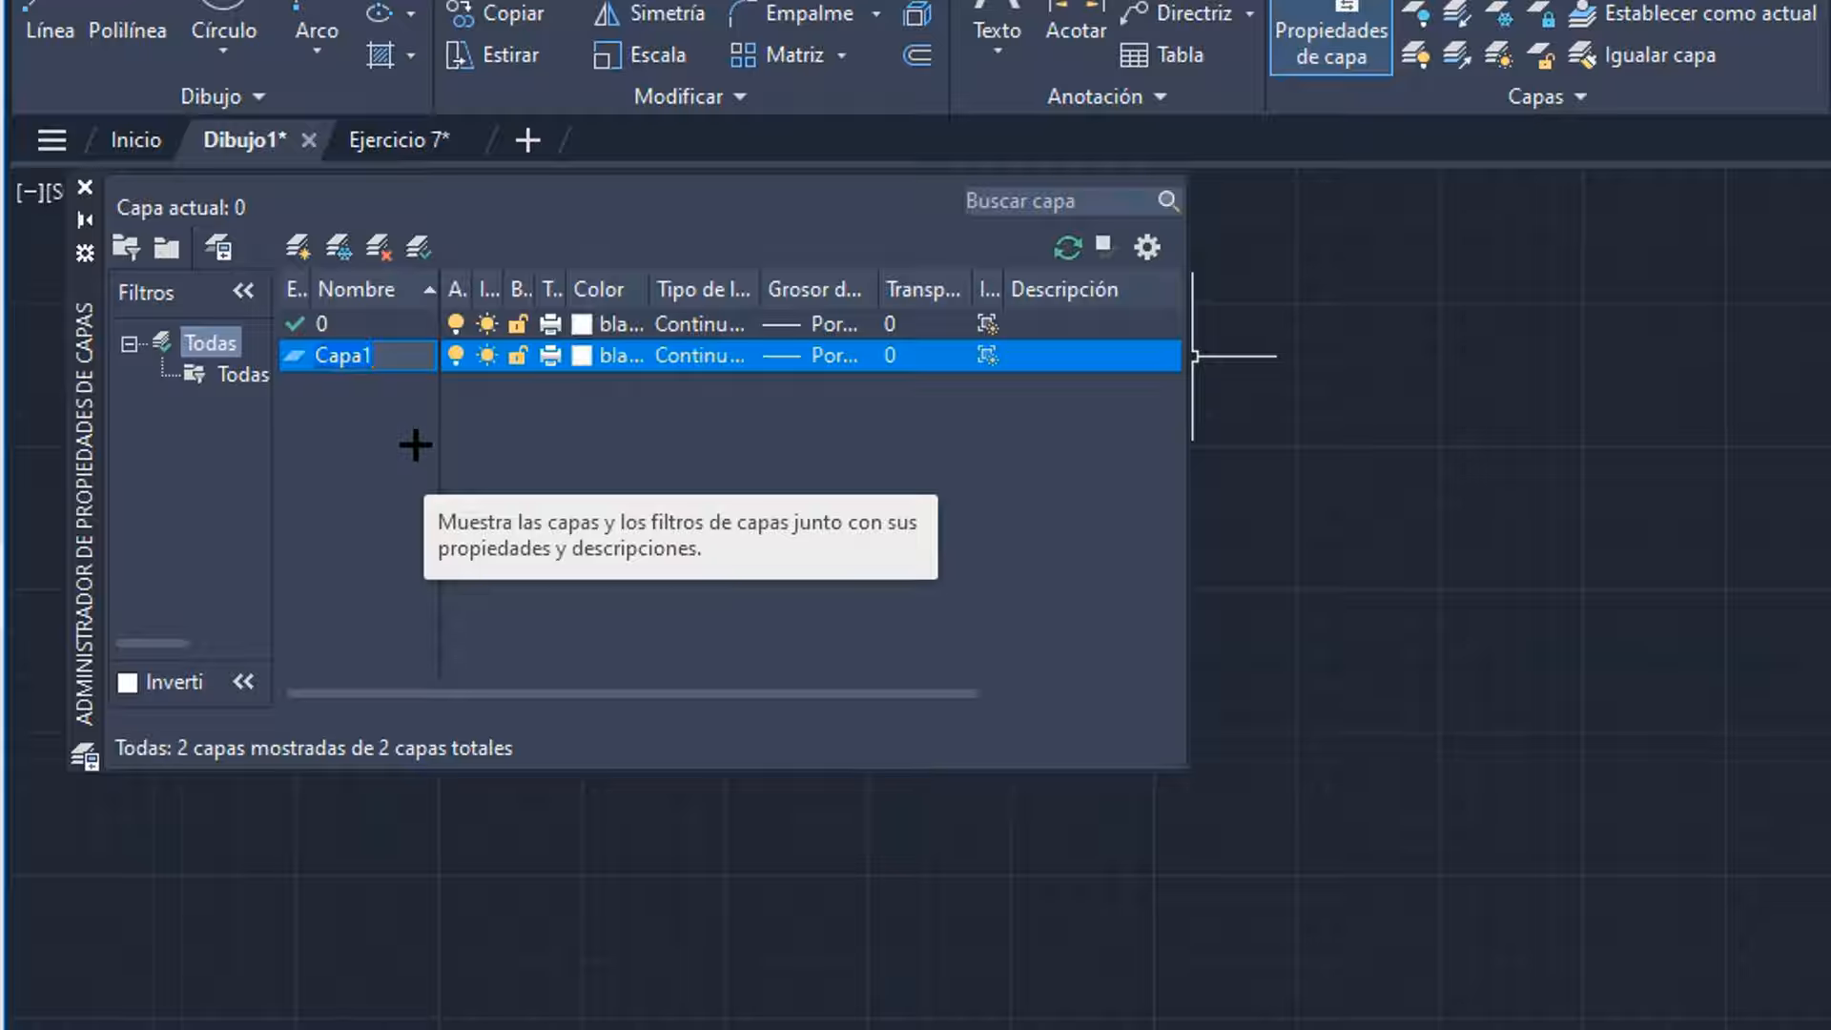
- Name the newly added layer "Contornos Visto"
text(Contorn)
text(os Vi)
text(sto)
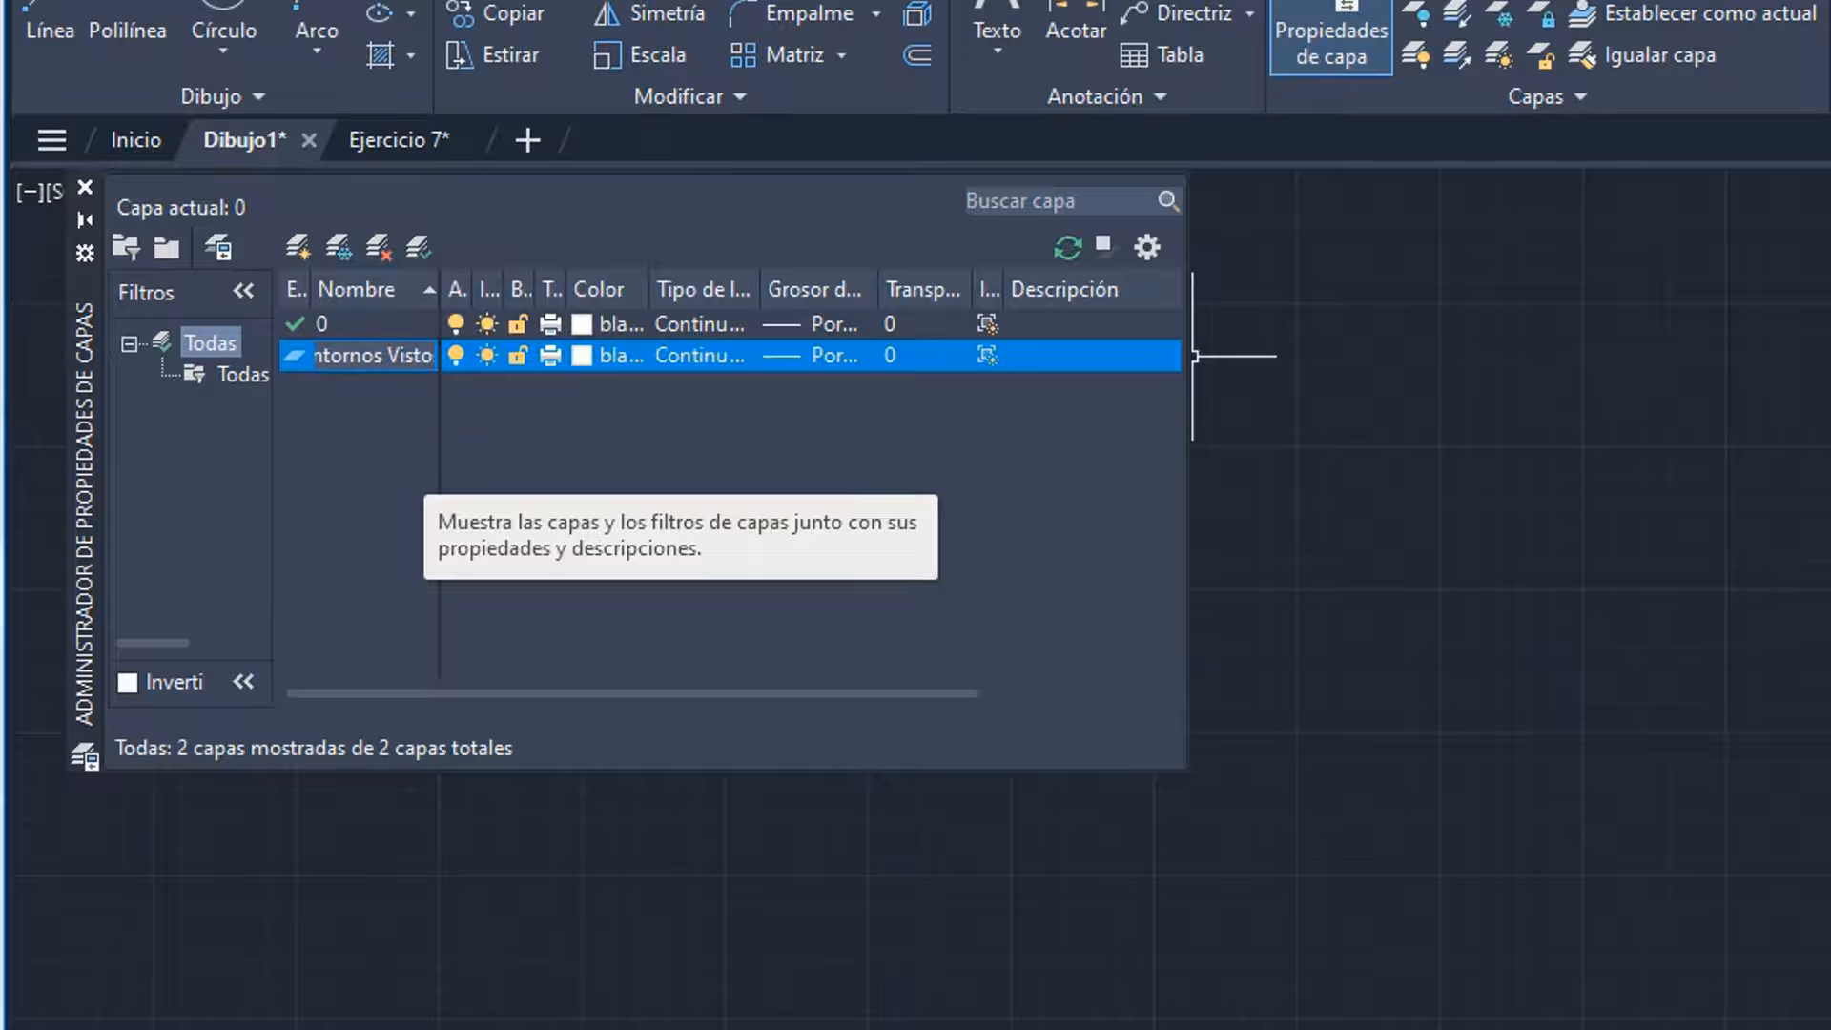
key(Return)
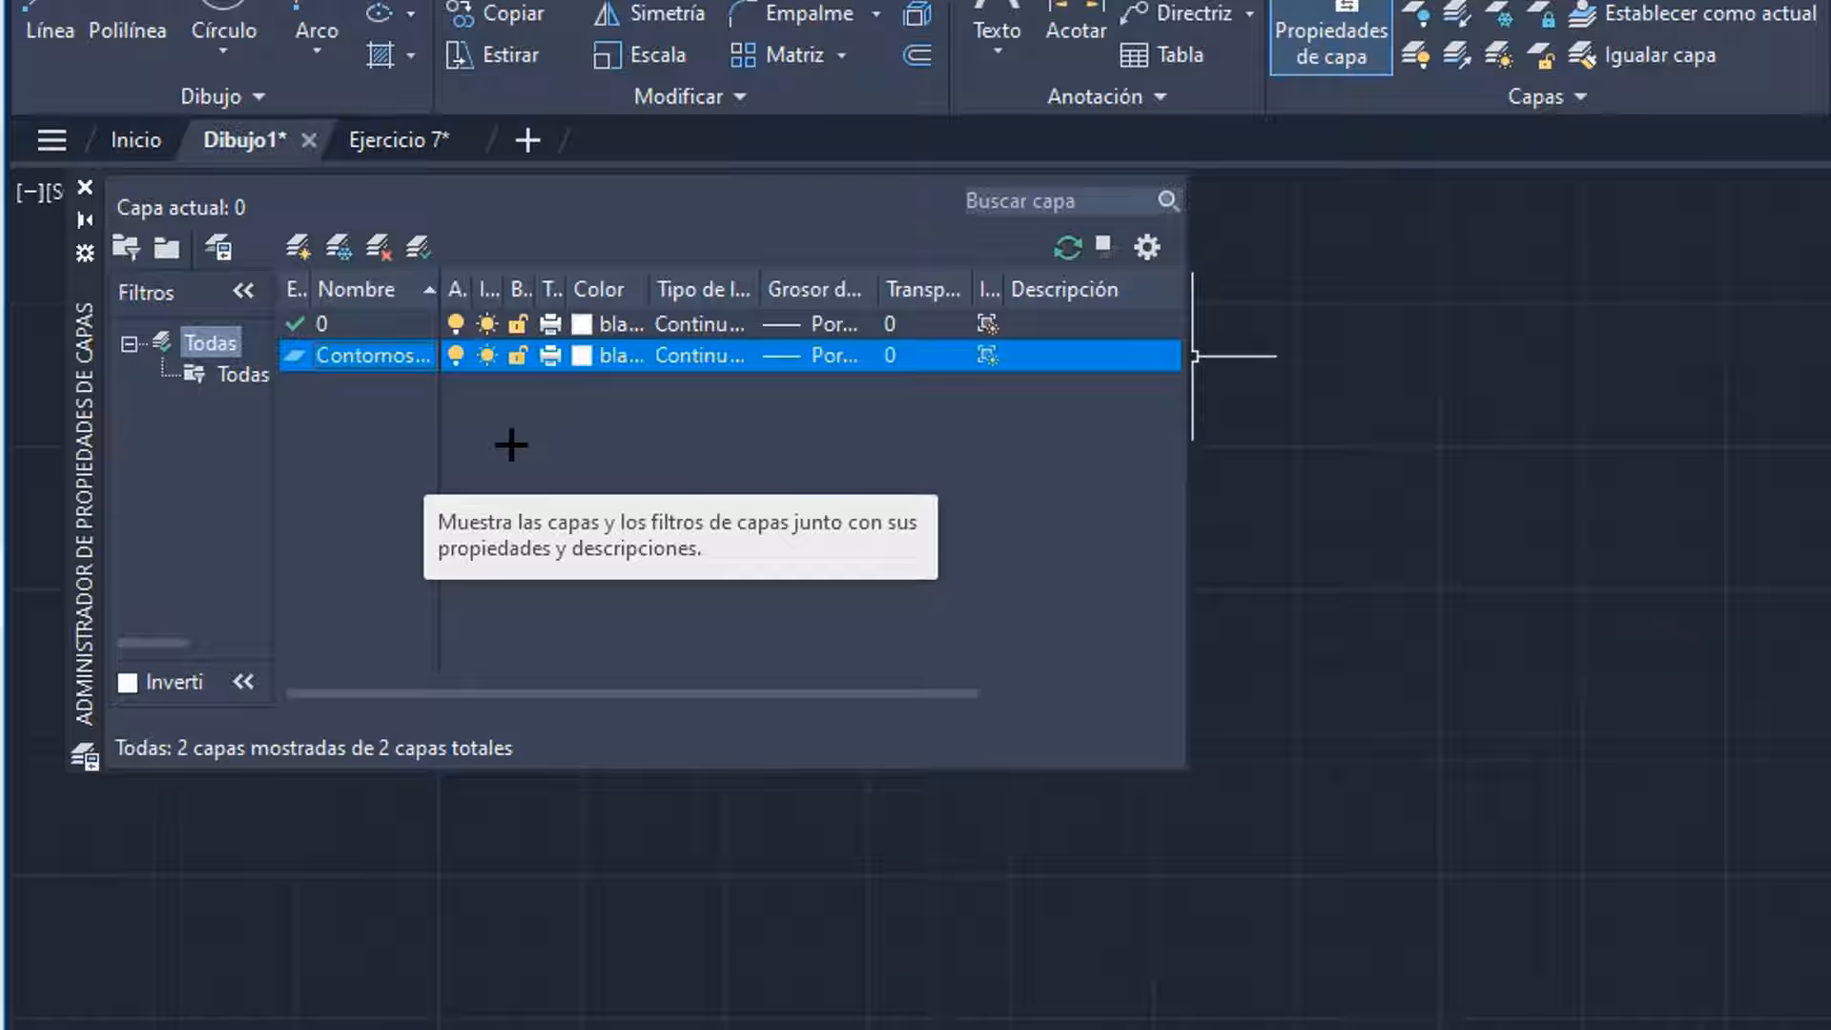
- Set the visible-contours layer's colour to red (rojo) and its lineweight to 0.50 mm
click(582, 356)
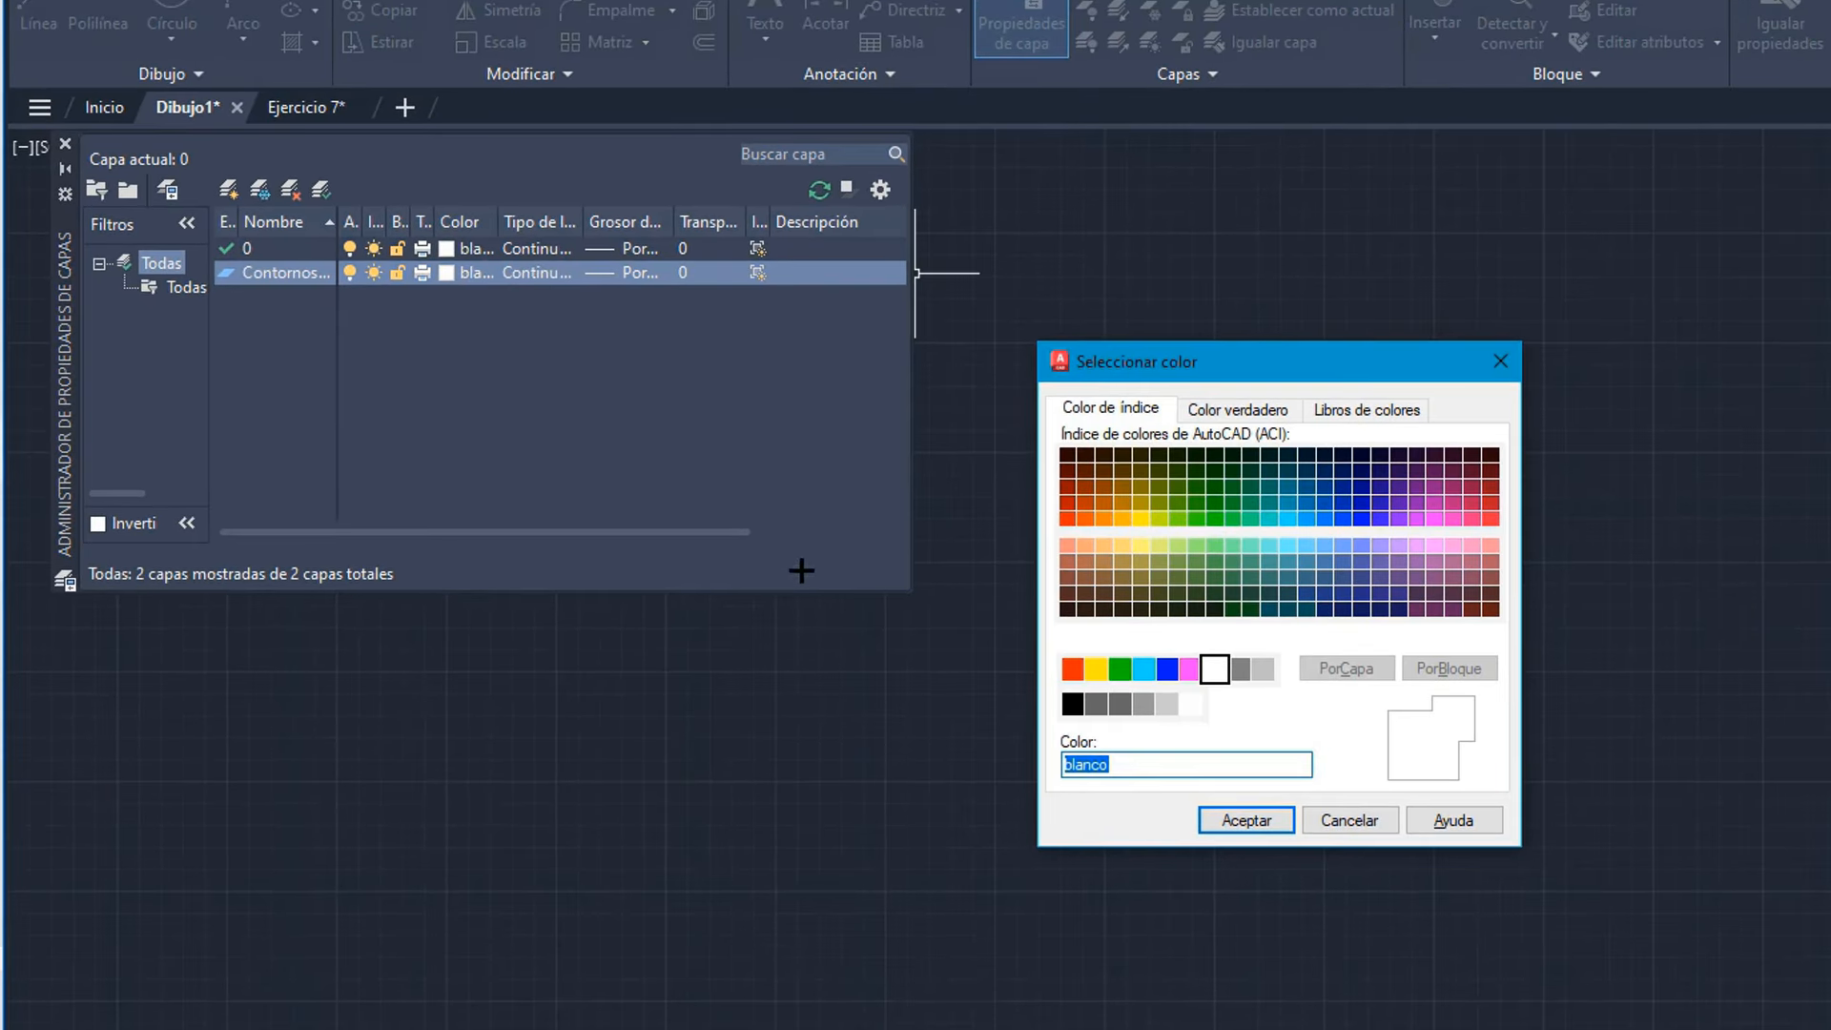
click(1071, 669)
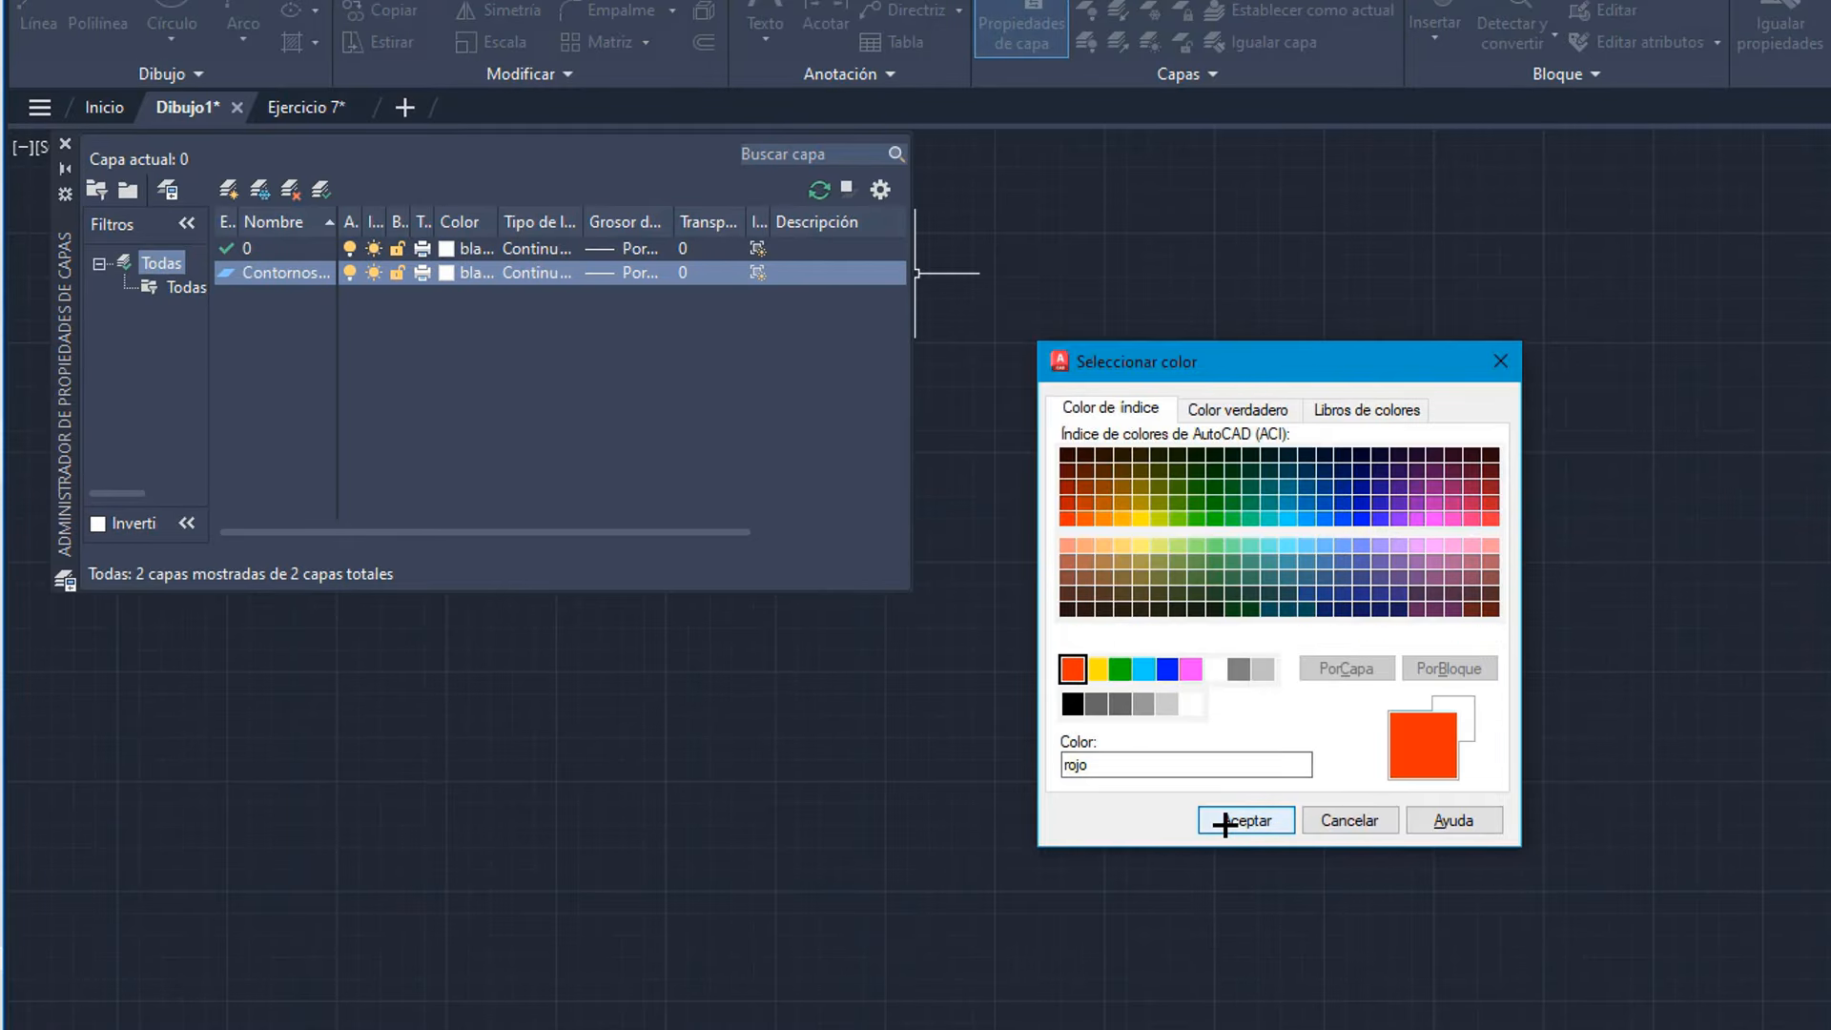
click(1226, 820)
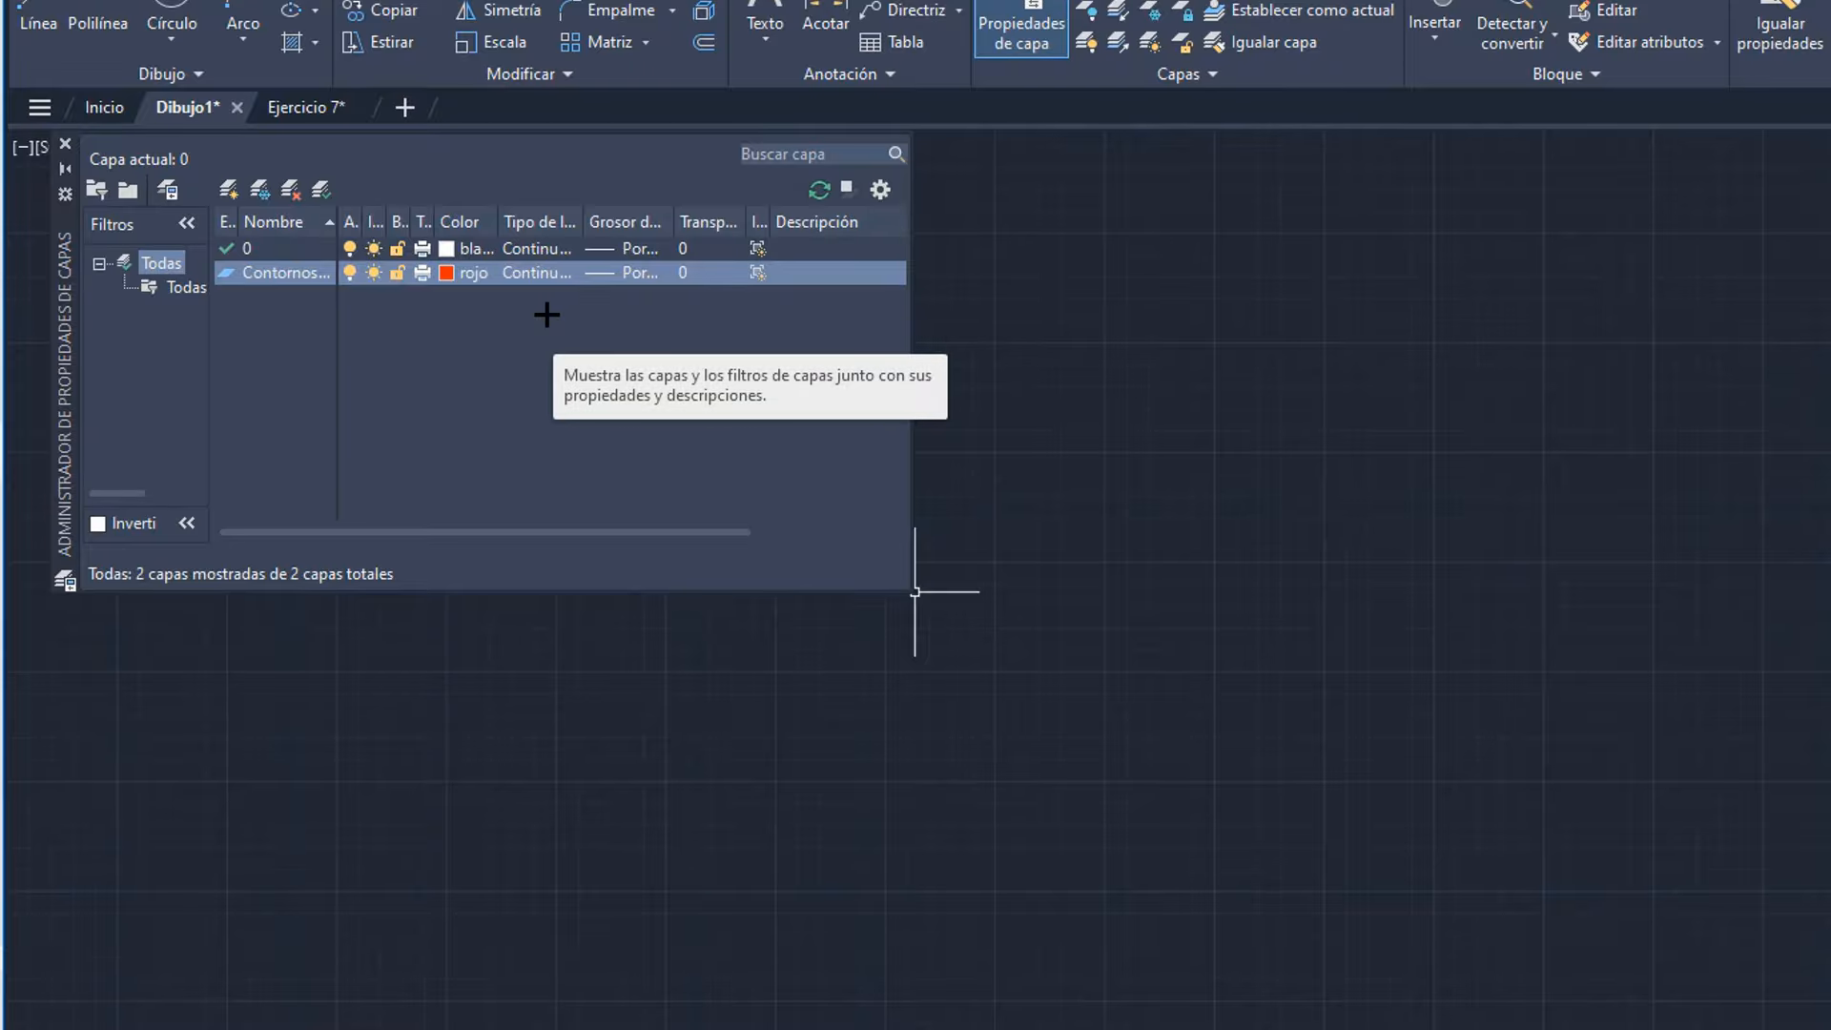
click(621, 277)
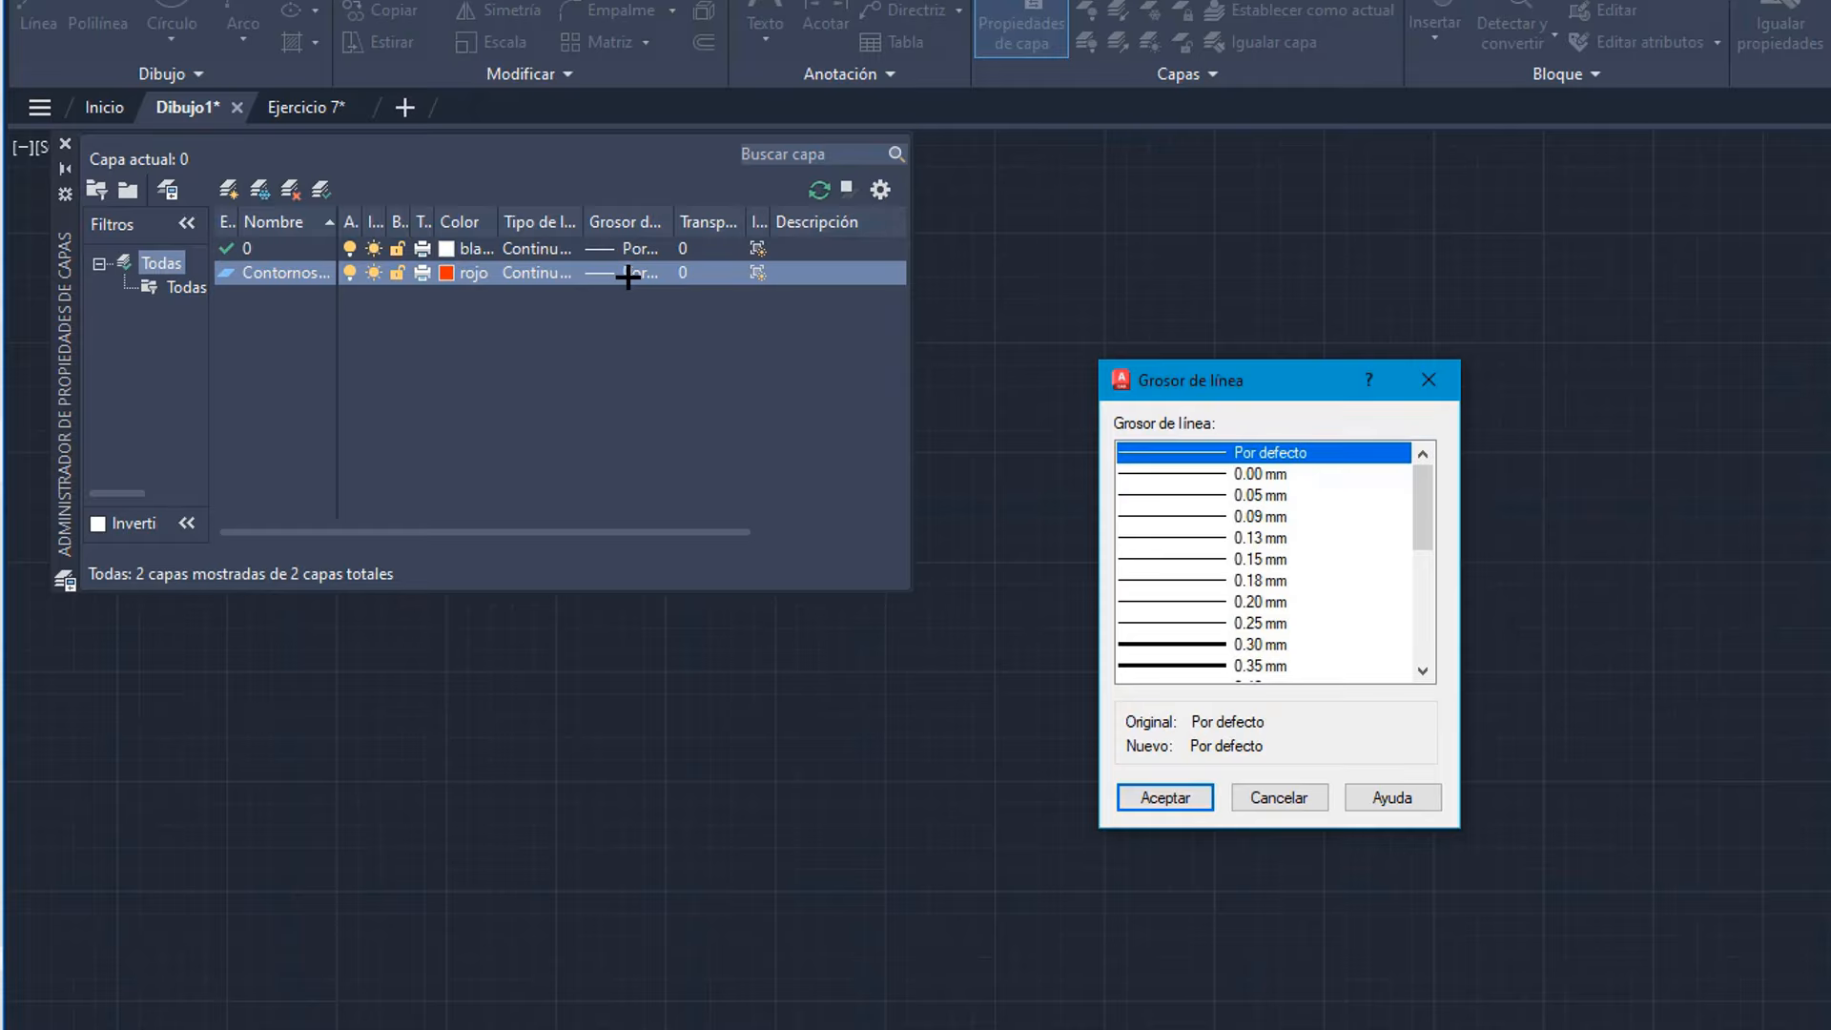
scroll(1204, 557, down, 2)
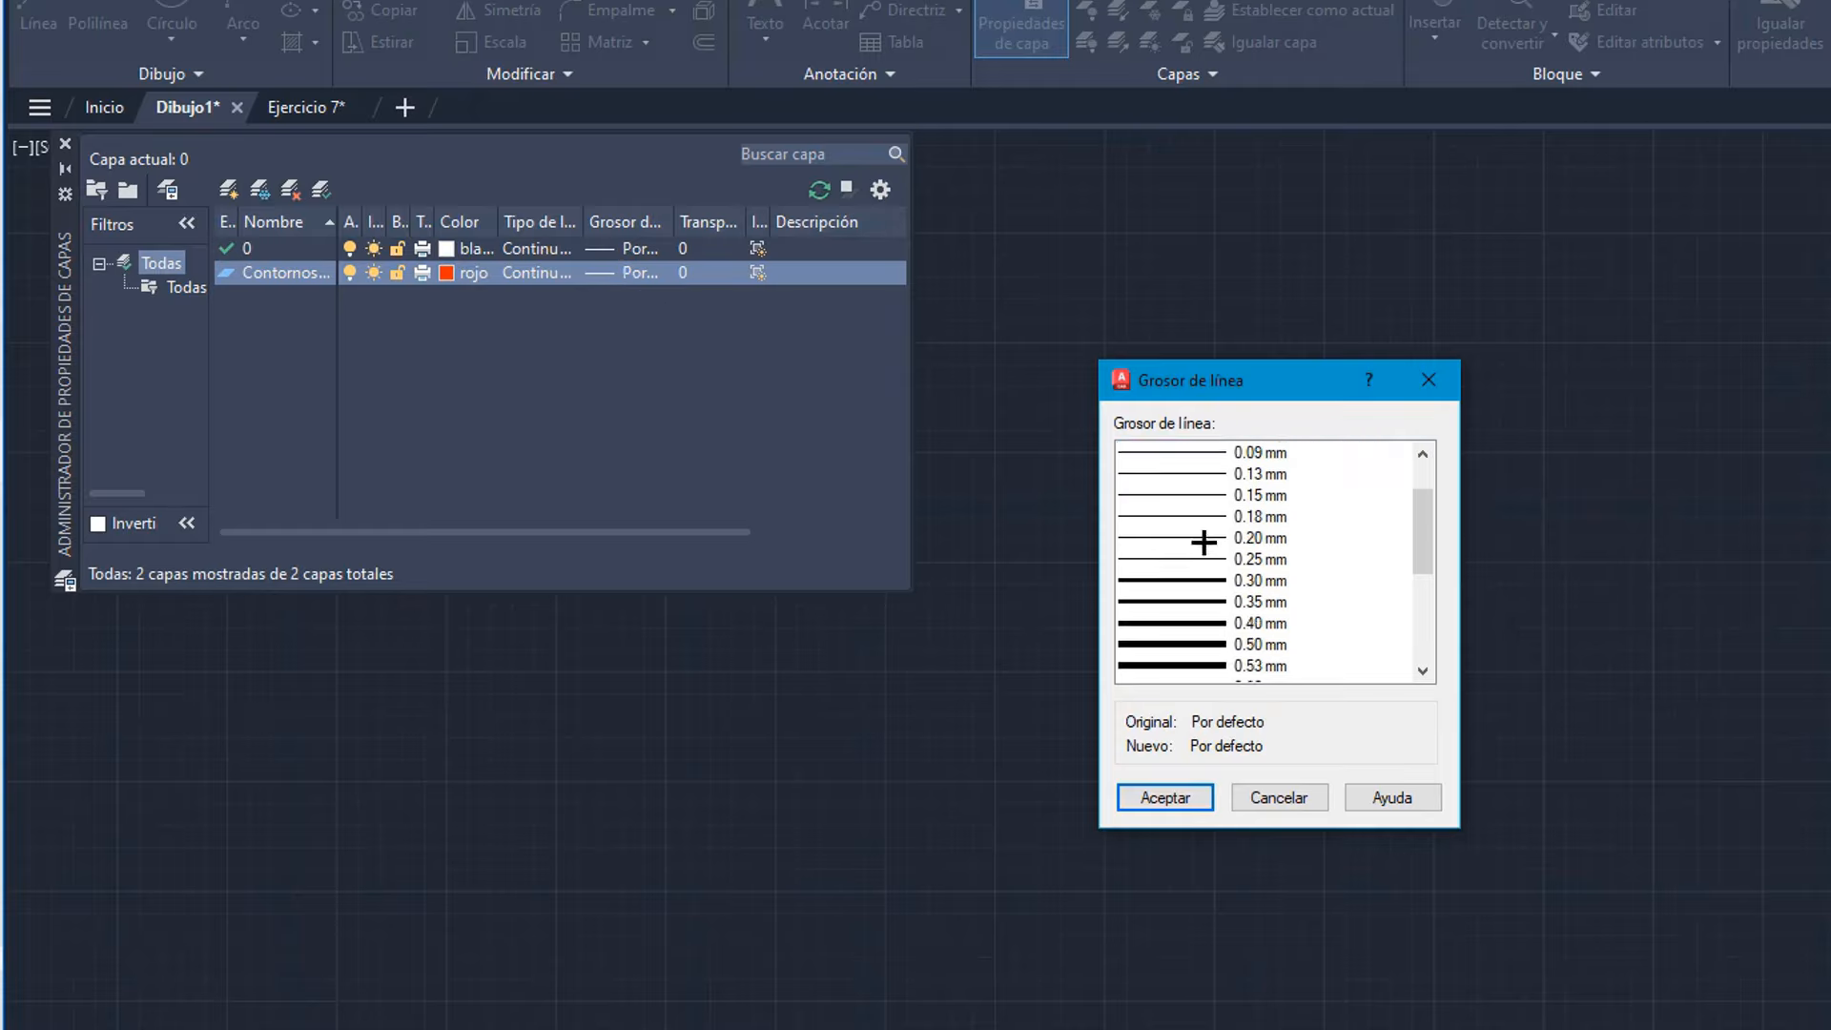
click(1233, 578)
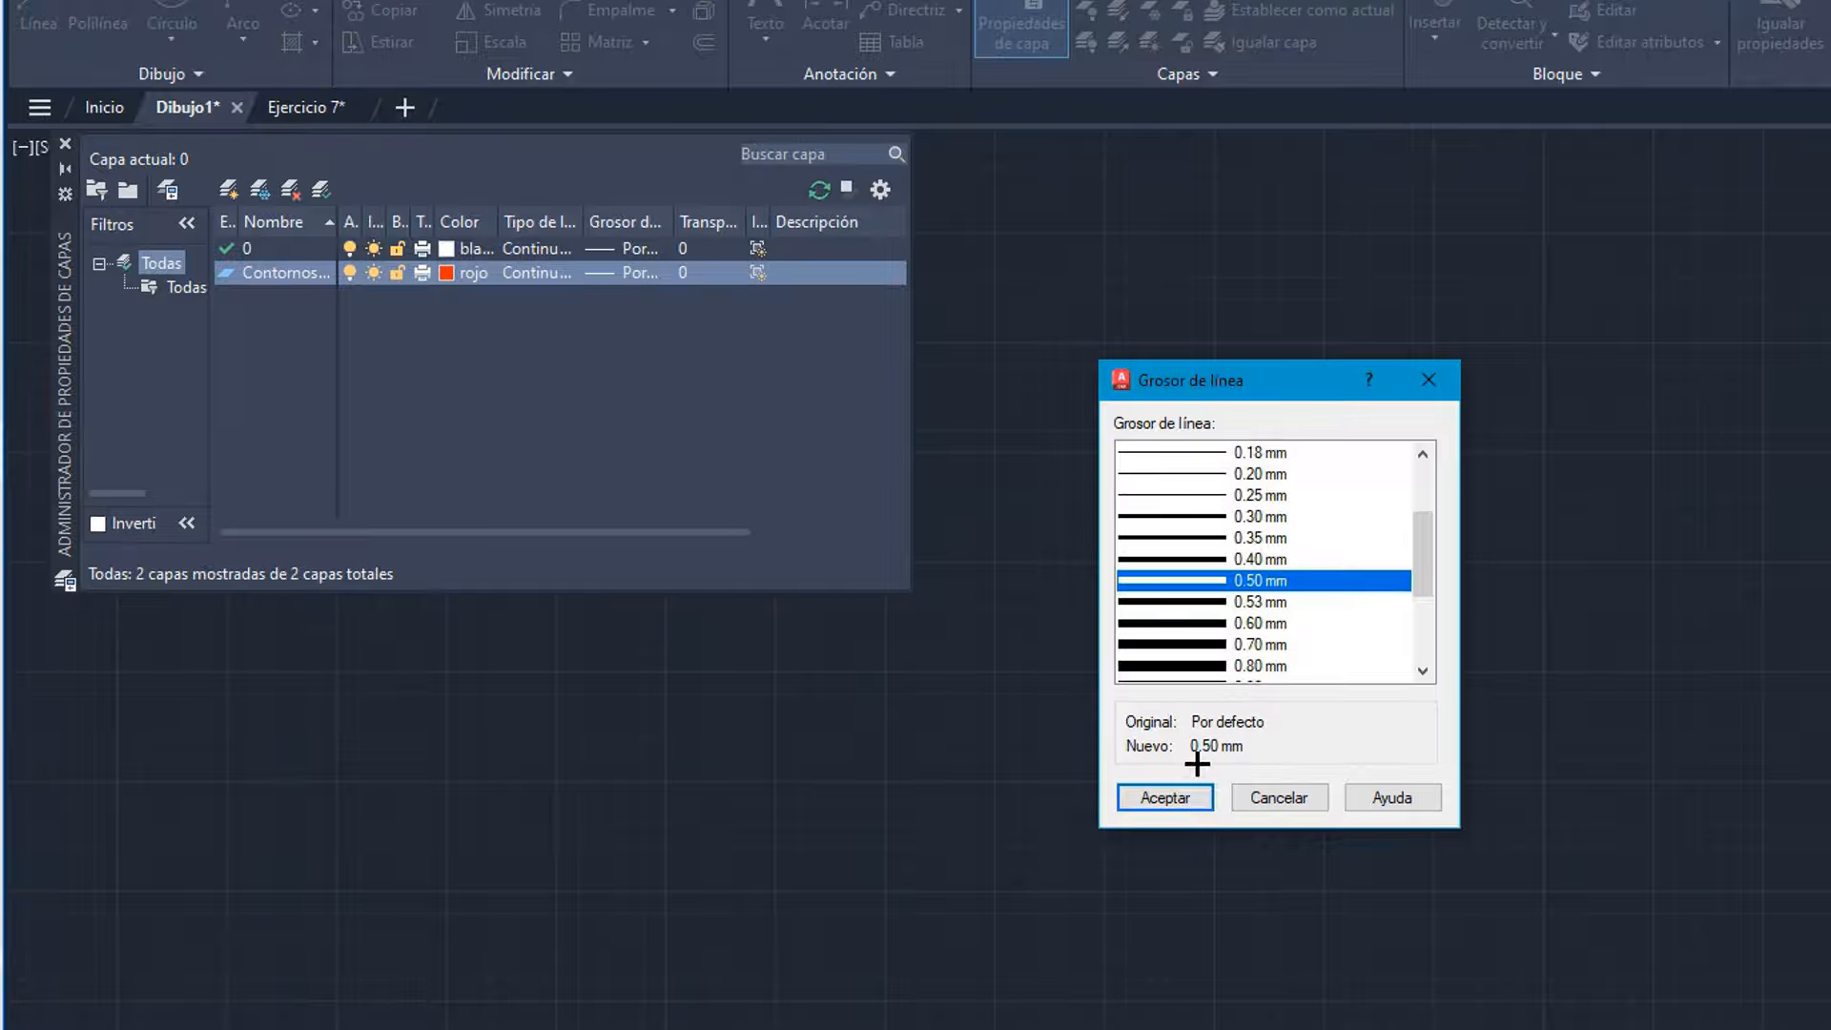
click(1171, 798)
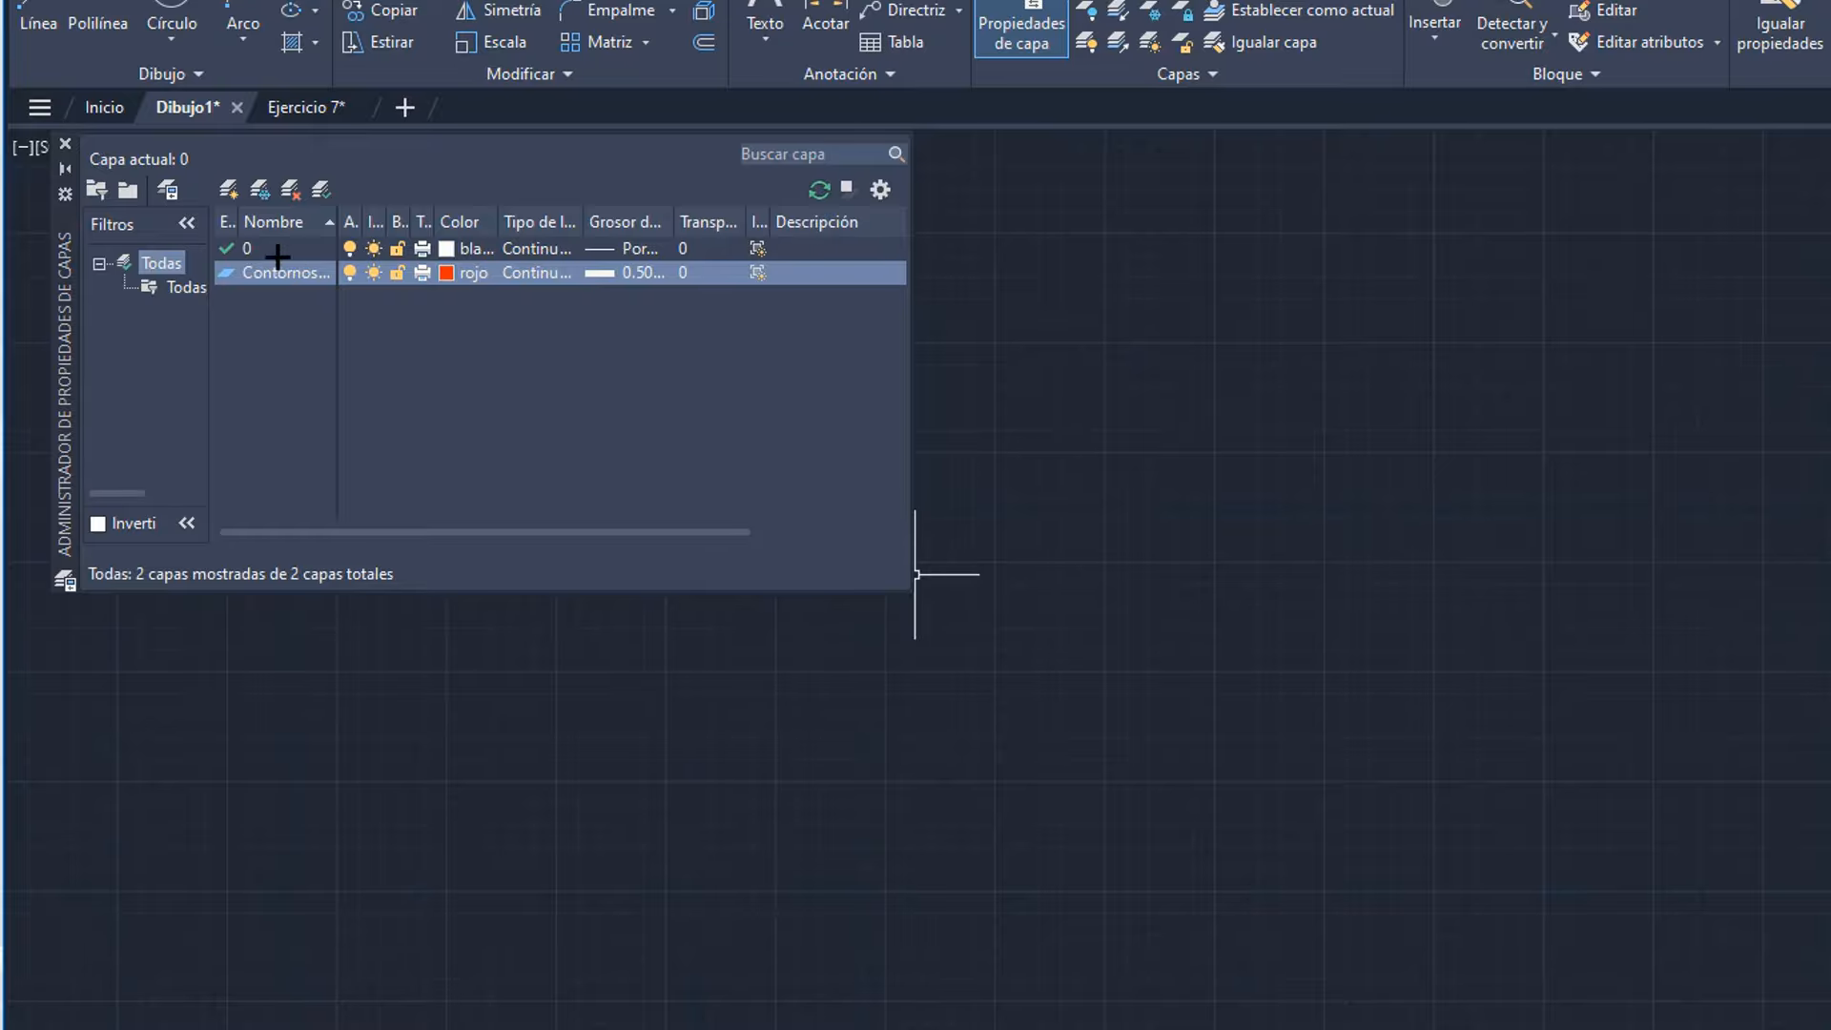
- Create another layer named "Contornos Oculto" for the hidden contours
click(225, 191)
click(225, 191)
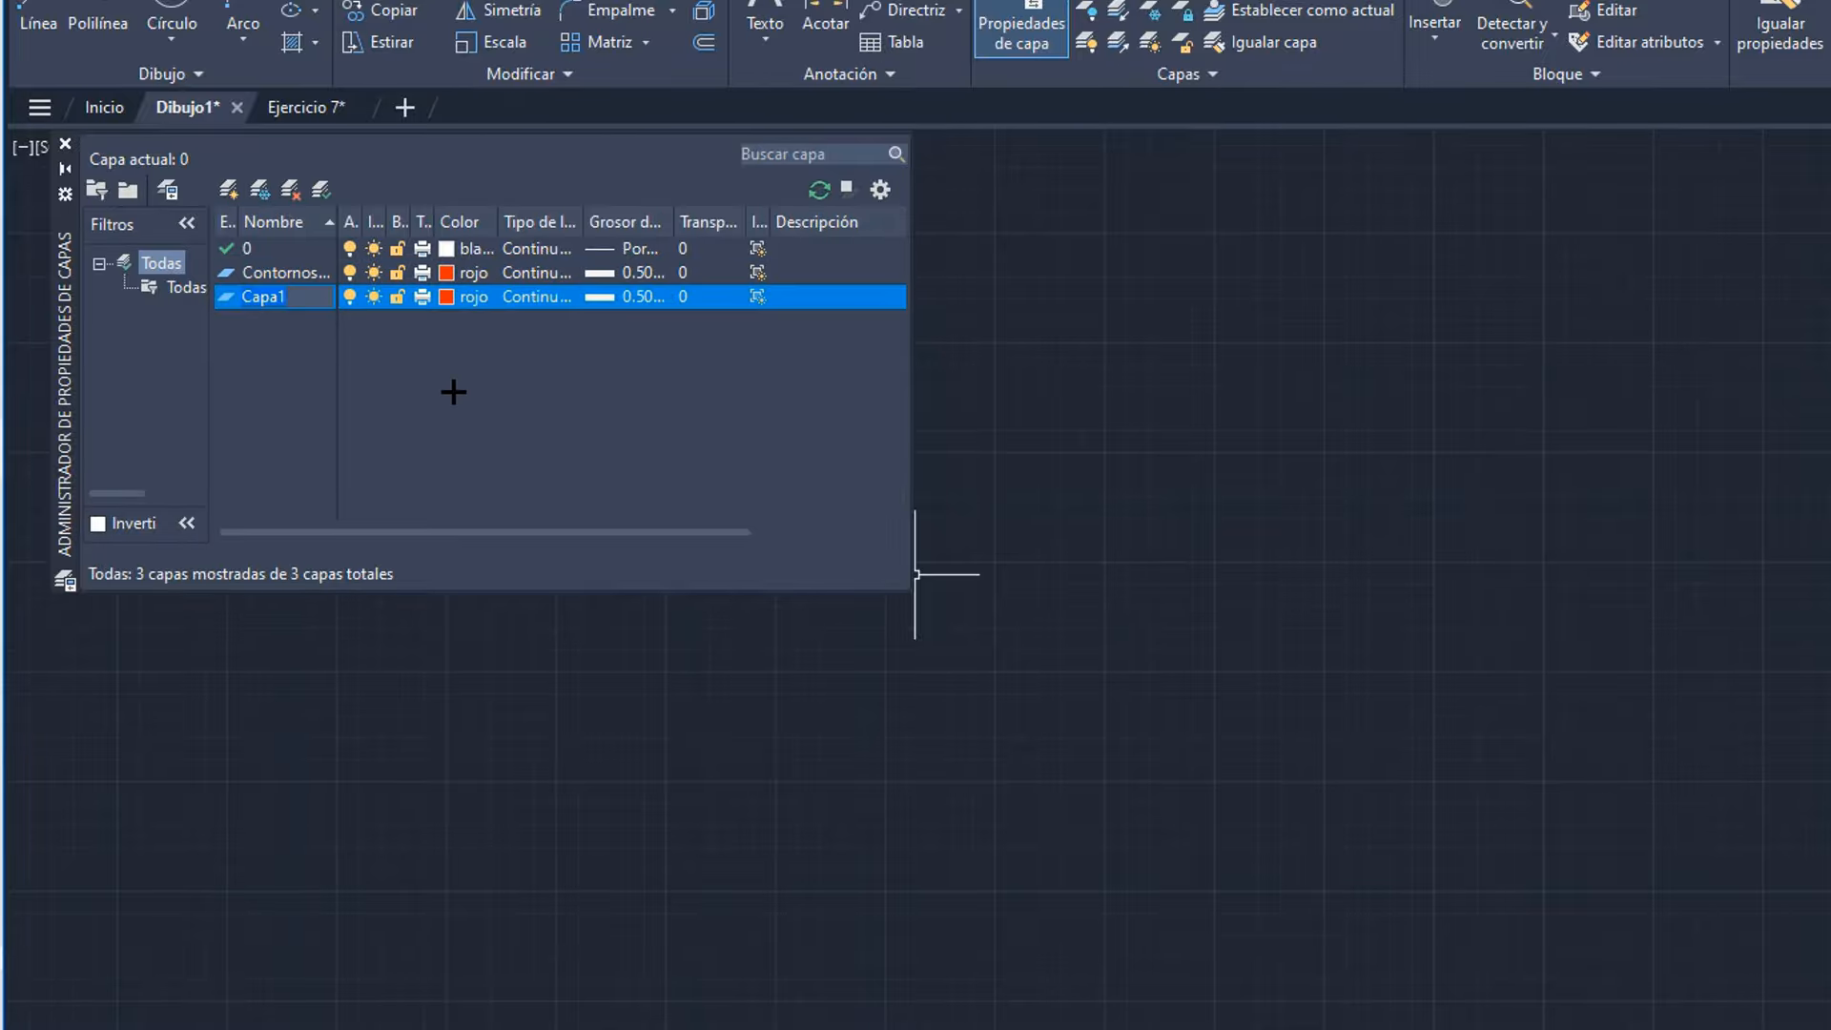
text(Contorn)
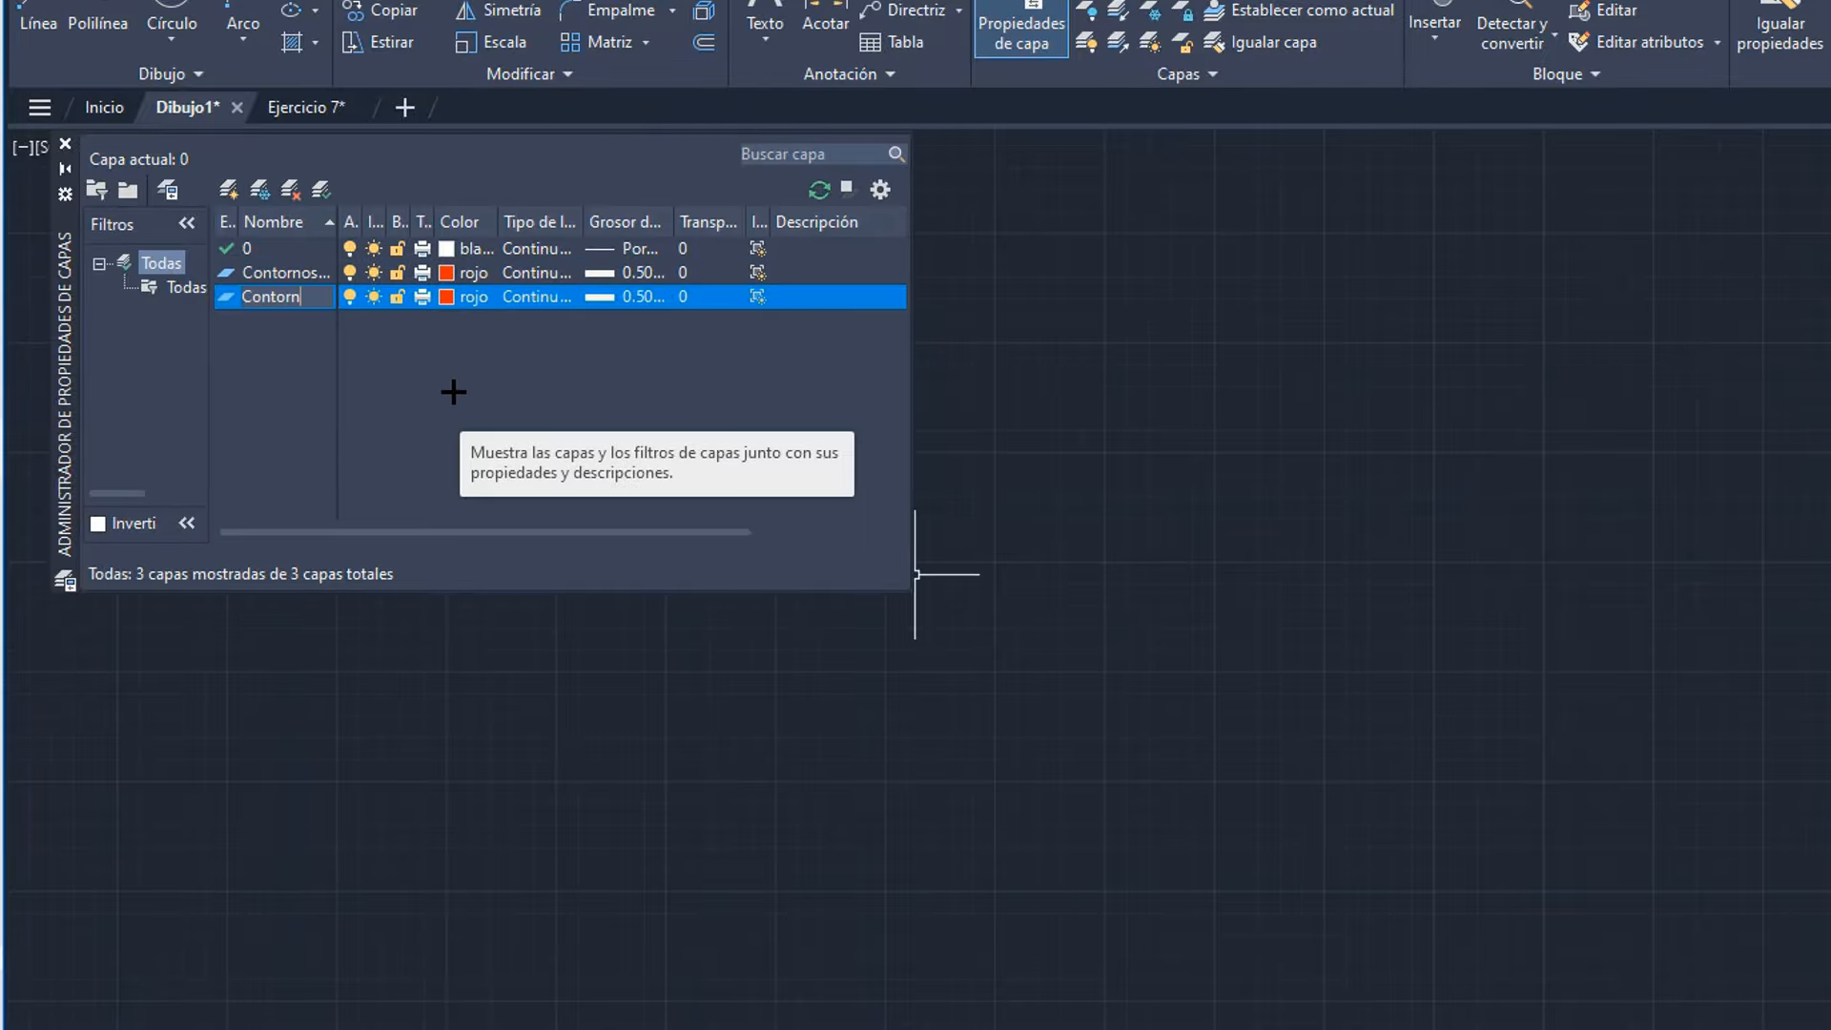
text(os Oculto)
key(Return)
- Load the TRAZOS2 short-dash linetype from acadiso.lin and assign it to the hidden-contours layer
click(518, 299)
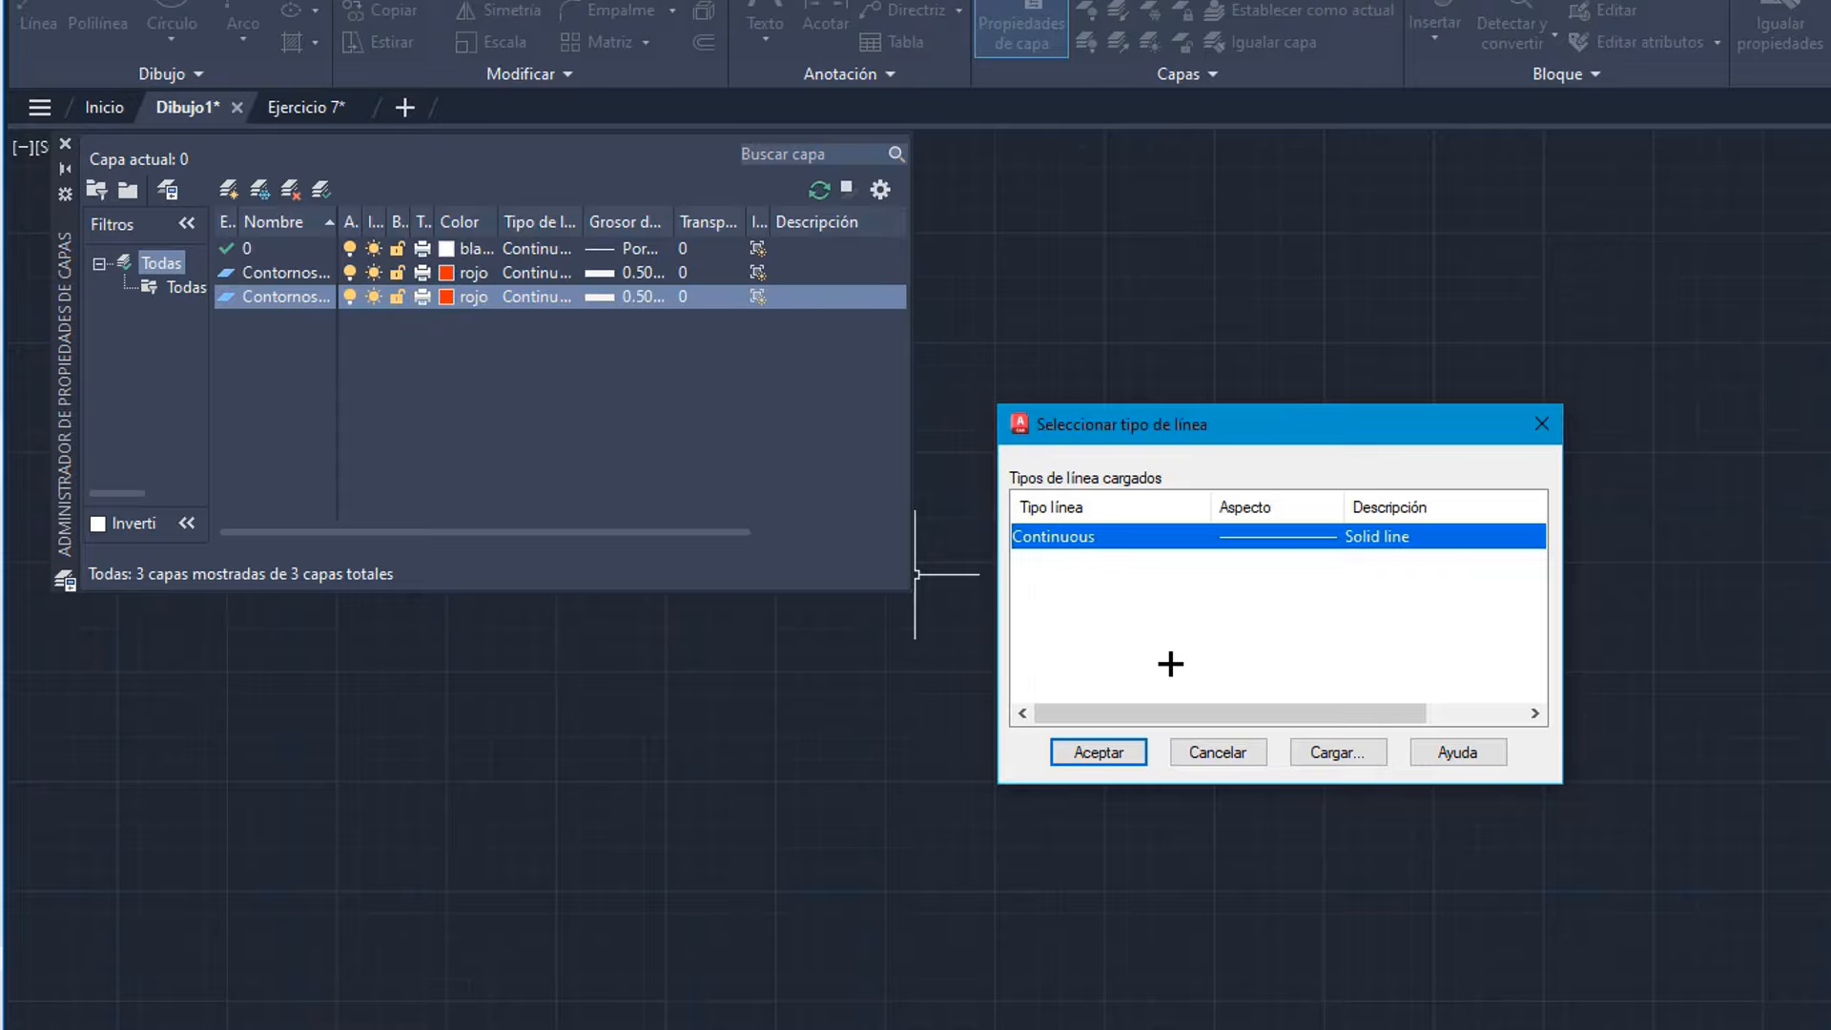
click(1324, 753)
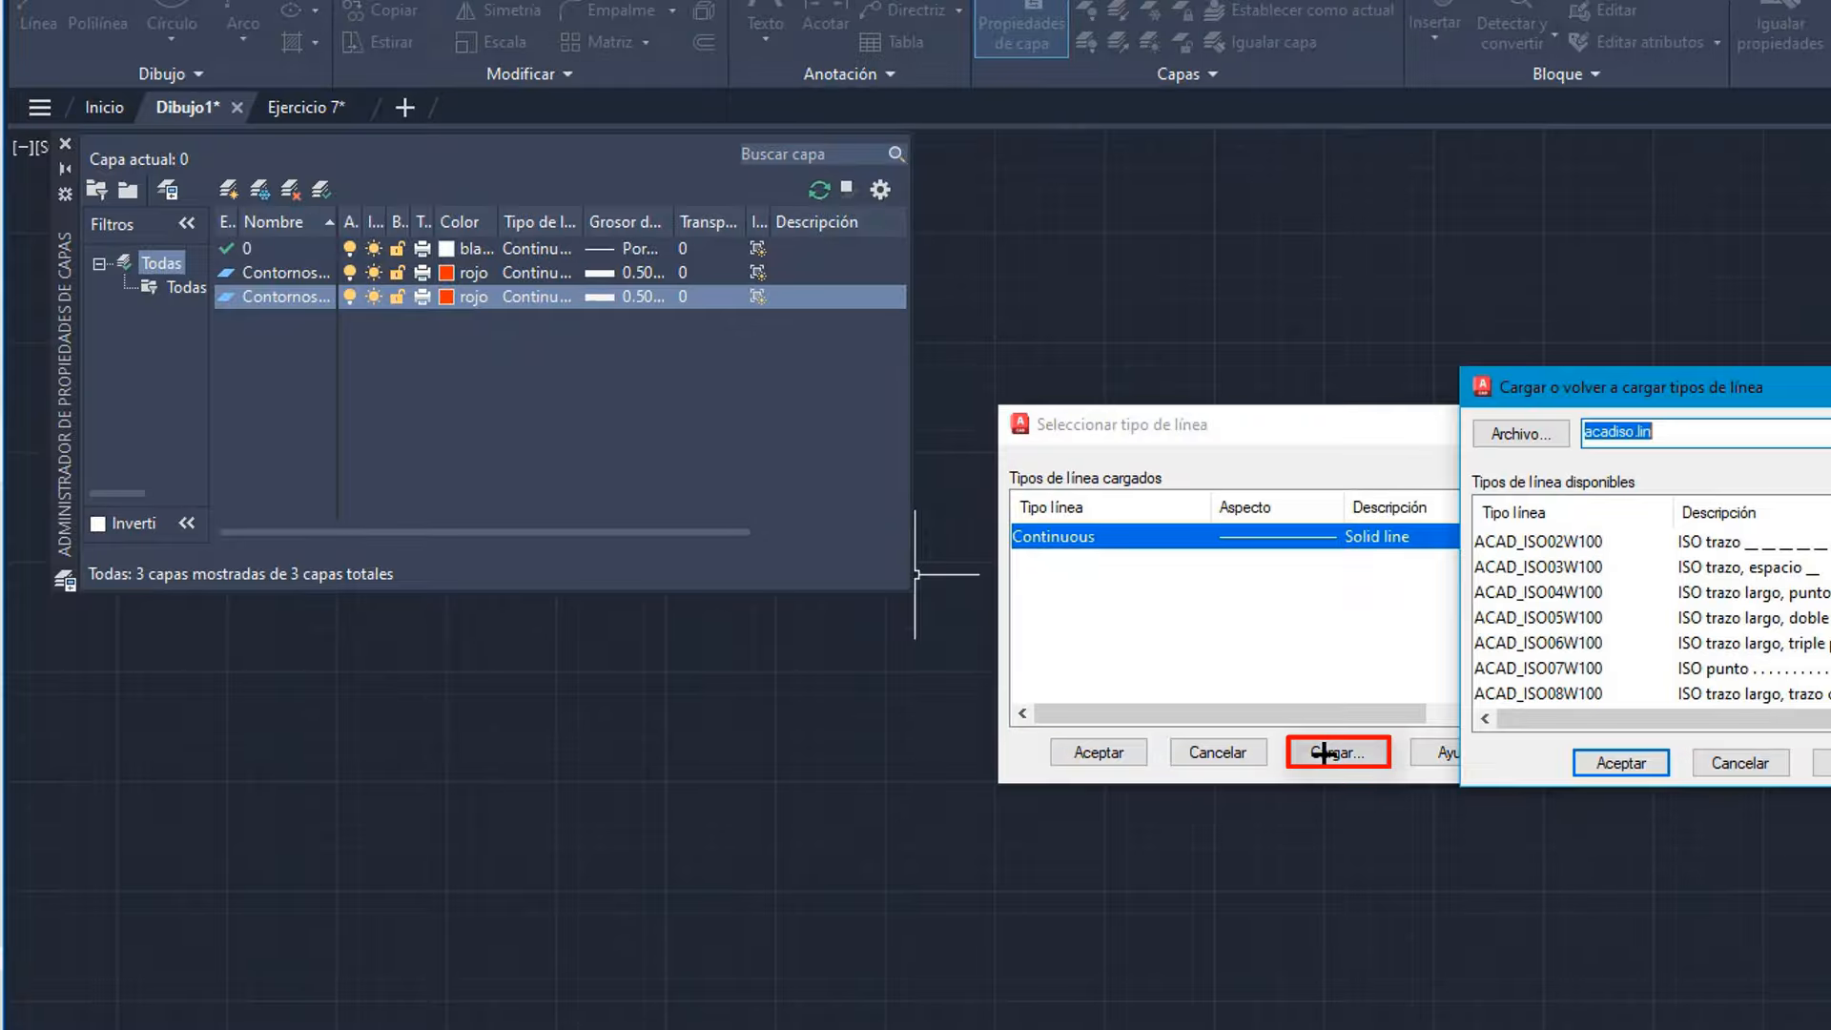
scroll(1550, 542, down, 5)
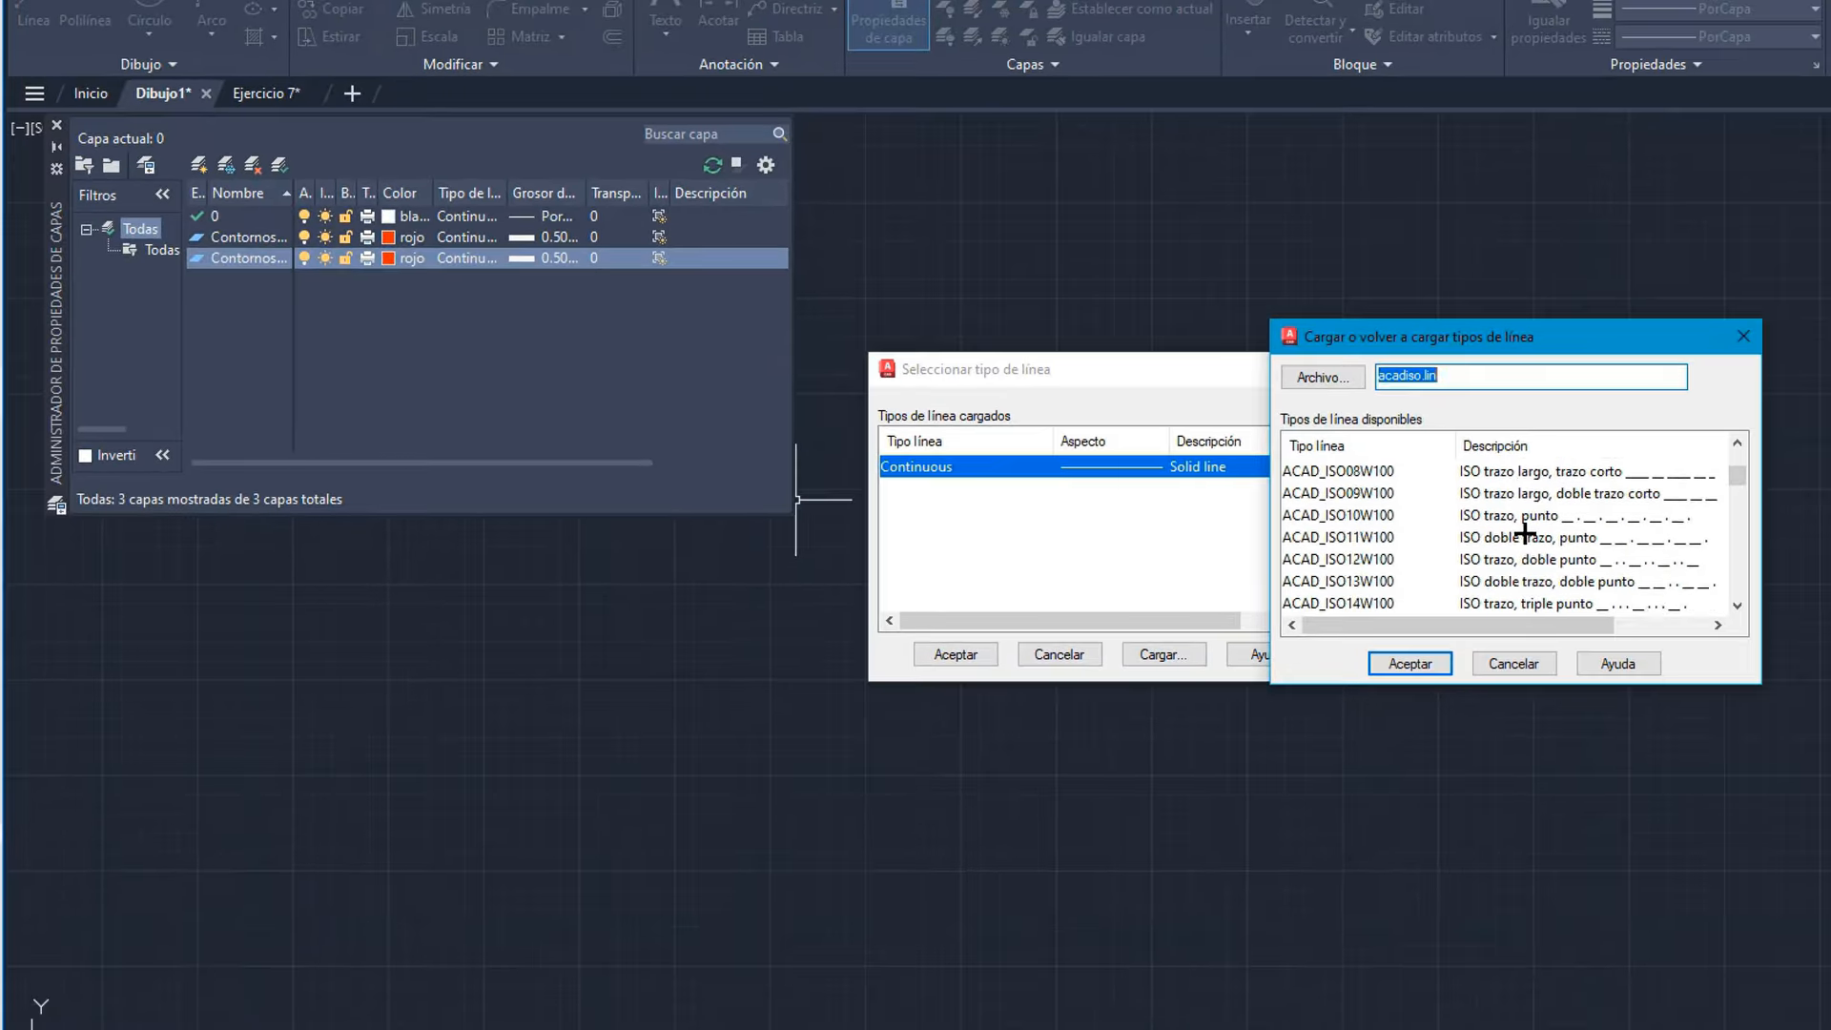
scroll(1529, 533, down, 6)
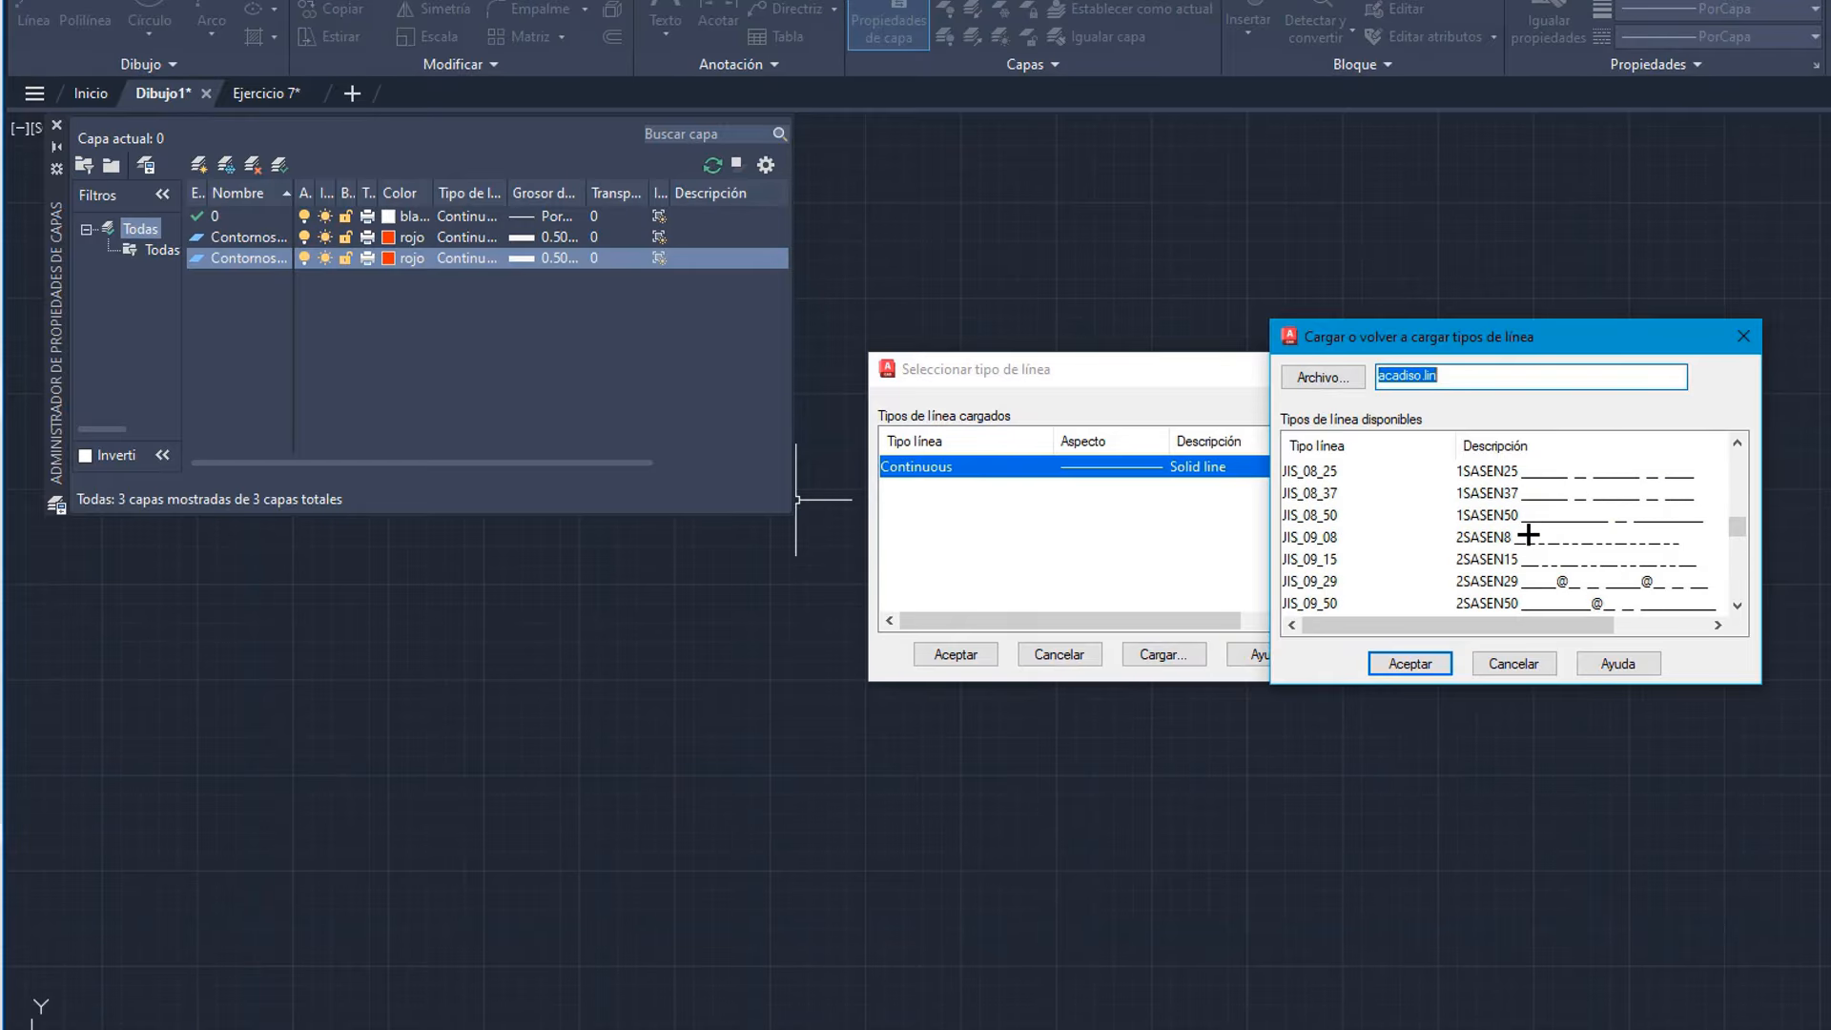
scroll(1529, 533, down, 6)
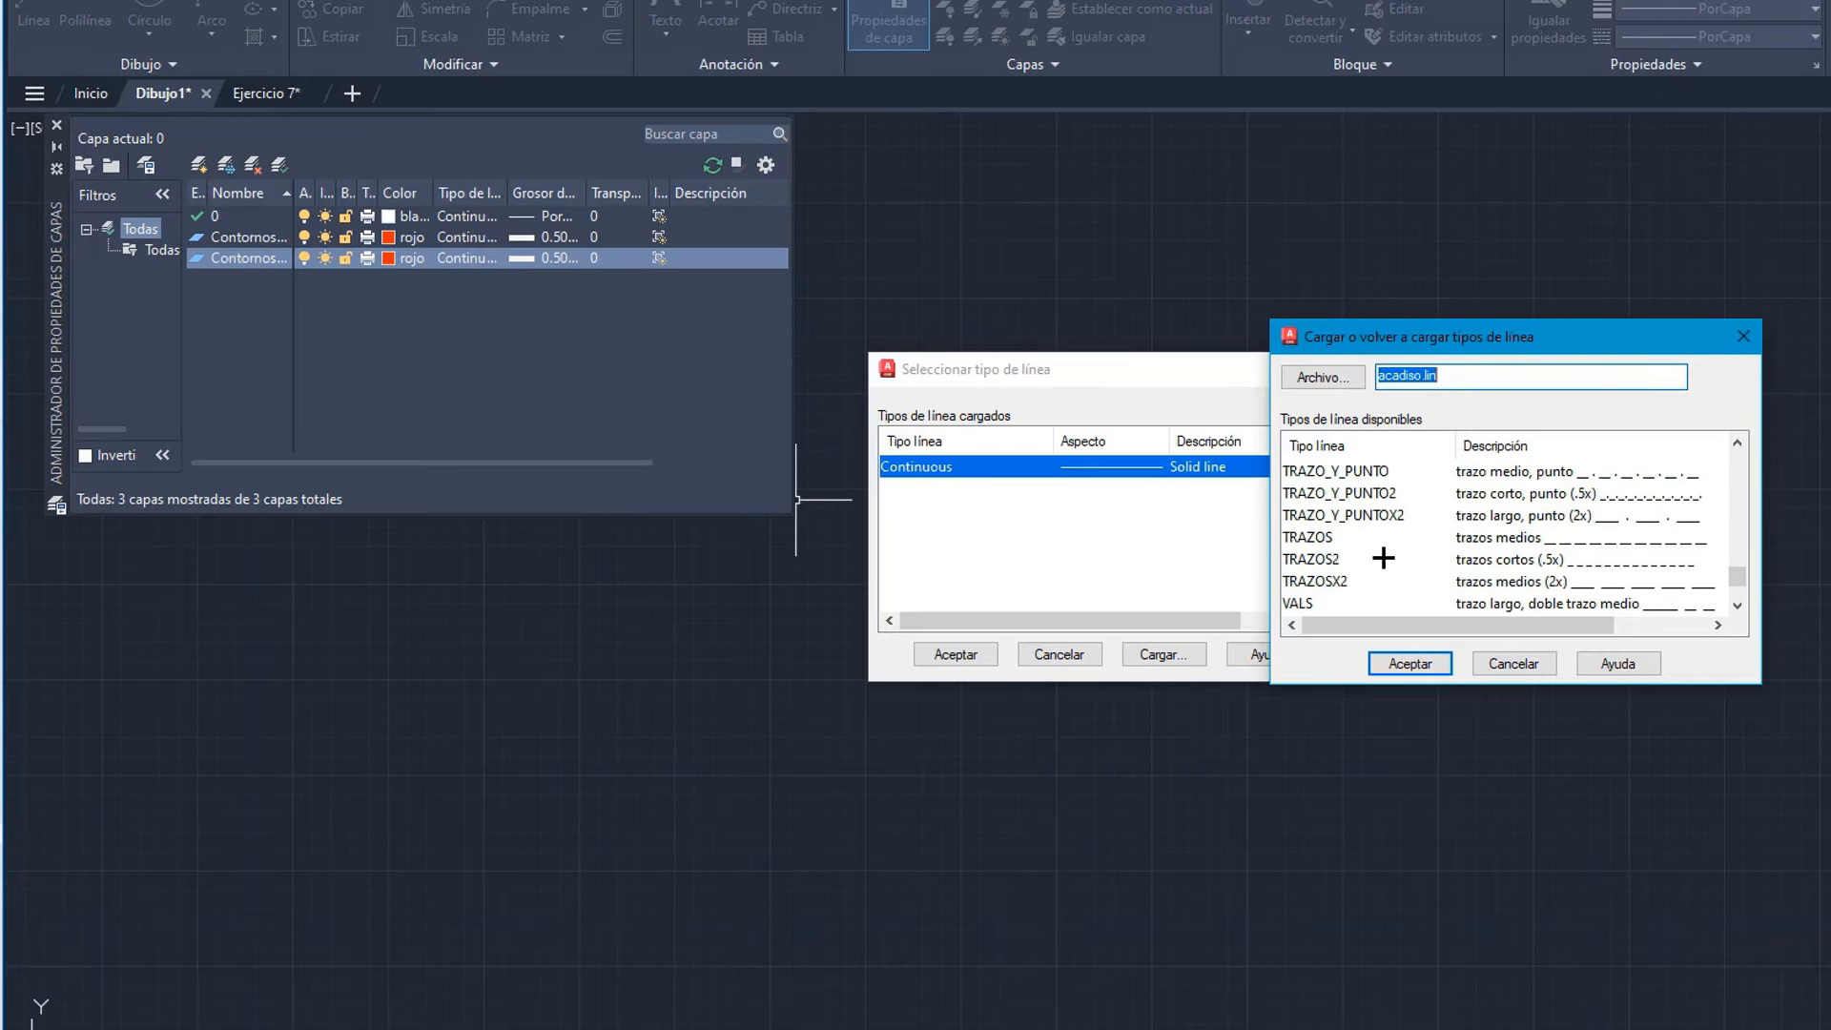
click(1382, 558)
click(1409, 663)
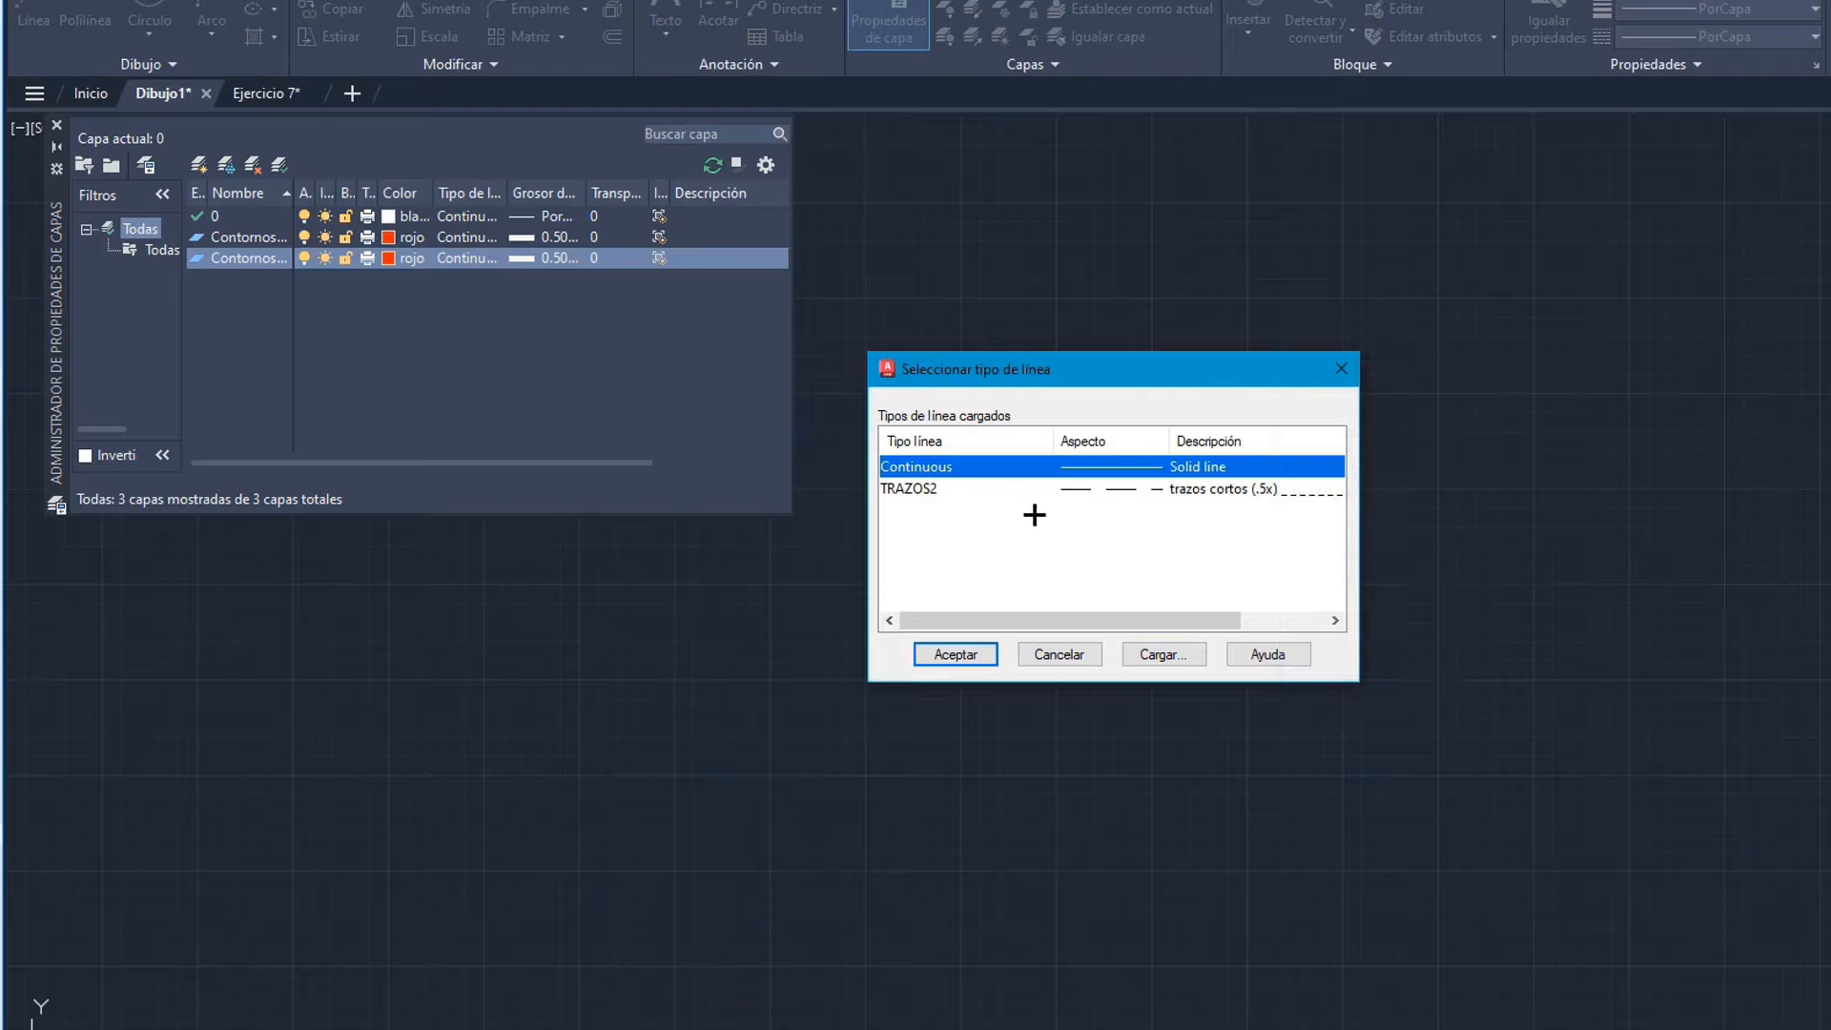
click(1051, 489)
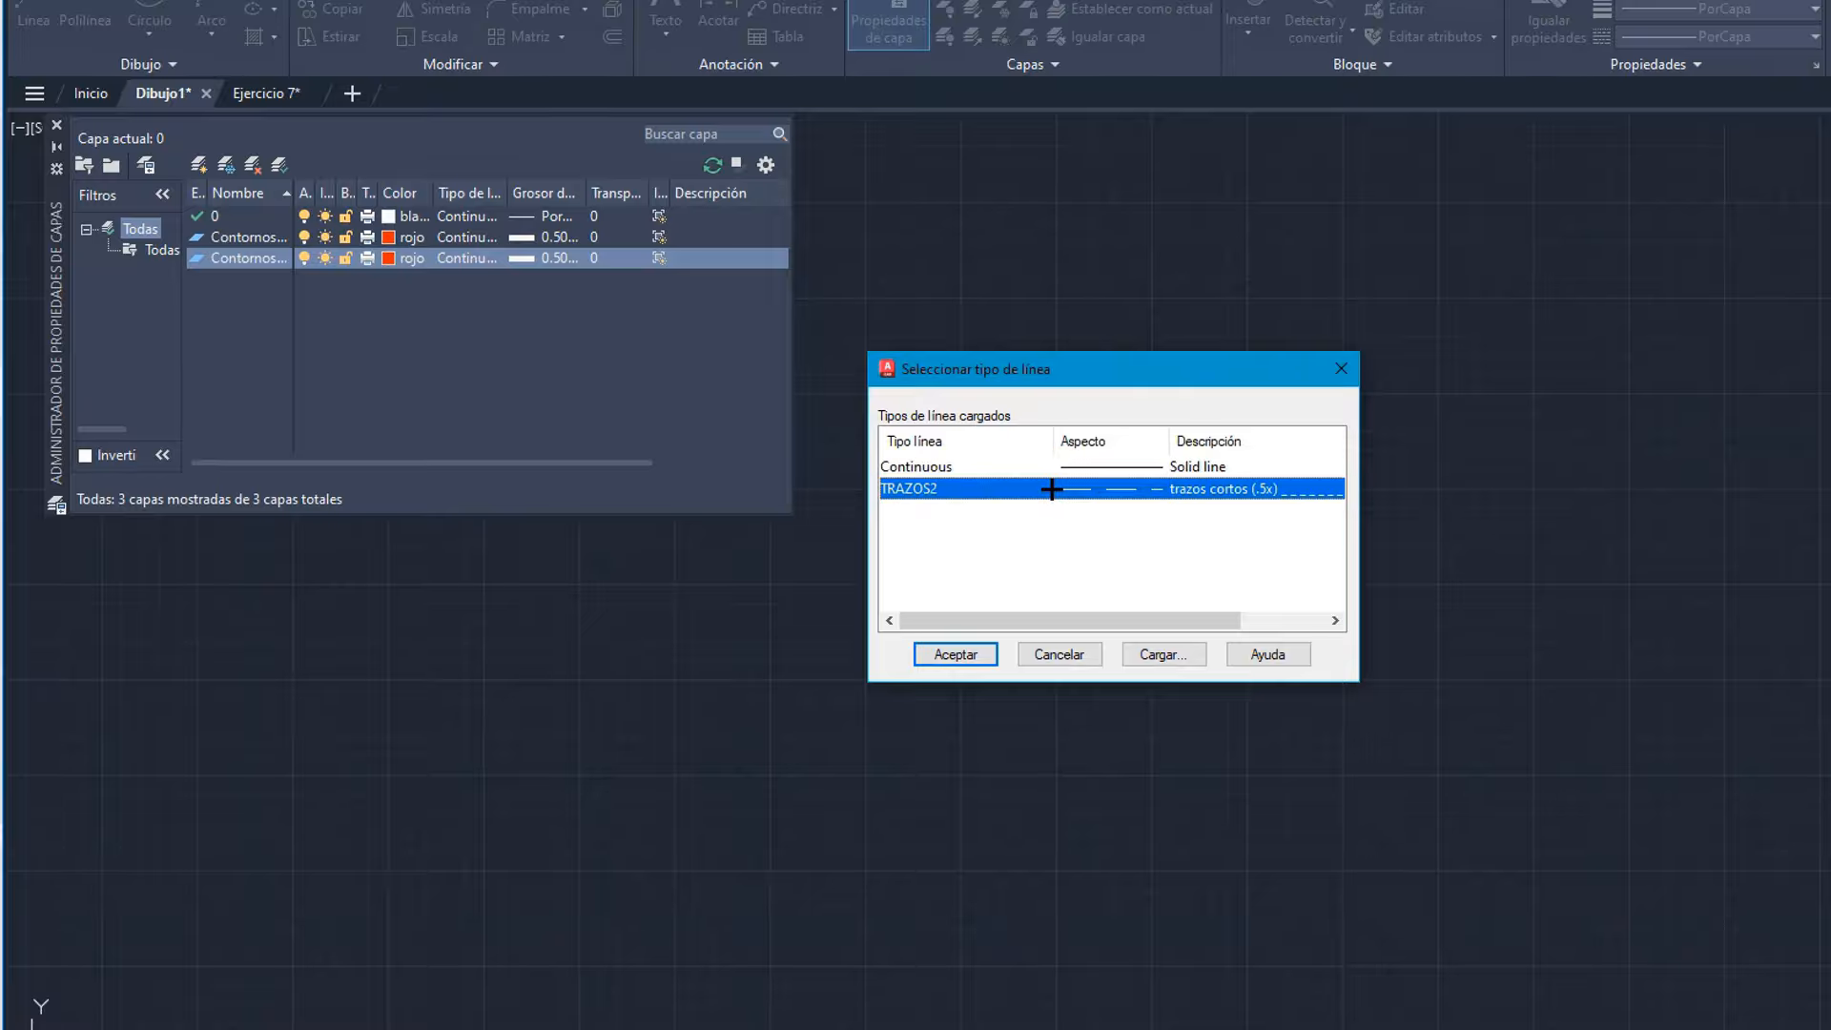
click(980, 657)
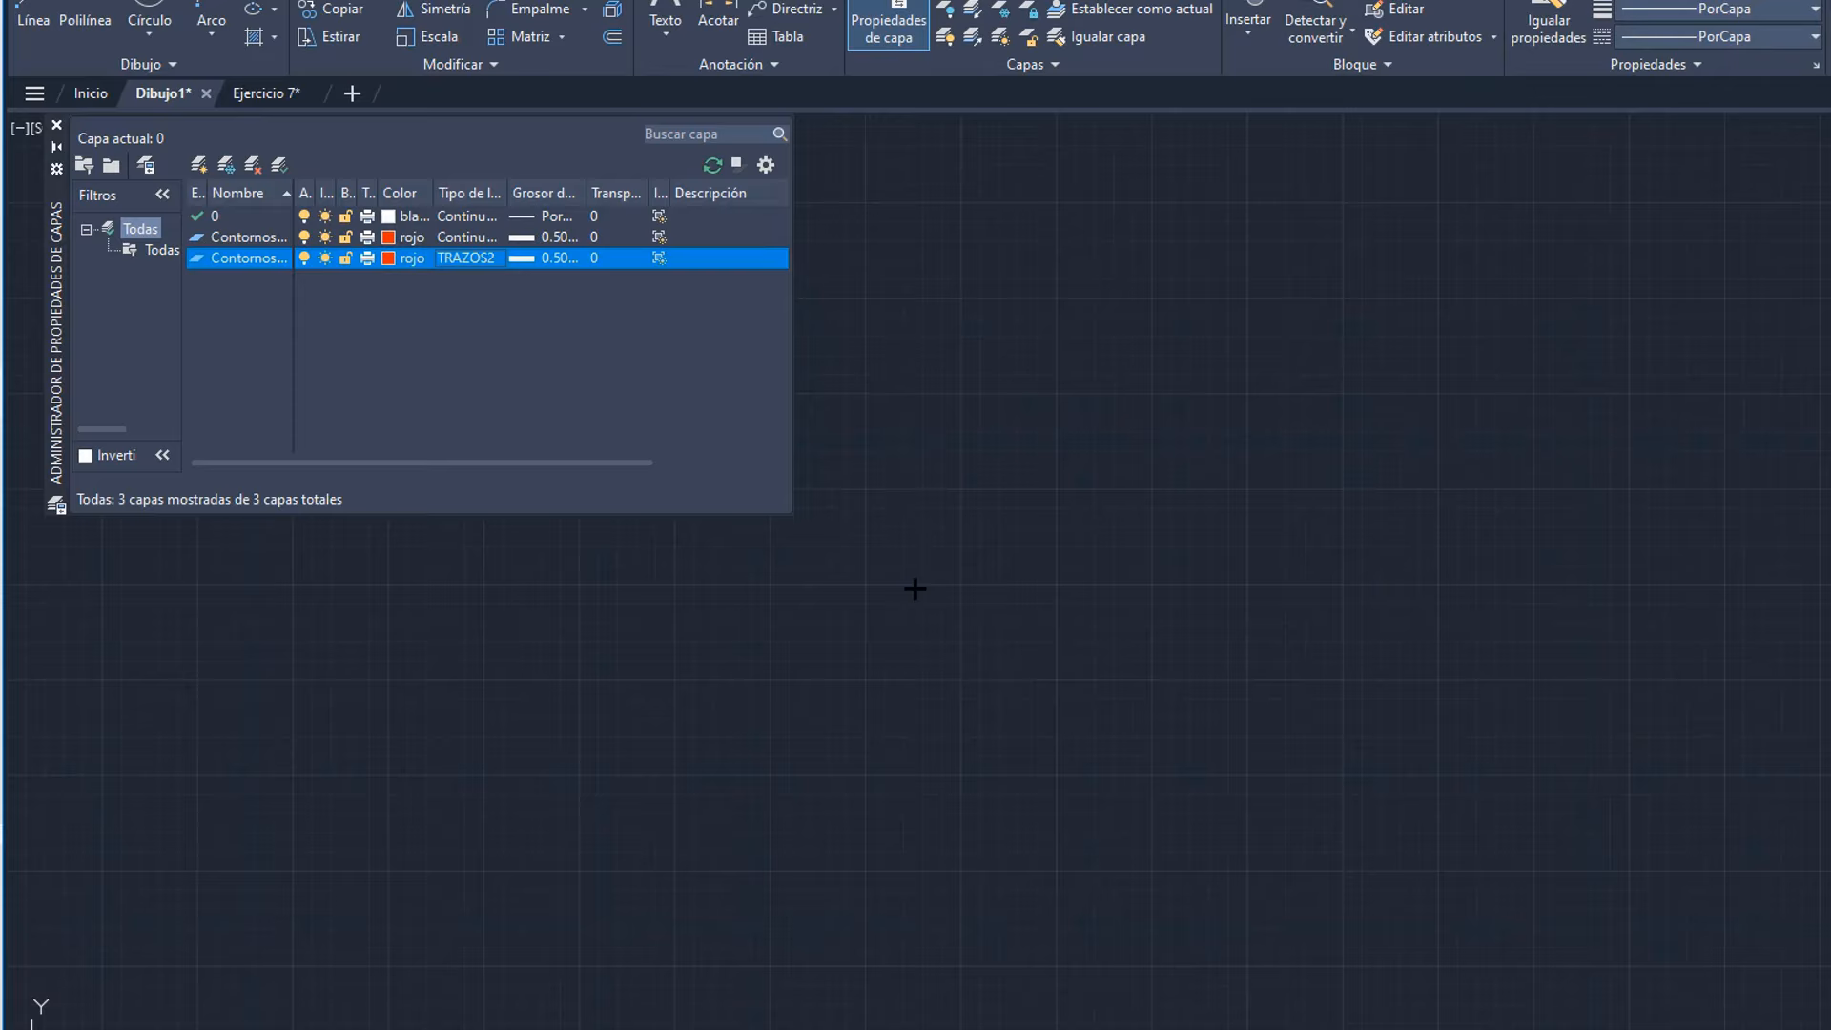
- Set the hidden-contours layer's lineweight to 0.35 mm
click(555, 258)
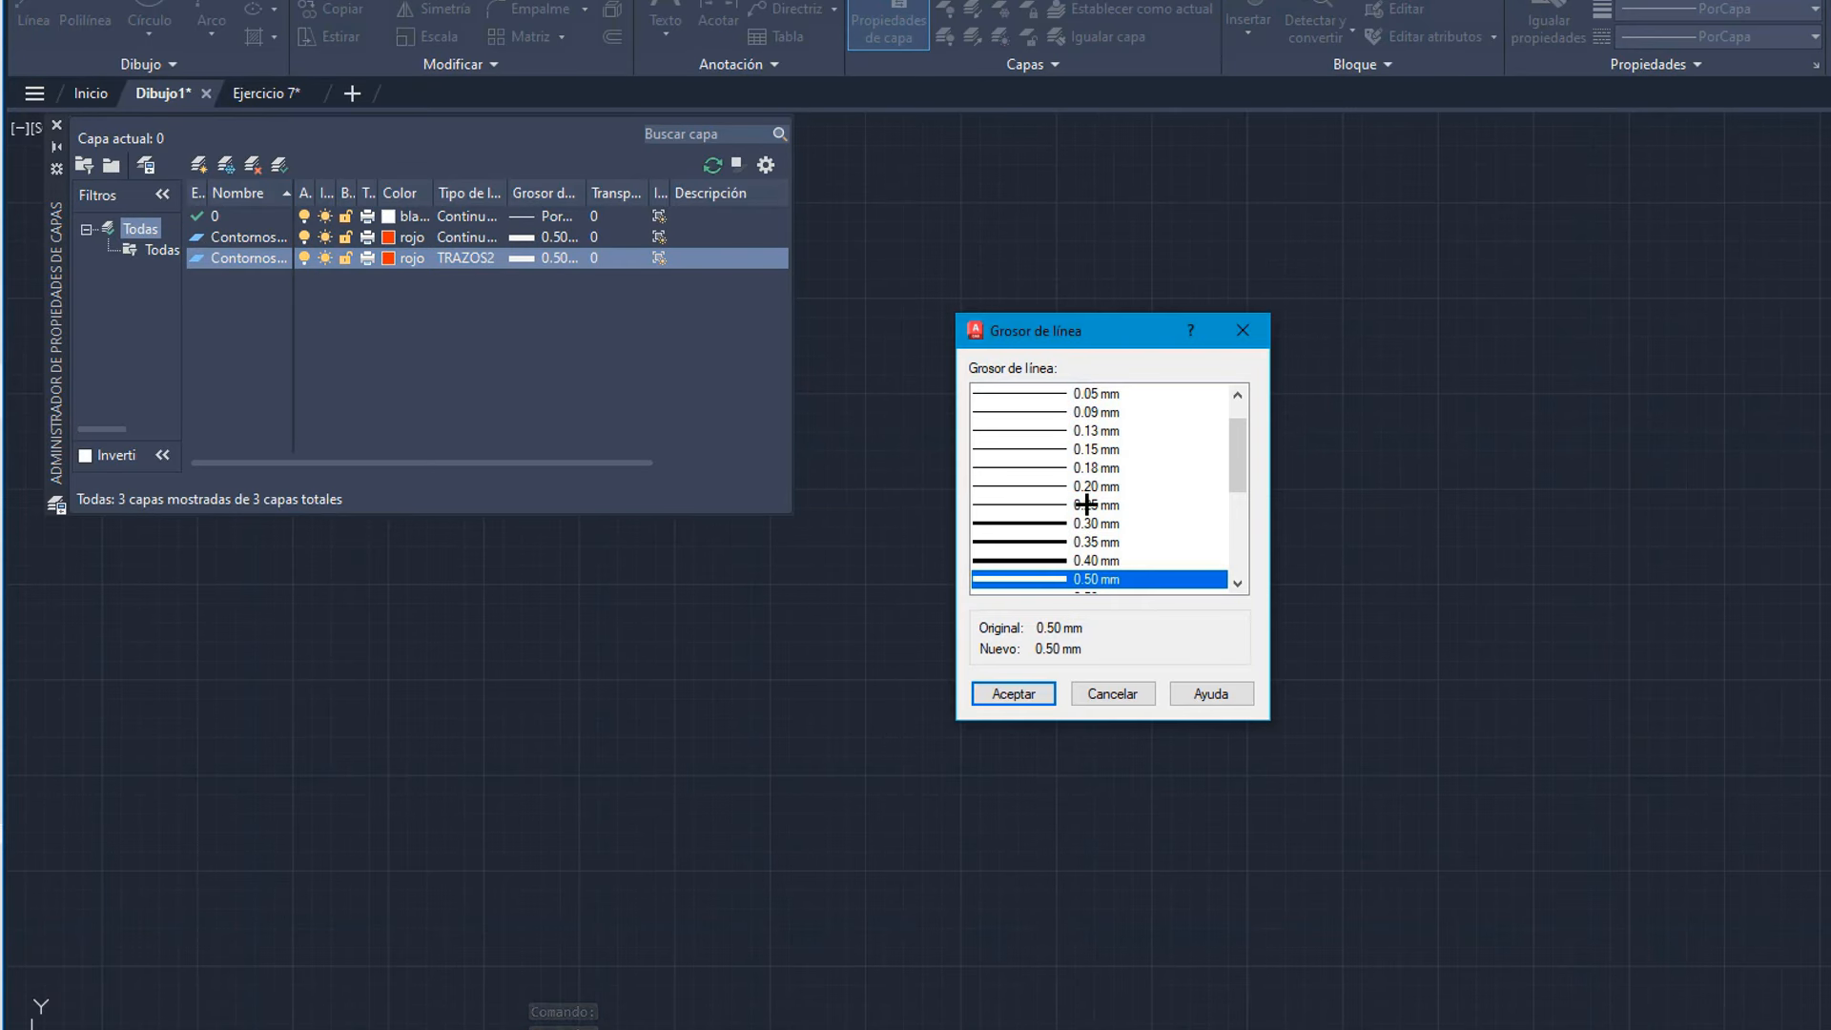
click(1093, 541)
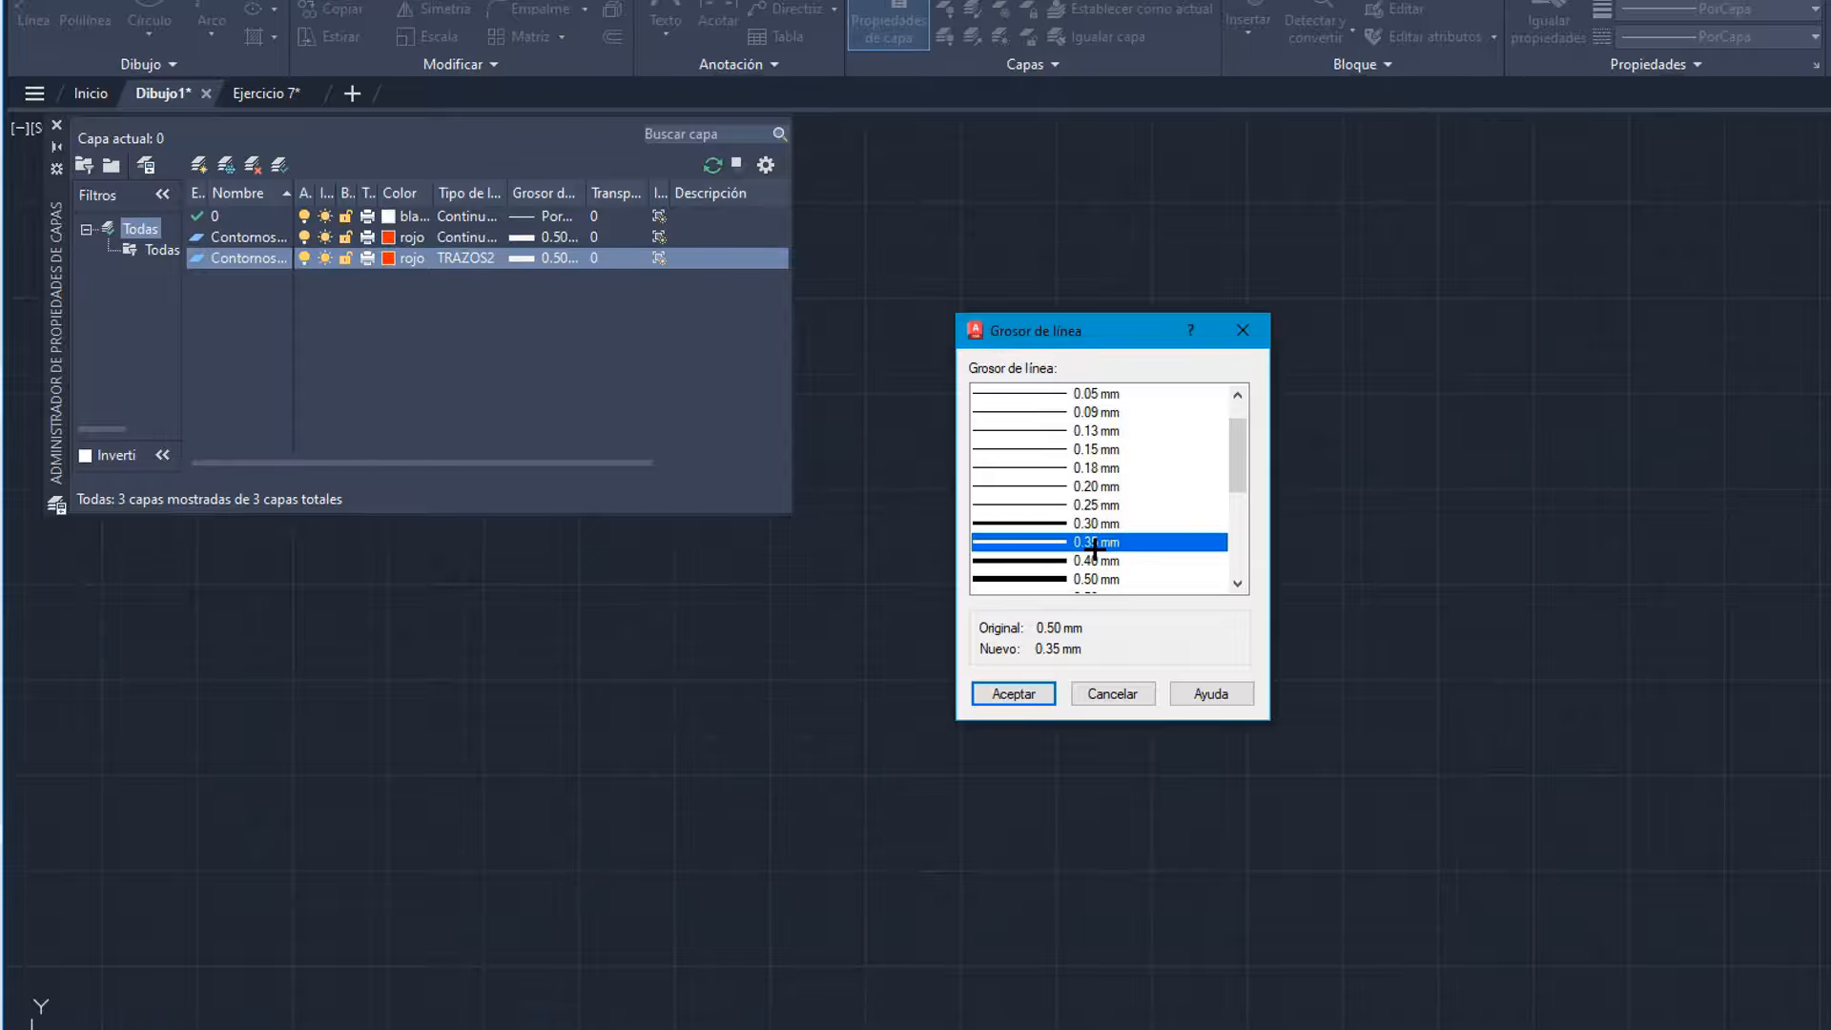
click(1033, 696)
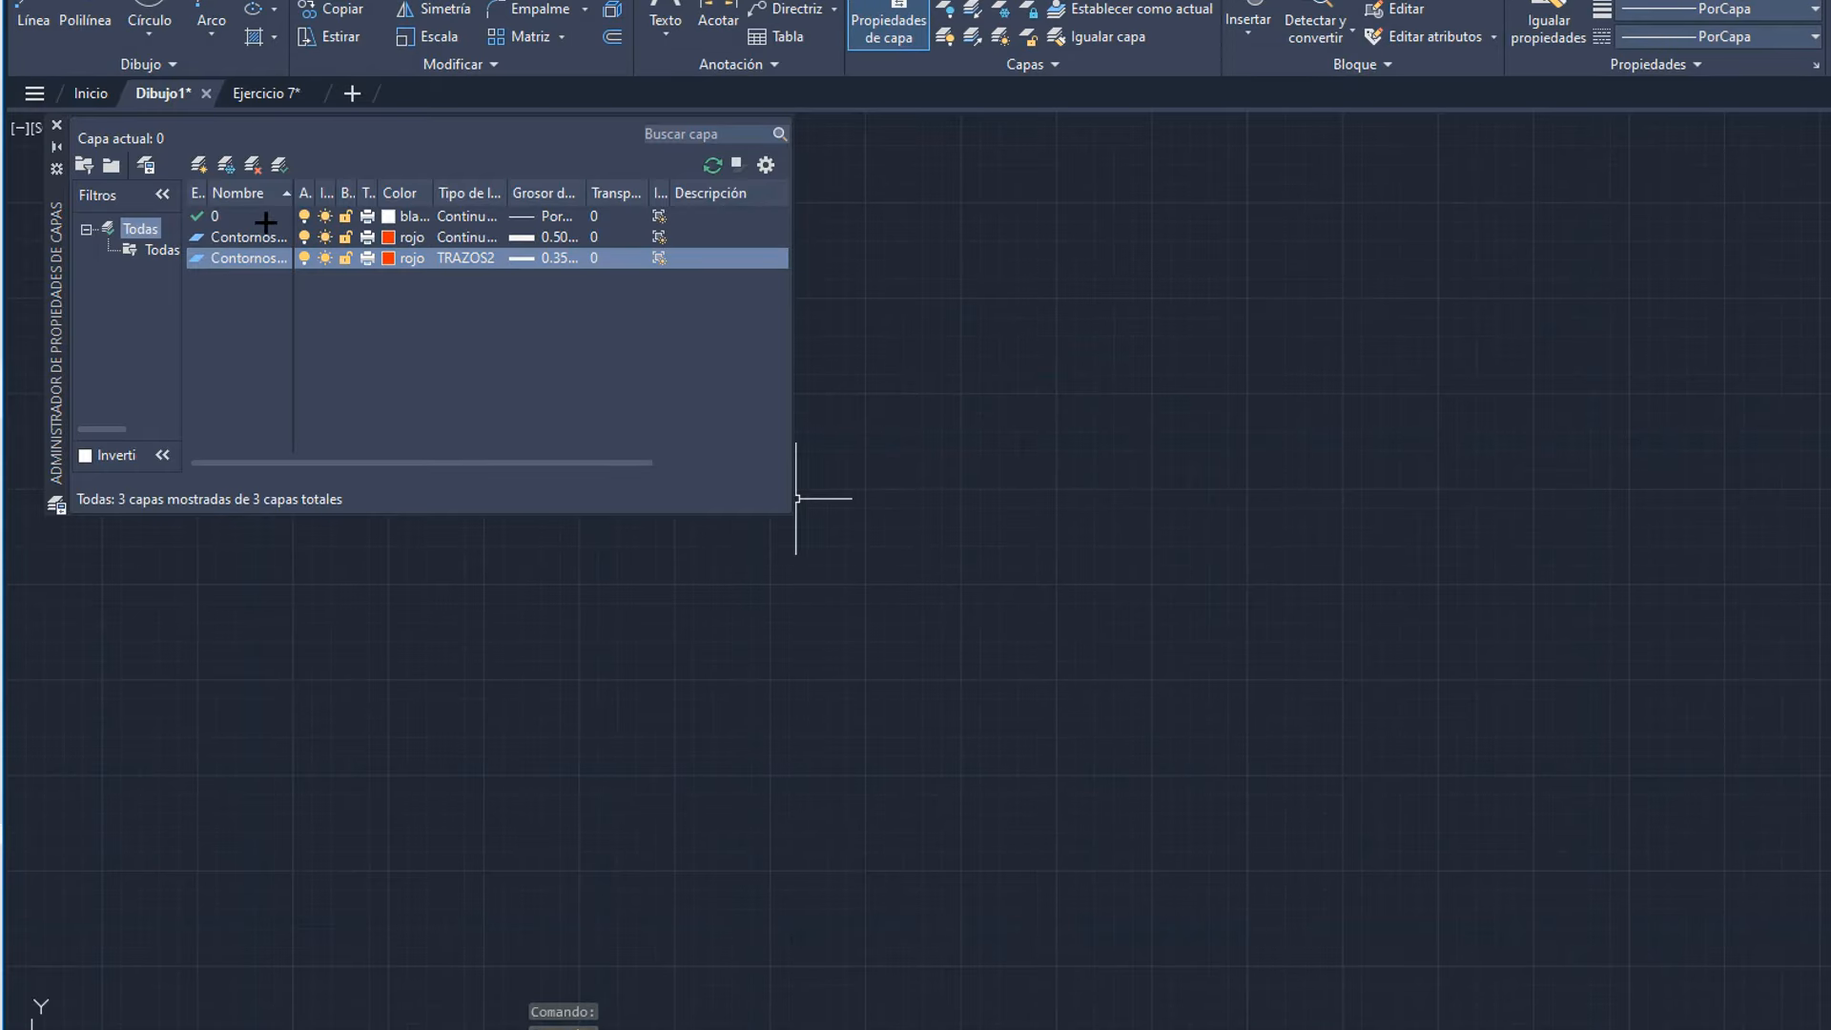
- Create a new layer named "Acotación" for the dimensions
click(199, 164)
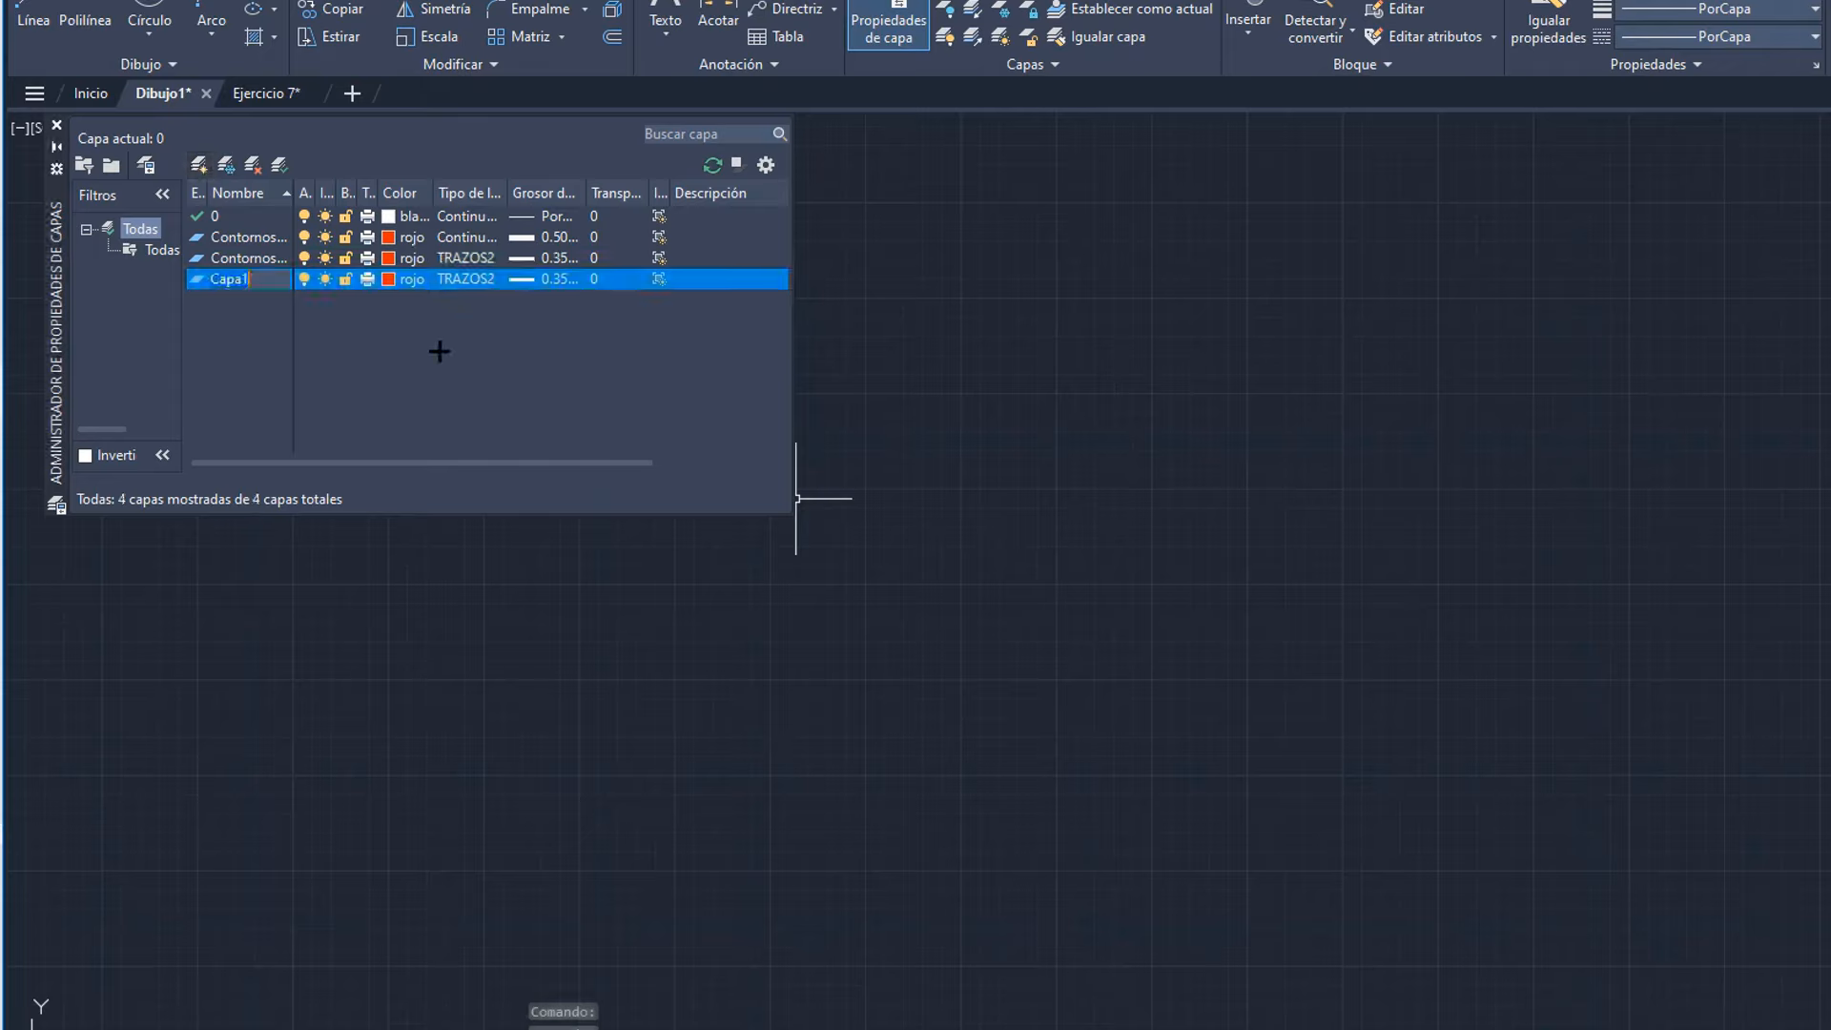
text(Aco)
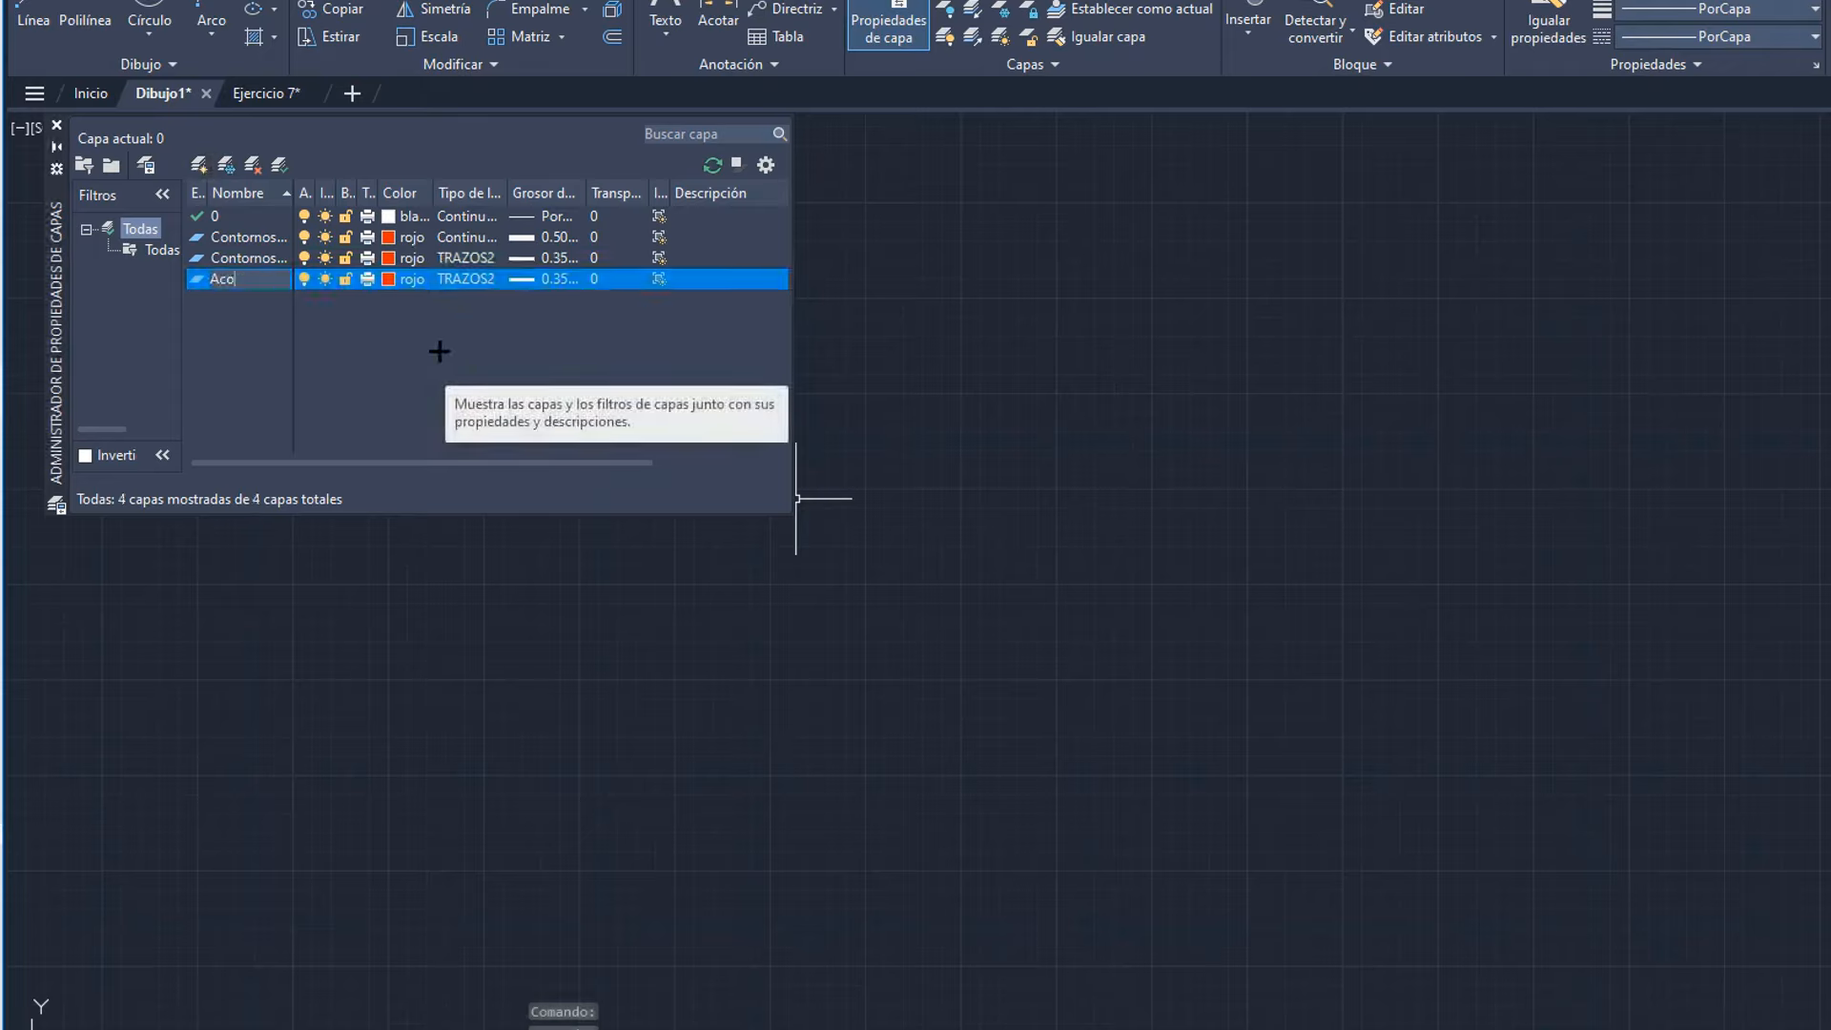
text(tación)
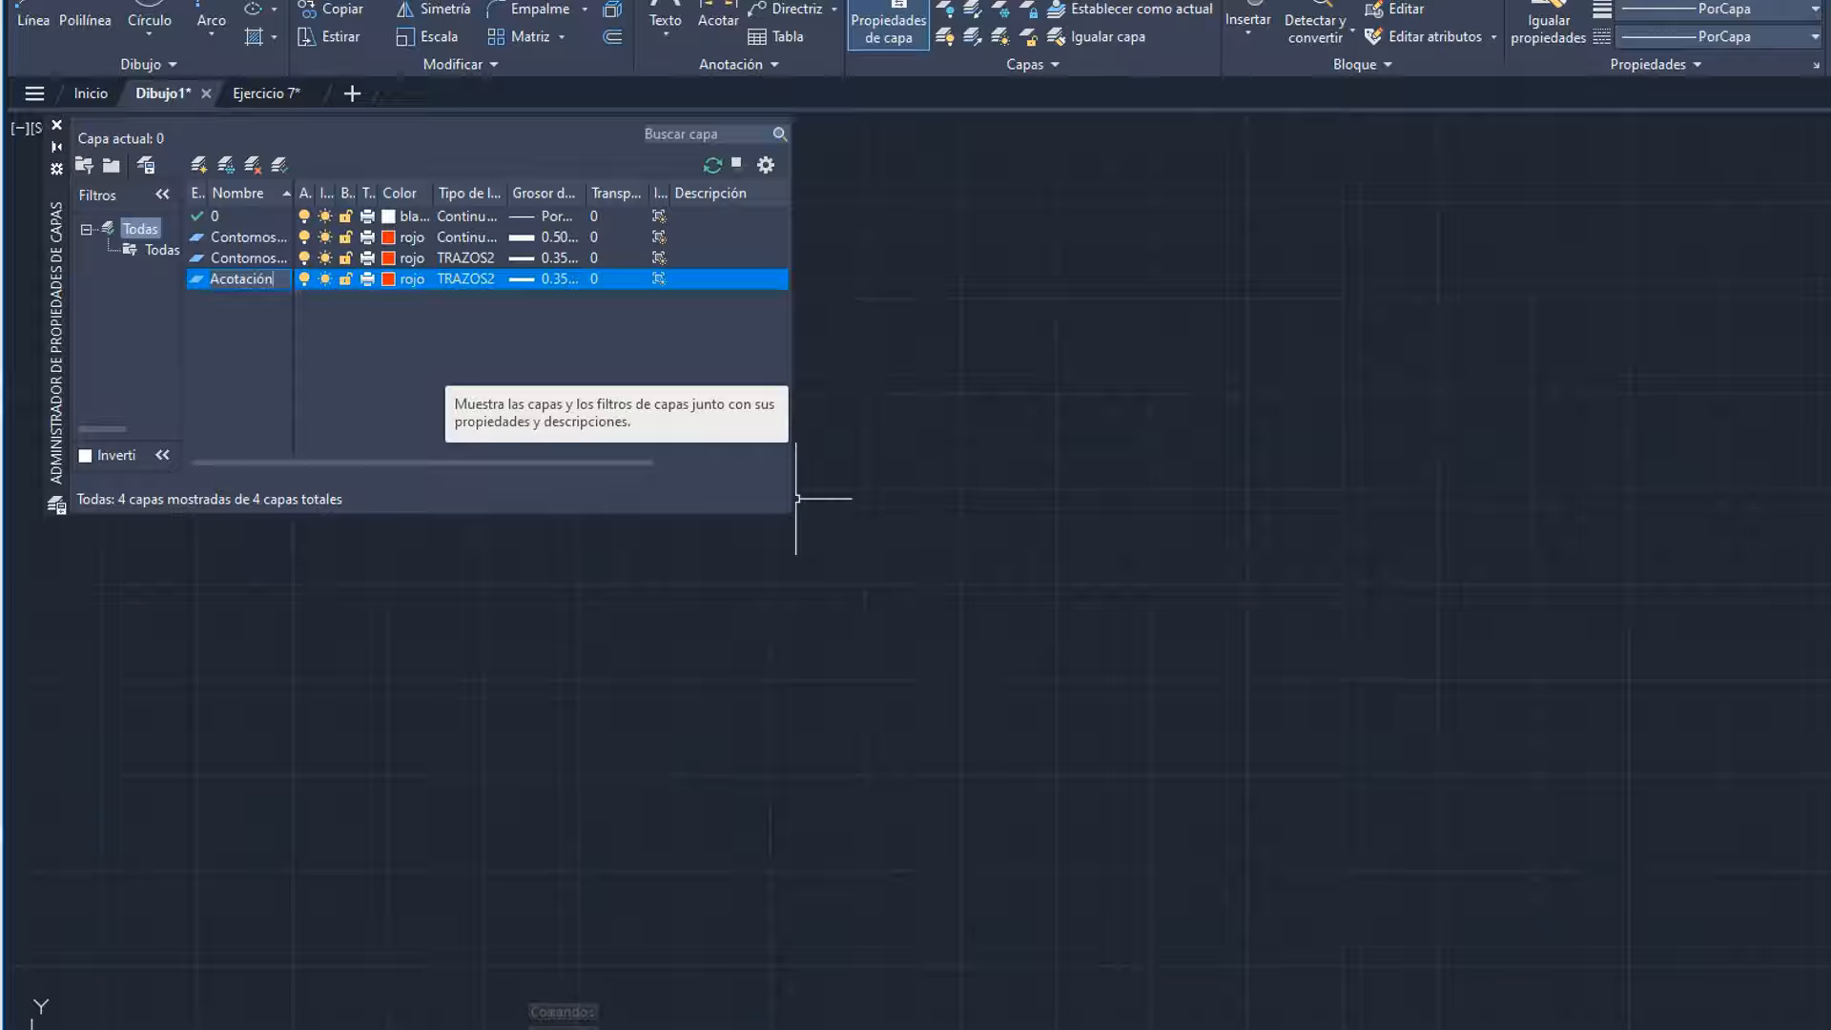
key(Return)
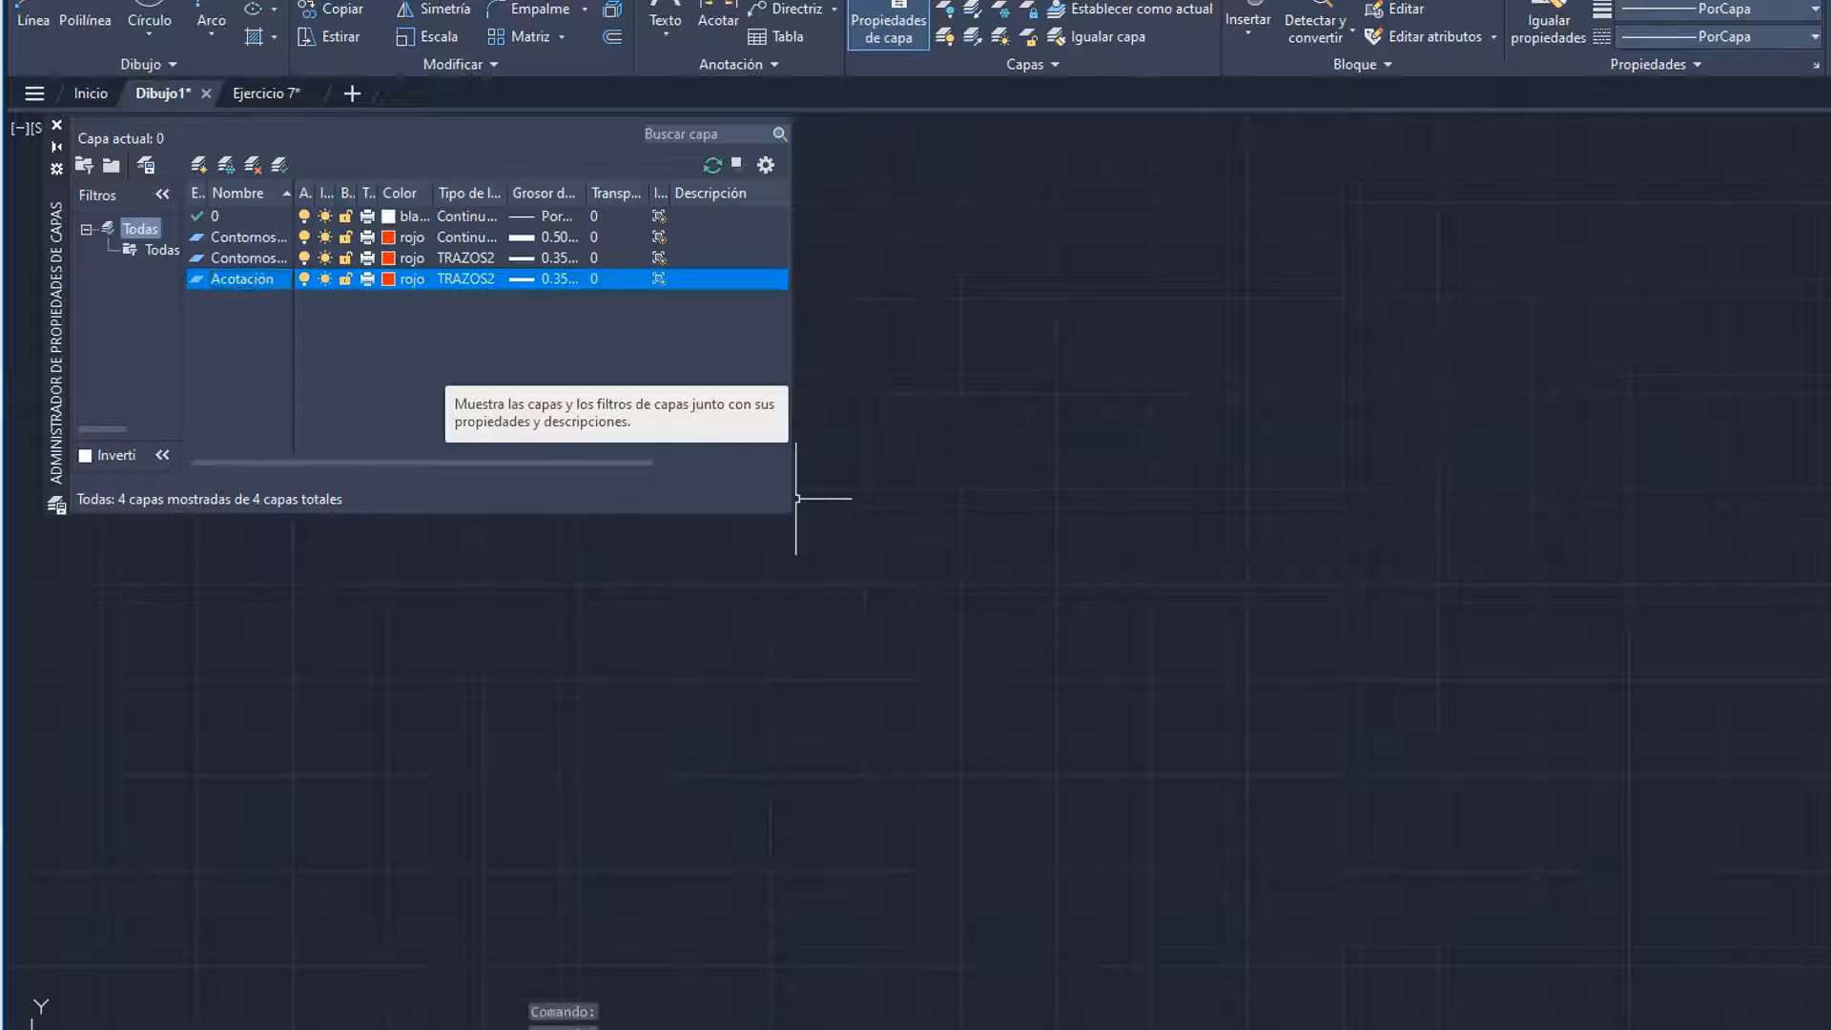
- Set the Acotación layer's colour to white (blanco) and its linetype to Continuous
click(388, 278)
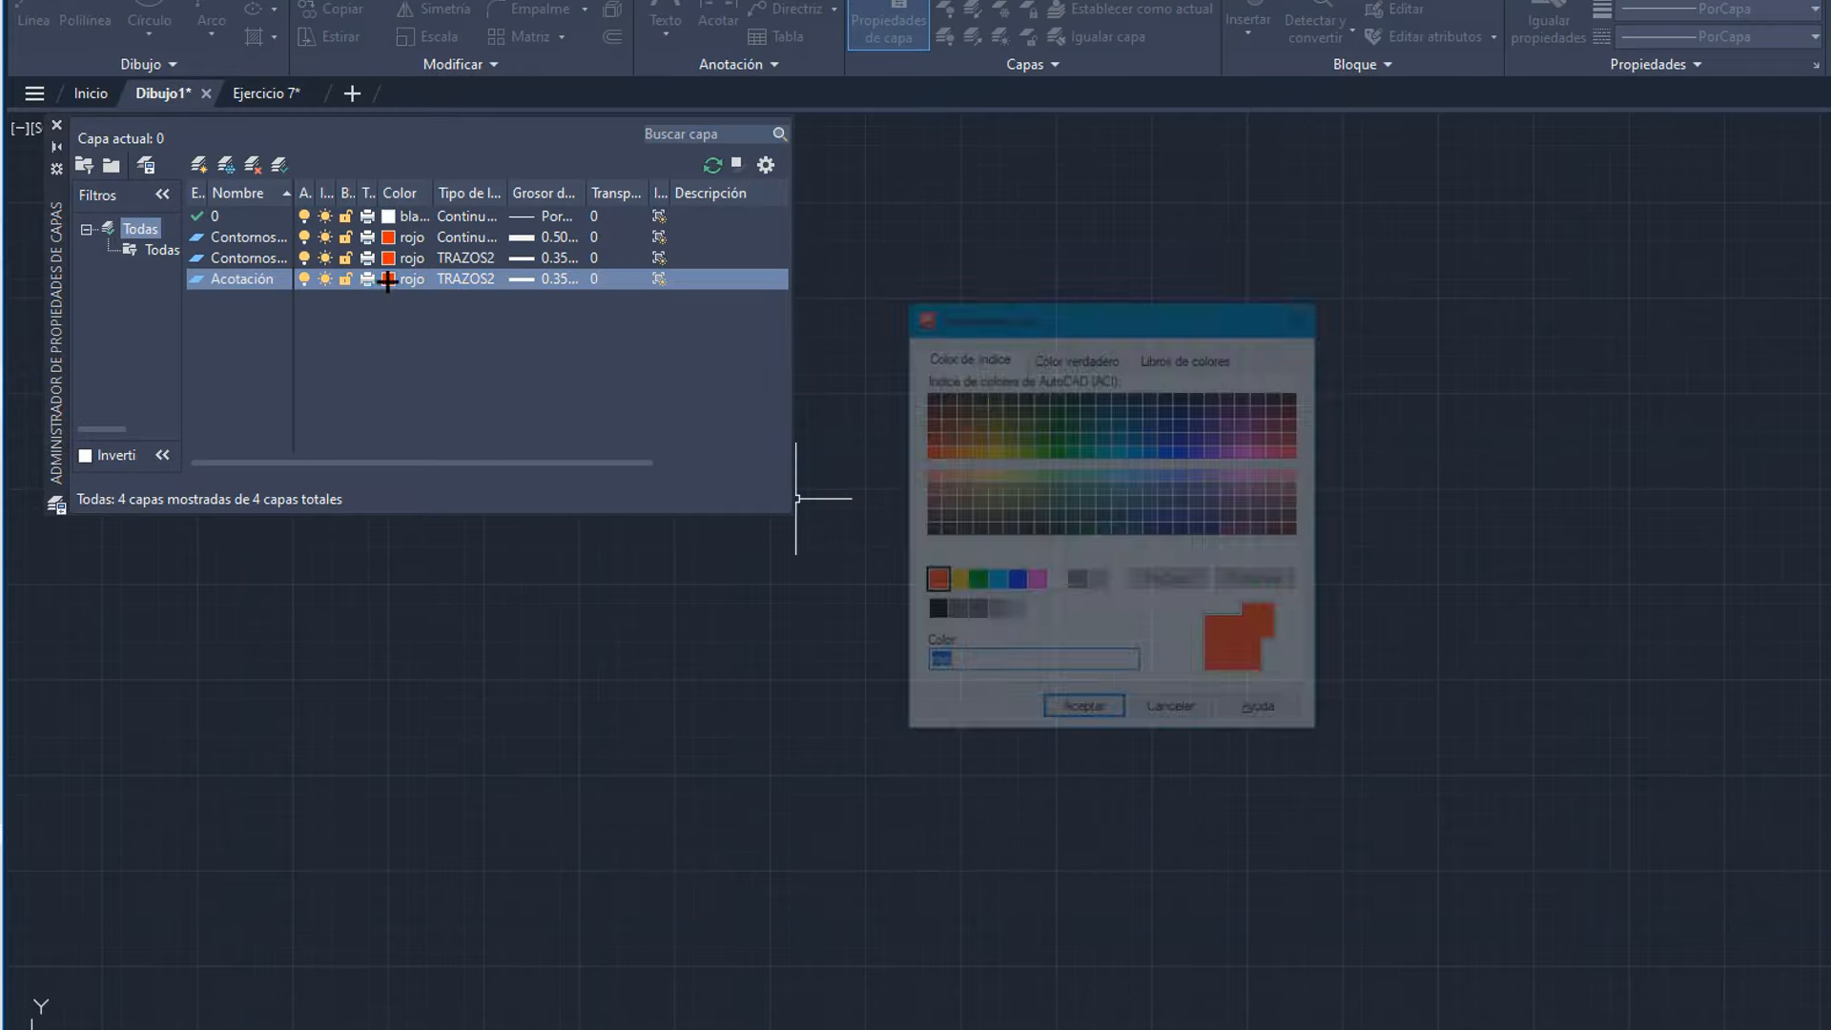
click(1058, 584)
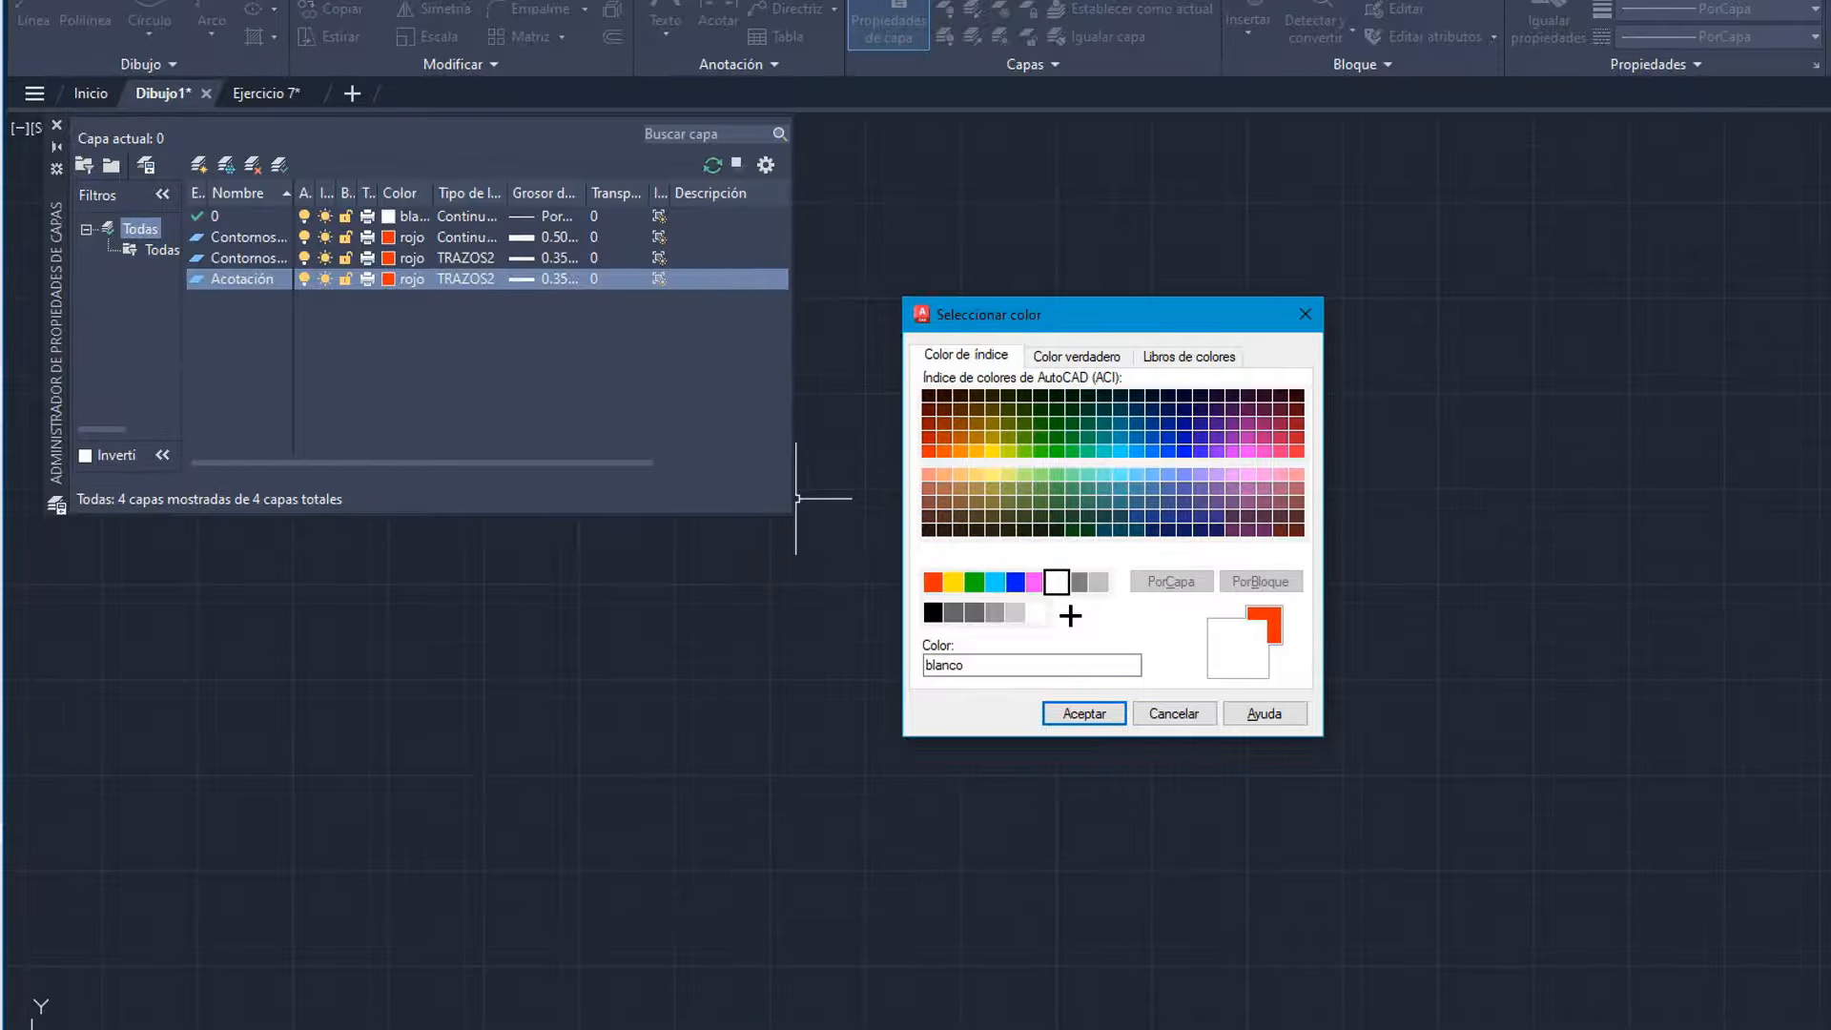
click(1099, 713)
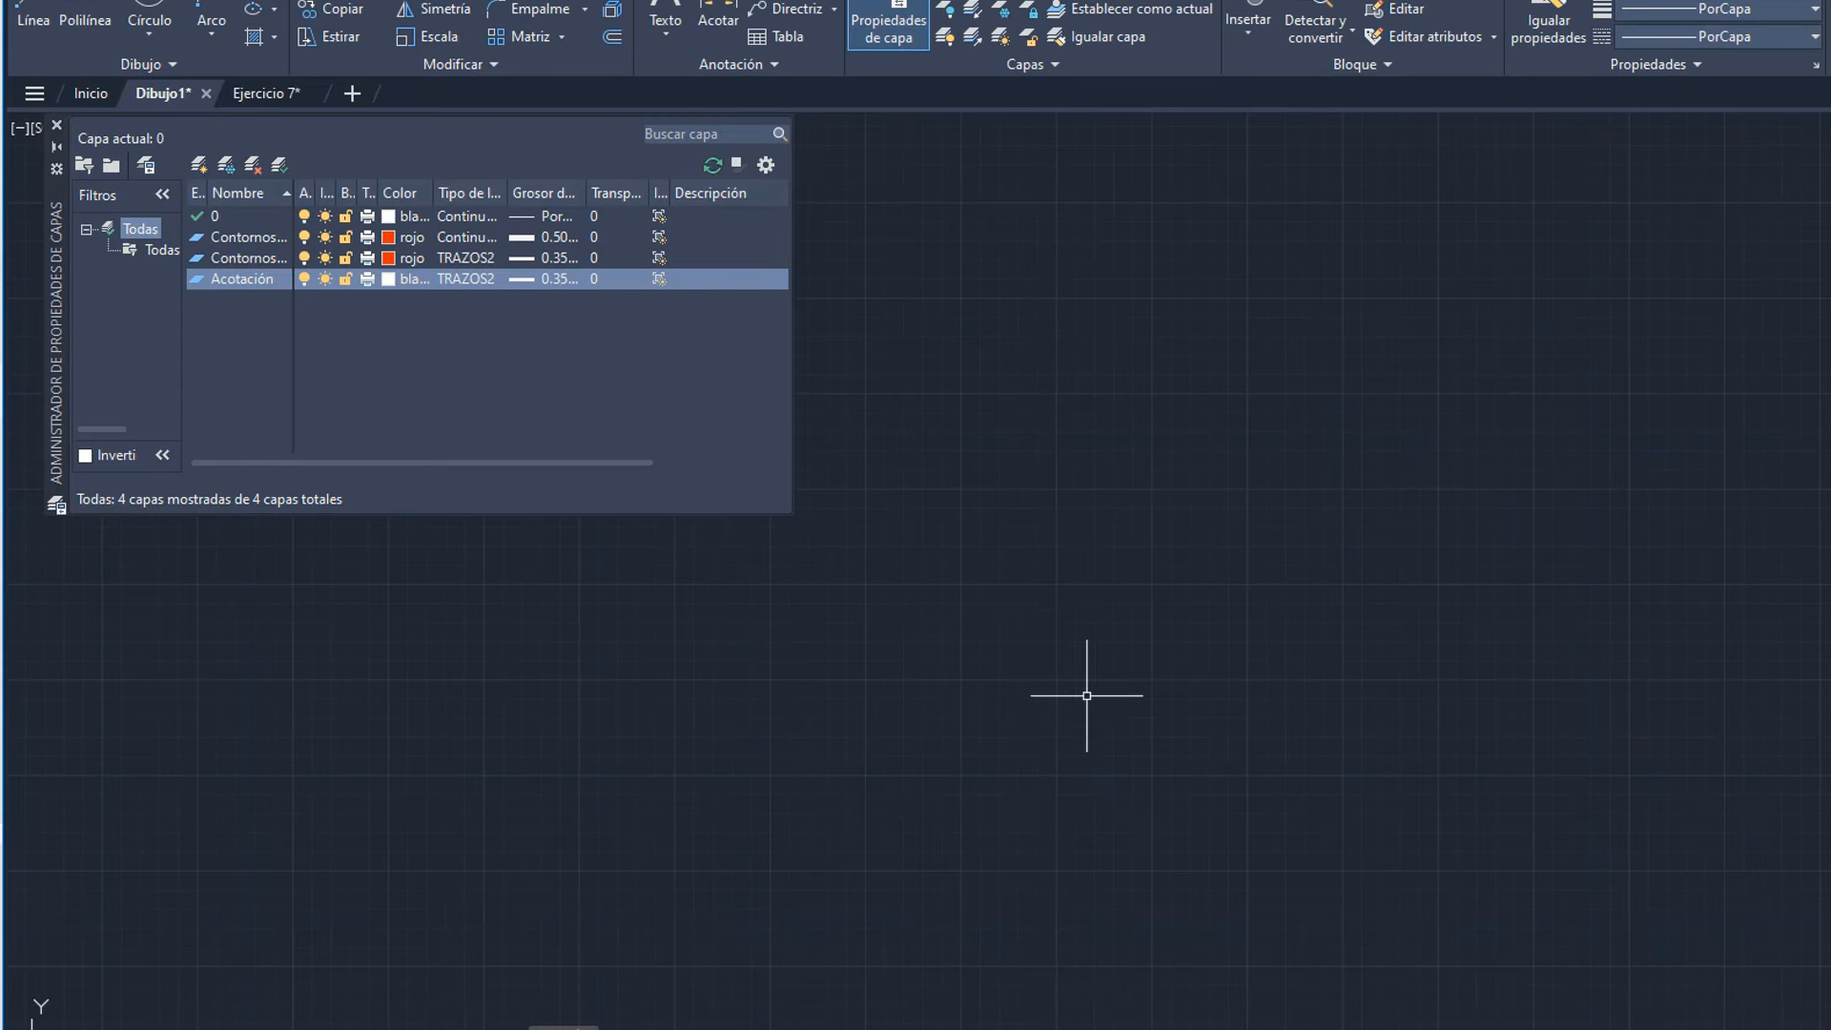
click(458, 278)
click(935, 471)
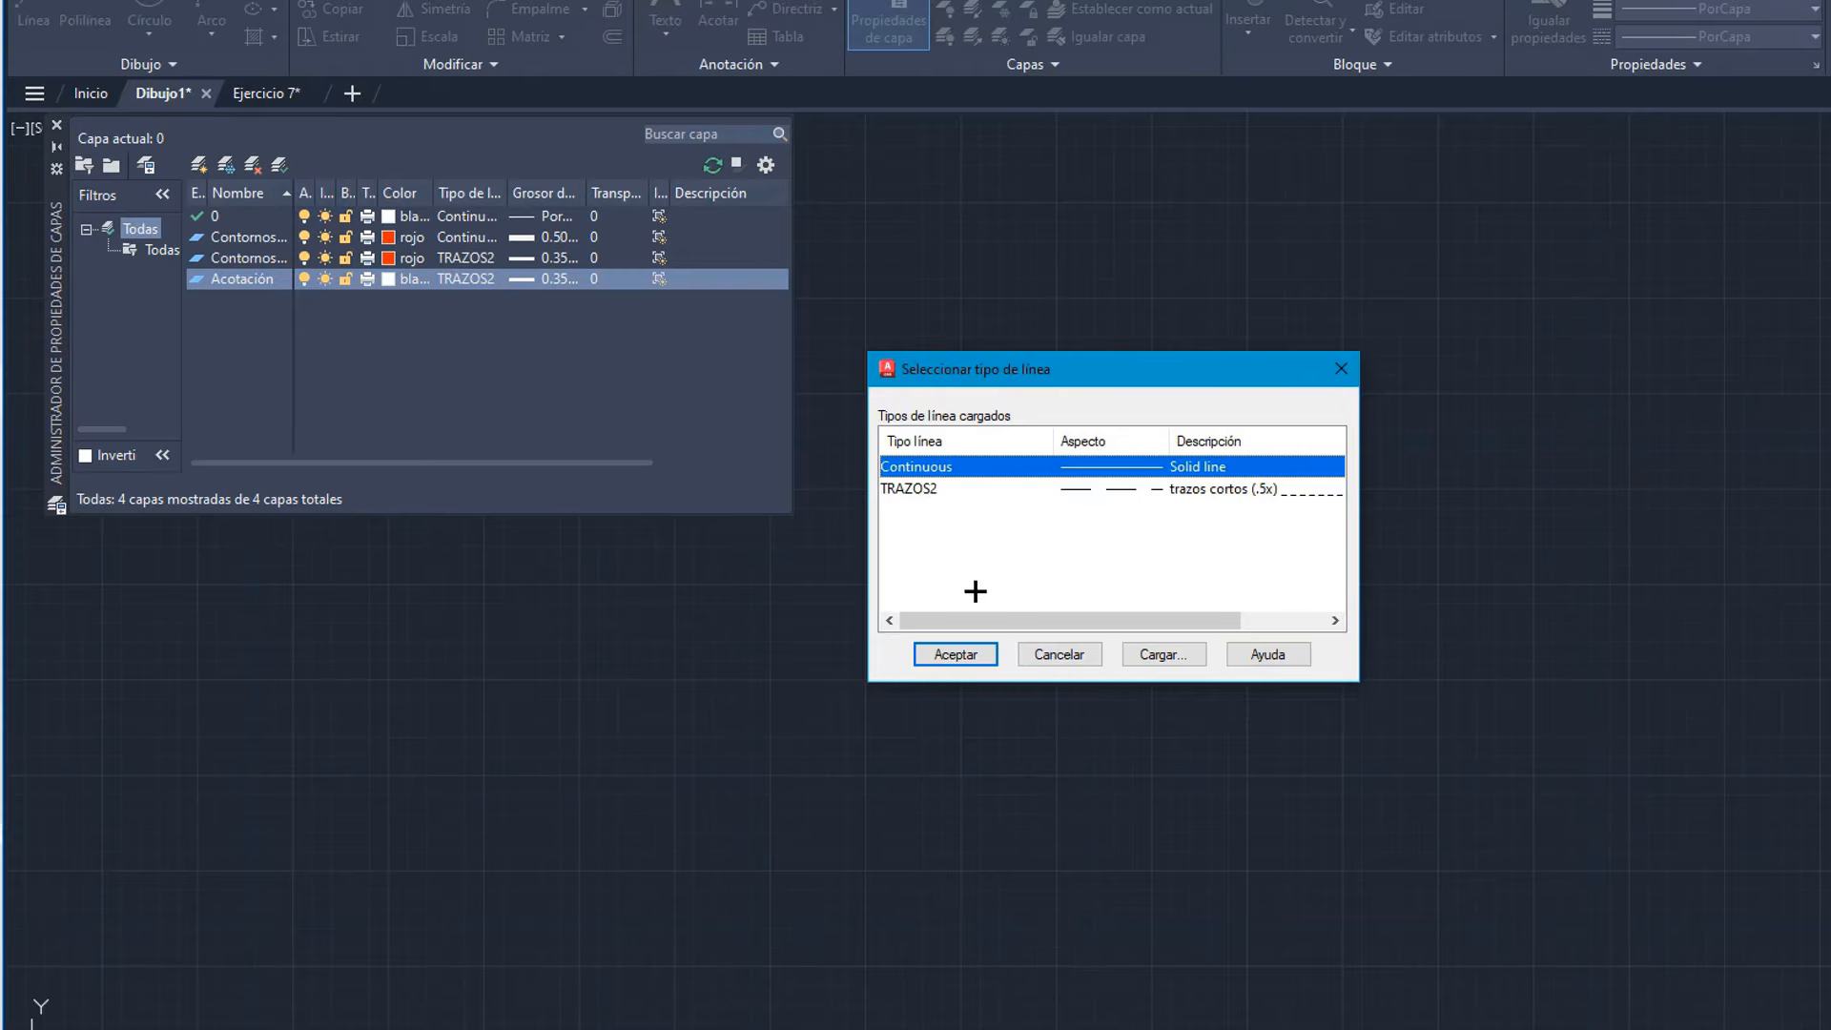
click(983, 655)
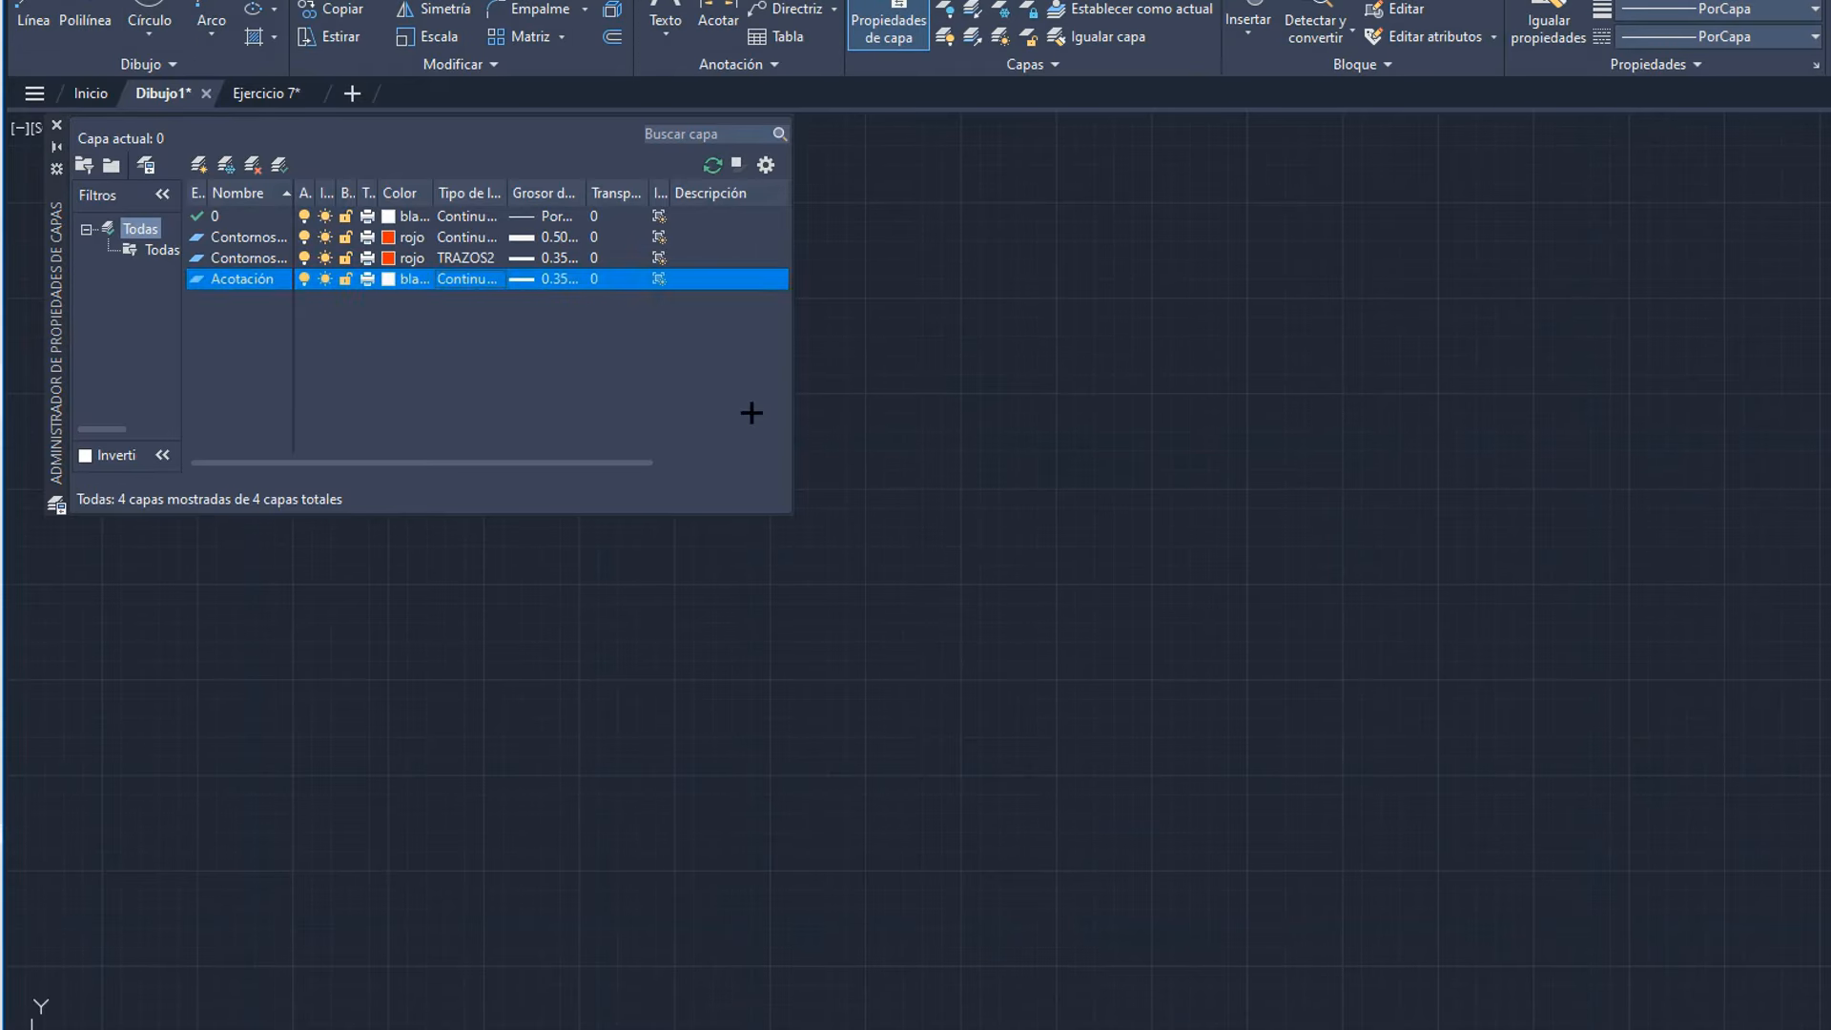
- Set the Acotación layer's lineweight to 0.15 mm
click(550, 279)
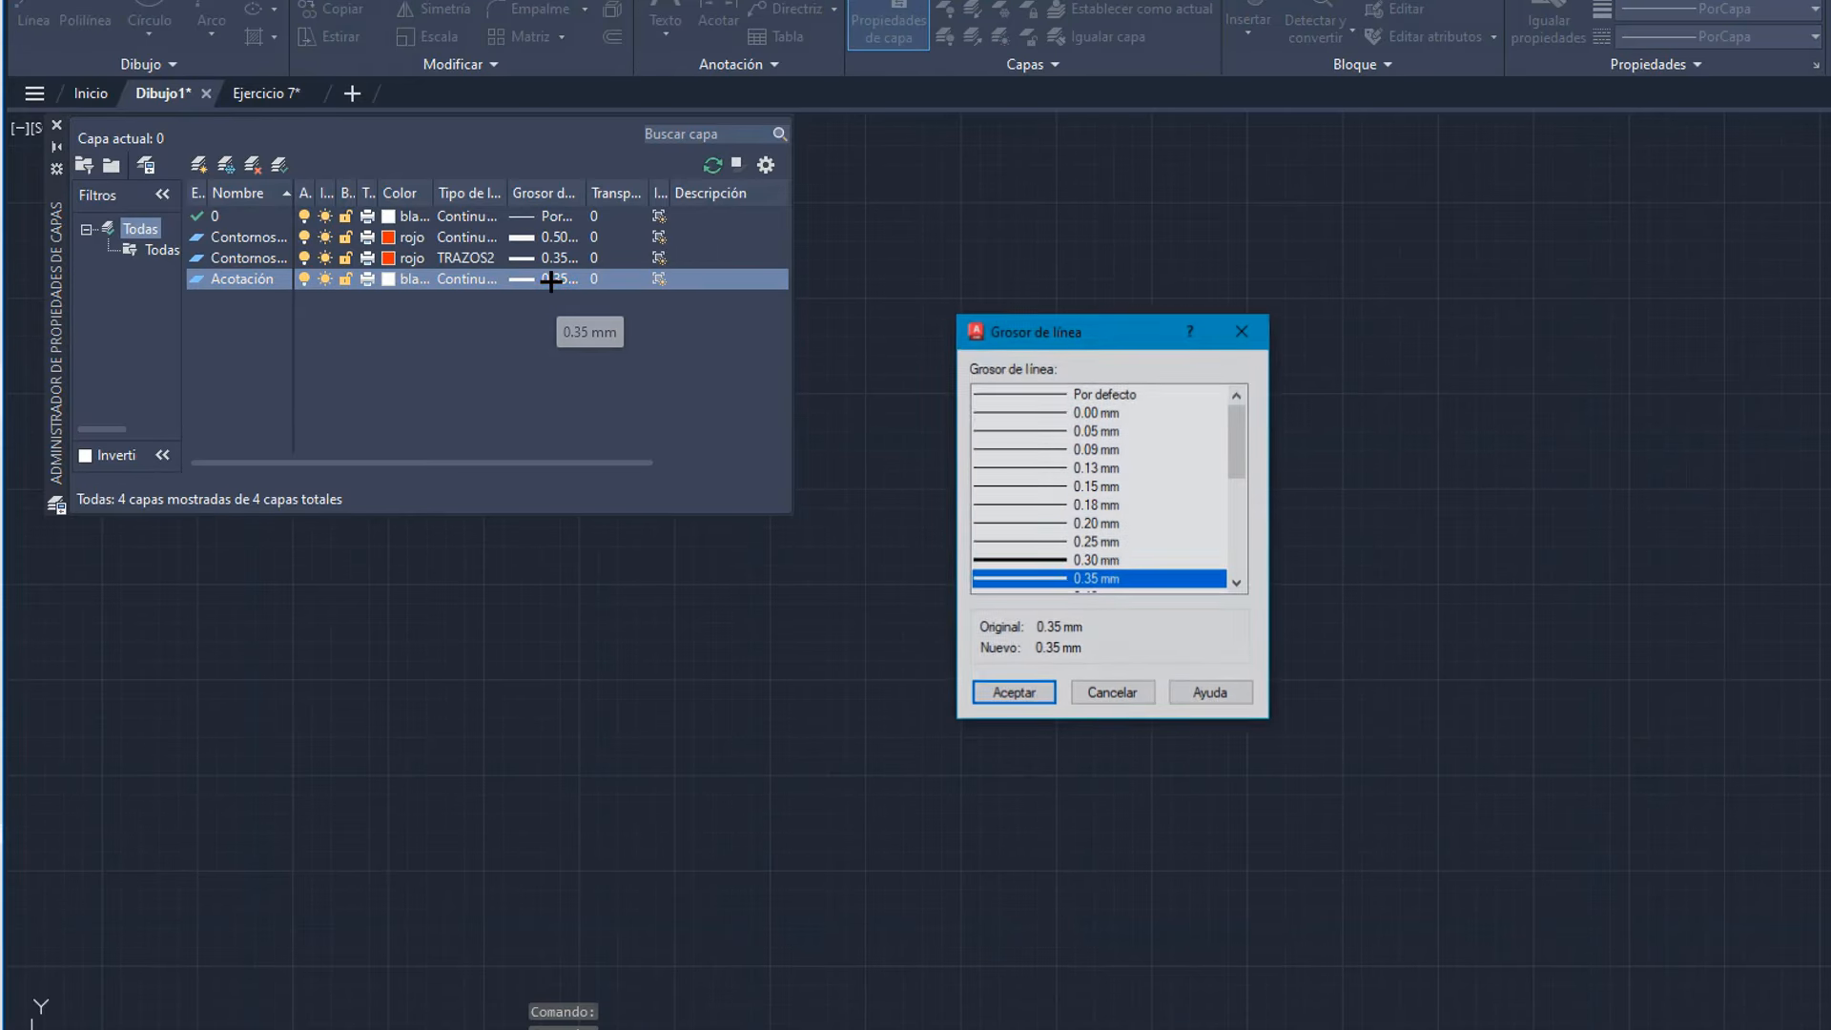
click(1027, 488)
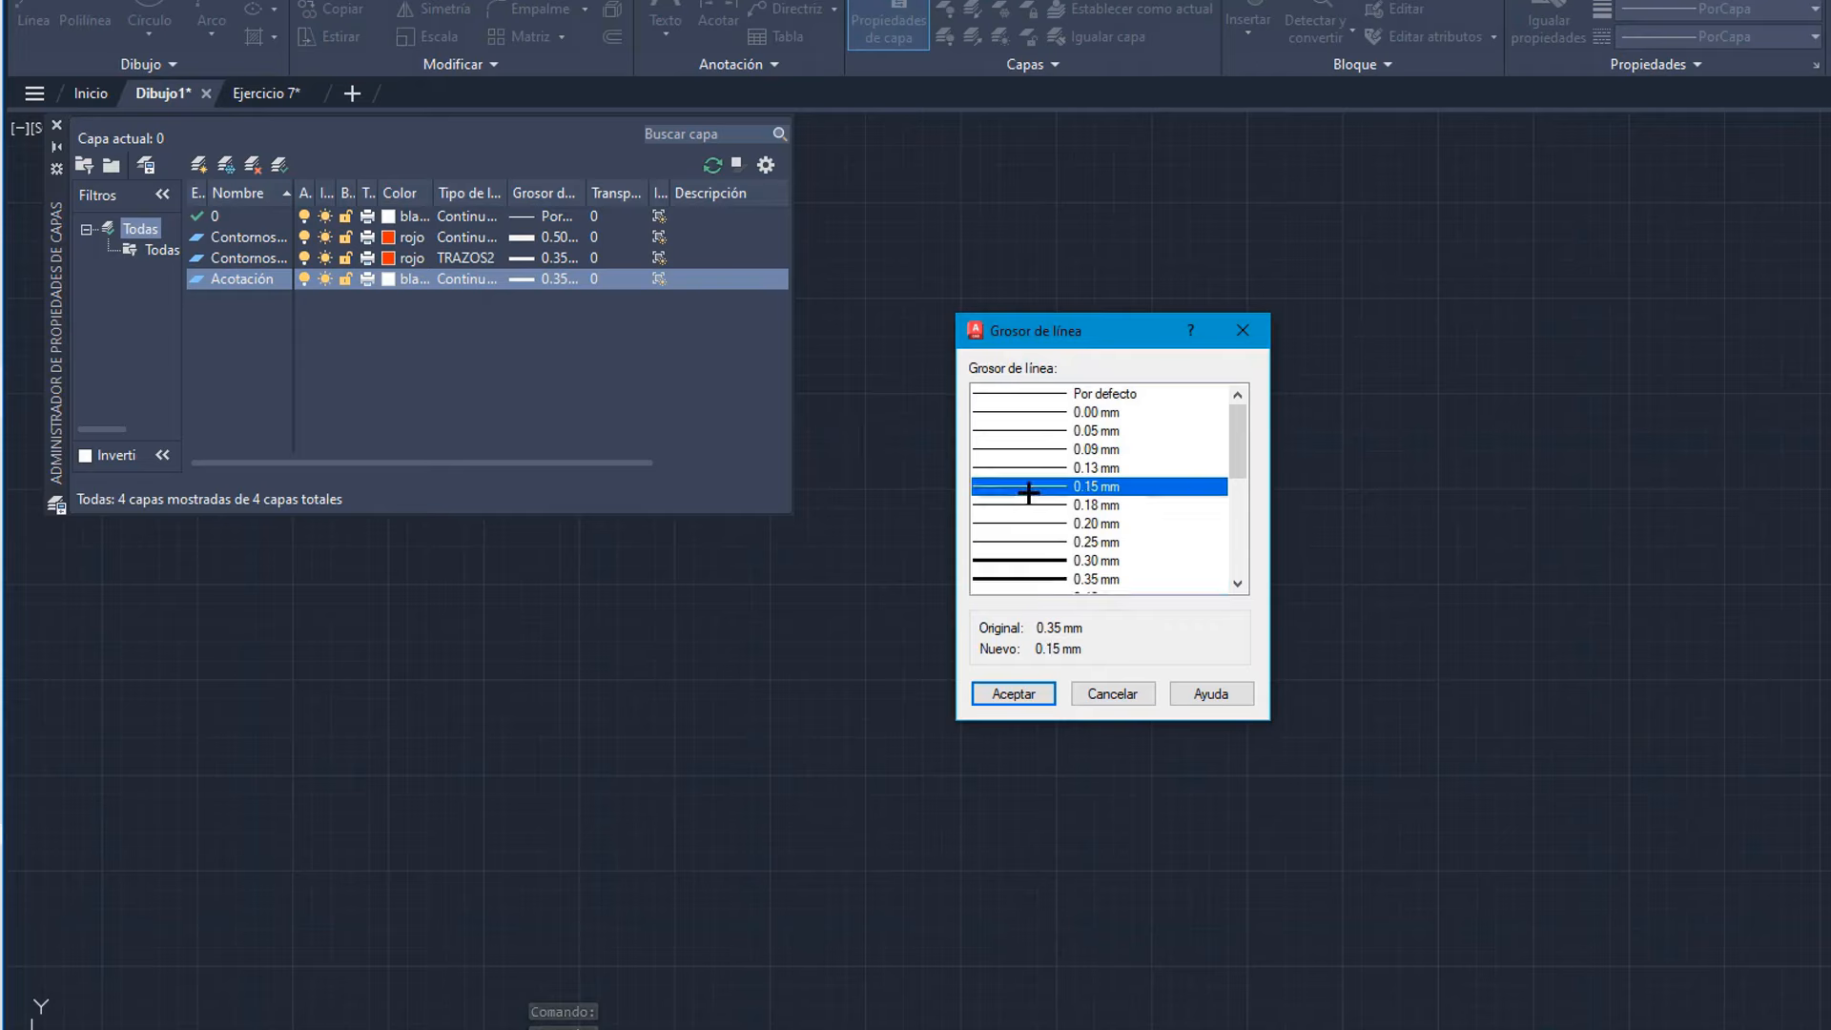
click(1037, 697)
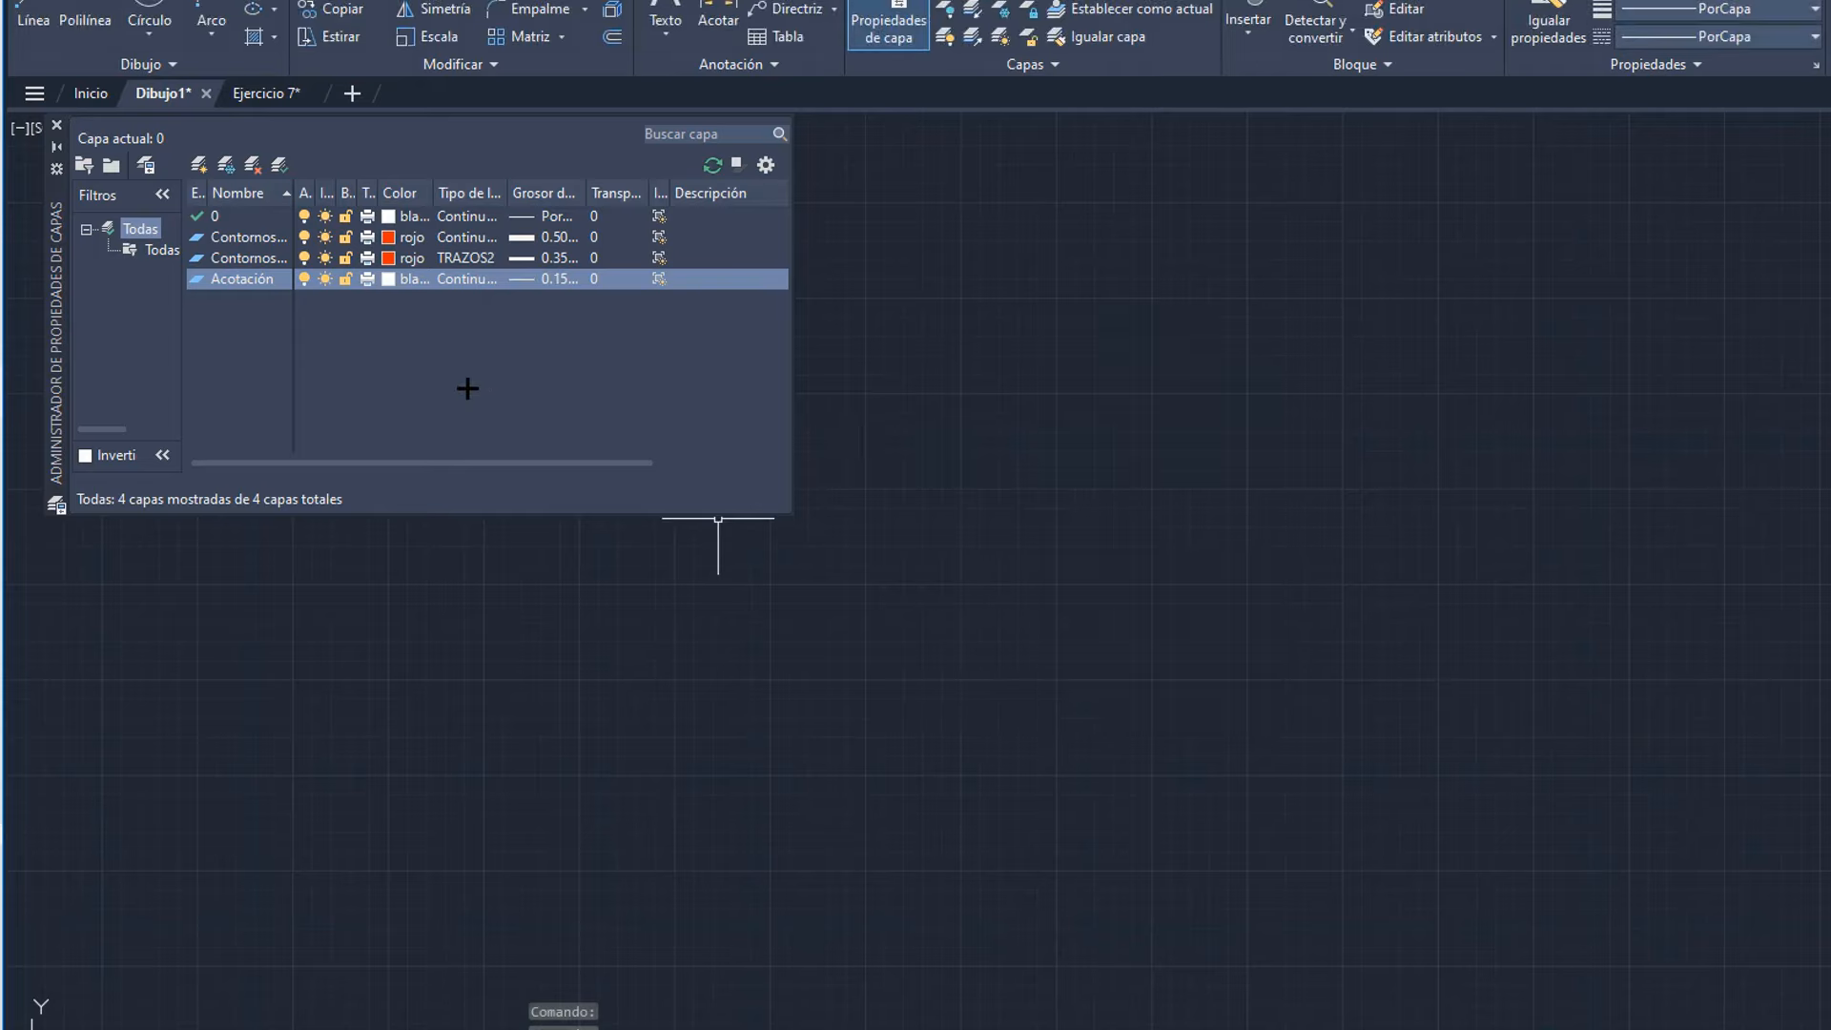
- Create a new layer named "Recuadro y textos" for the sheet frame and the texts
click(199, 165)
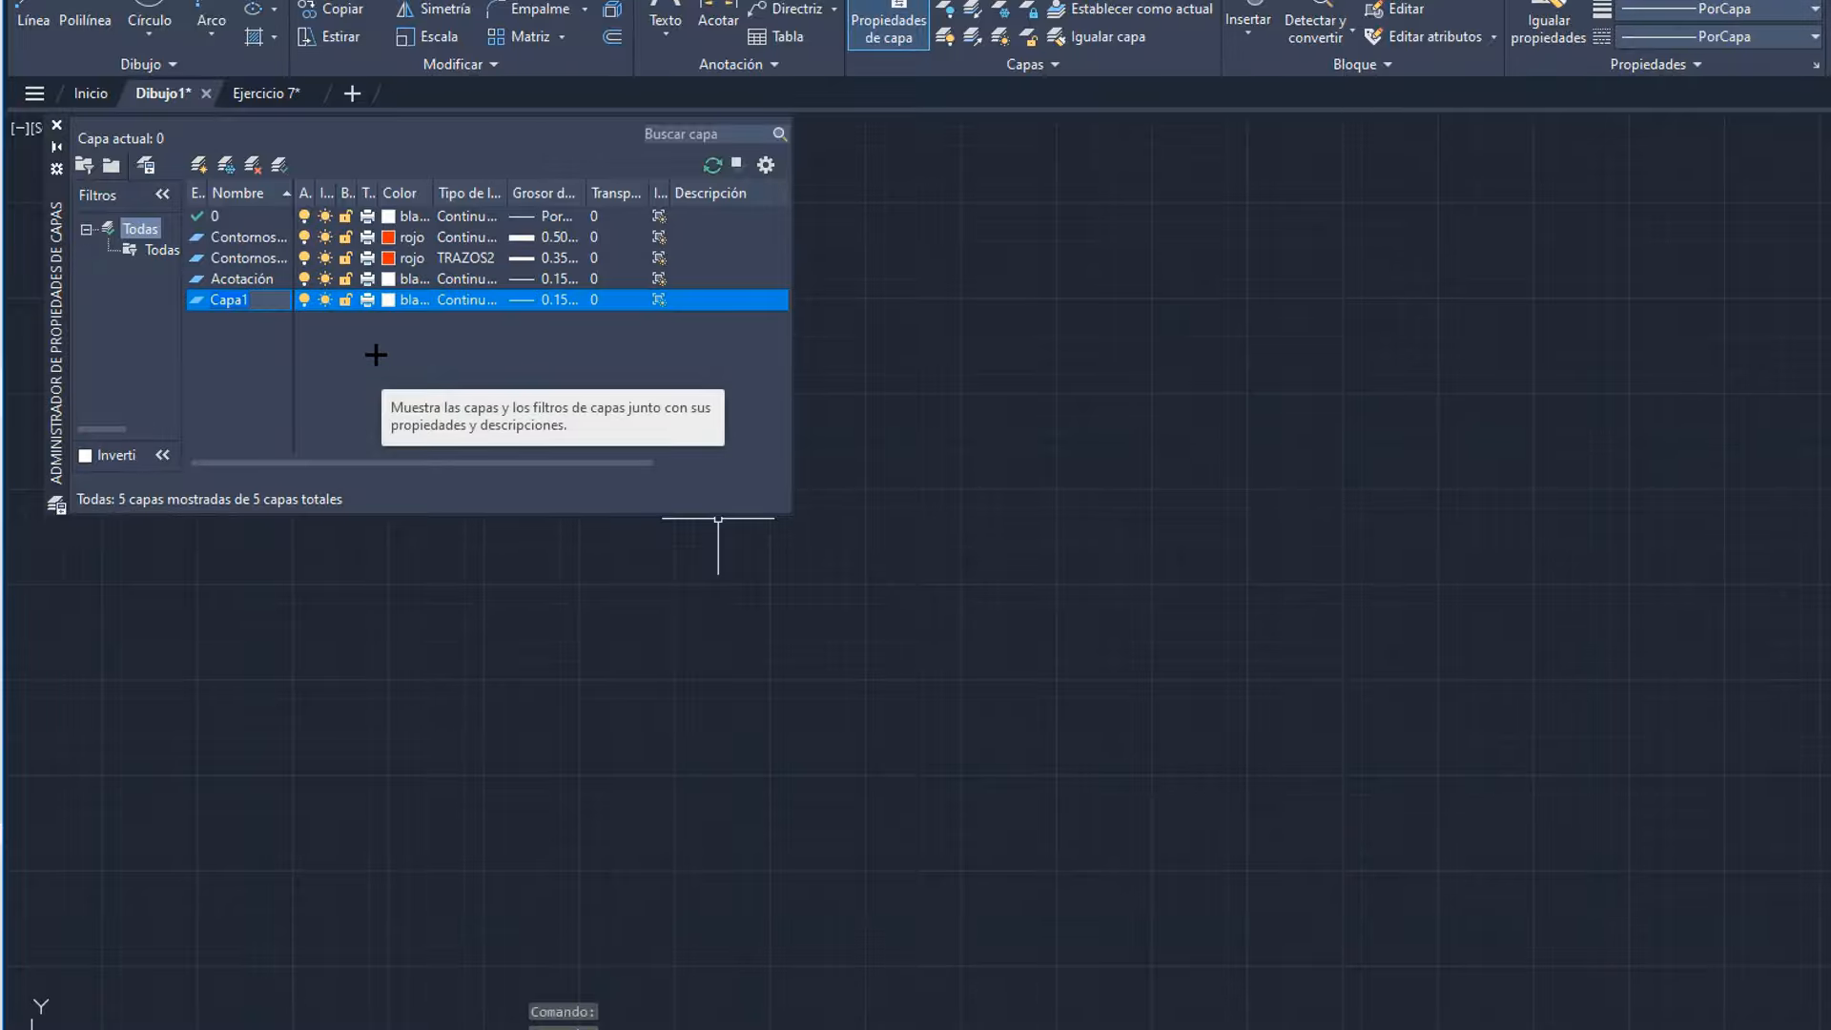
text(Recuadro)
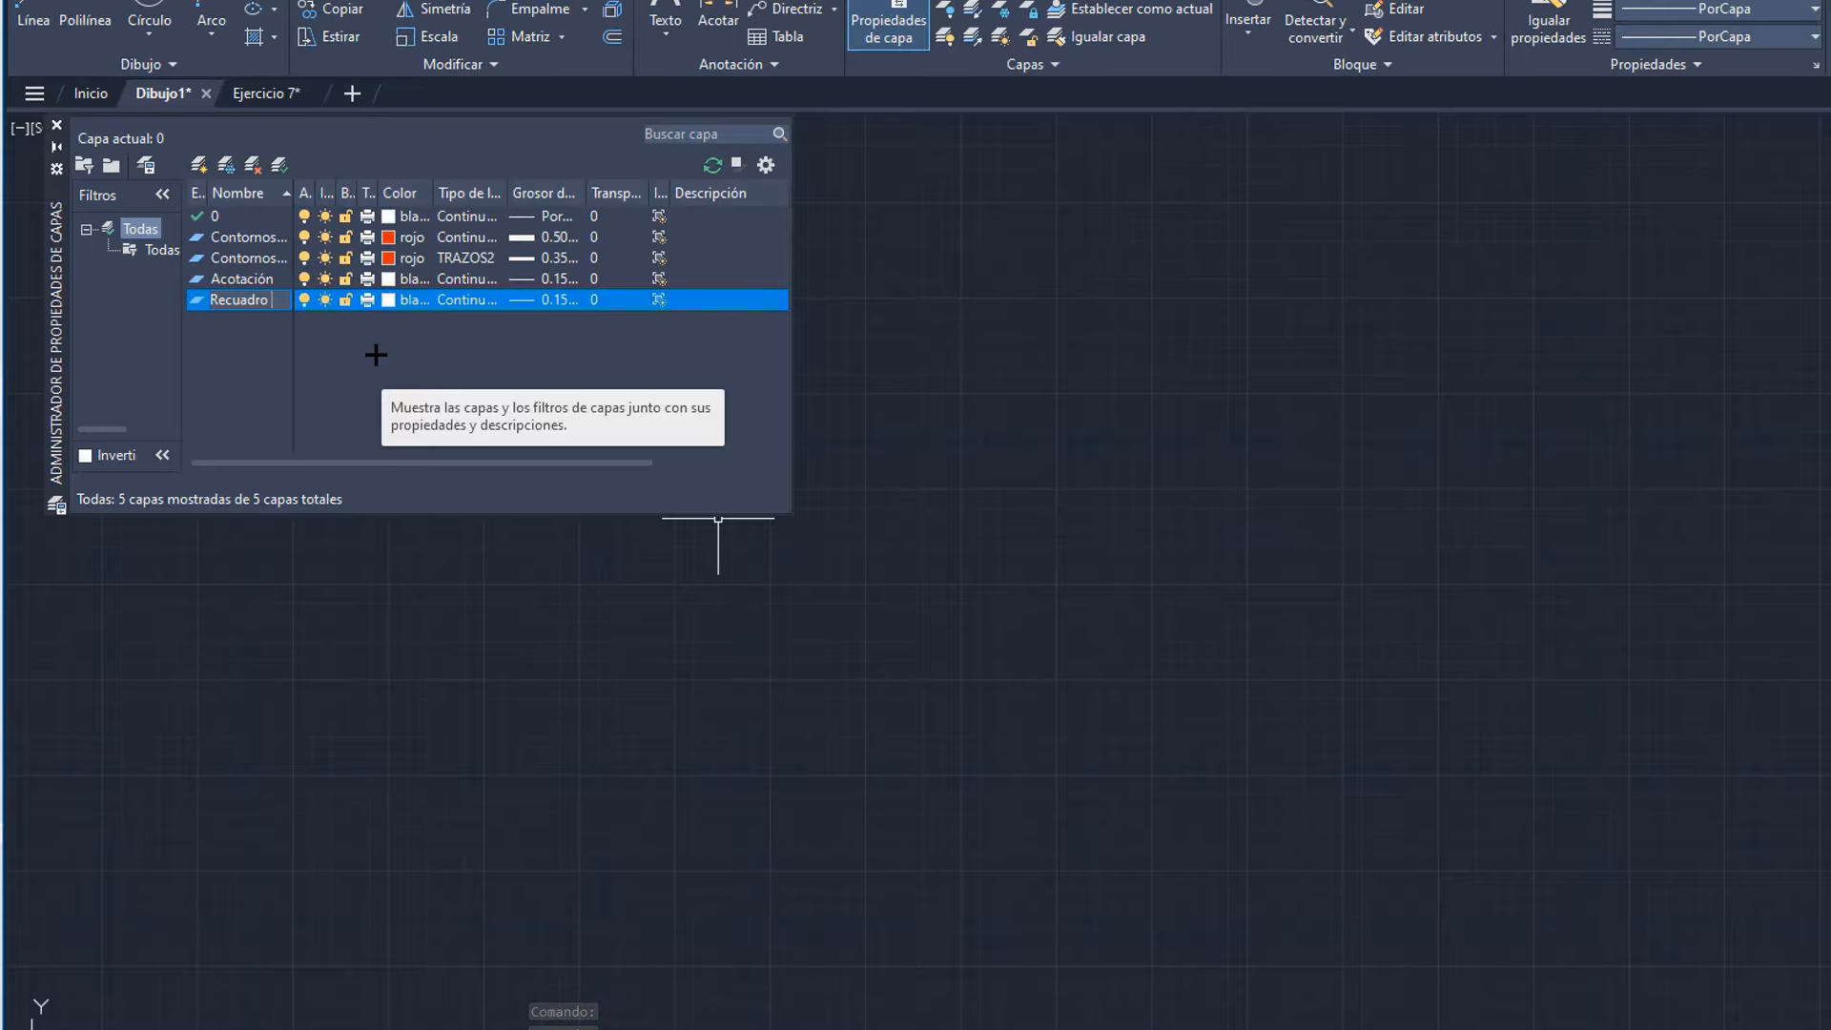
text( y texto)
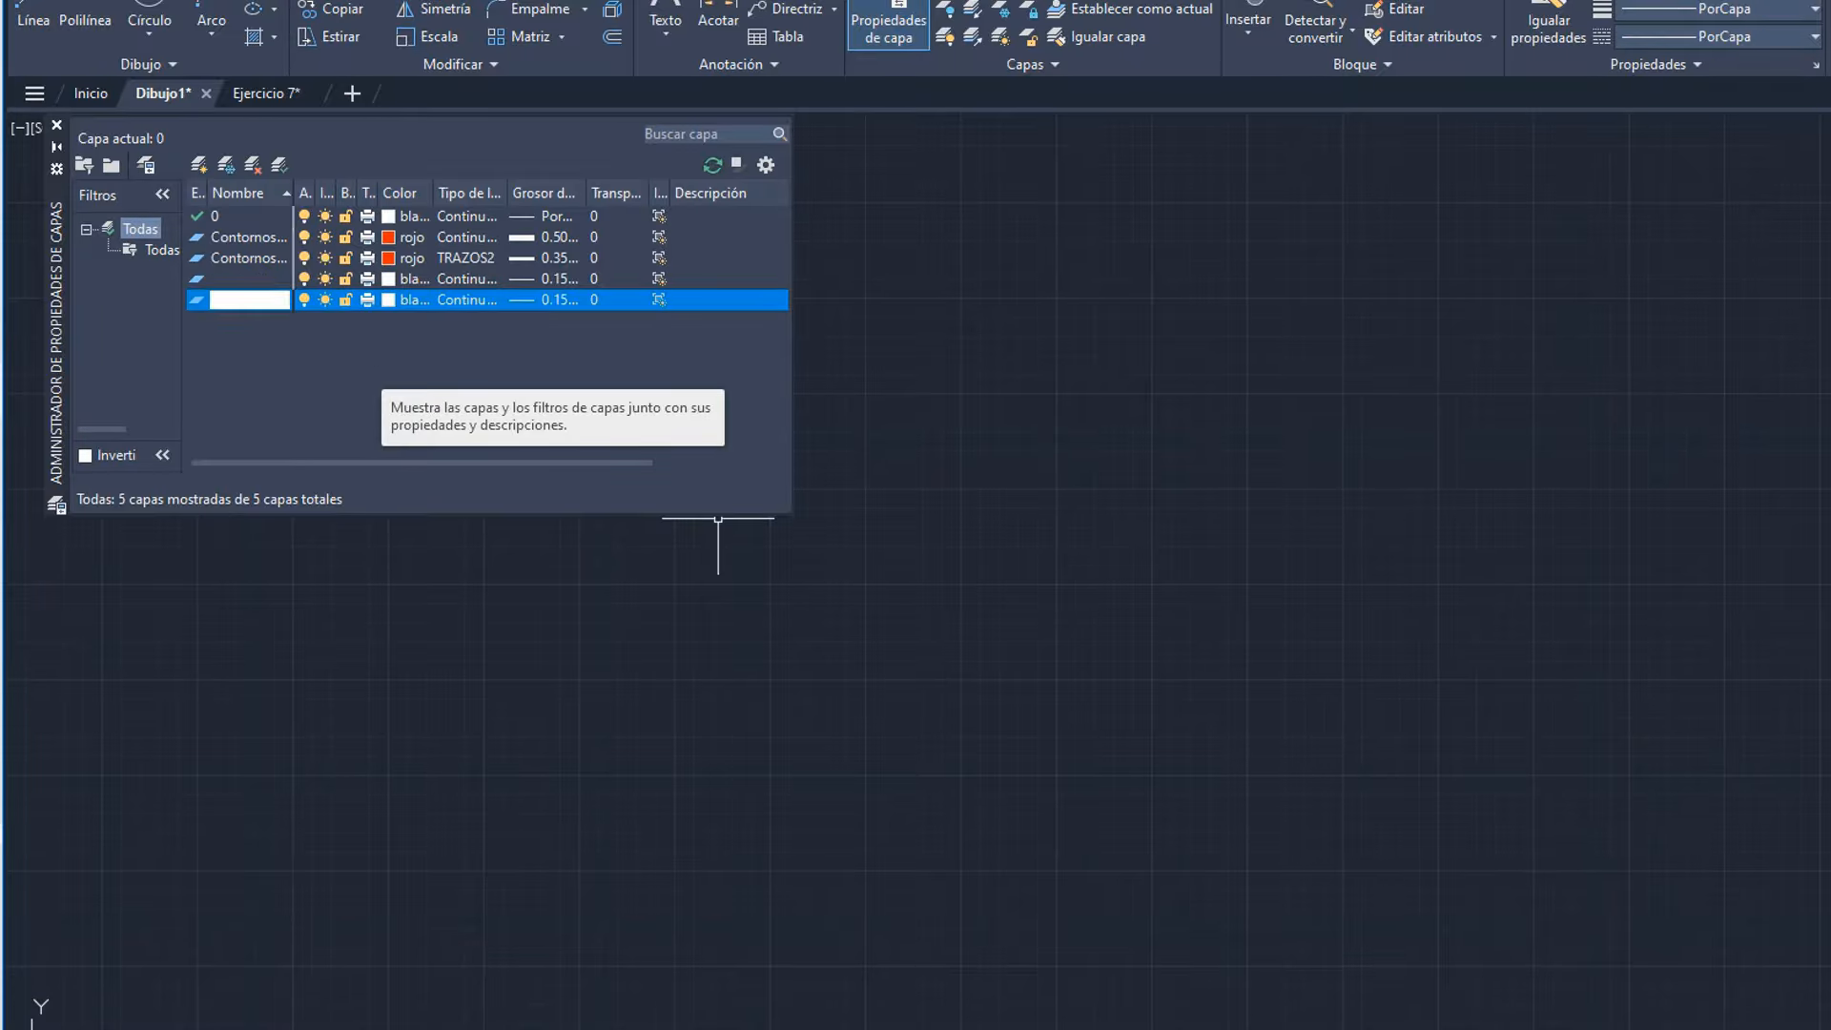
key(Return)
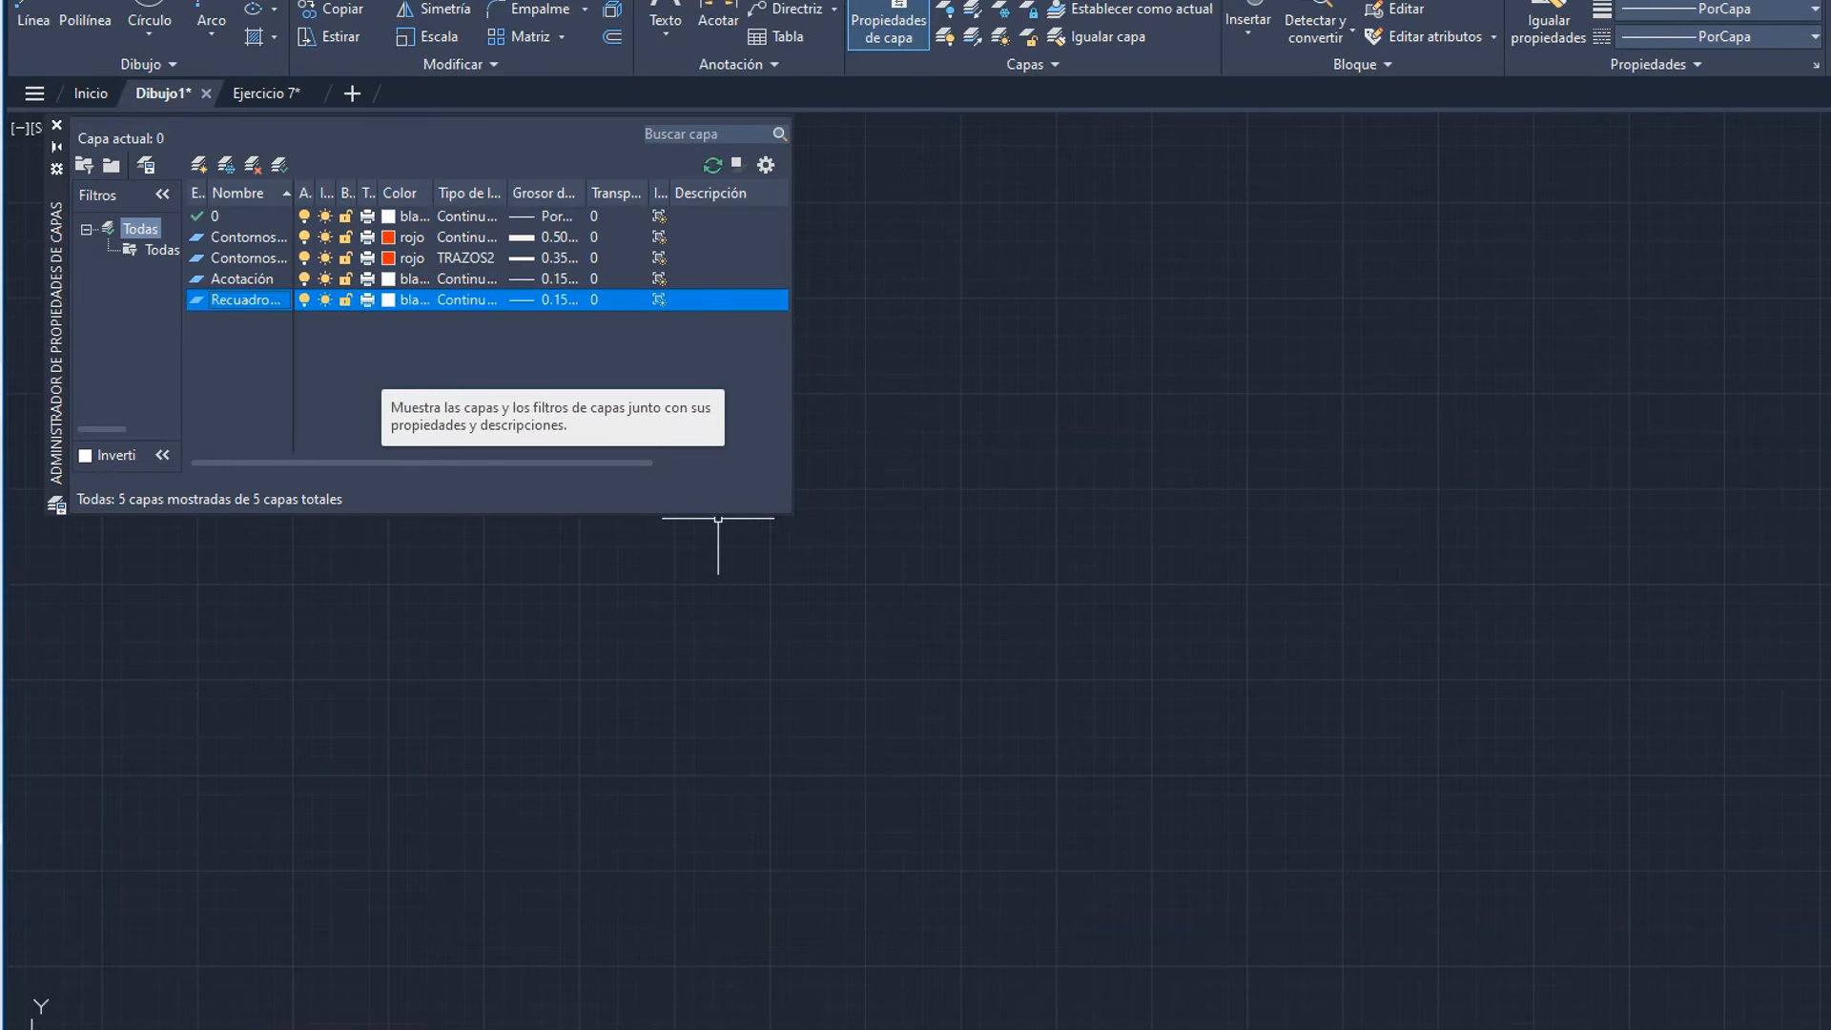
- Set the Recuadro y textos layer's lineweight to 0.20 mm and make it the current layer
click(543, 302)
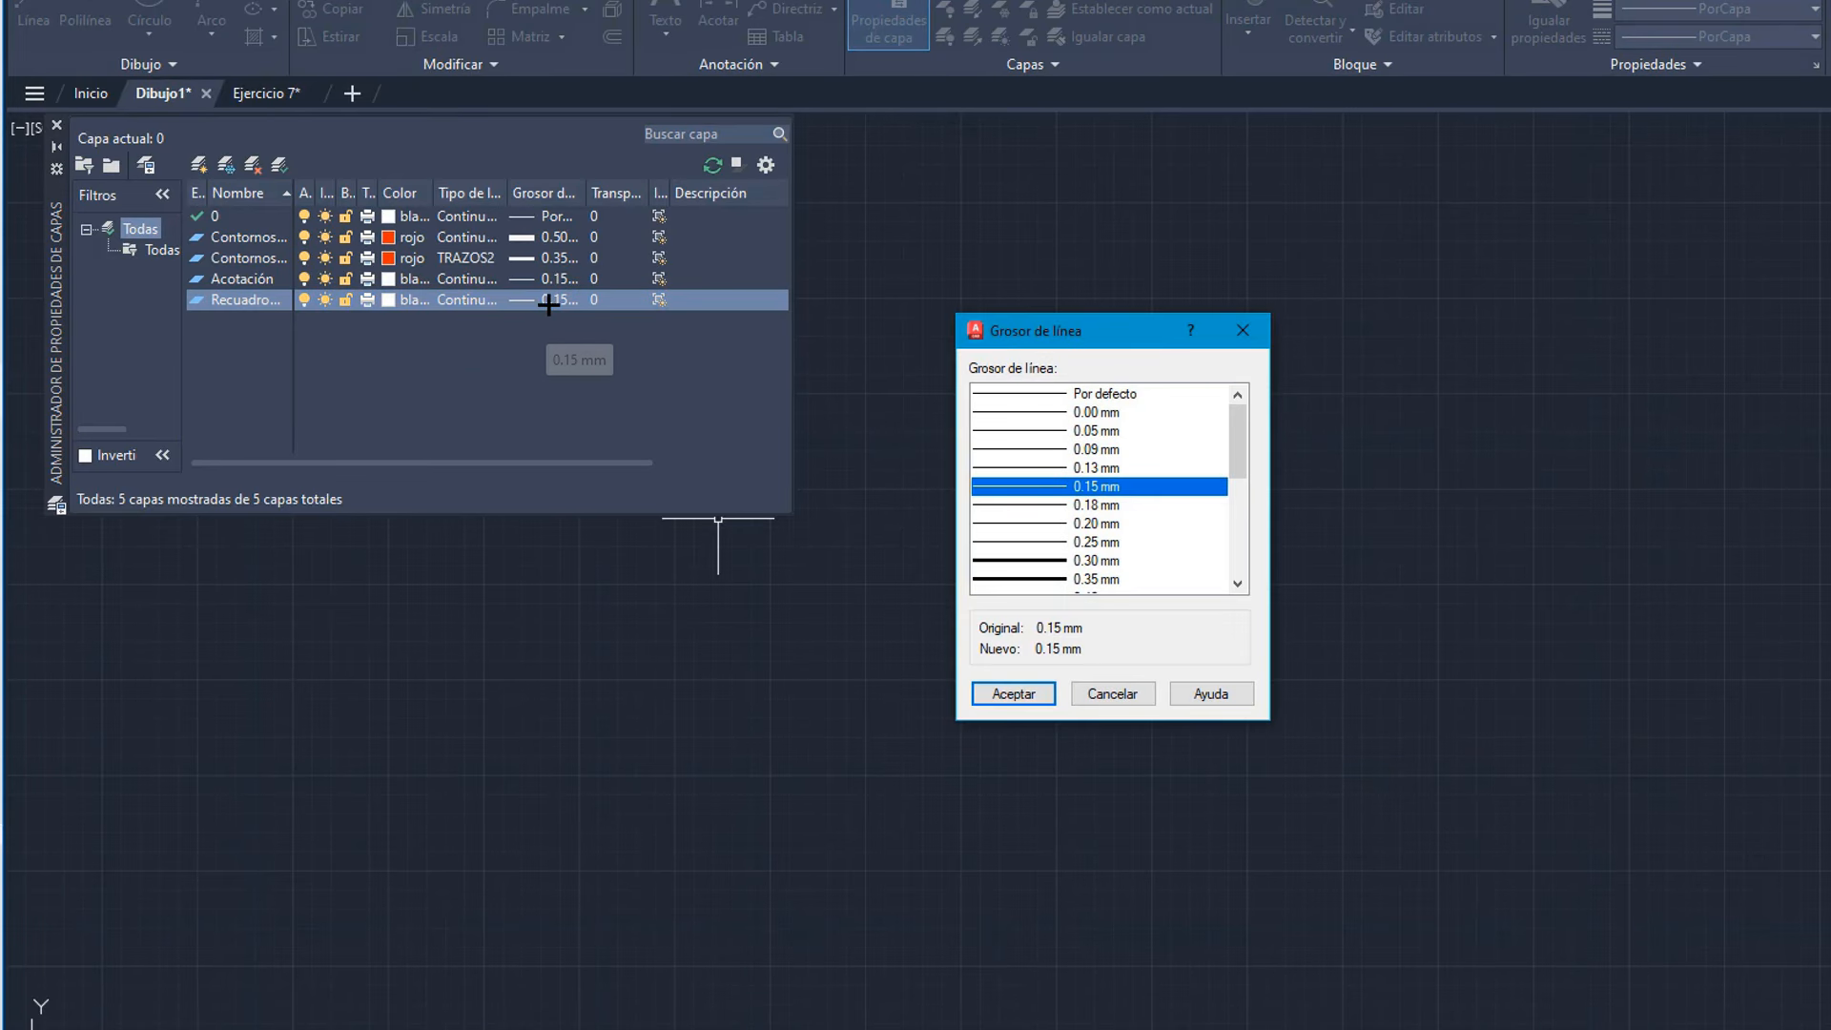
click(1013, 524)
click(1036, 697)
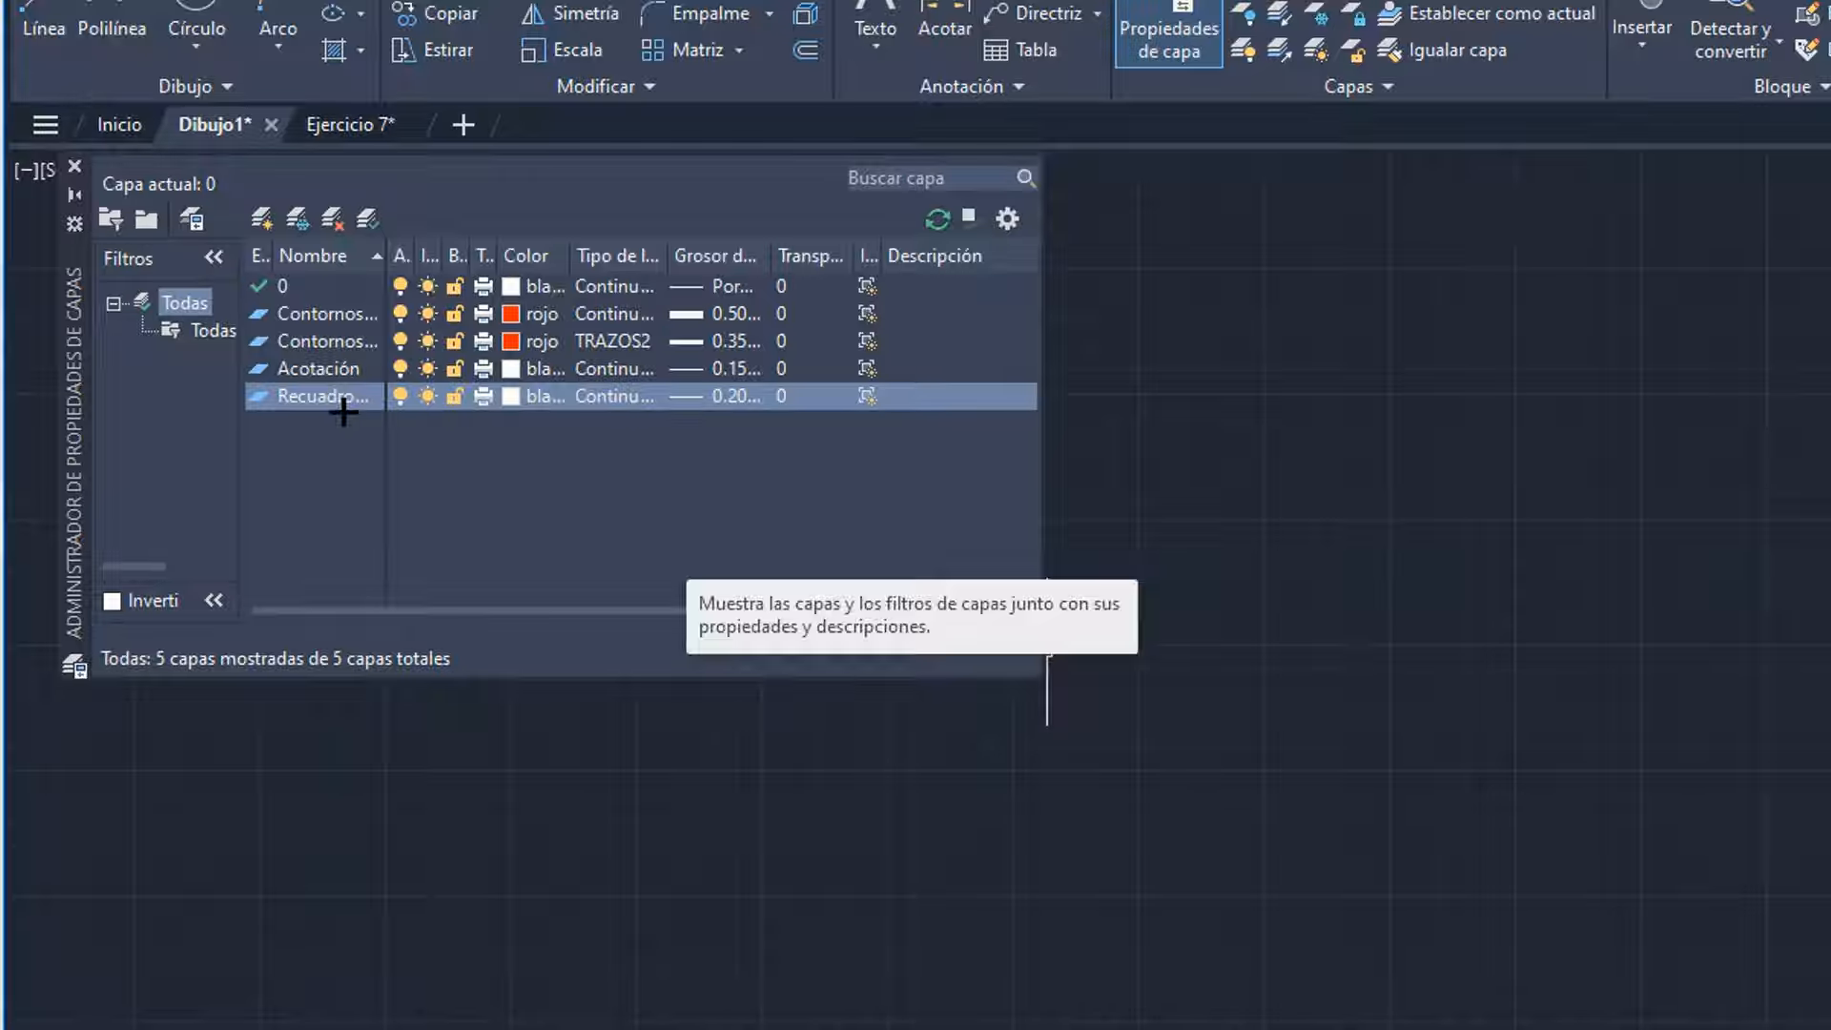
click(374, 220)
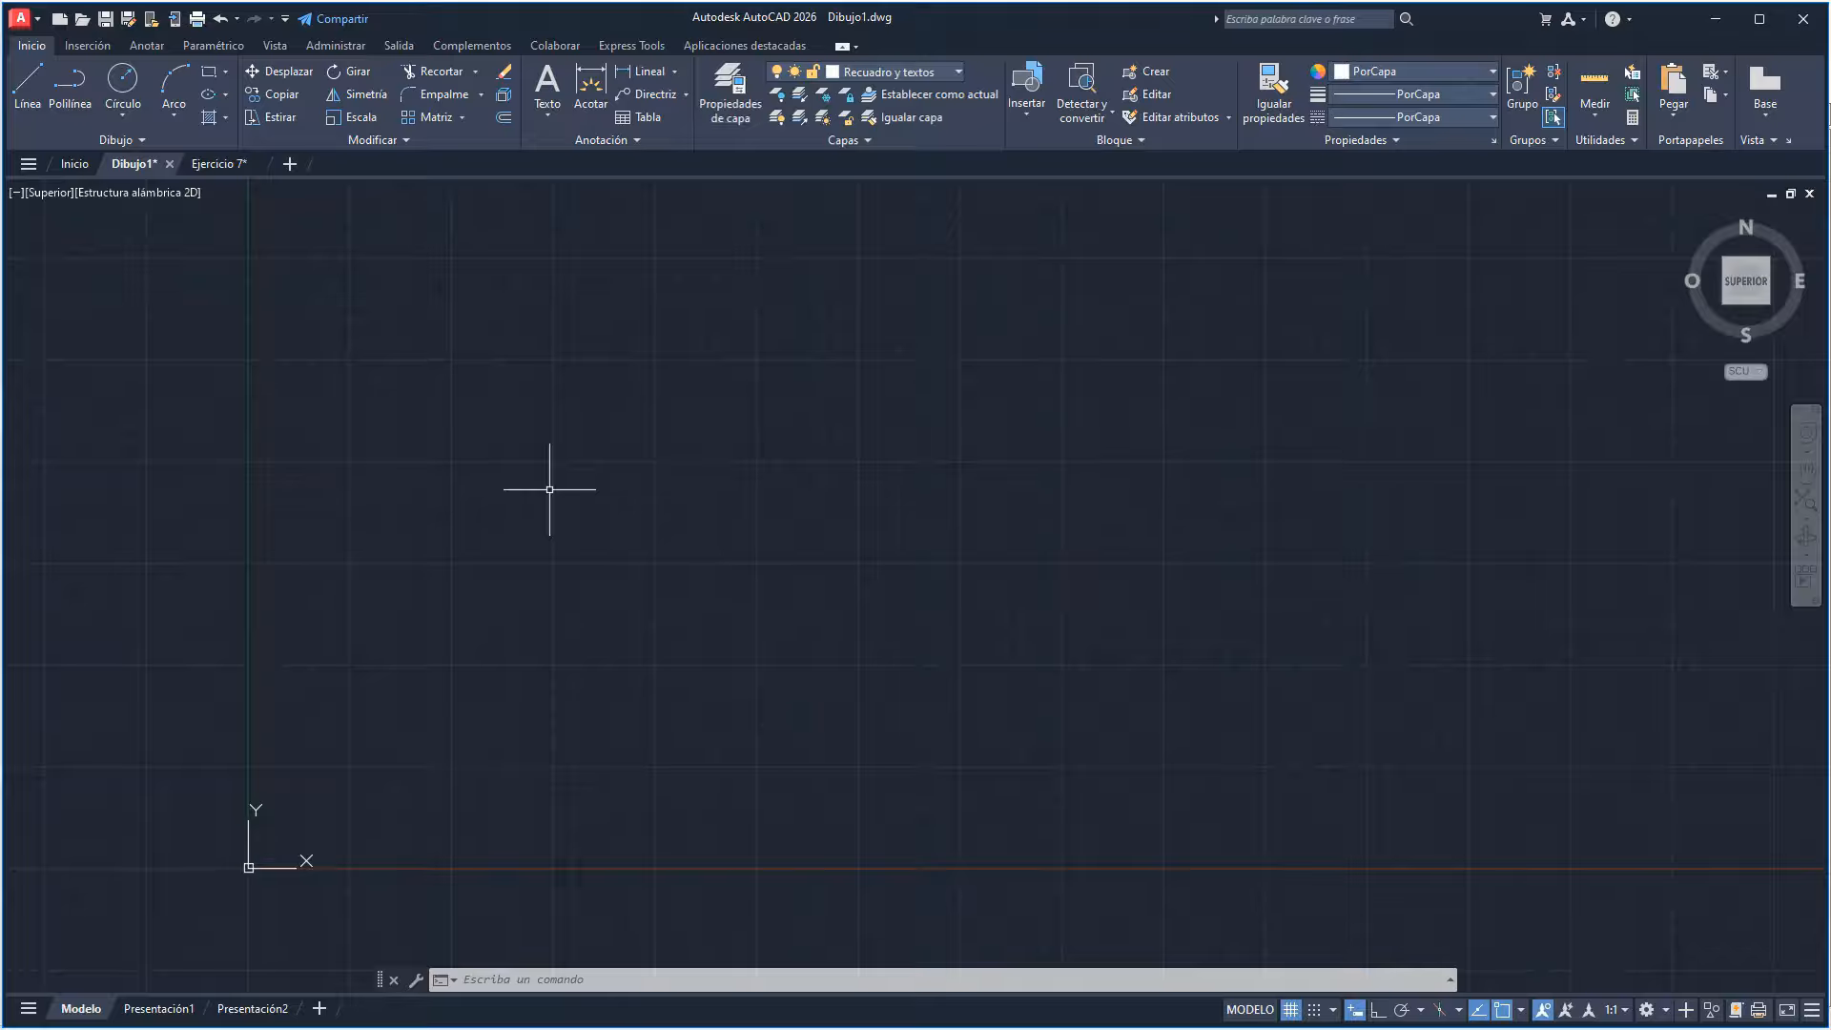
- Draw the closed sheet outline with lines from 0,0, 210 wide and 297 high, keeping the sides orthogonal
click(27, 84)
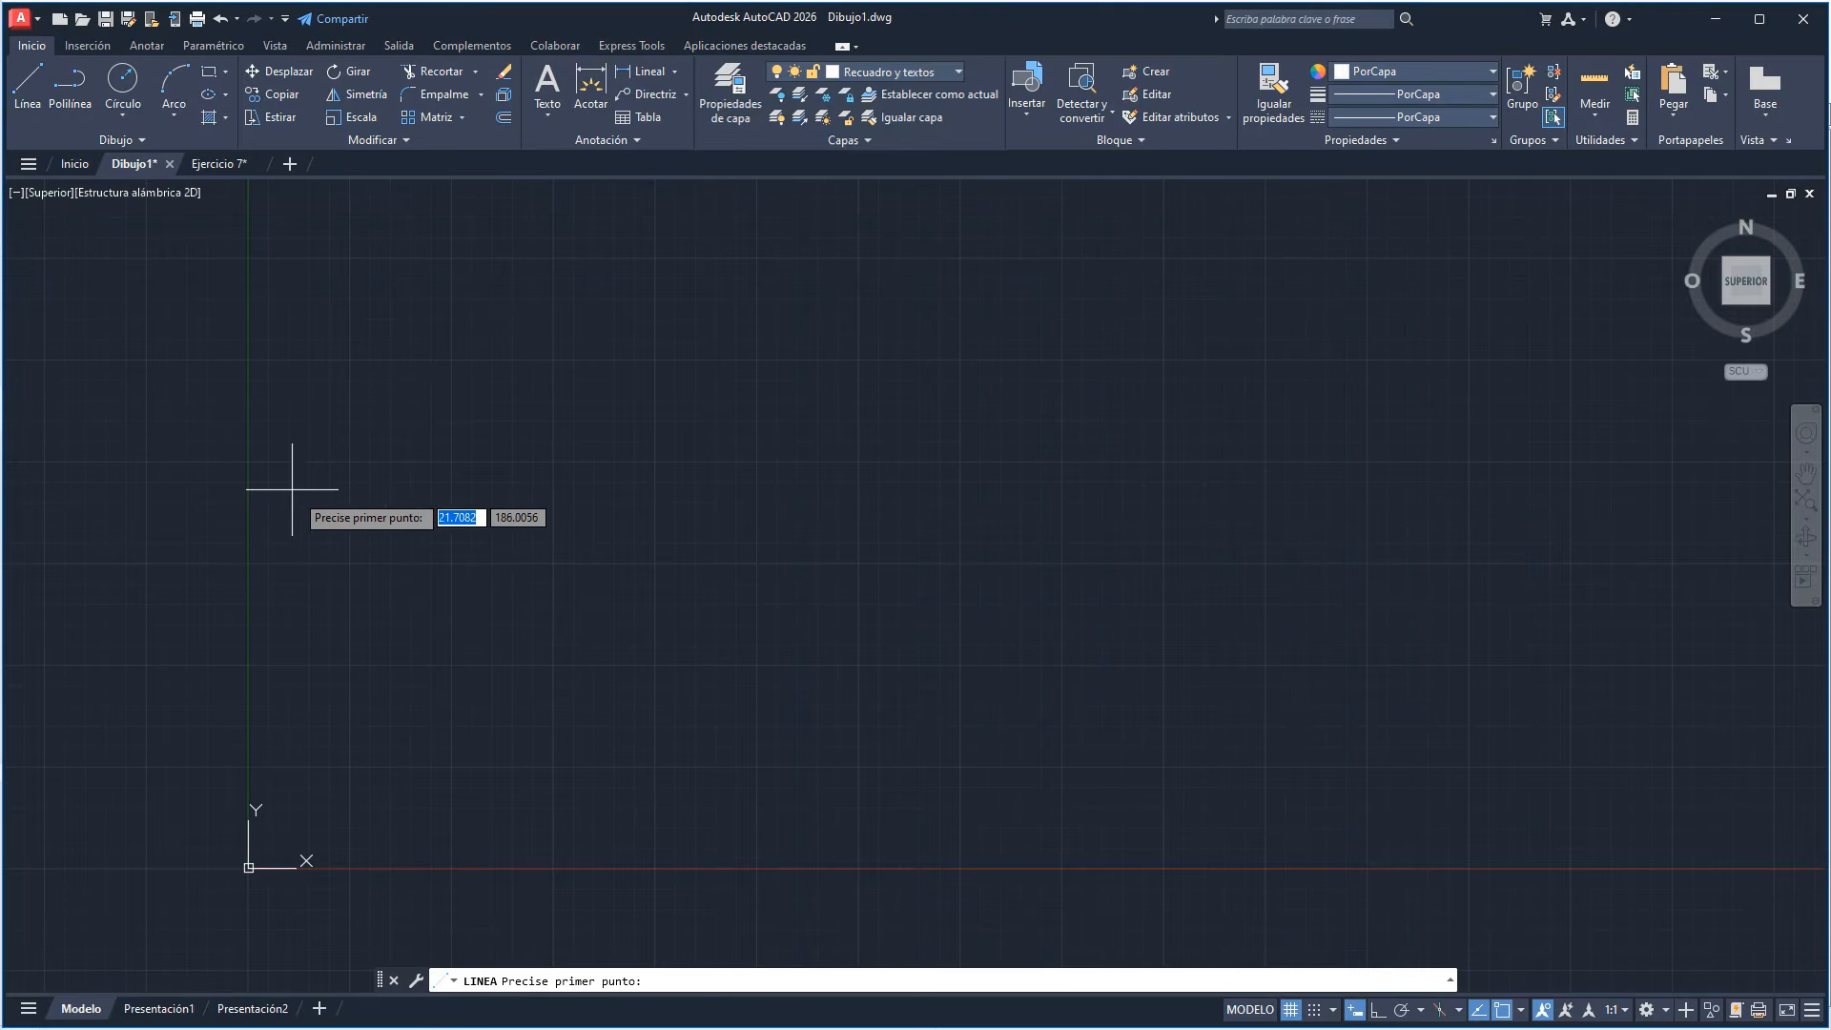
text(0,0)
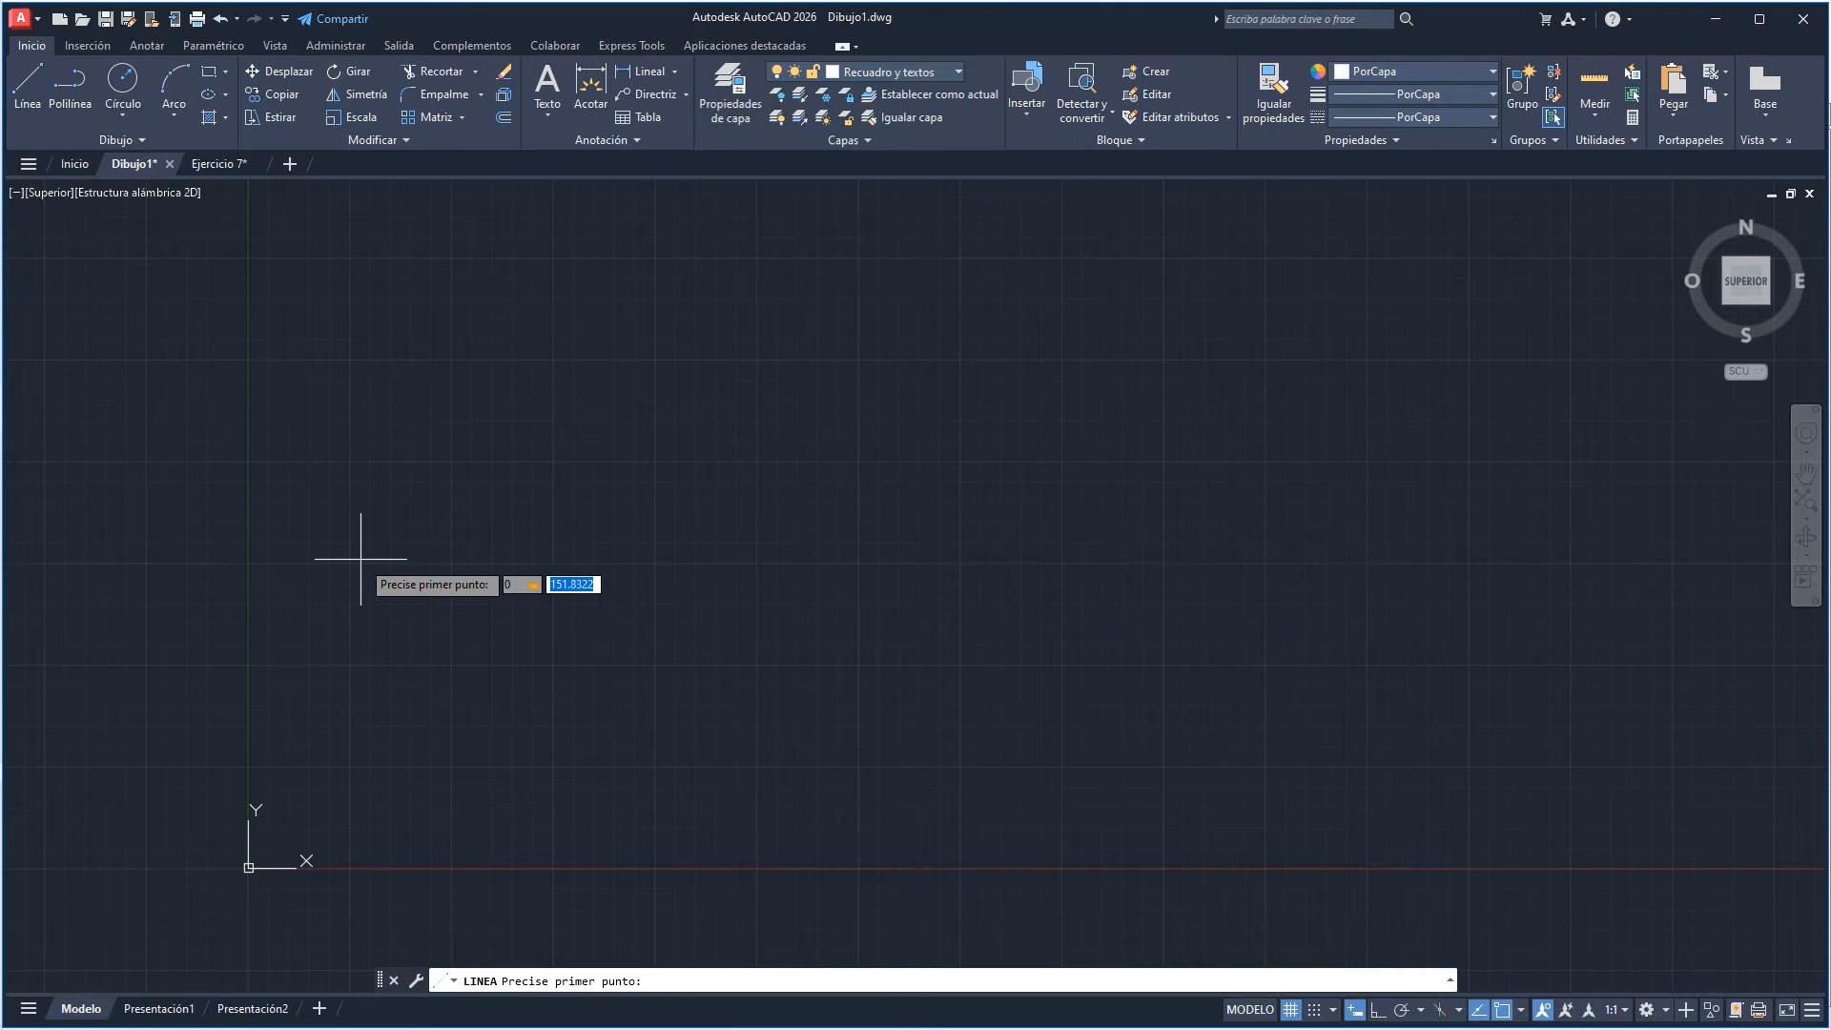
key(Return)
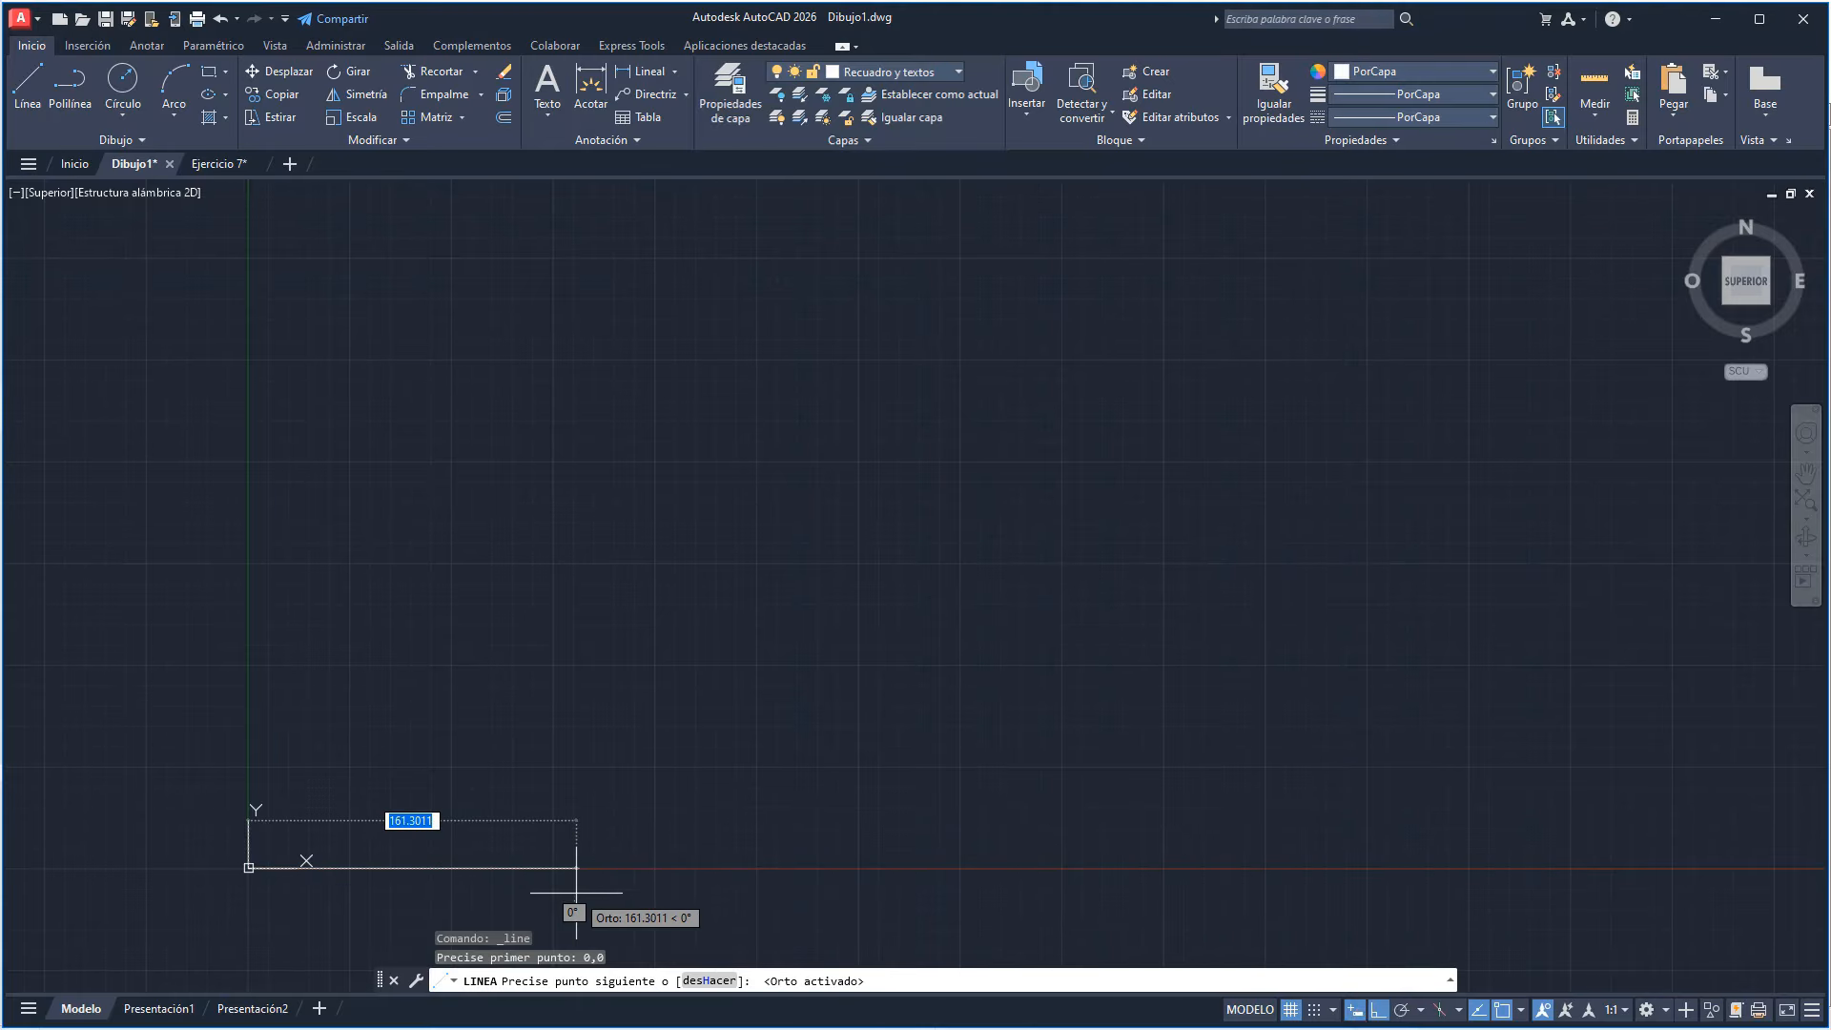
text(210)
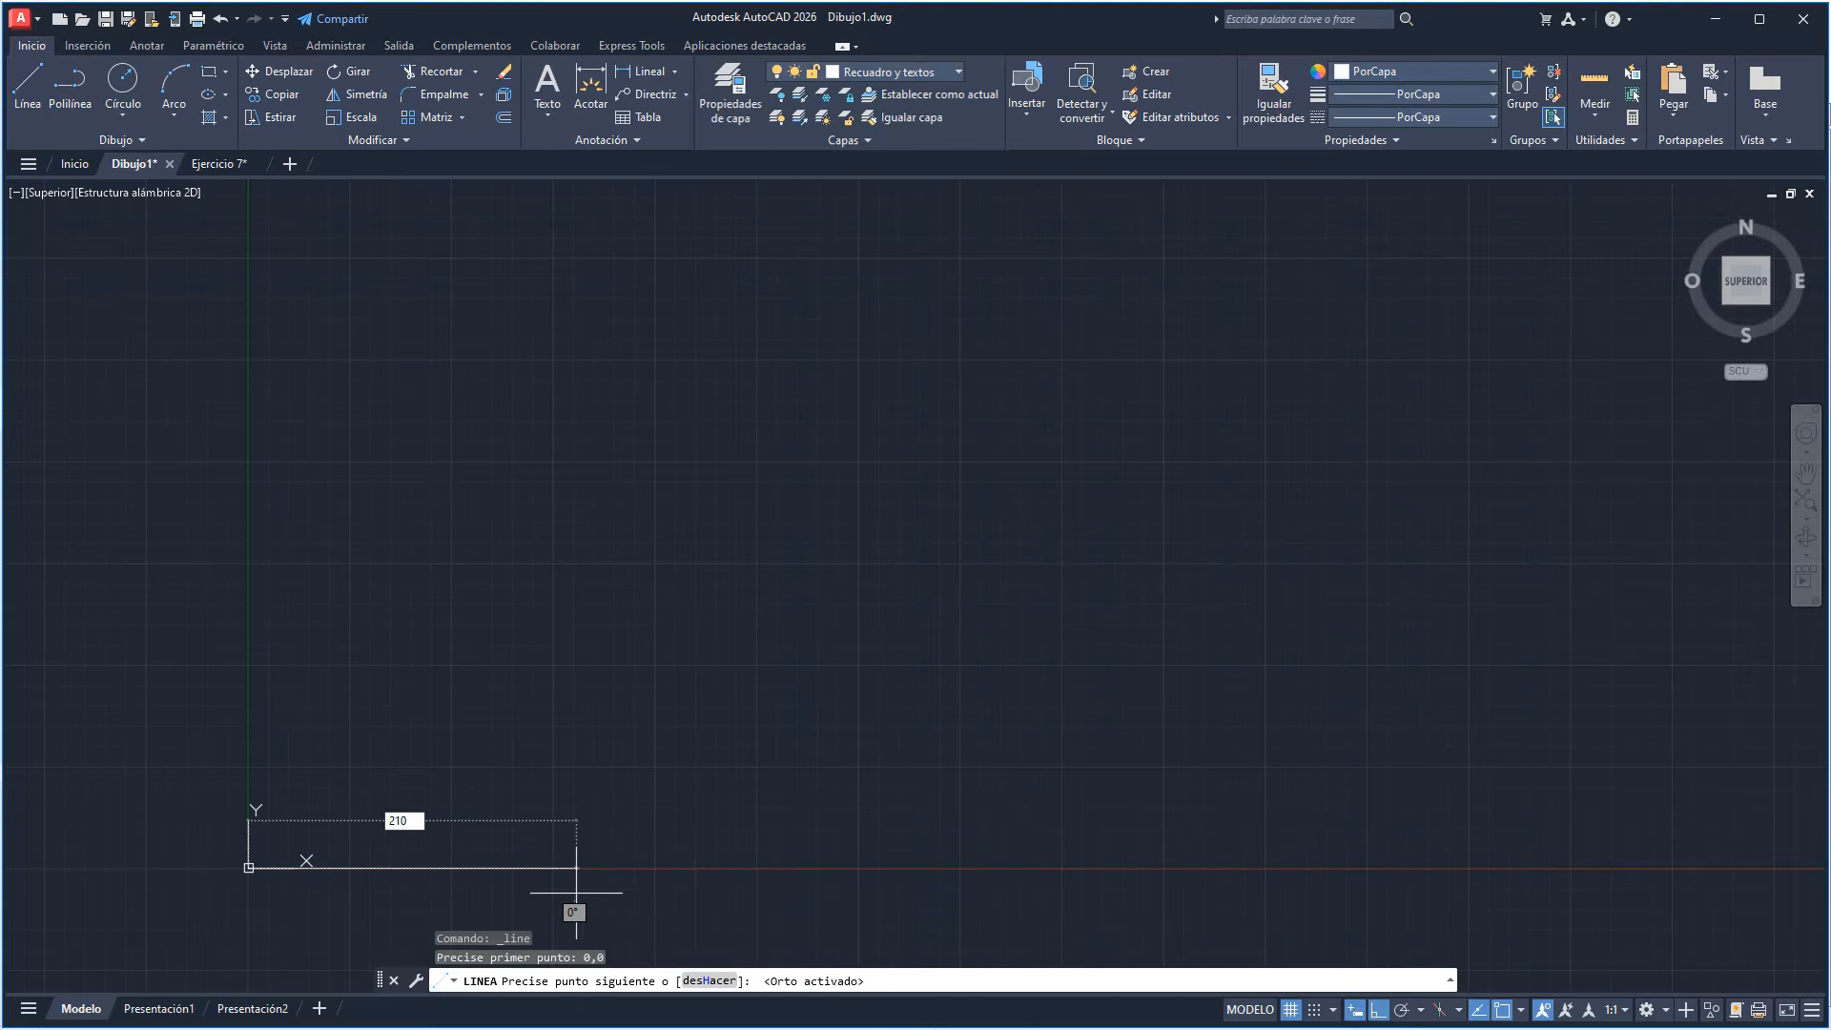
key(Return)
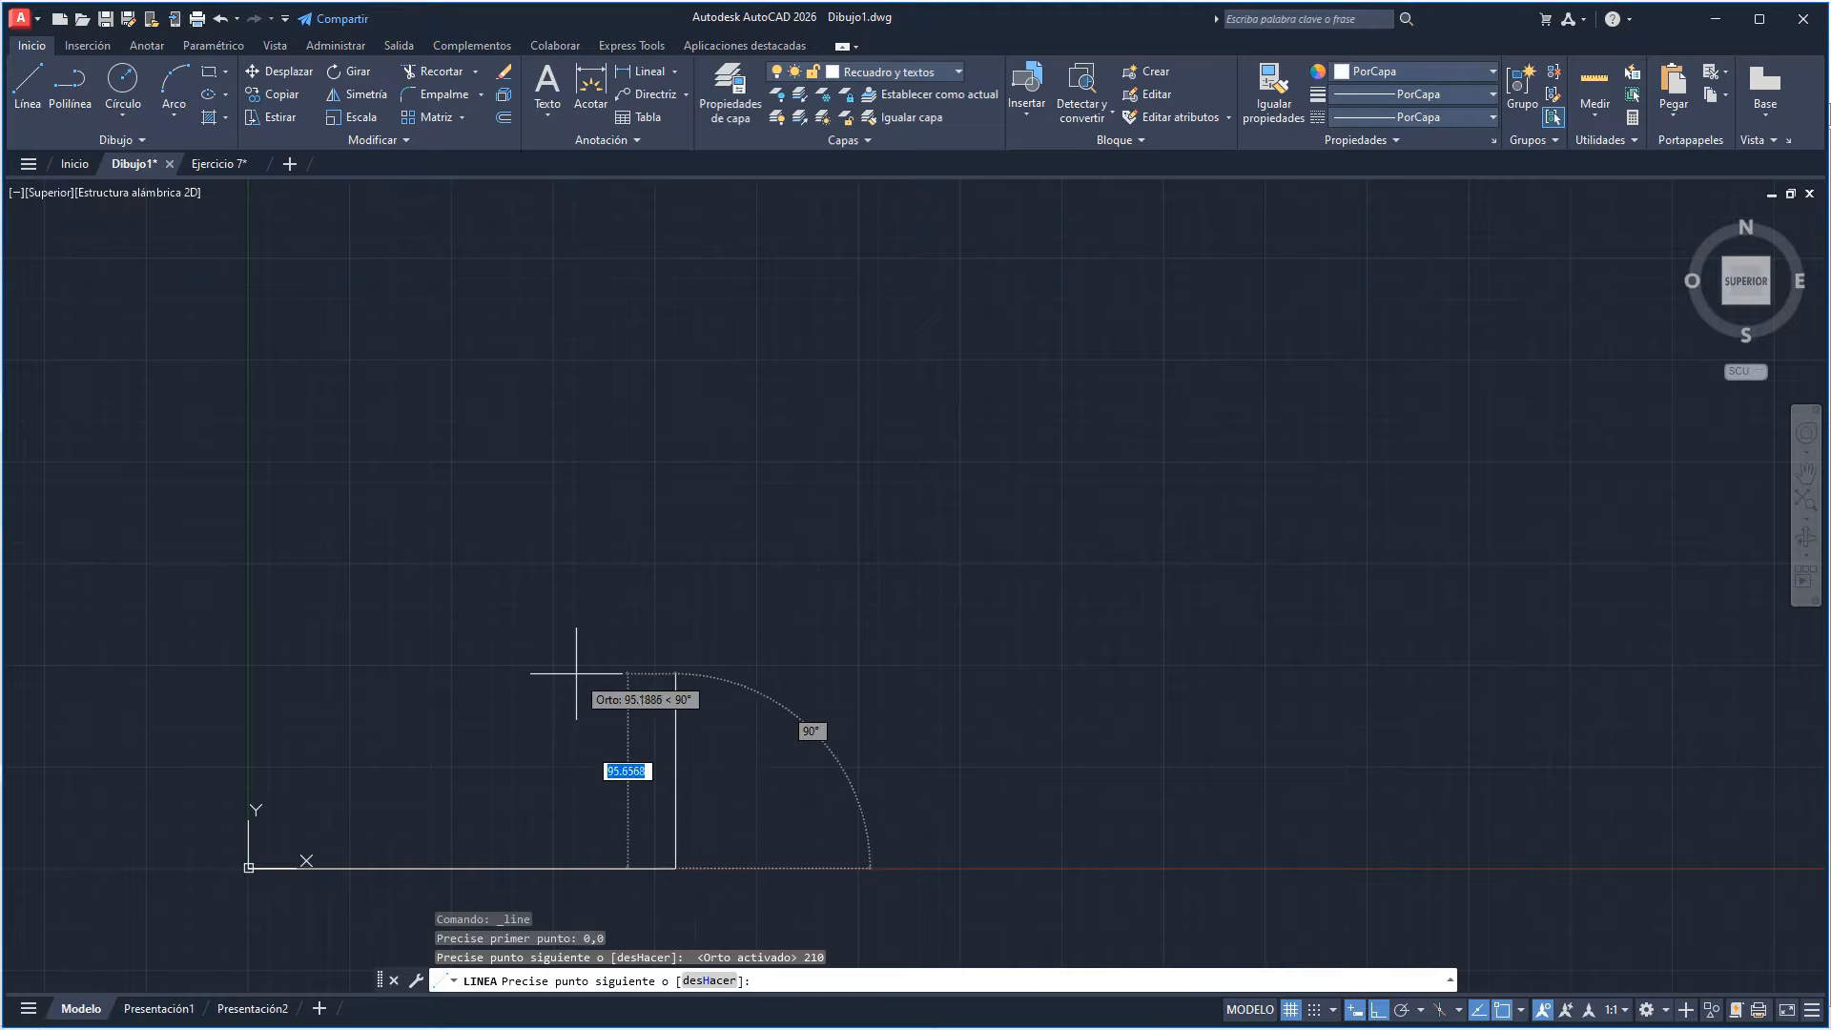
text(297)
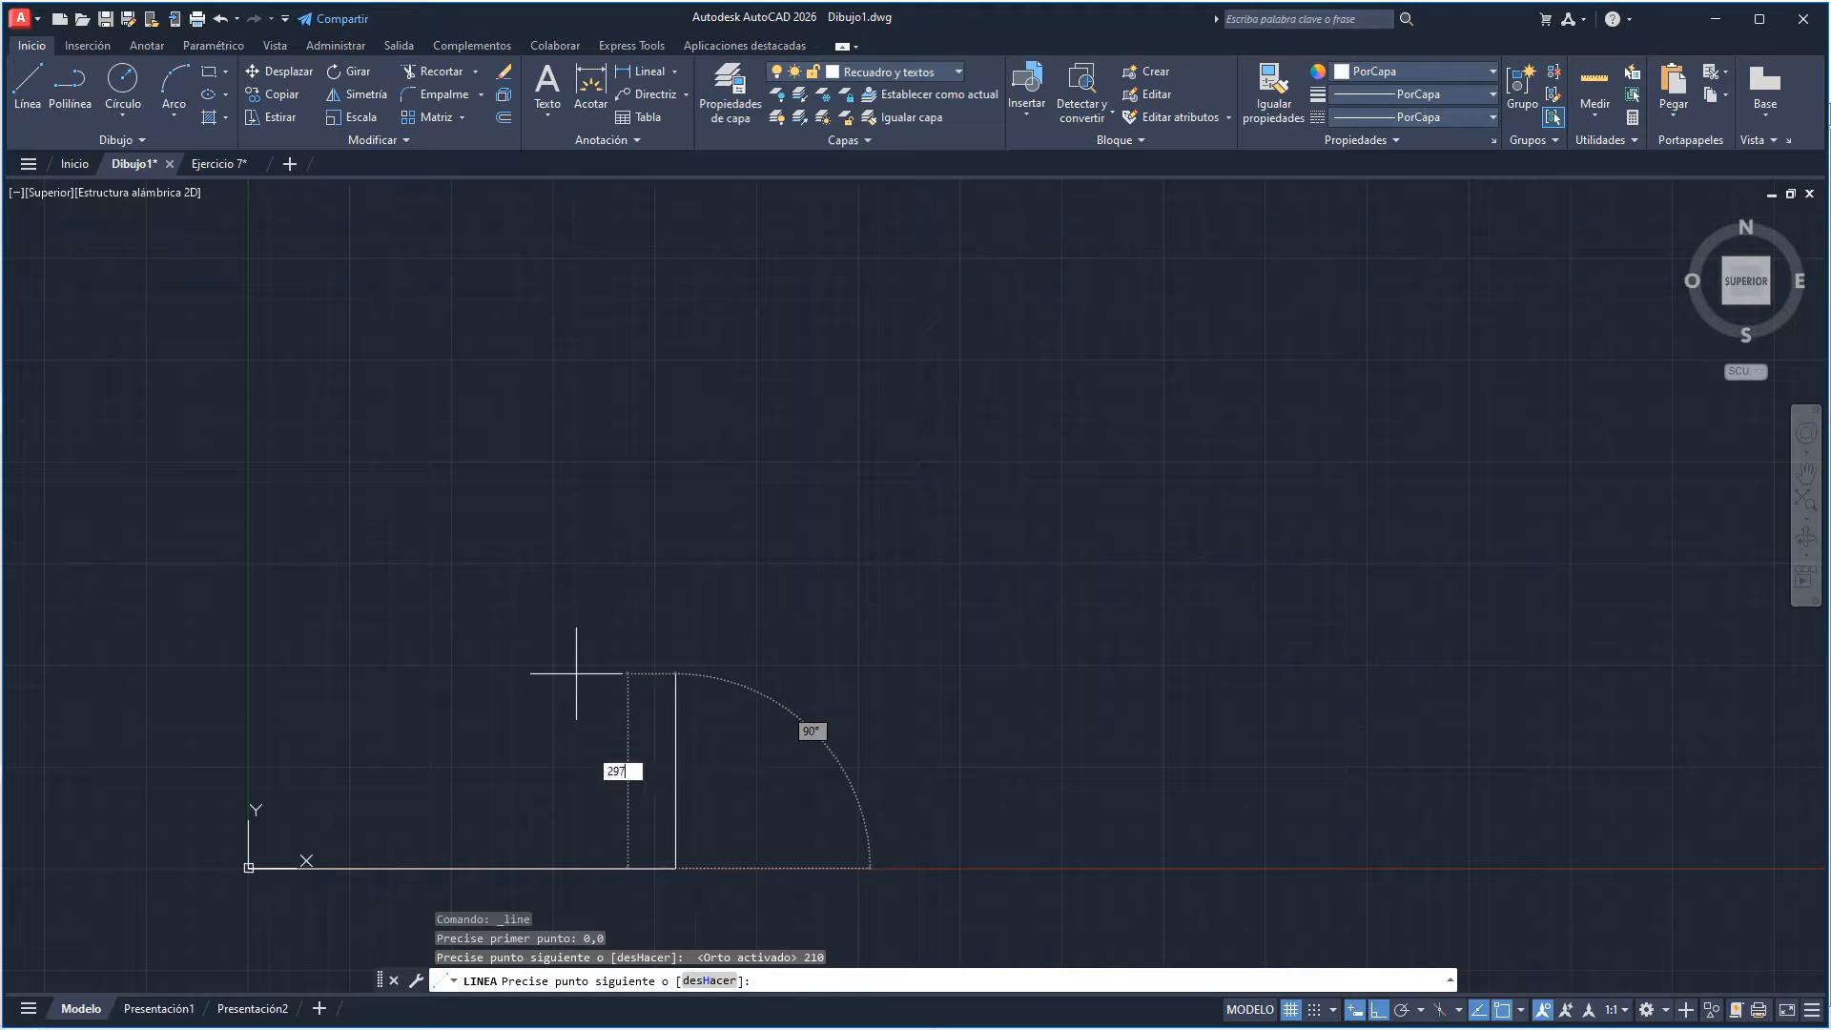
key(Return)
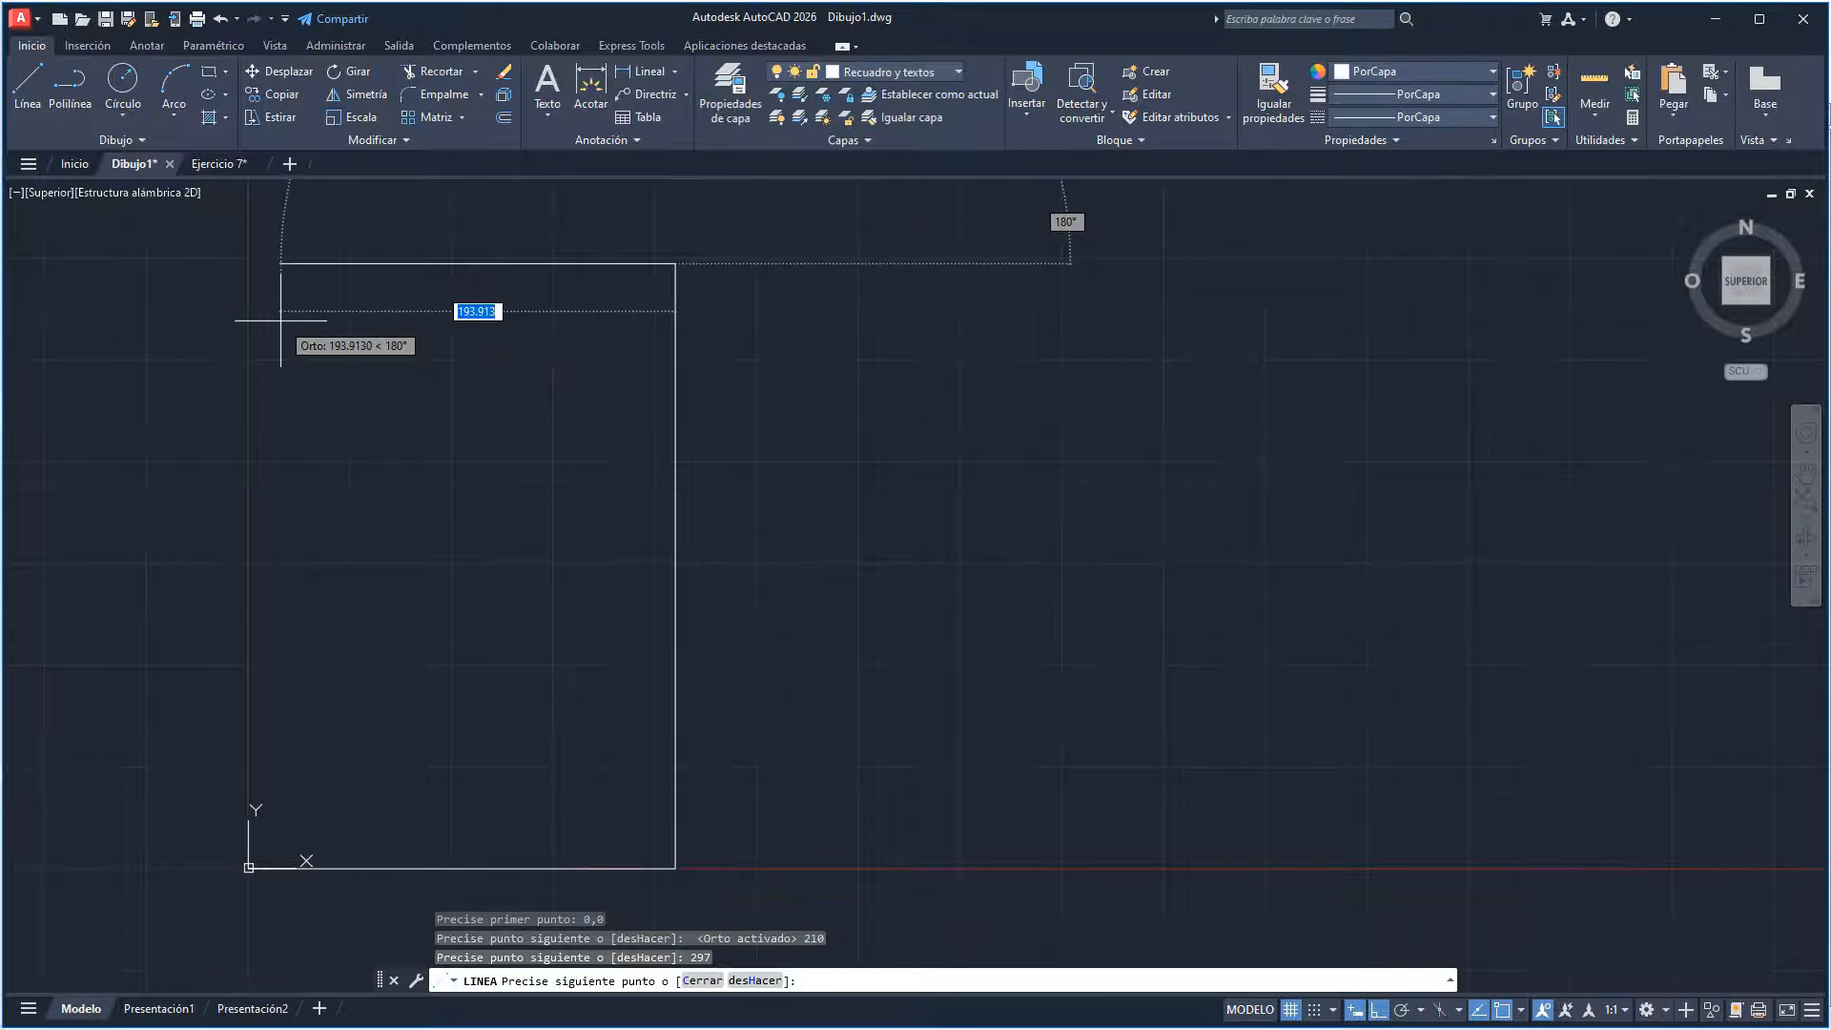
text(210)
key(Return)
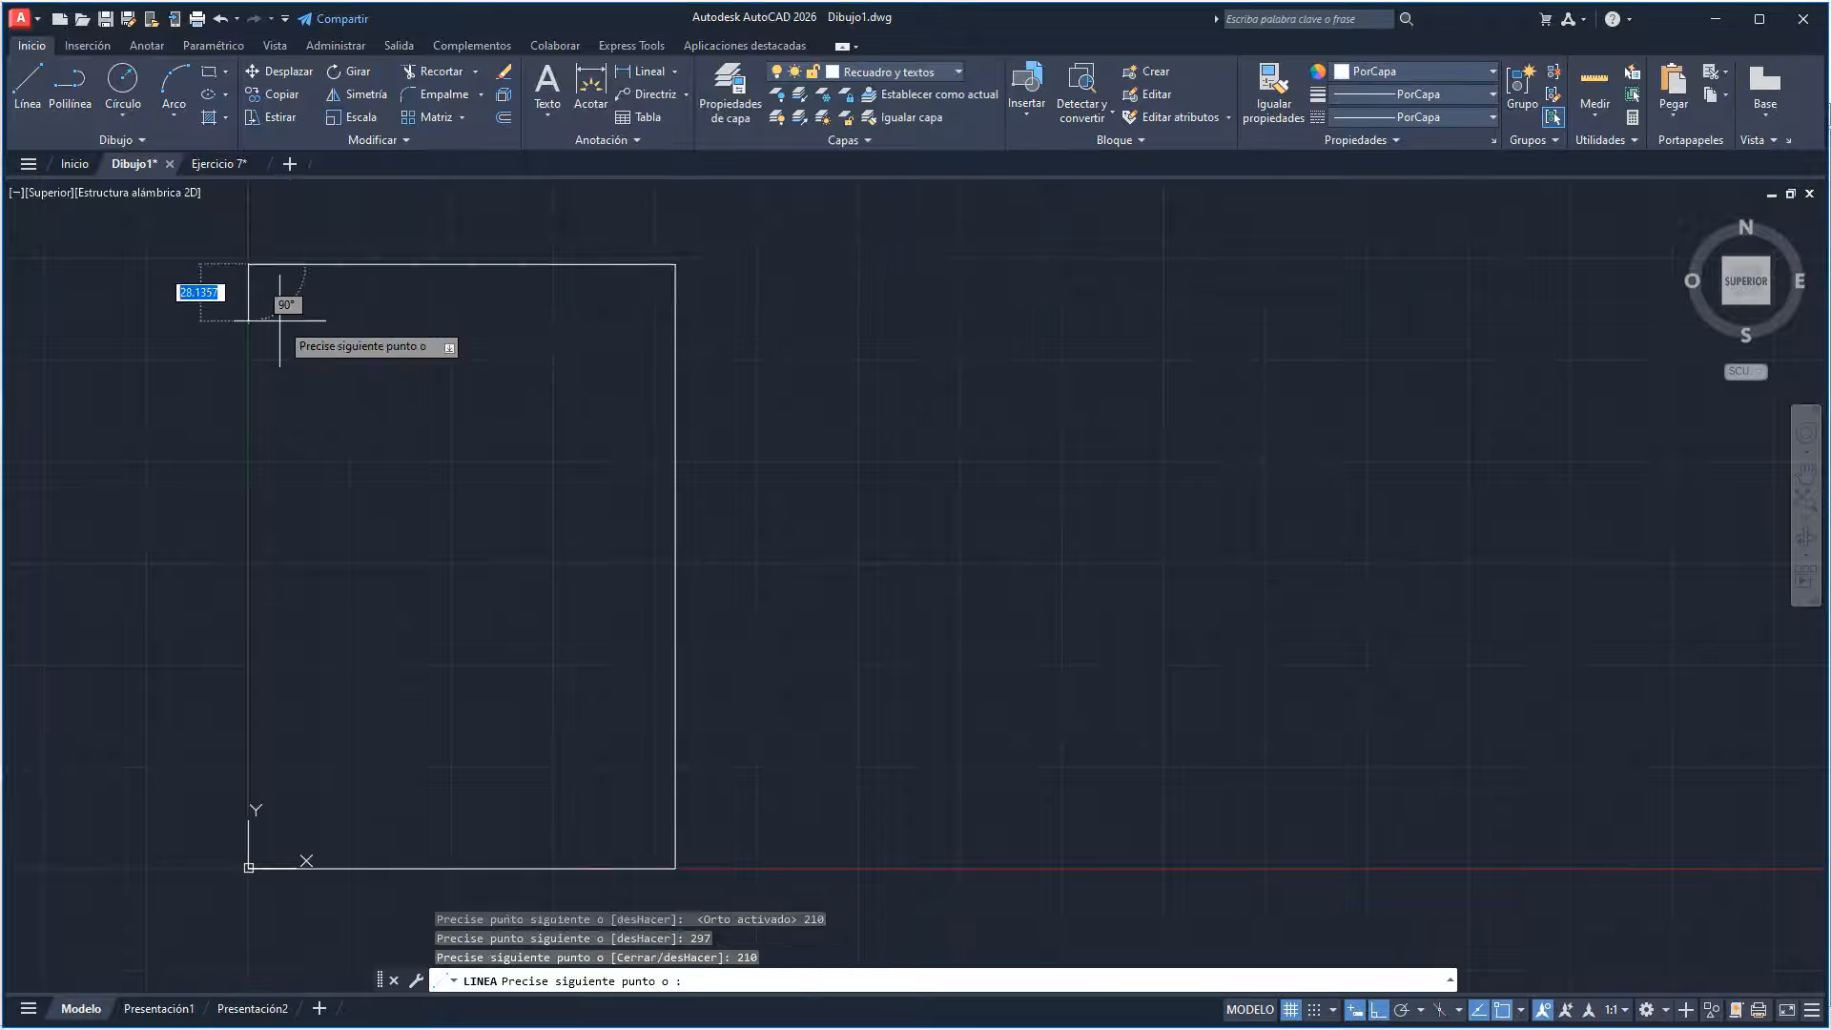
right_click(276, 693)
click(330, 768)
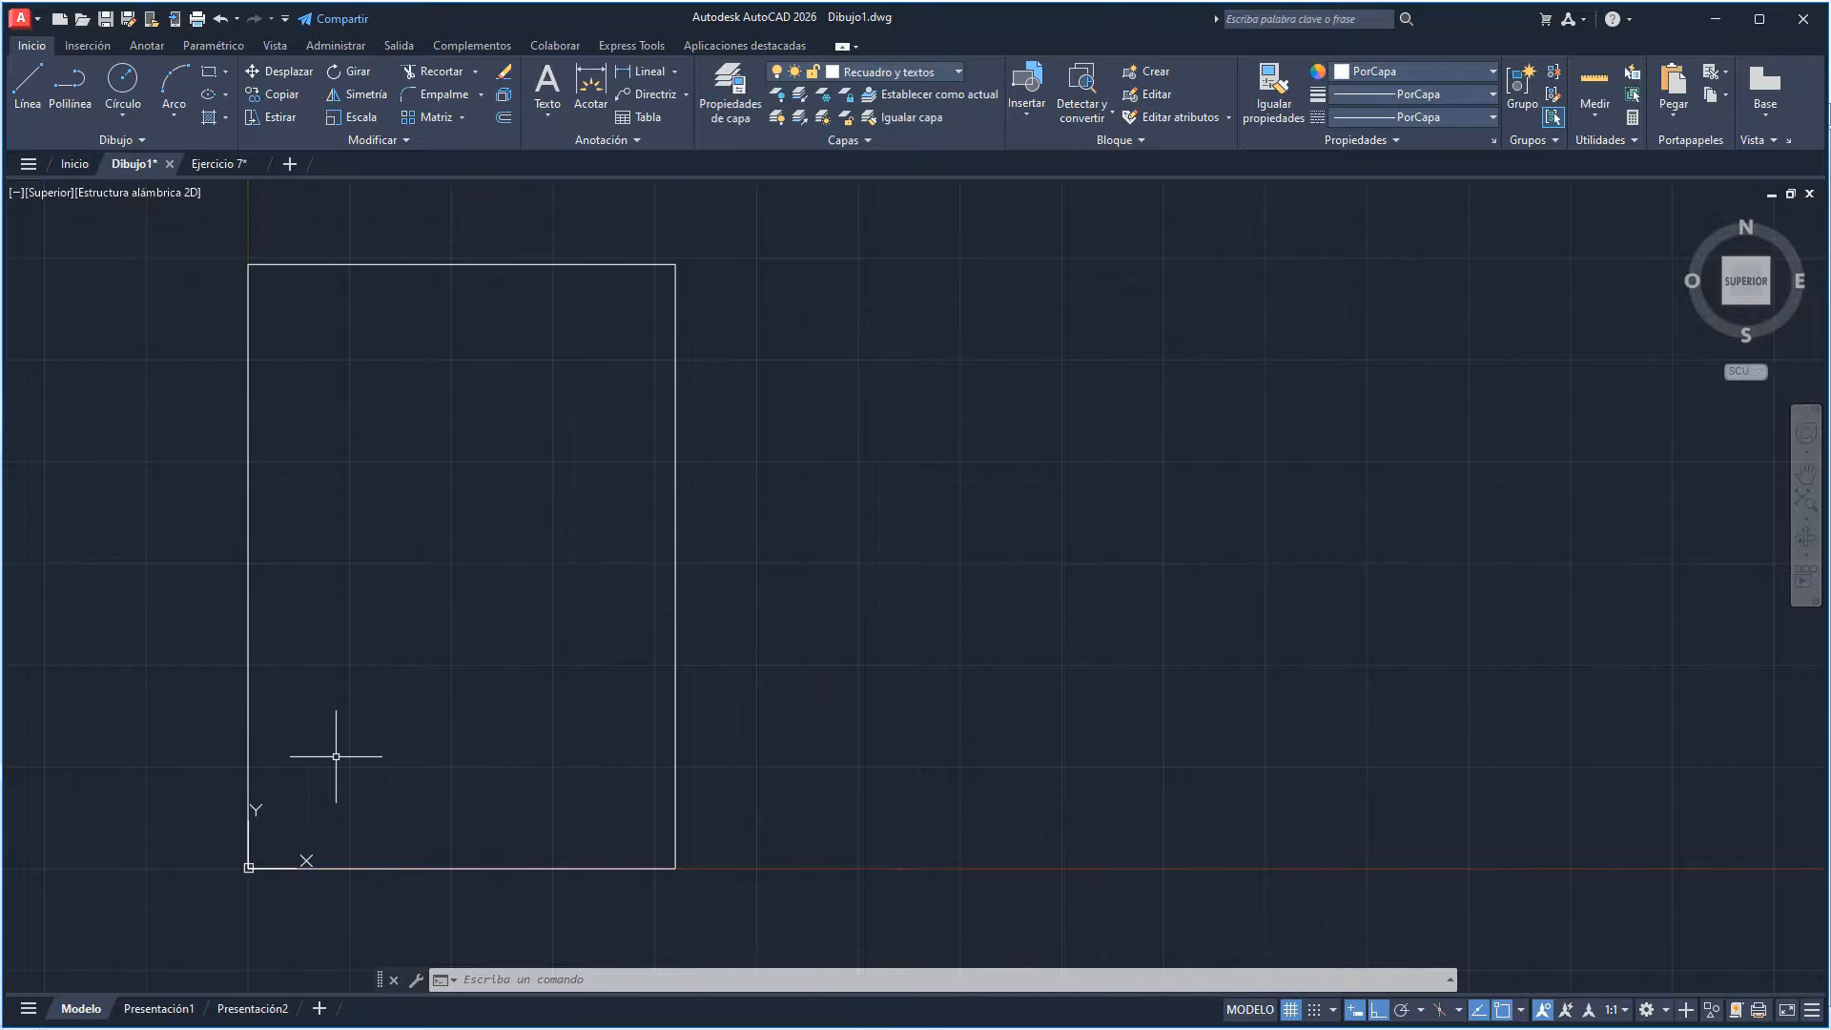
- Draw the closed inner margin frame with lines from 20,10, 180 wide and 277 high
click(29, 90)
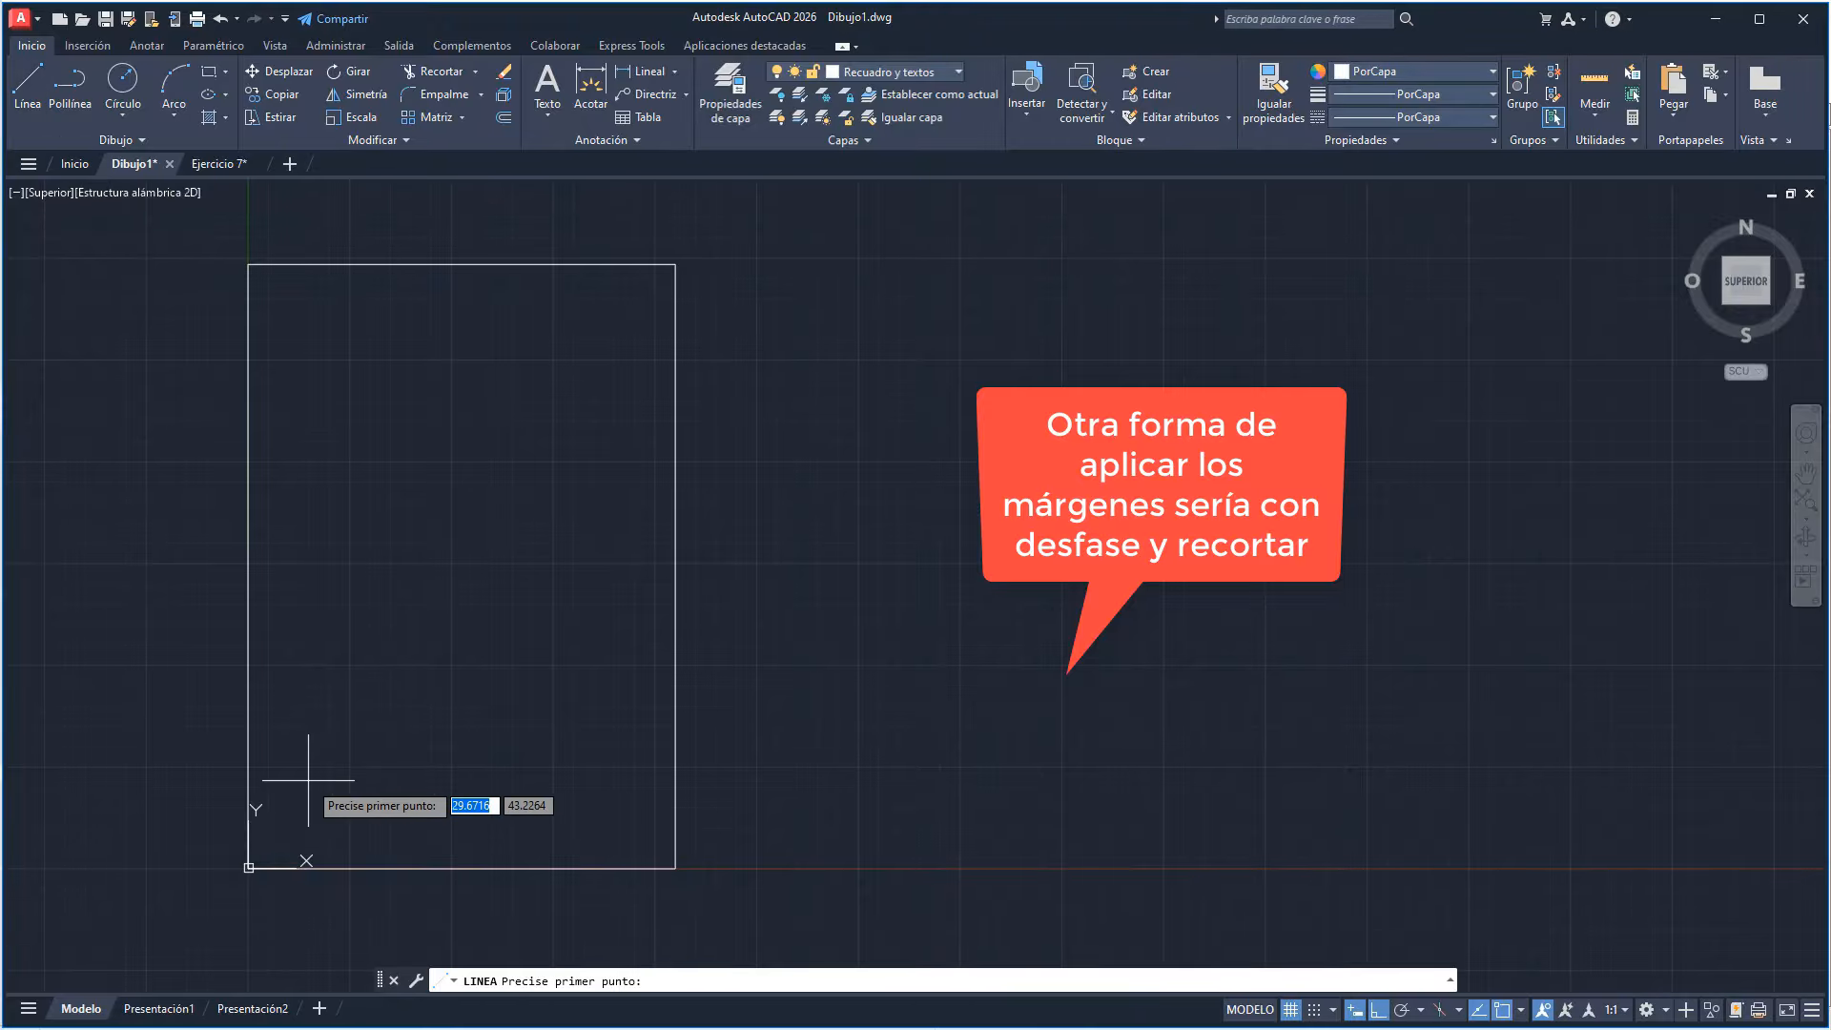
text(20,10)
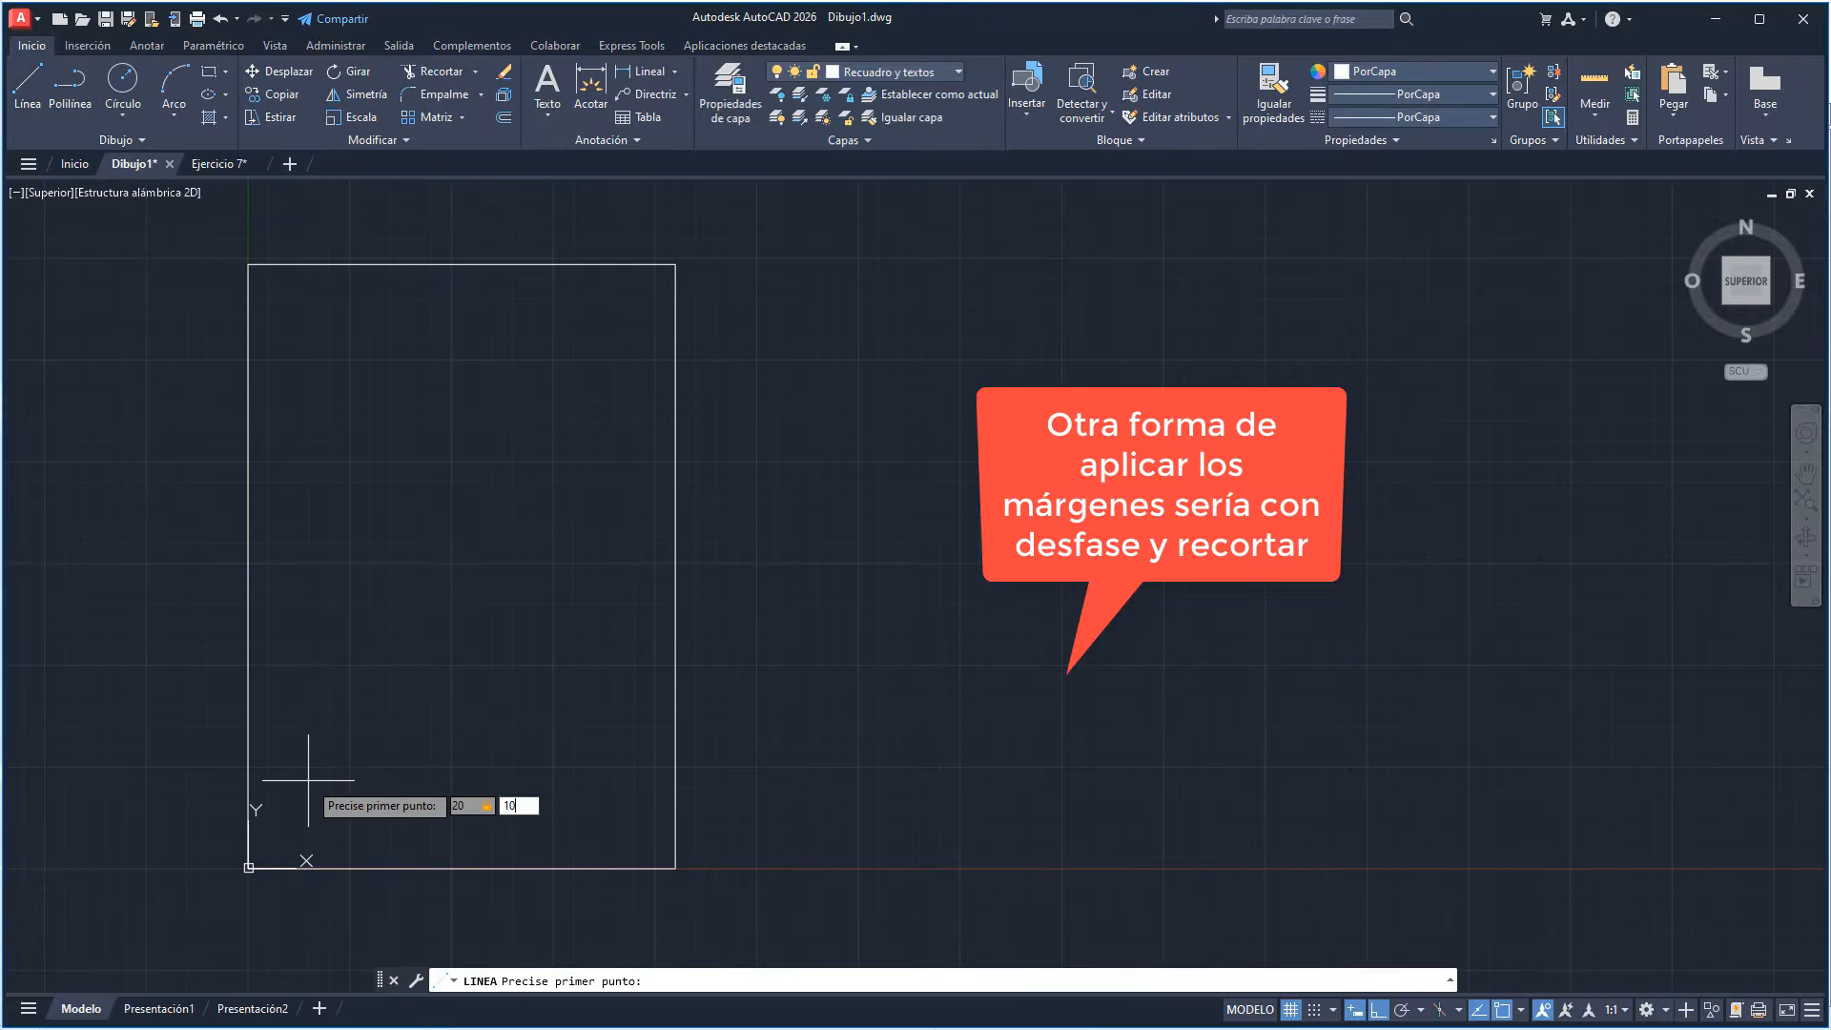
key(Return)
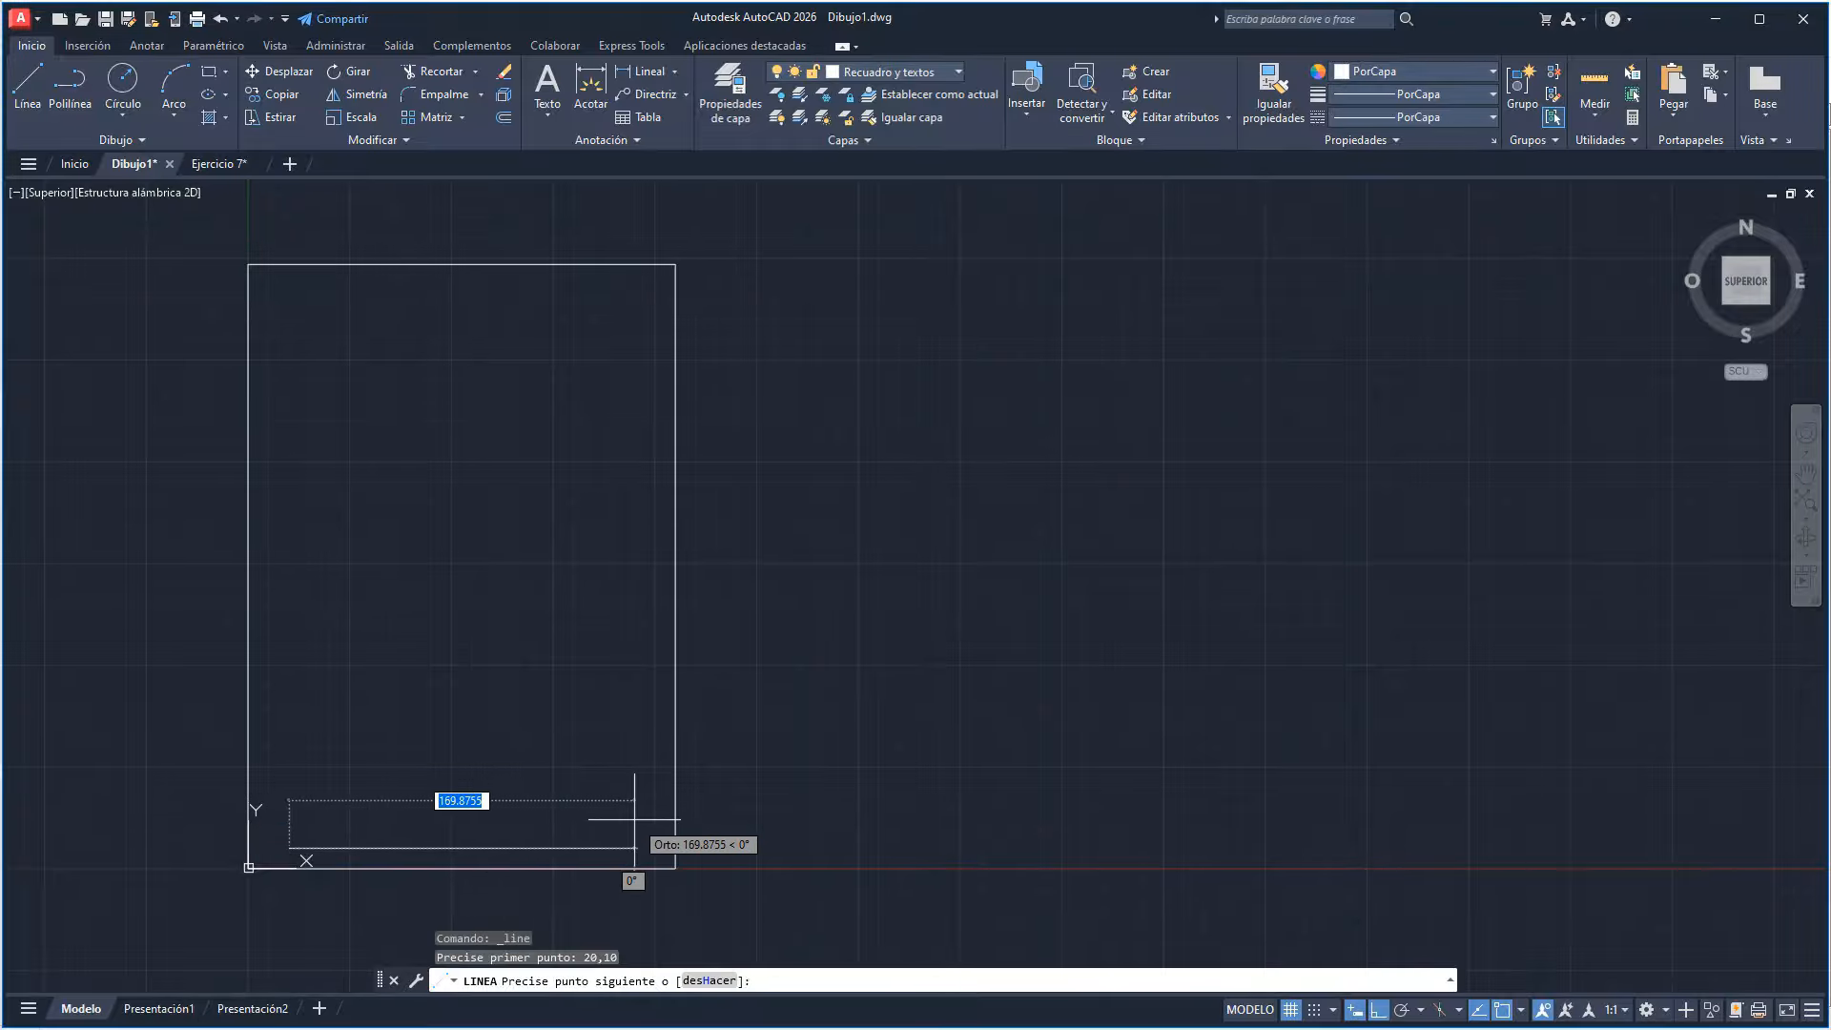
text(180)
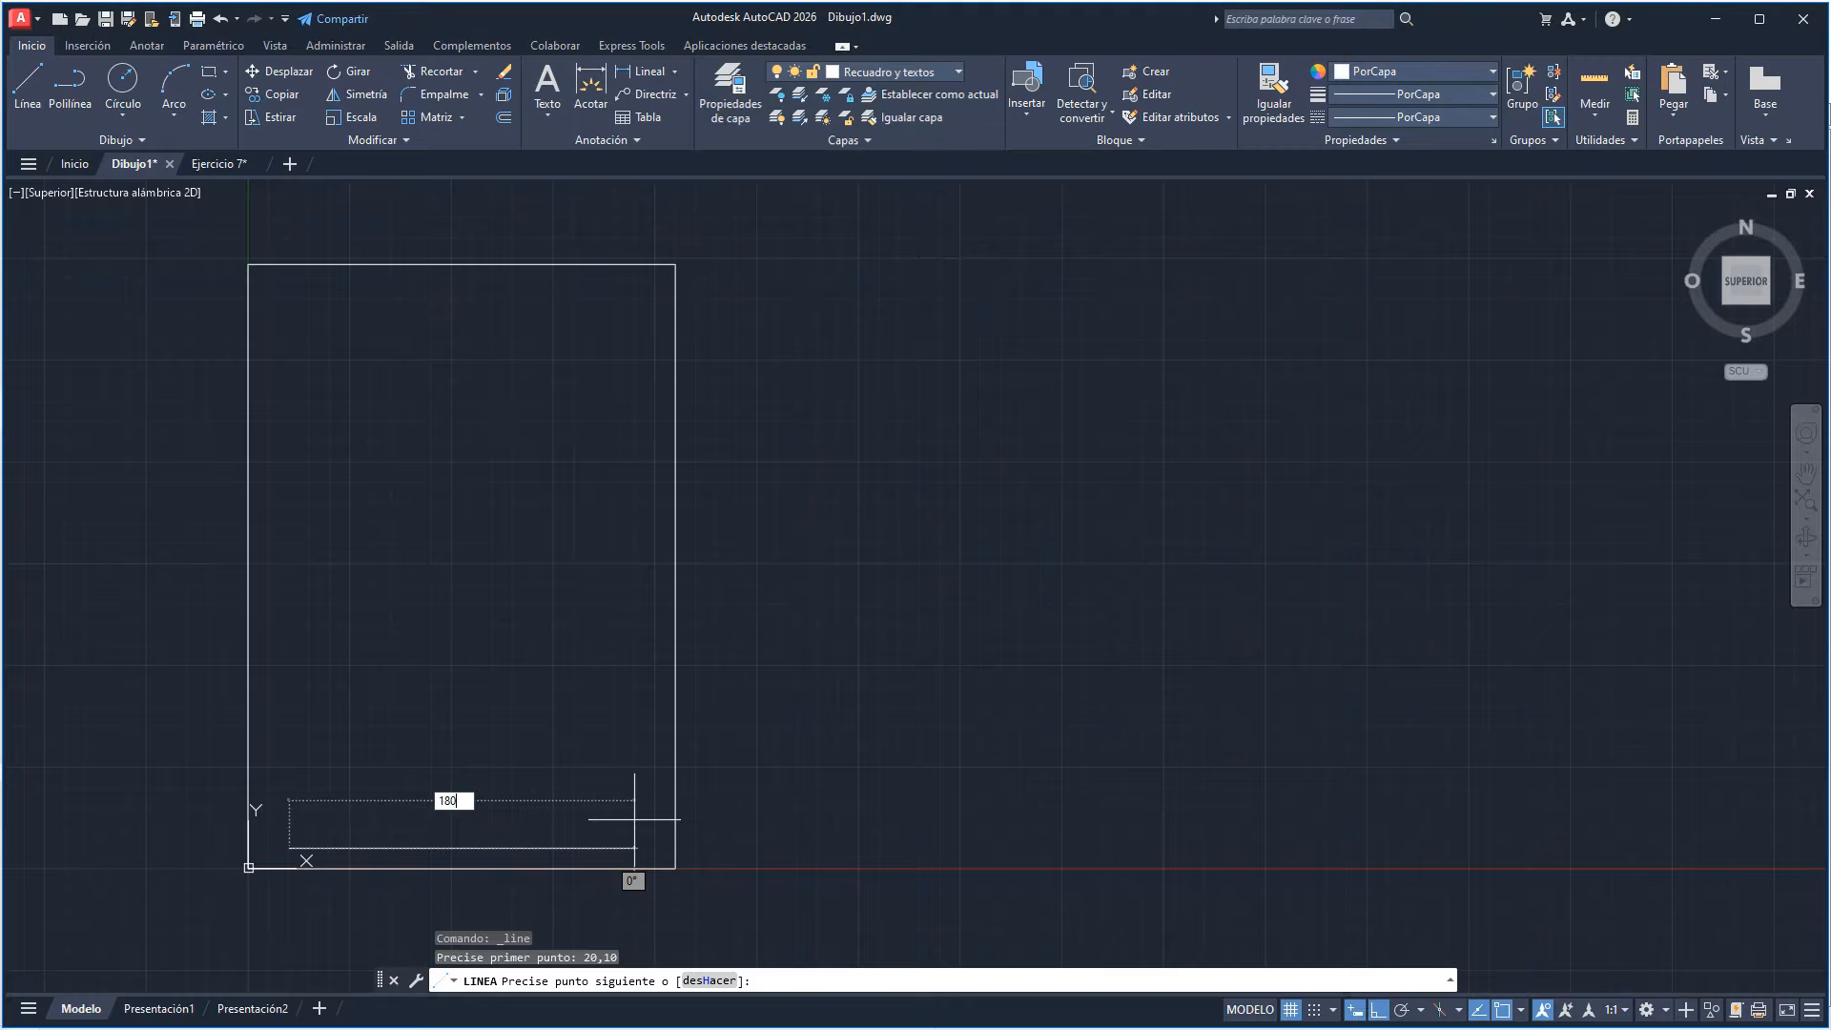
key(Return)
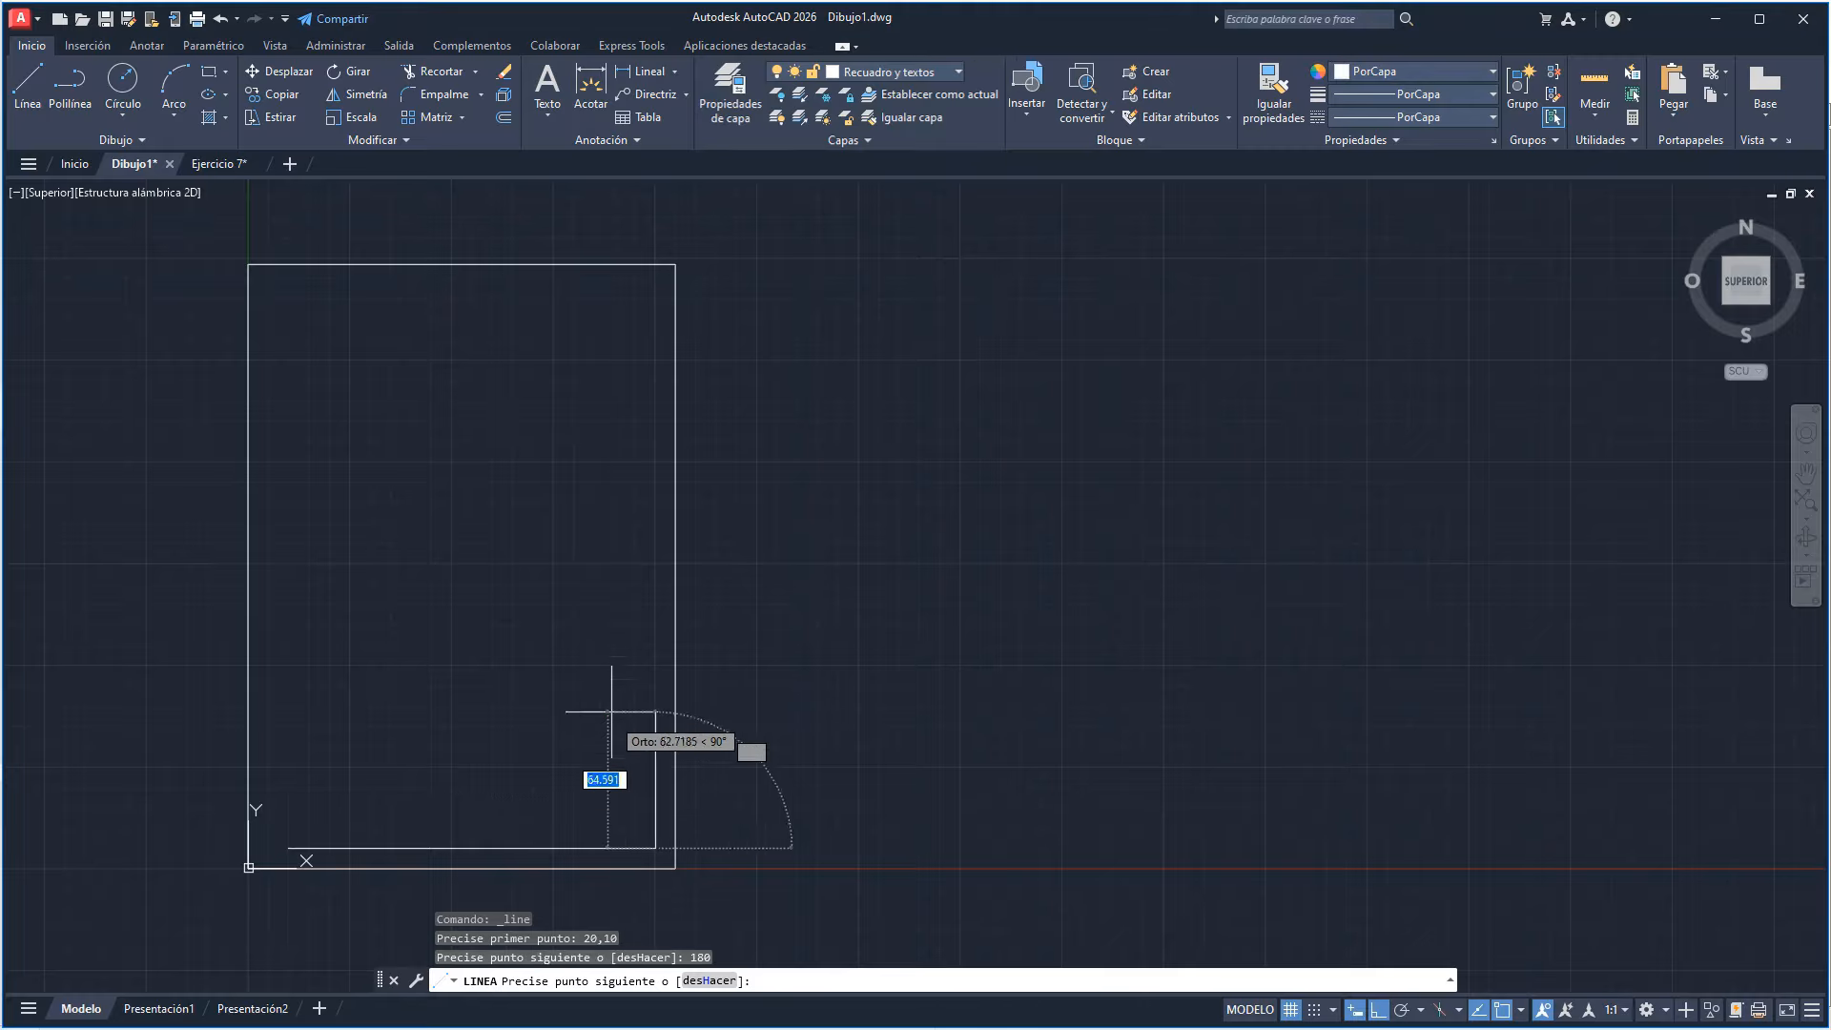
text(277)
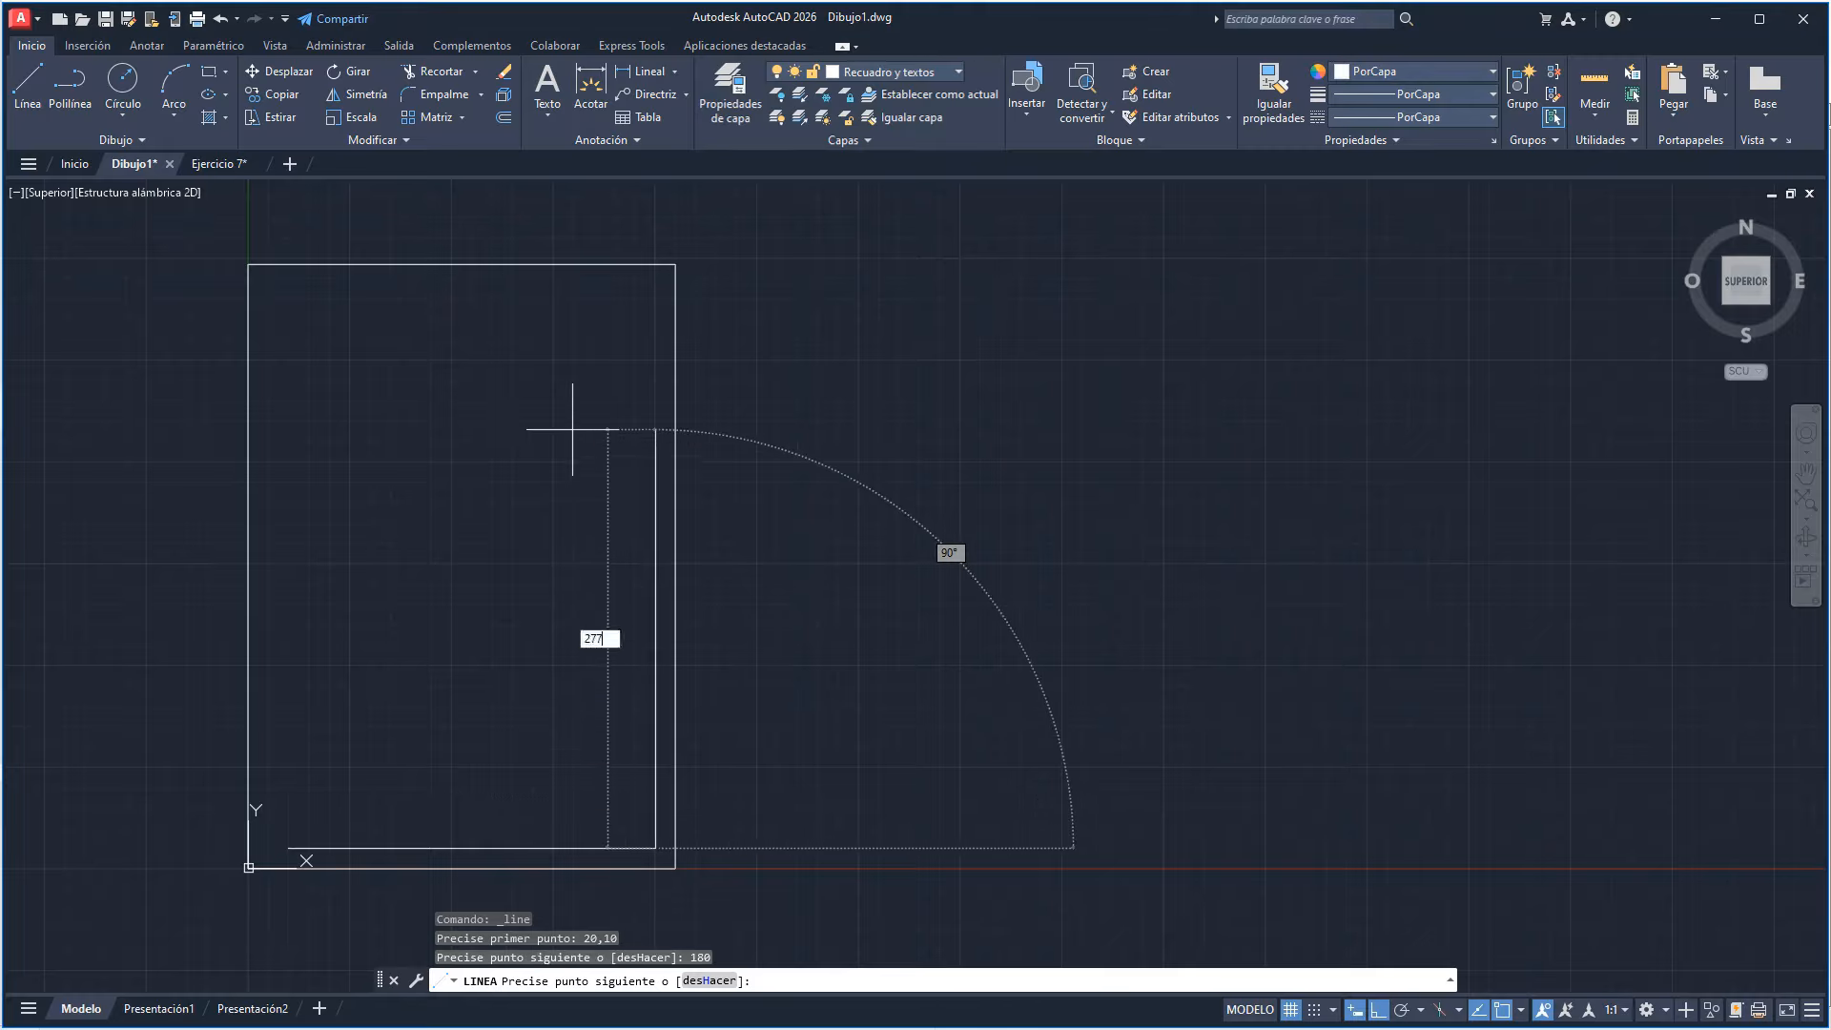
key(Return)
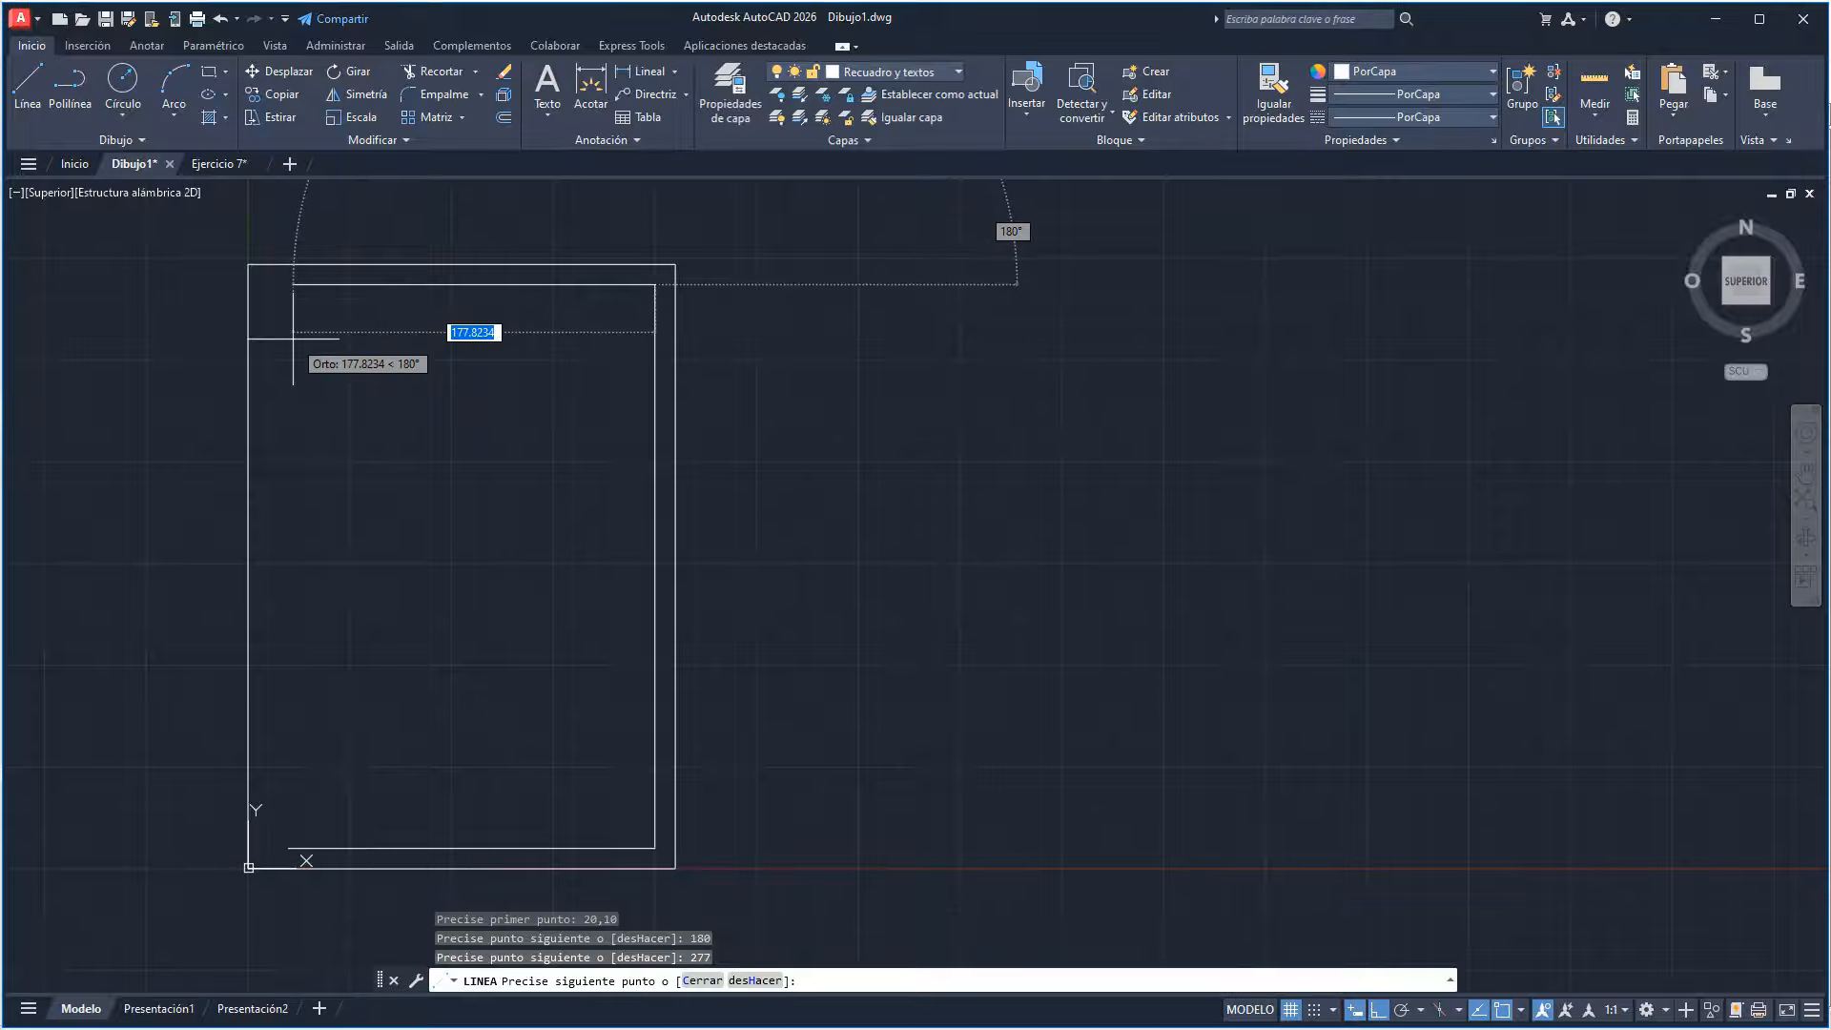
text(180)
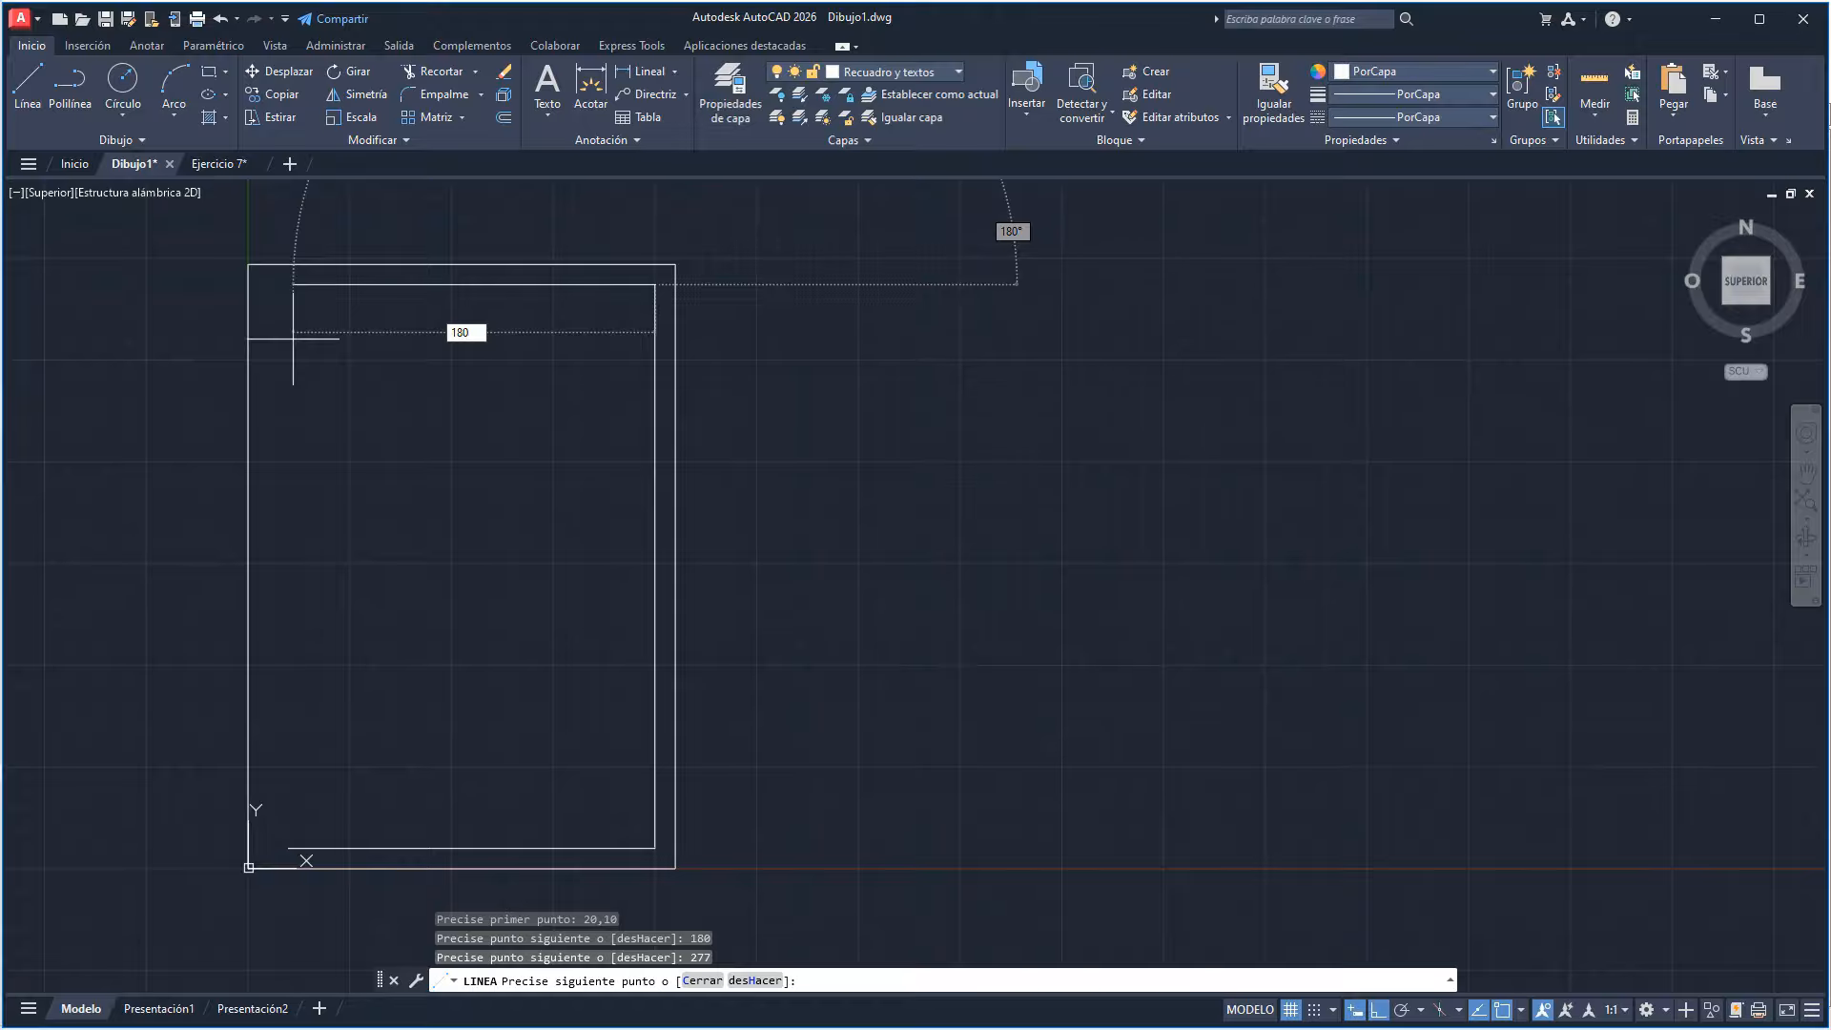
key(Return)
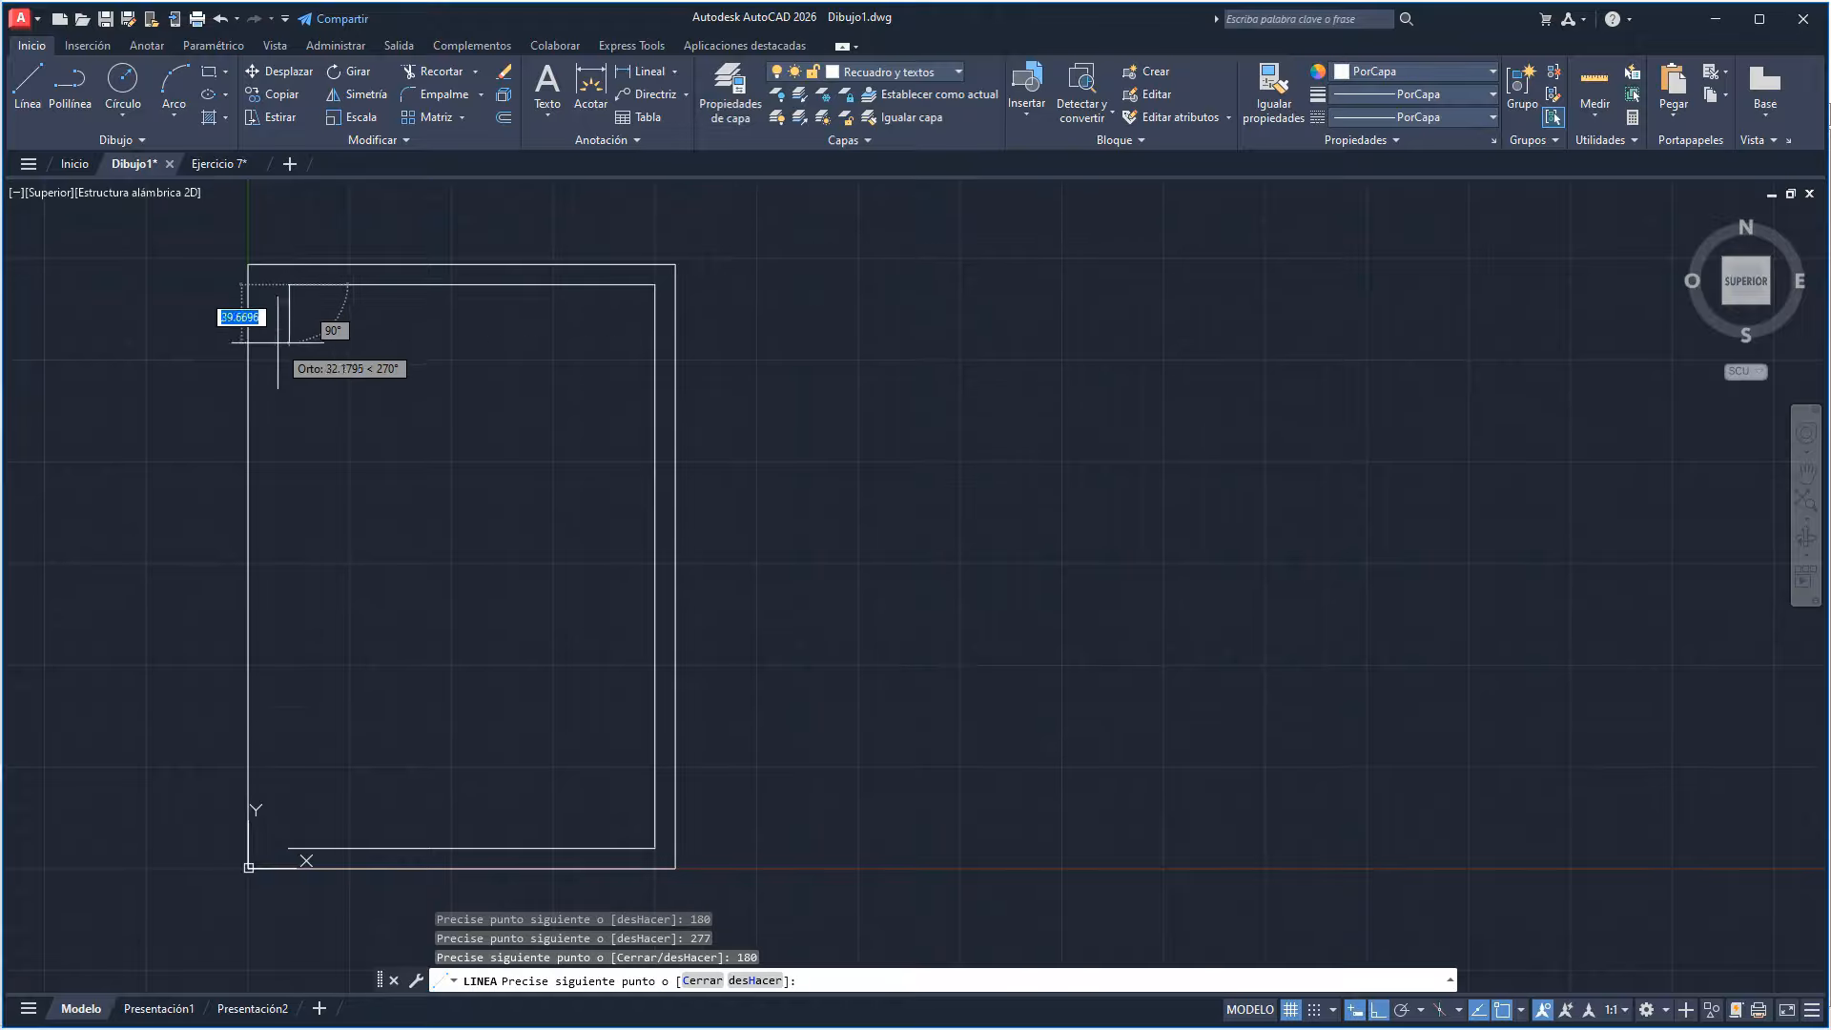
right_click(279, 699)
click(314, 770)
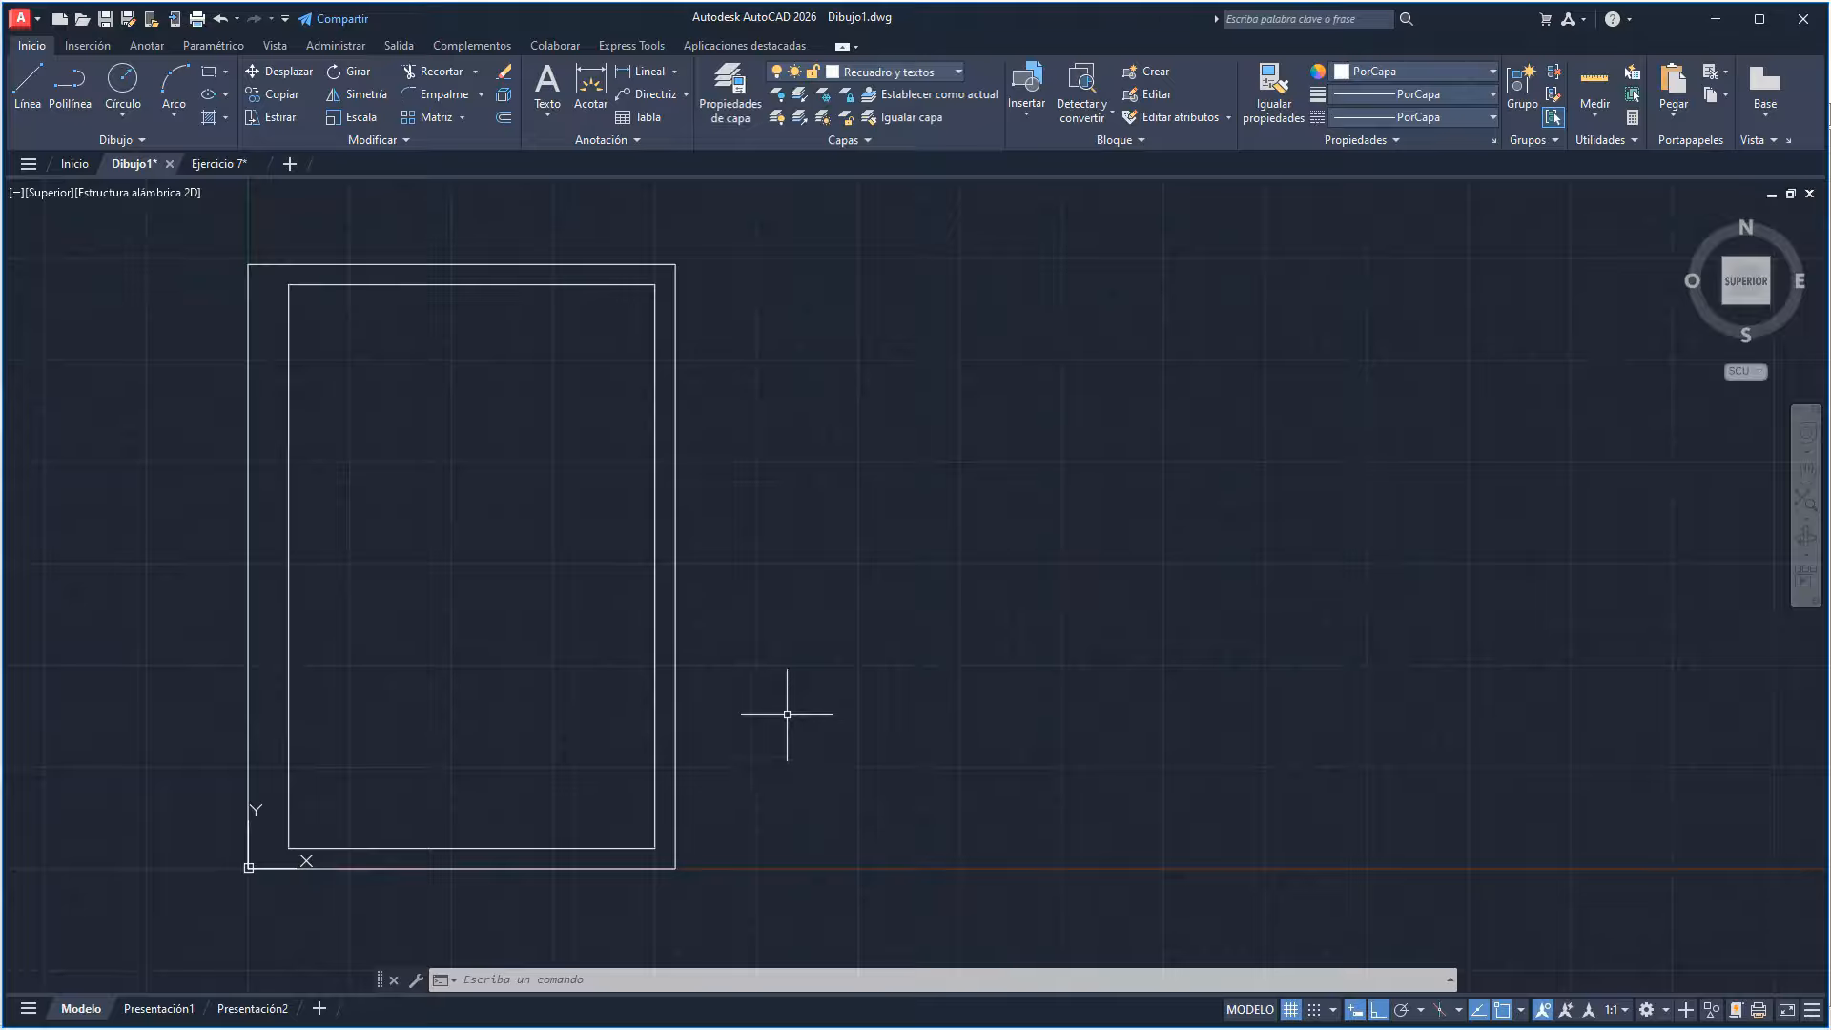
- Copy the inner frame's bottom line 15 units straight up to form the title block strip
click(280, 95)
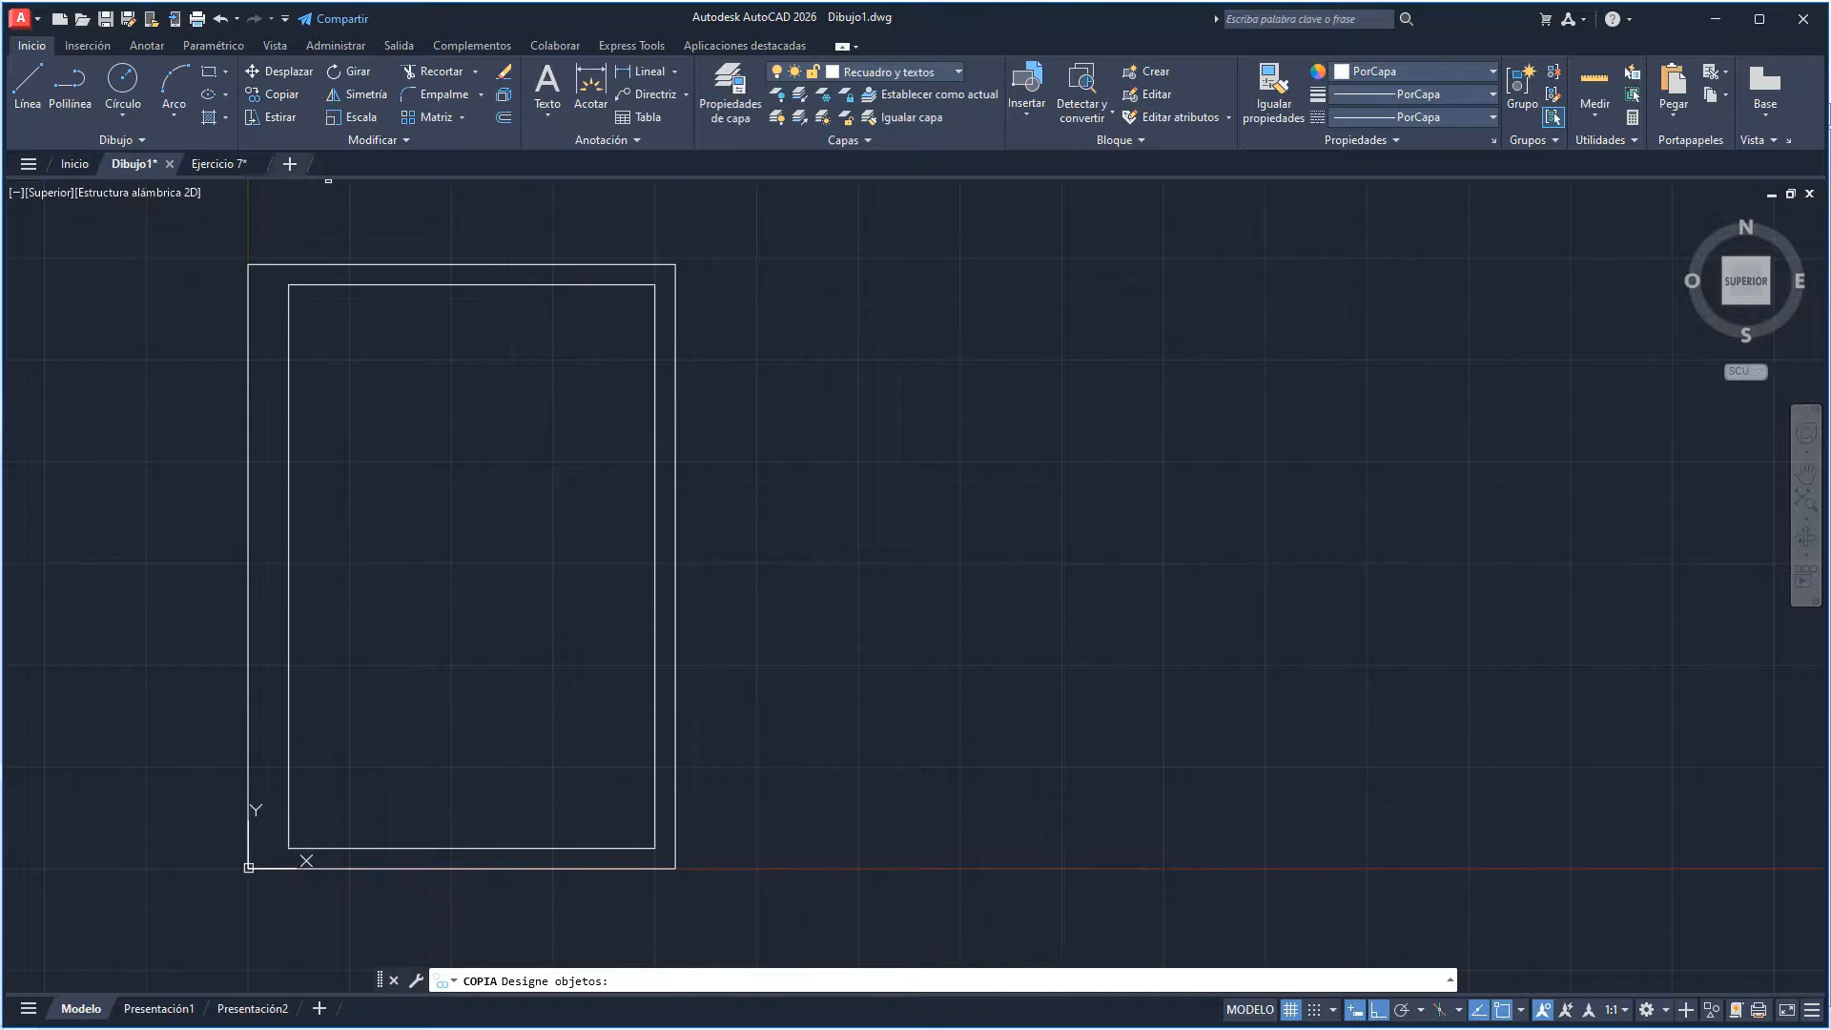
click(455, 847)
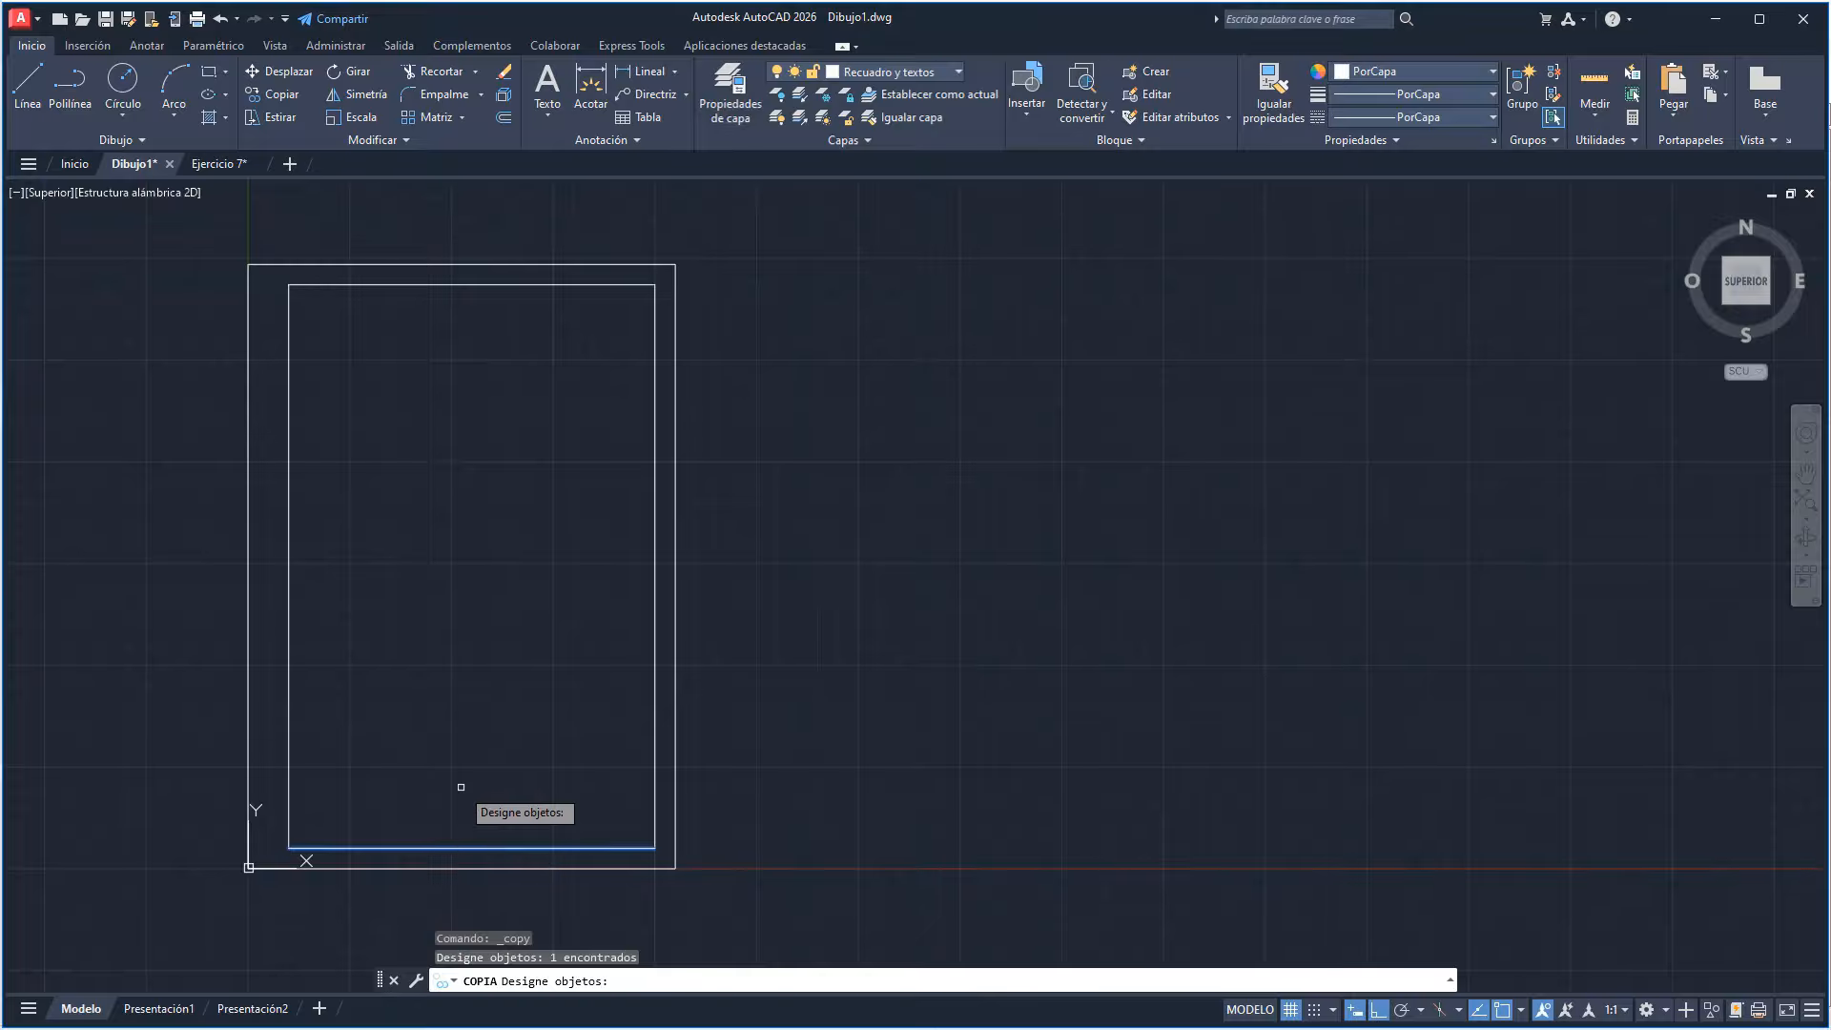
key(Return)
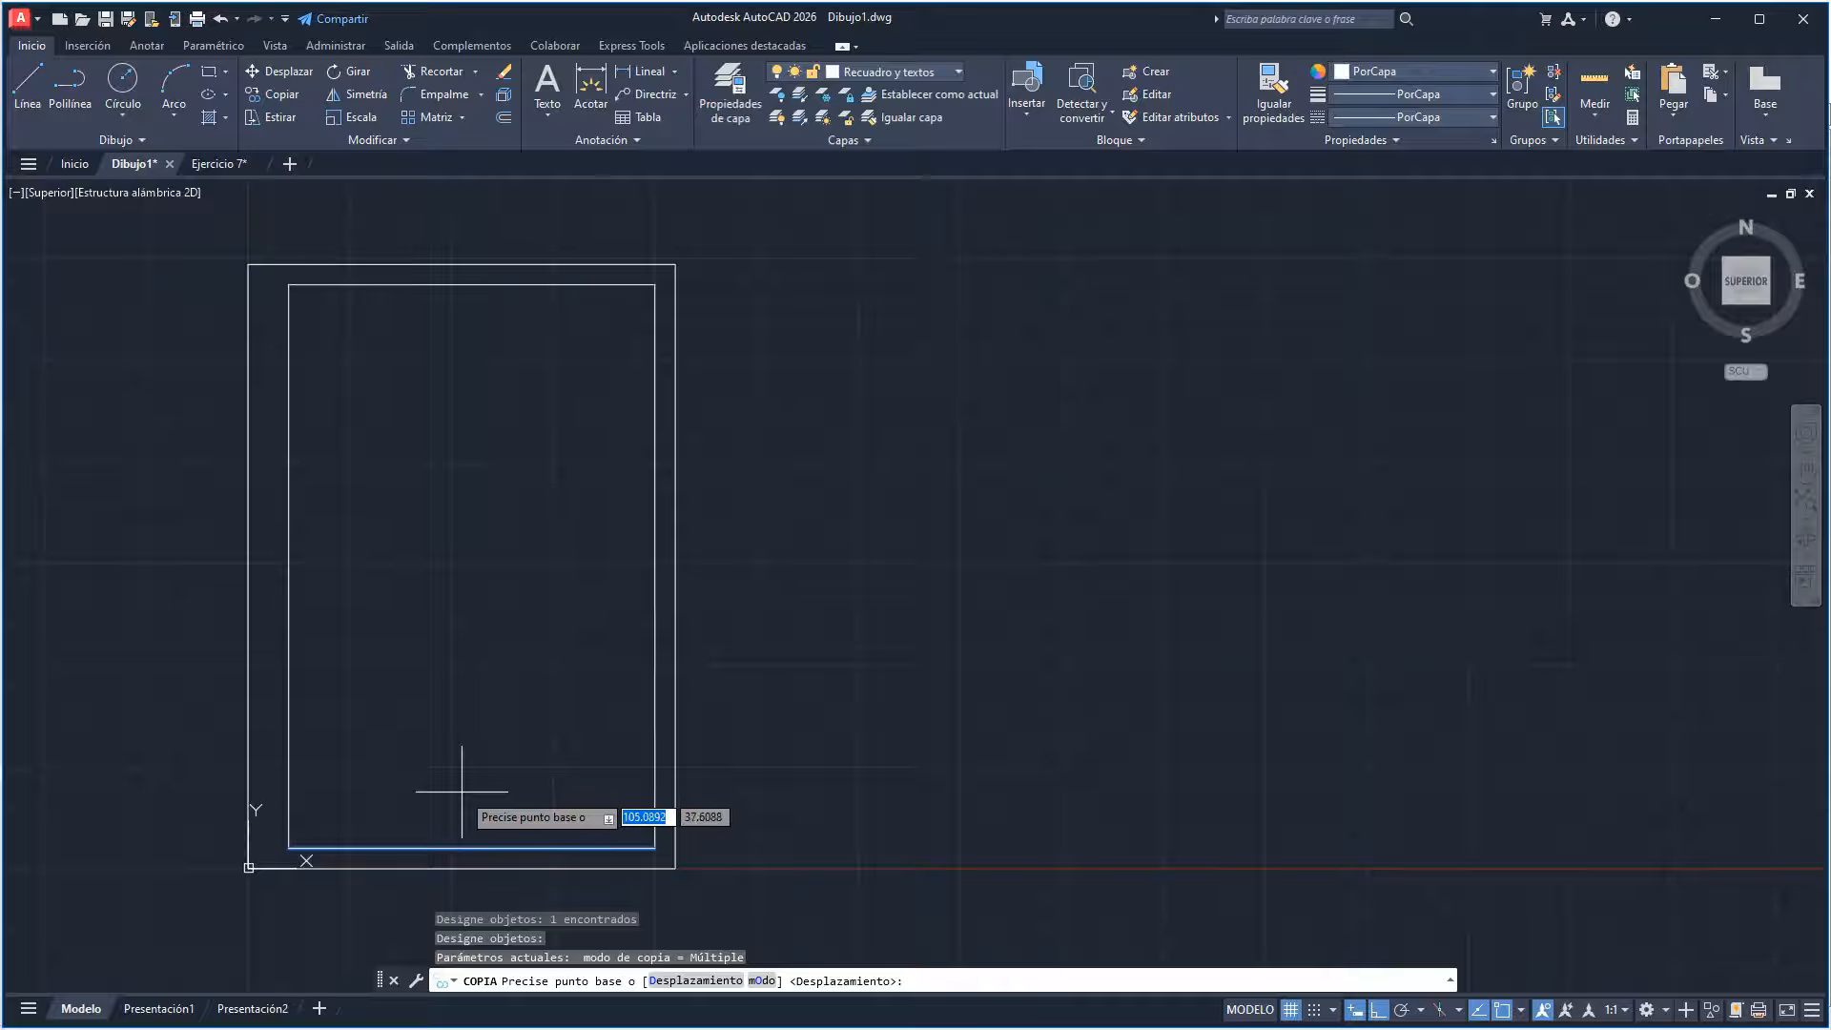
click(454, 848)
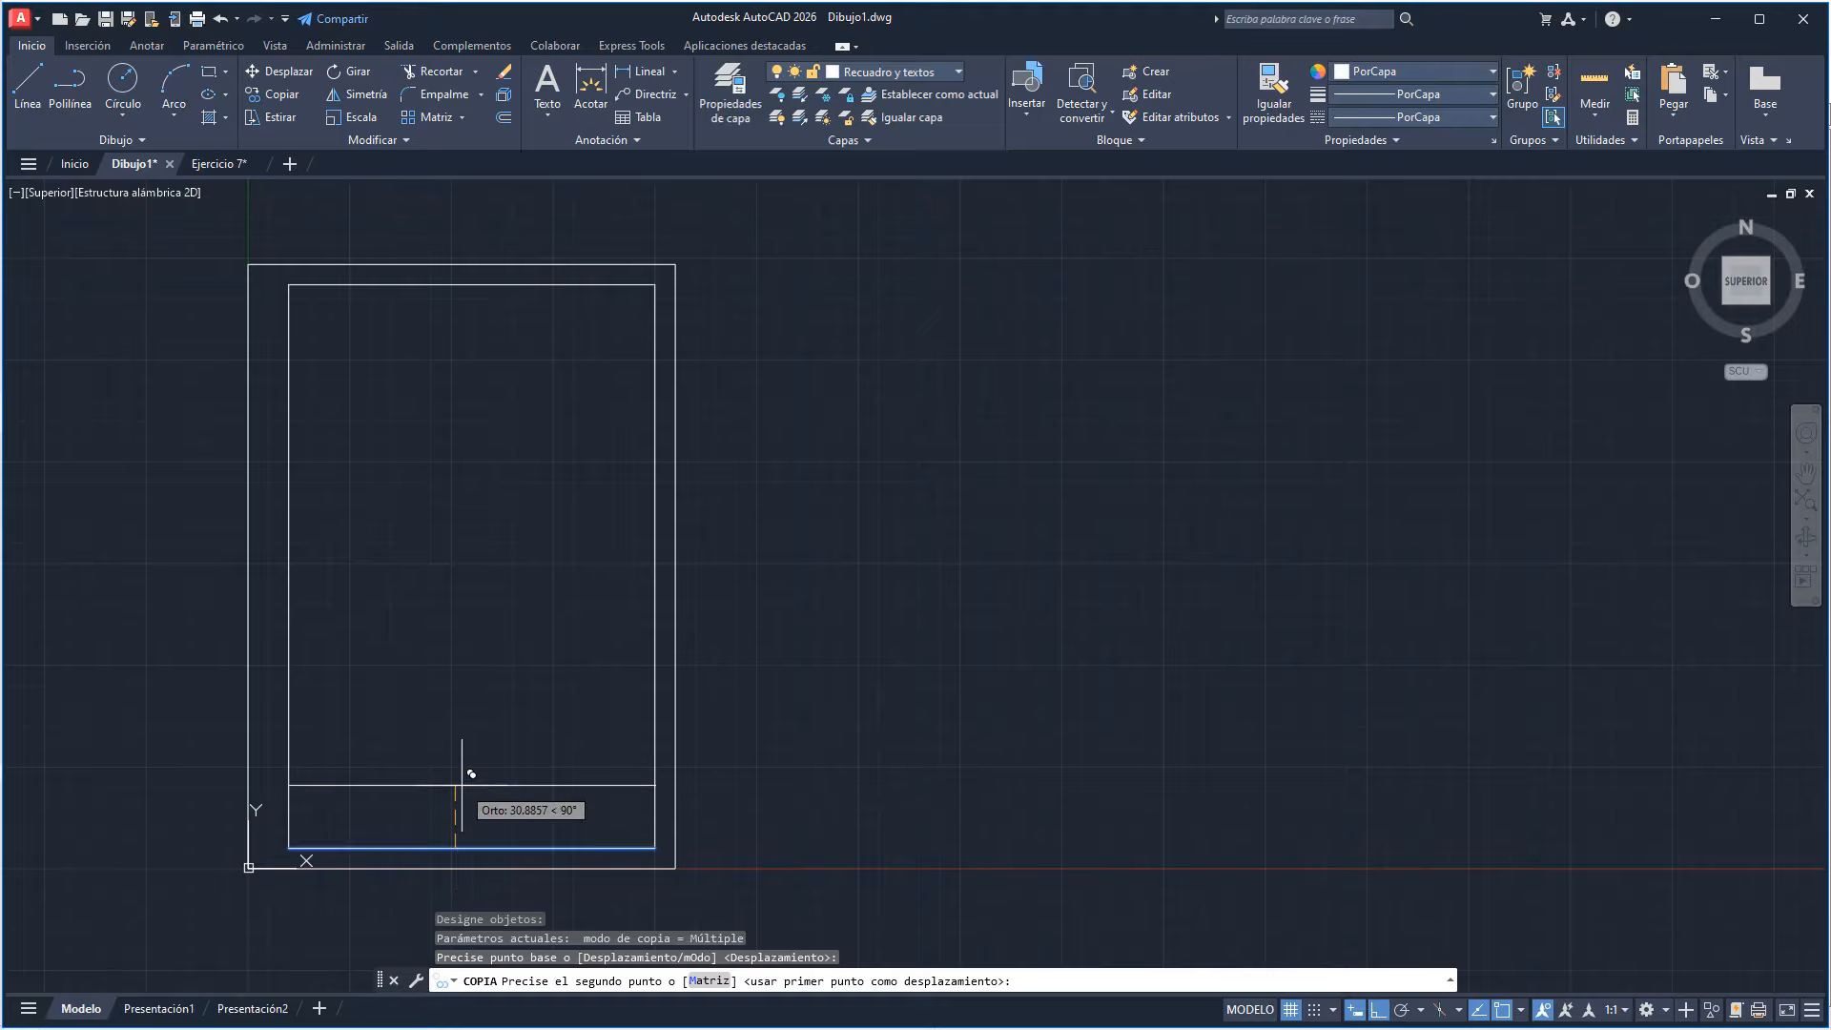
text(15)
key(Return)
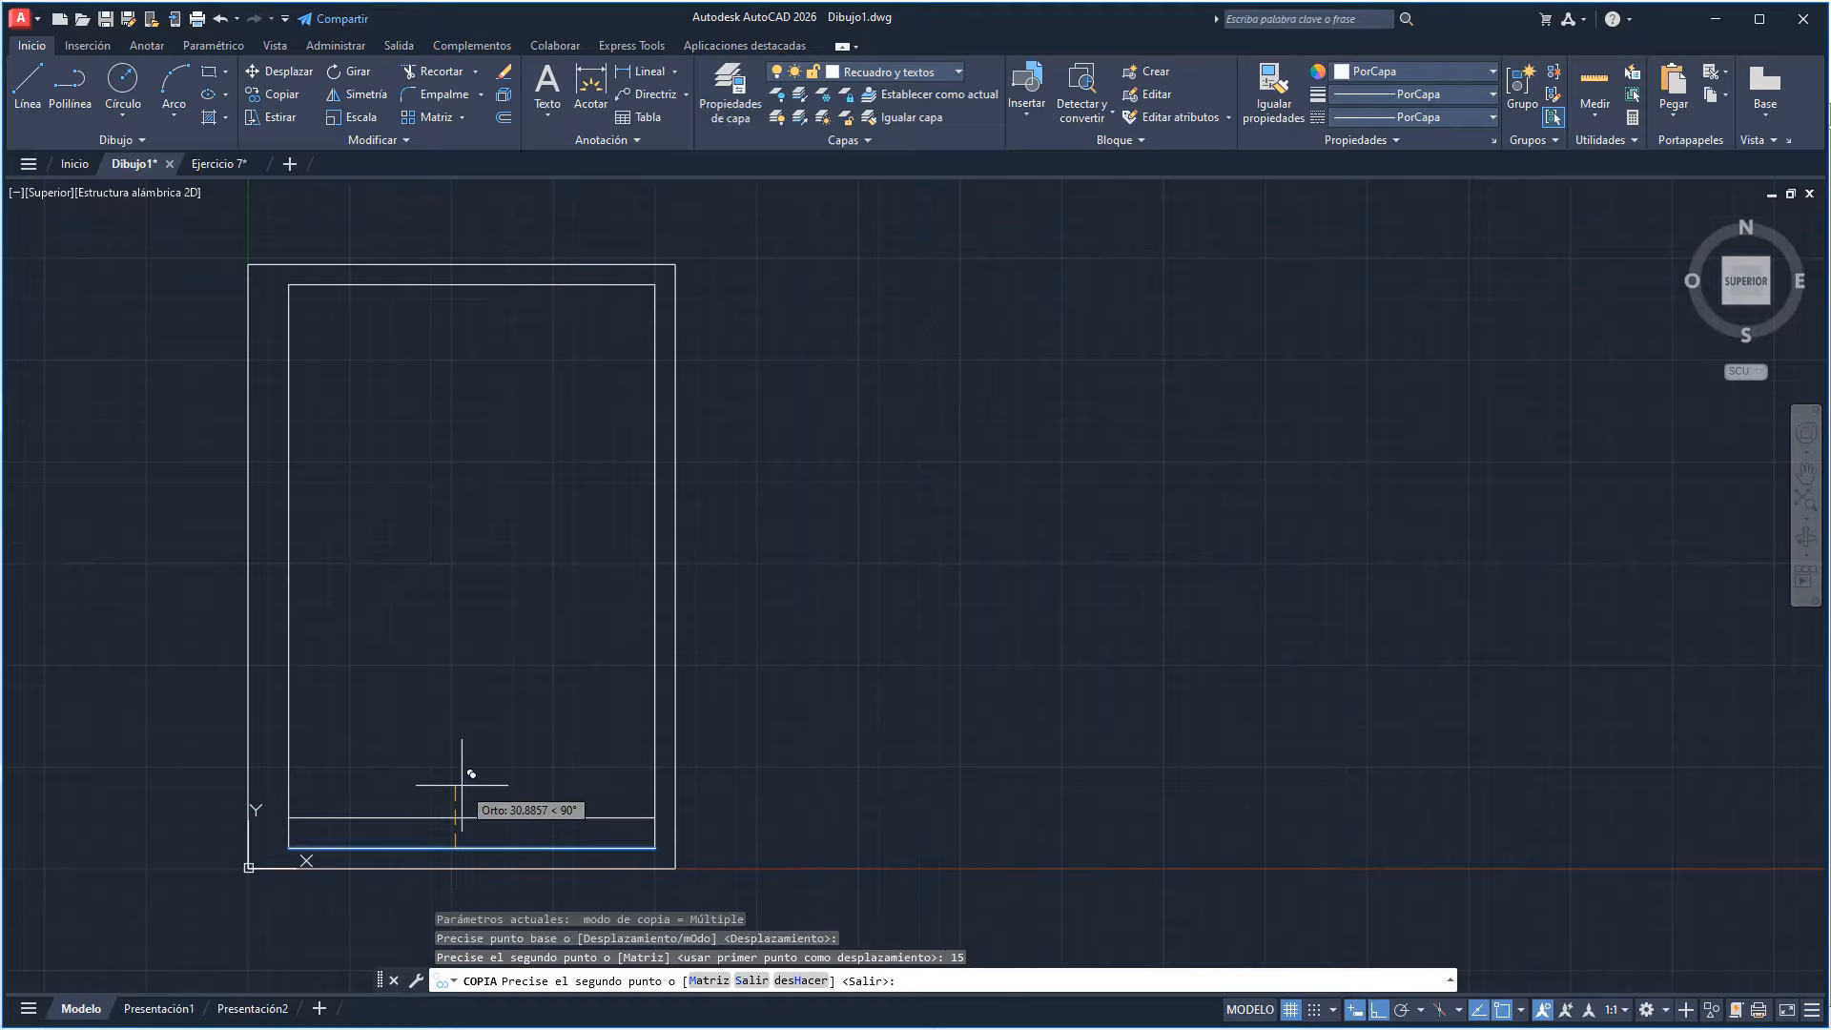
key(Return)
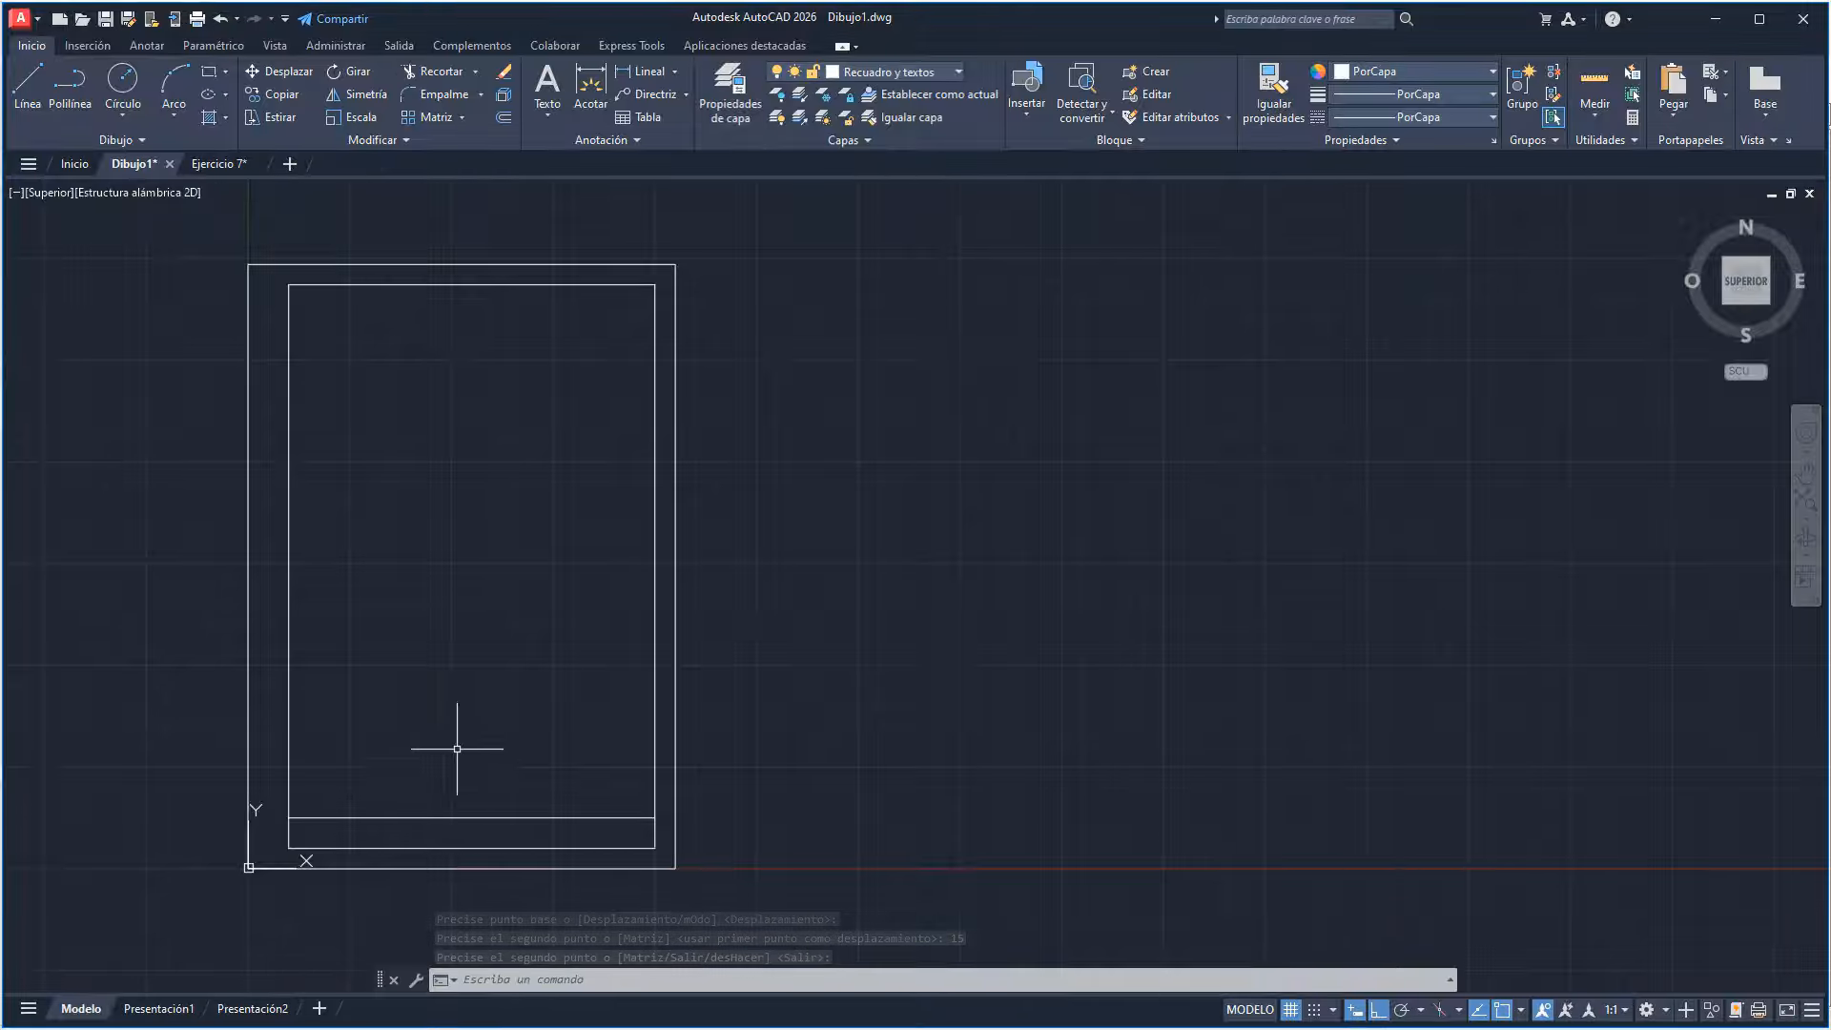
- Start the Line command for a new line in the sheet frame
click(21, 96)
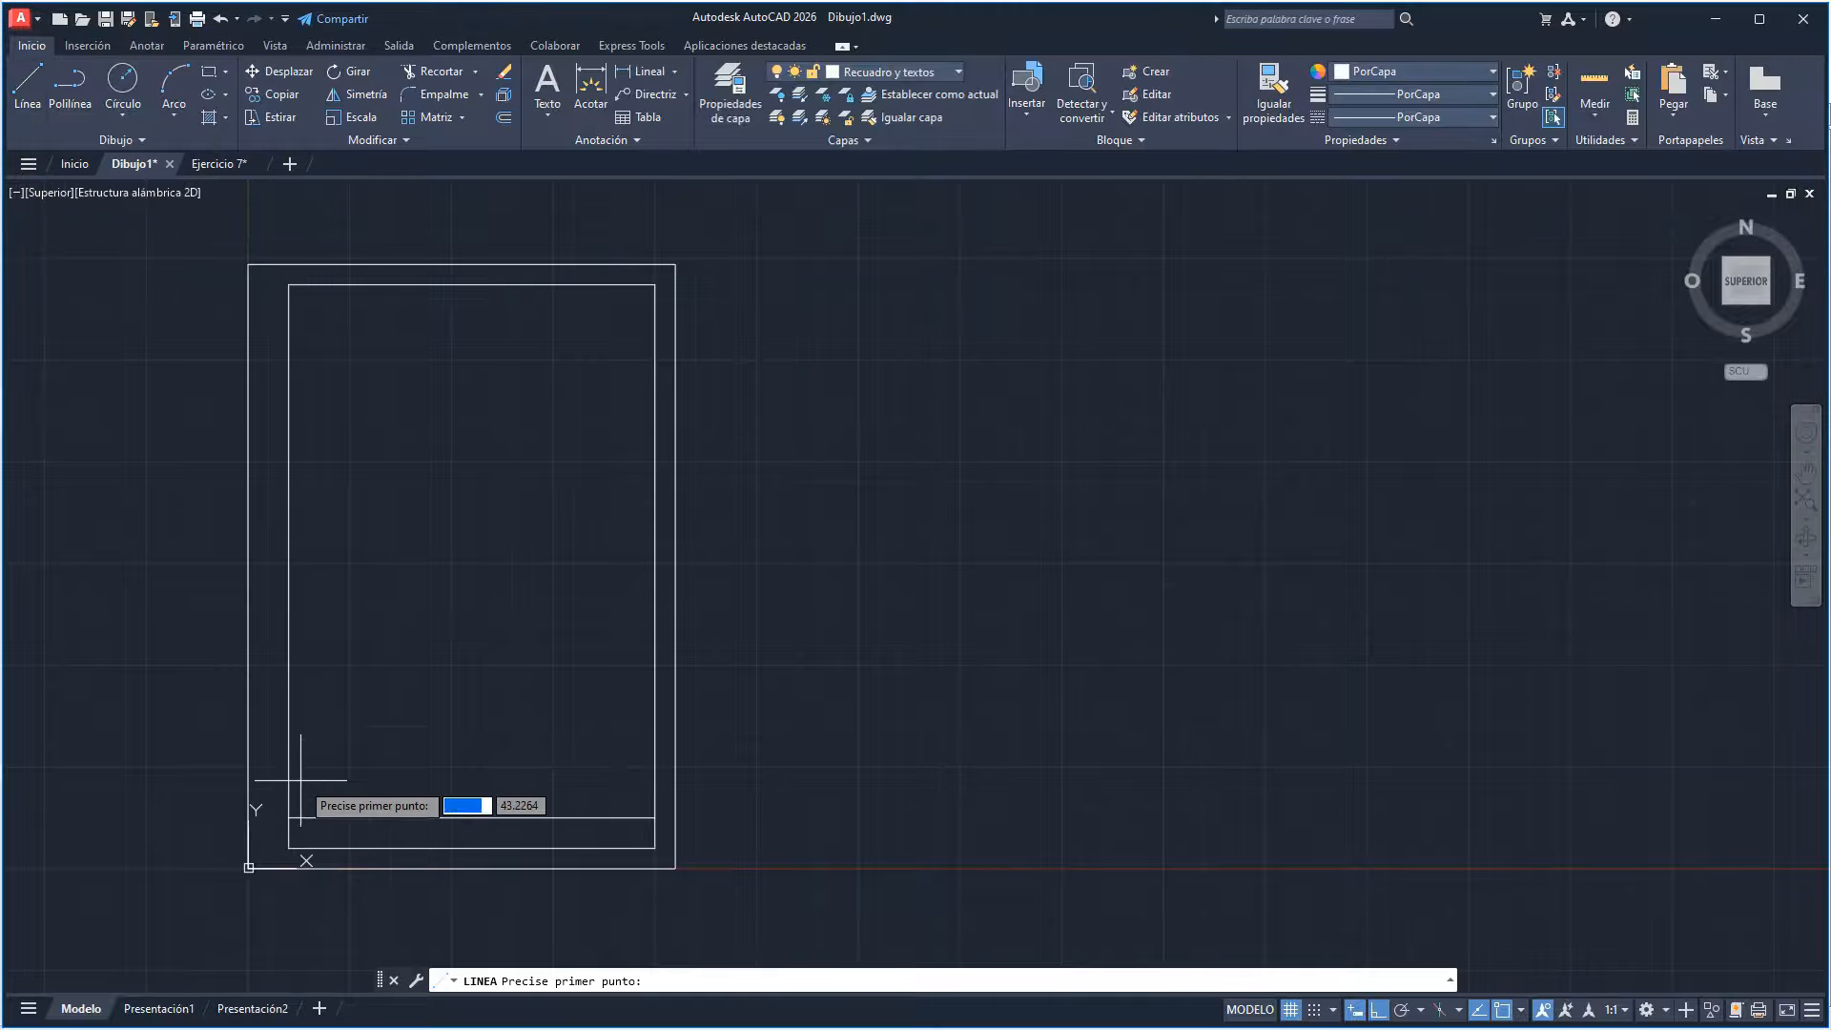
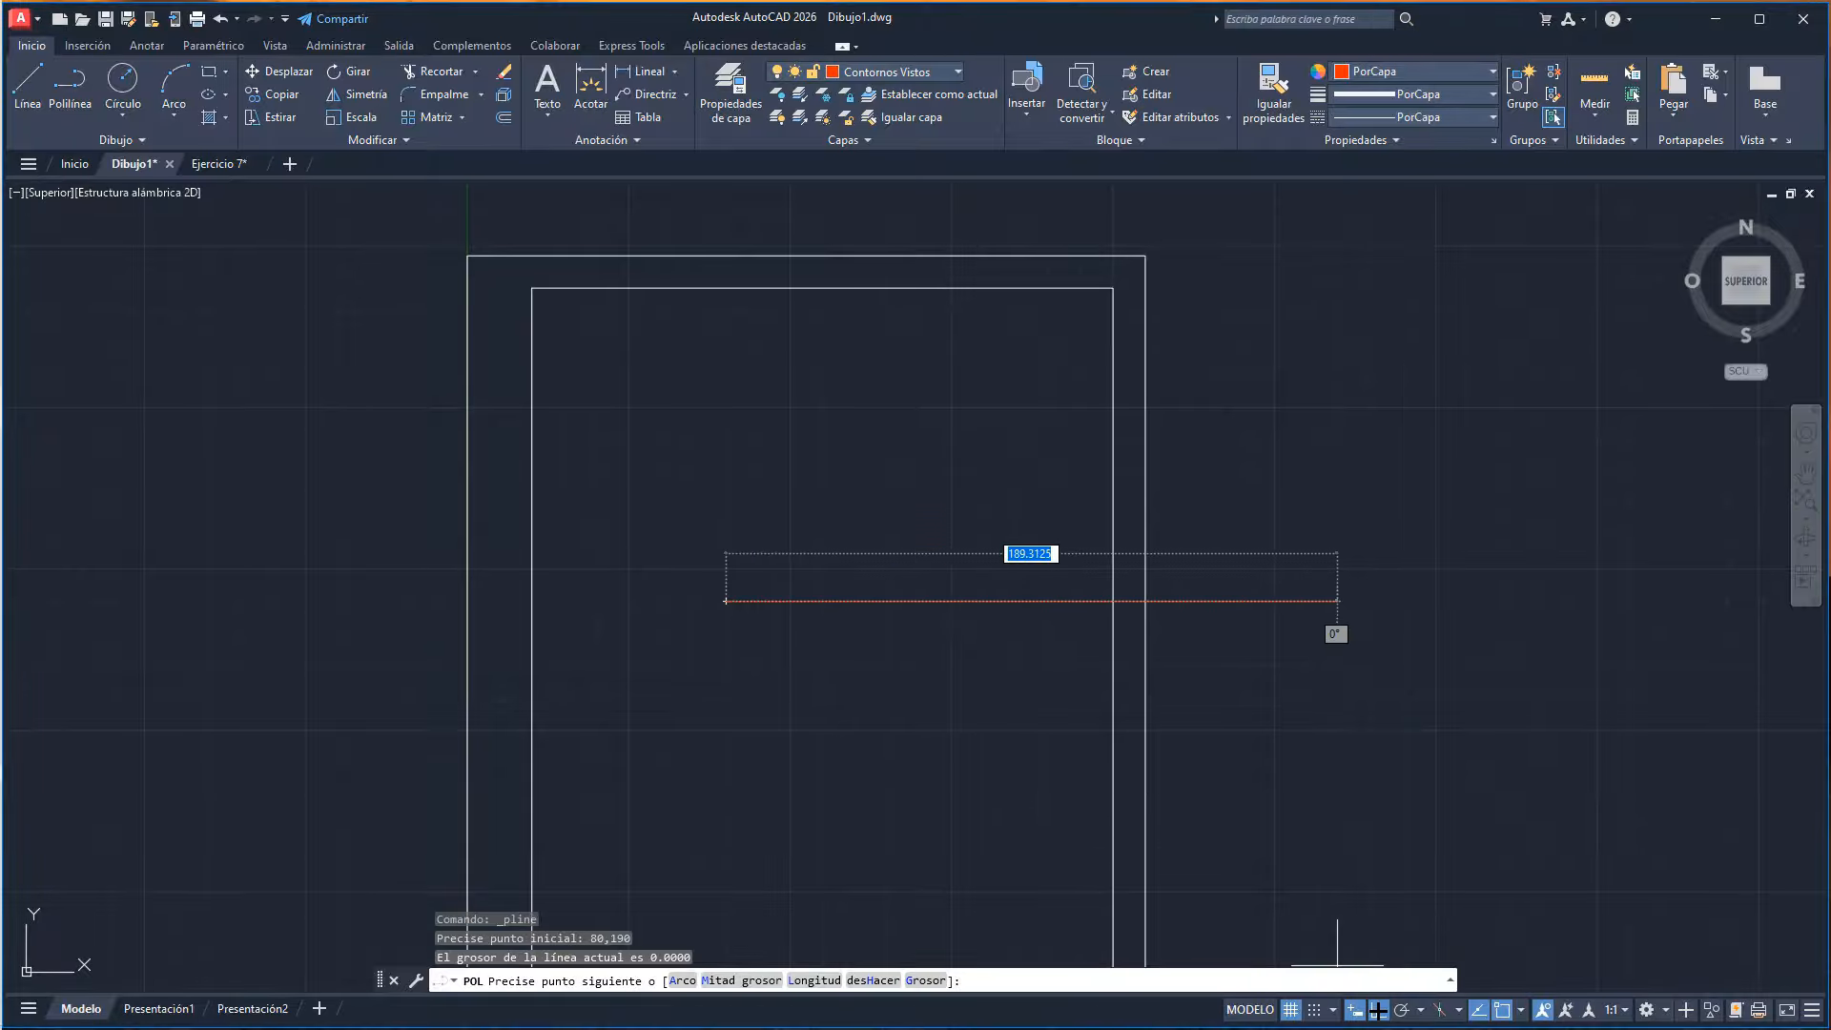
- With ortho mode off, draw the polyline's first segments from 80,190: 30 long at 135°, 40 straight up, and 35 horizontally to the right
key(F8)
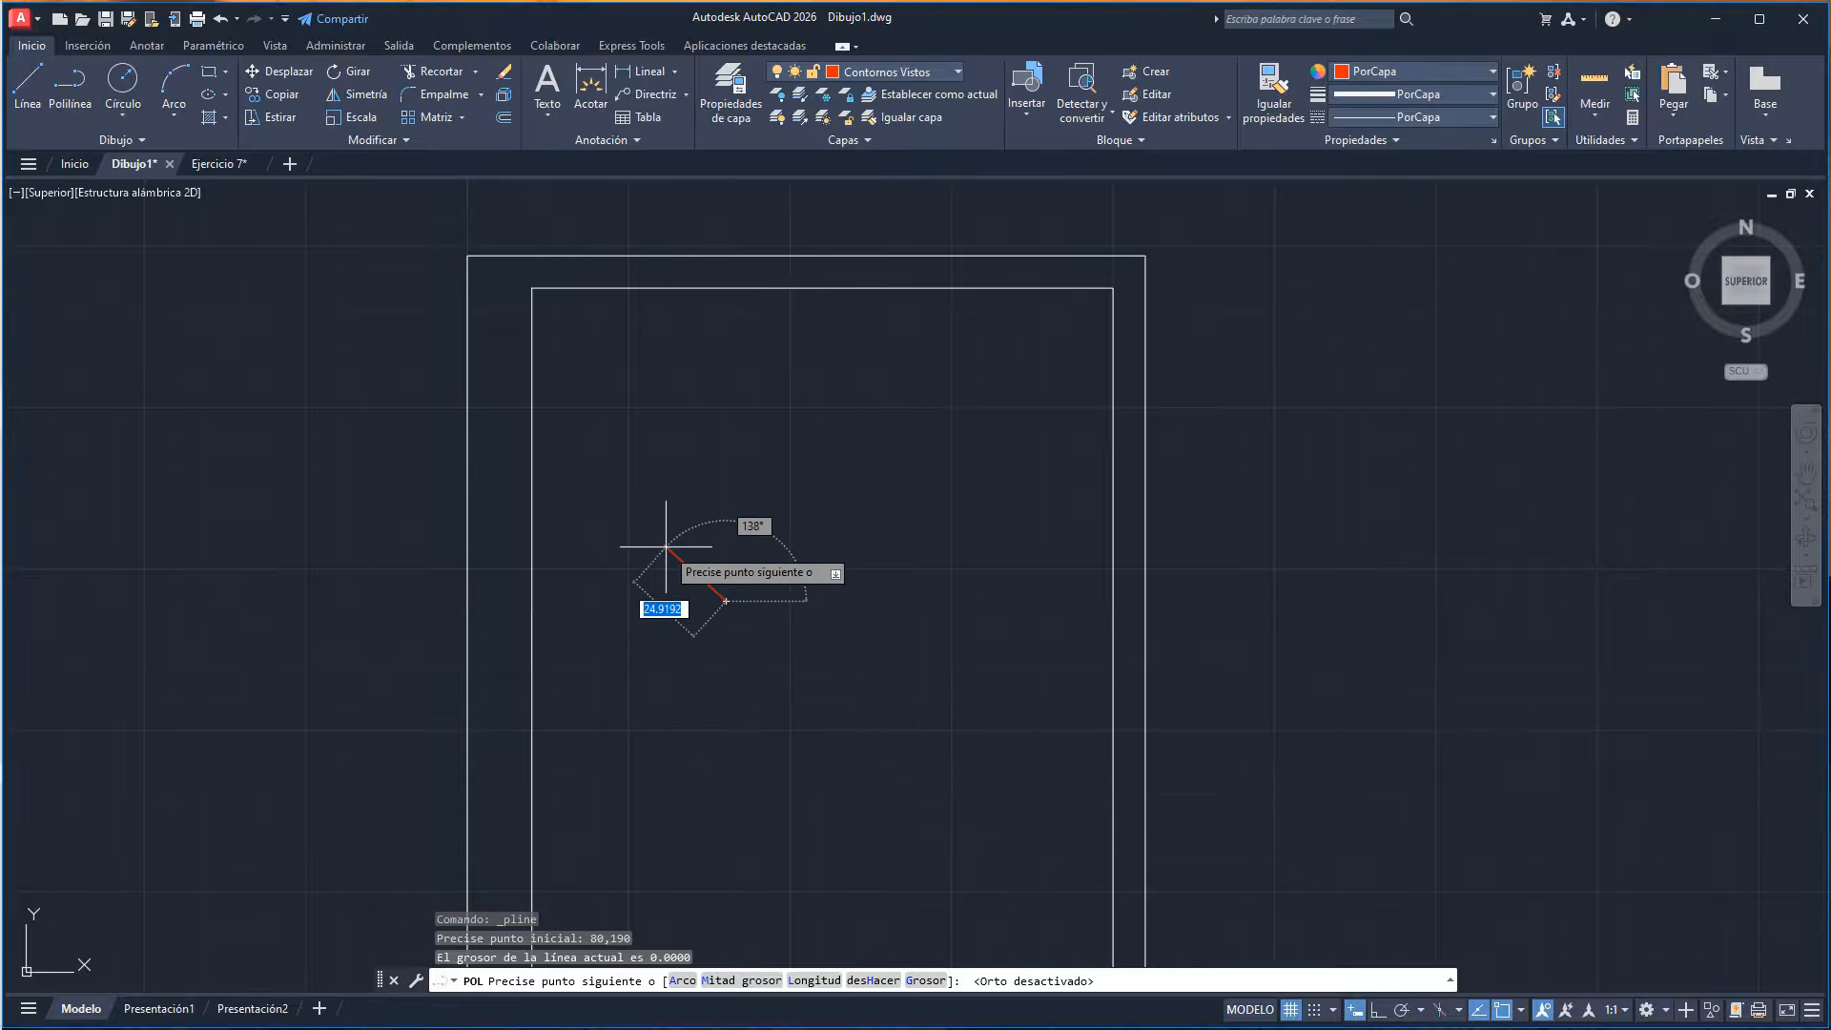
text(30)
key(Tab)
text(135)
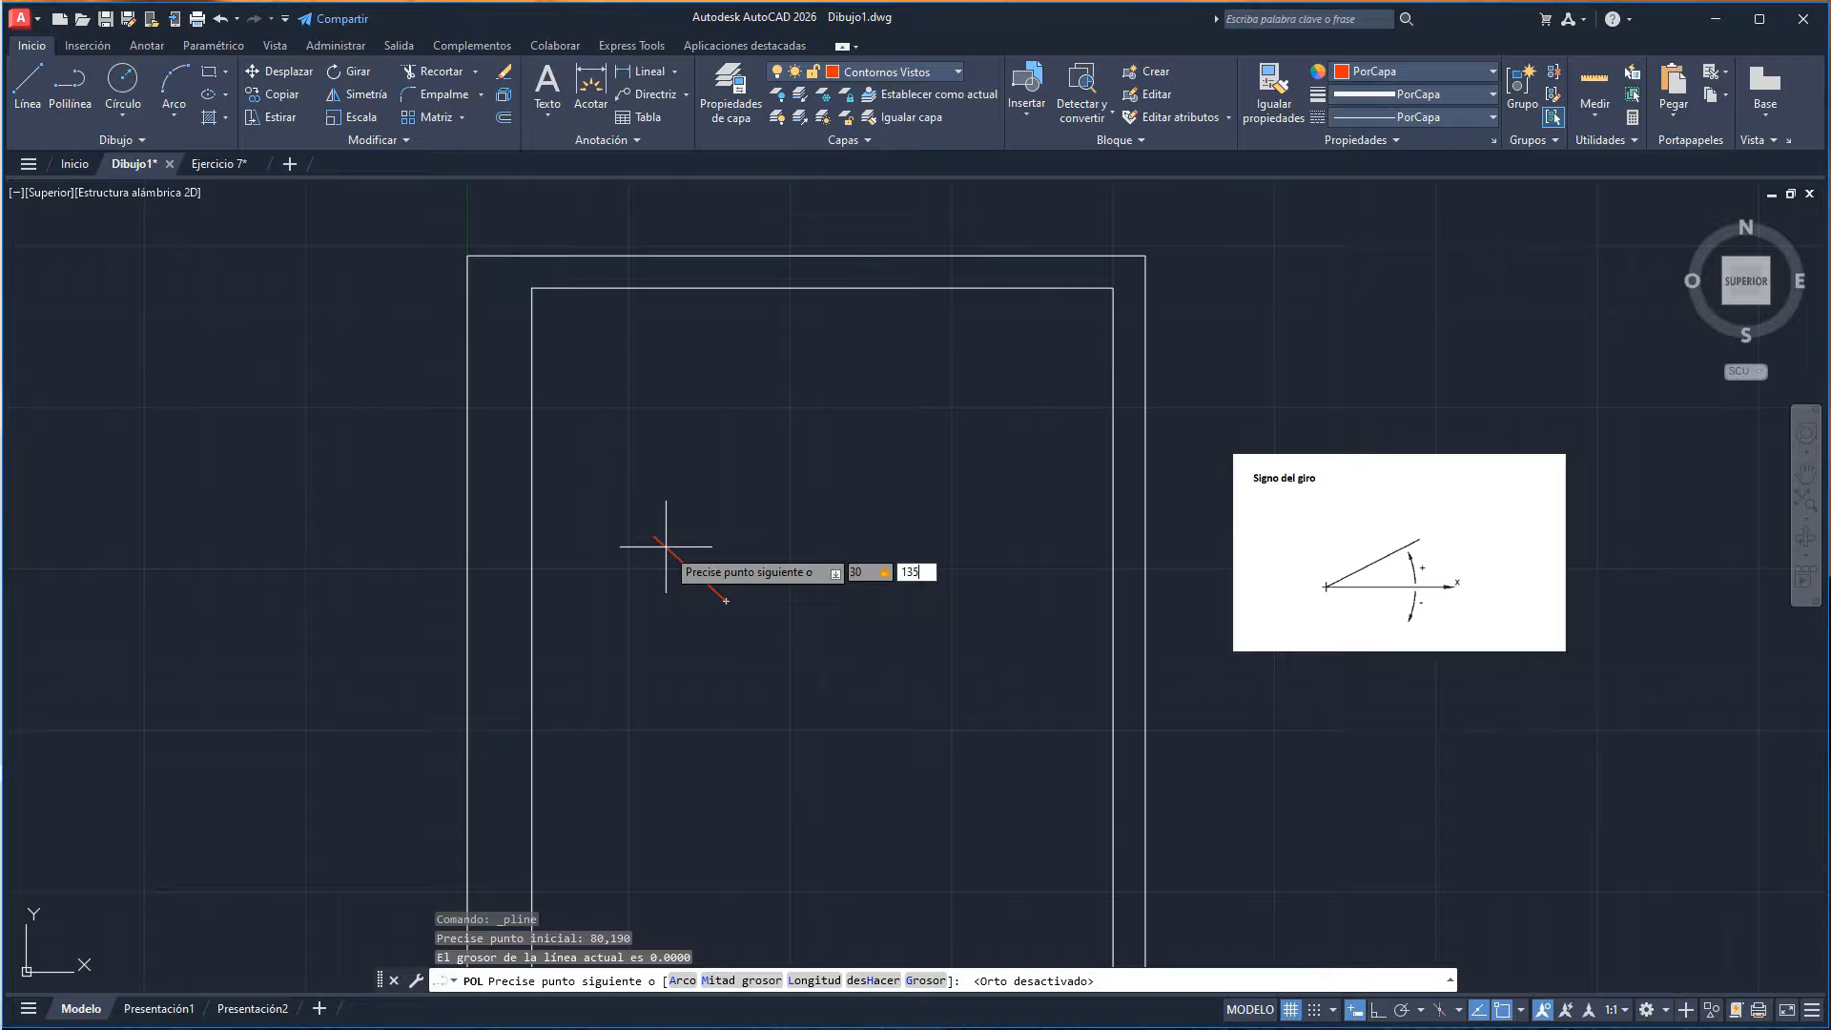
key(Return)
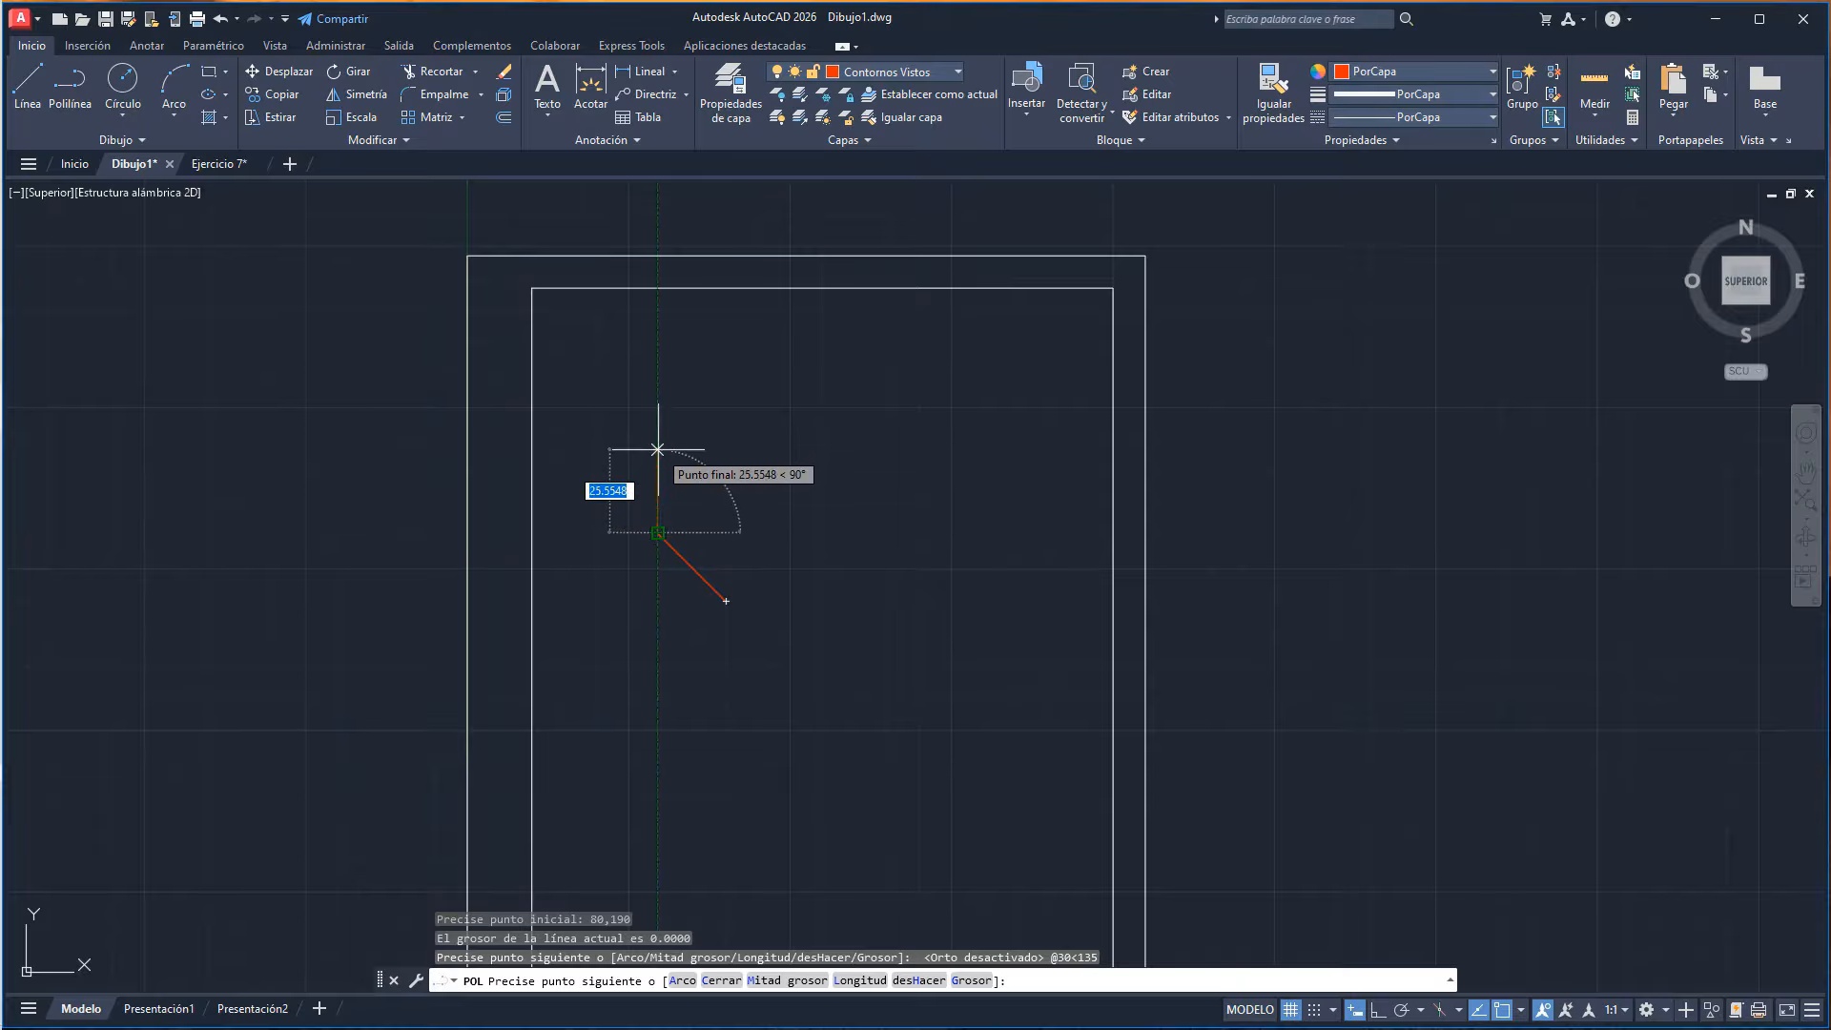
text(4)
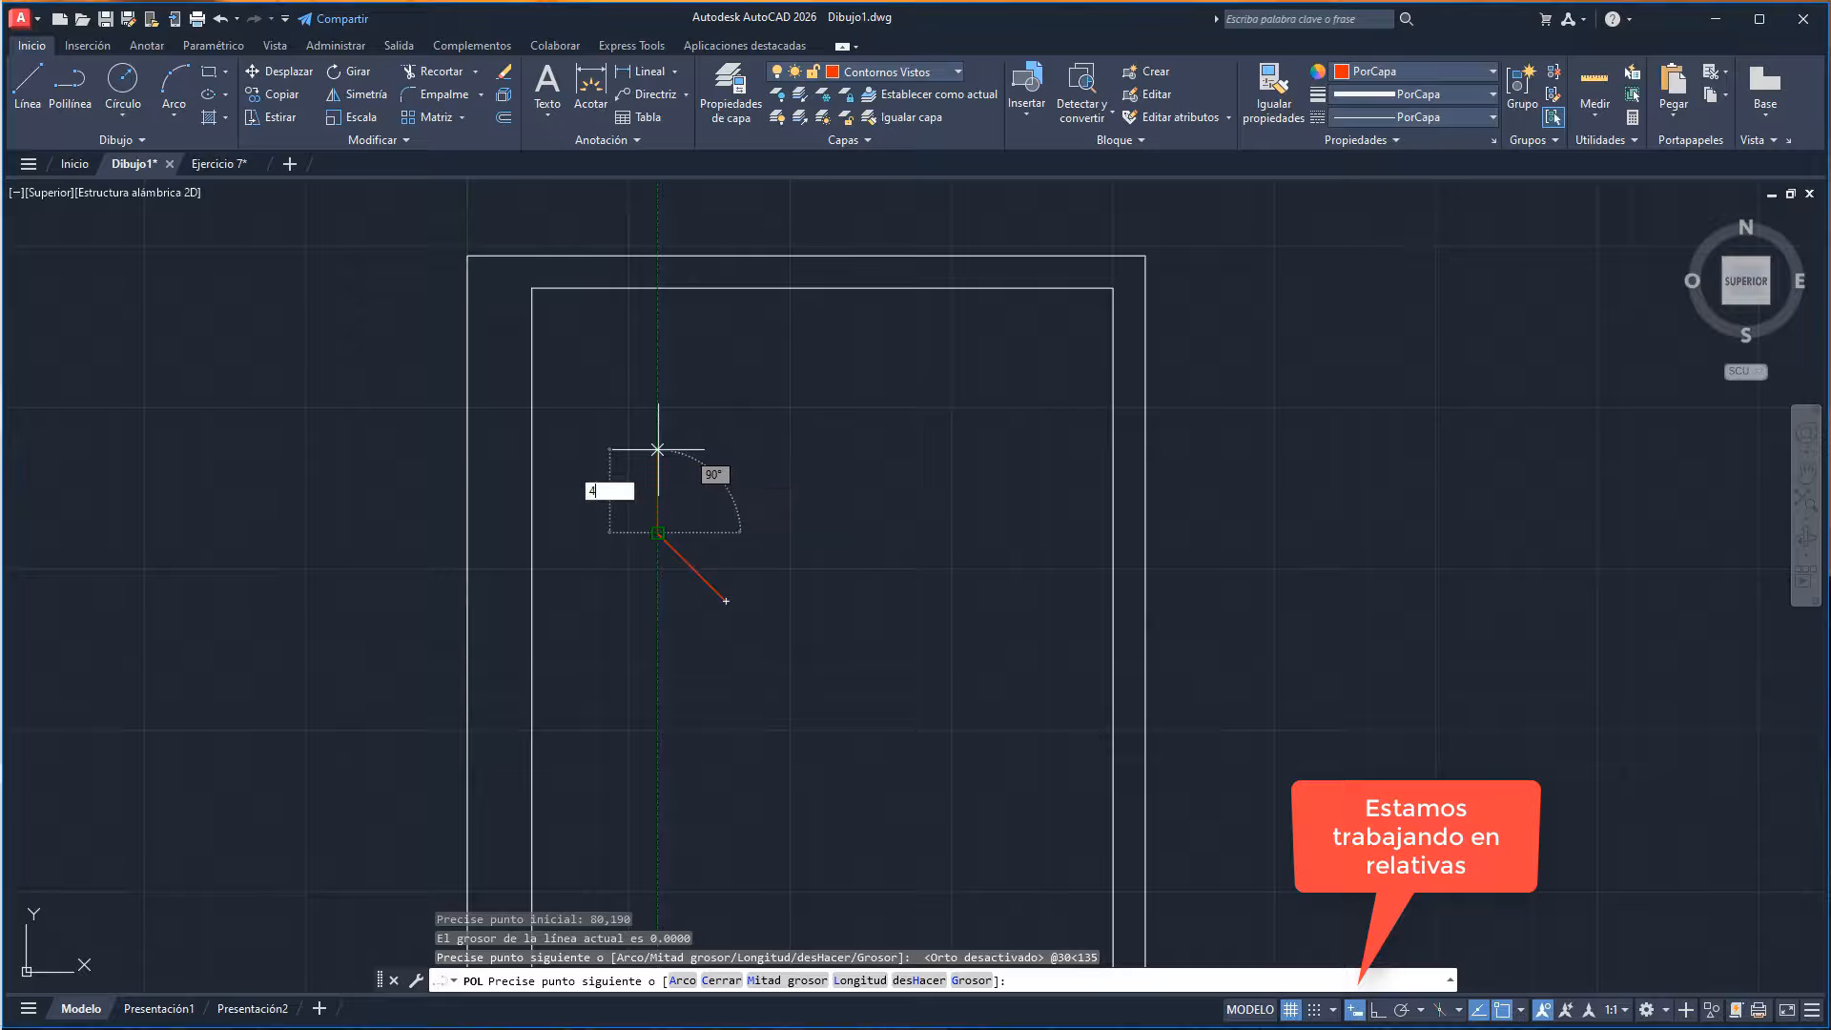
text(0)
key(Return)
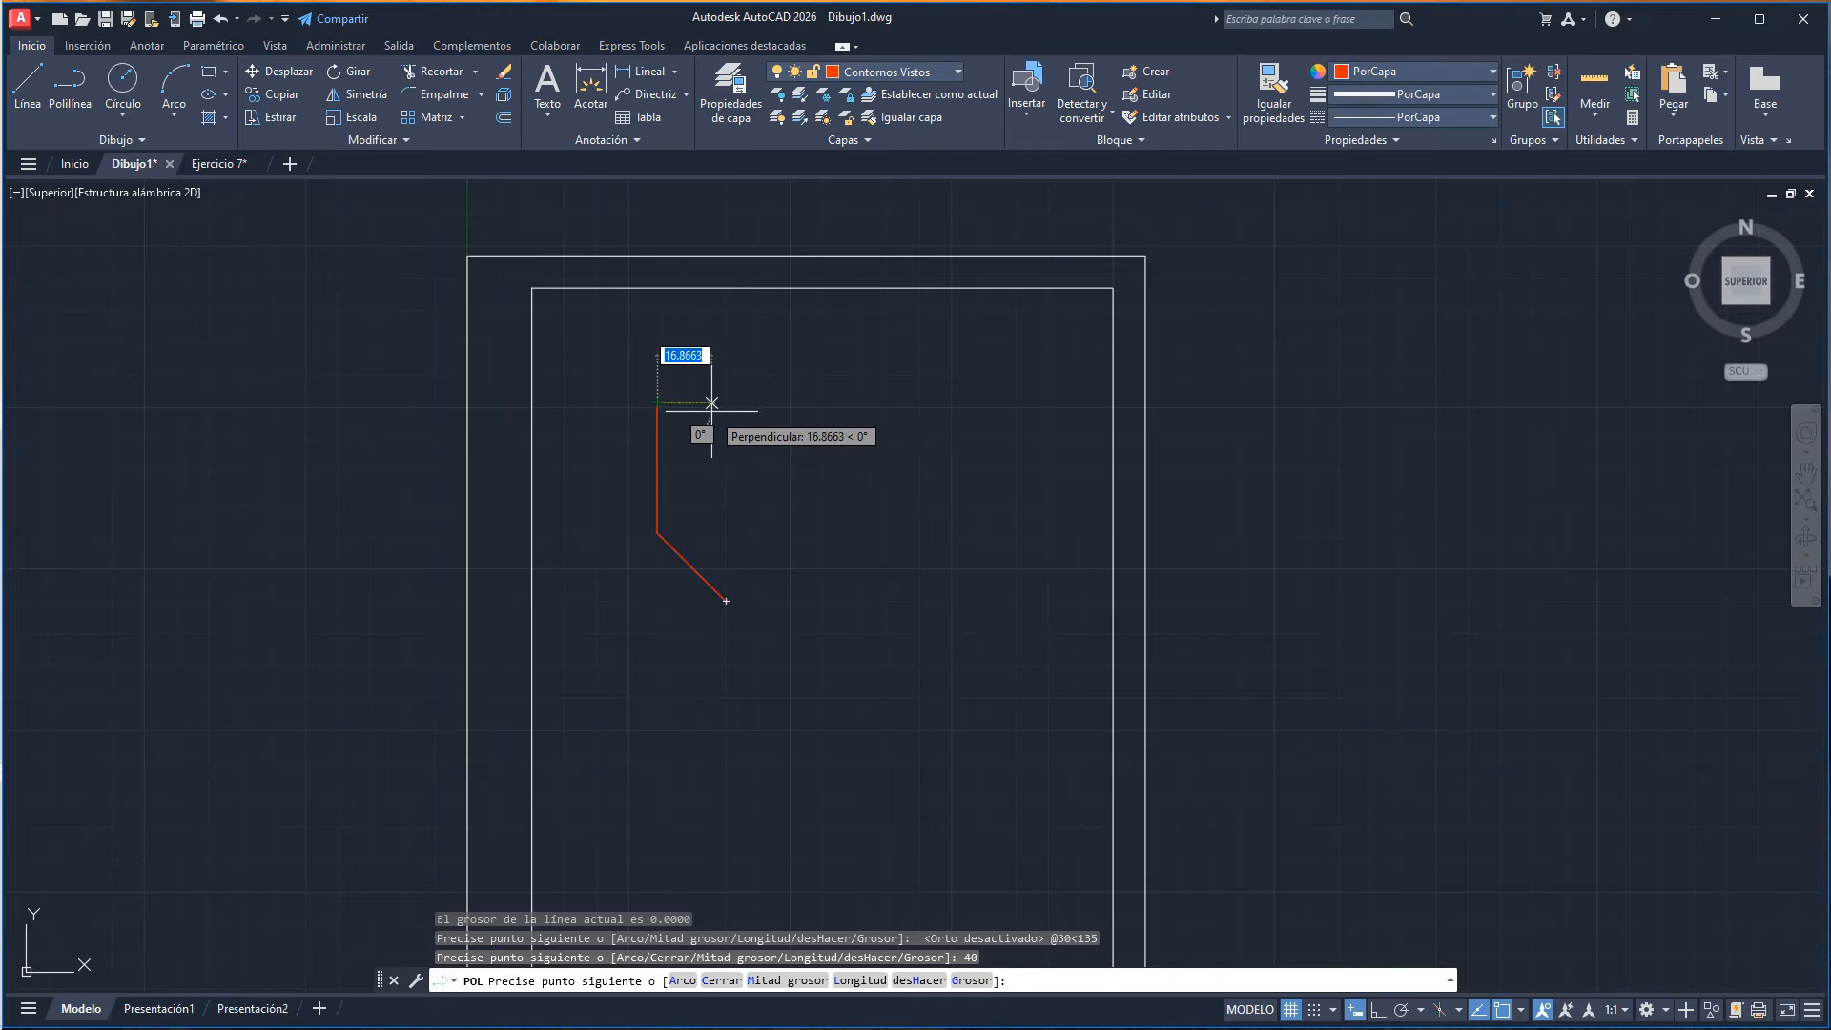
text(35)
key(Return)
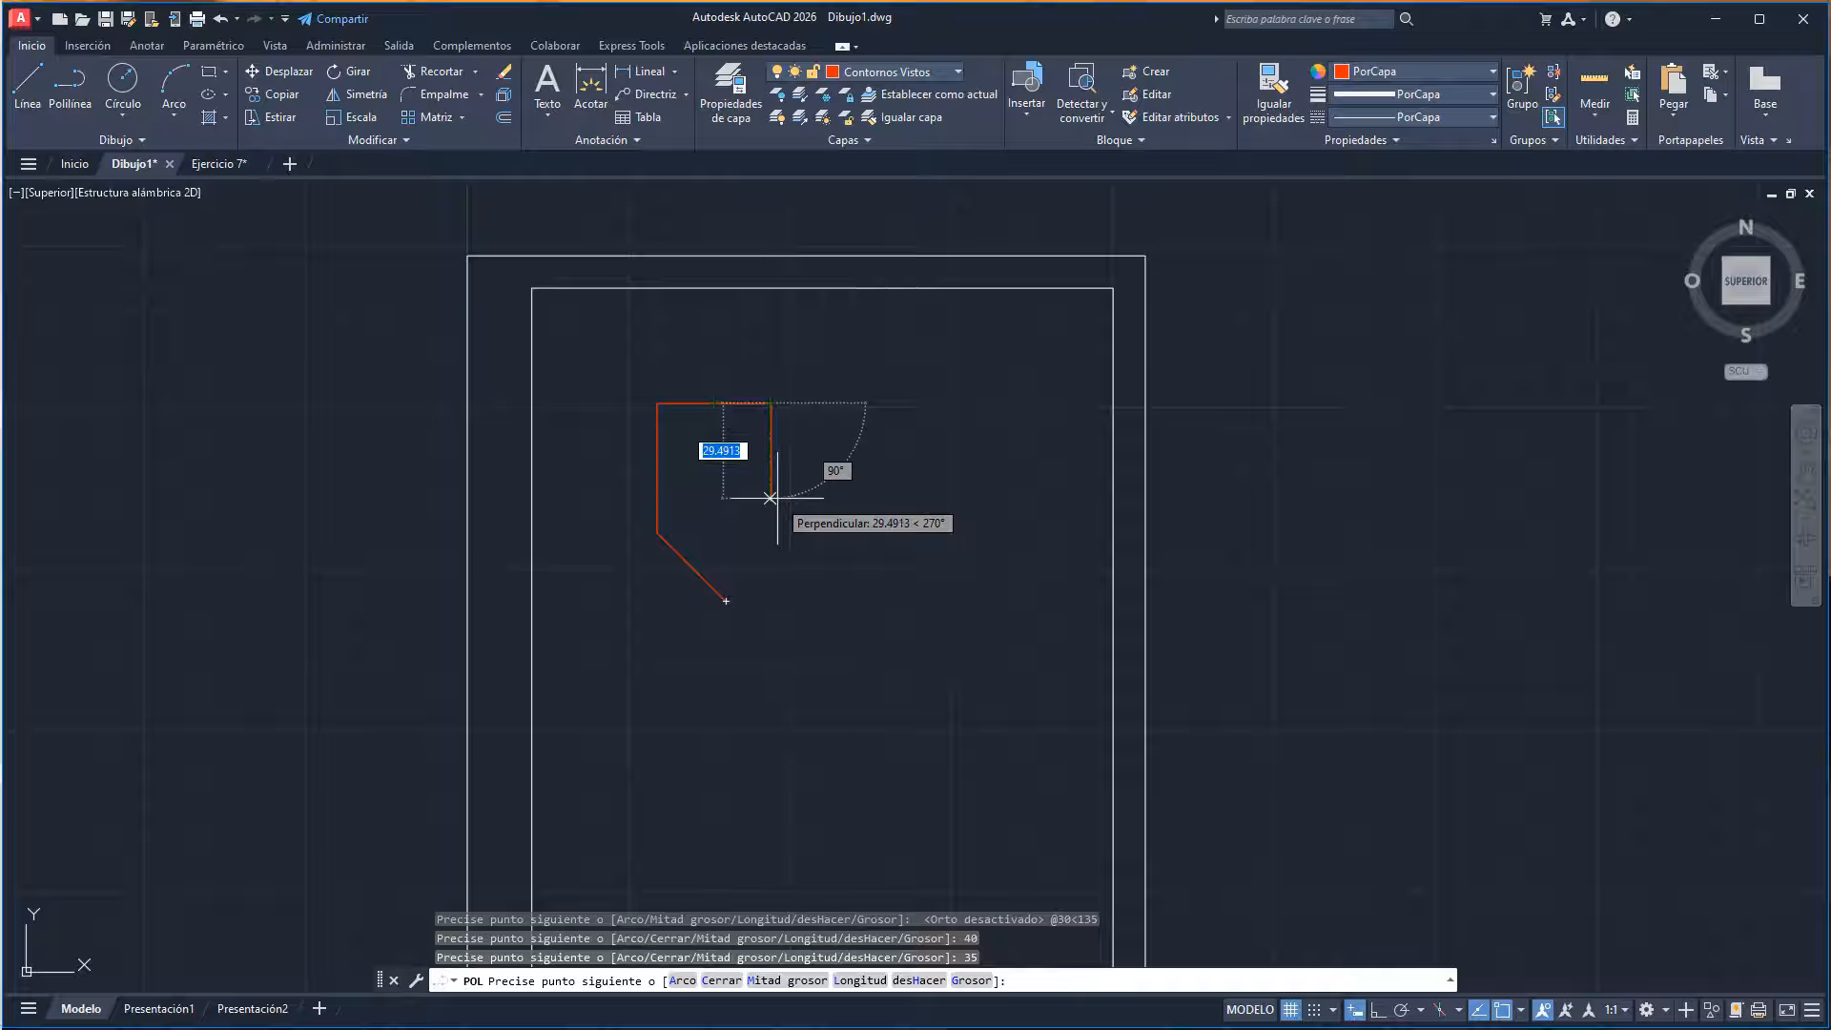
- Continue the polyline with the step-shaped notch: 30 down, 20 right, 15 up and 30 right
text(30)
key(Return)
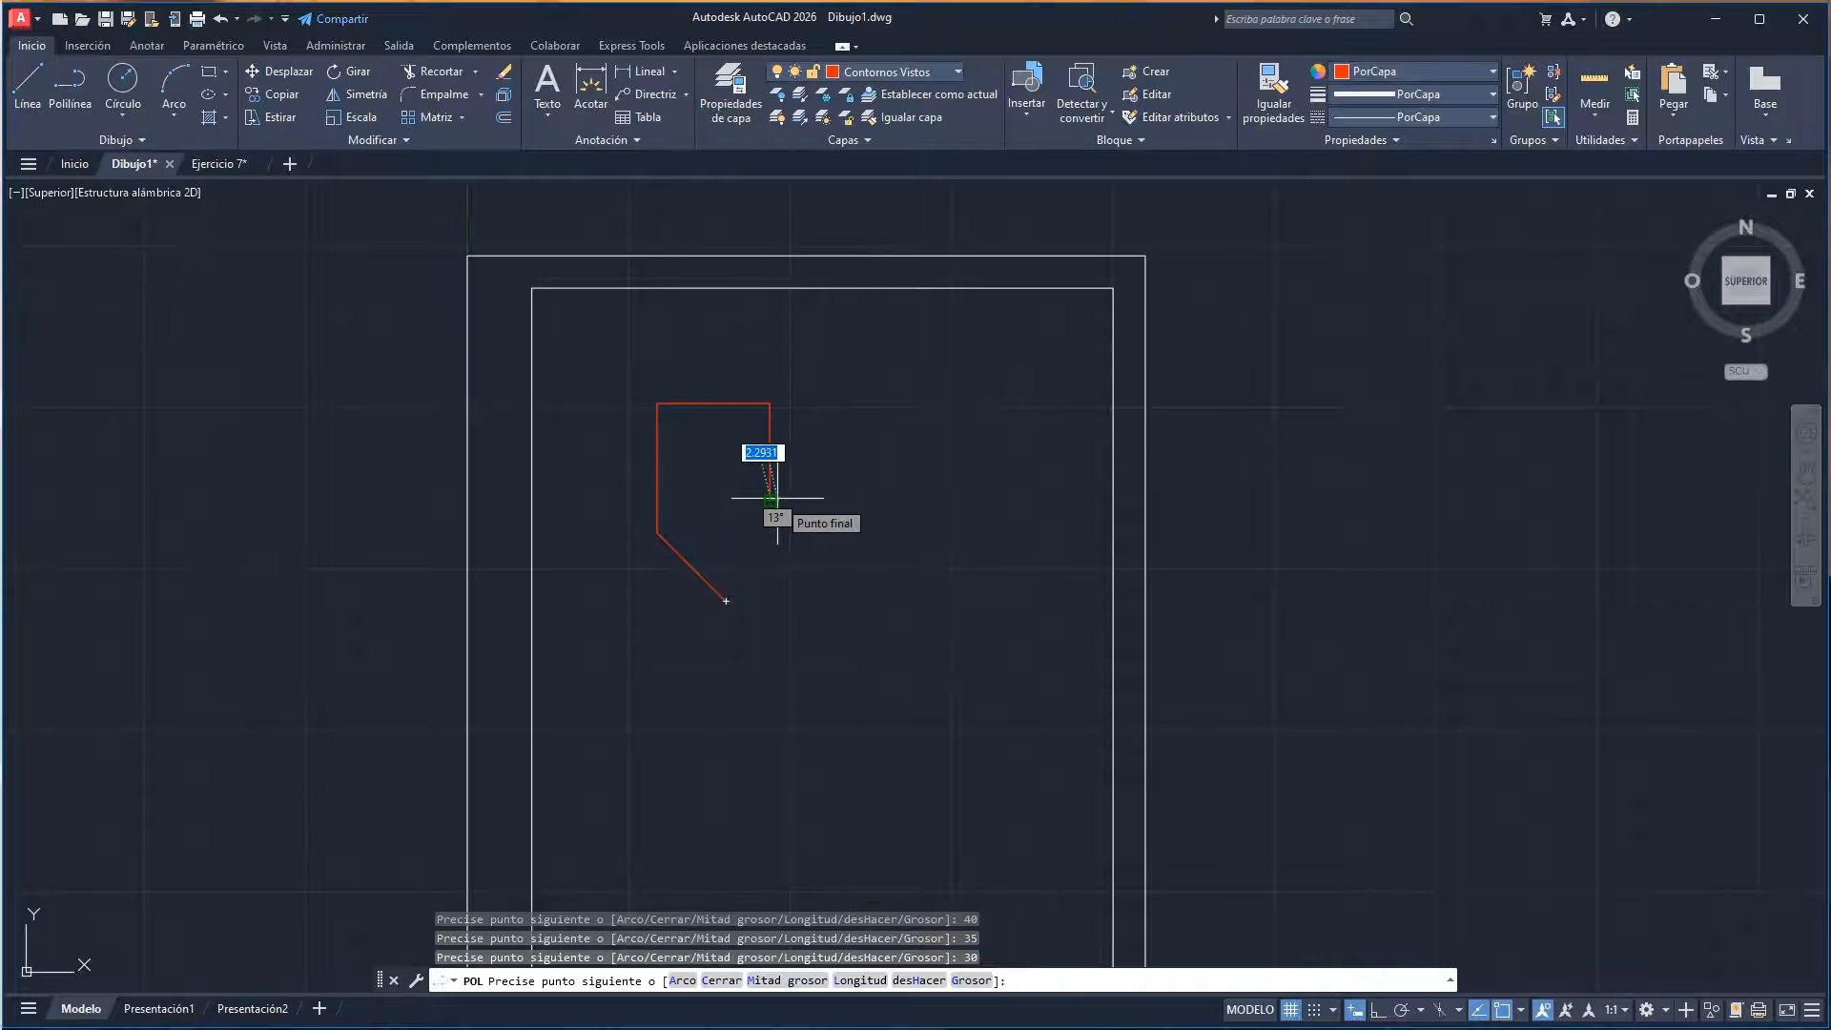
text(20)
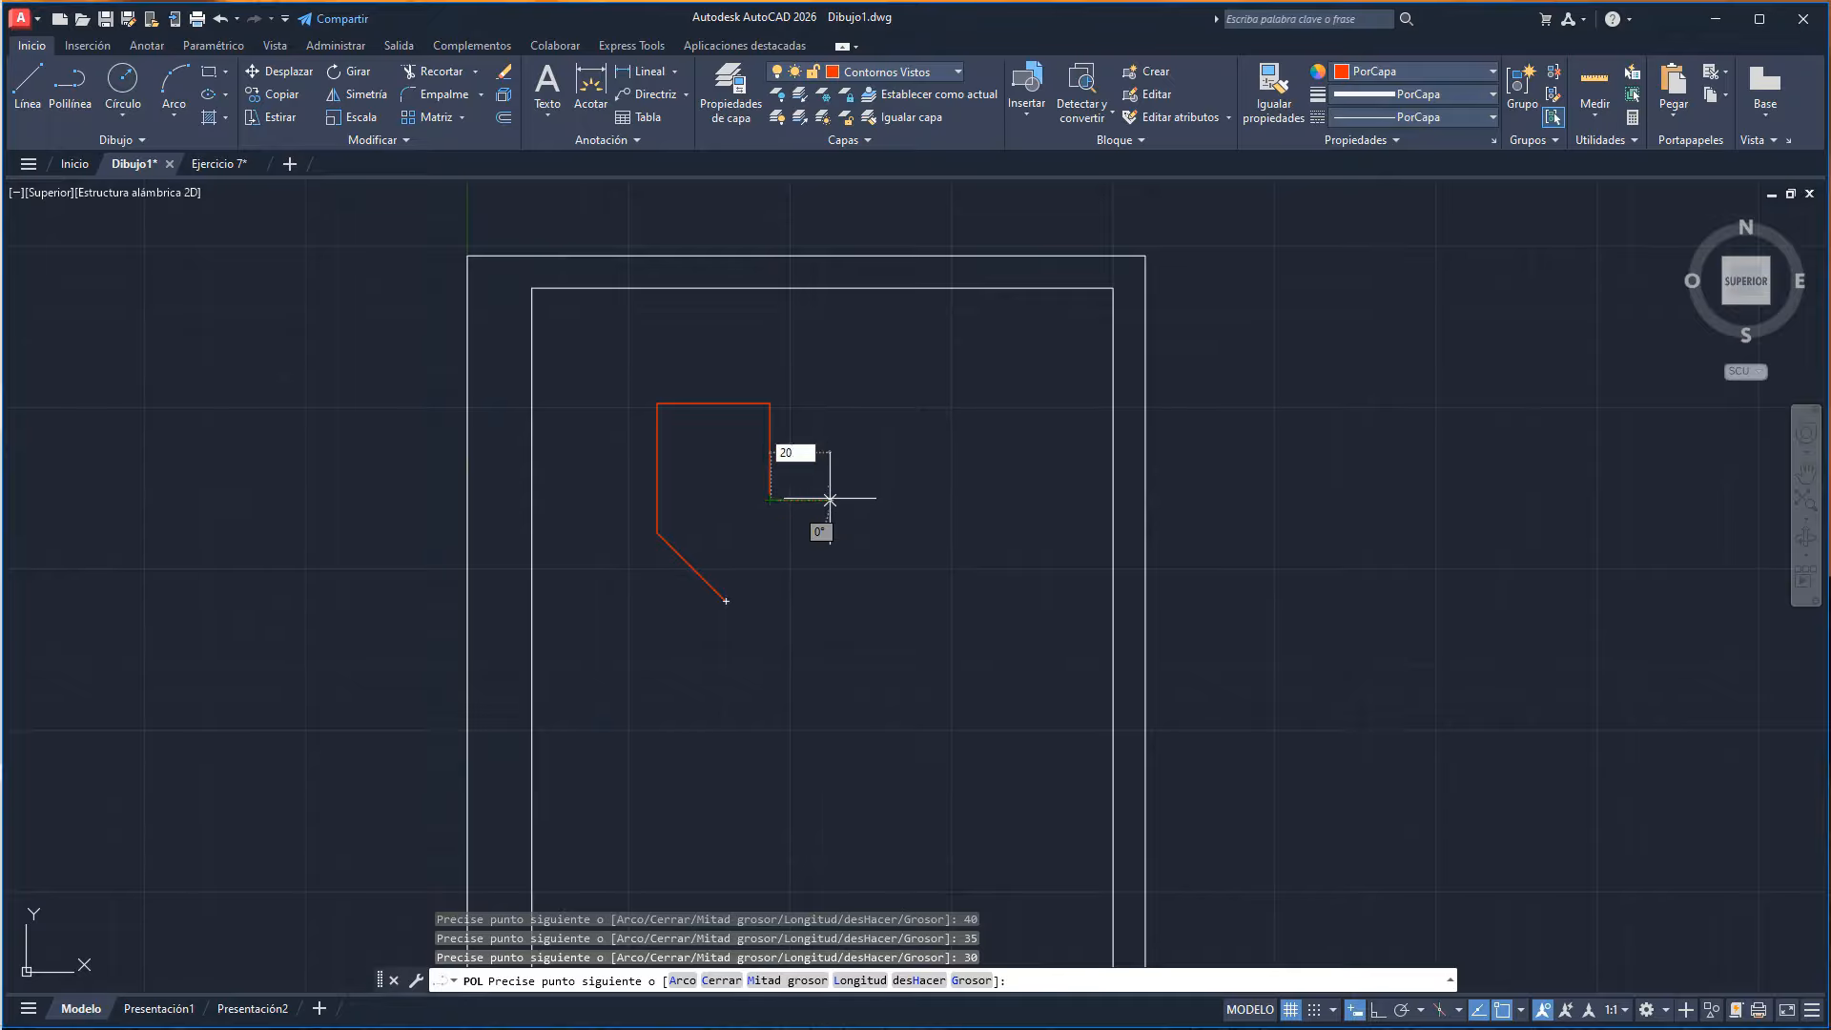
key(Return)
text(15)
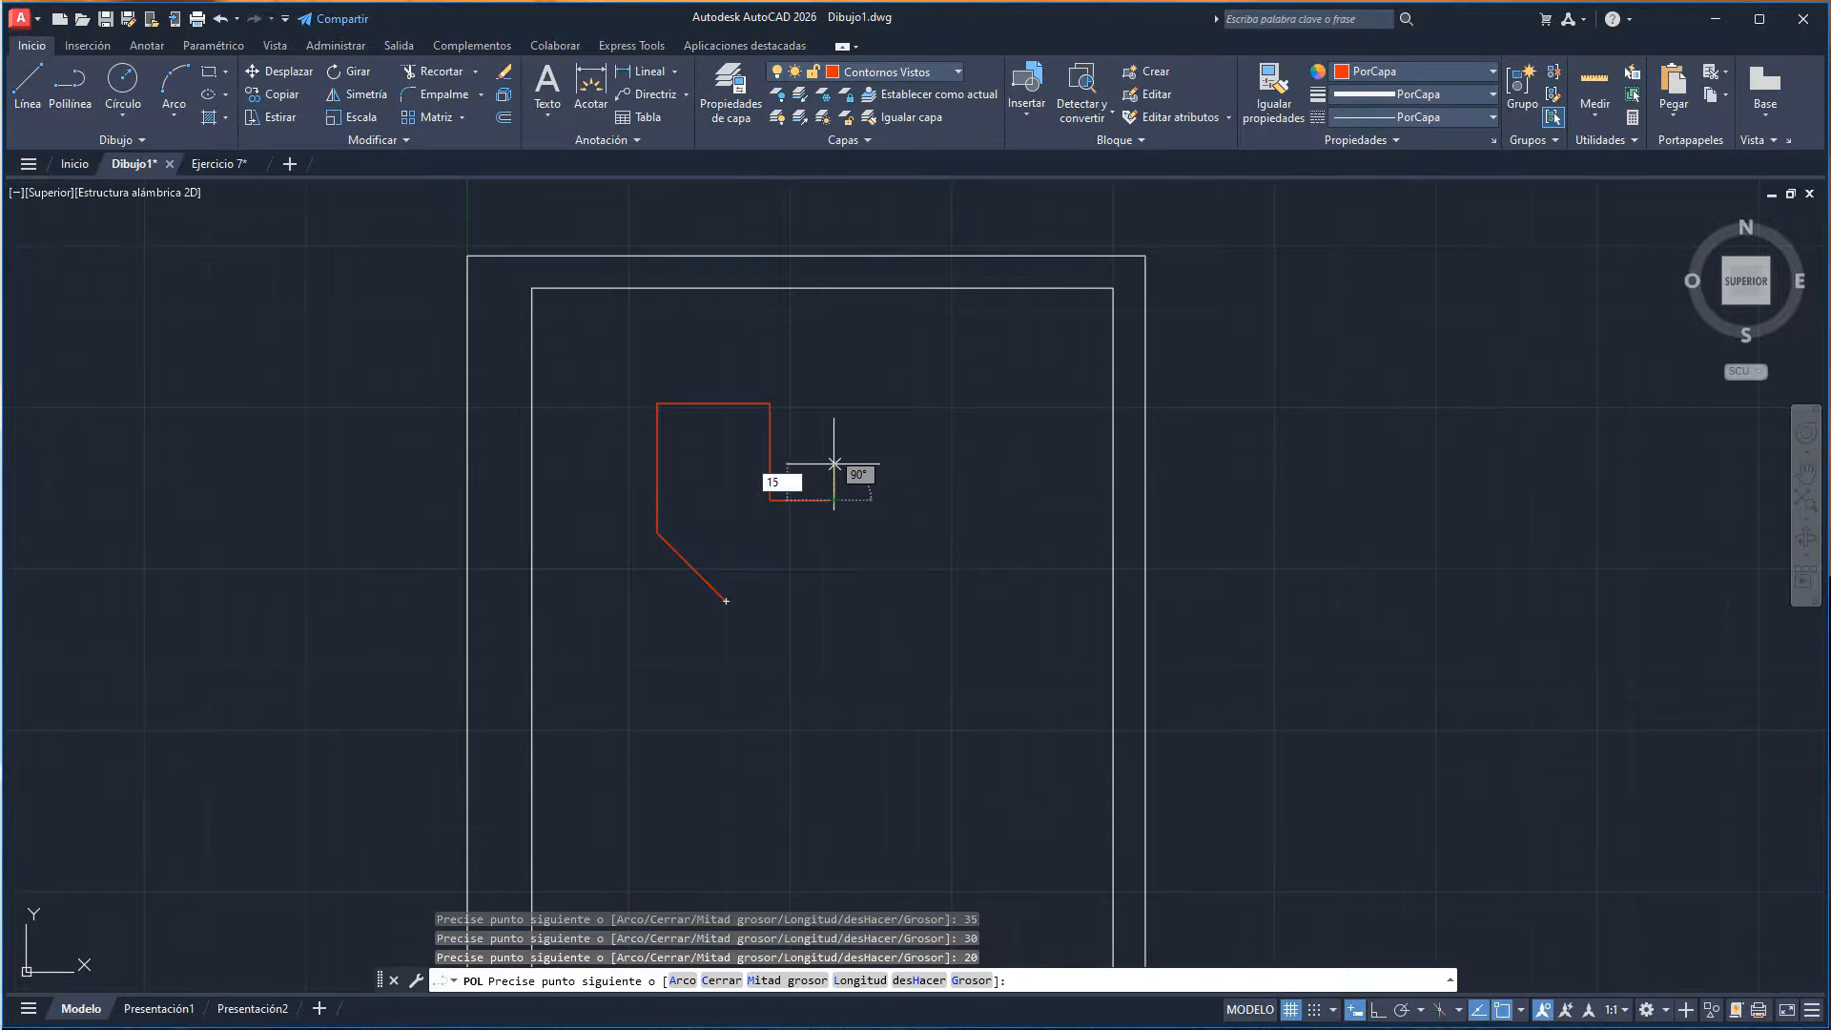
key(Return)
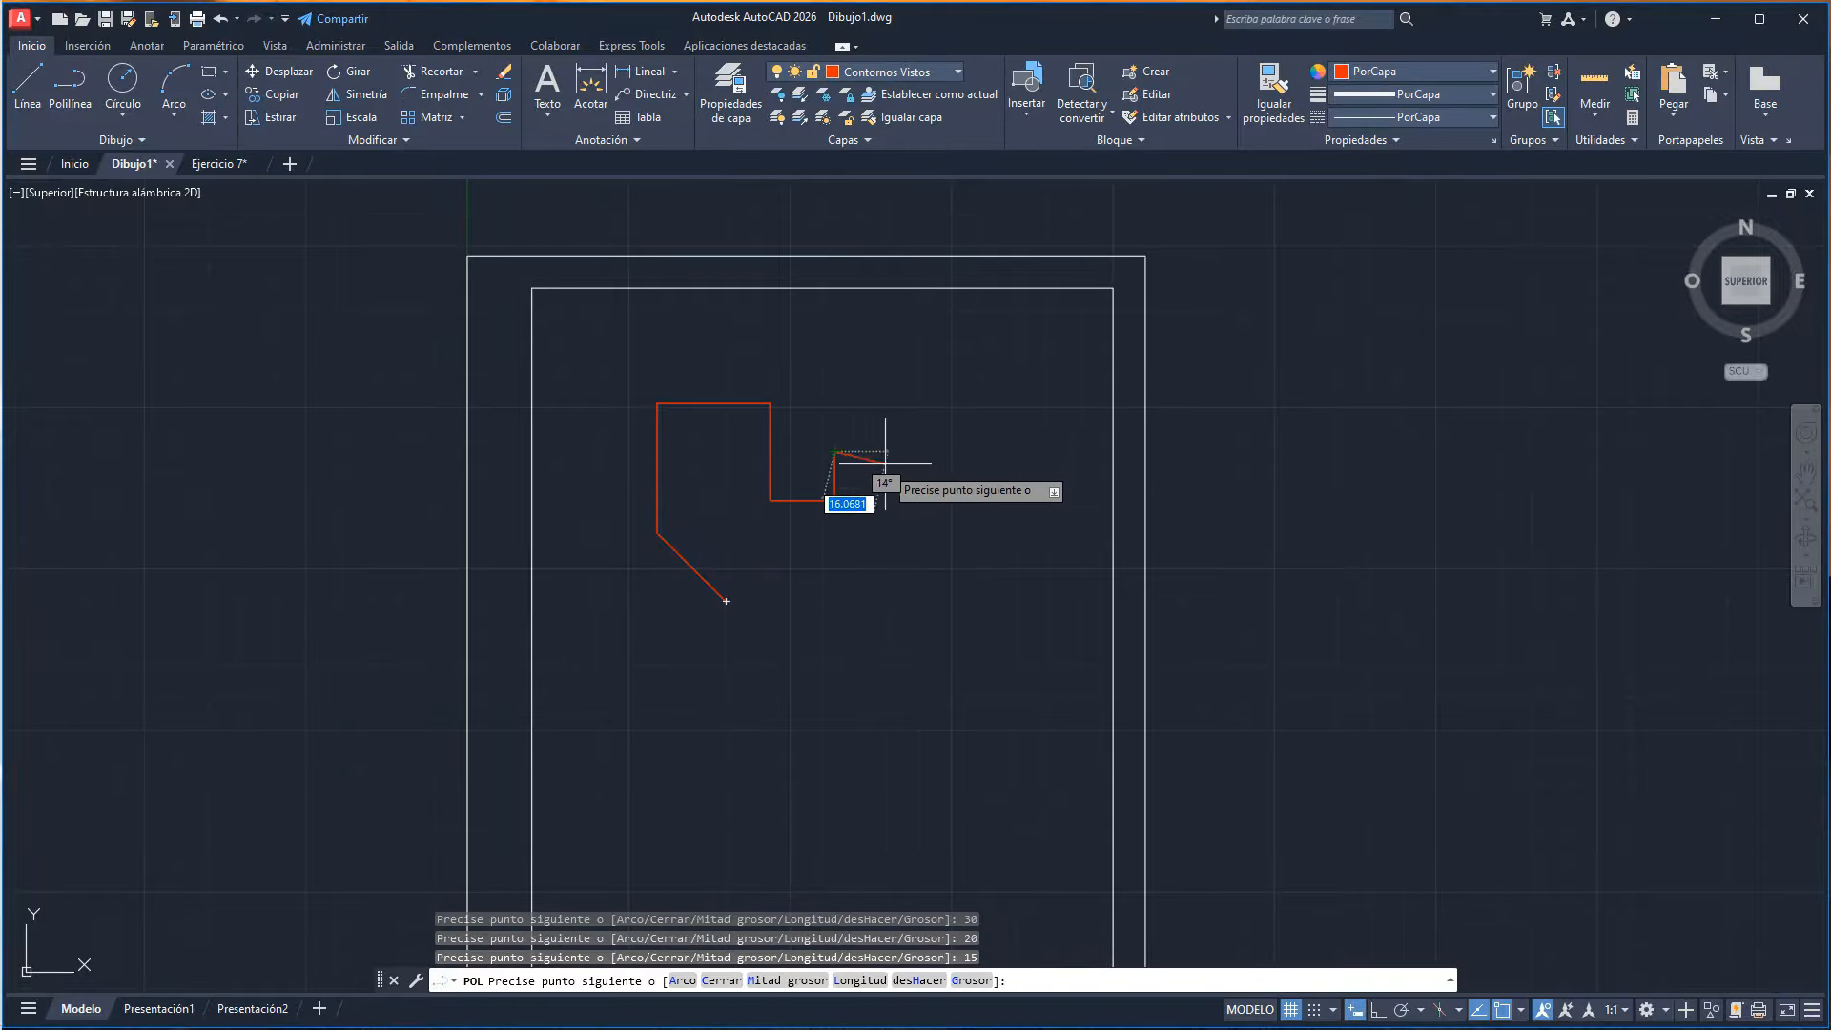
text(30)
key(Return)
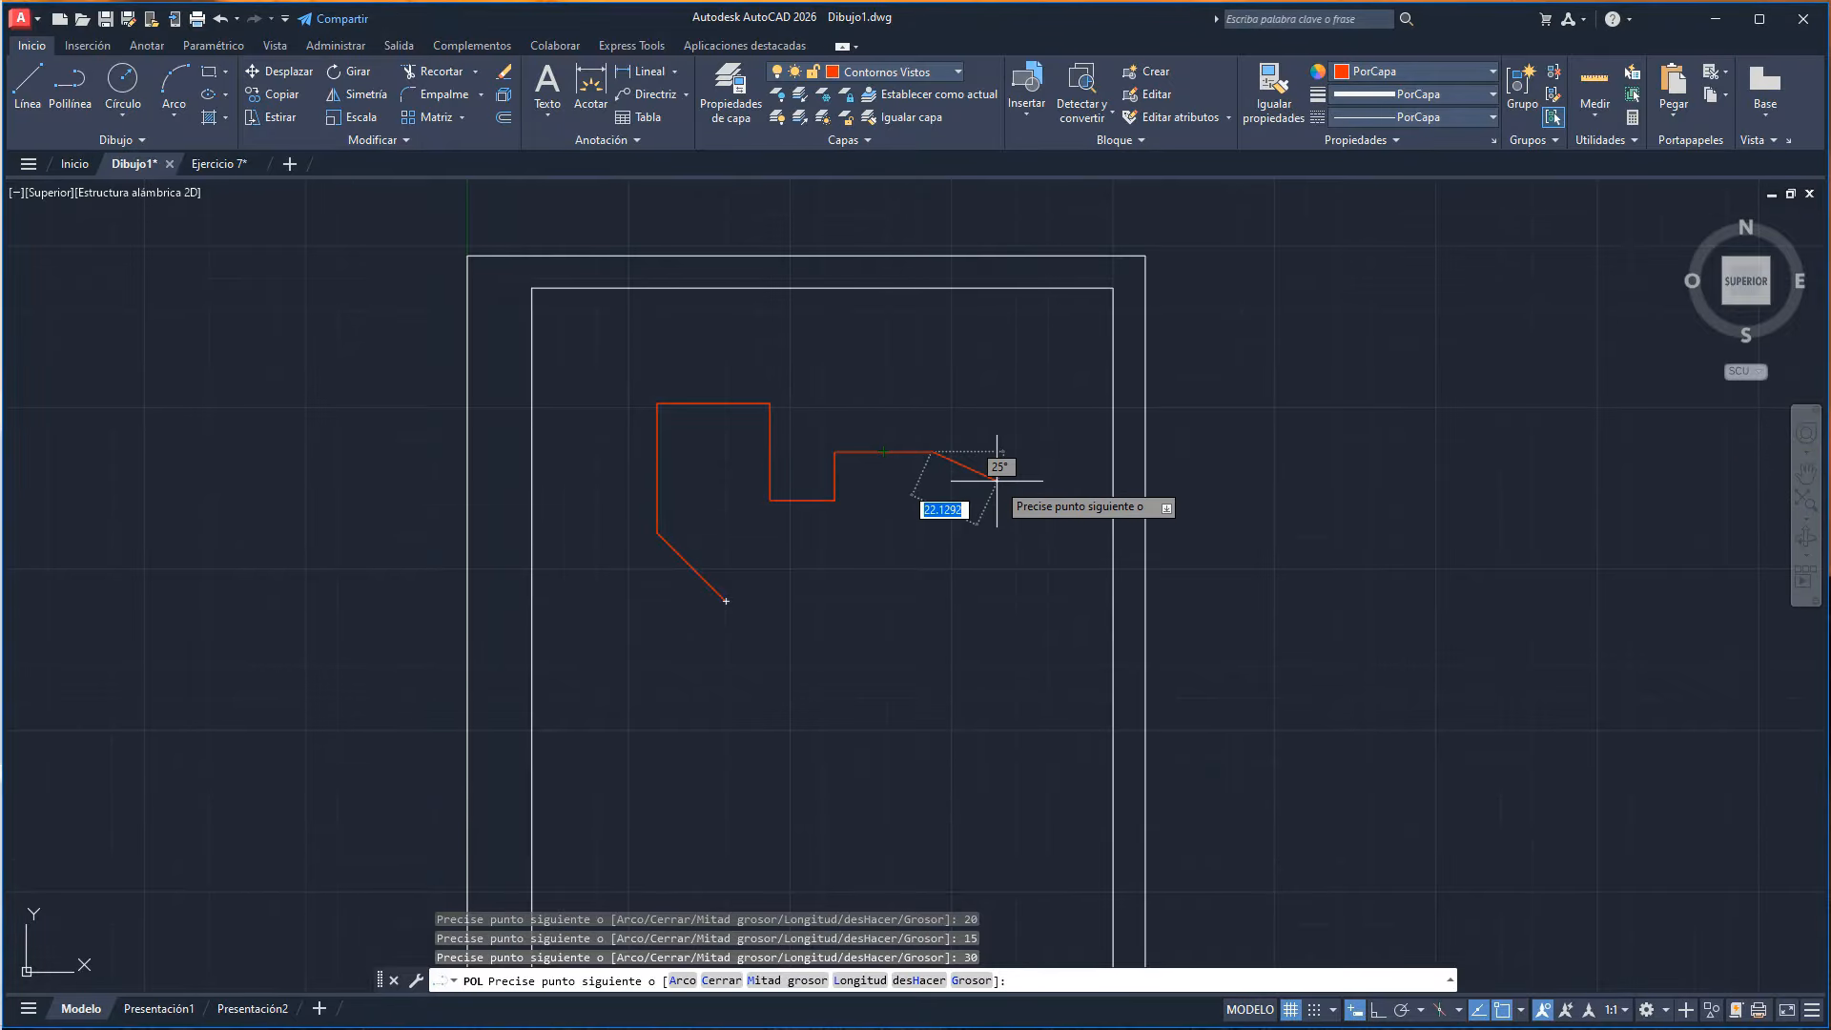
- Extend the polyline with a sloped segment 35 long at -30° and a vertical segment 20 downward
text(35)
key(Tab)
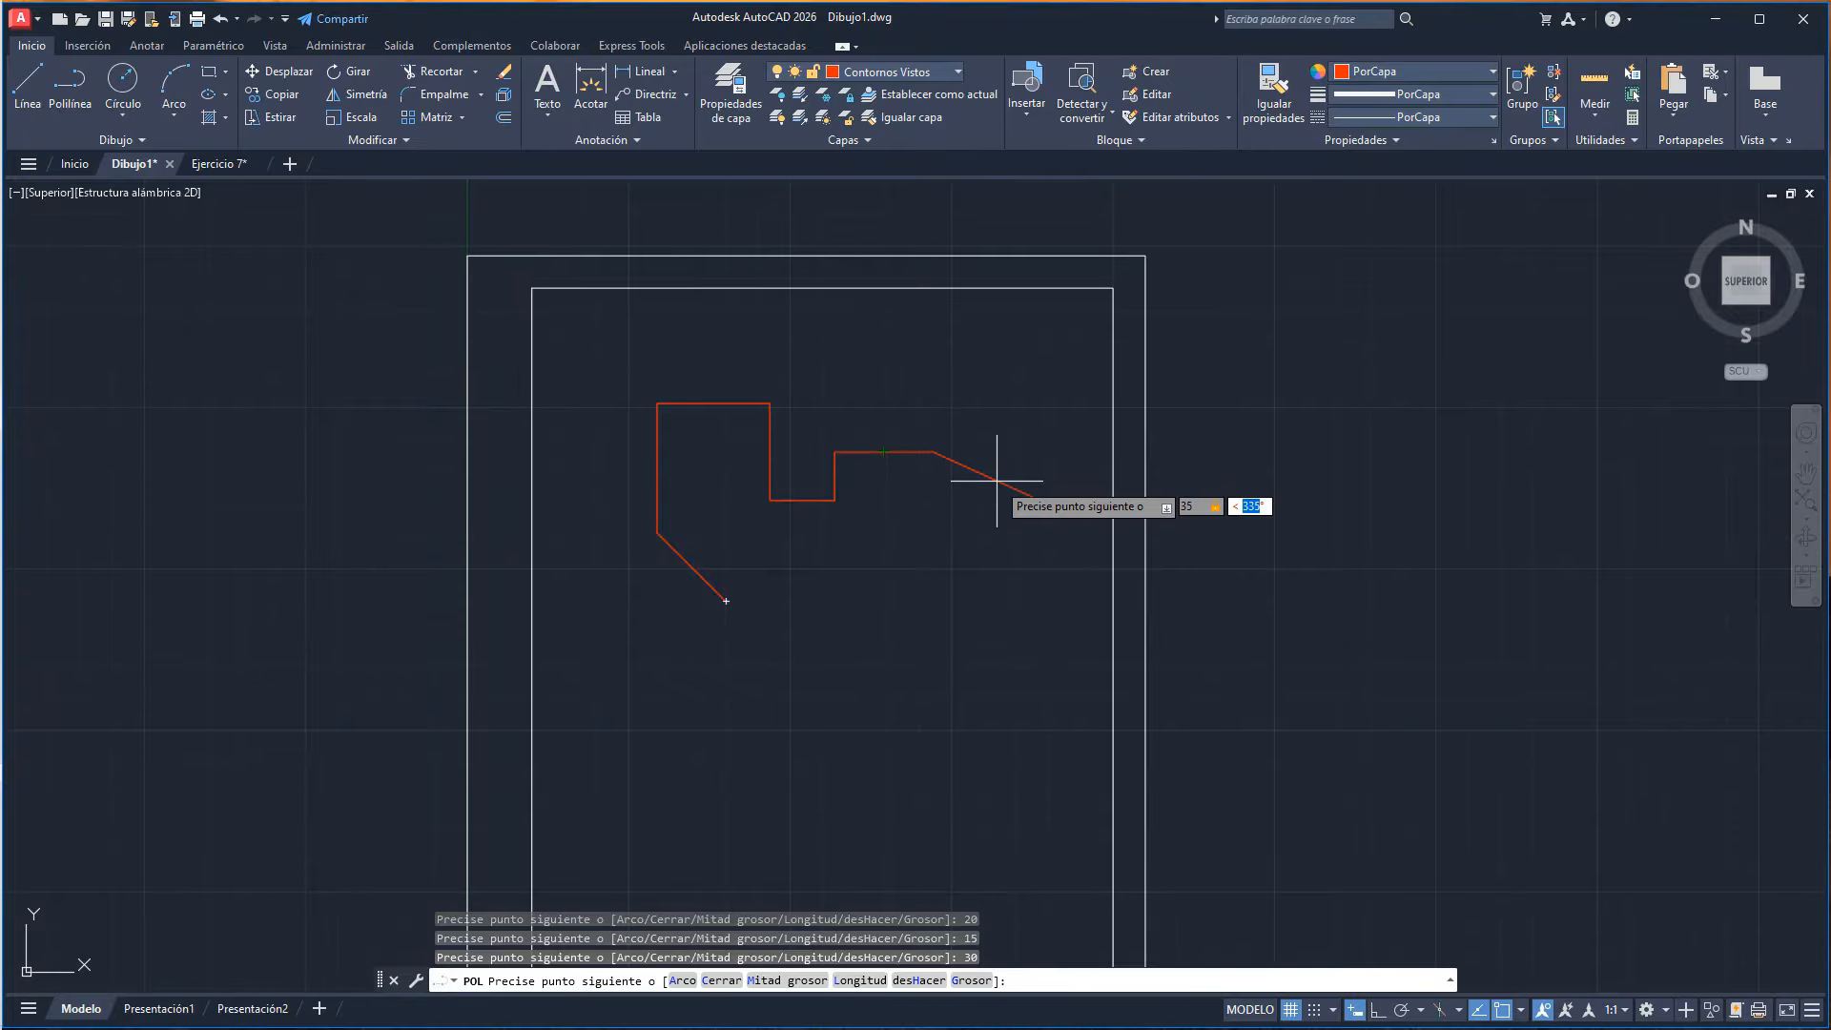
text(-30)
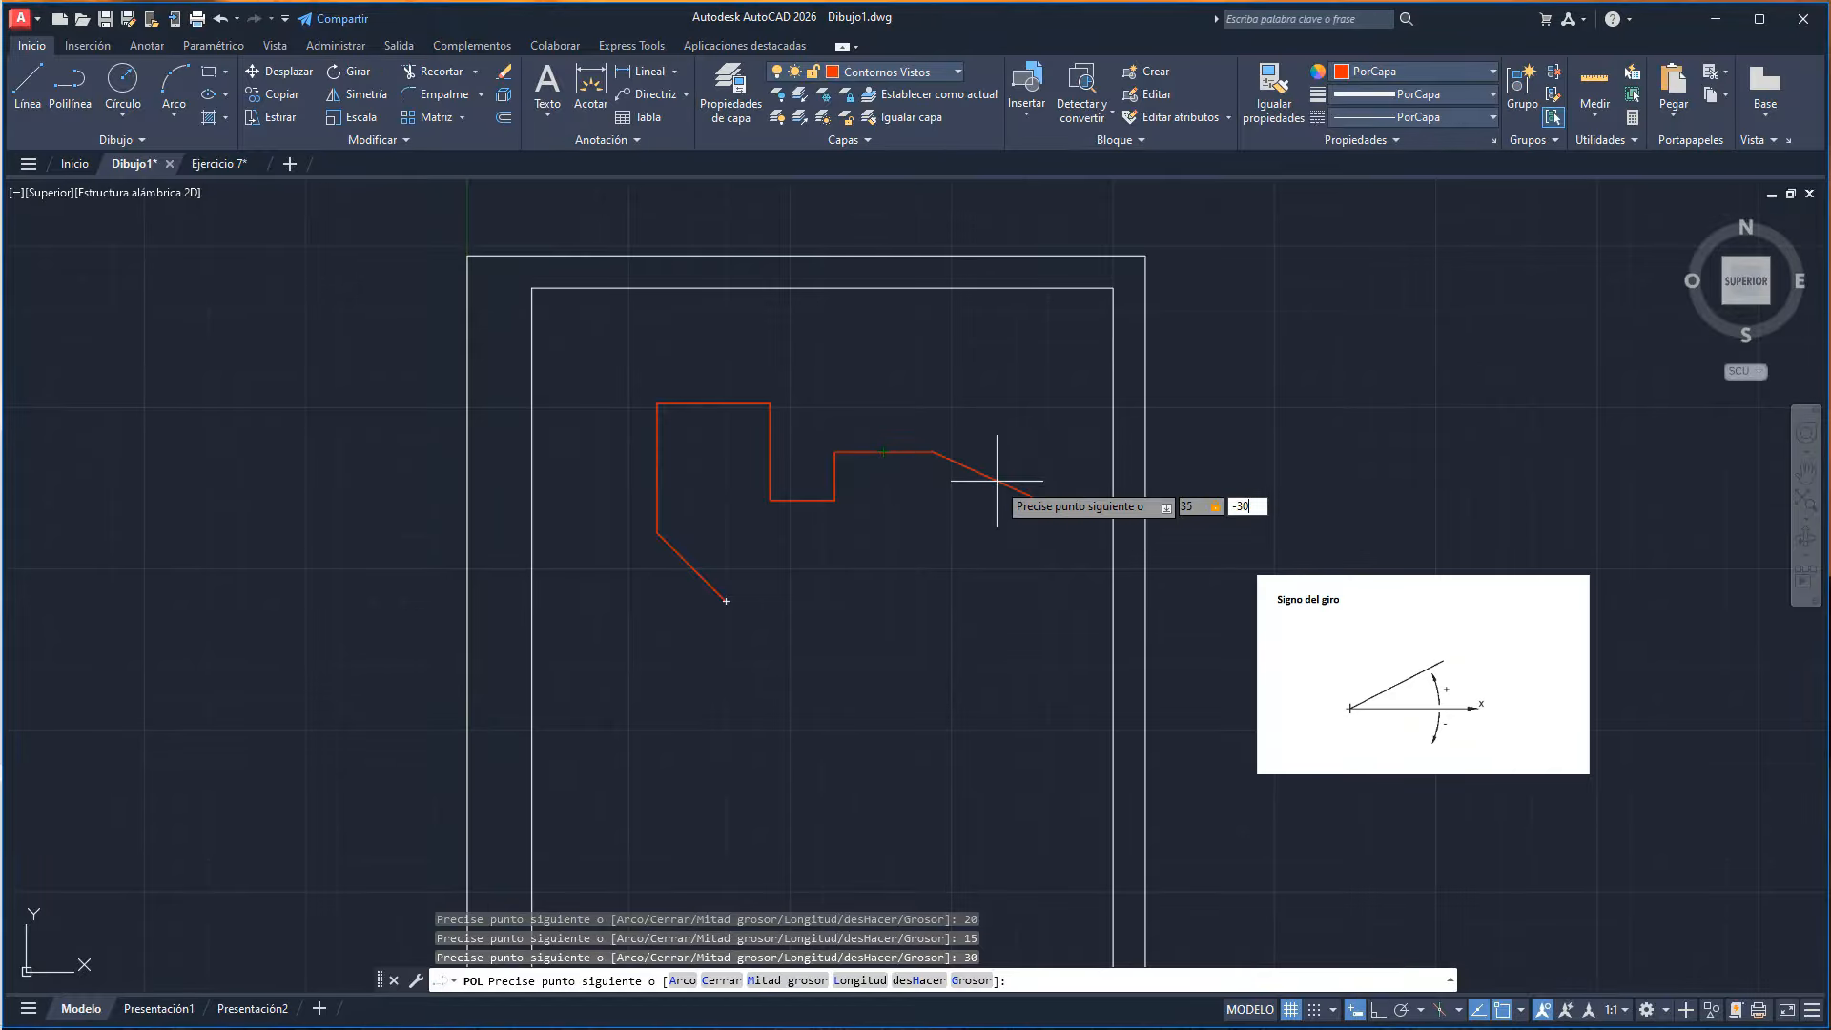
key(Return)
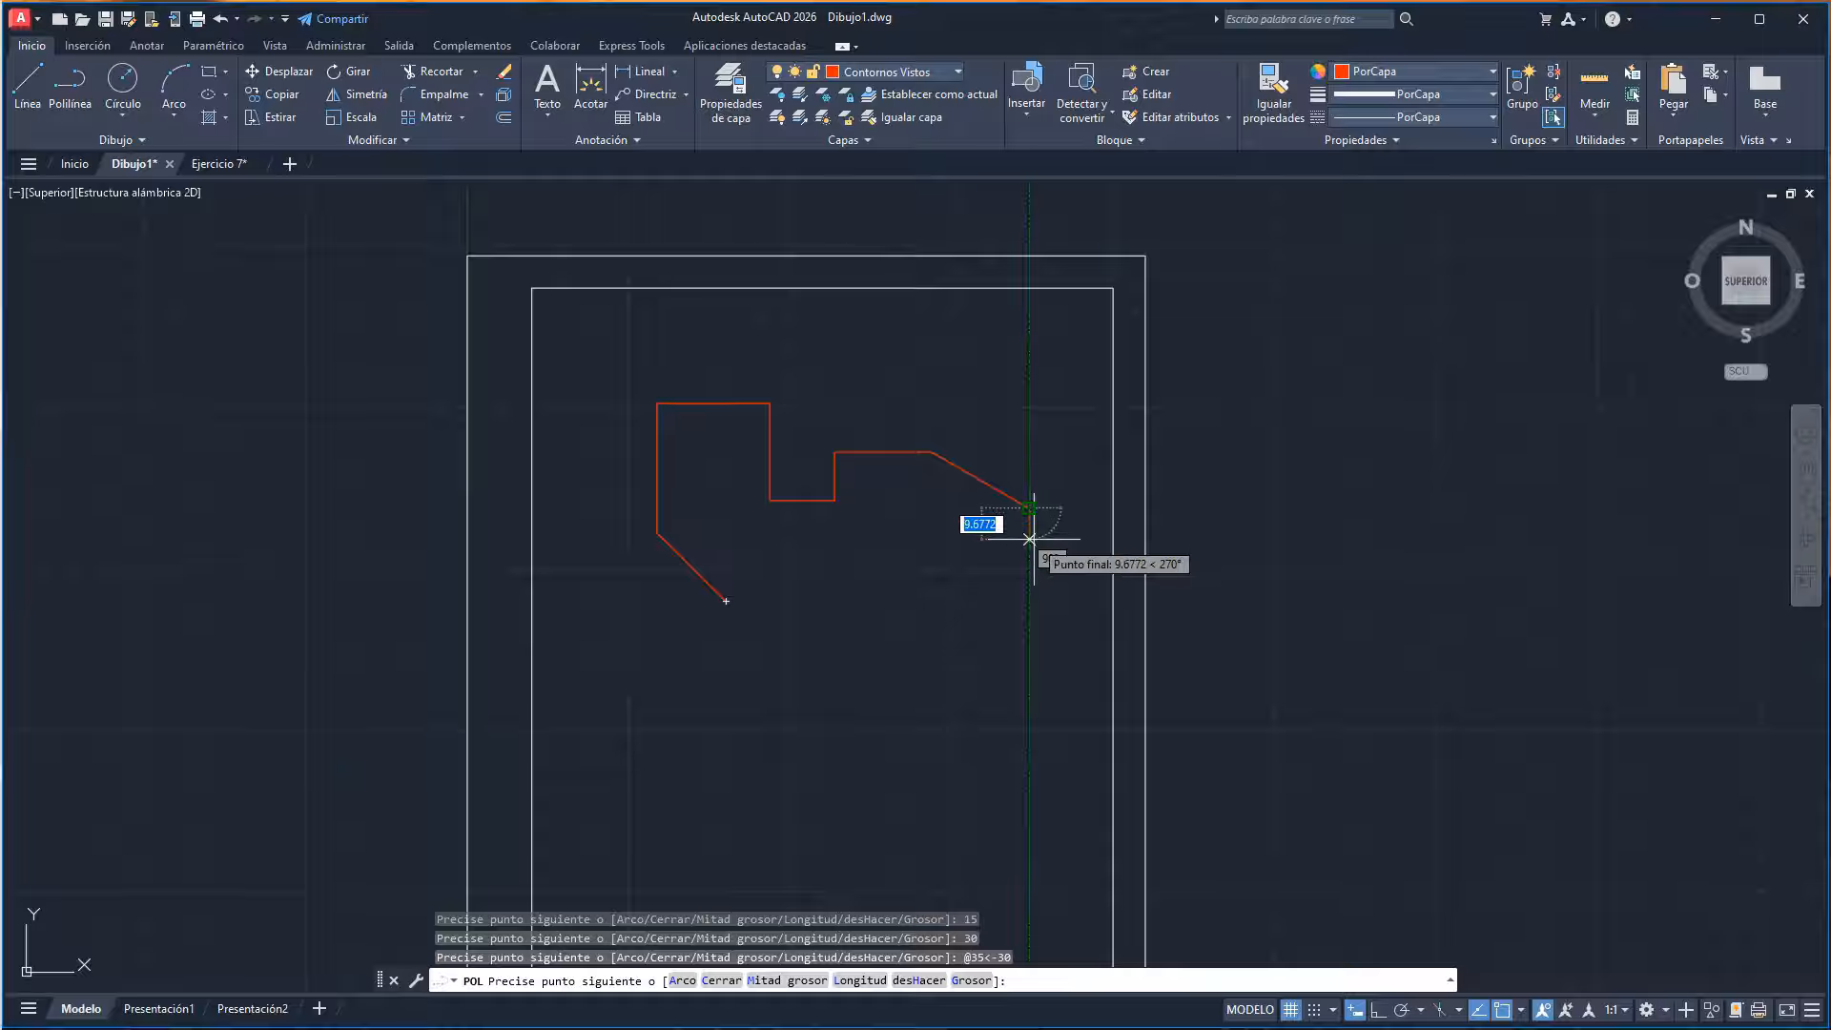
text(20)
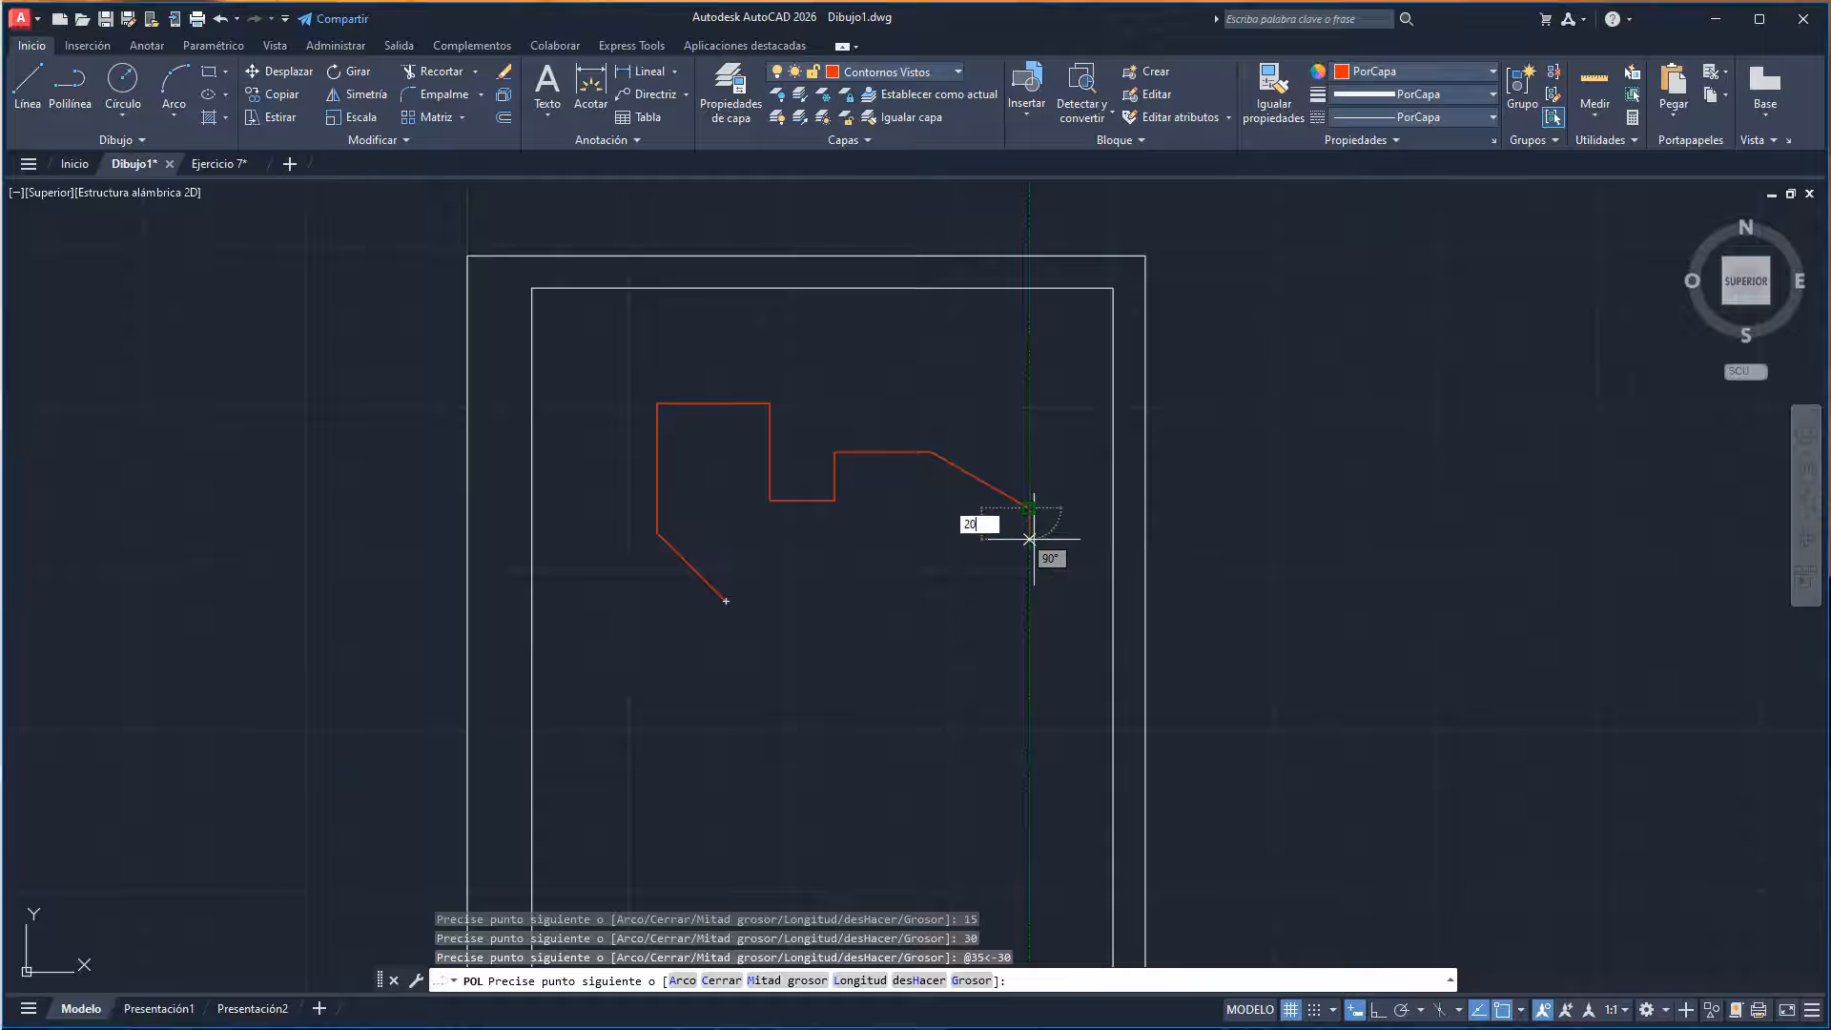
key(Return)
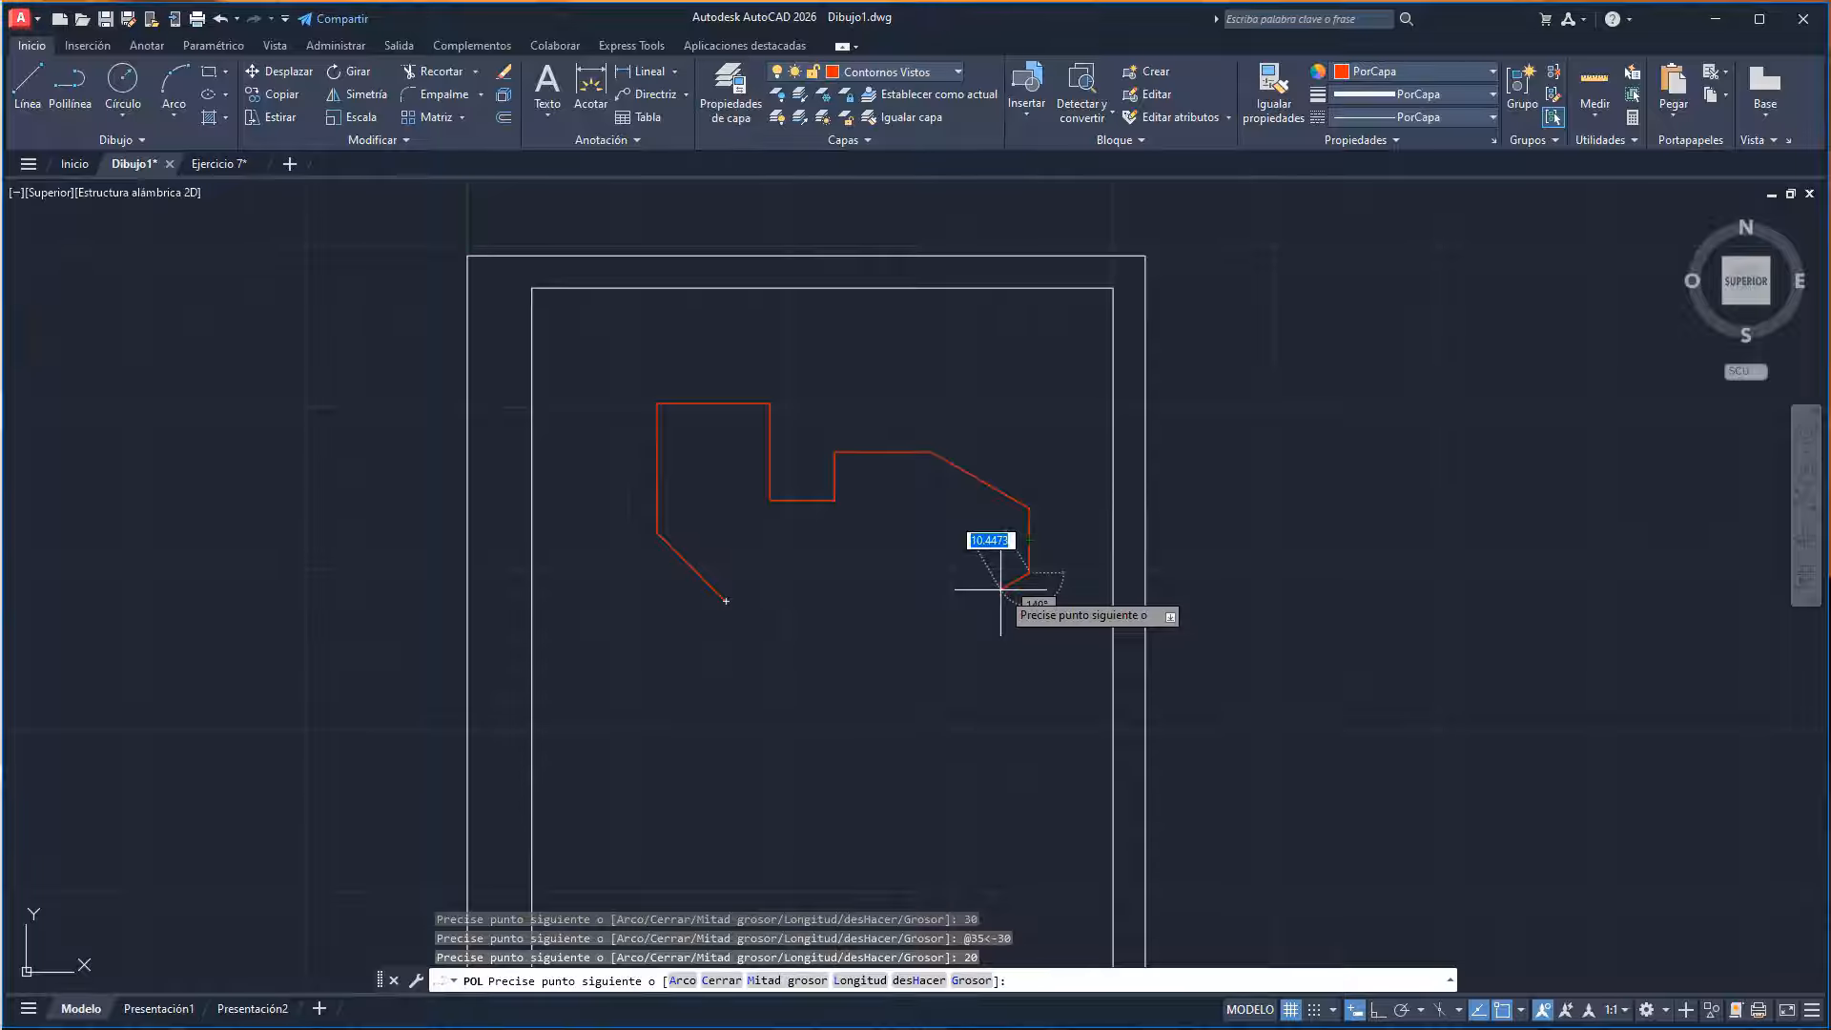
- Draw a start-center-angle arc from the polyline's lower right end, with its center 20 to the left and an included angle of -90°
click(175, 112)
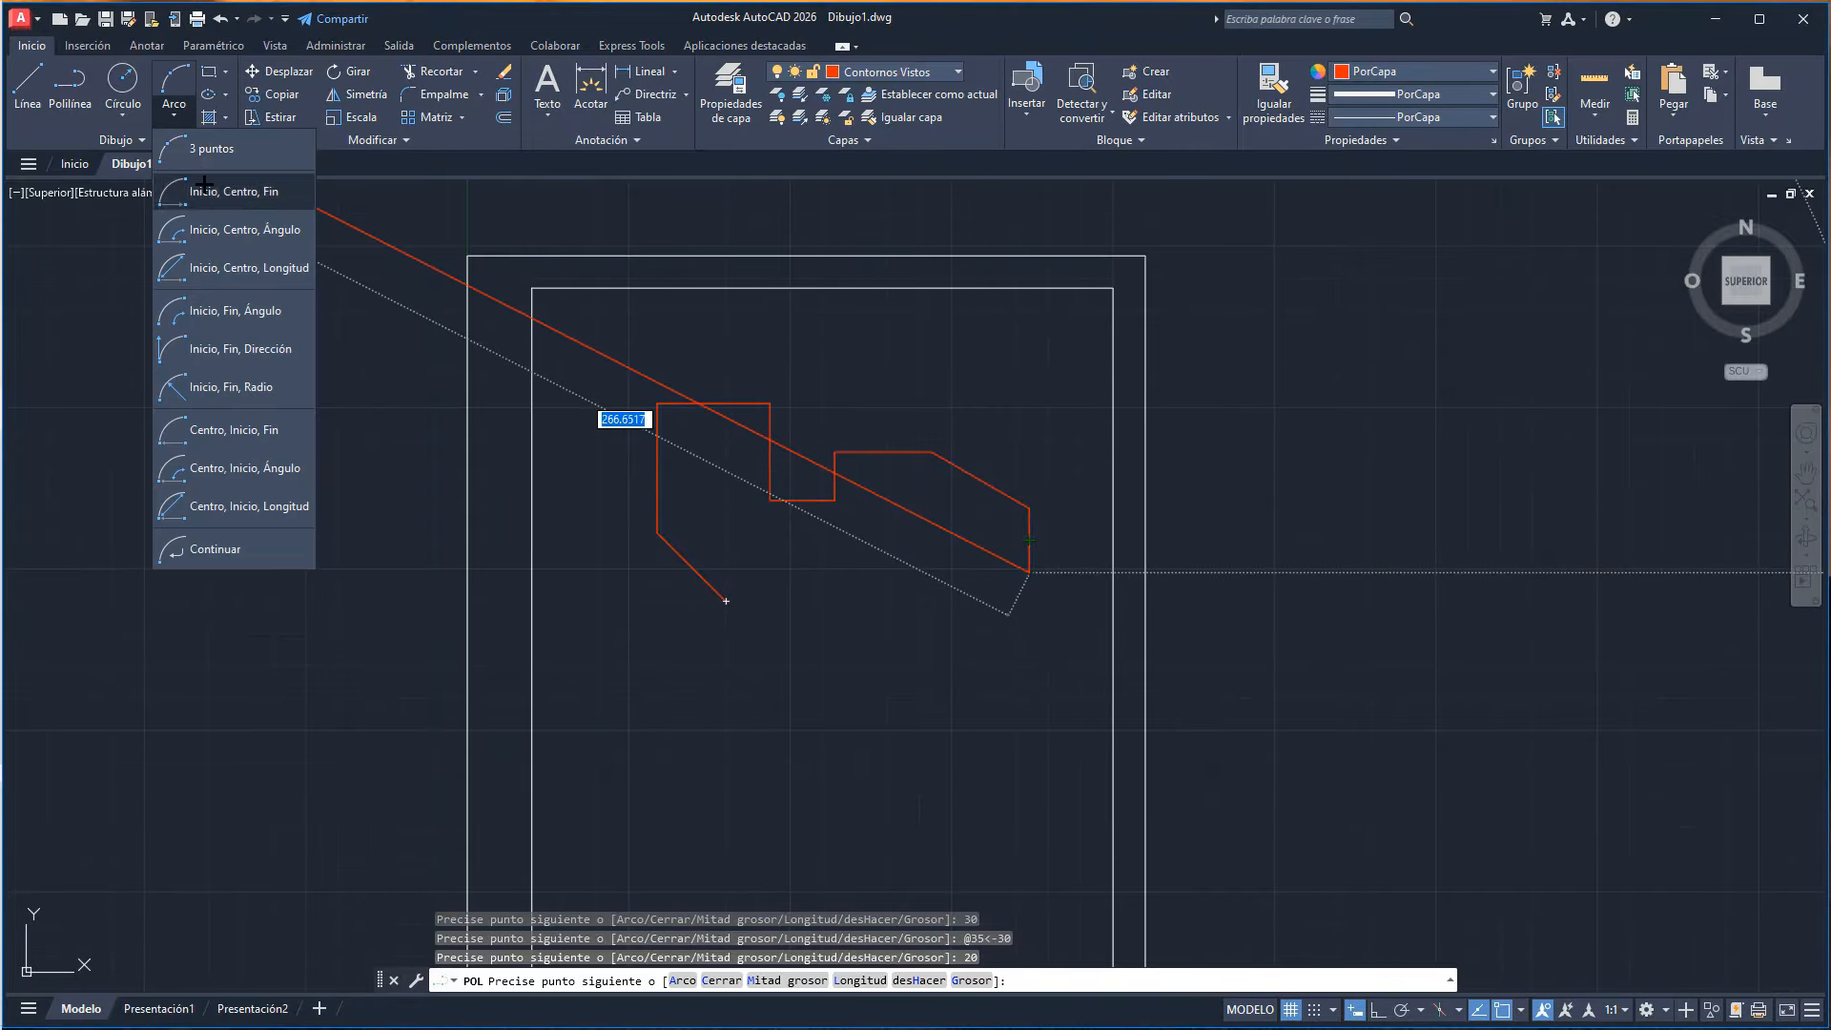
click(213, 231)
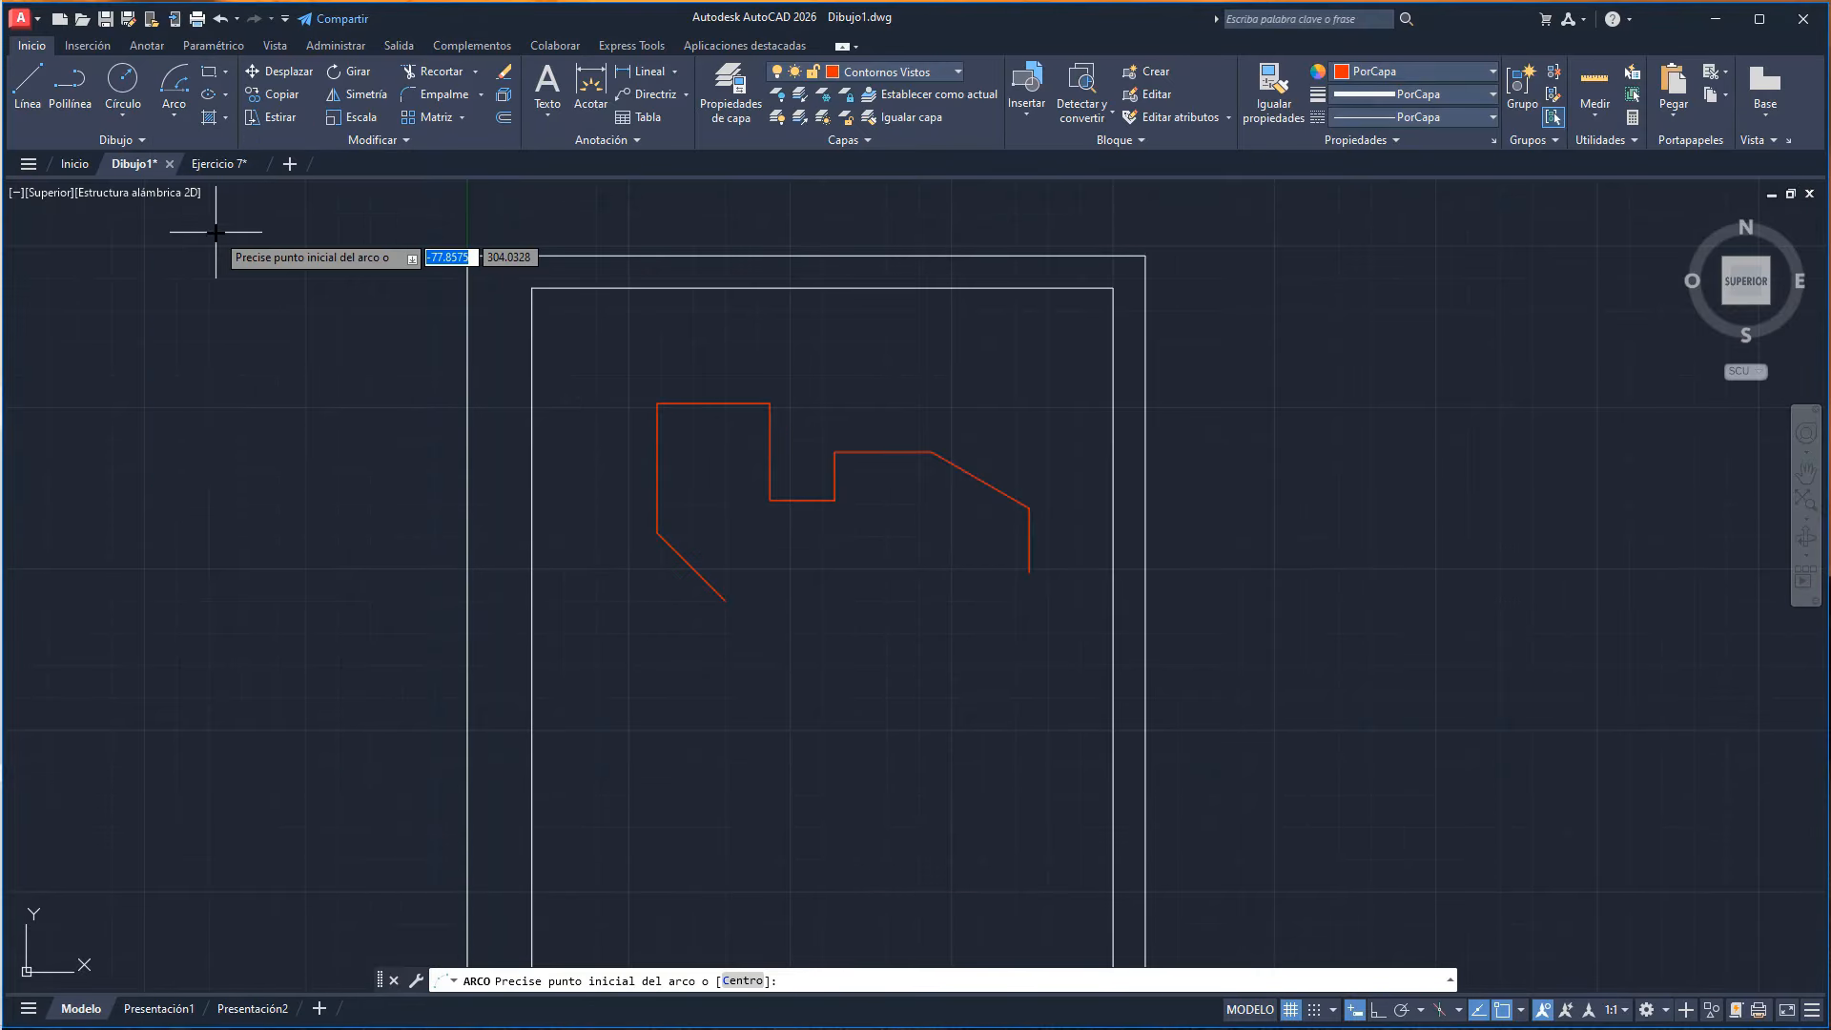
click(1029, 572)
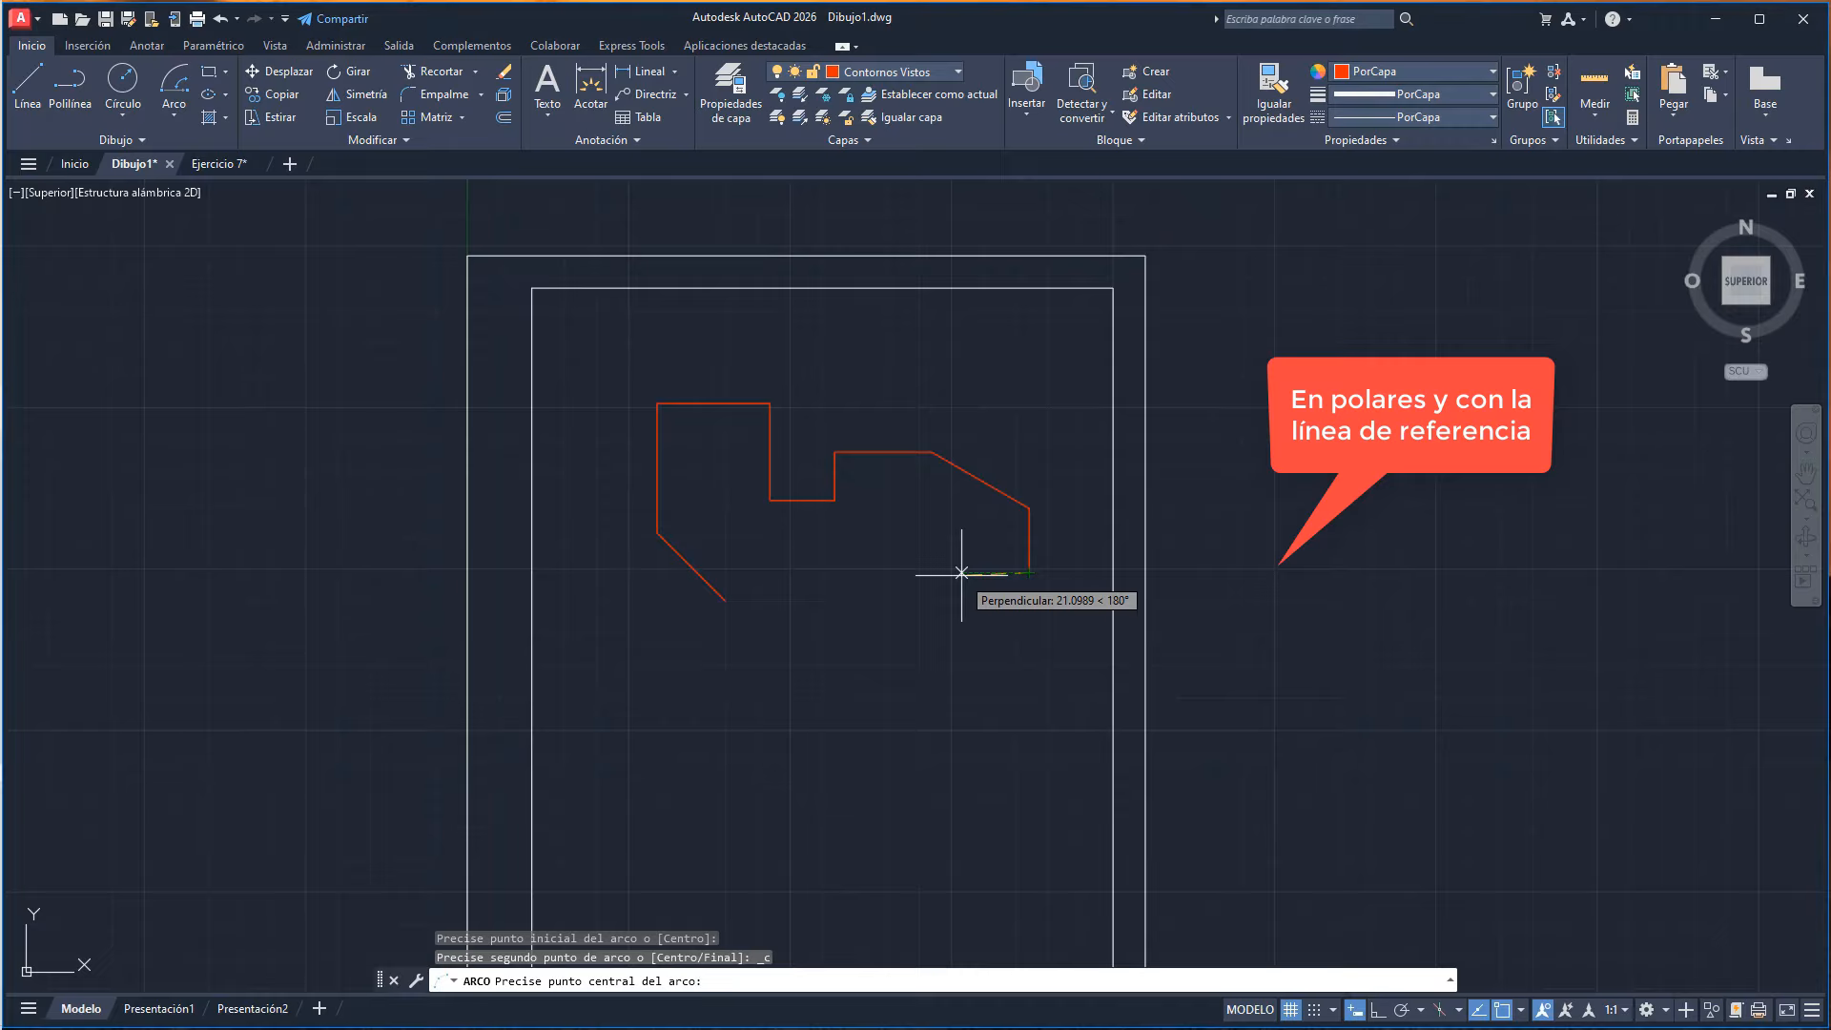
text(20)
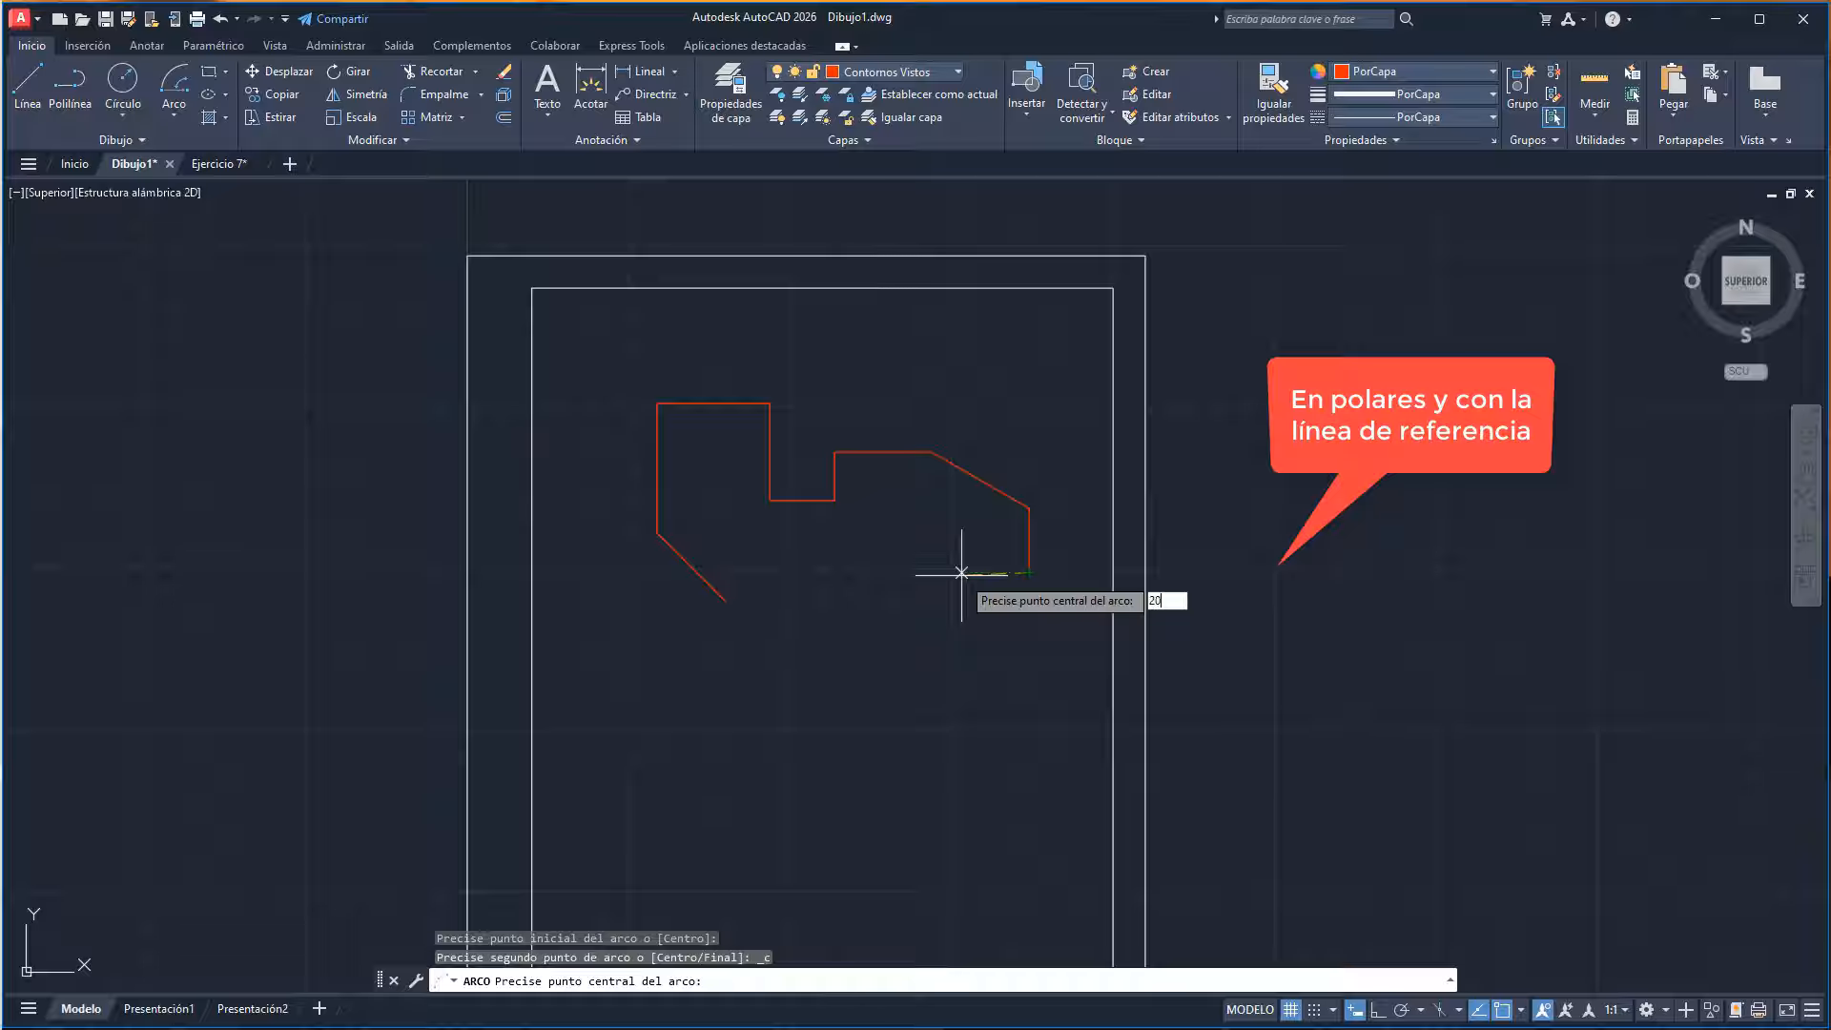
key(Return)
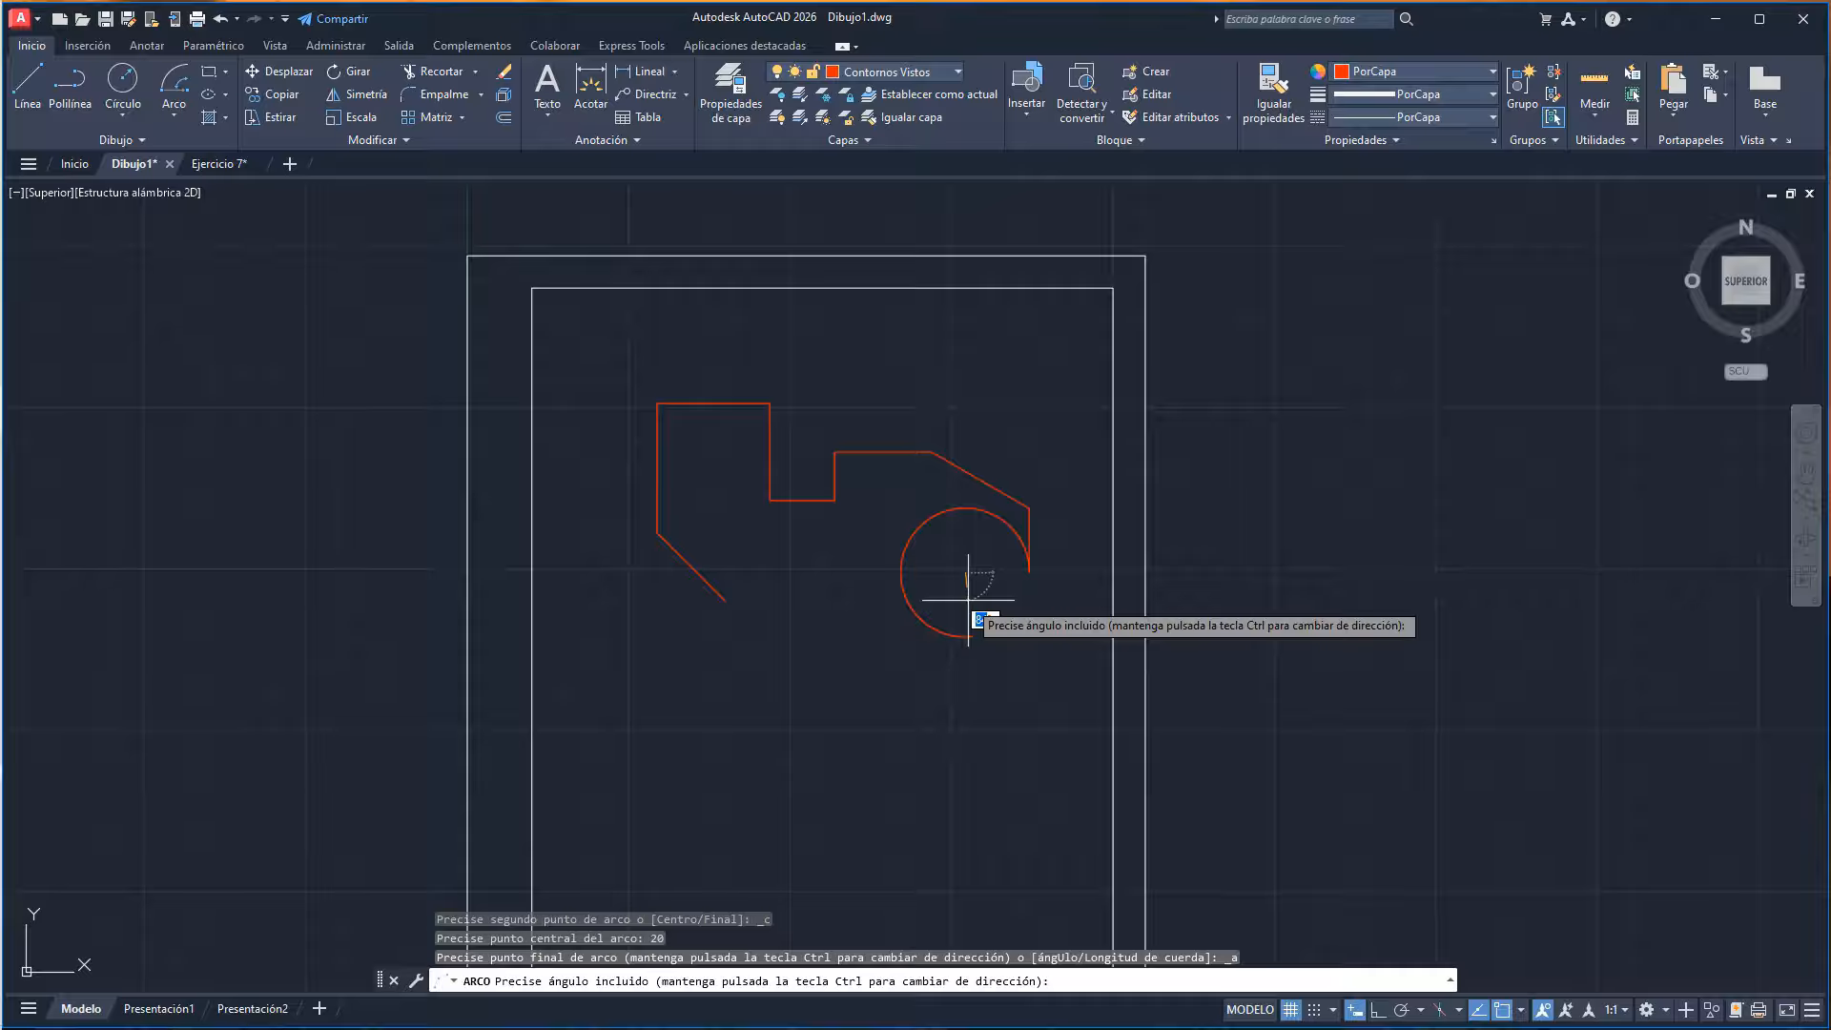
text(-90)
key(Return)
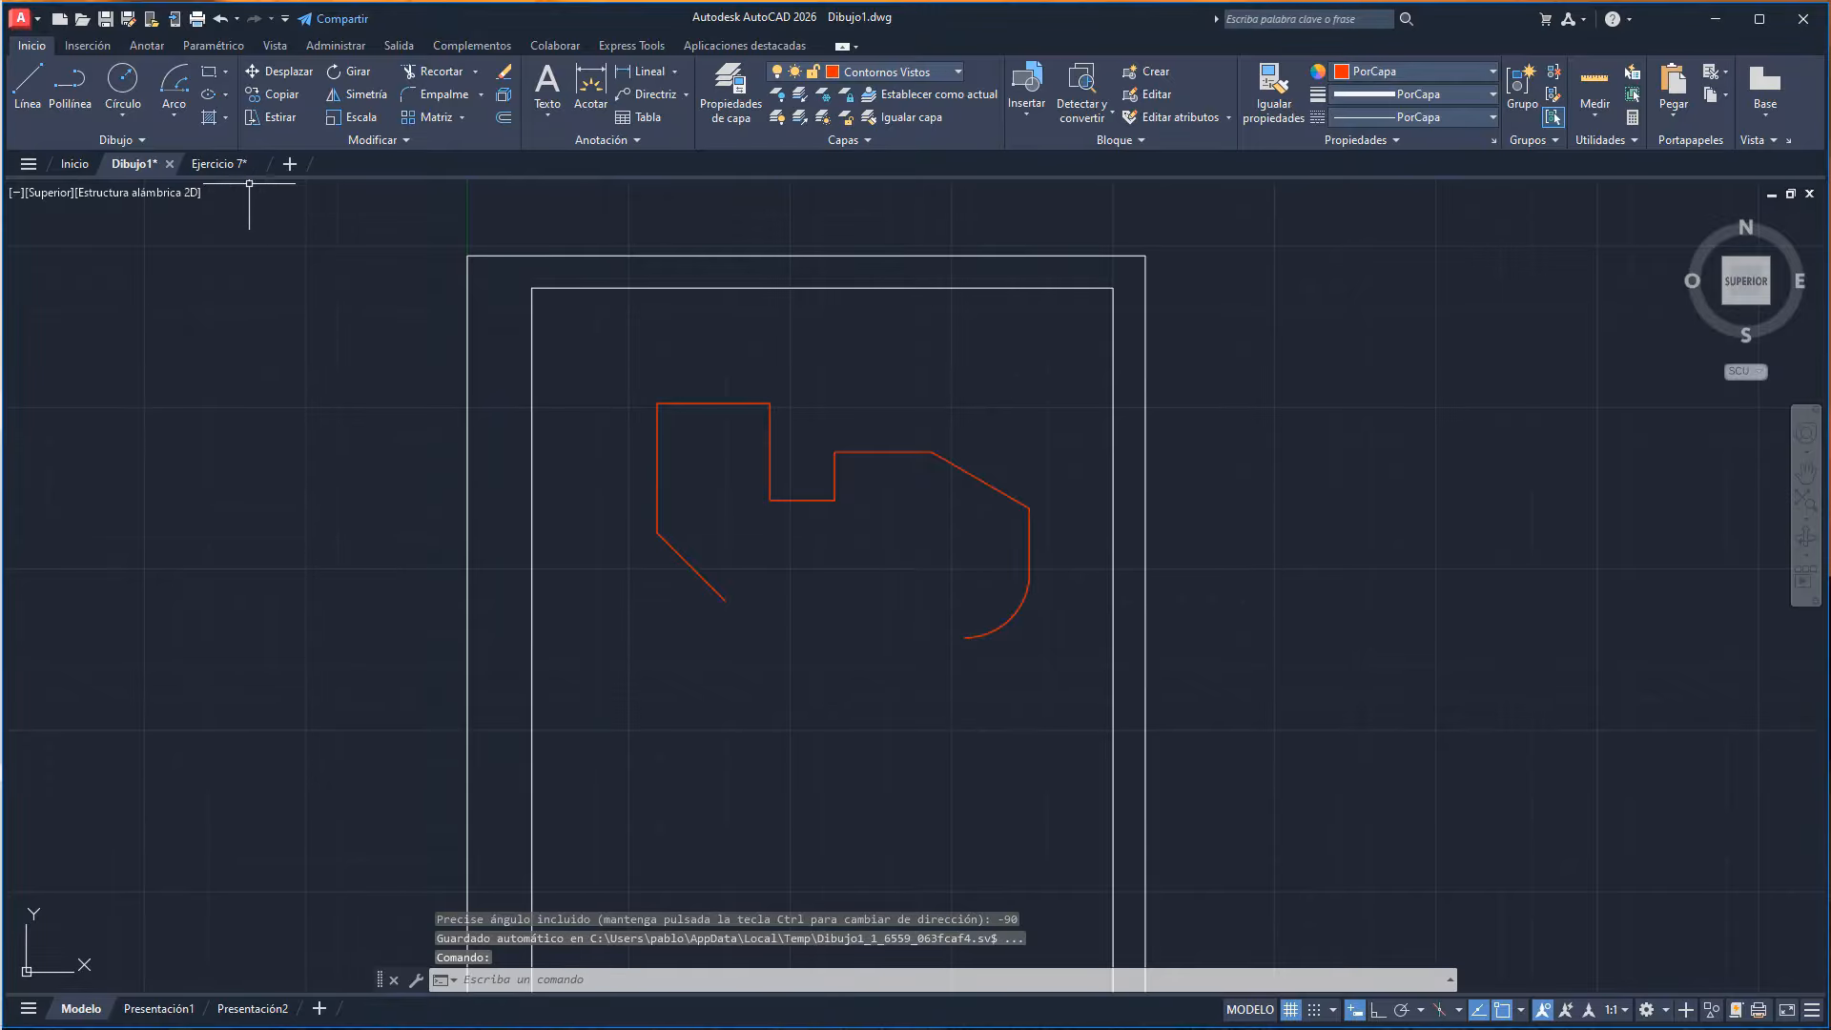
- Draw a second start-center-angle arc from the first arc's lower end, with its center 30 straight above and an included angle of -60°
click(173, 88)
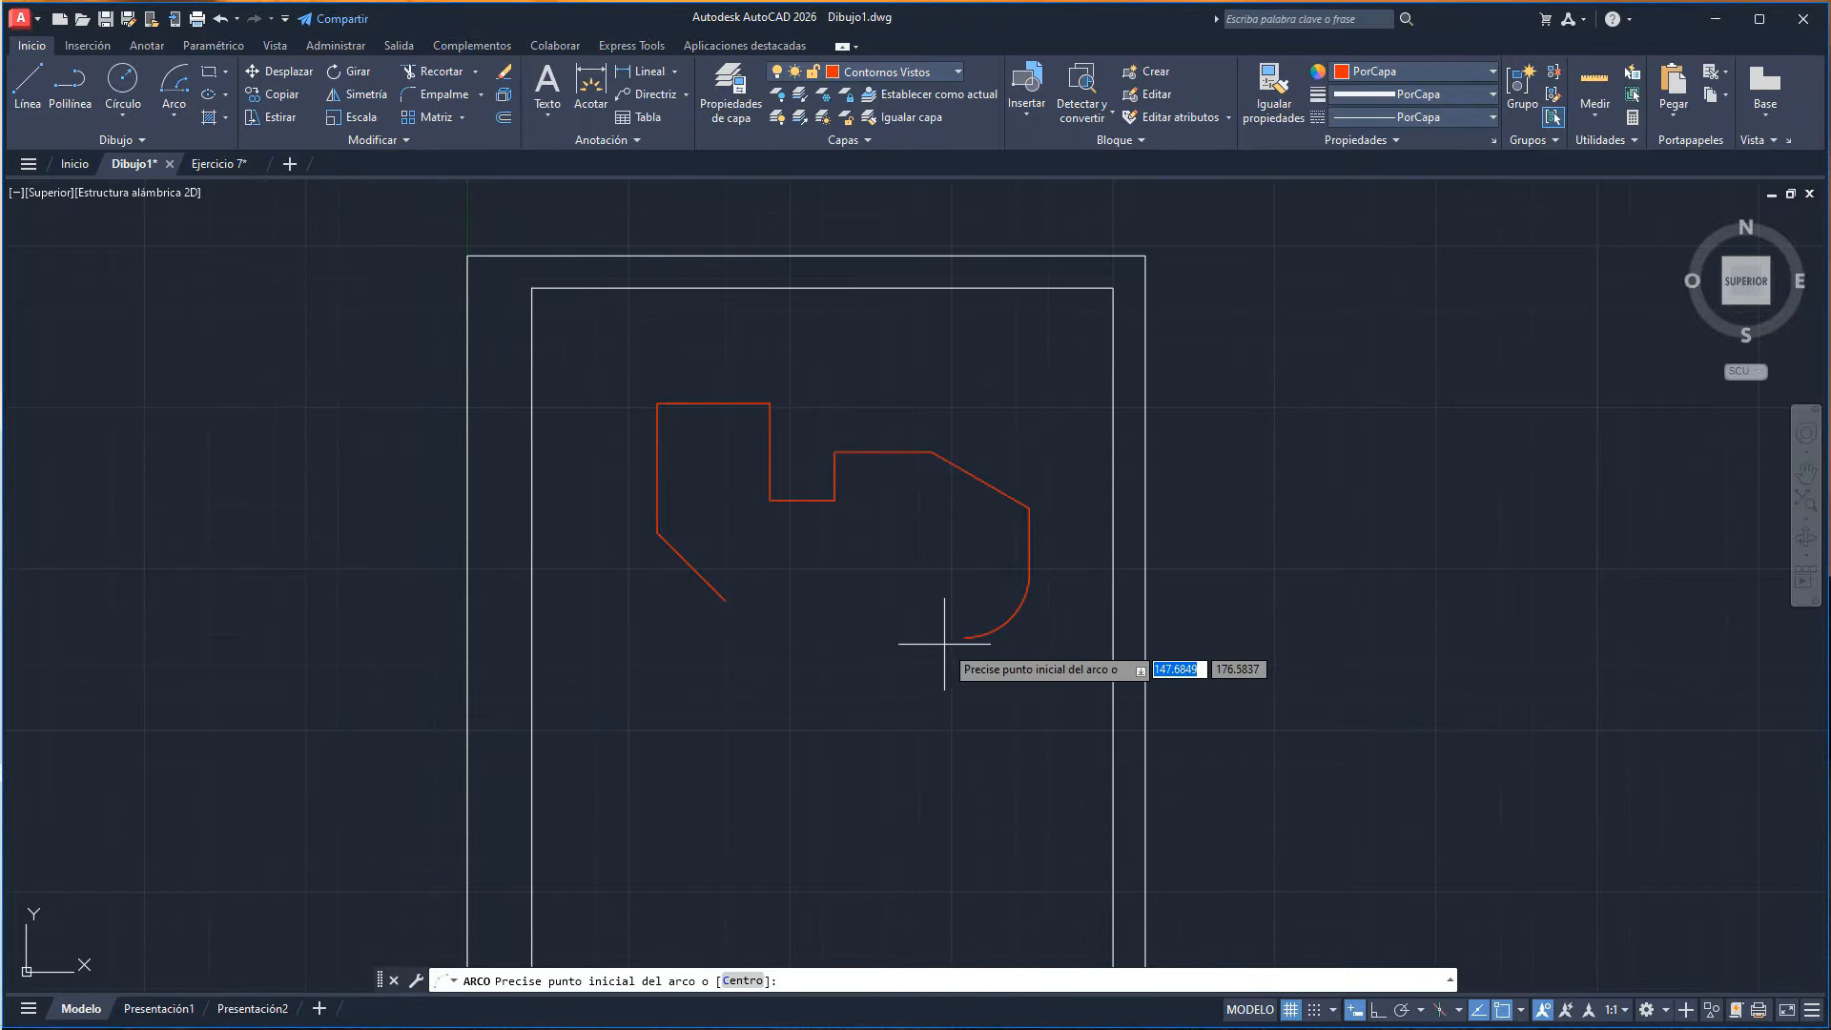
click(965, 636)
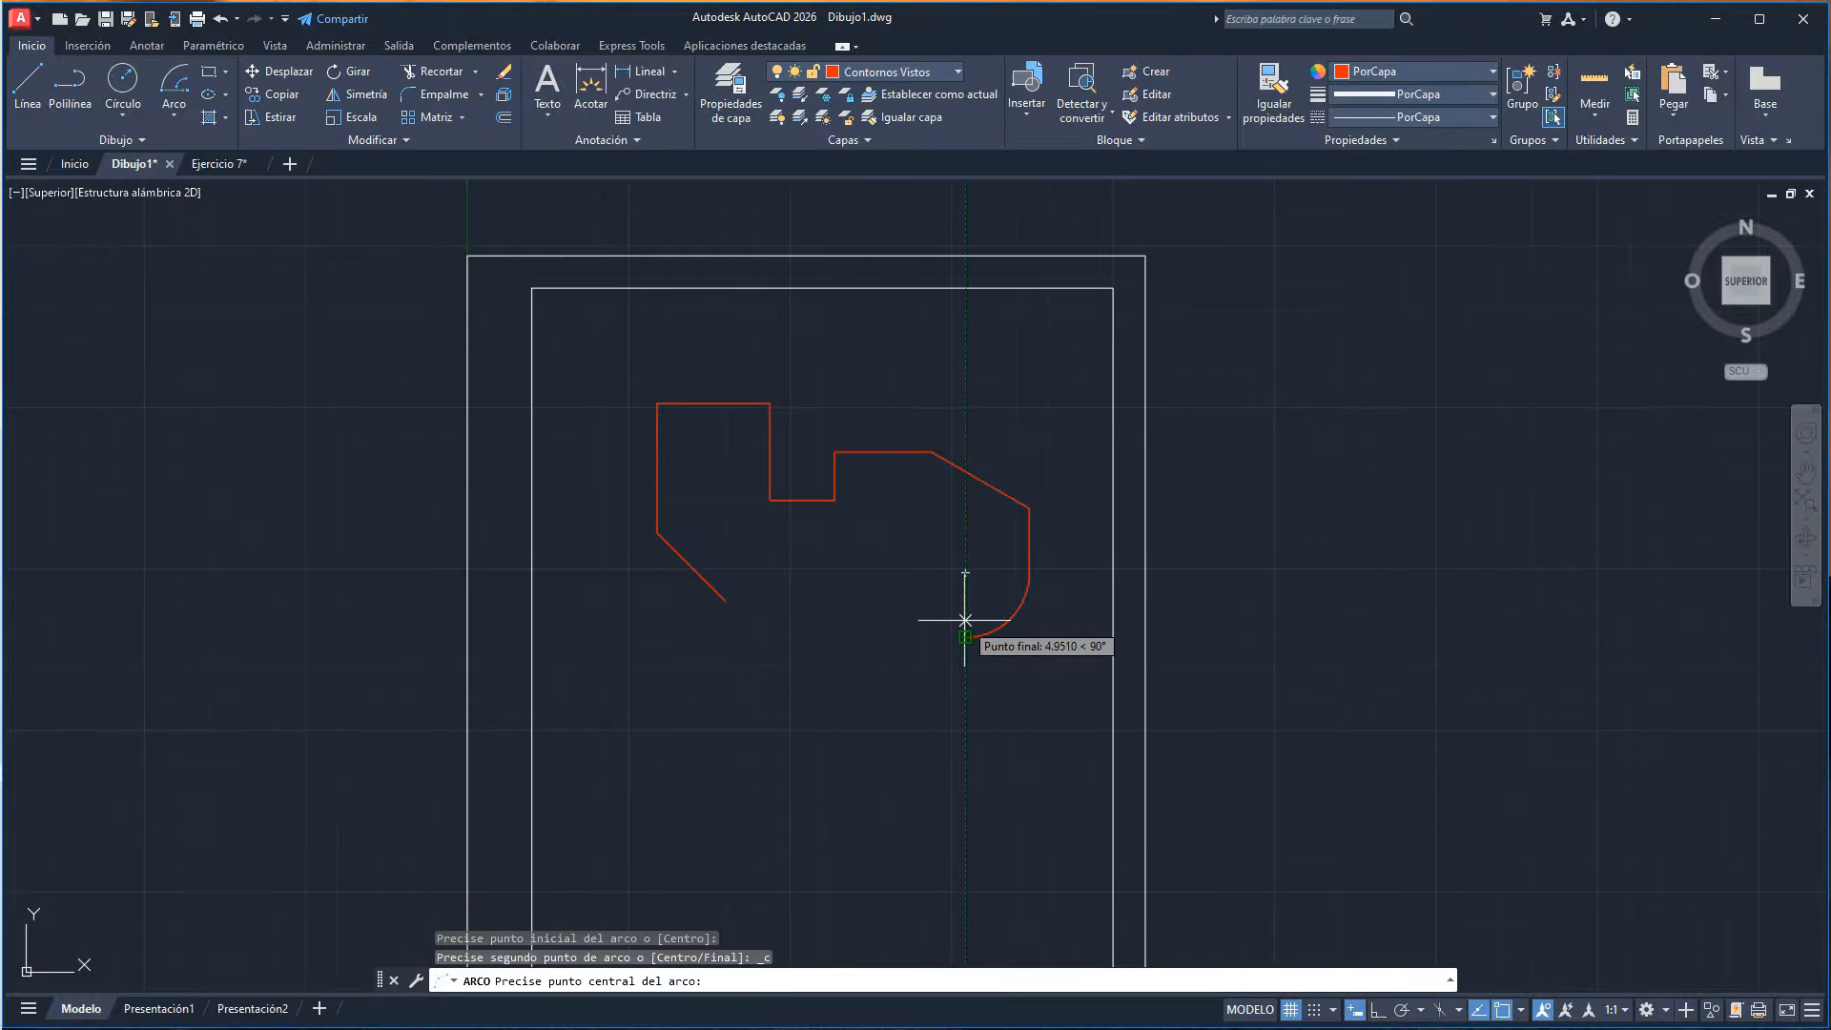
text(30)
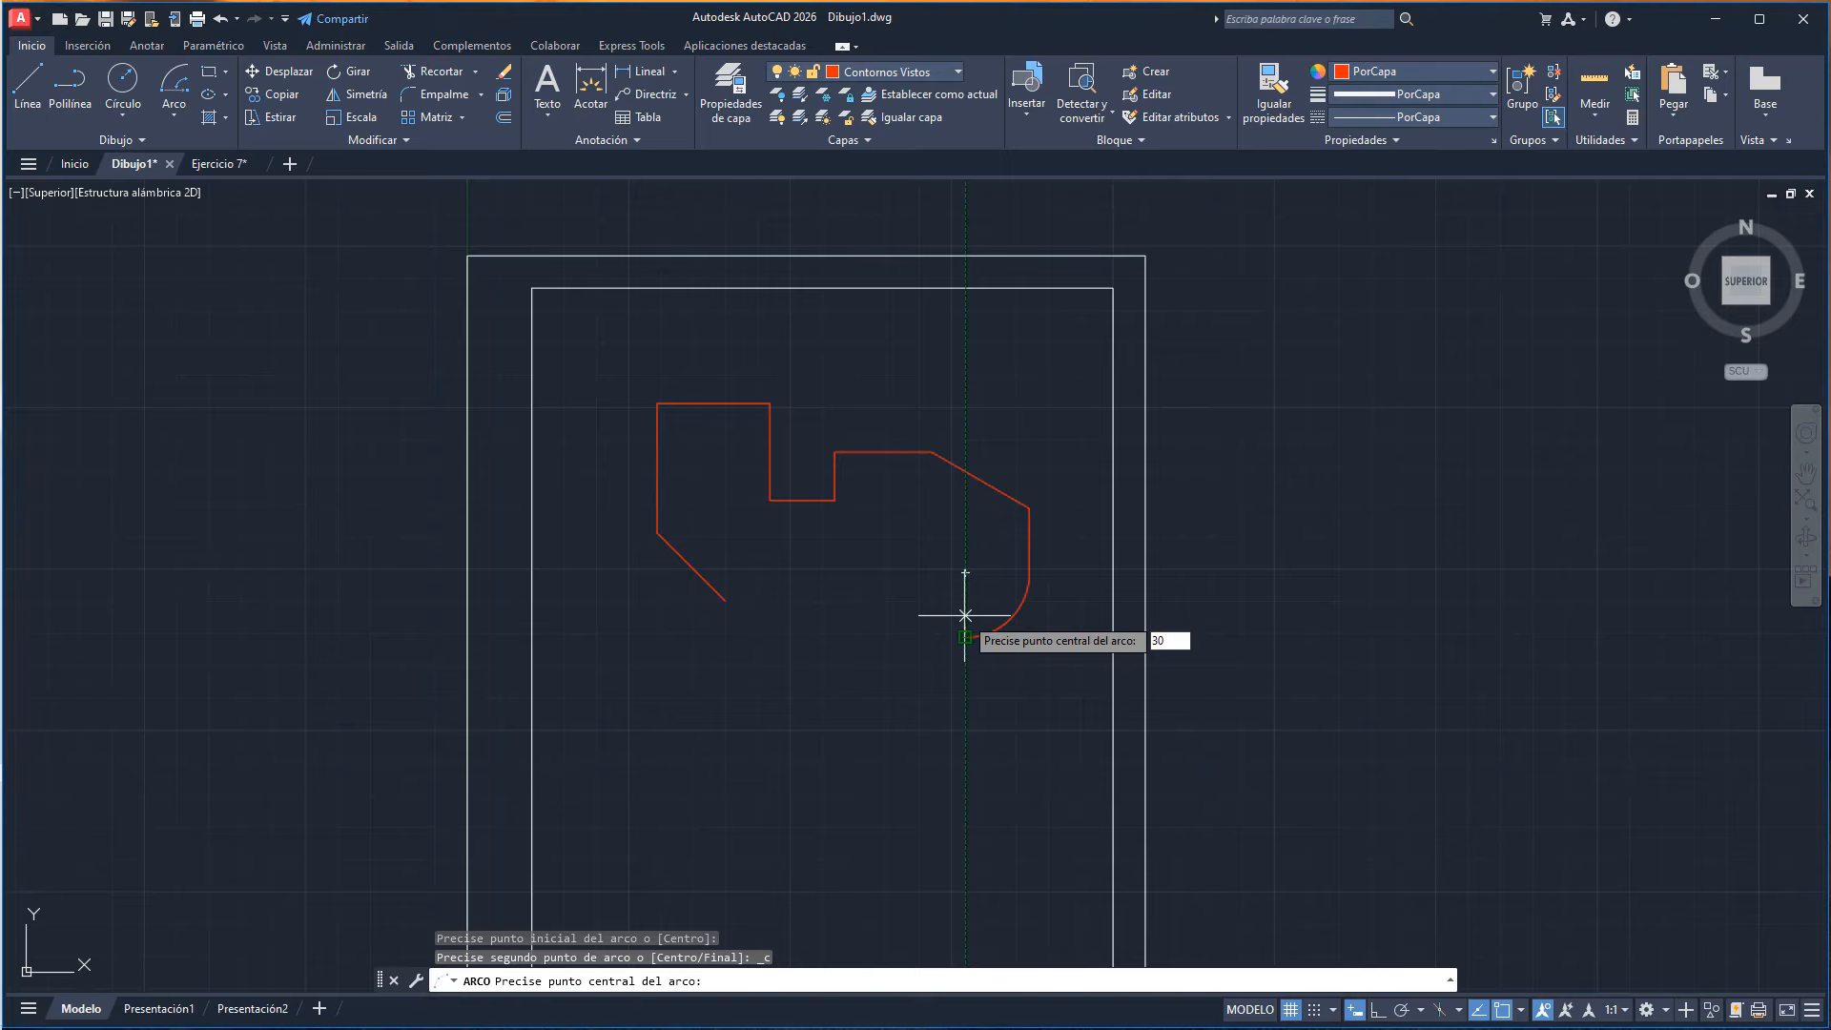
key(Return)
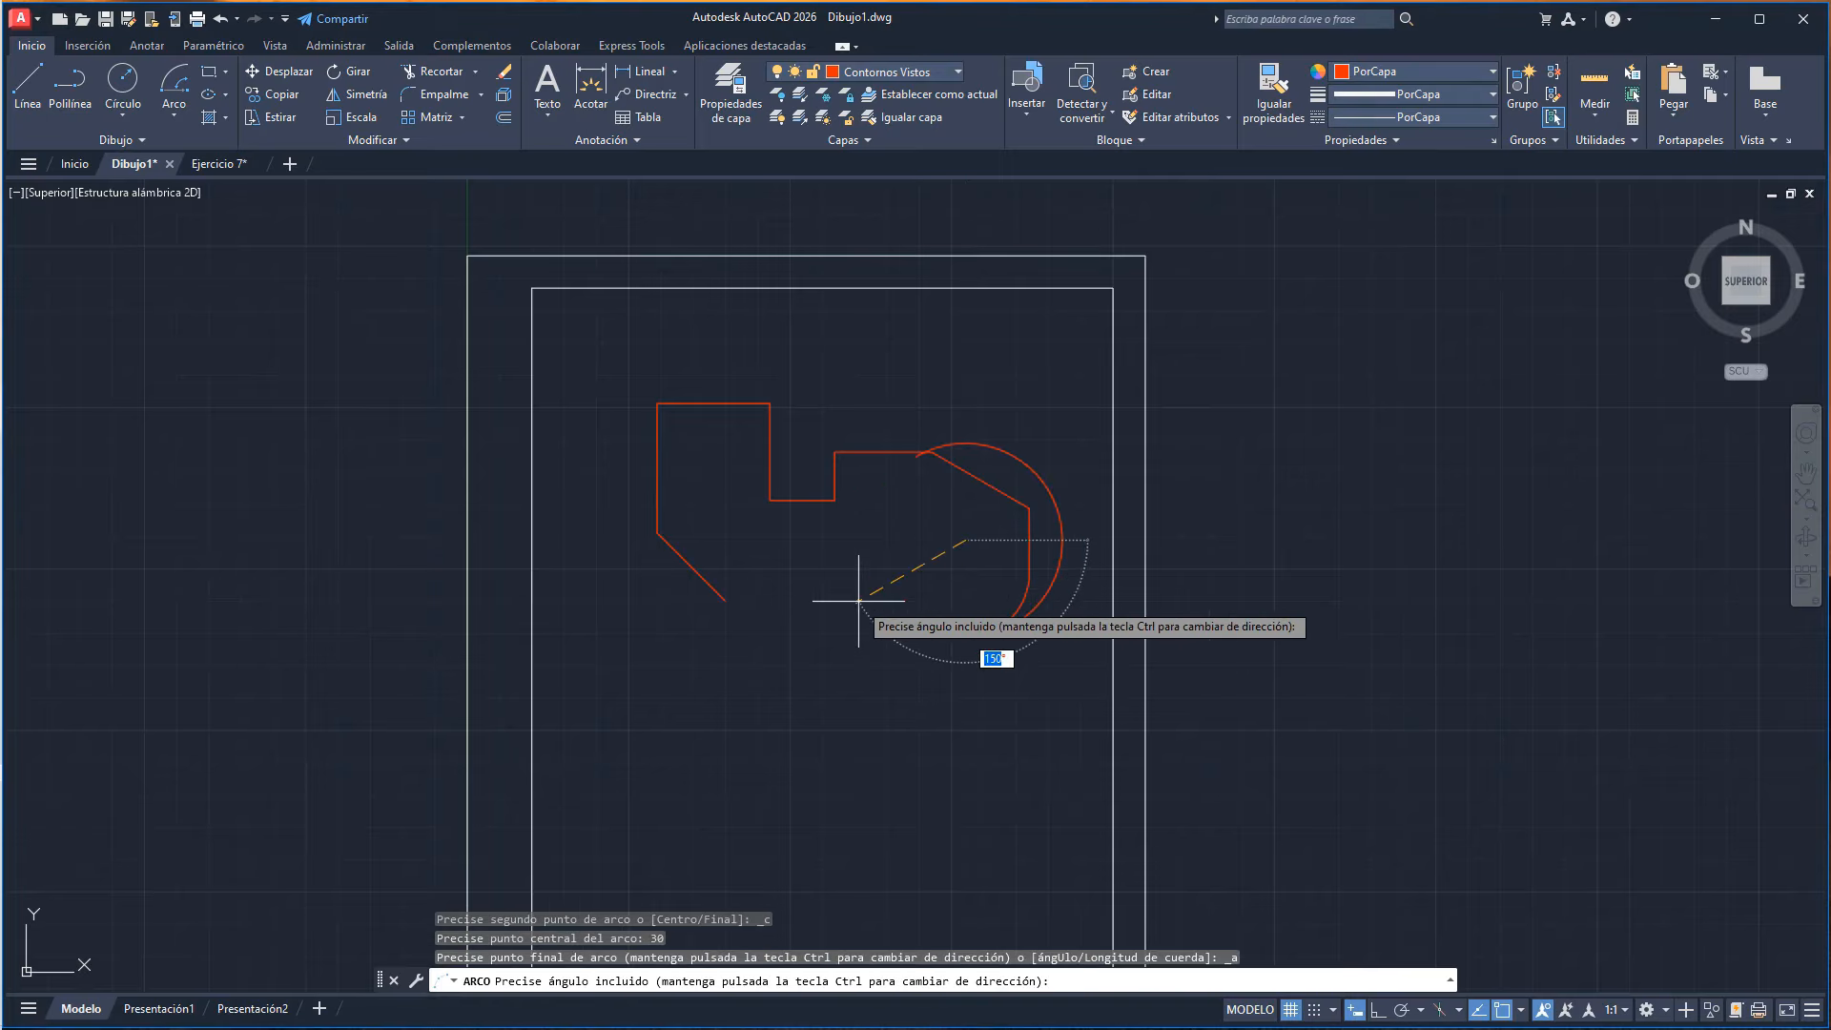
text(-60)
key(Return)
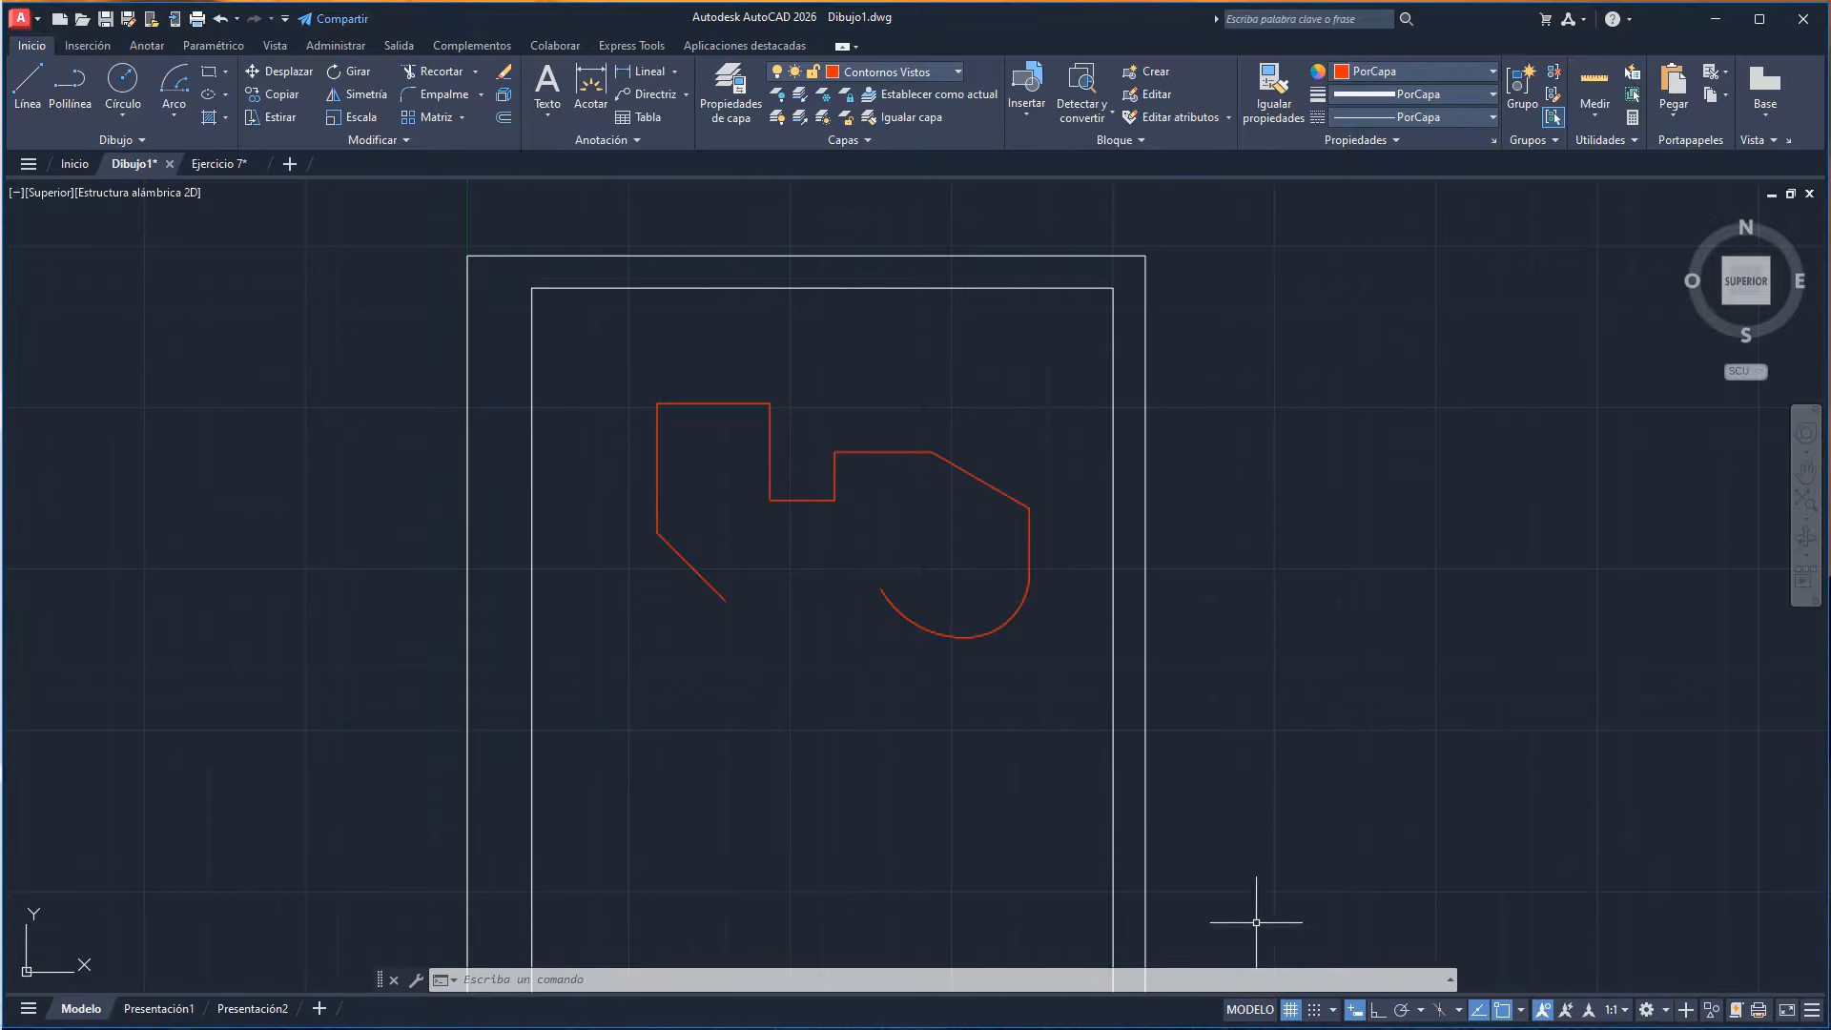
- Add the lineweight control (Grosor de línea) to the status bar and turn on lineweight display
click(1811, 1008)
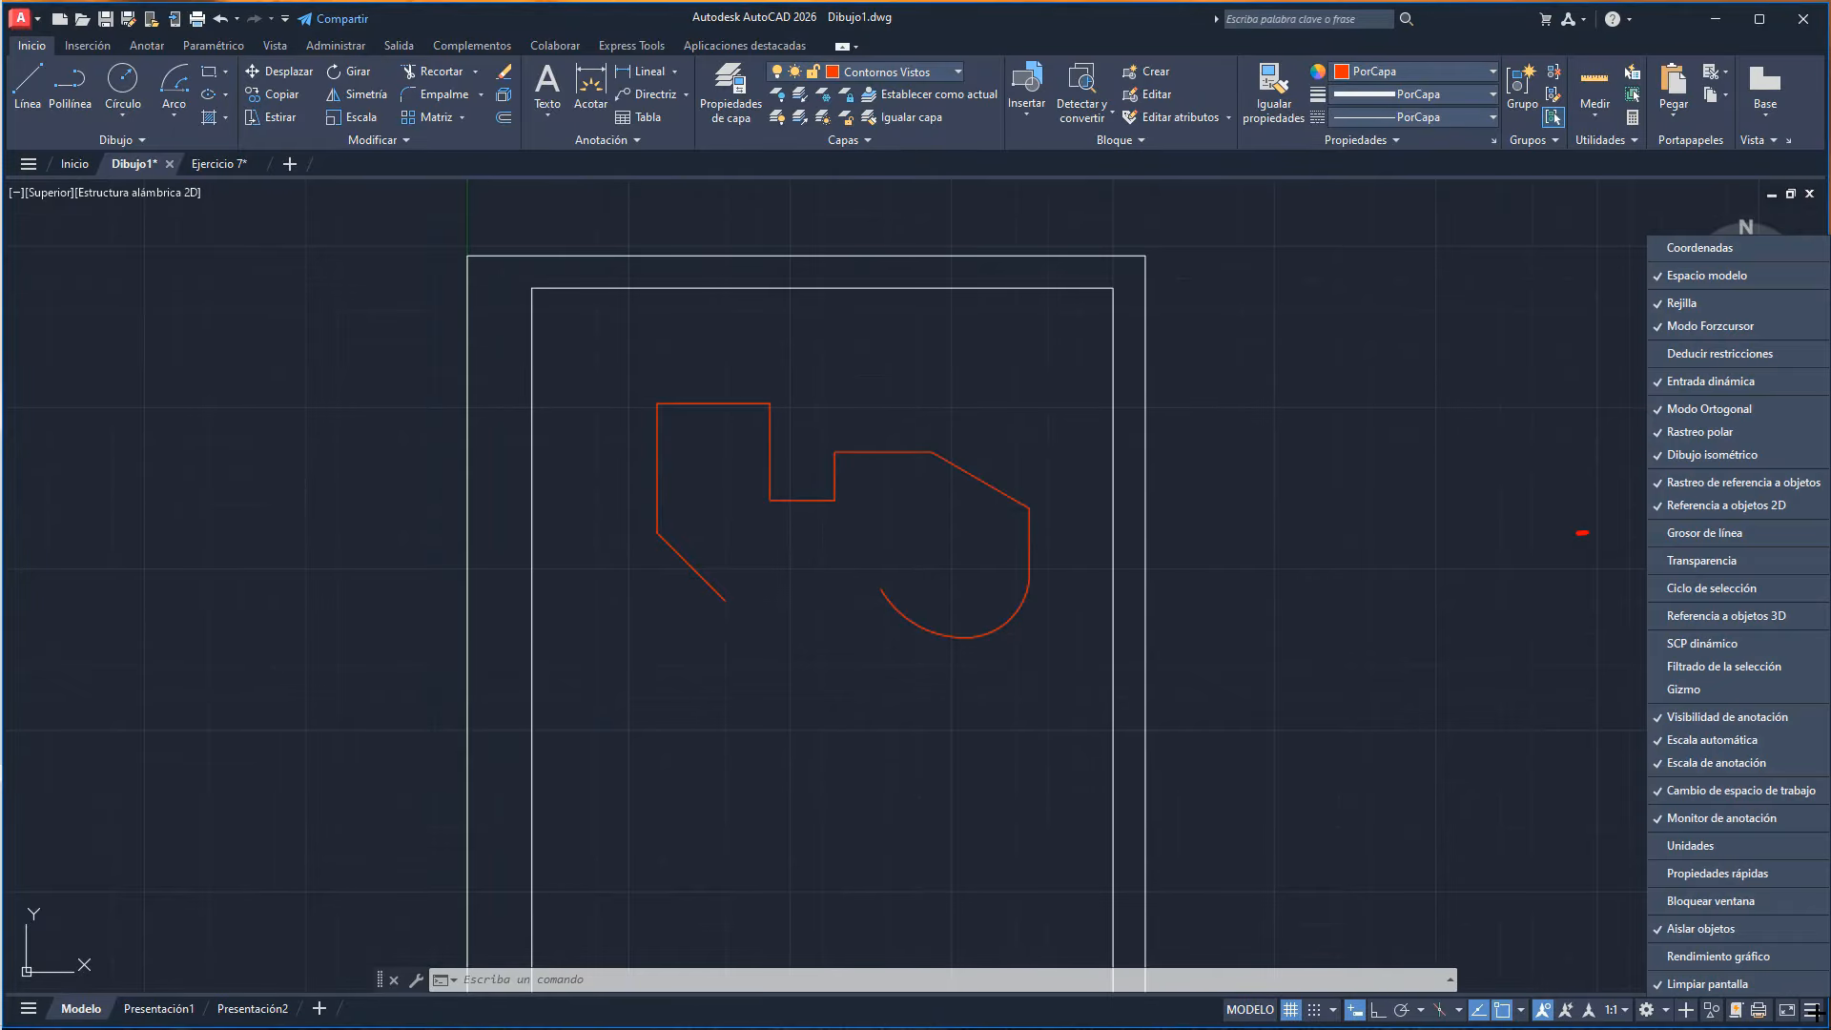
click(1697, 532)
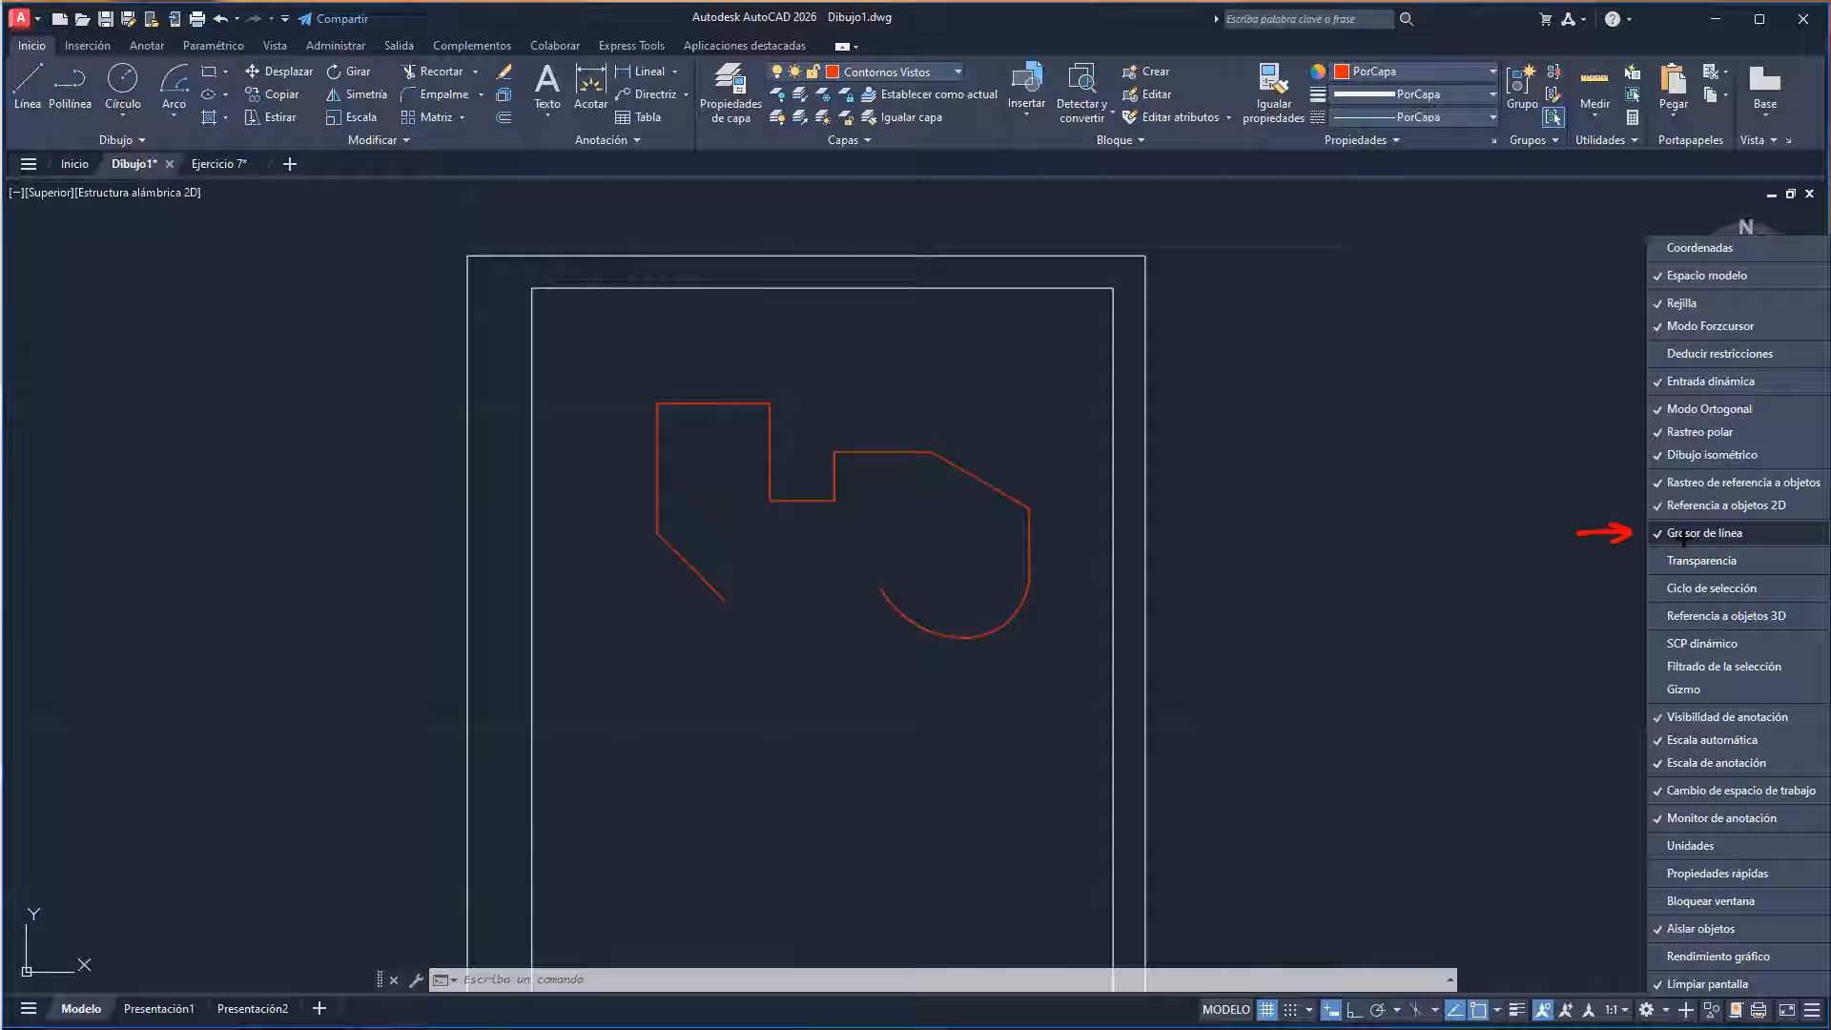
click(1814, 1015)
click(1516, 1009)
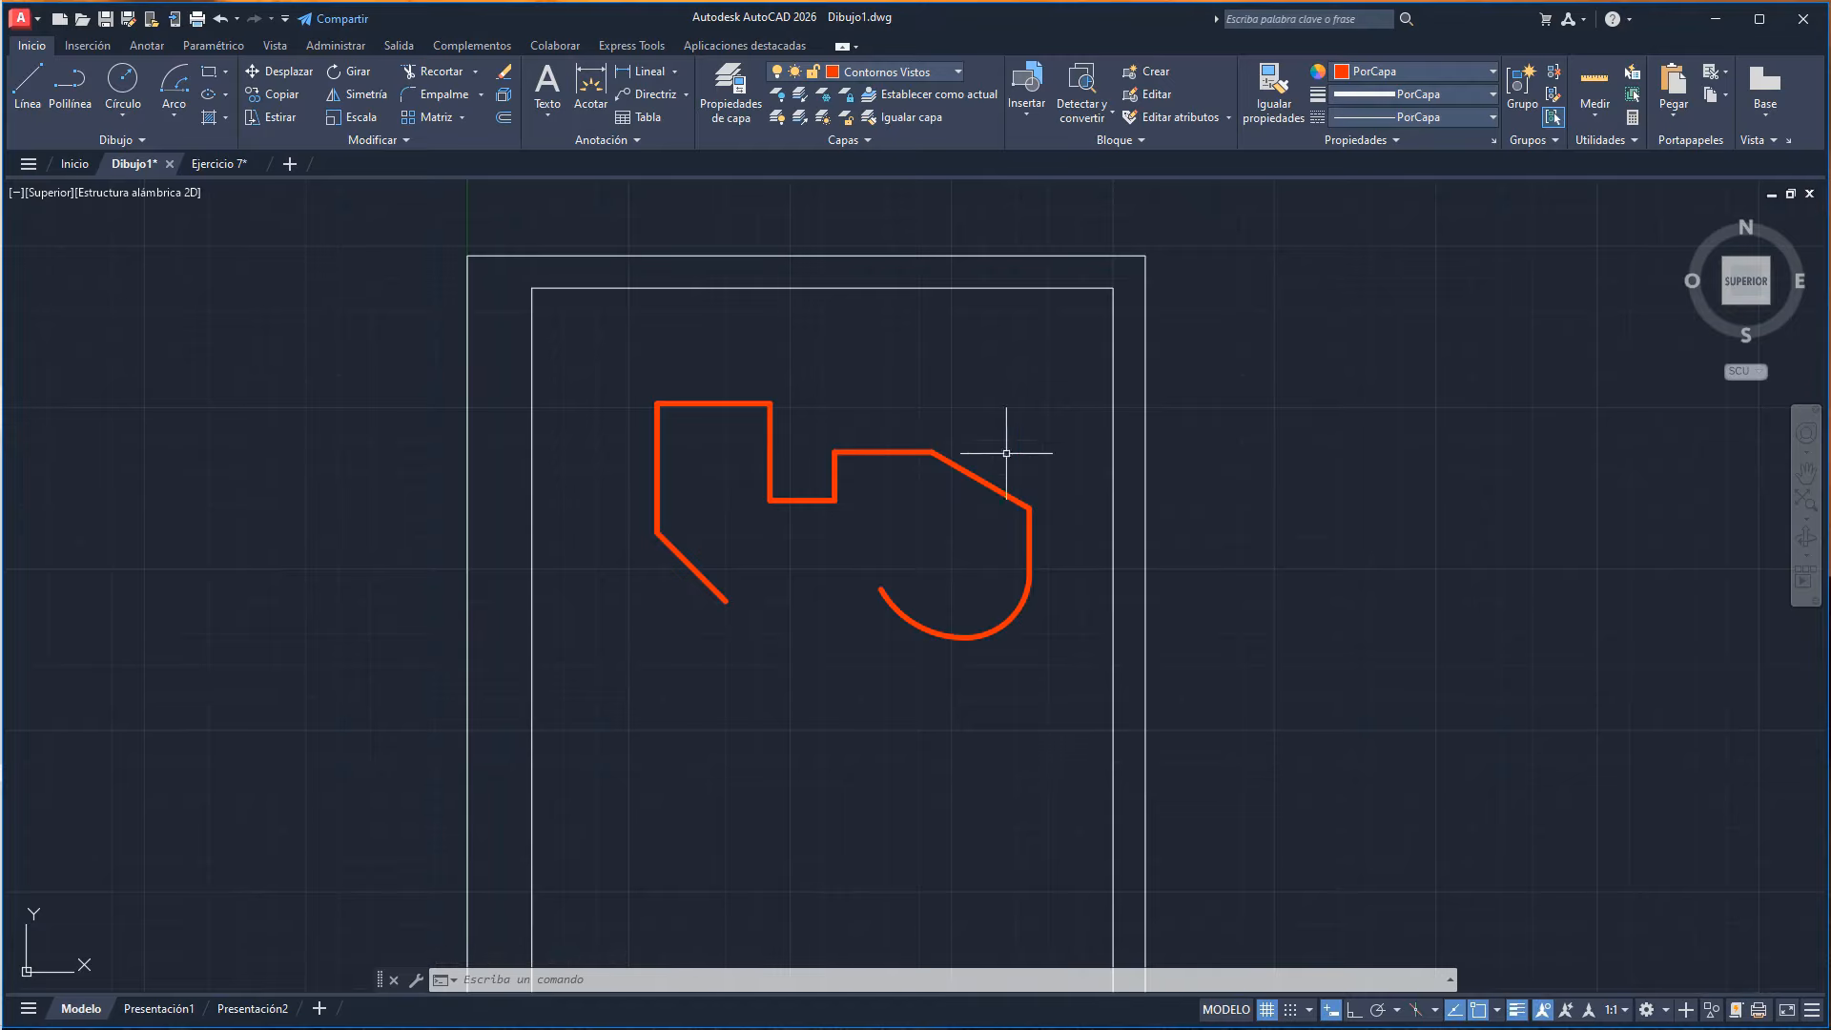
- Make Contornos Ocultos the current layer and draw a circle of diameter 25 centered on the first arc's center
click(911, 72)
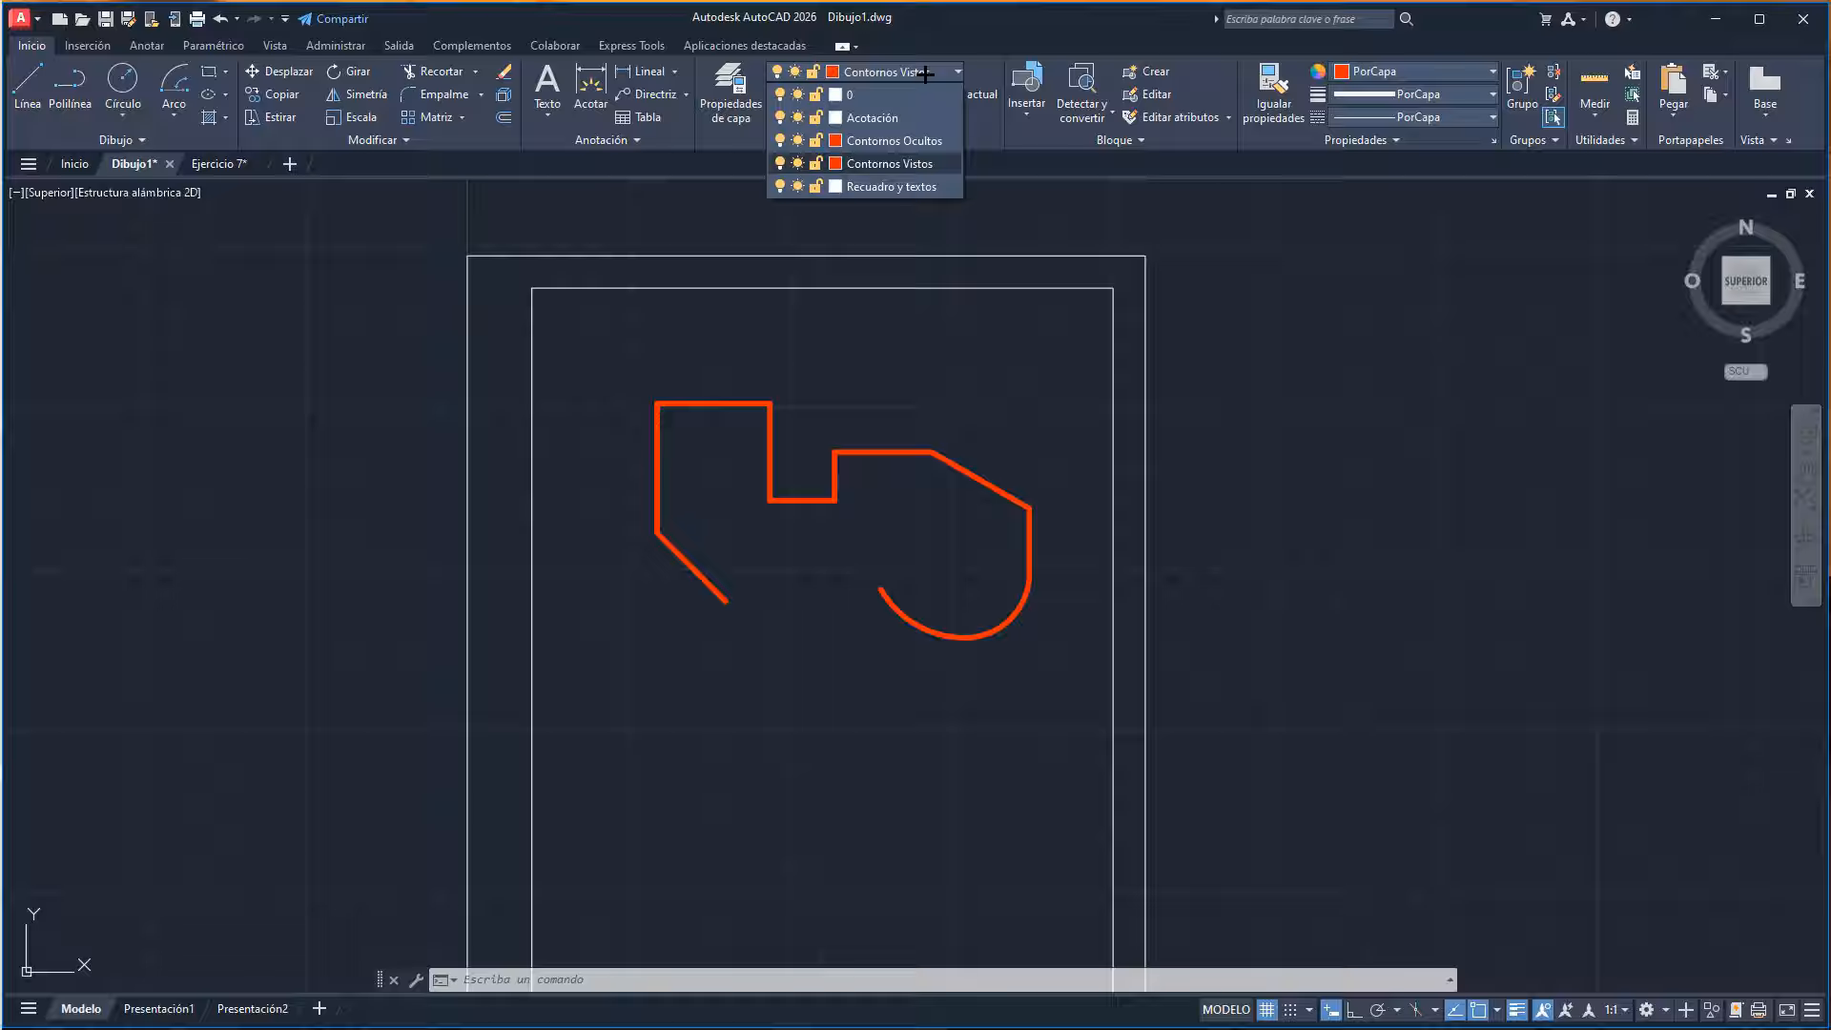
click(926, 141)
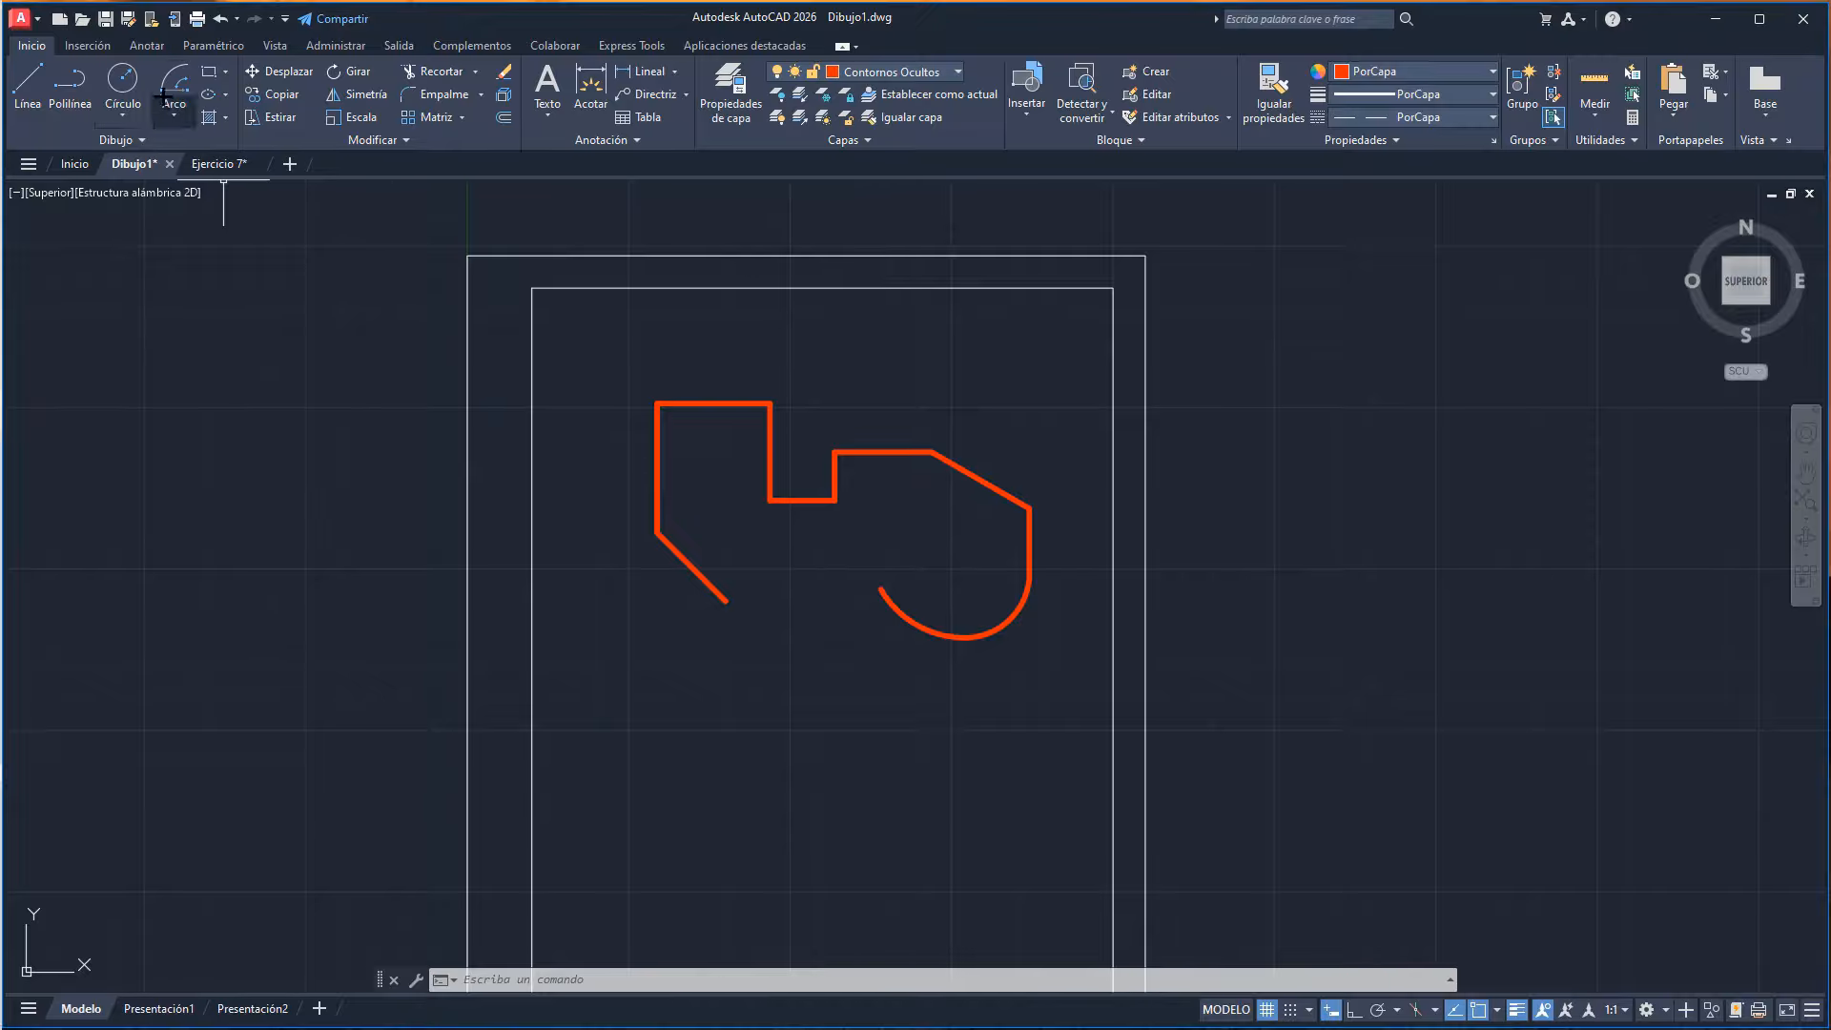
click(124, 78)
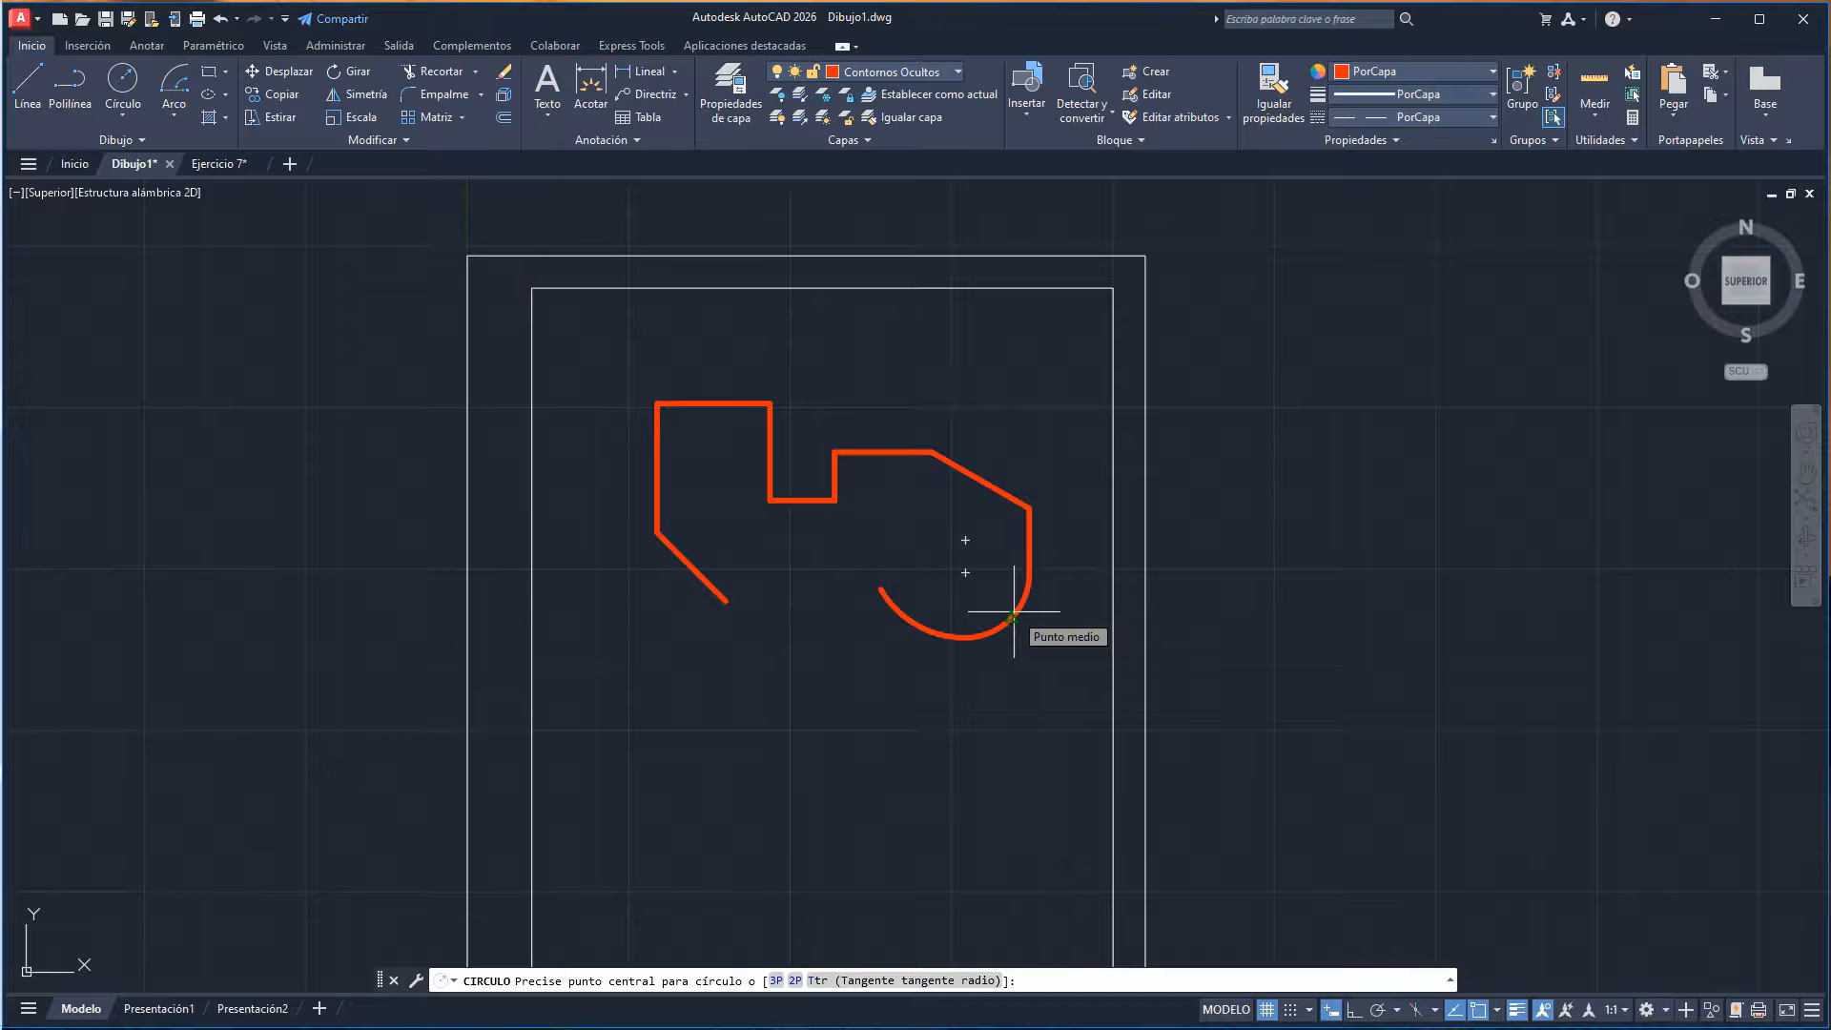
click(965, 572)
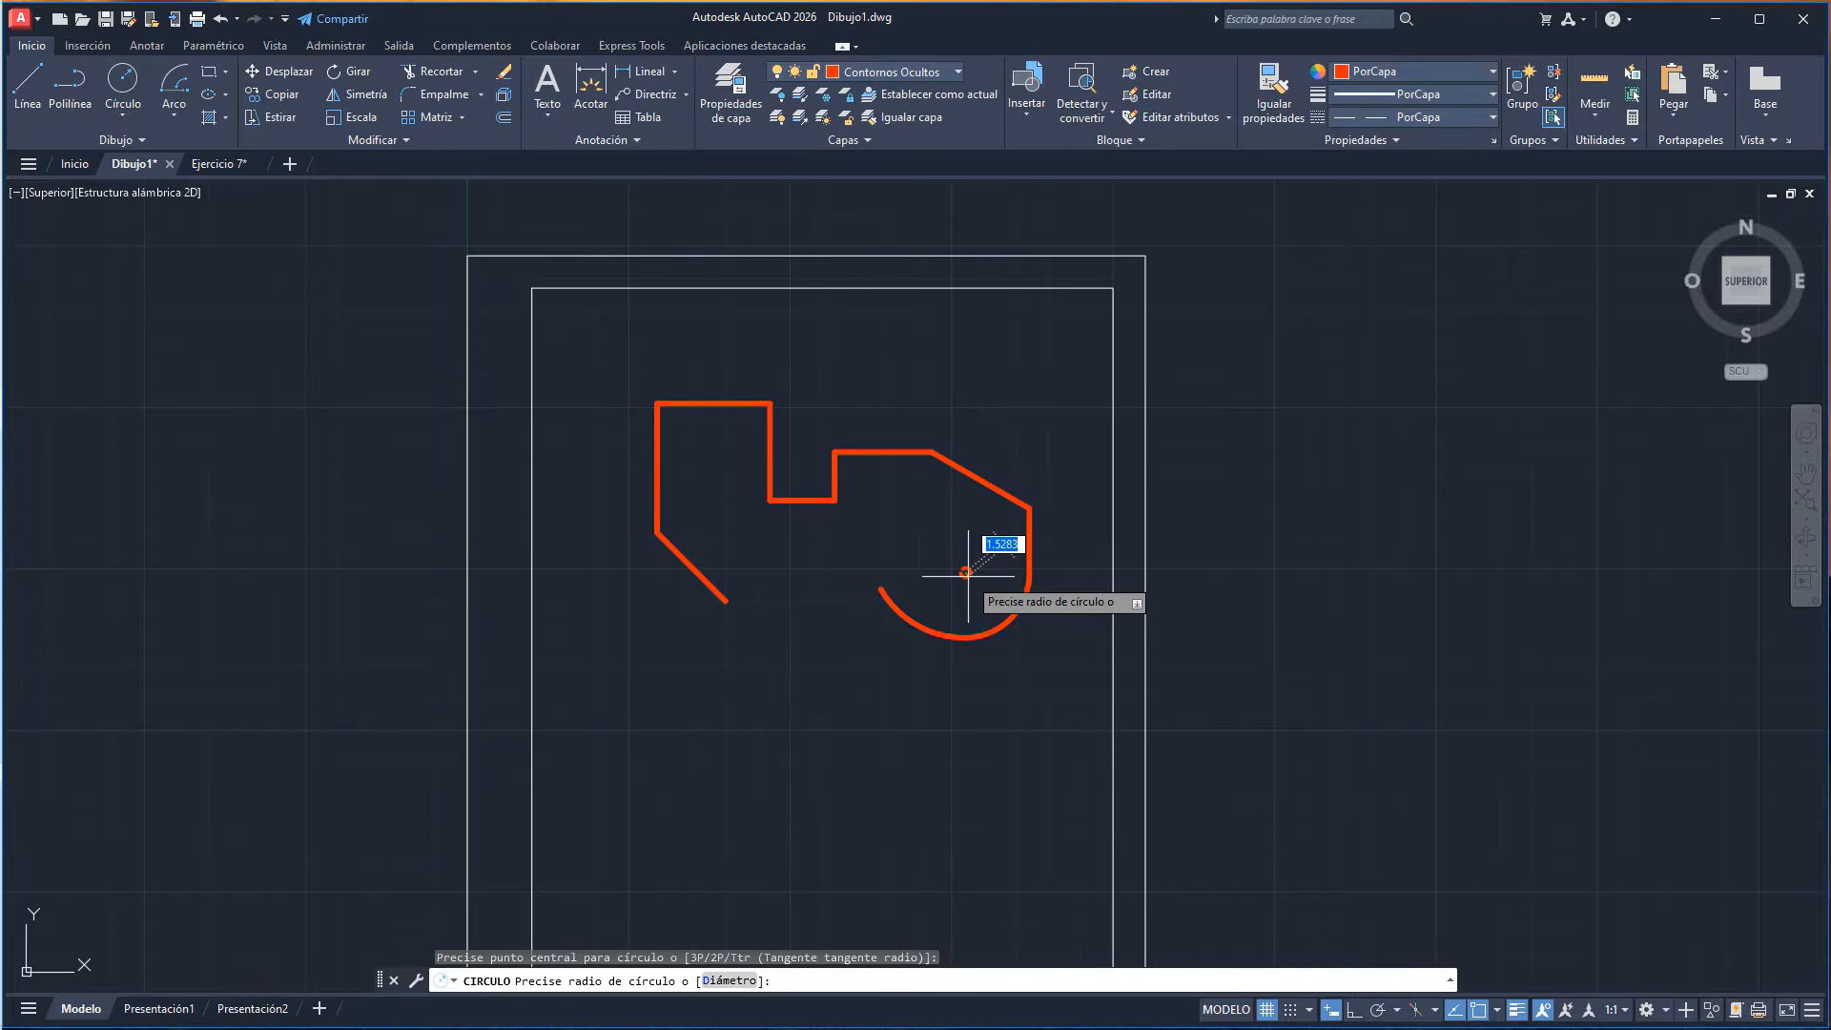
click(748, 982)
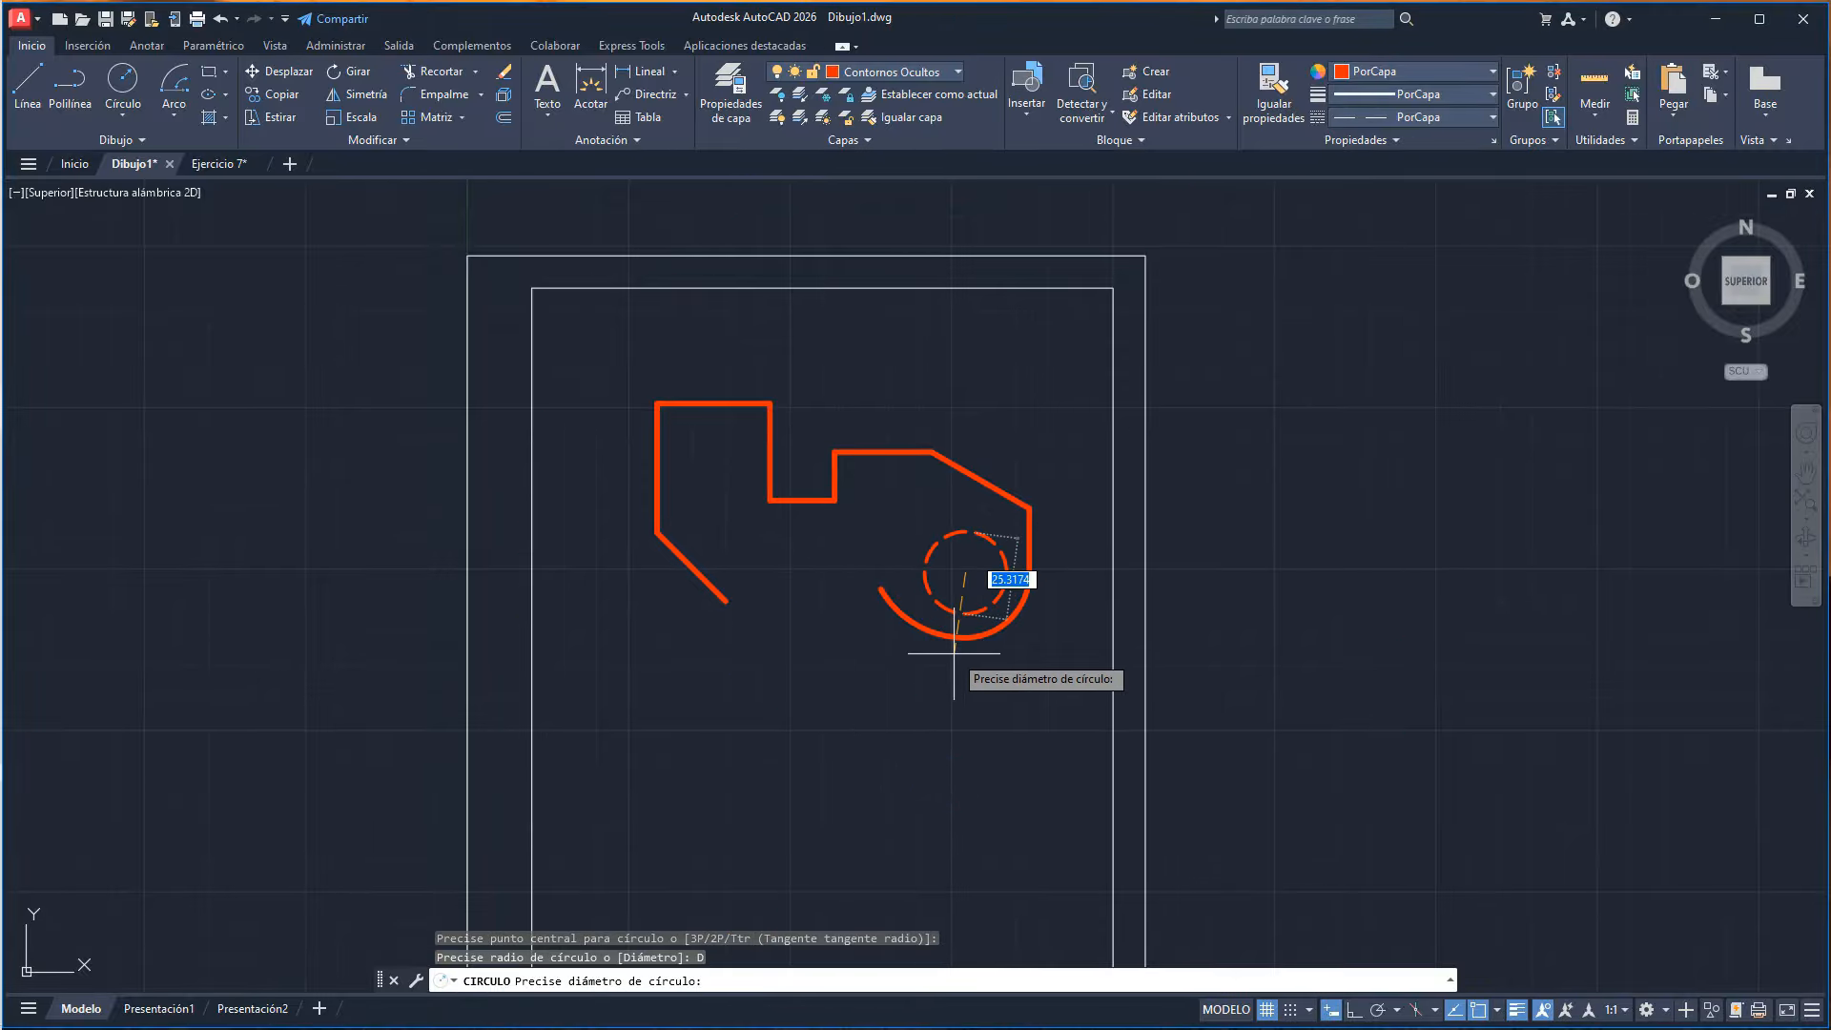
text(25)
key(Return)
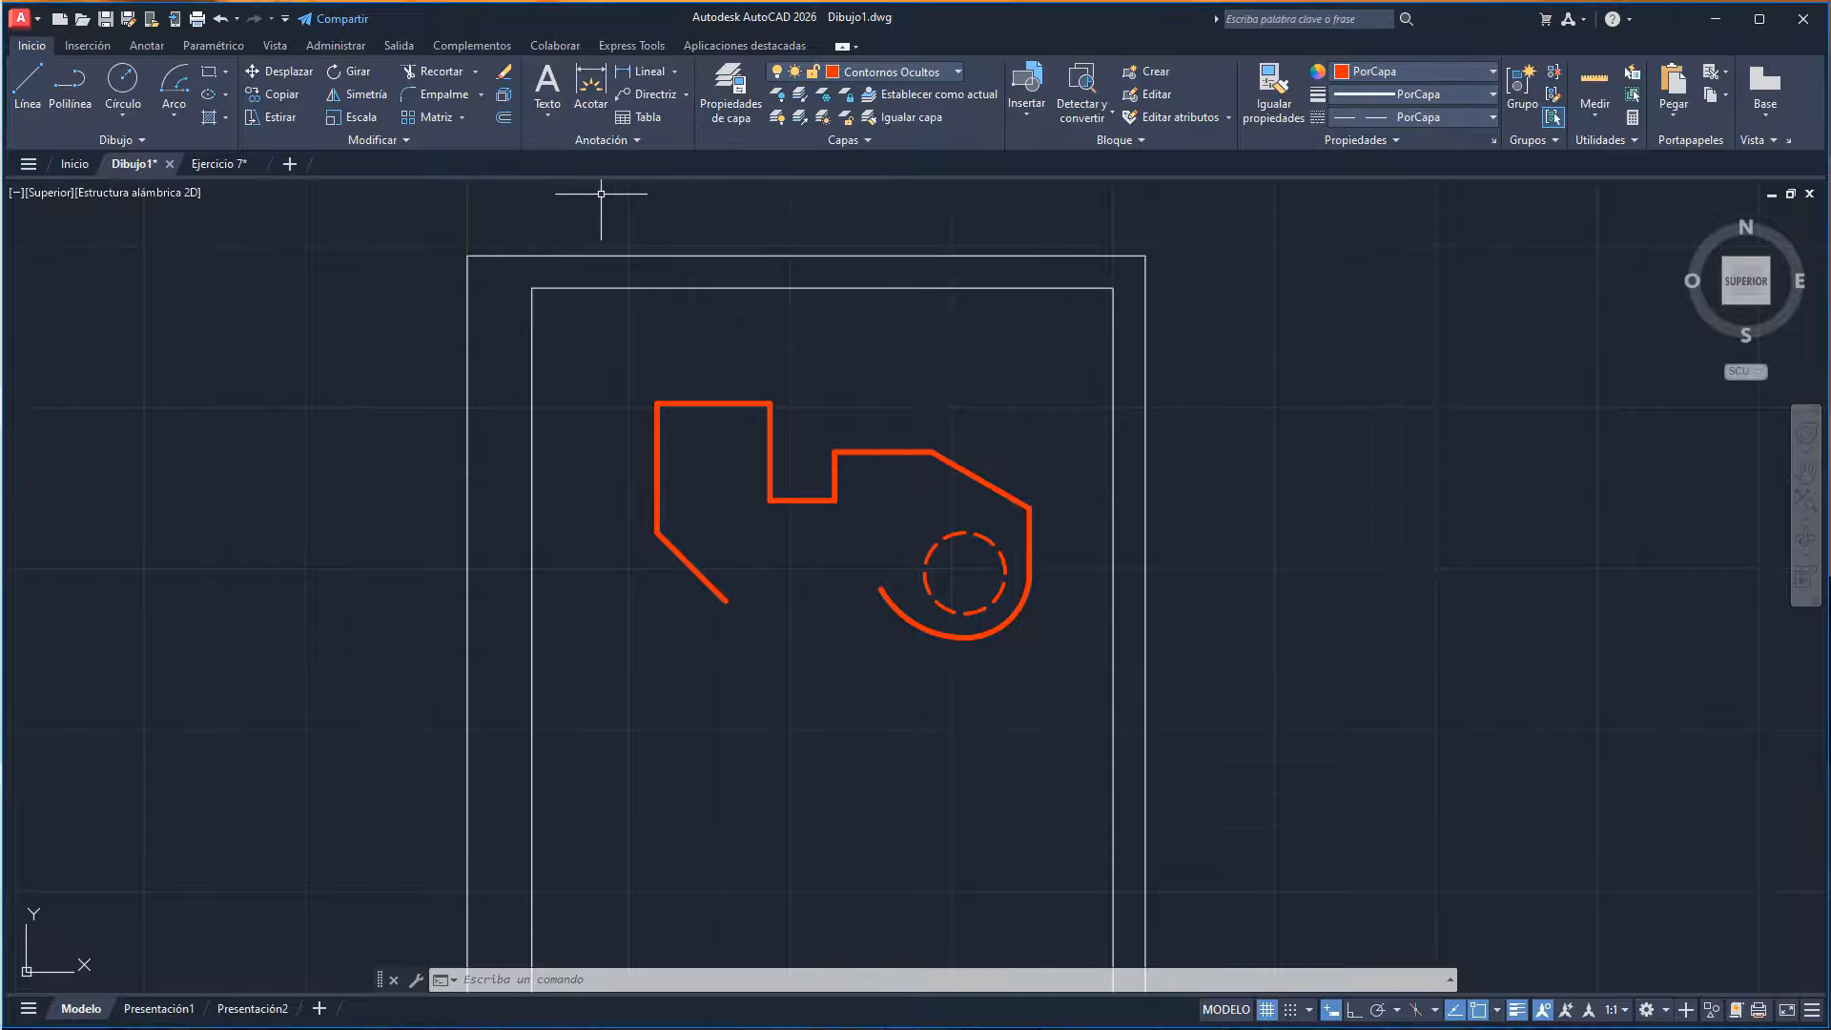
- Add a vertical linear dimension to the part's leftmost edge, placing the dimension line outside the contour on its left
click(644, 73)
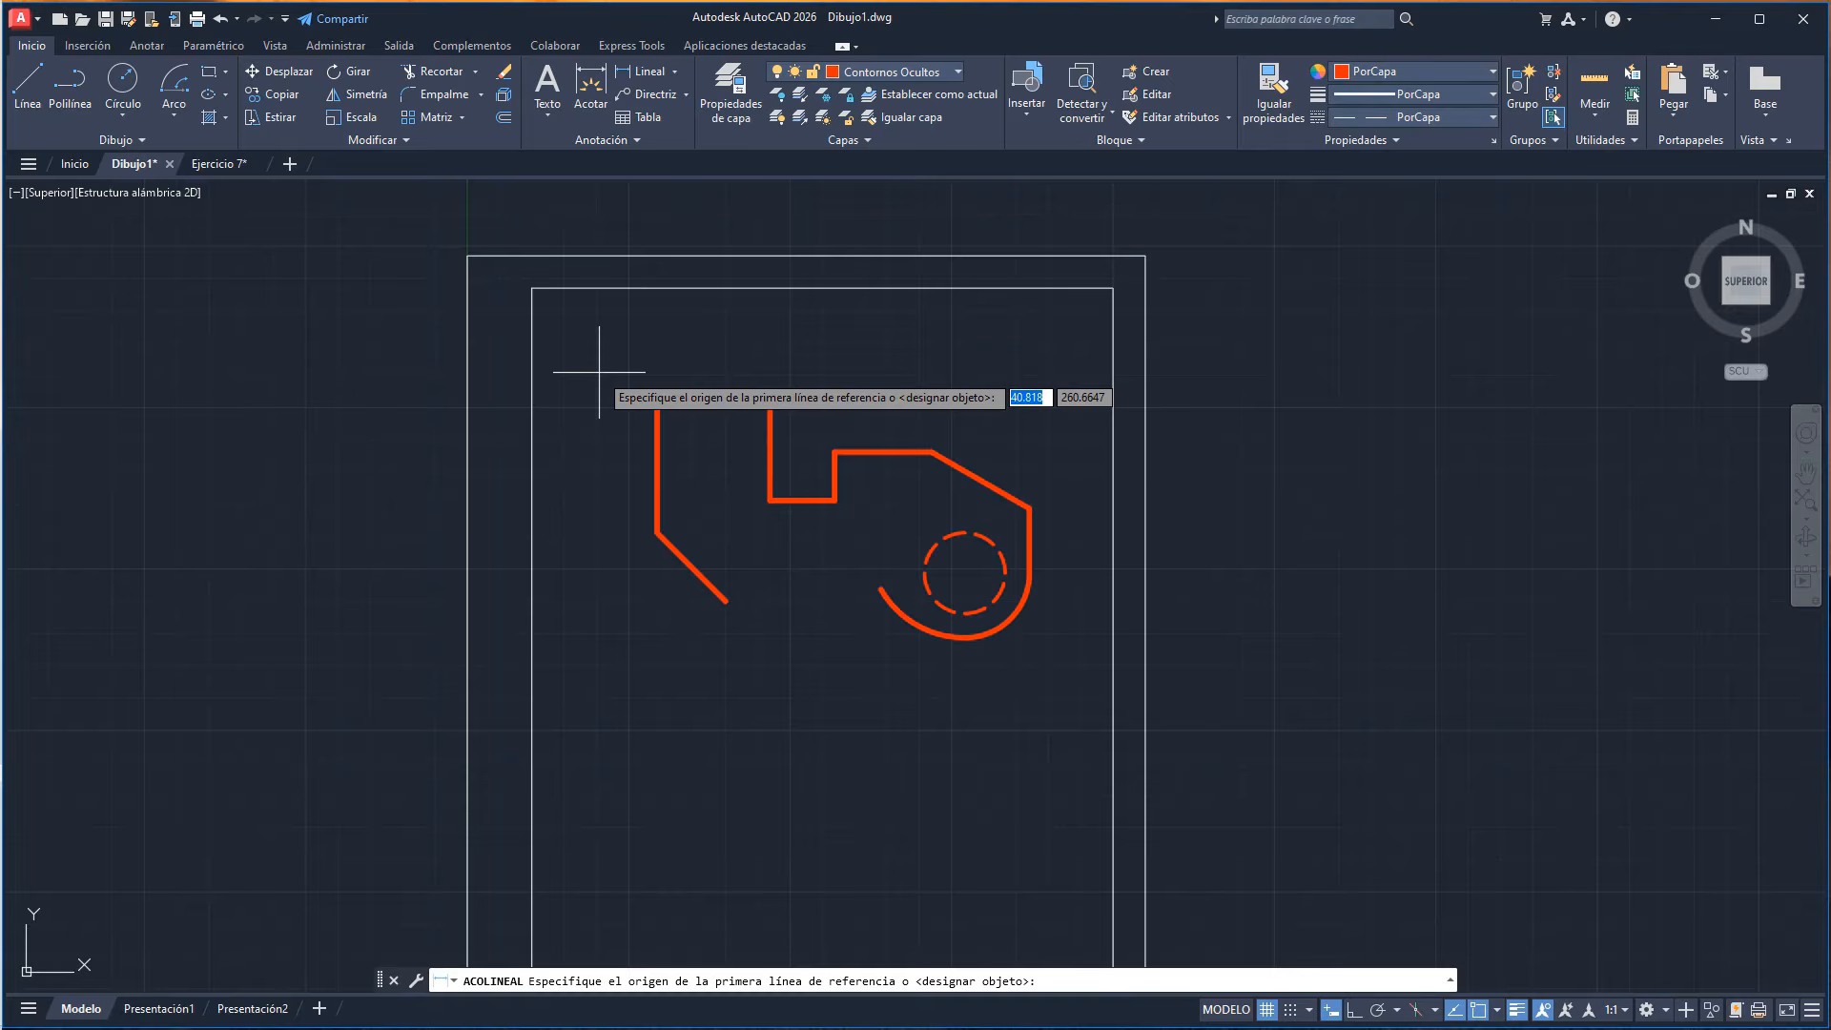
click(657, 532)
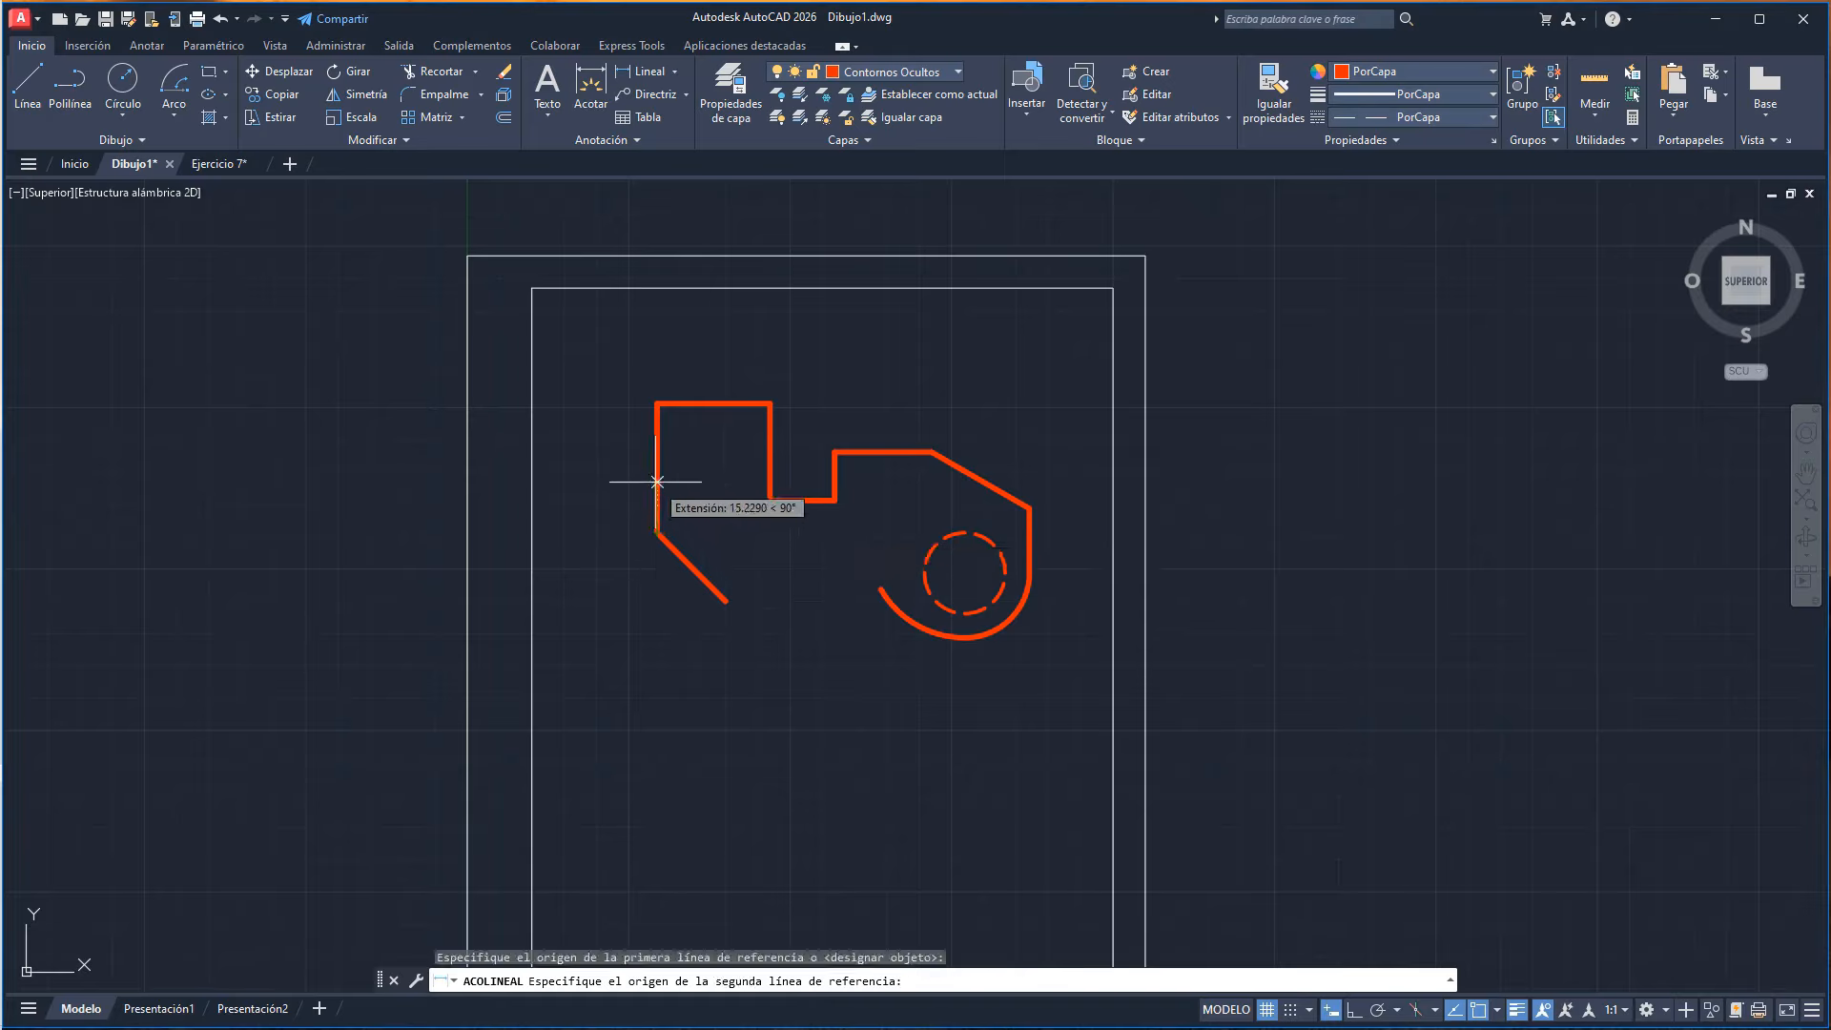
click(657, 403)
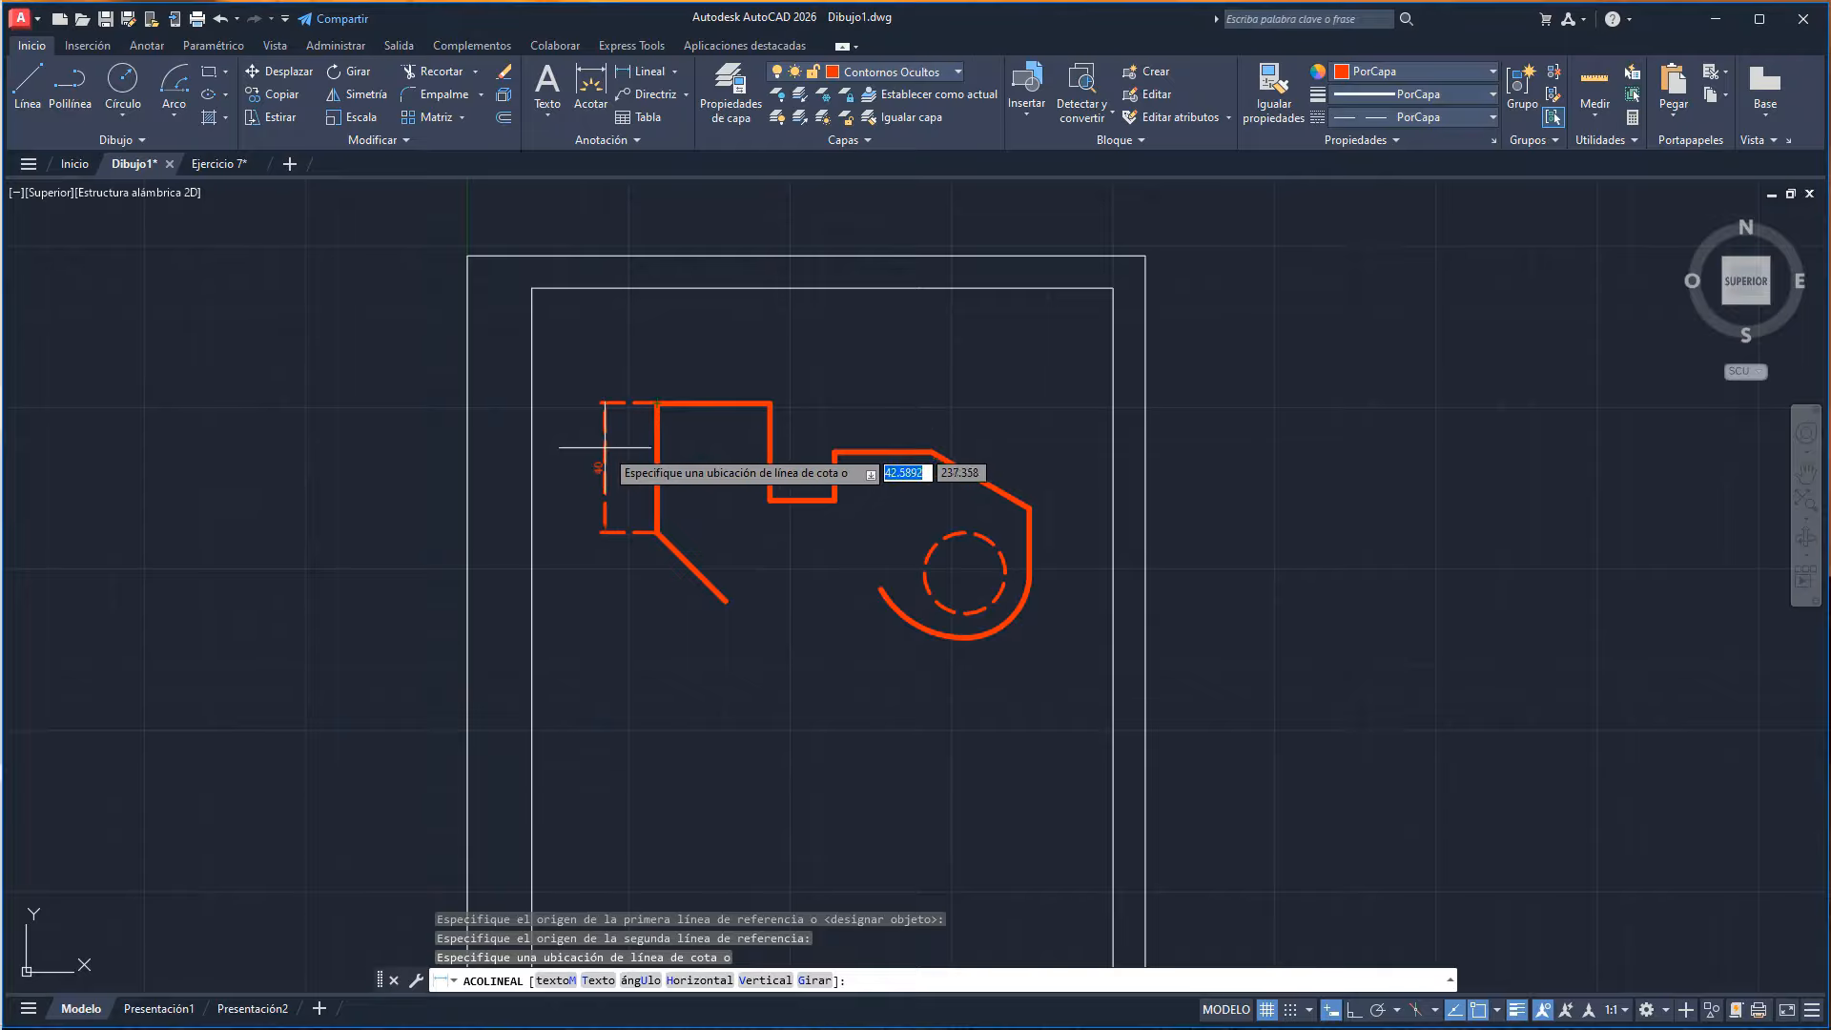
click(604, 447)
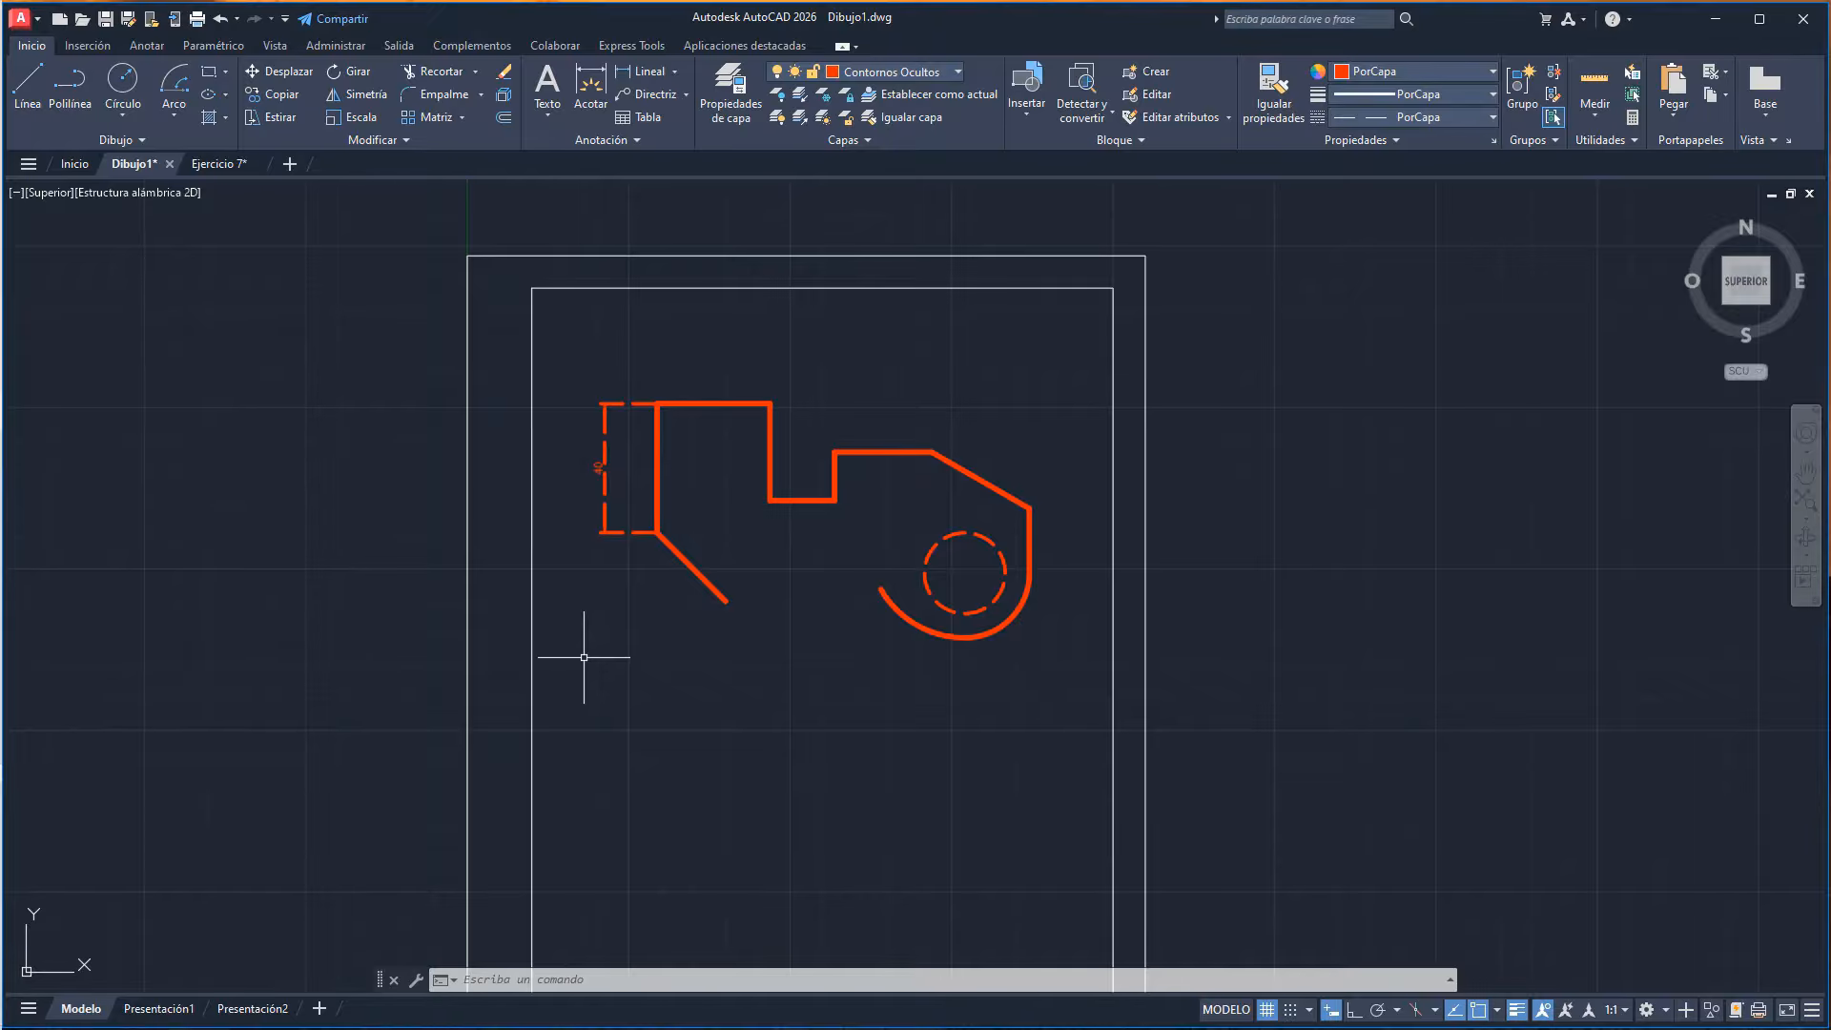
- Move the leftmost edge's dimension to the Acotación layer and clear the selection
click(603, 521)
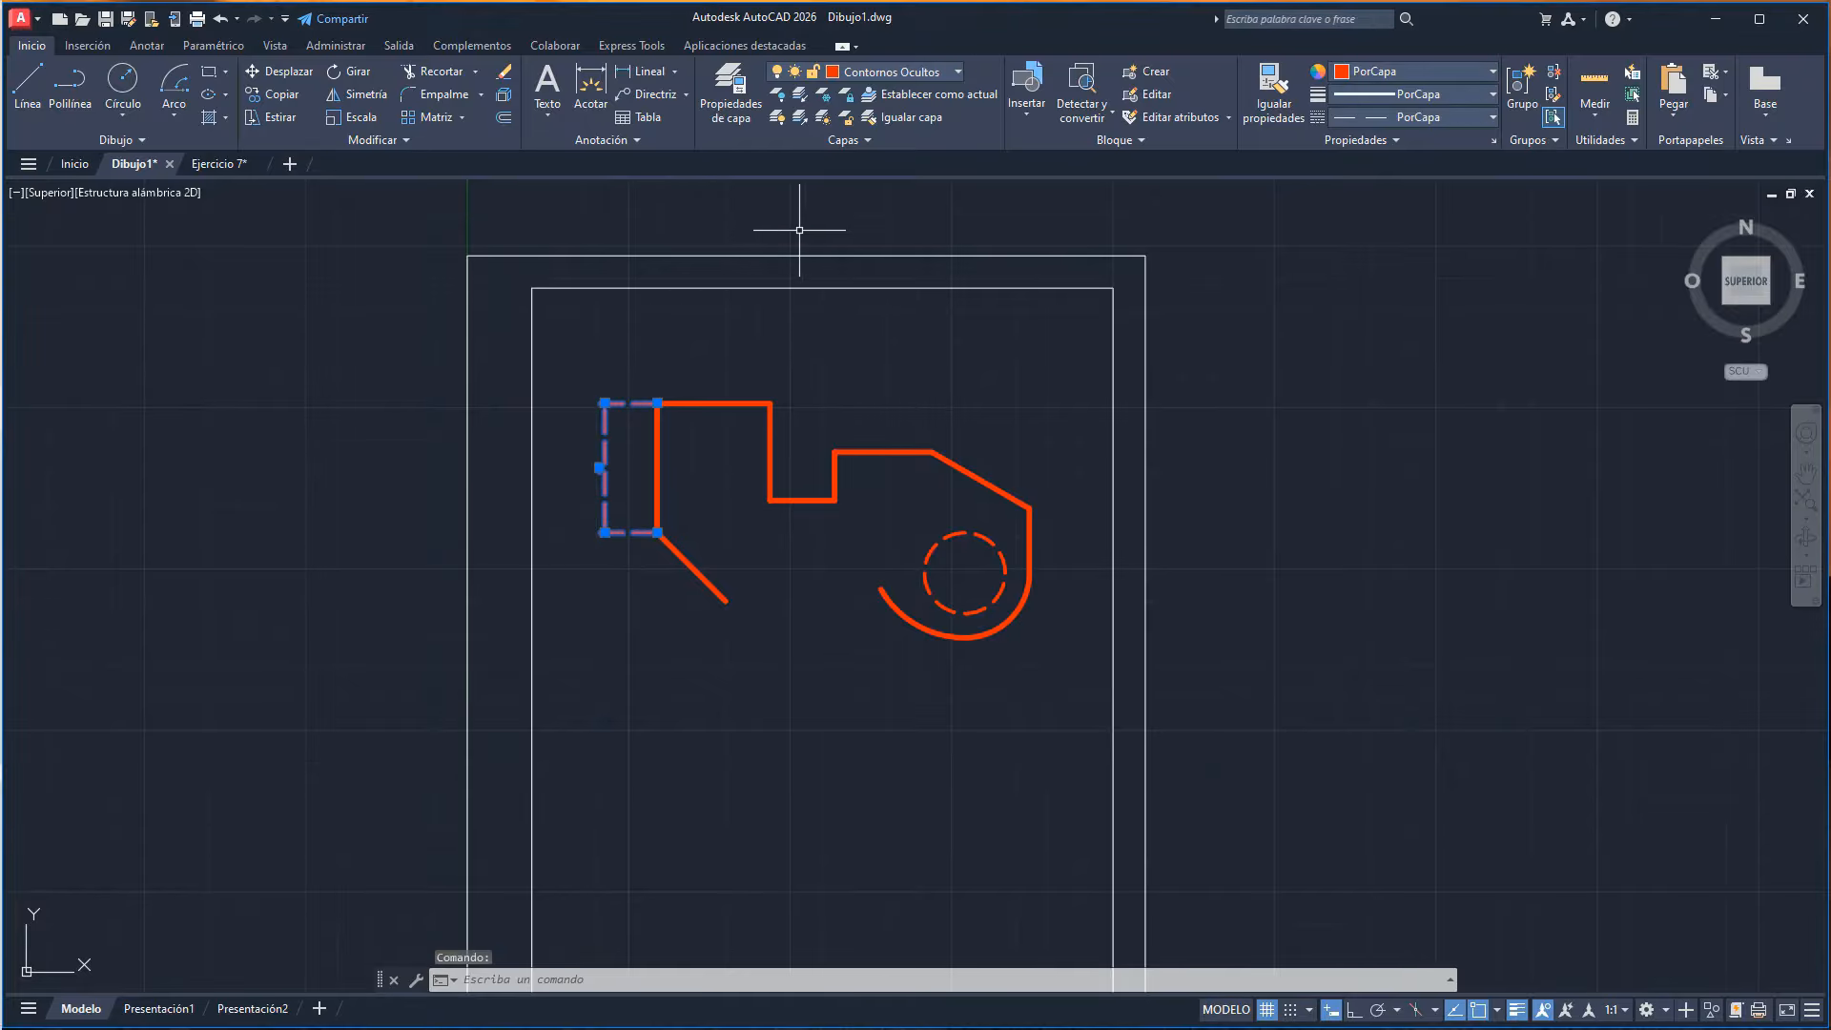
click(956, 72)
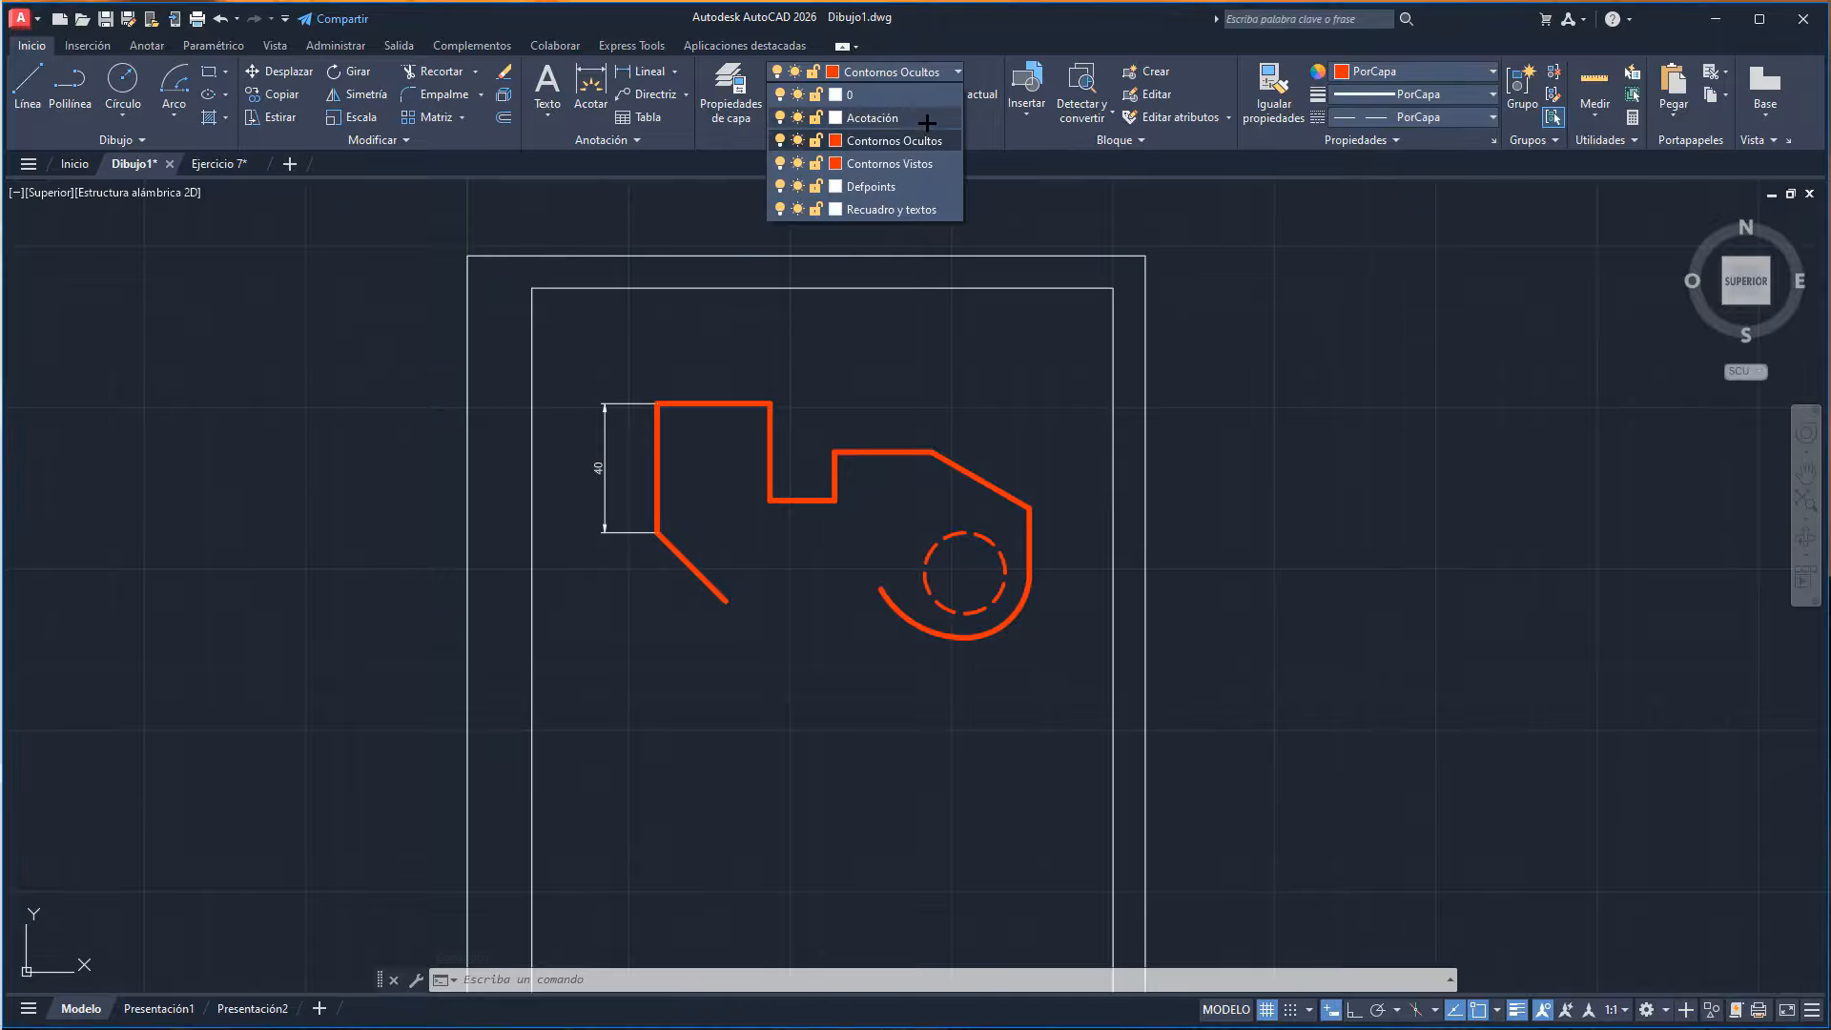
click(926, 118)
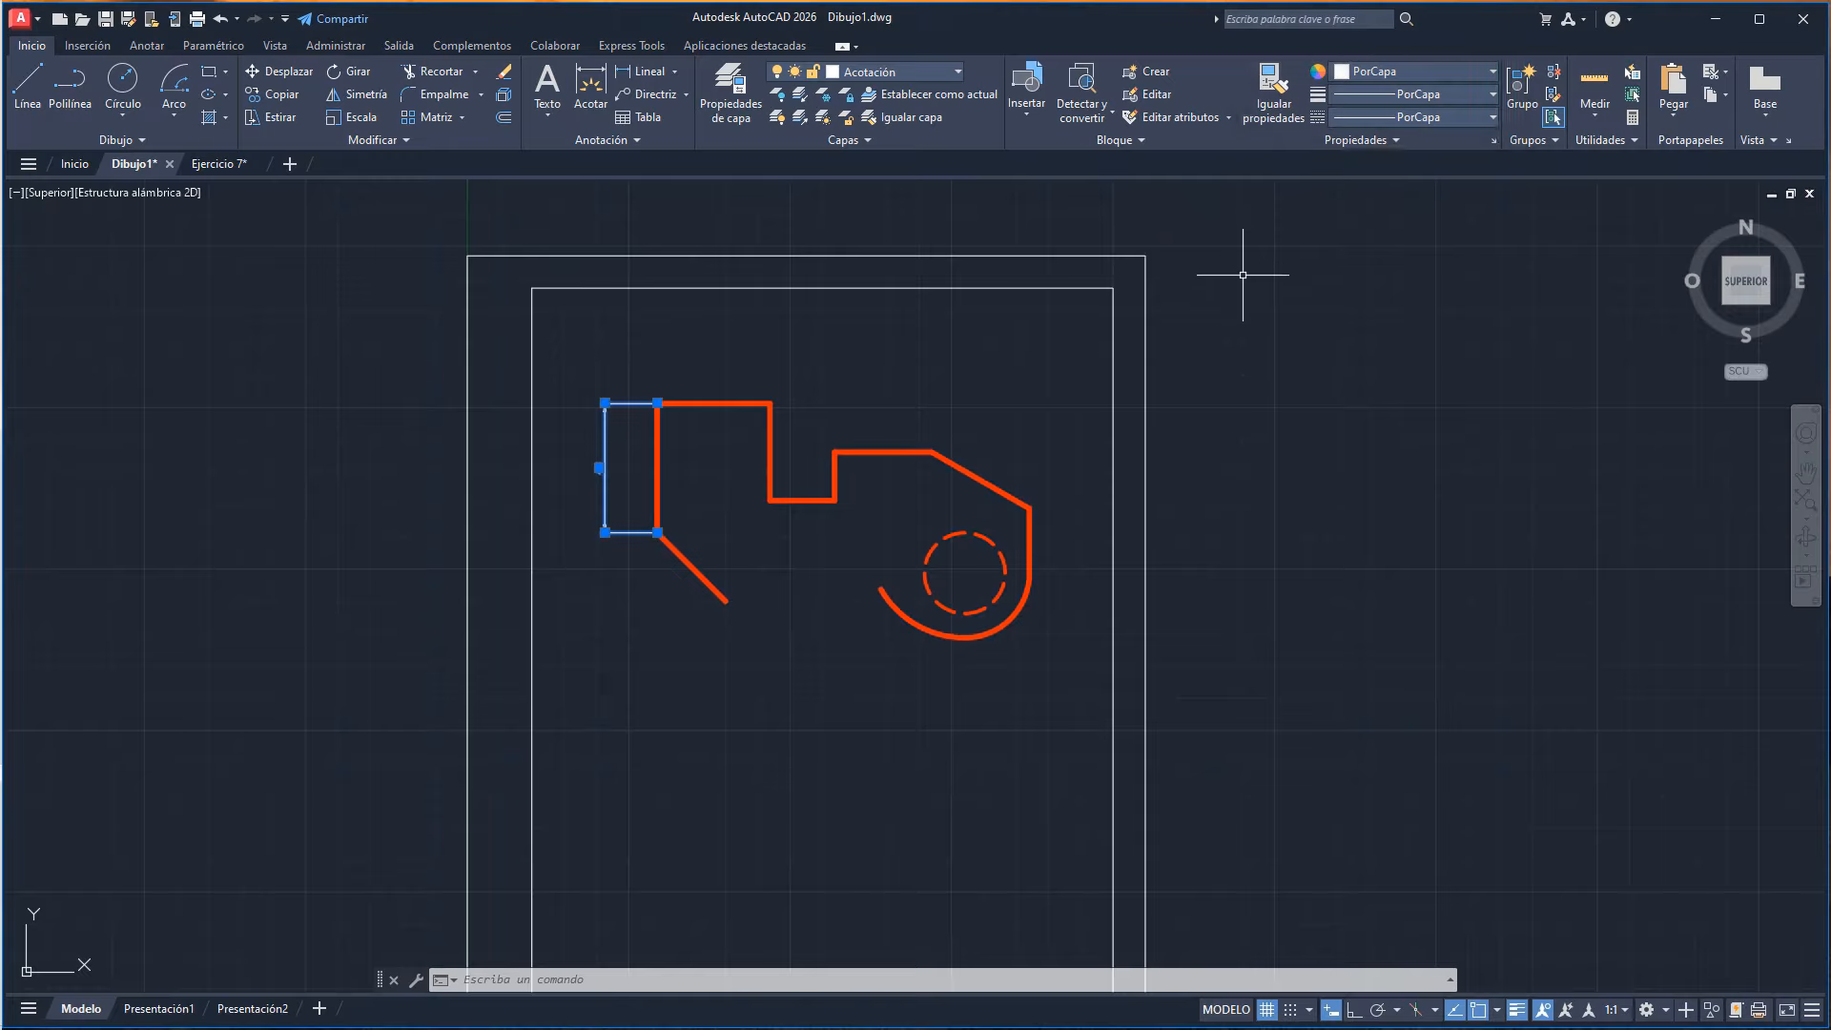
key(Escape)
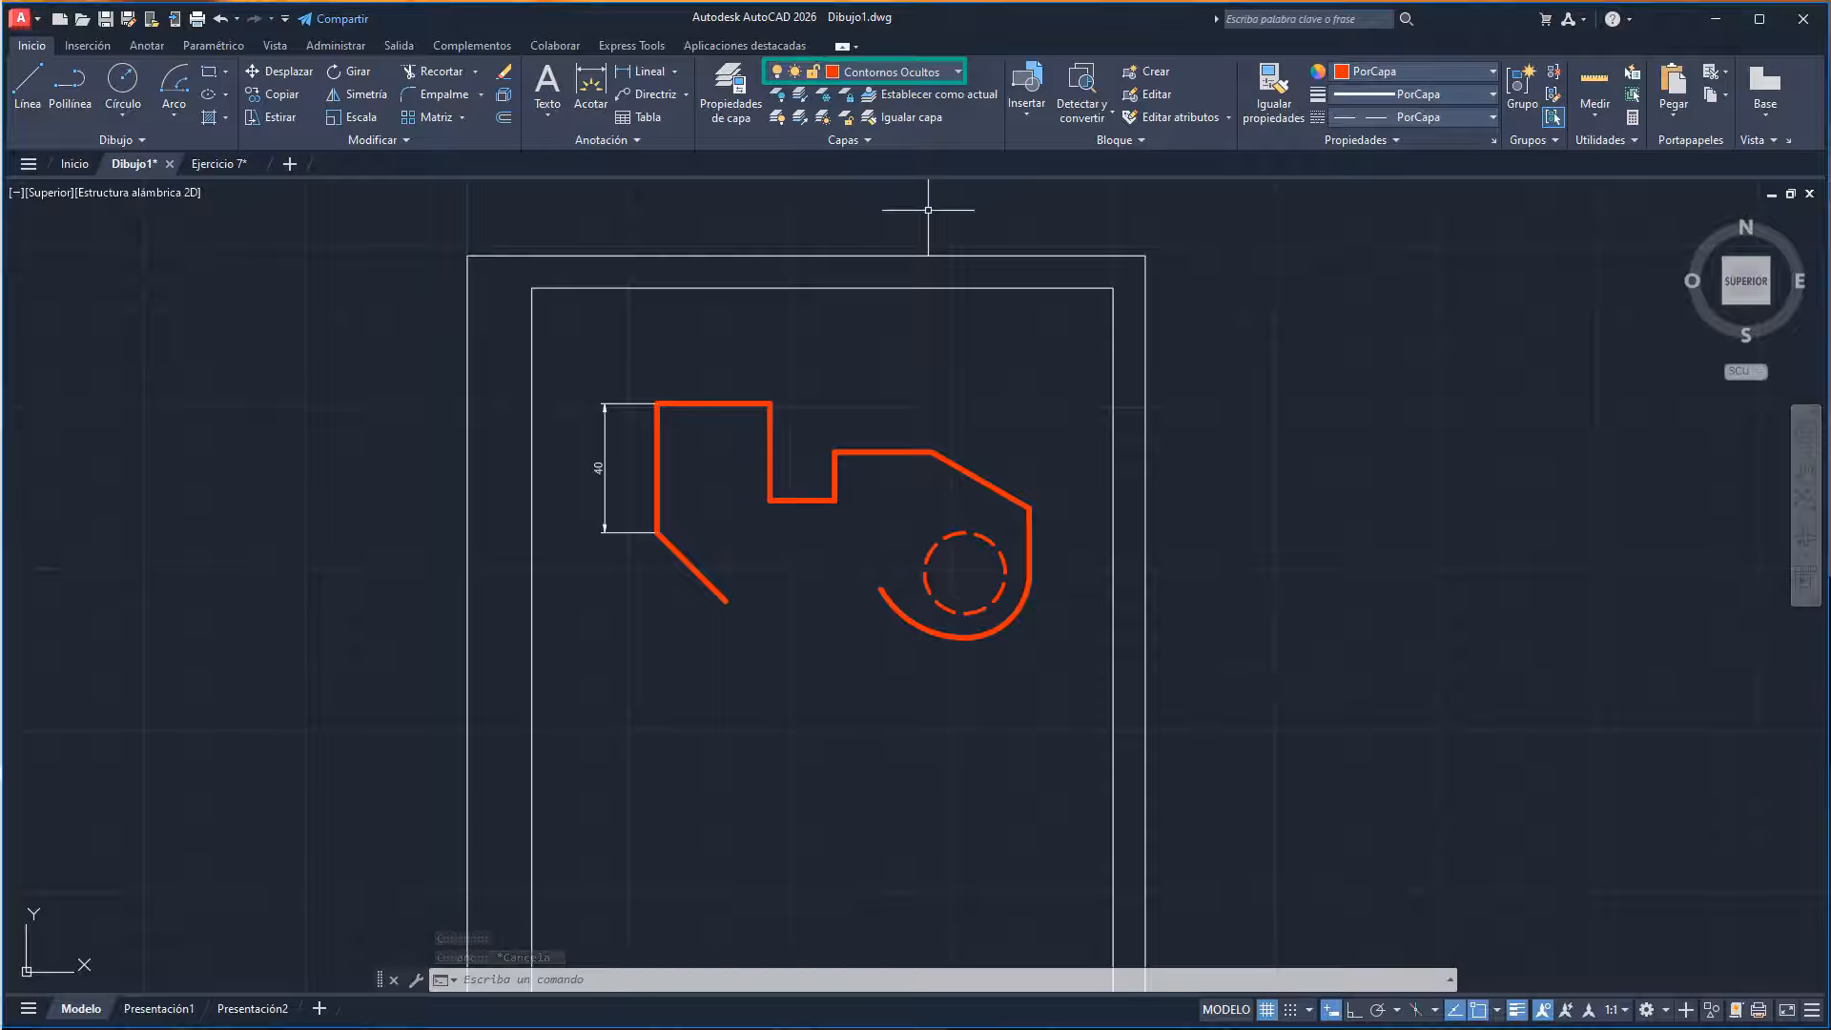
- Make Acotación the current layer and add a horizontal linear dimension above the part's upper left edge
click(927, 70)
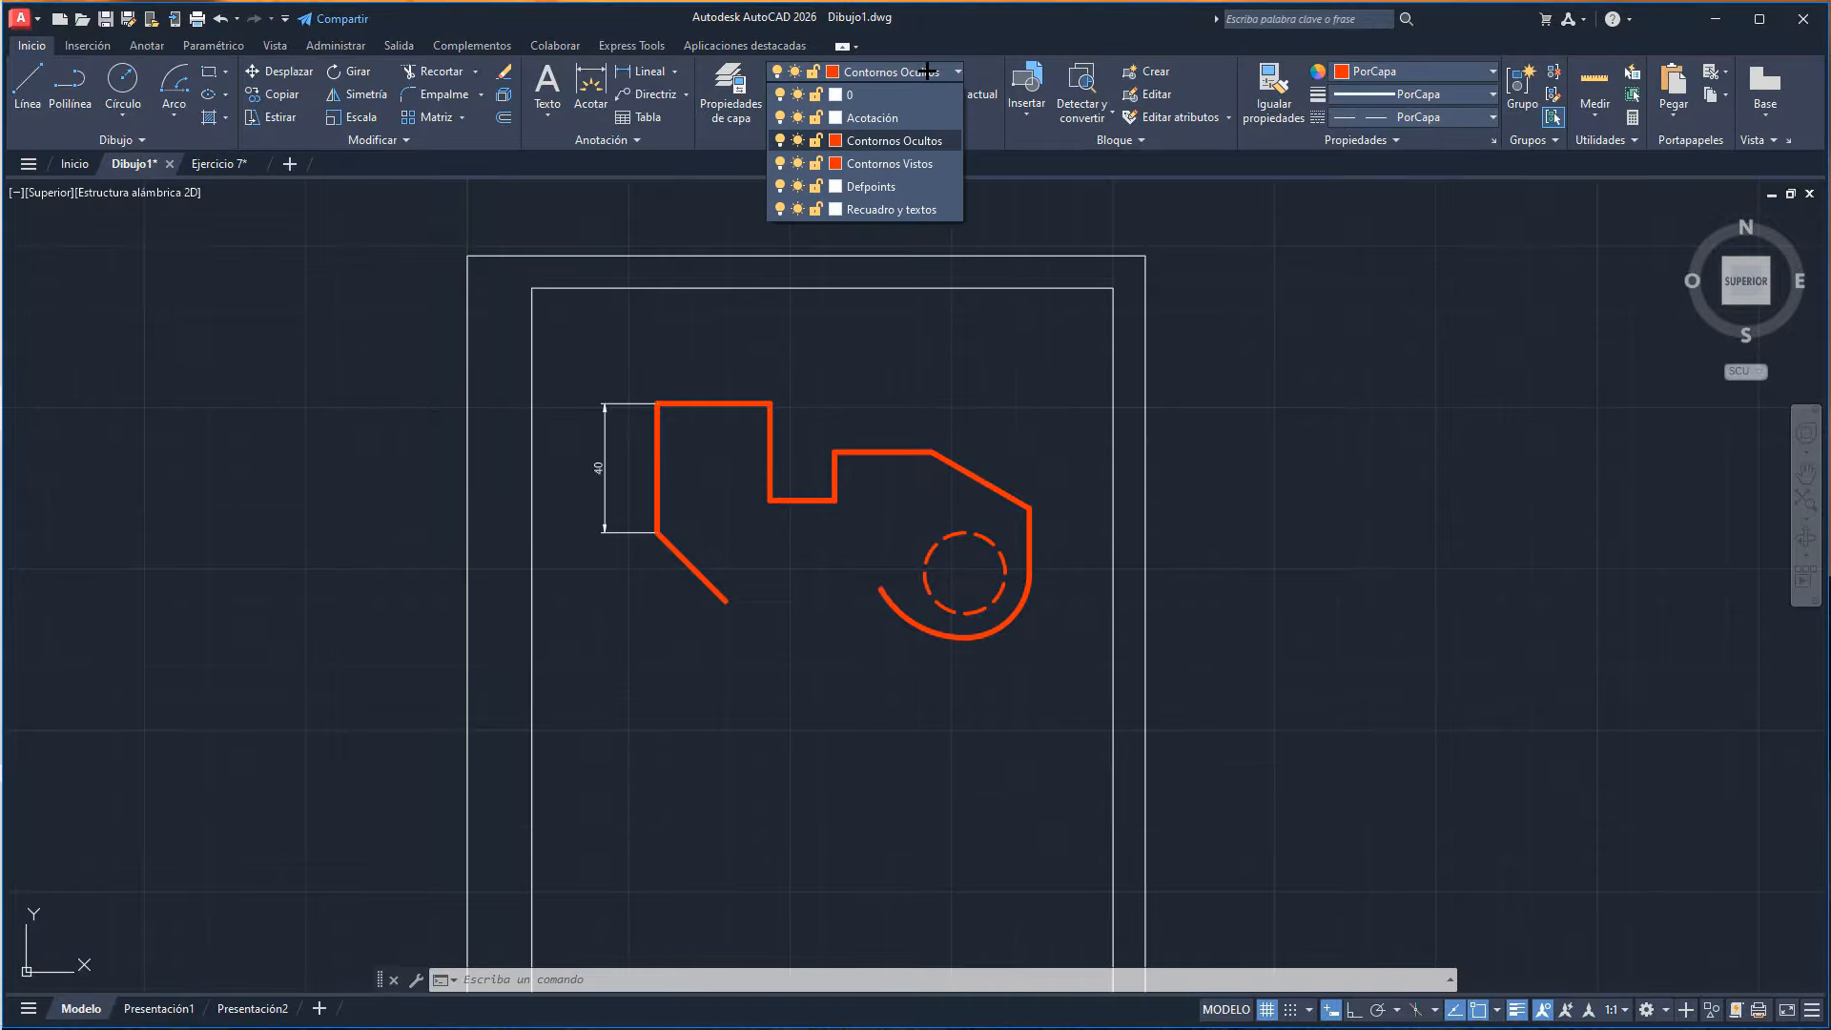
click(920, 117)
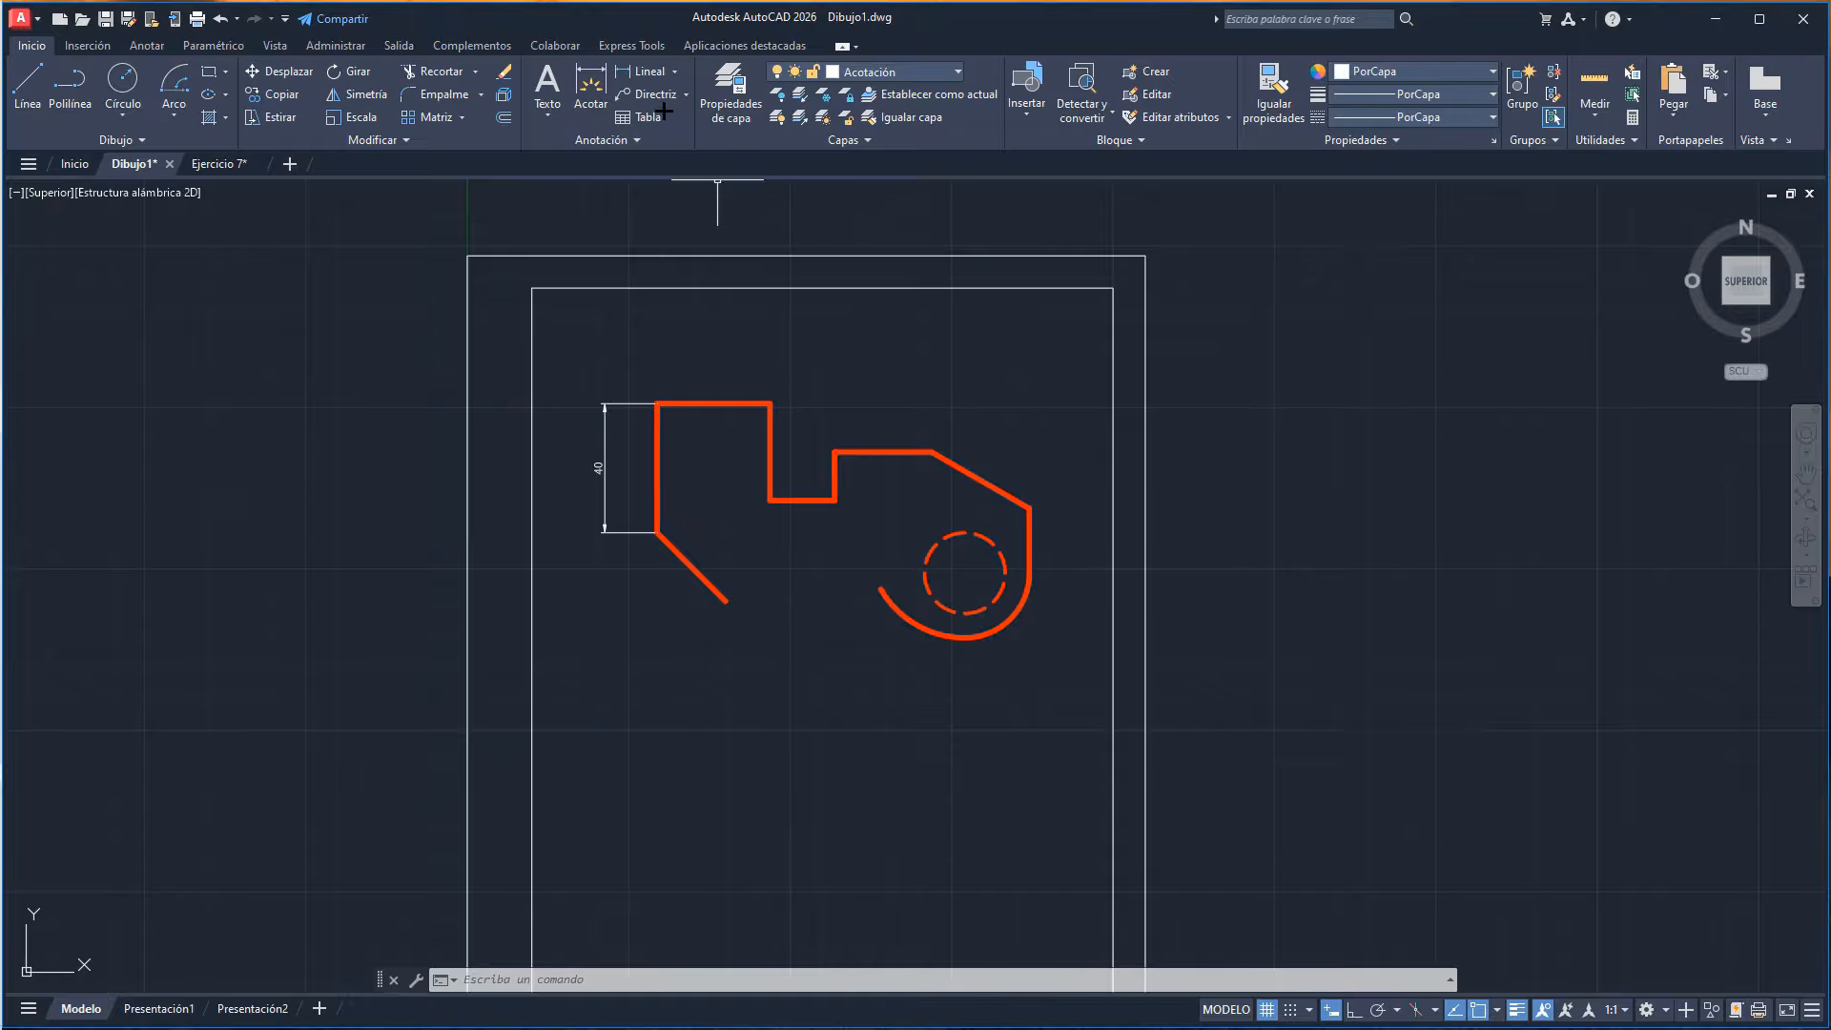
click(644, 70)
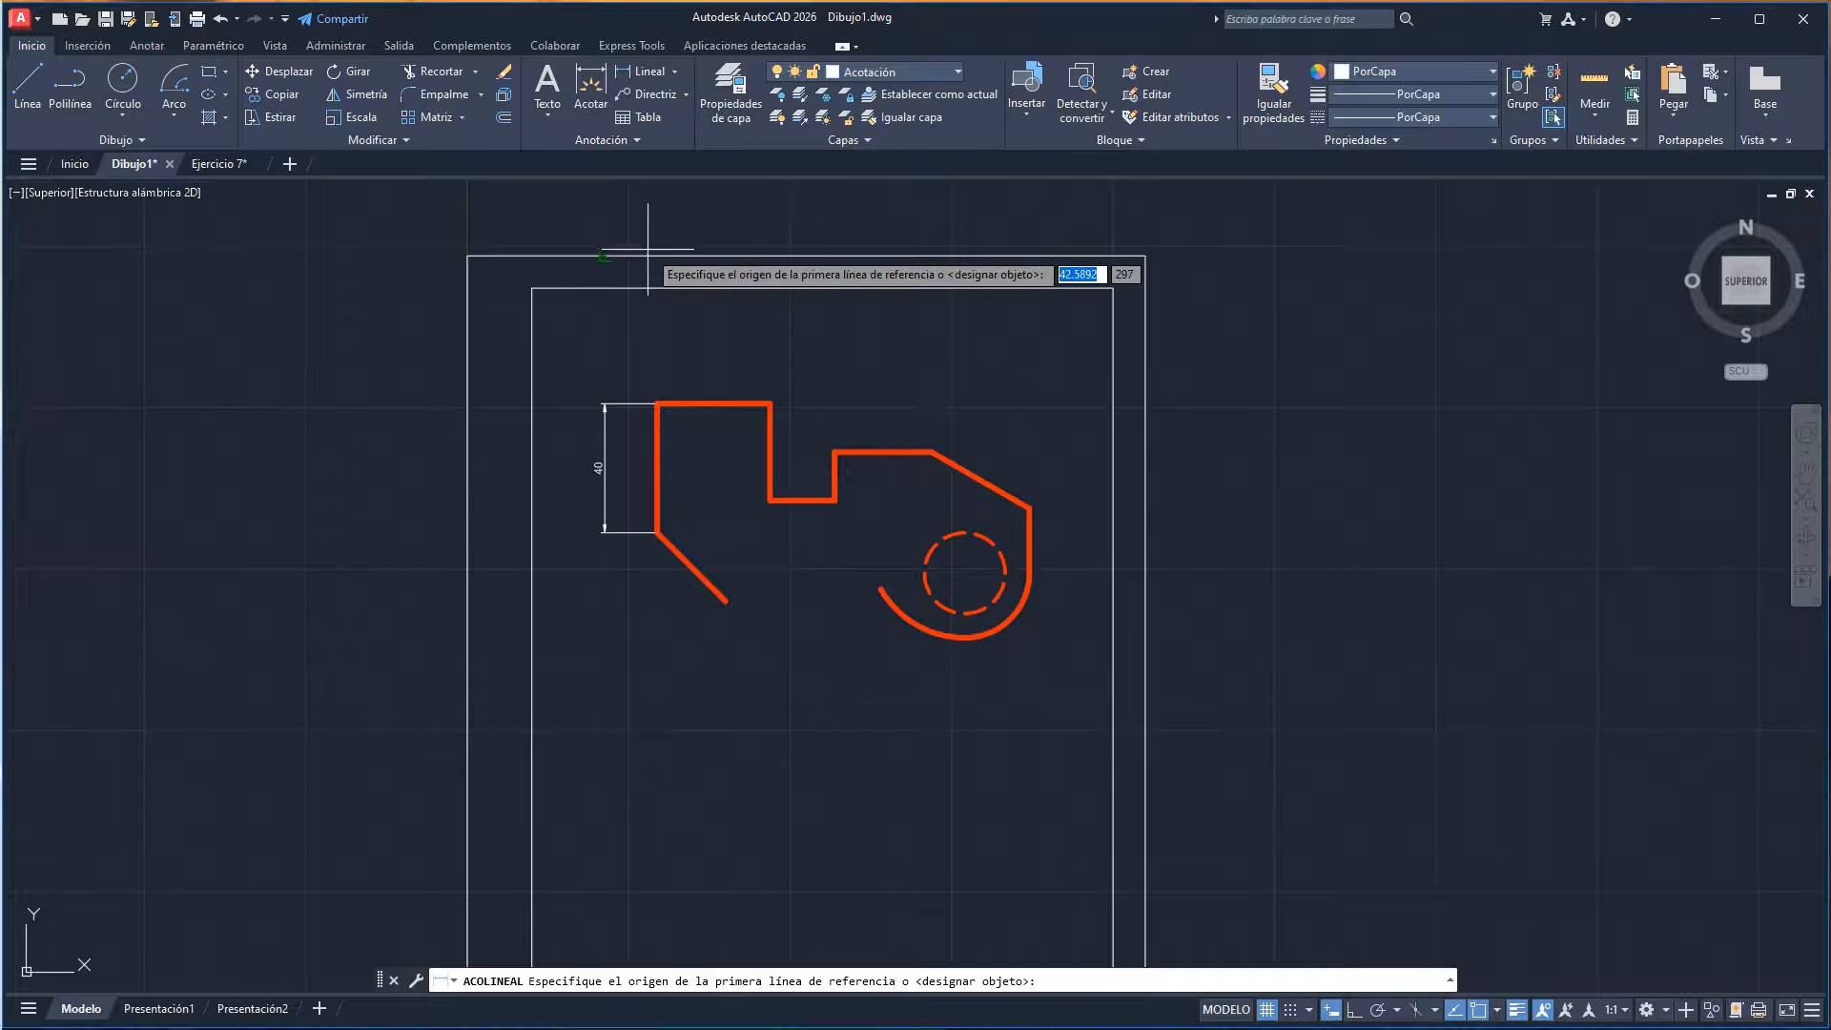
click(656, 402)
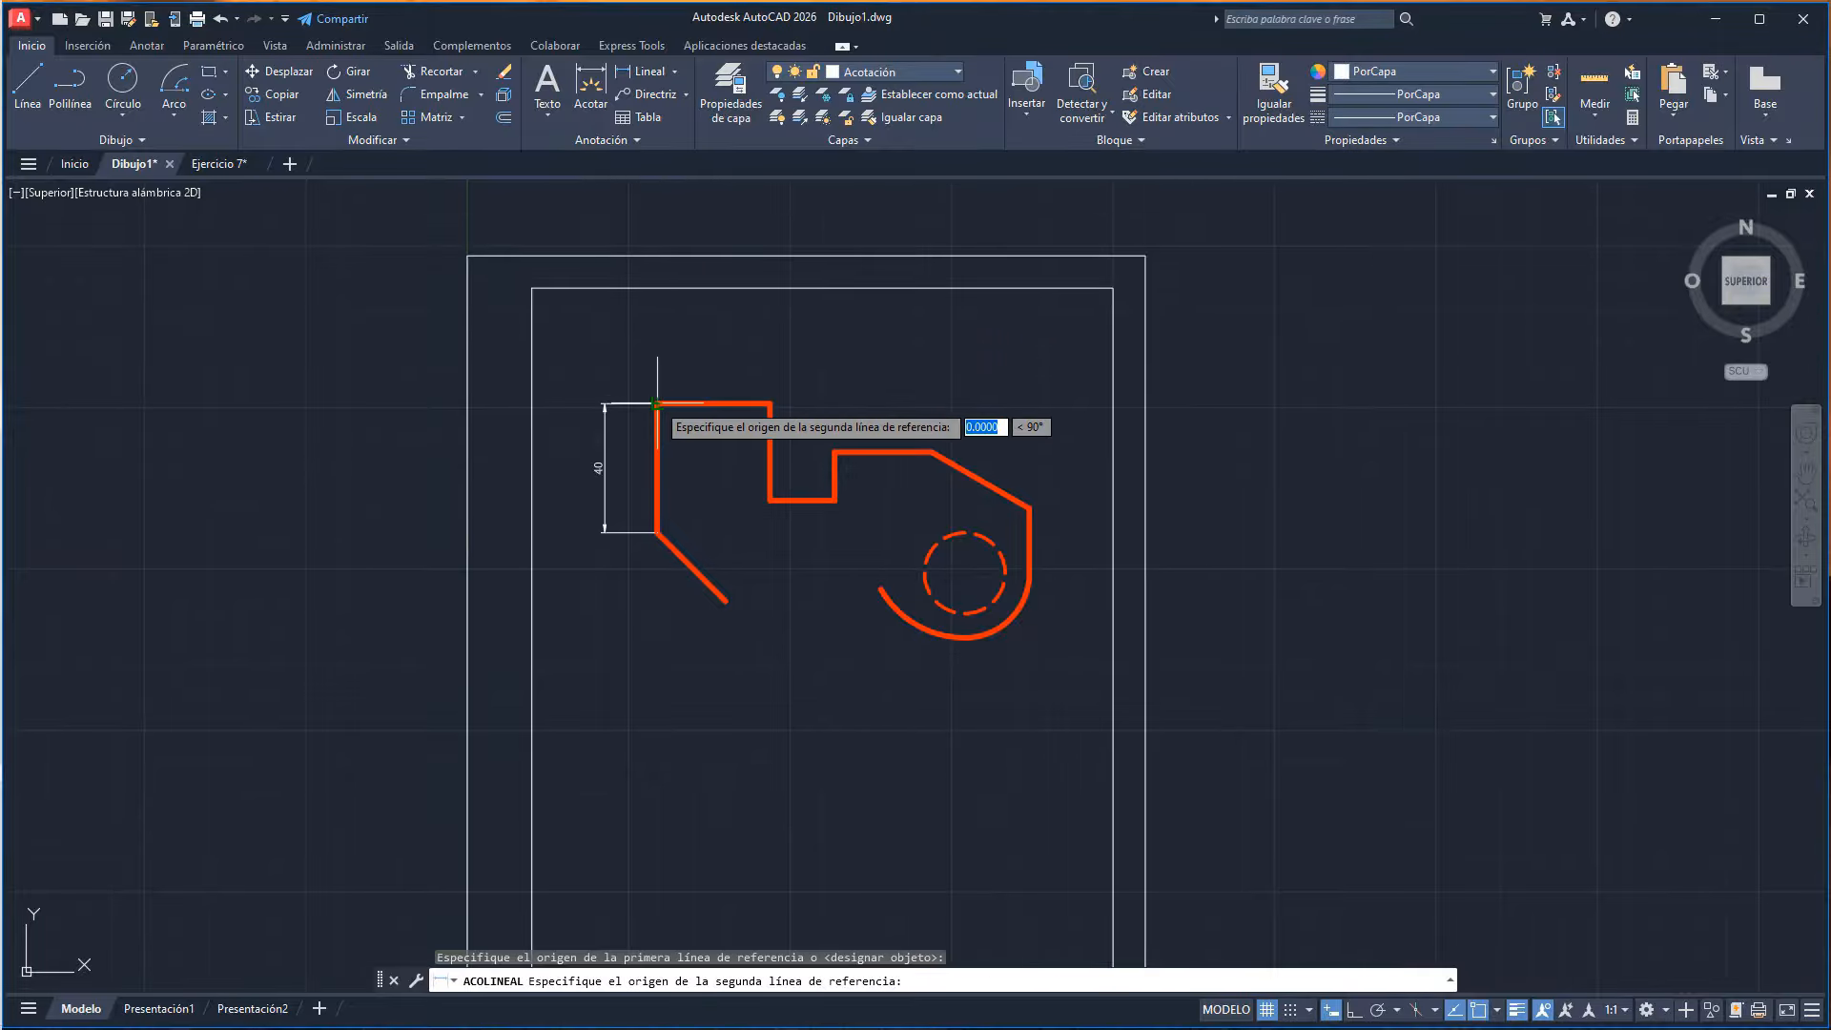
click(770, 402)
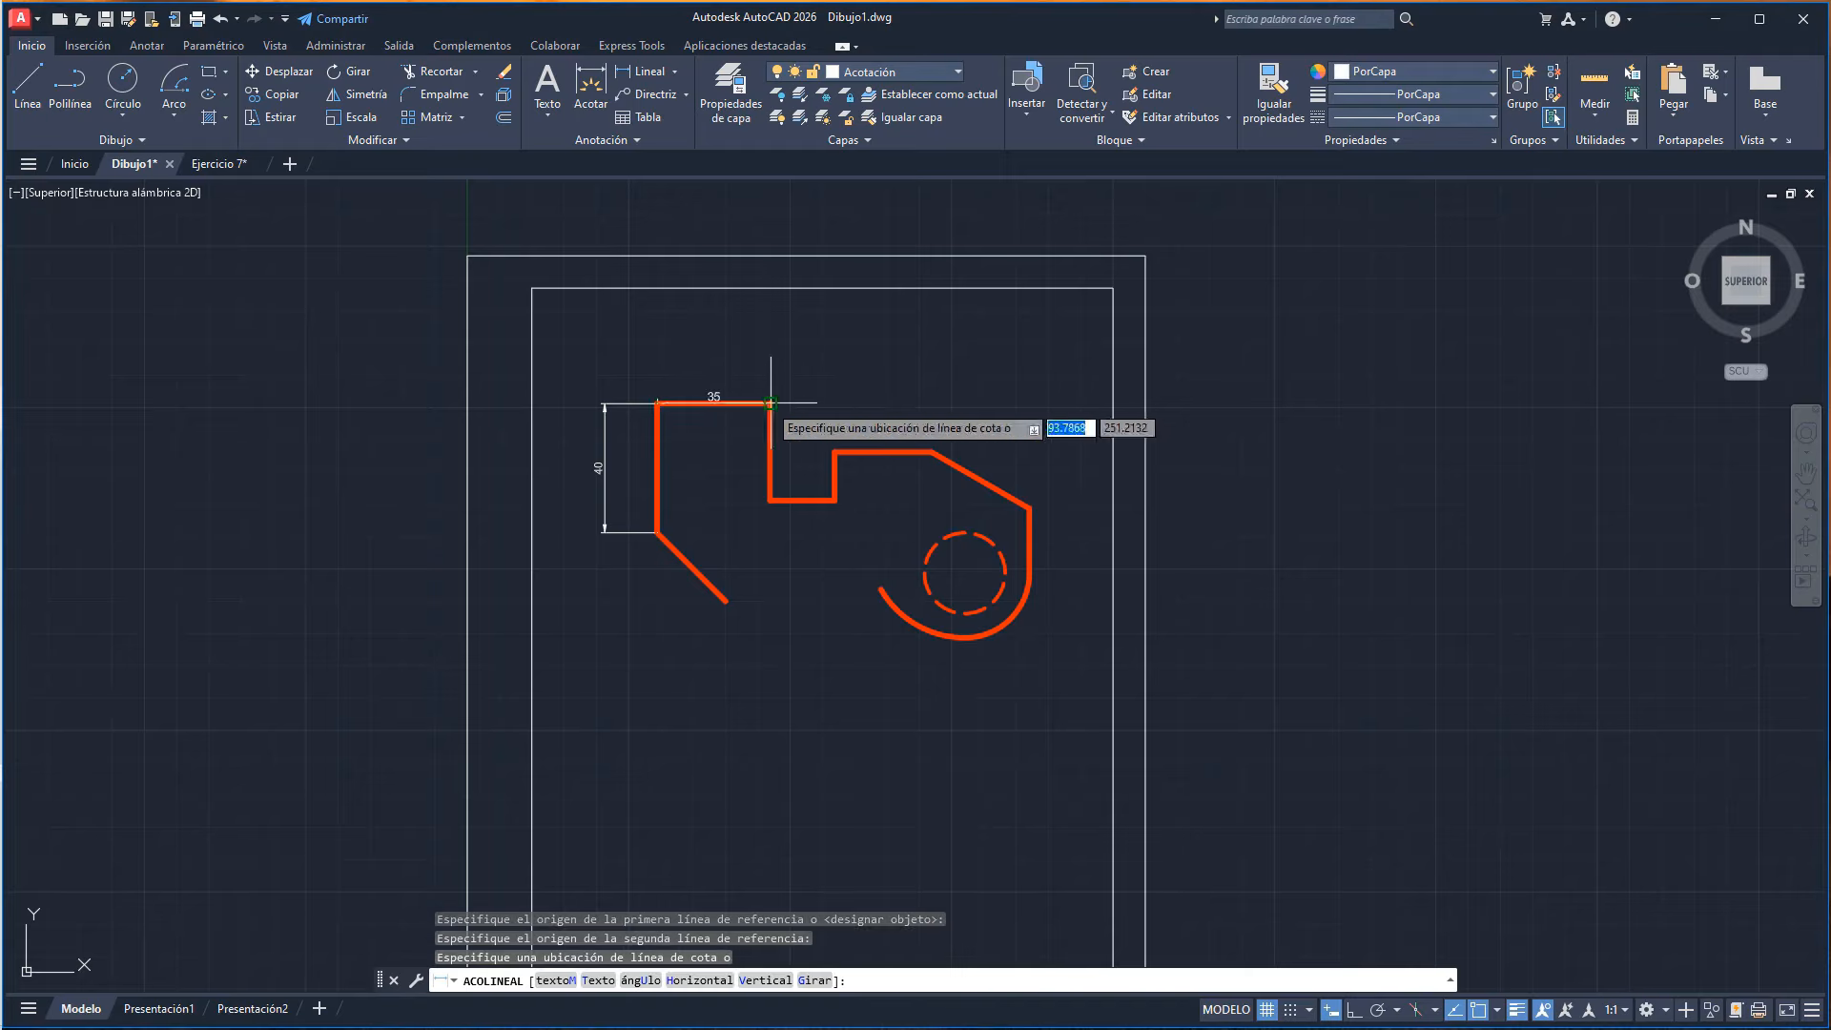
click(771, 364)
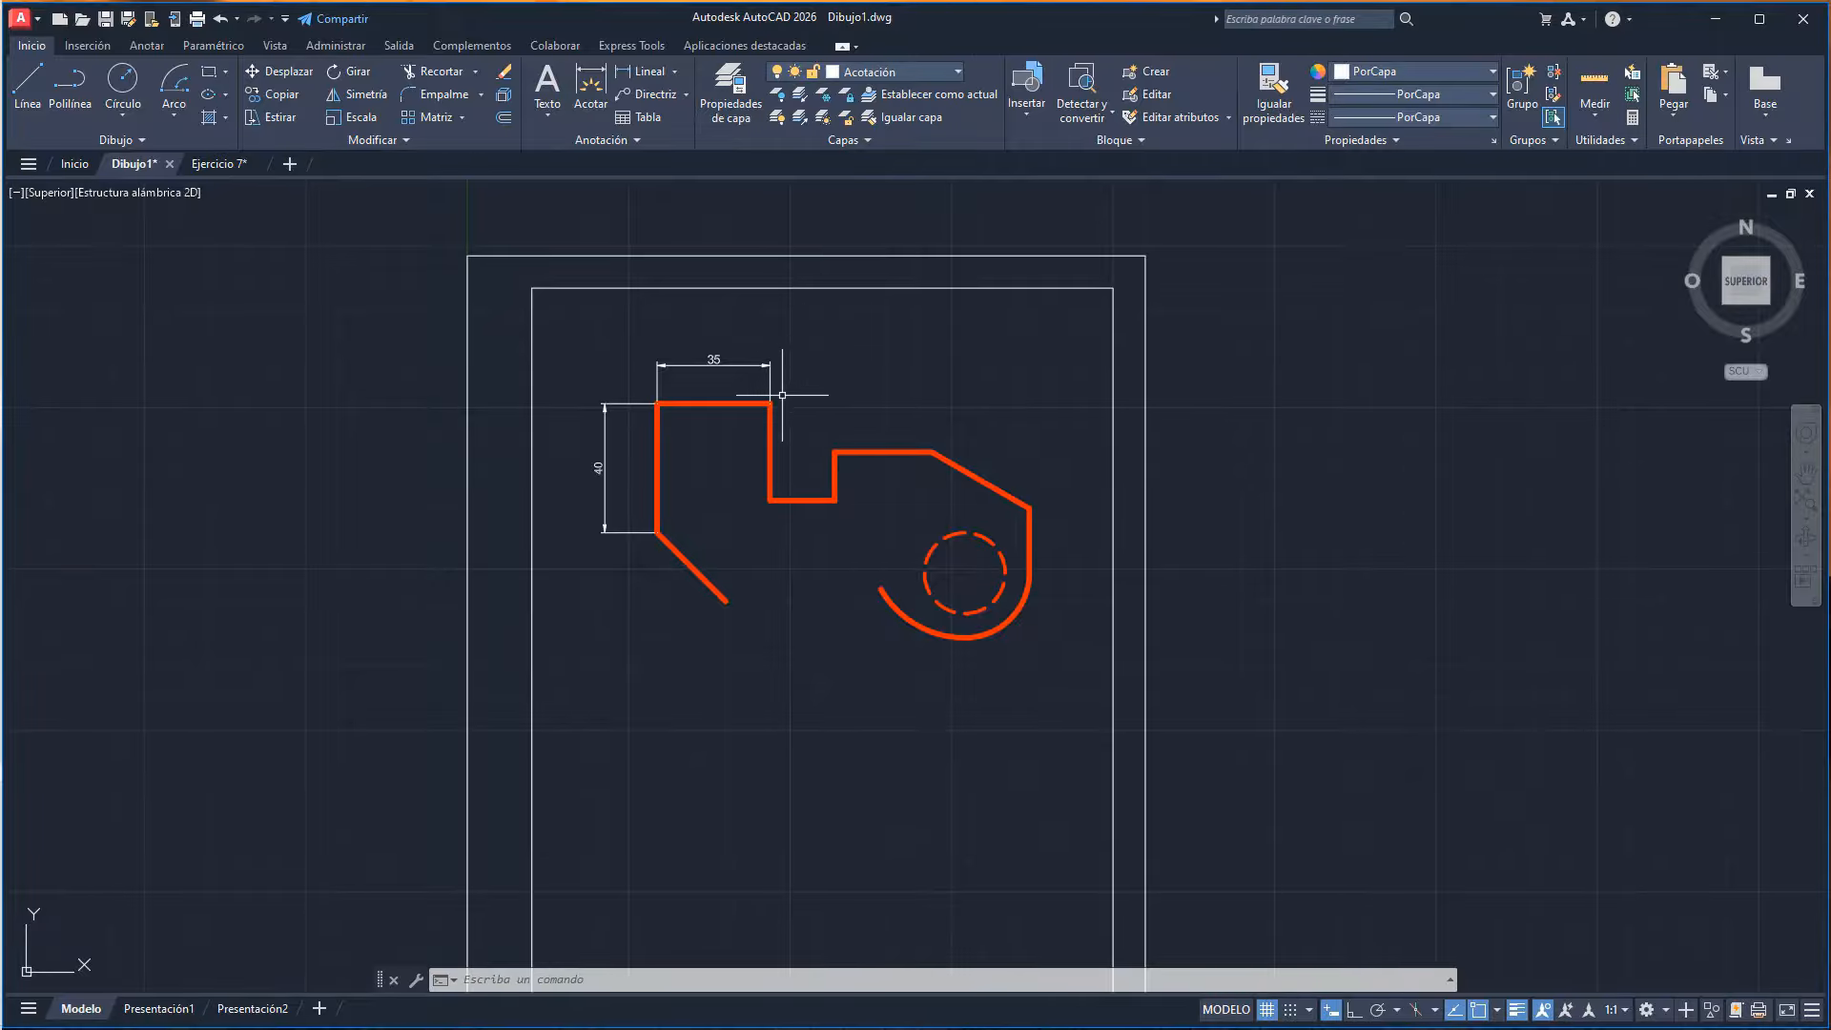
click(832, 454)
click(631, 72)
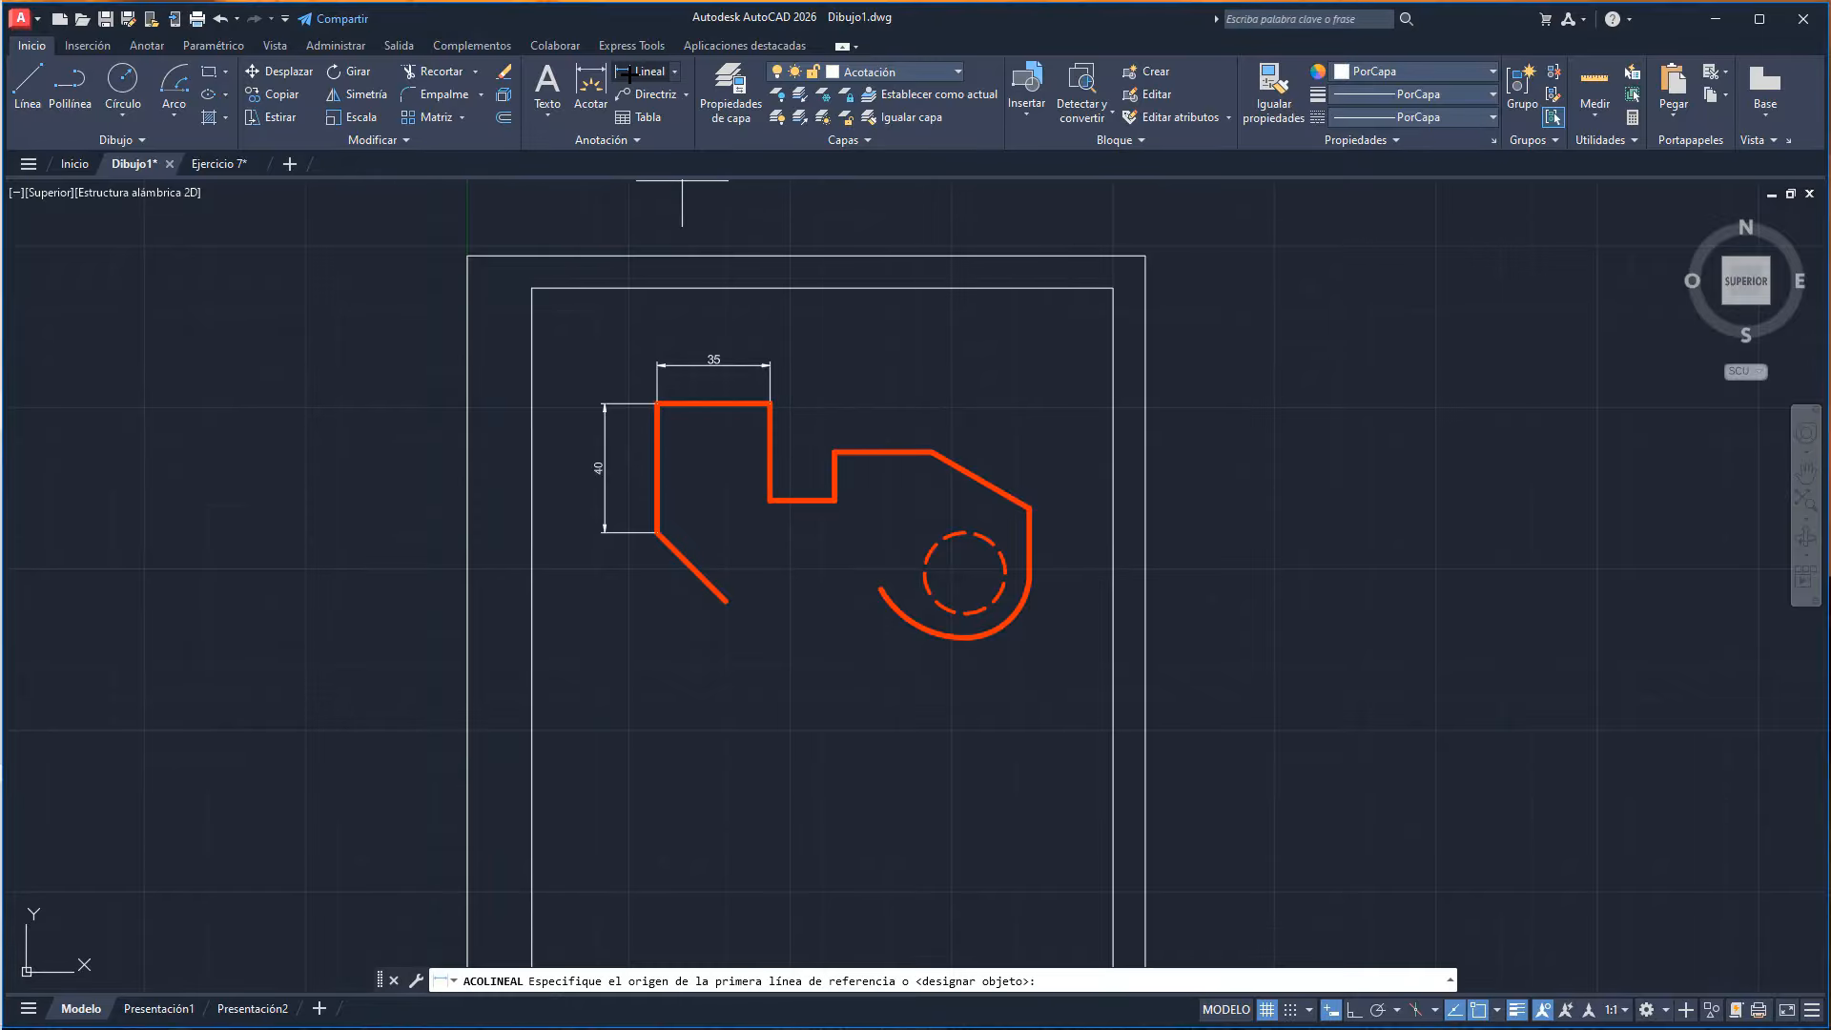
click(770, 403)
click(836, 452)
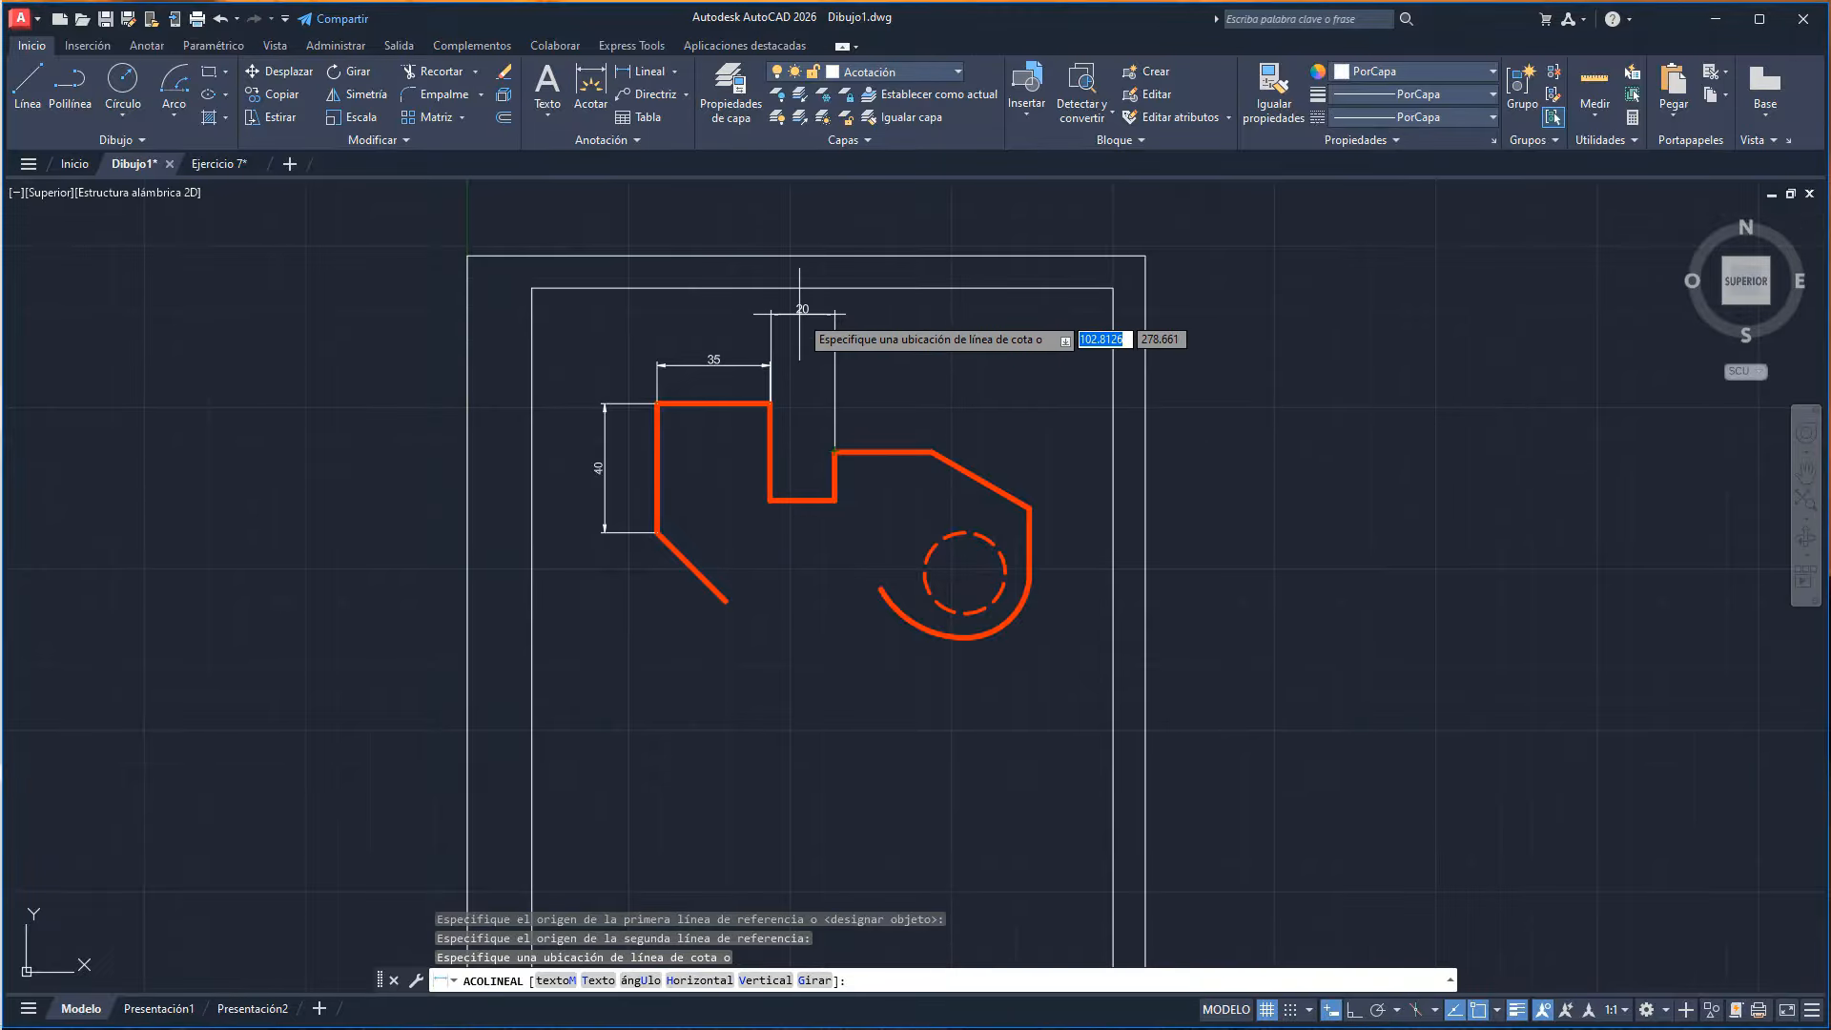
right_click(801, 366)
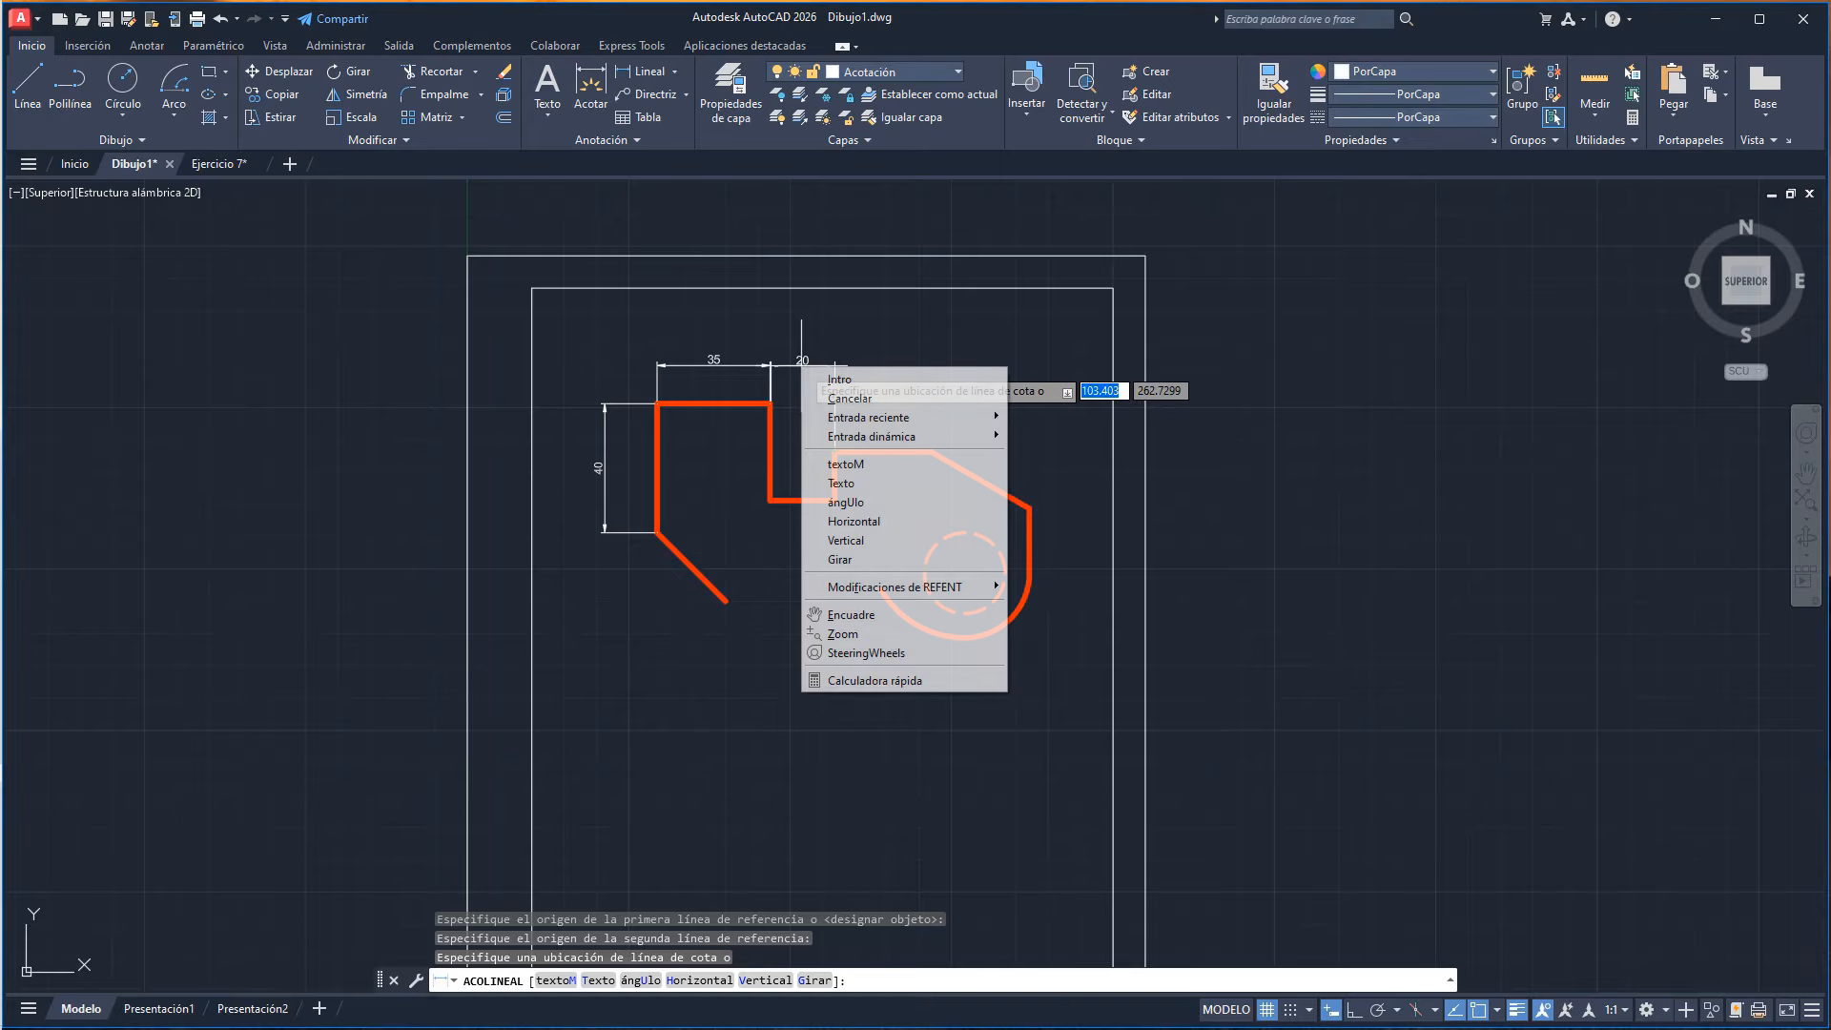
click(819, 396)
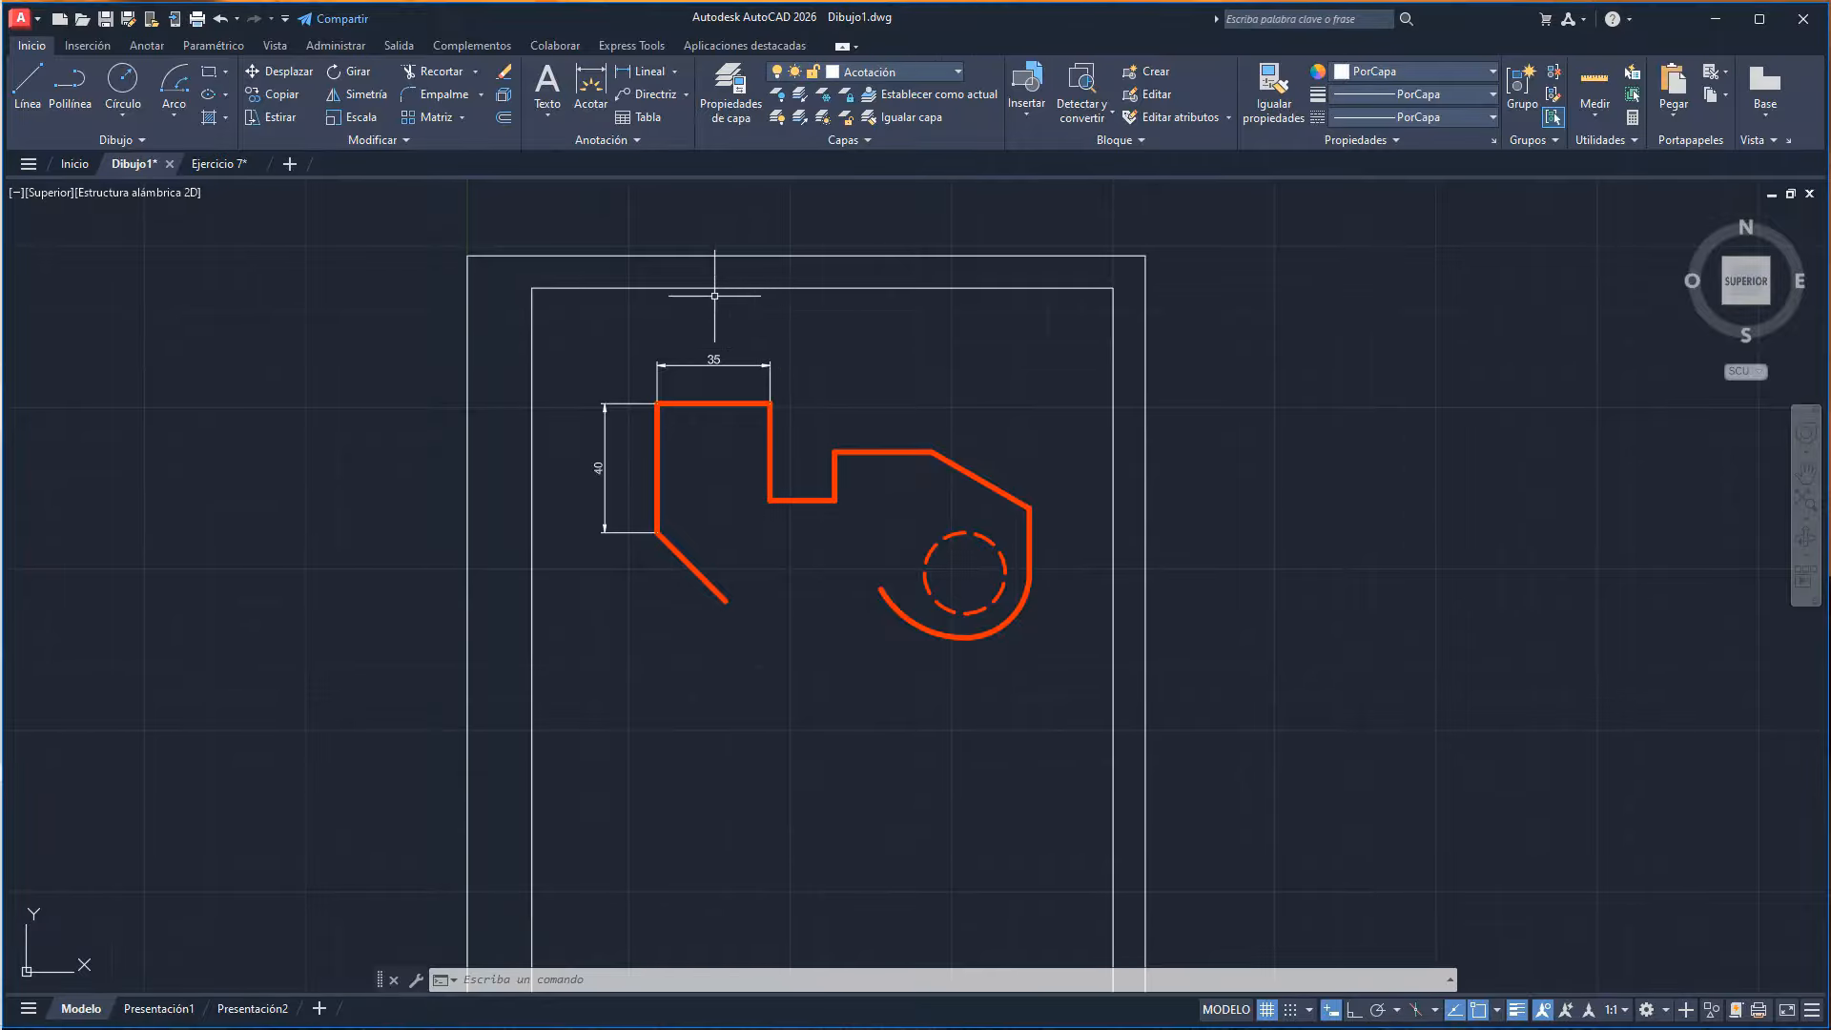
- Continue the top dimension across the notch, the right horizontal edge and the sloped segment, ending at the slope's lower end
click(148, 45)
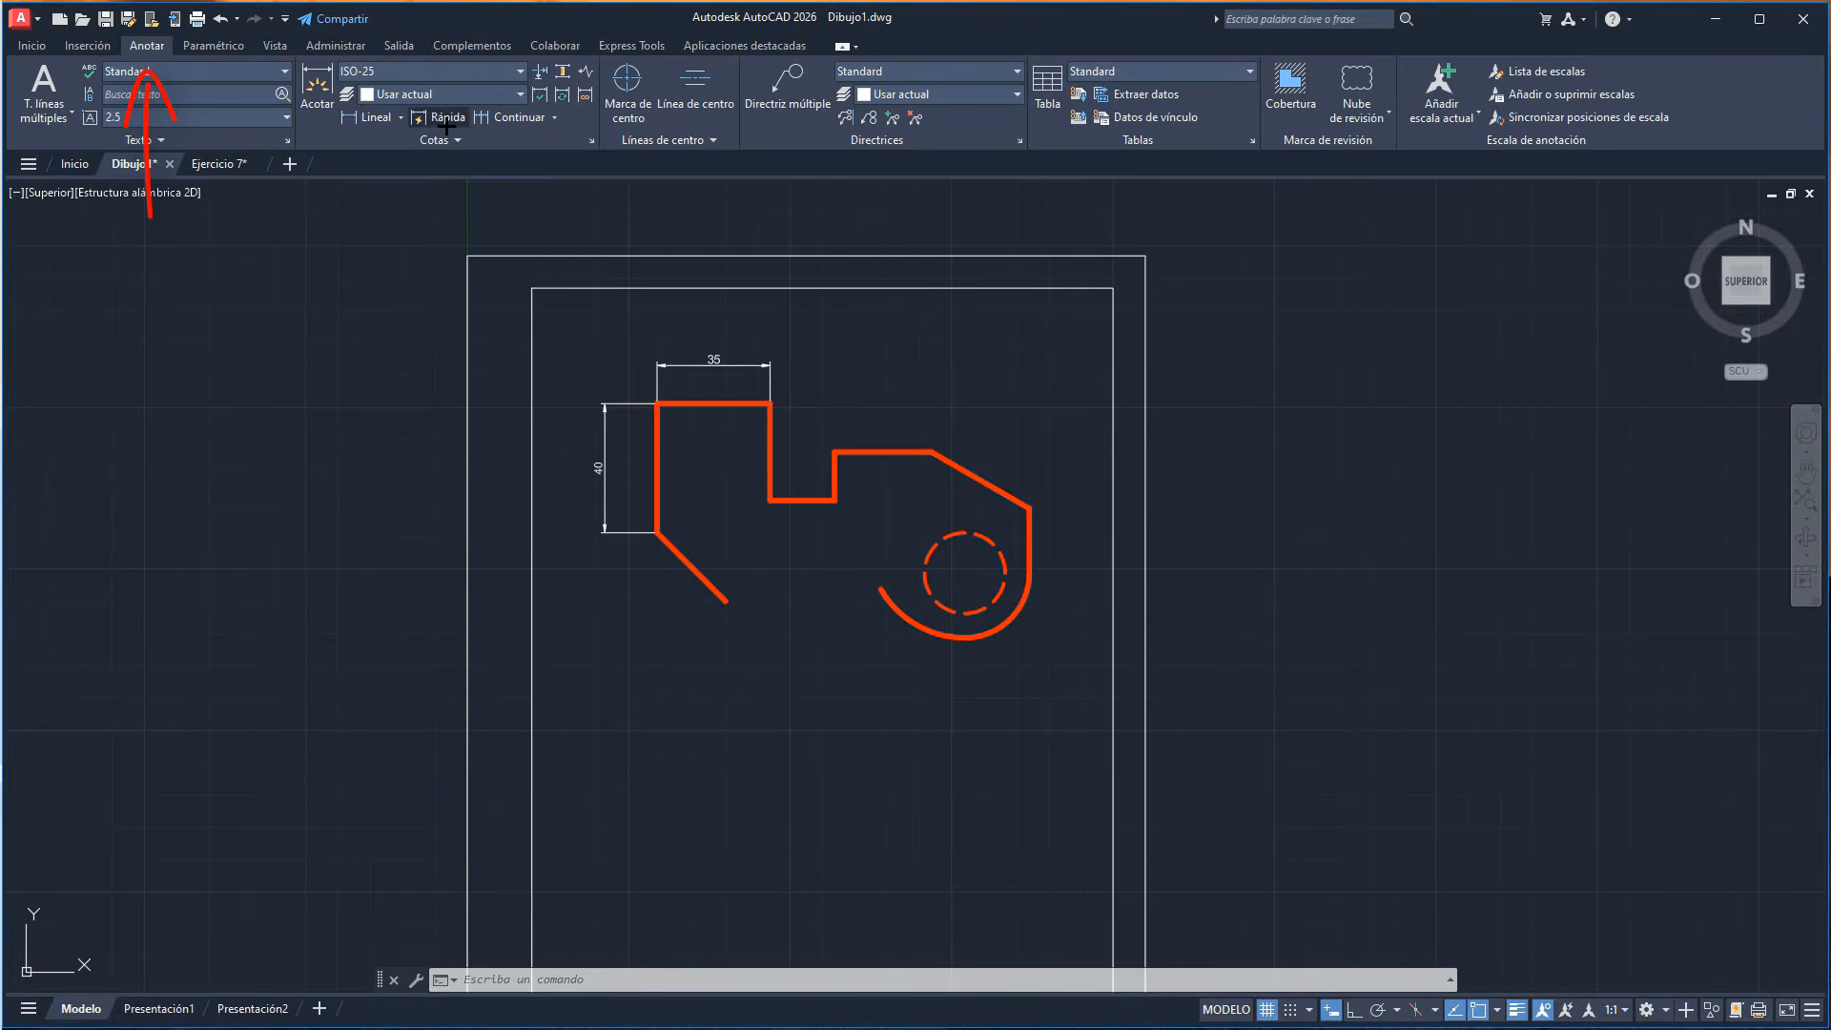
click(503, 118)
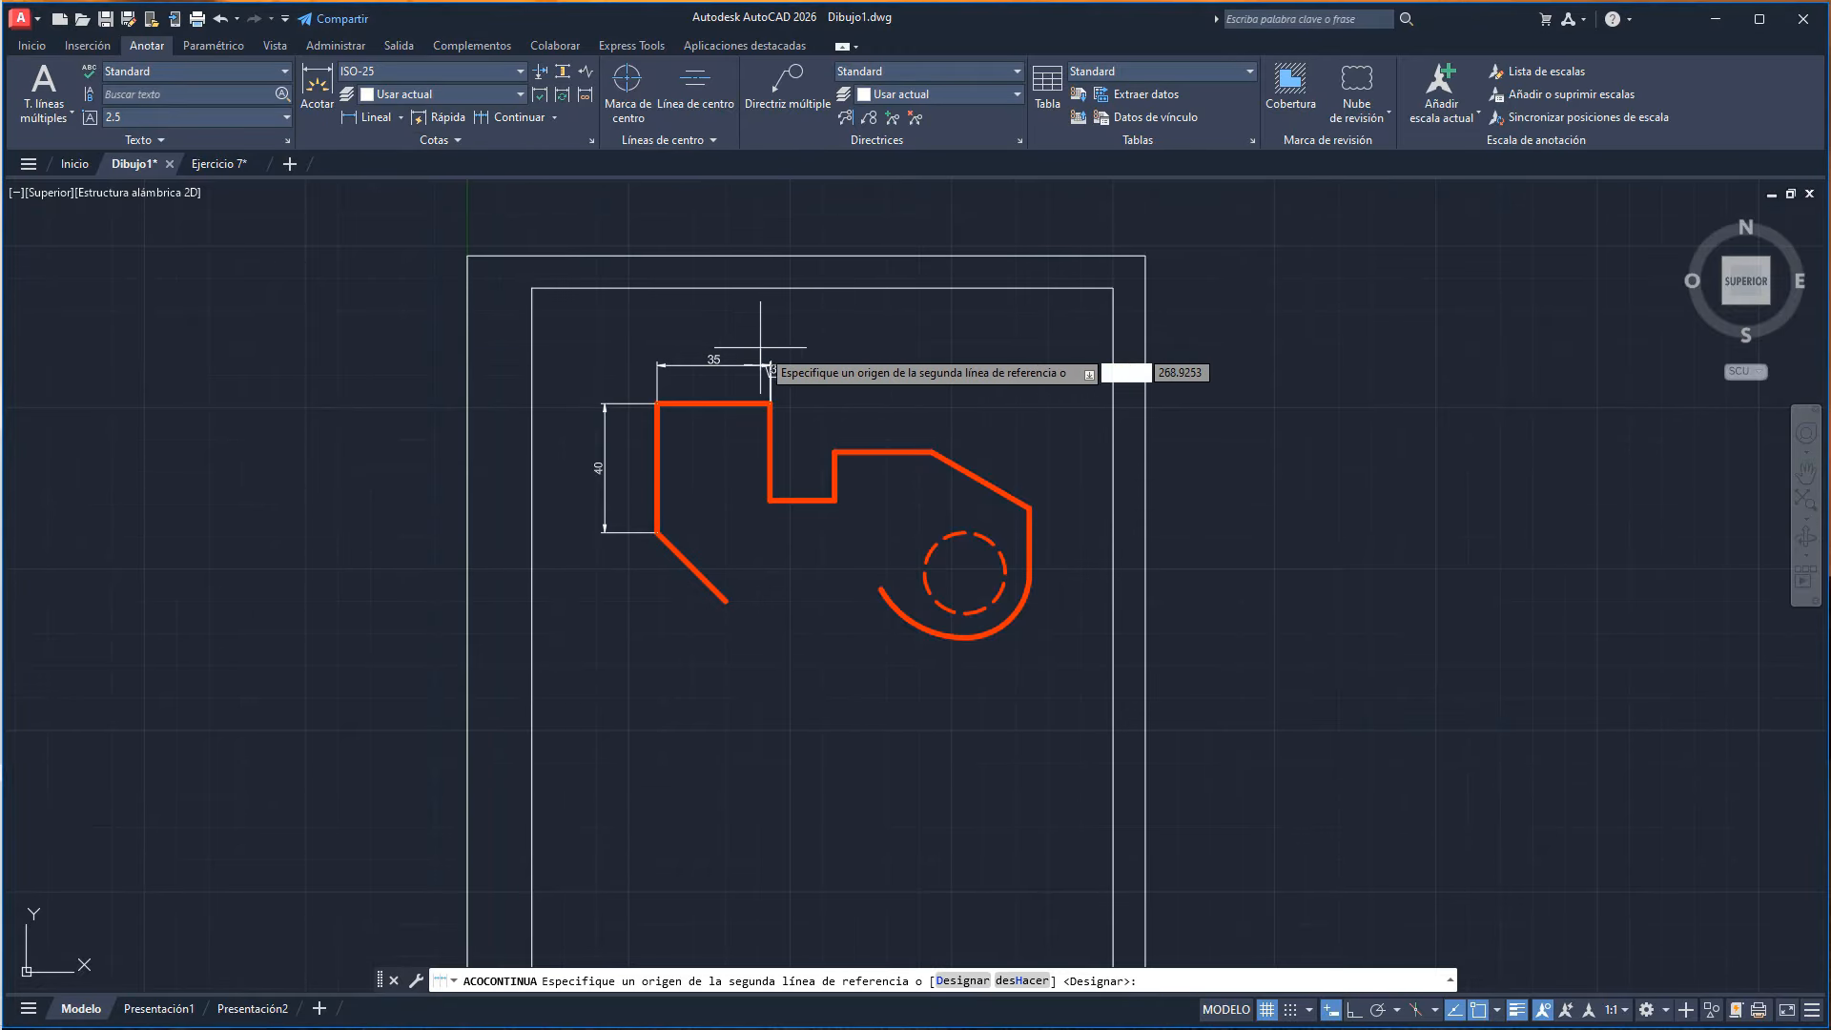
click(835, 451)
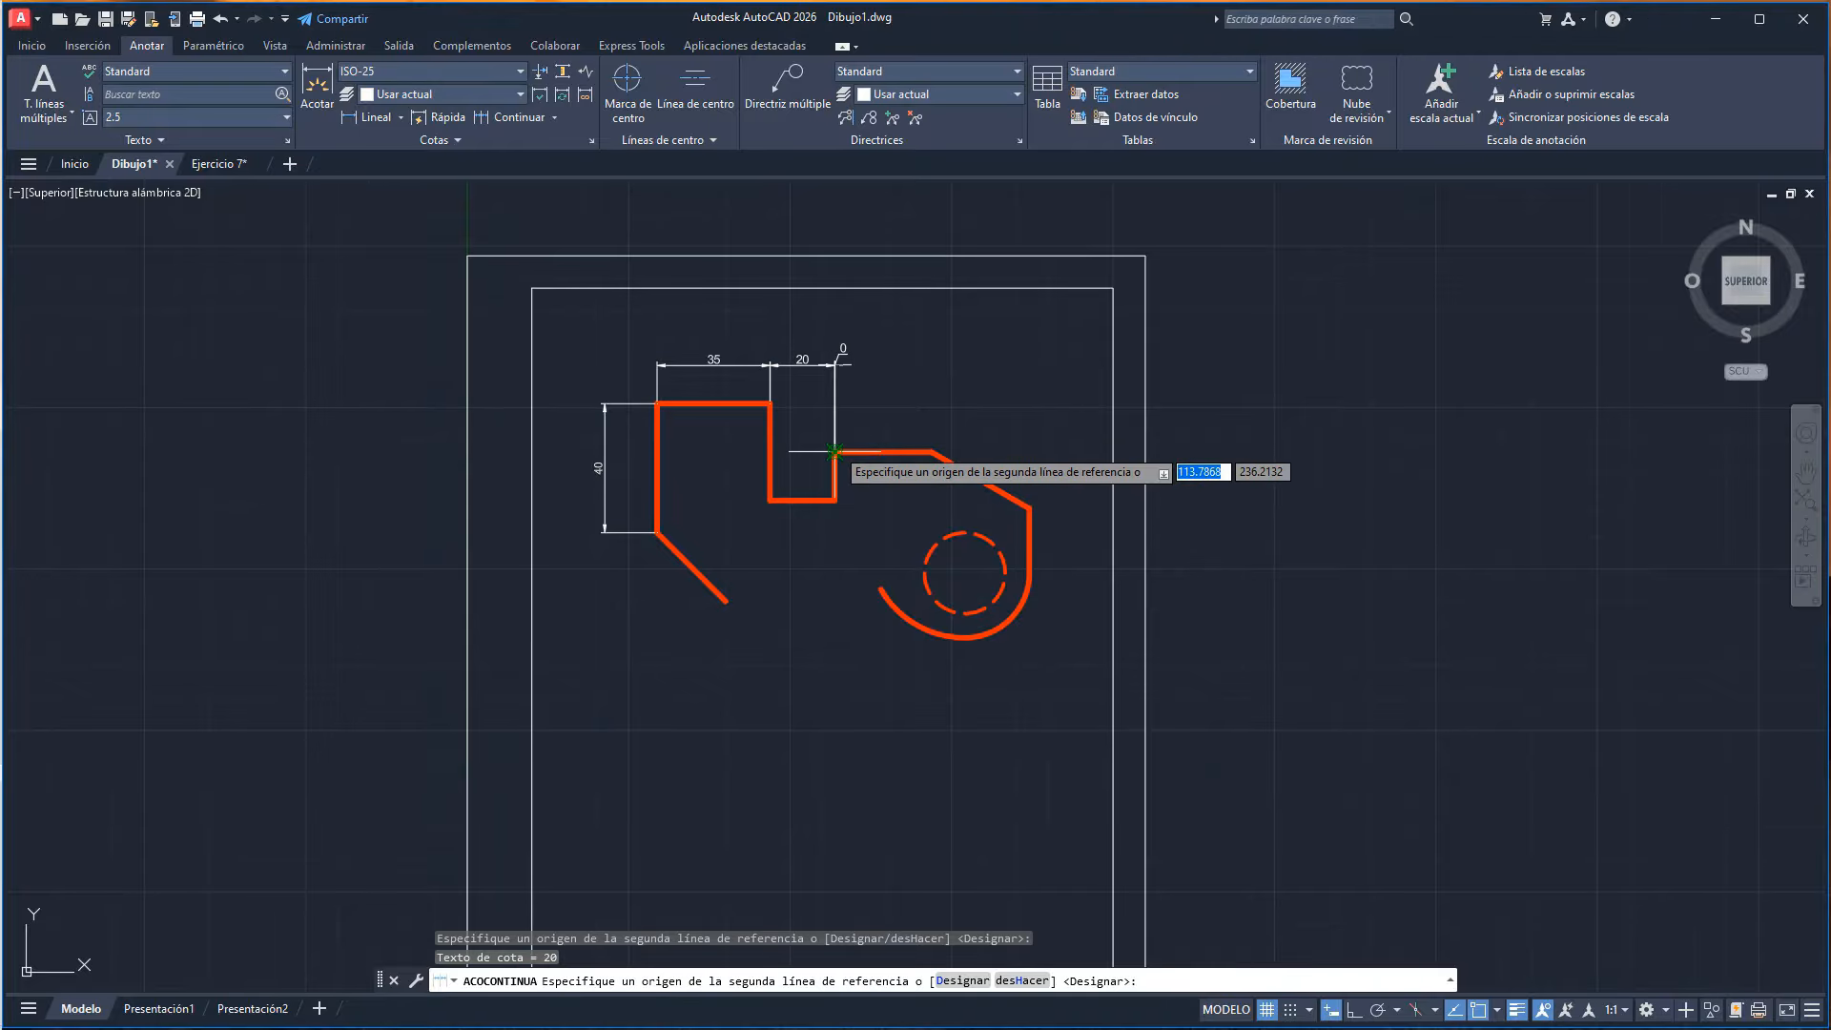
click(931, 451)
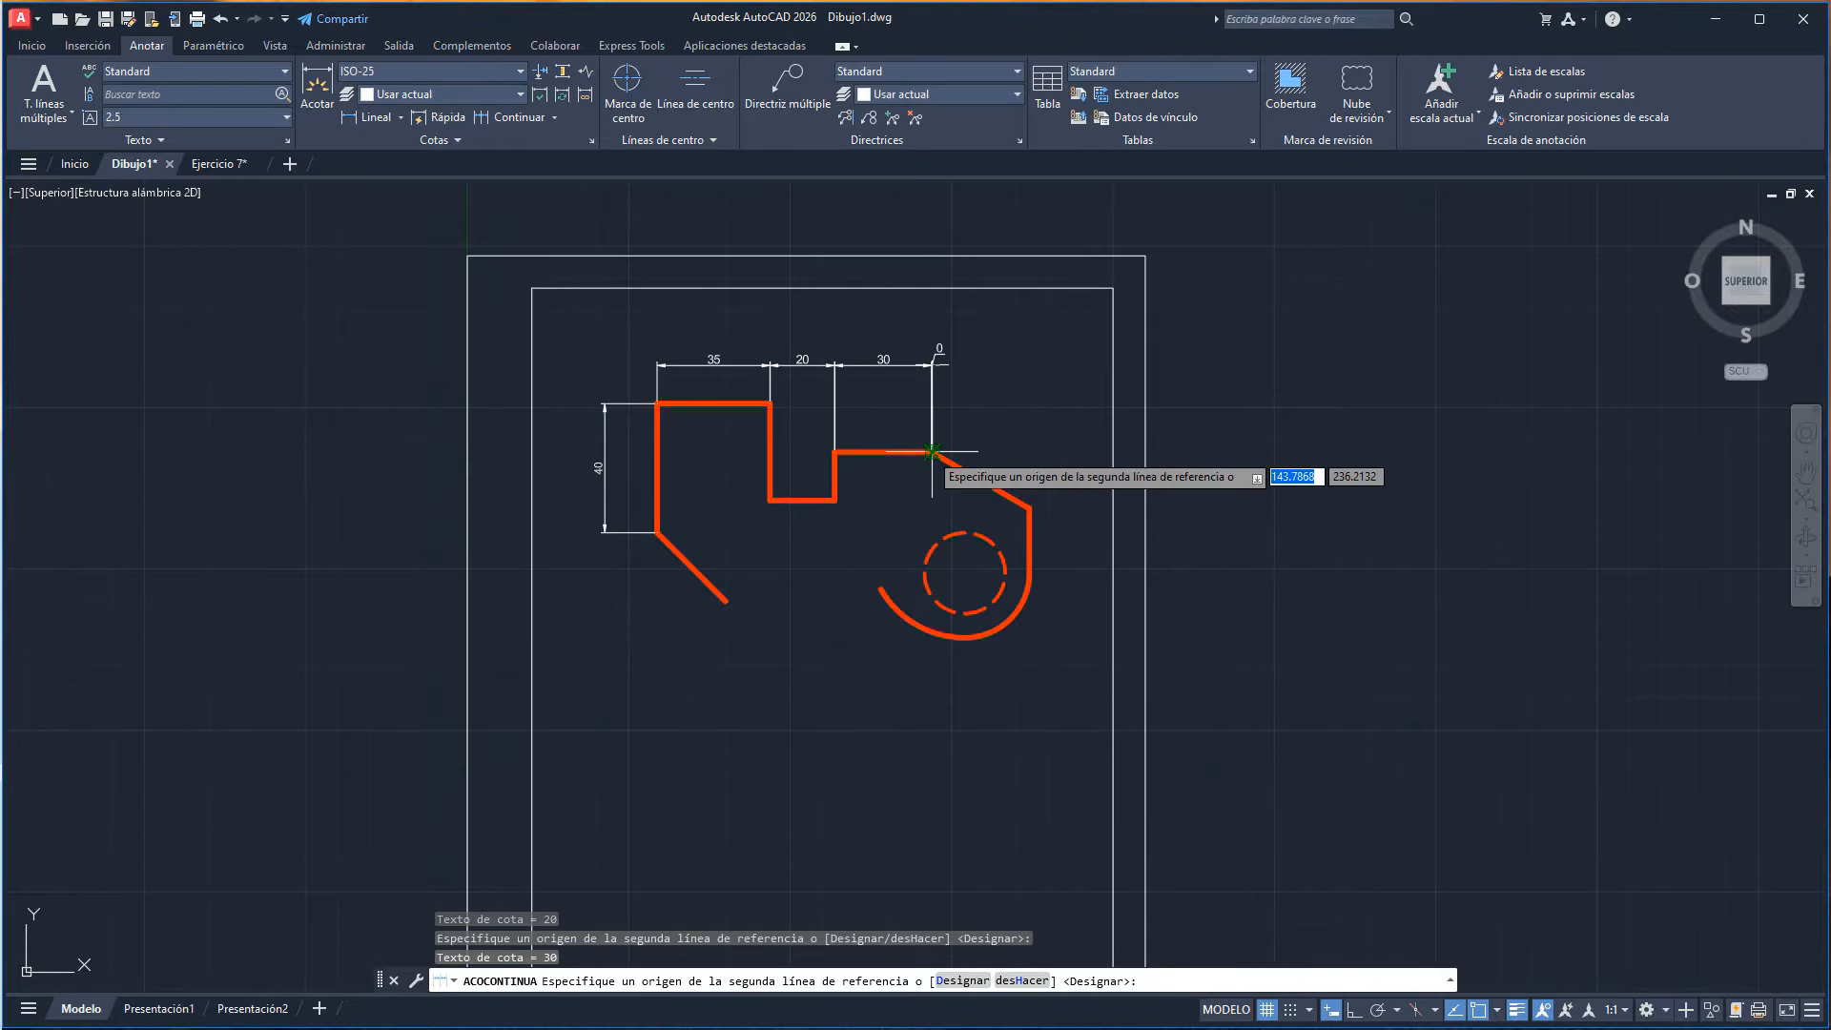
click(1029, 506)
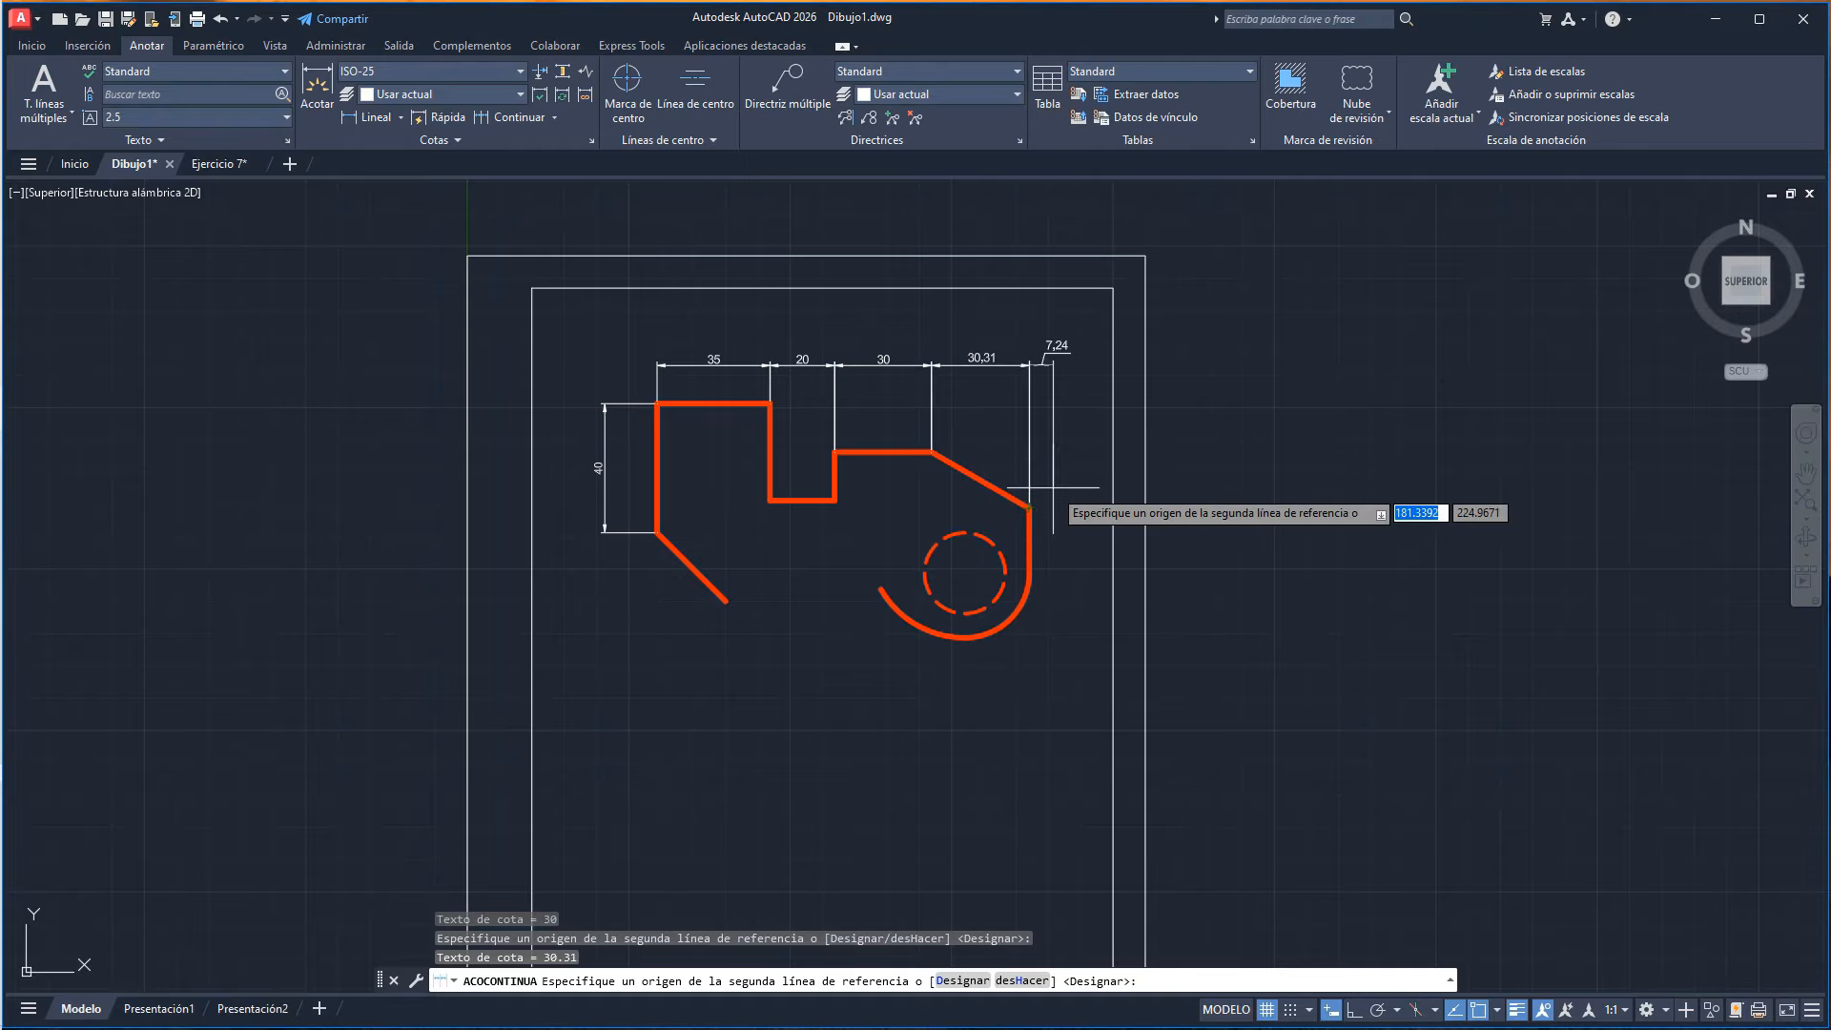
key(Return)
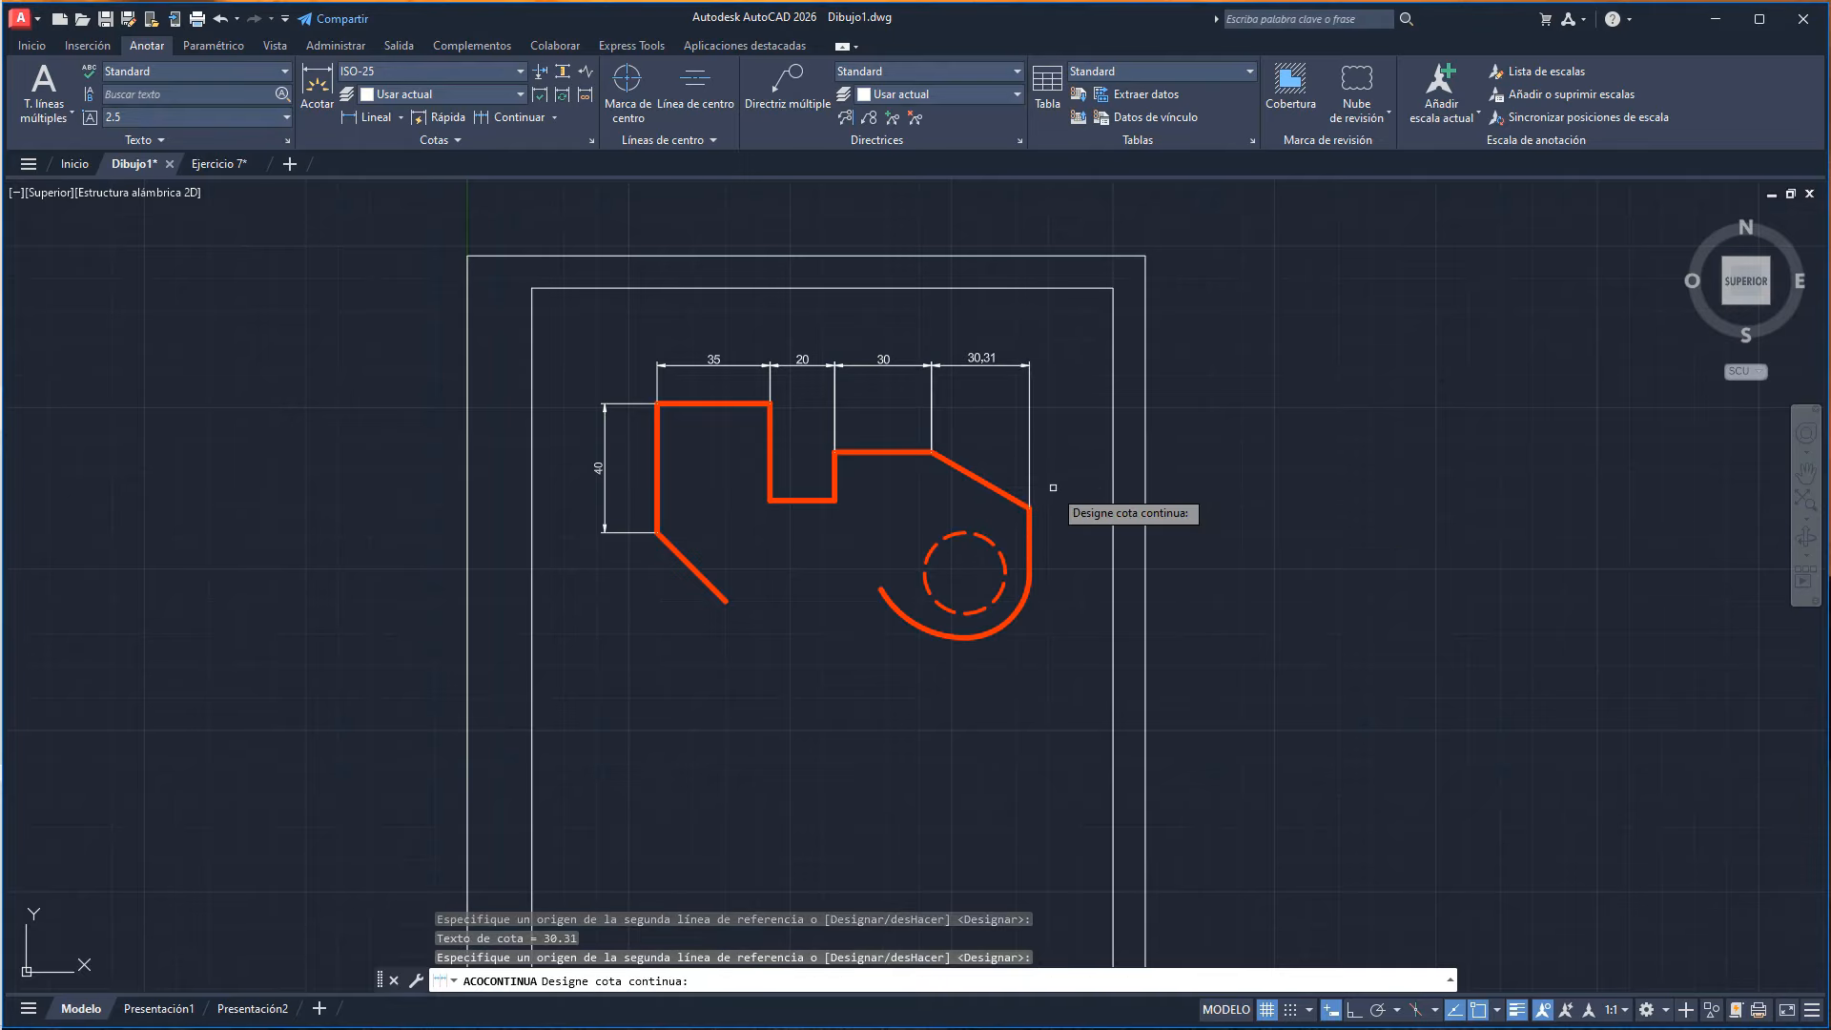
key(Return)
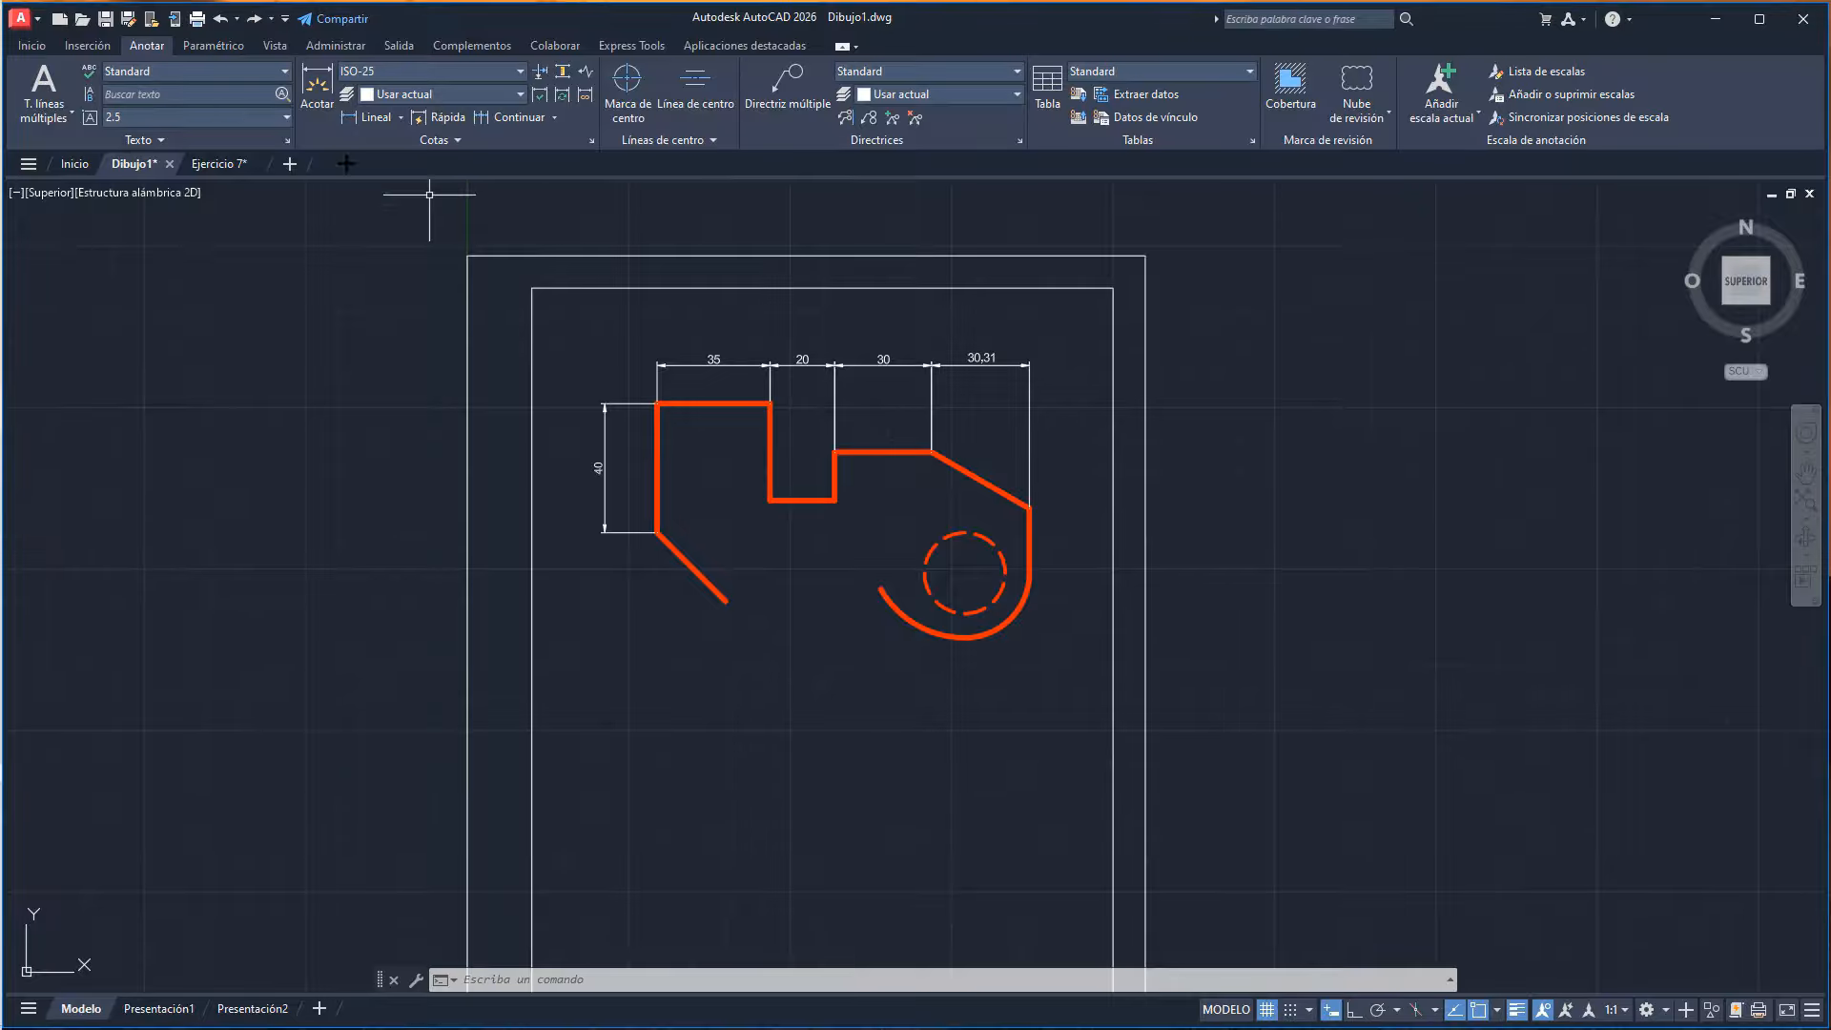
- Add an aligned dimension to the lower-left sloped edge, placing the dimension line below and outside the contour
click(43, 45)
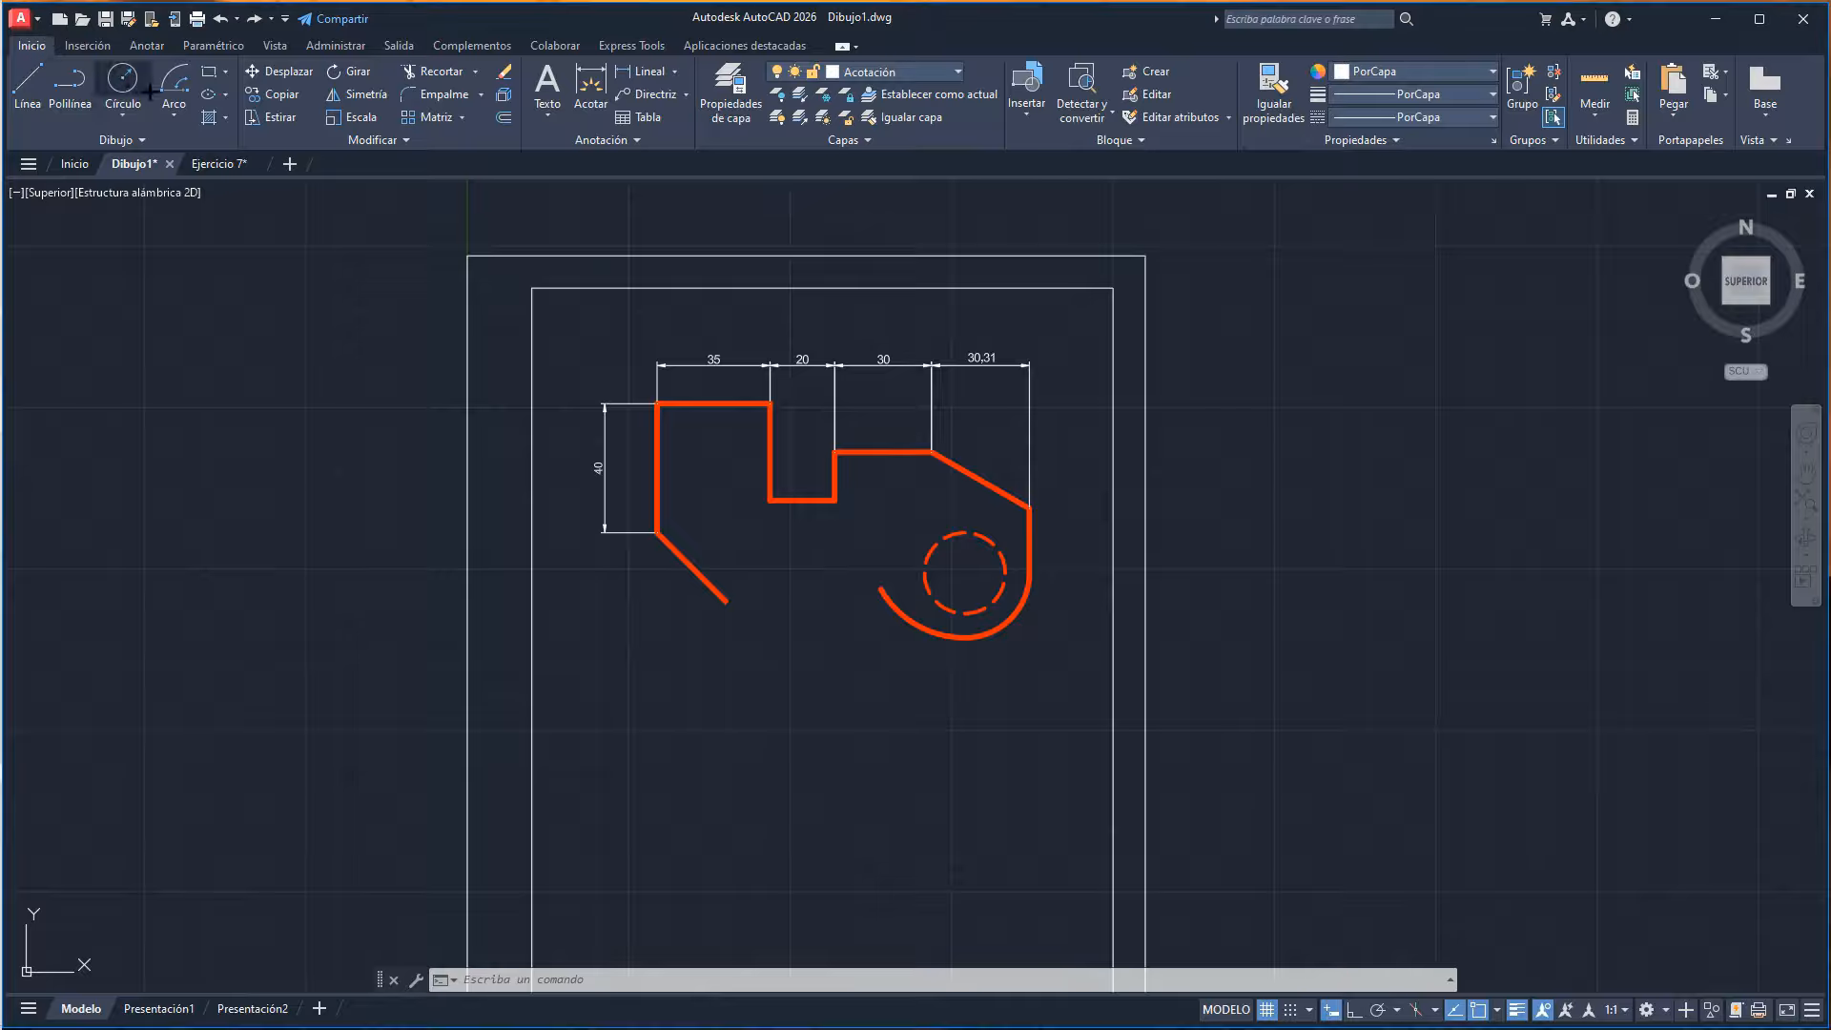
click(674, 71)
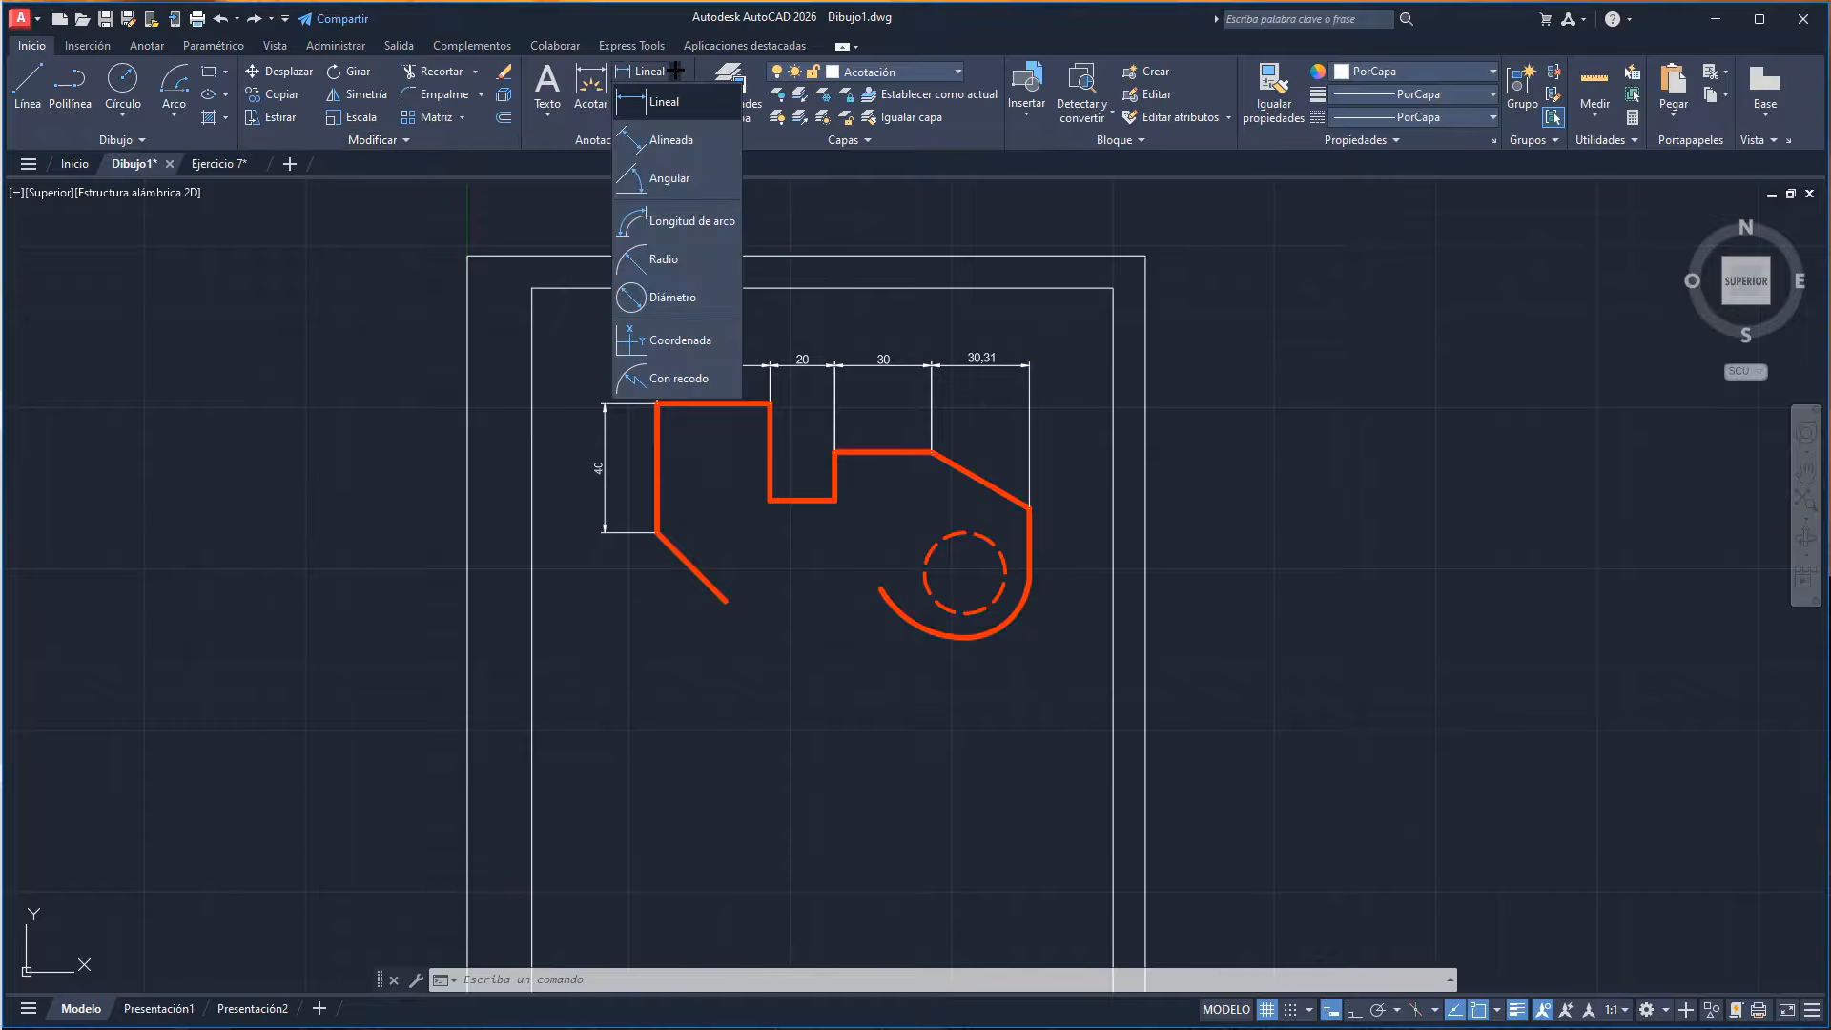
click(683, 140)
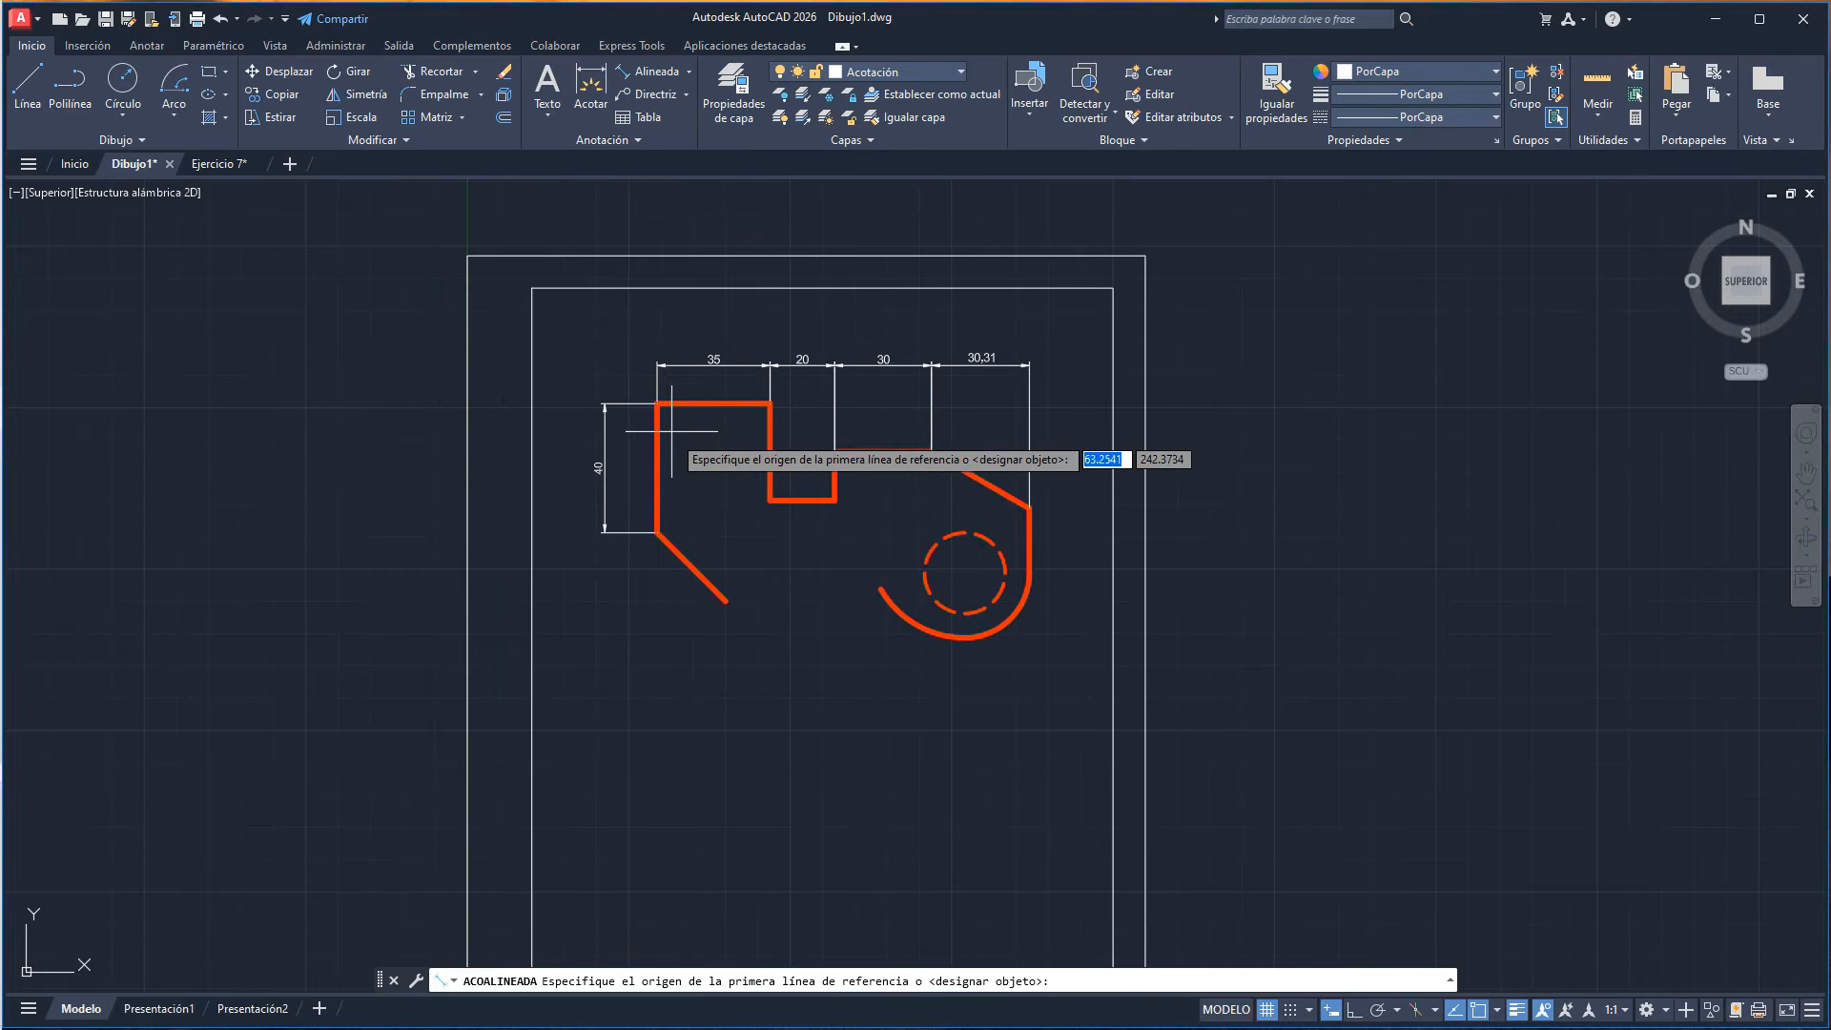
click(656, 532)
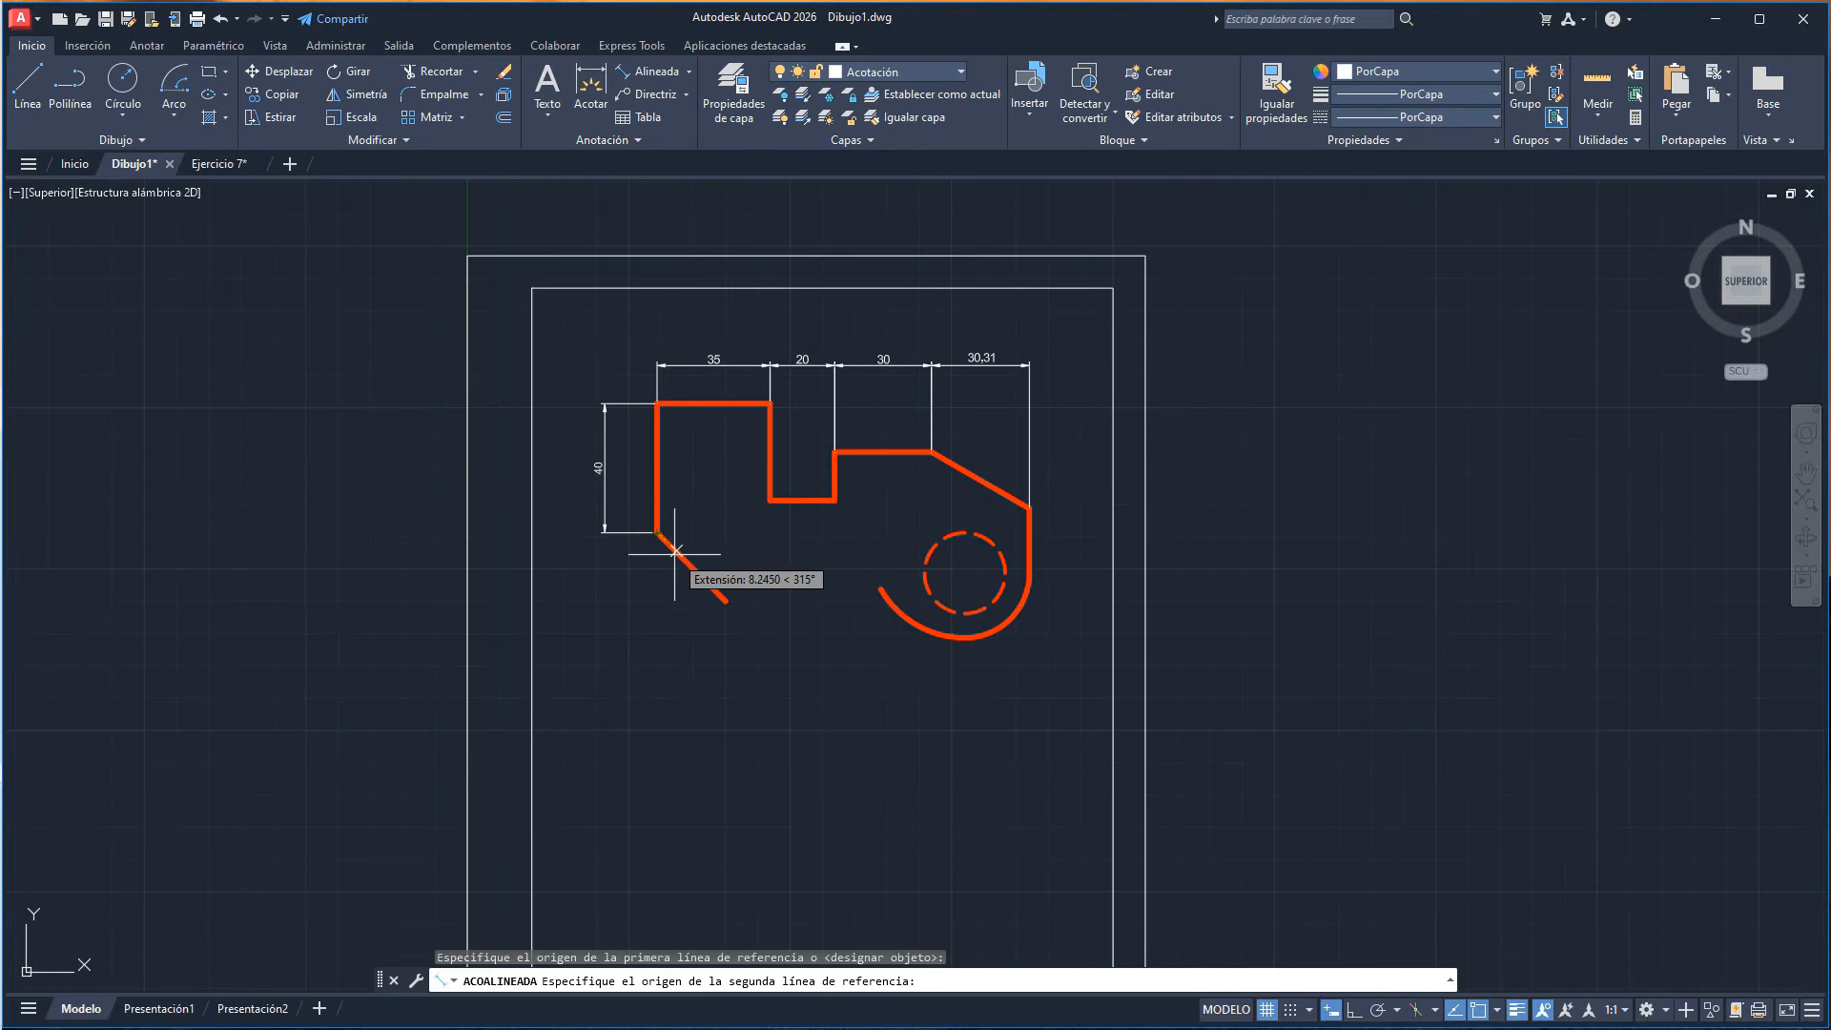
click(725, 601)
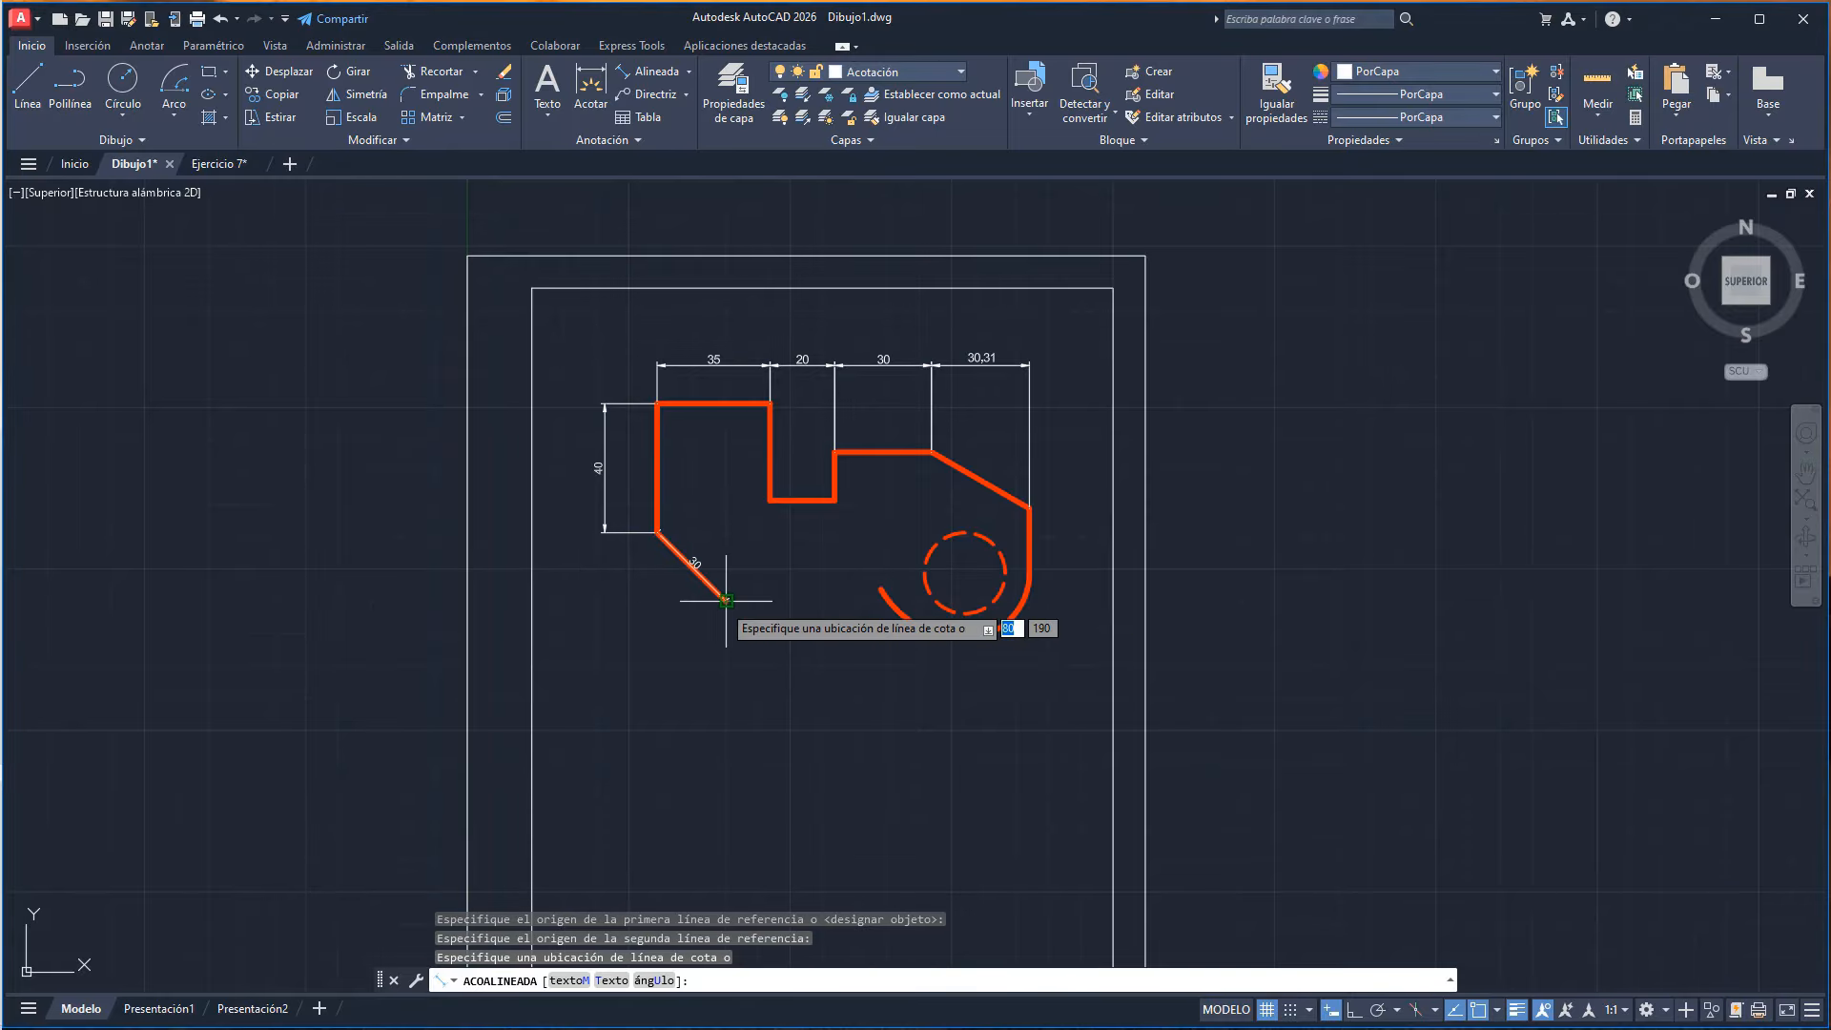
click(685, 626)
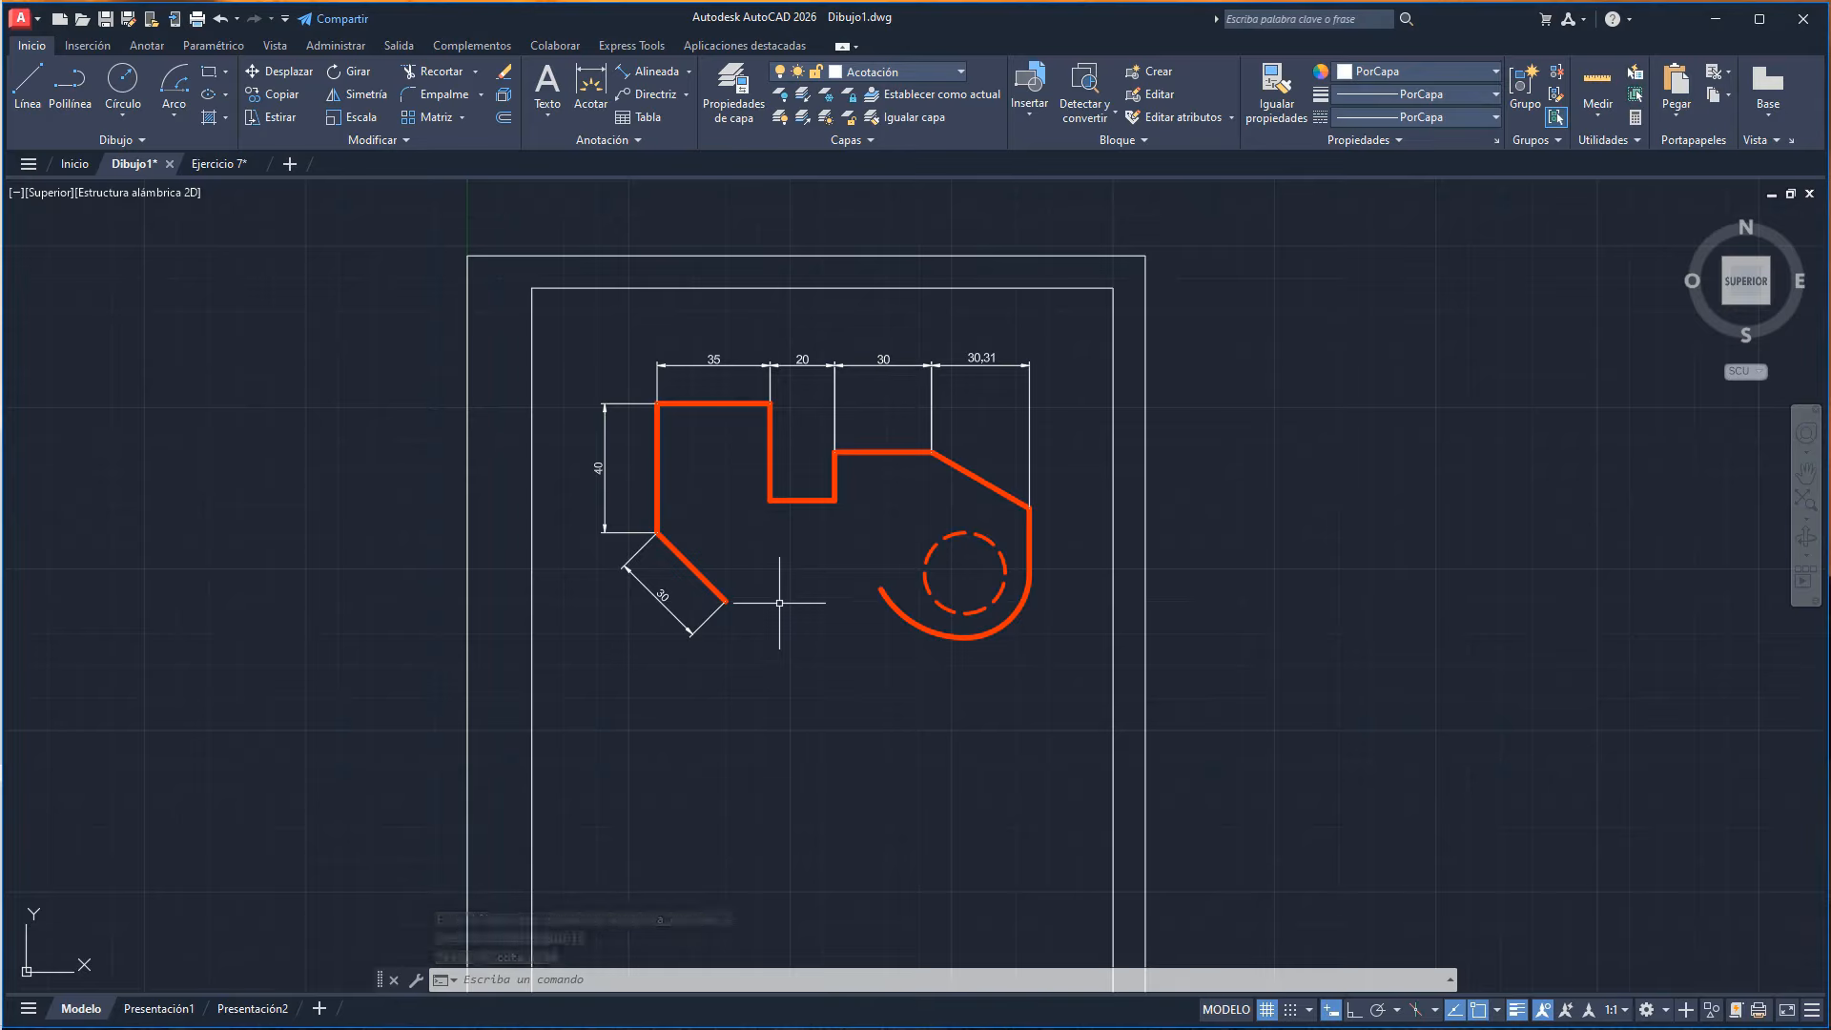
- Add an aligned dimension to the upper-right sloped edge, placing the dimension line just above it, outside the contour
click(650, 74)
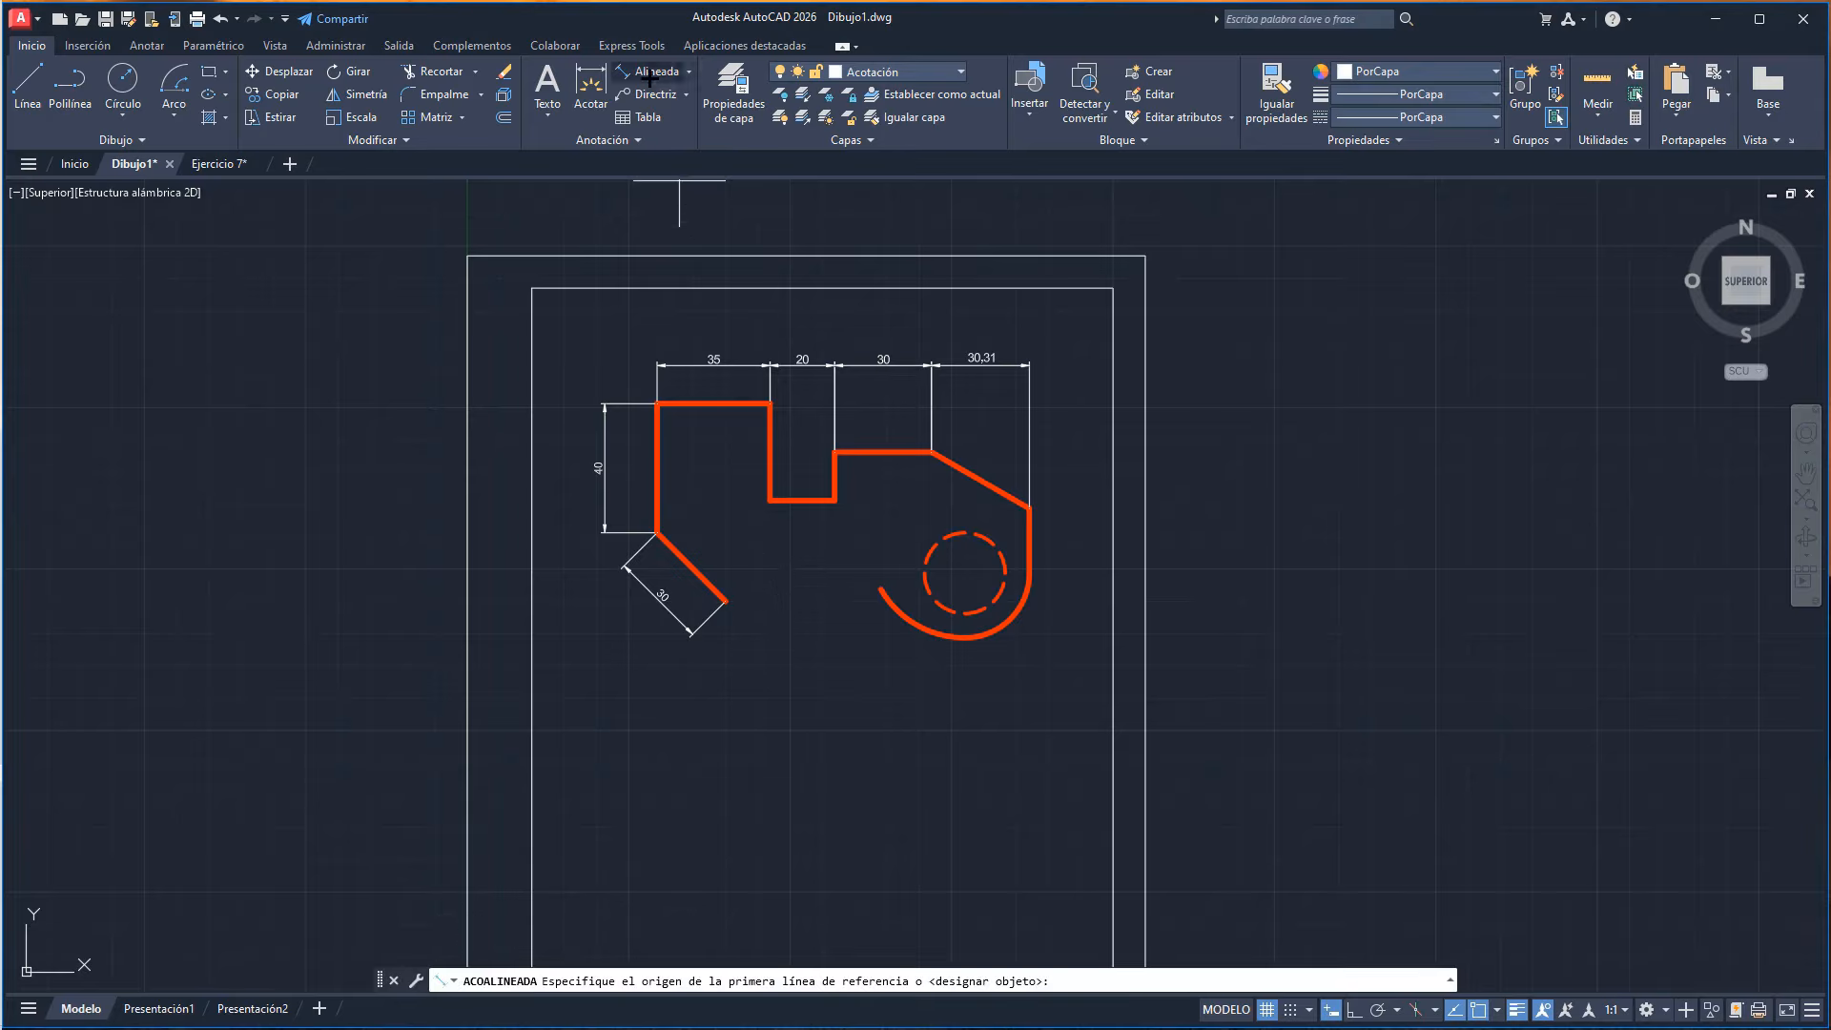
click(932, 451)
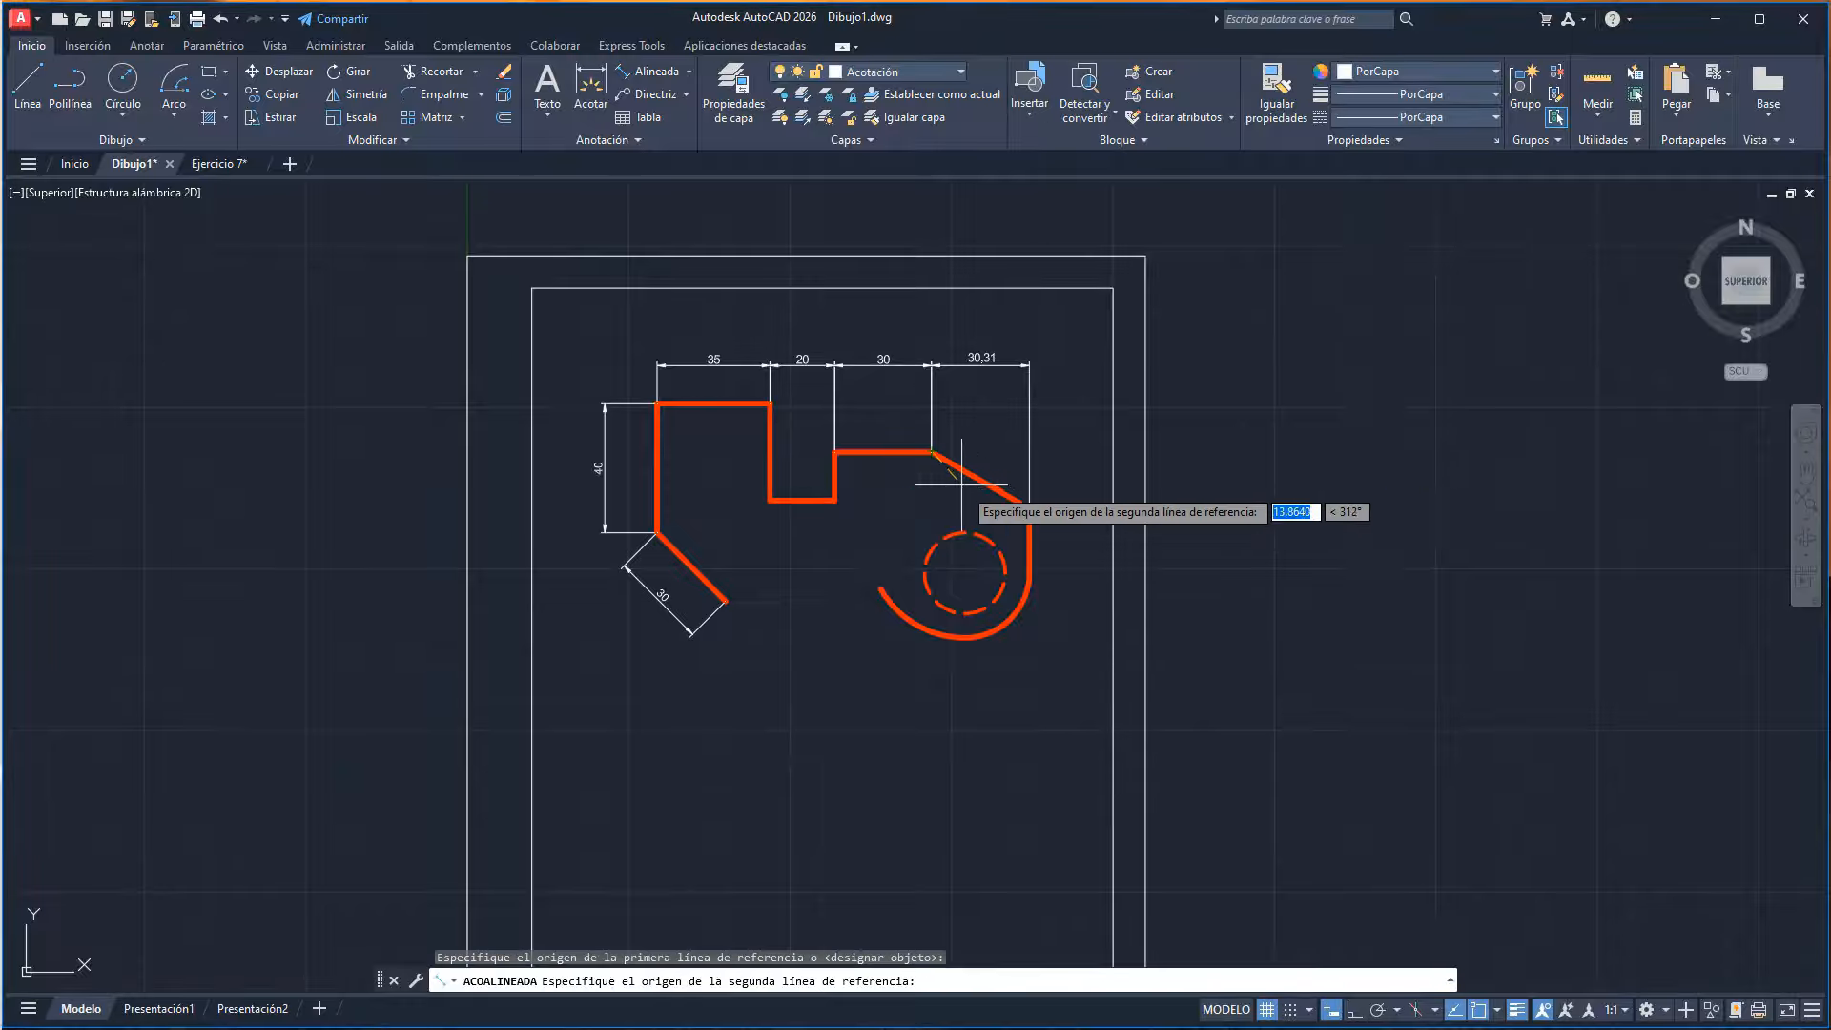
click(1029, 506)
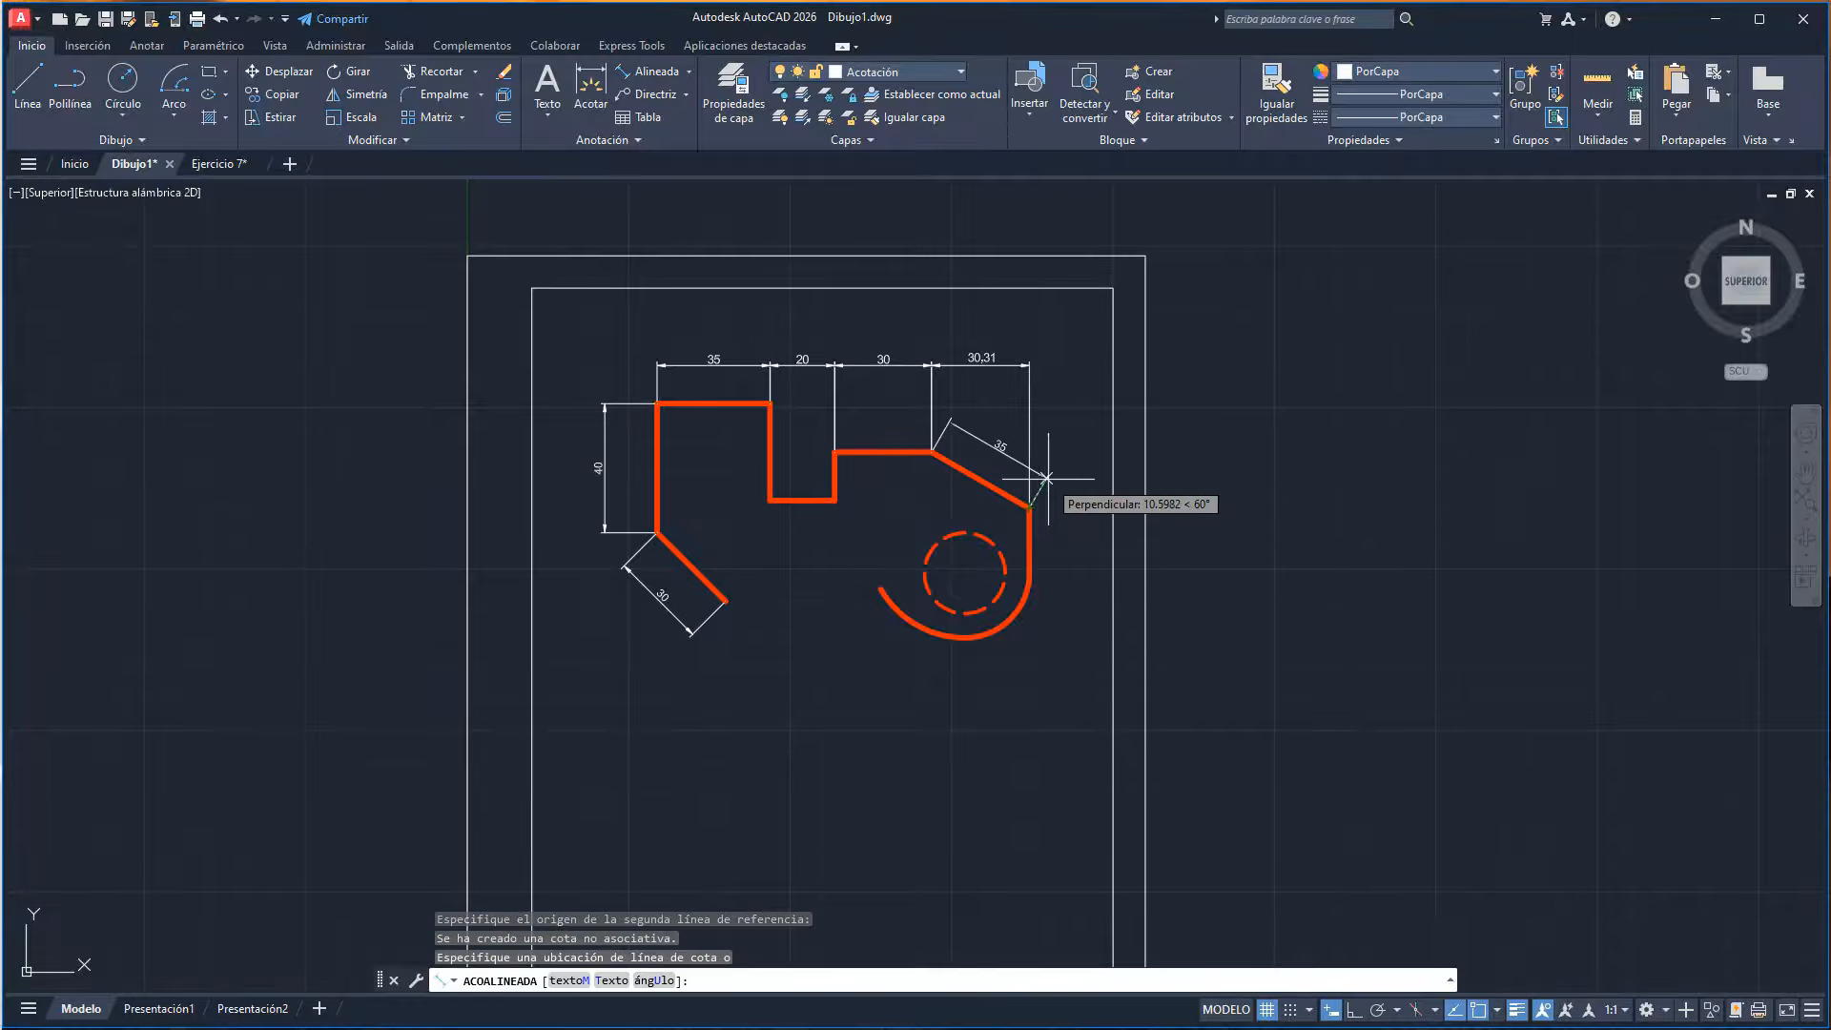
click(1047, 478)
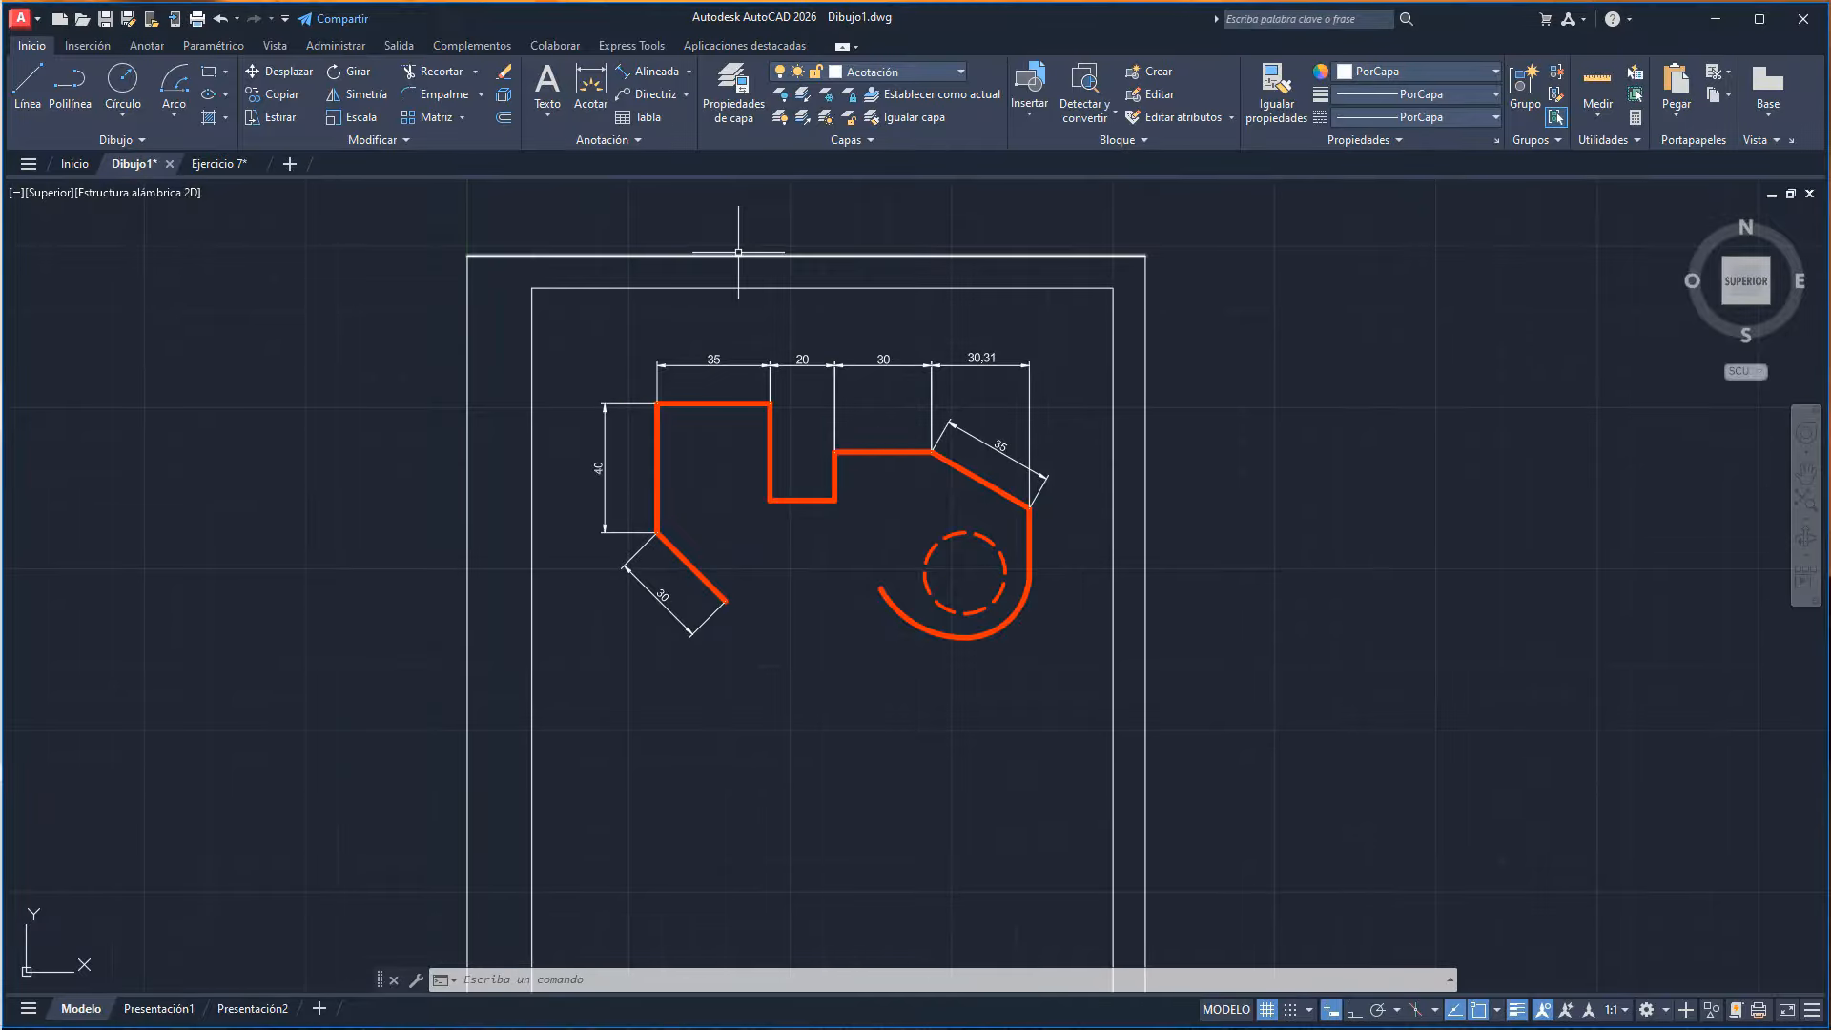
- Add a radius dimension to the arc below the right vertical edge, placing its text outside the contour on the right
click(690, 70)
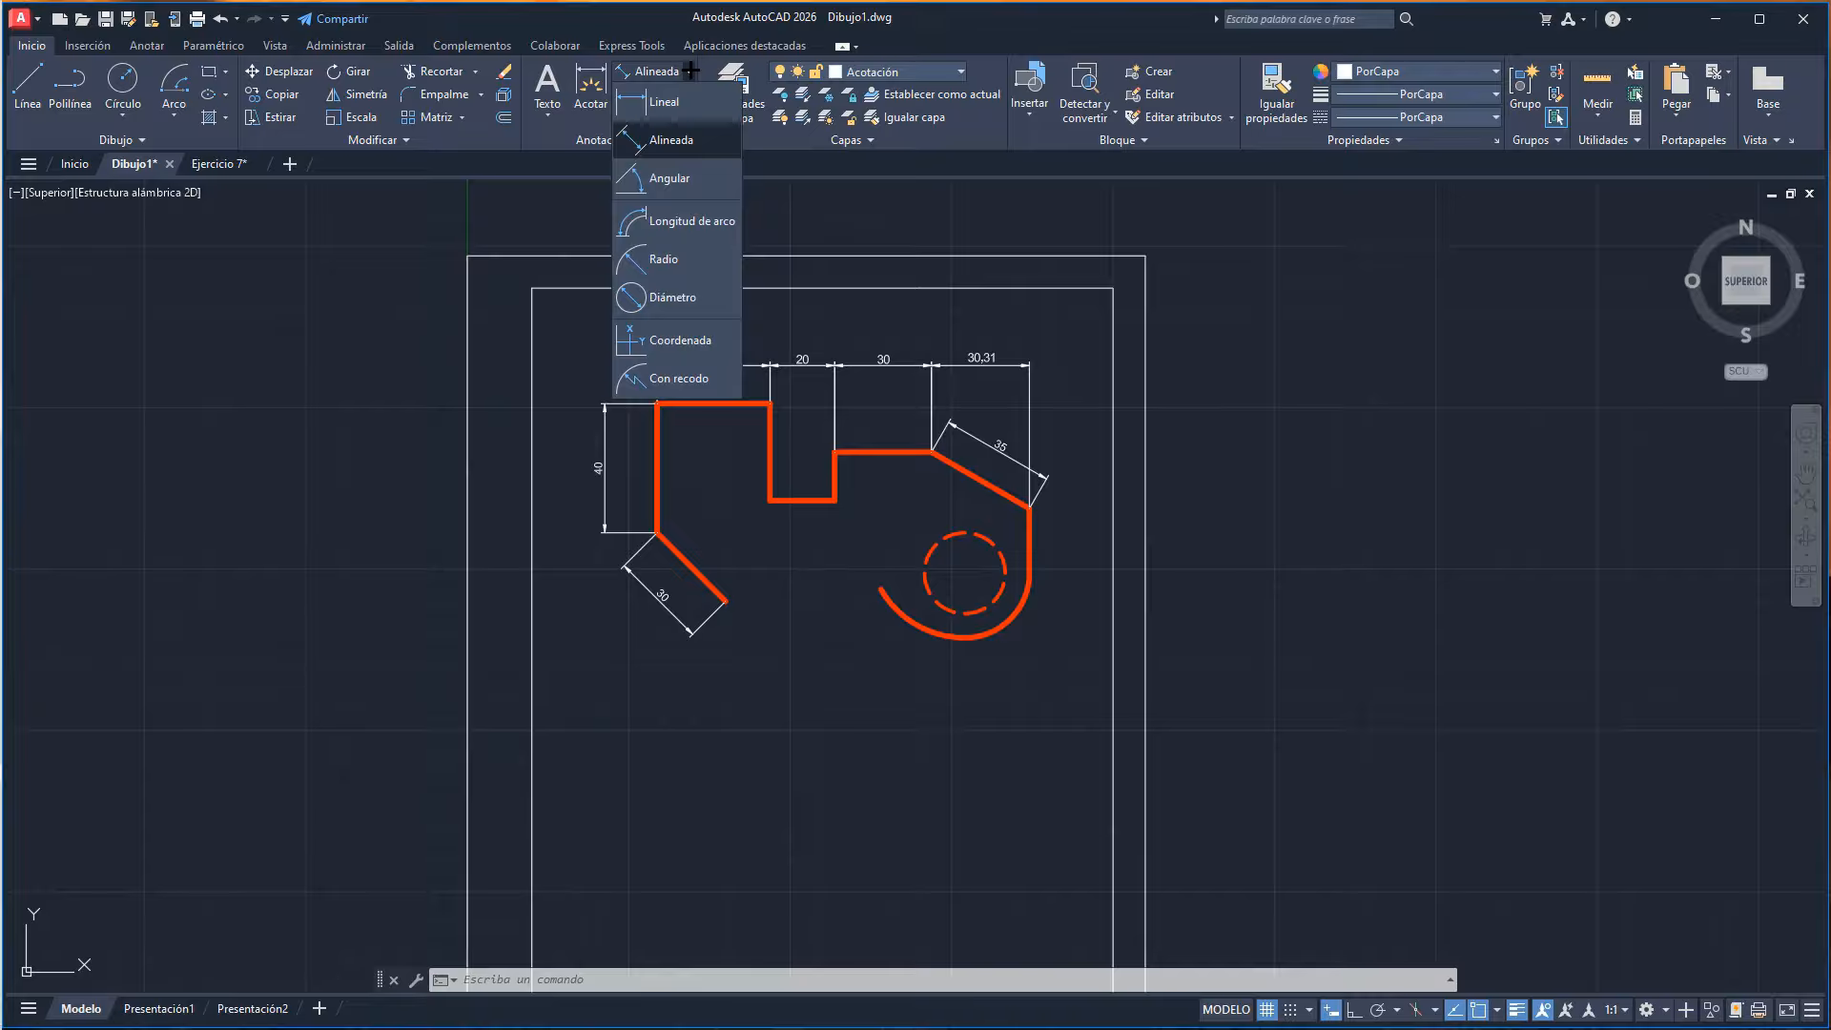
click(691, 69)
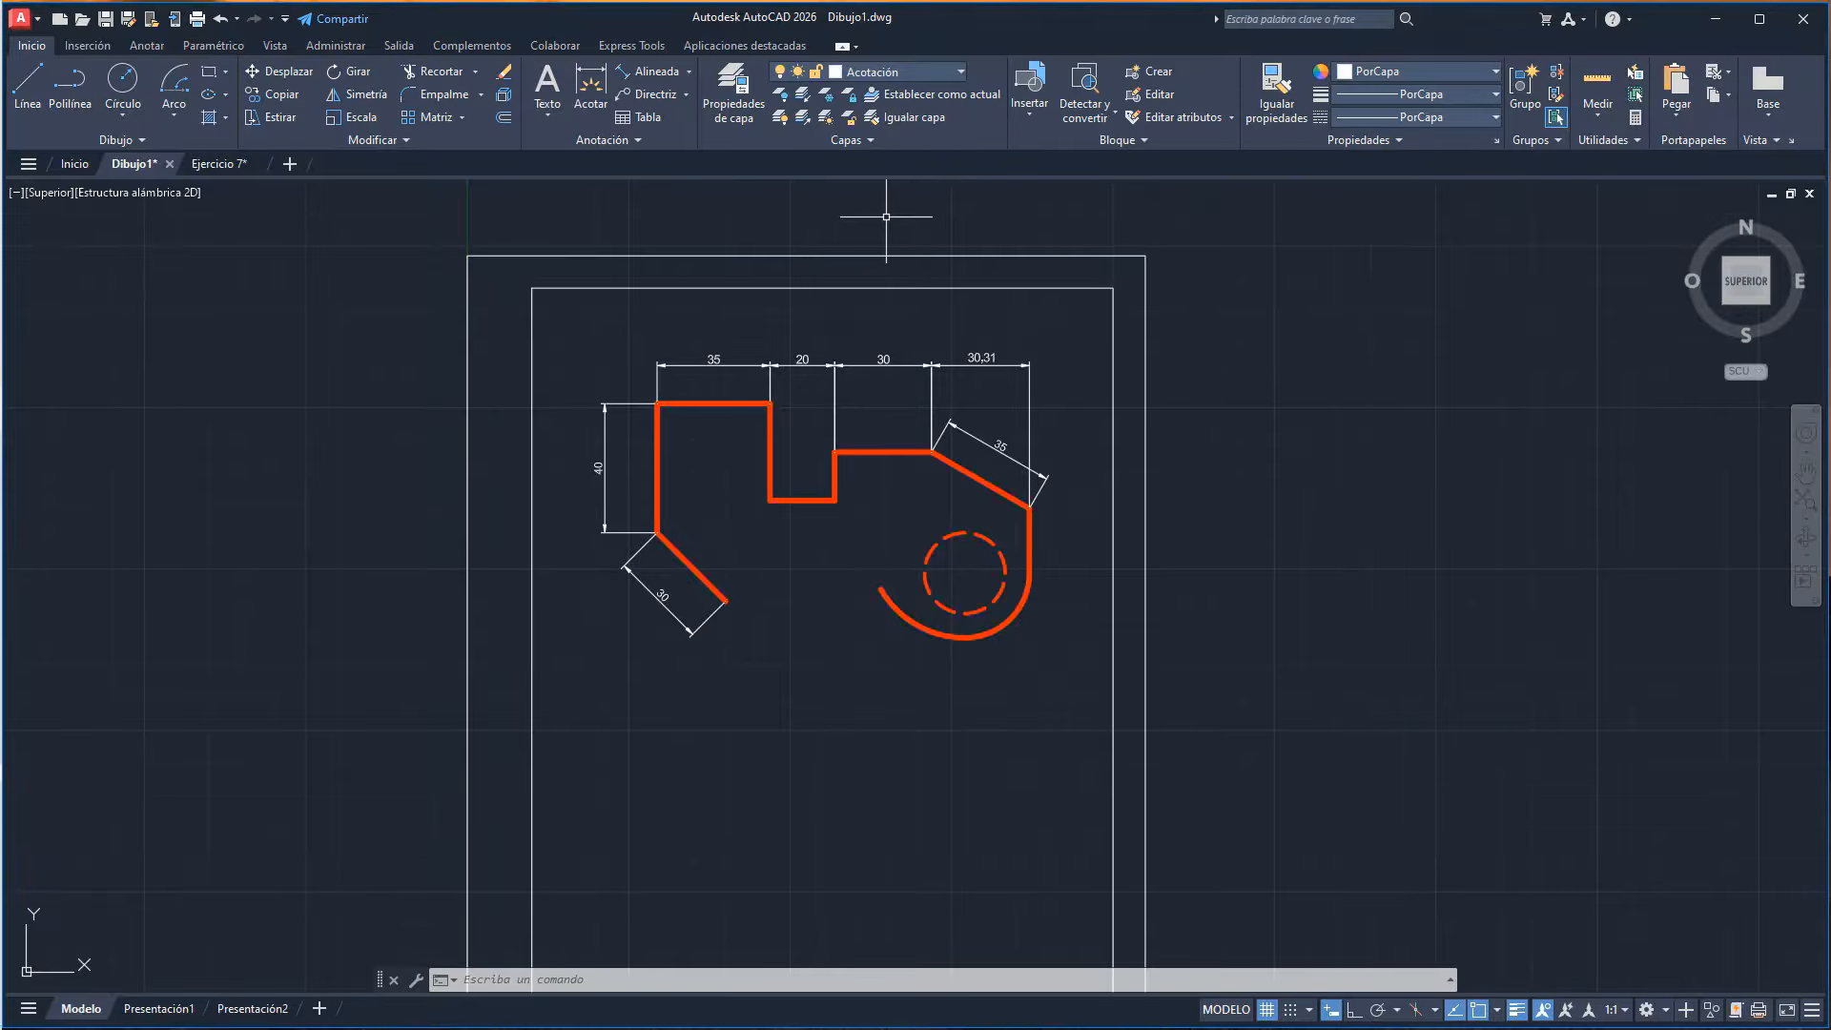
click(688, 72)
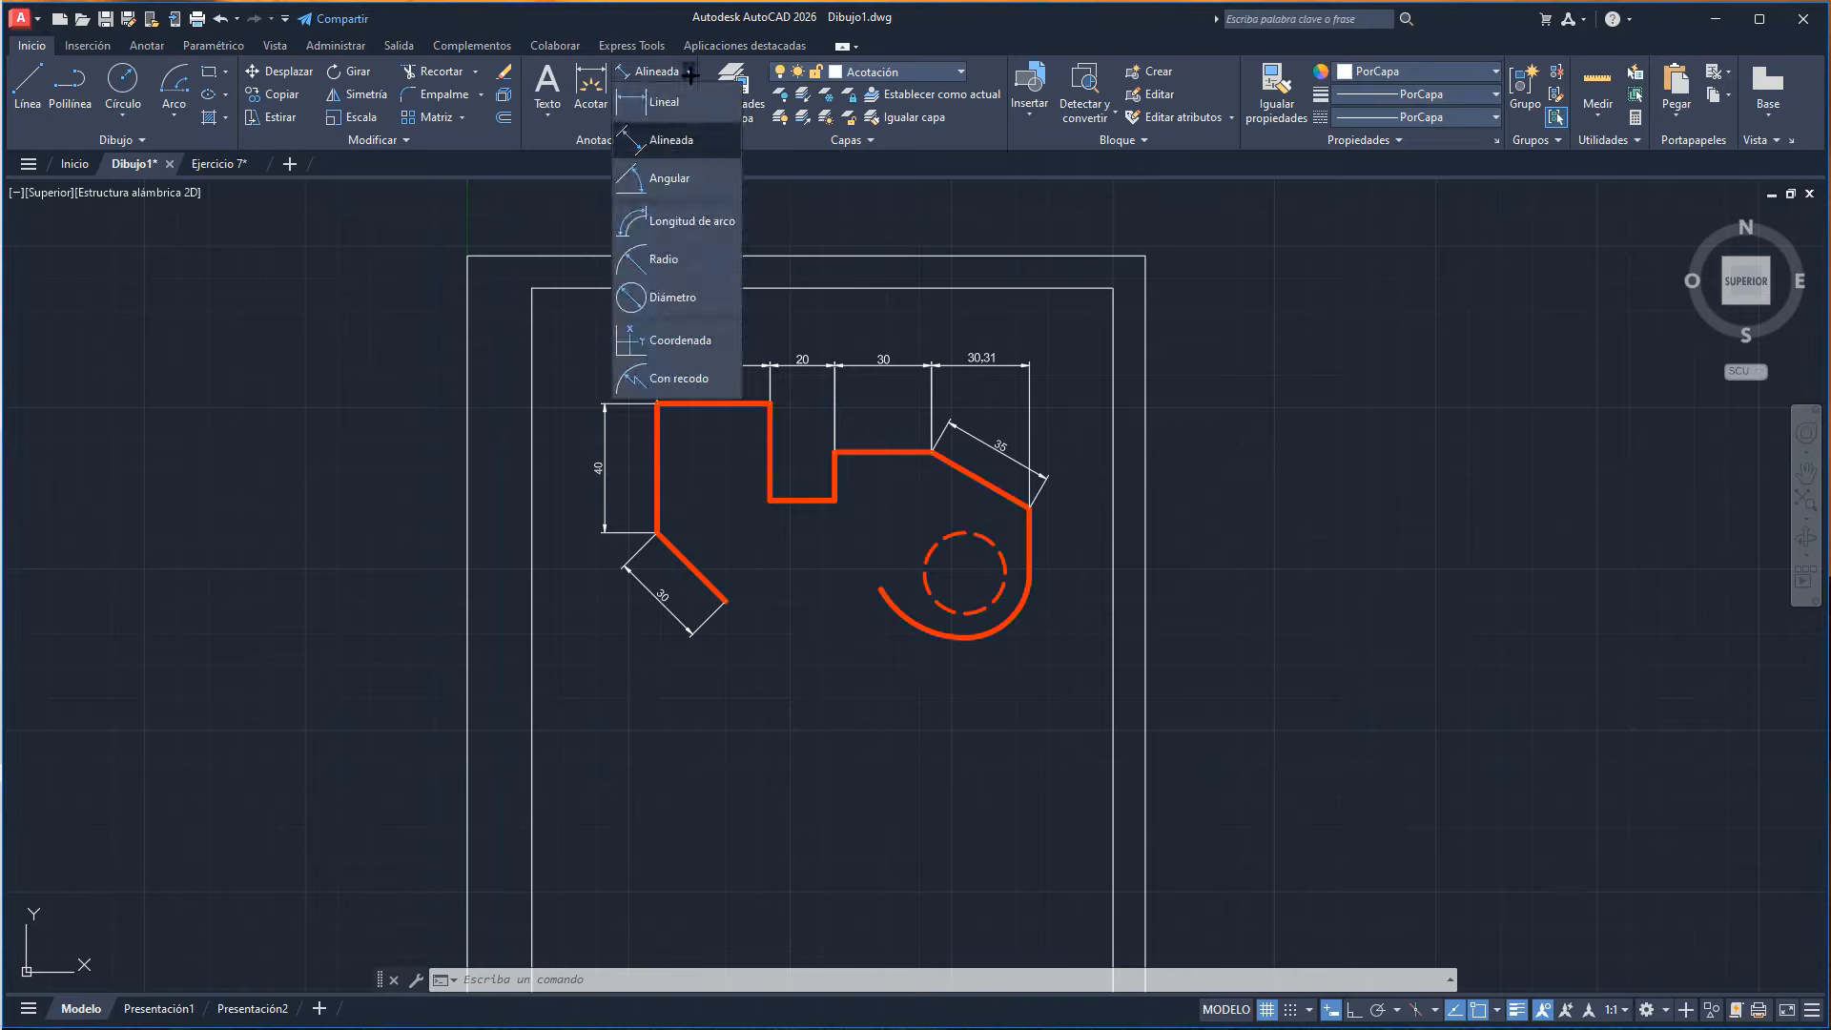
click(669, 258)
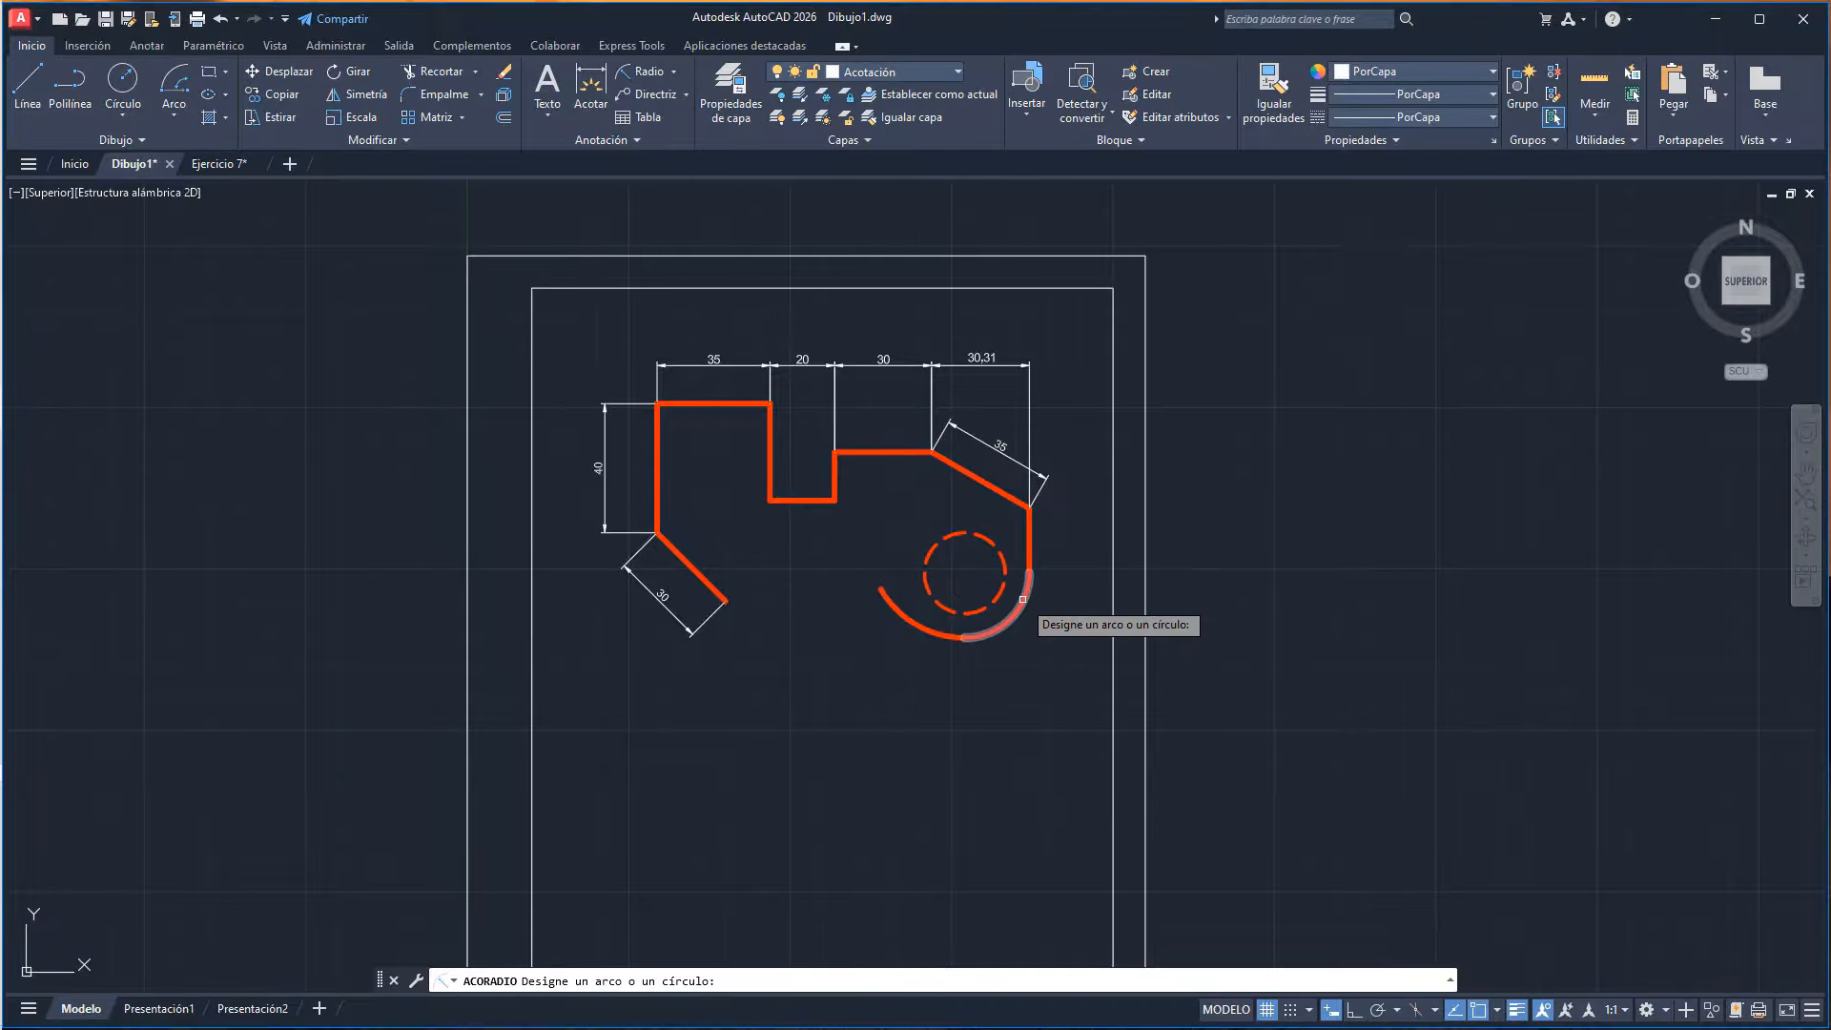
click(1022, 598)
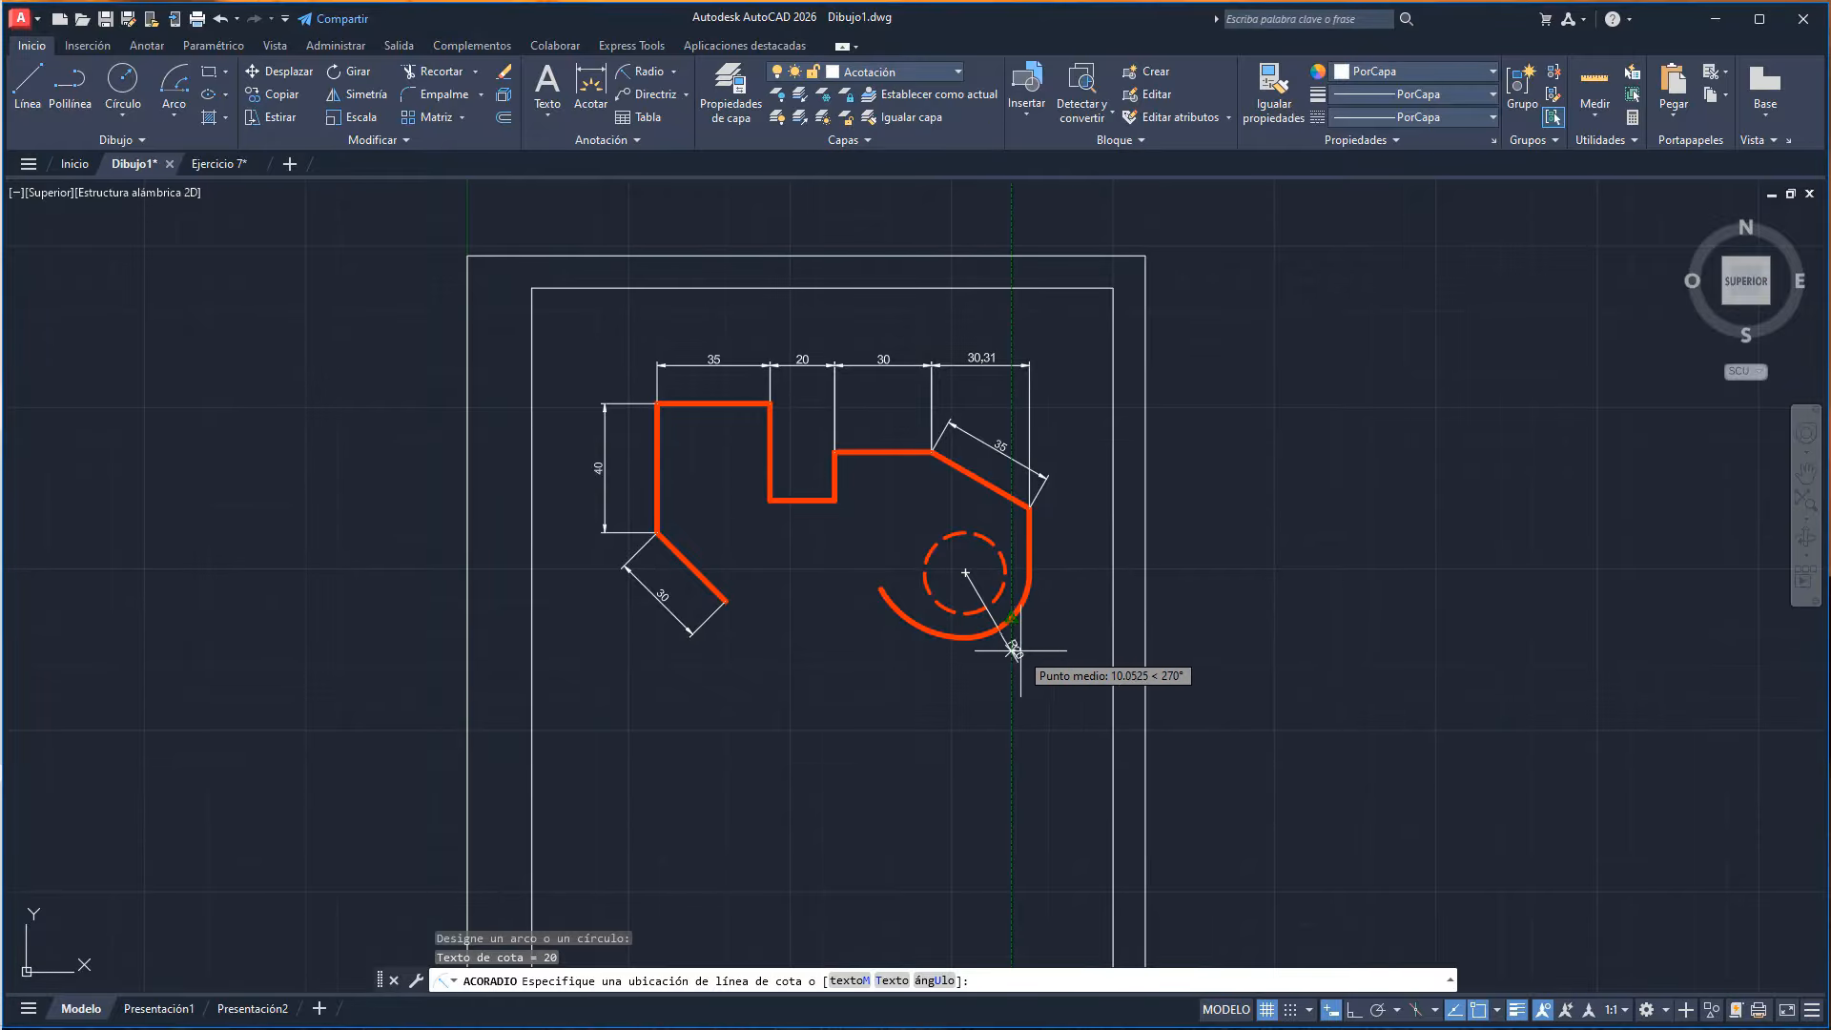
click(1058, 598)
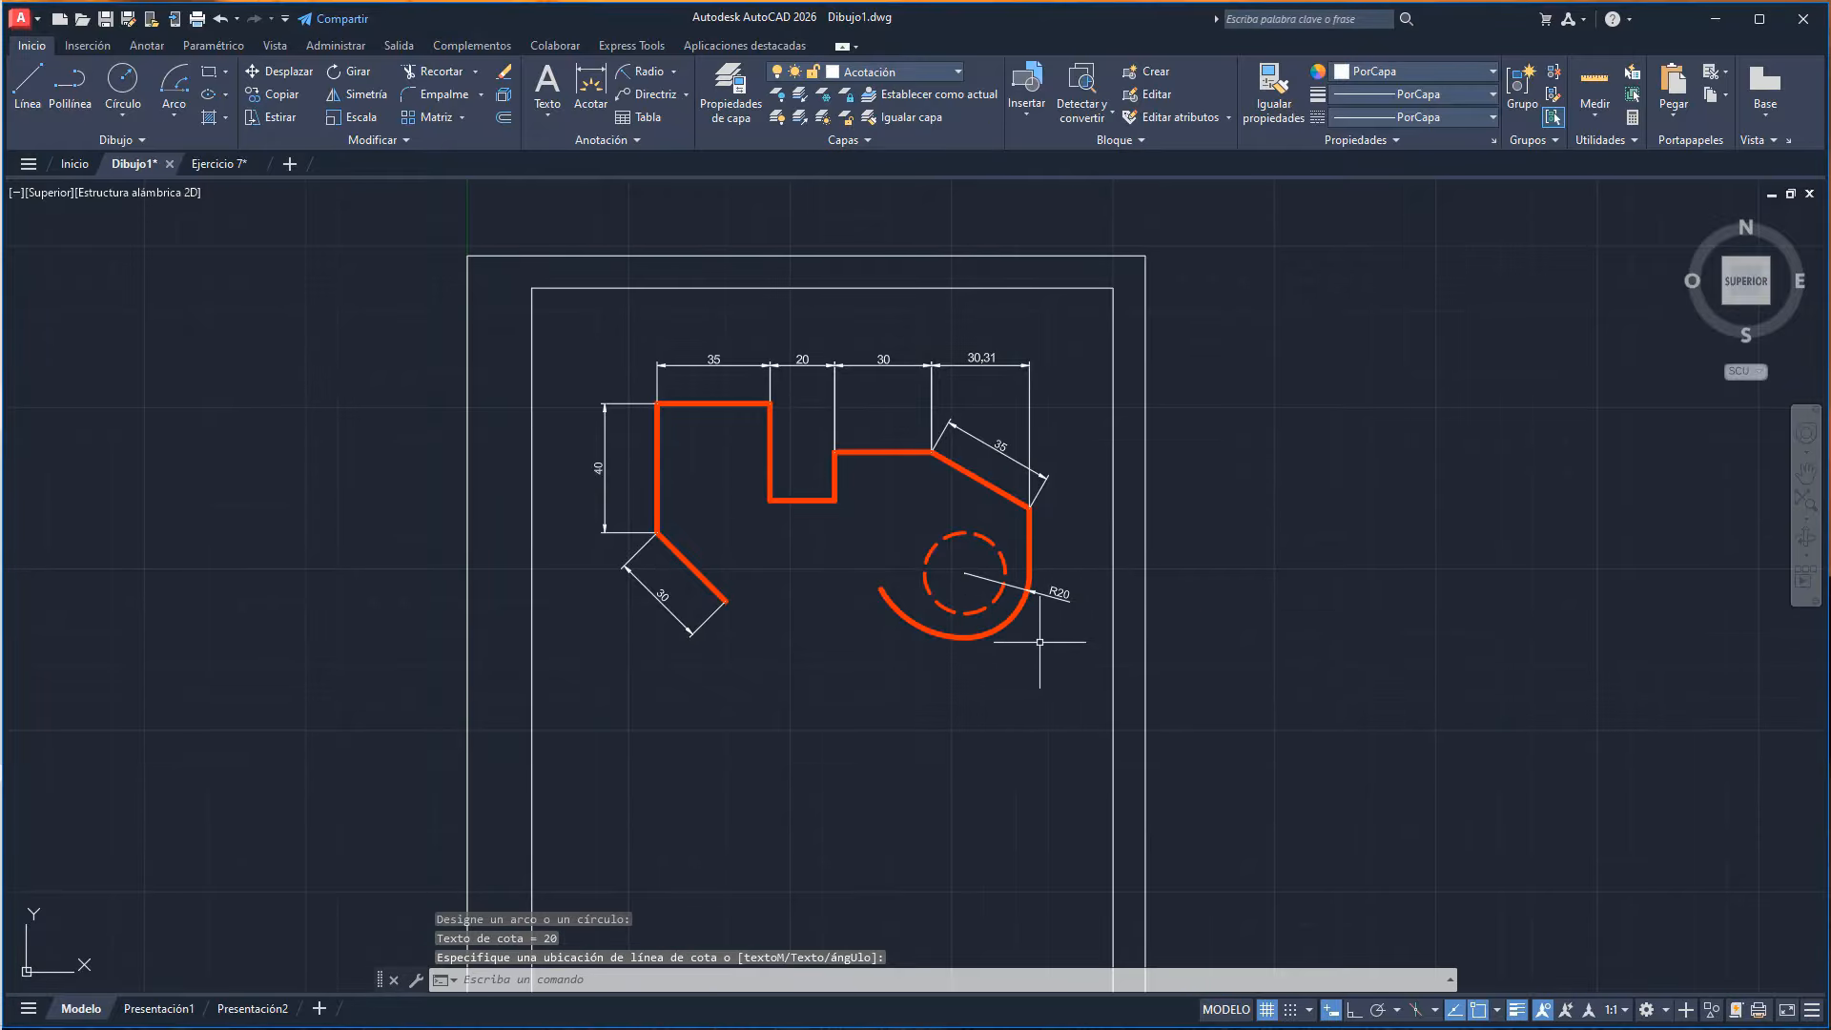
- Add a diameter dimension to the dashed hidden circle, placing its text to the circle's upper left
click(673, 71)
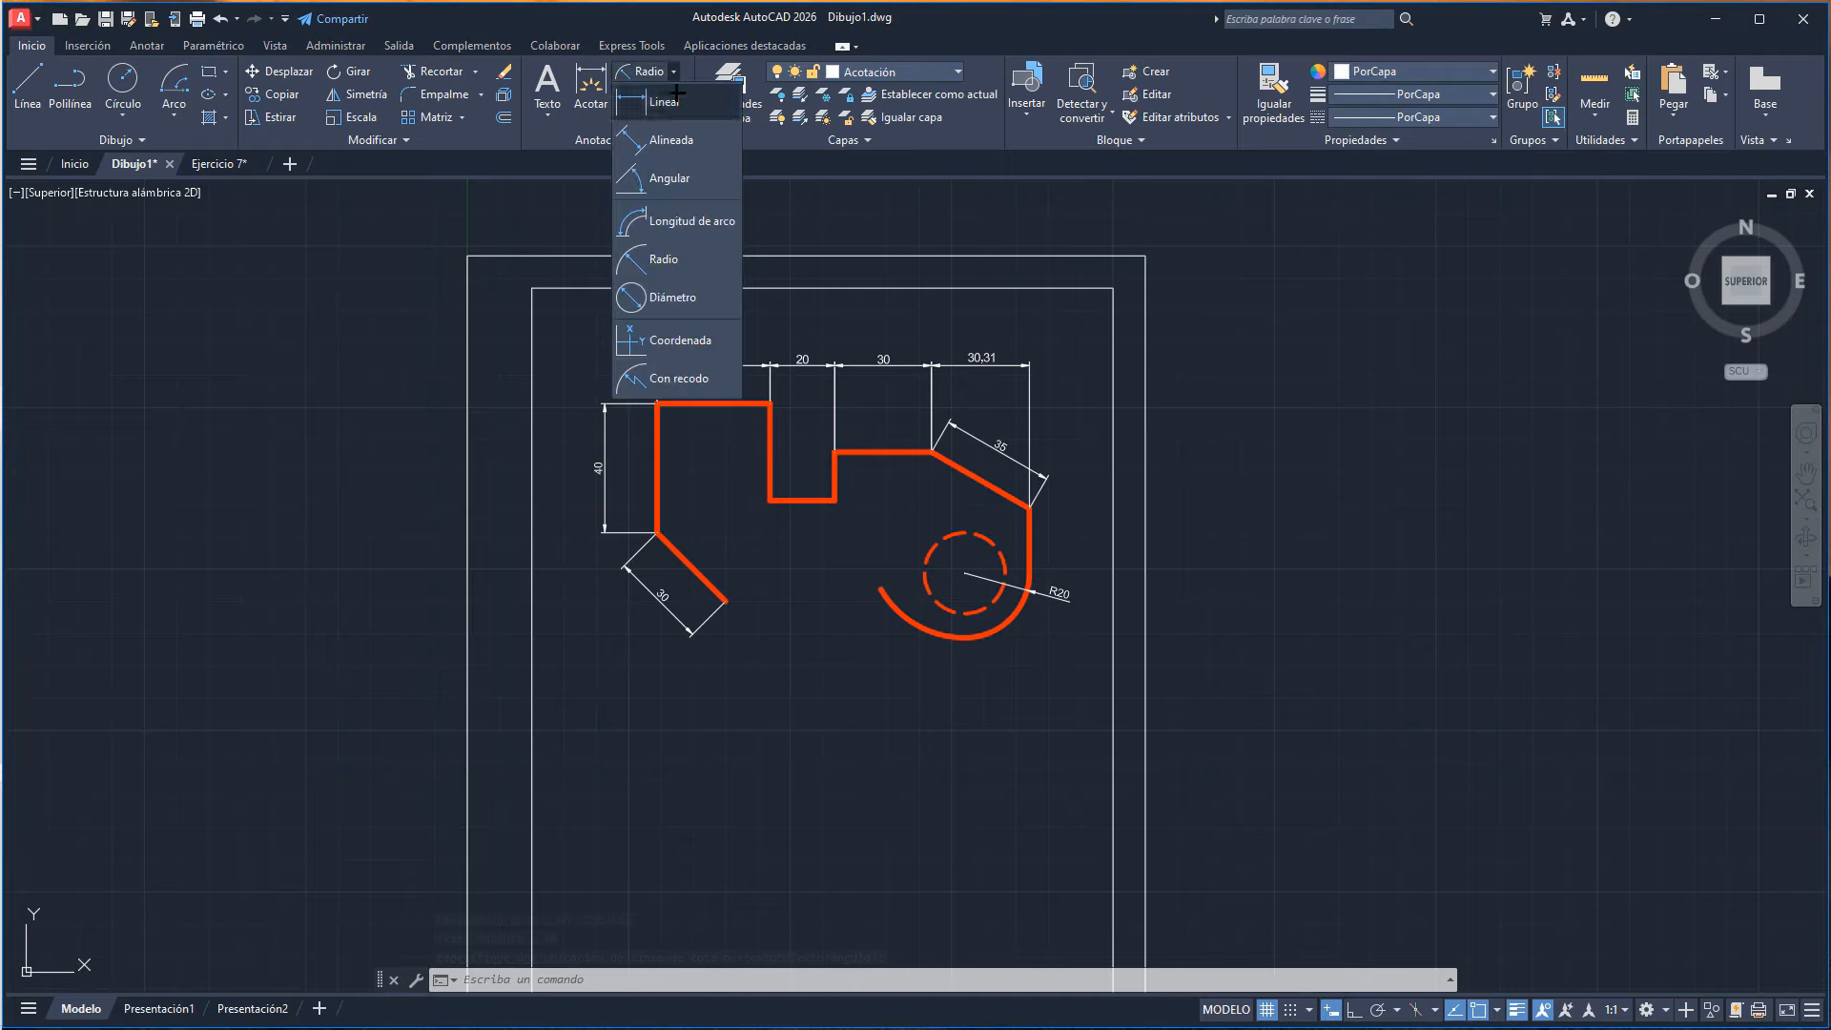
click(668, 297)
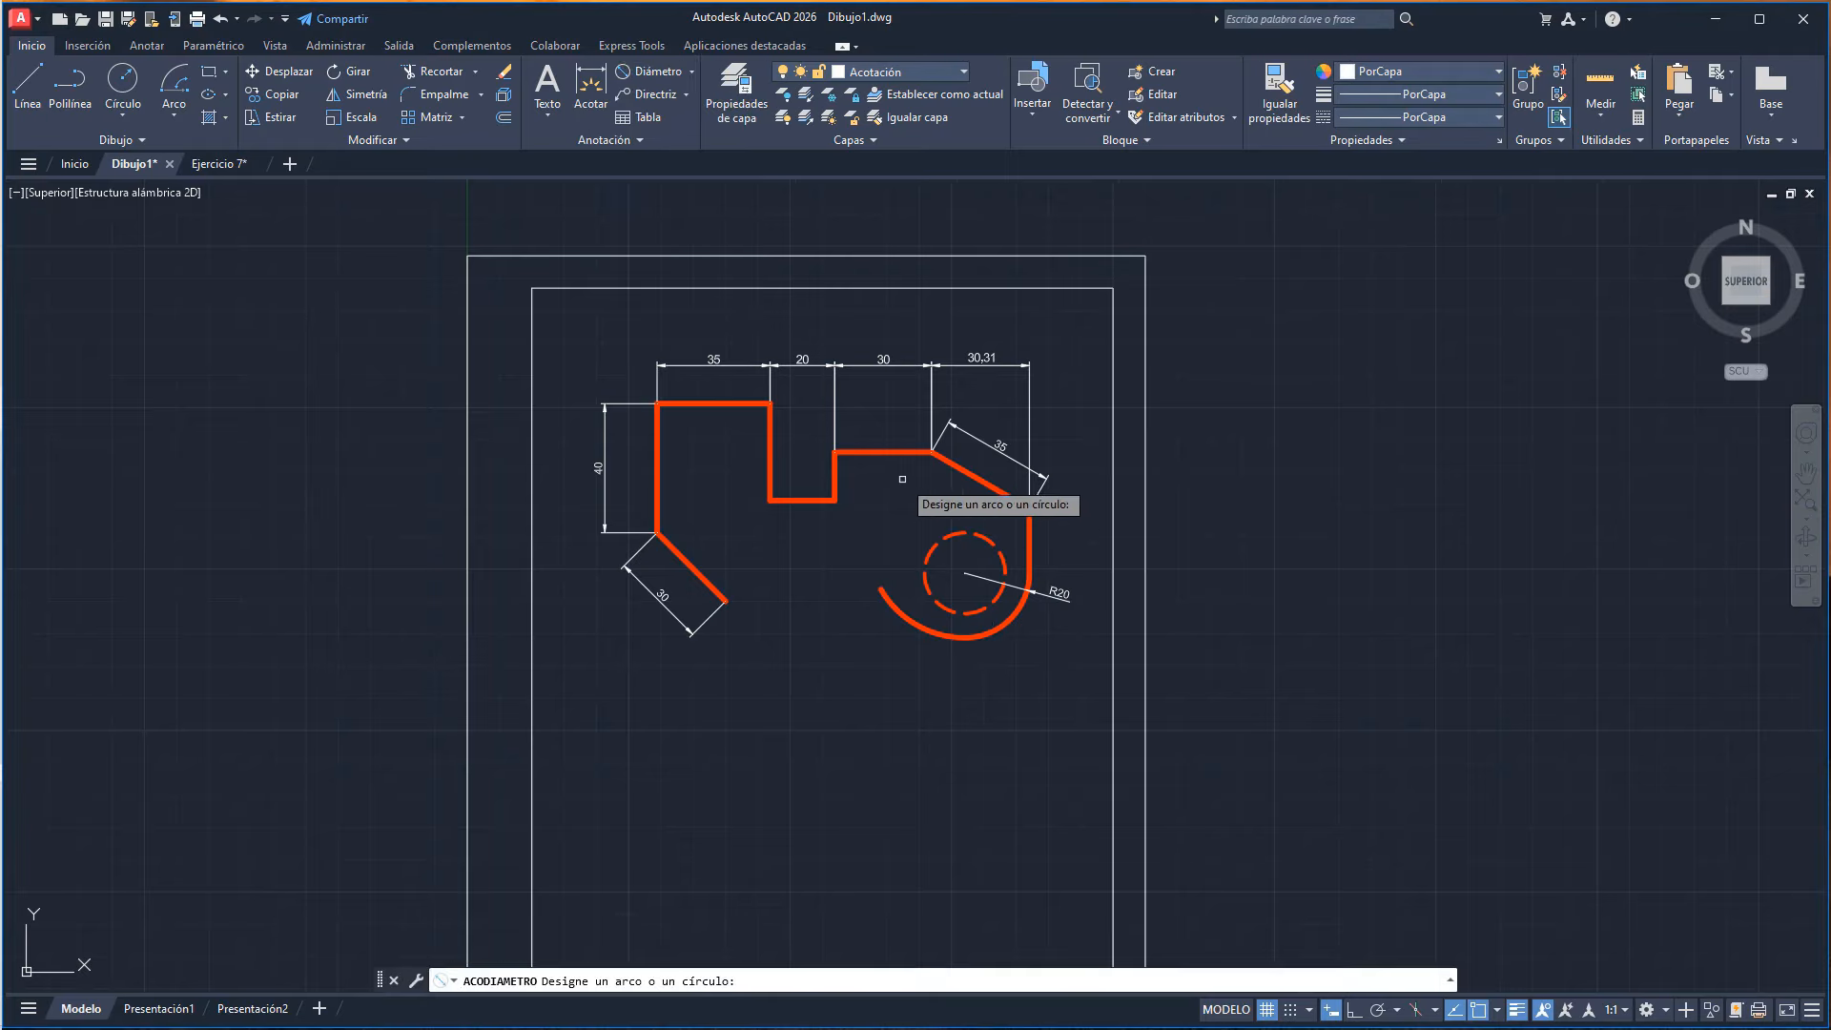
click(953, 535)
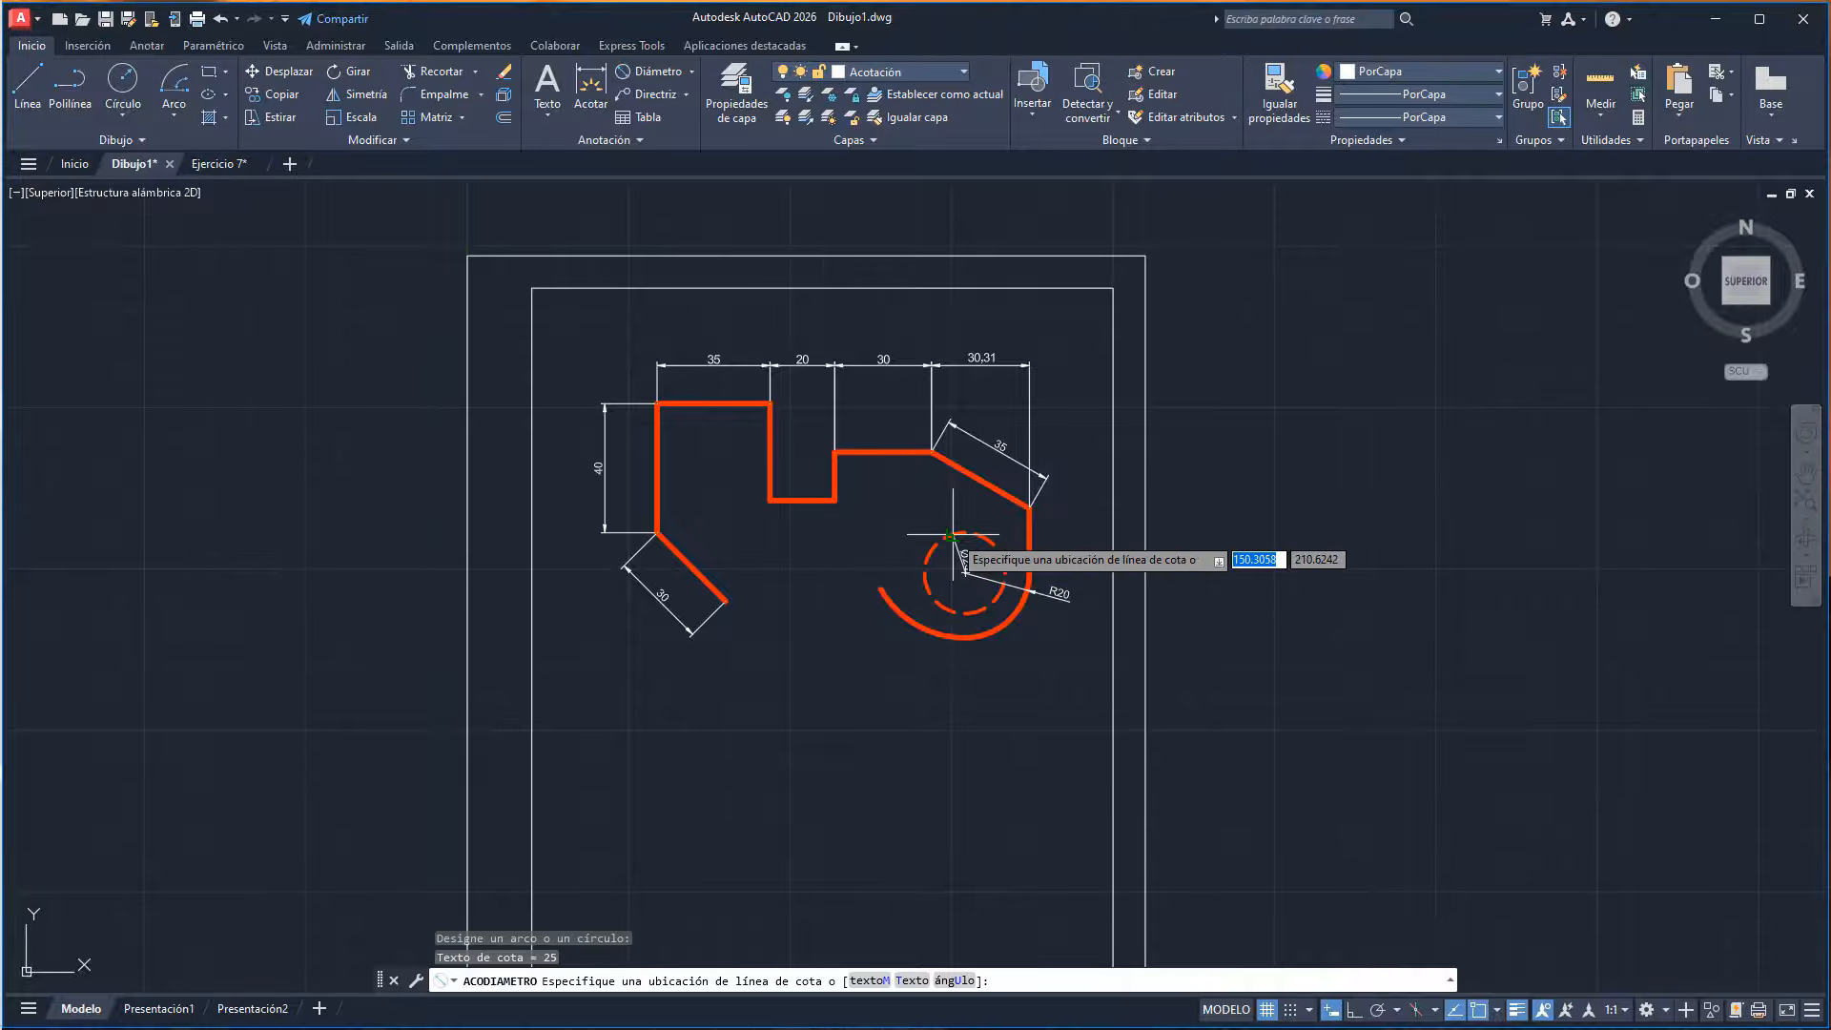
click(889, 534)
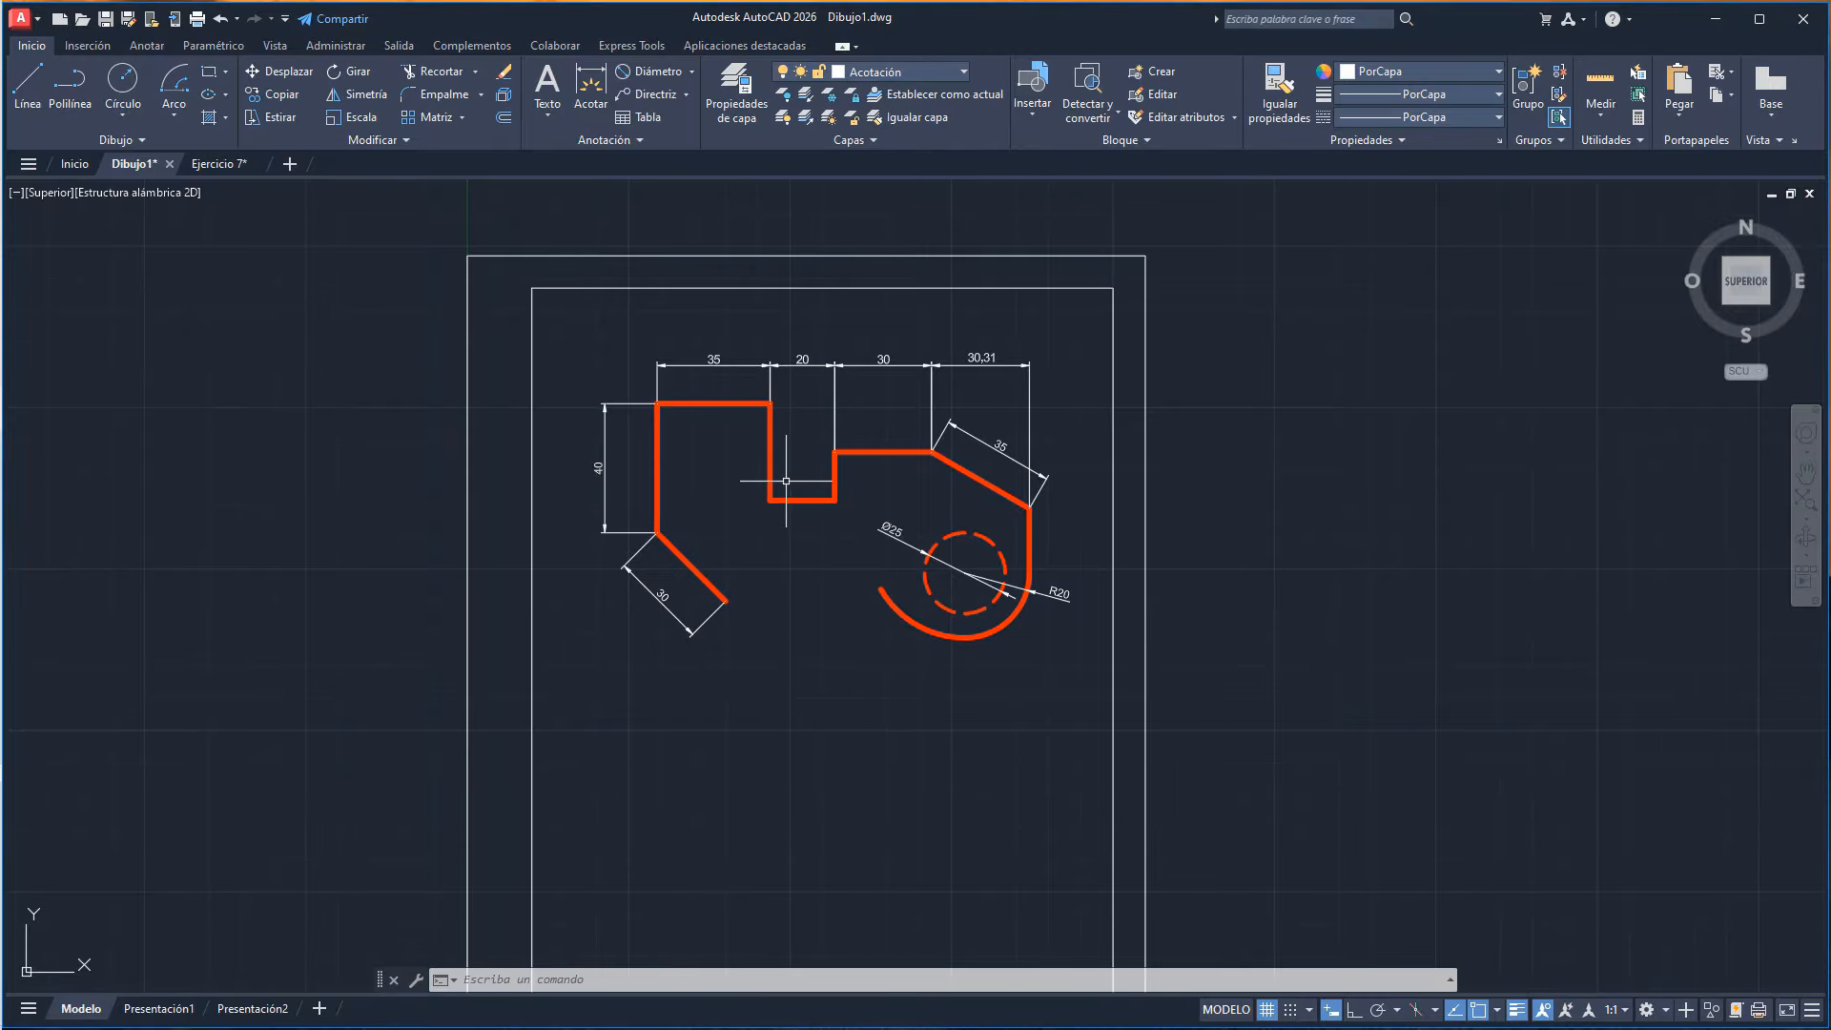
- Add an angular dimension to the lower-left arc of the rounded end, placing the dimension arc below and outside the contour
click(695, 76)
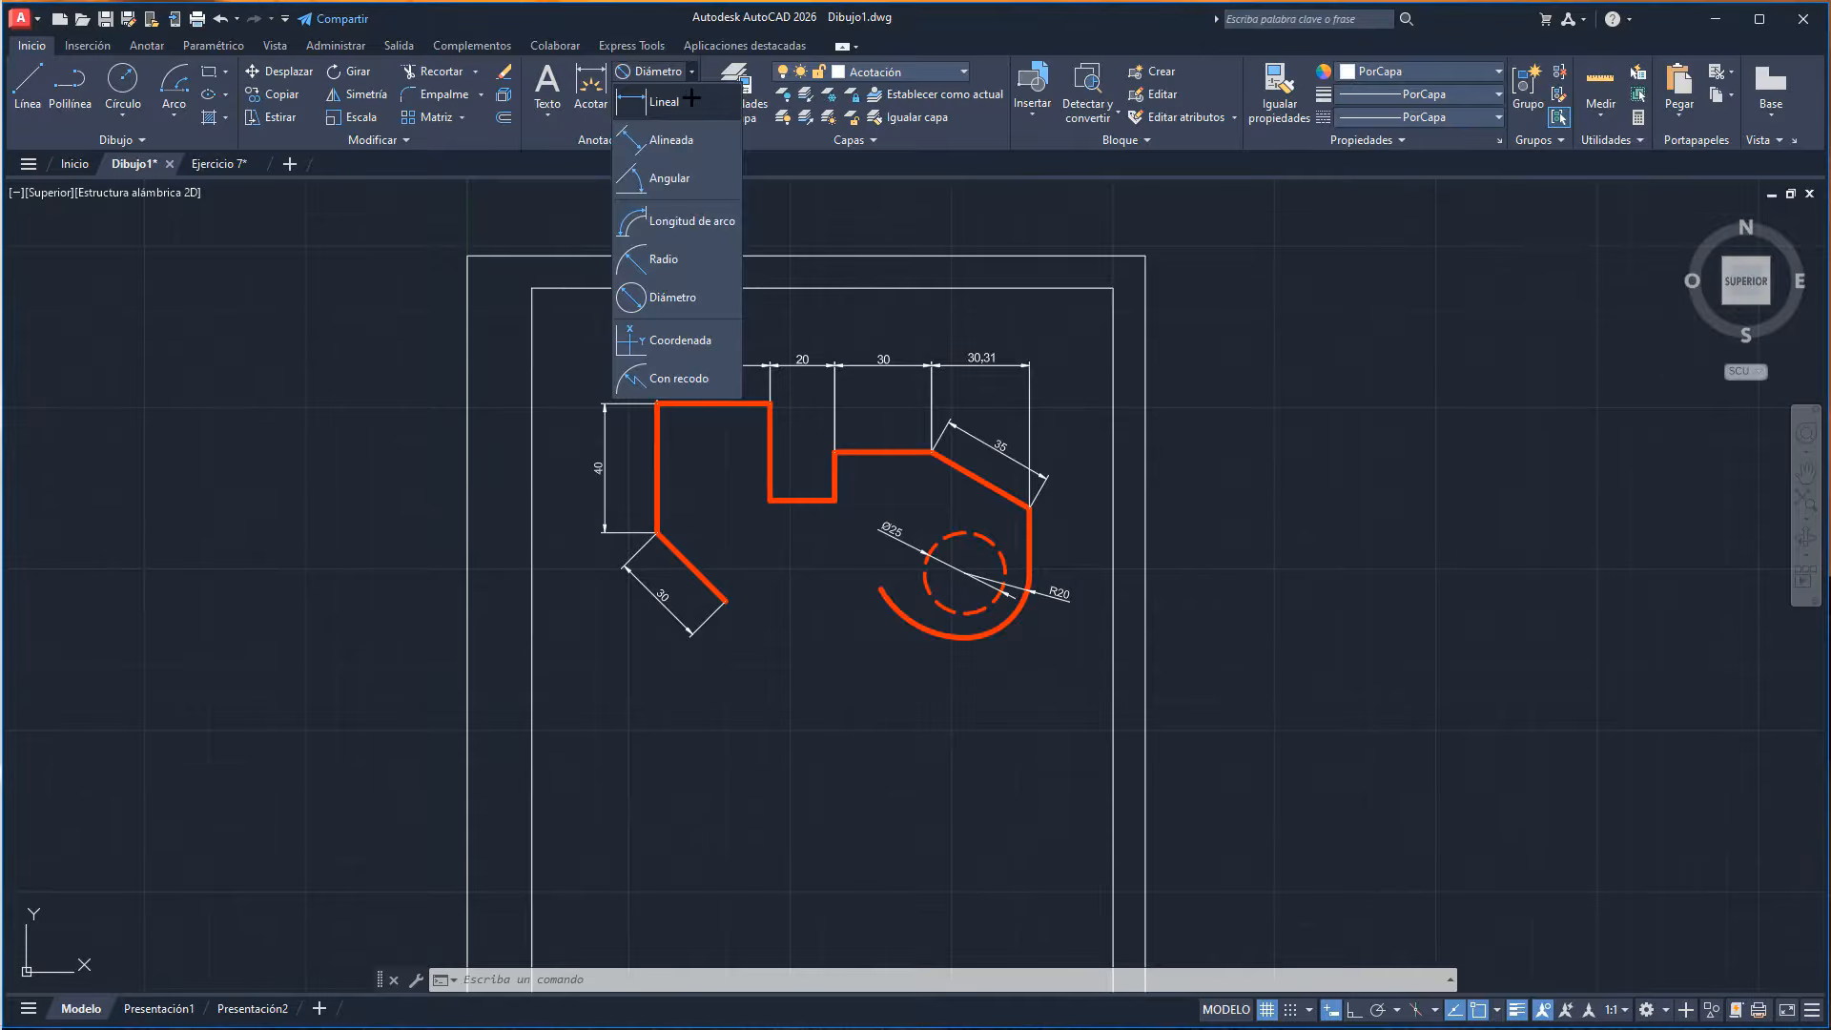
click(699, 179)
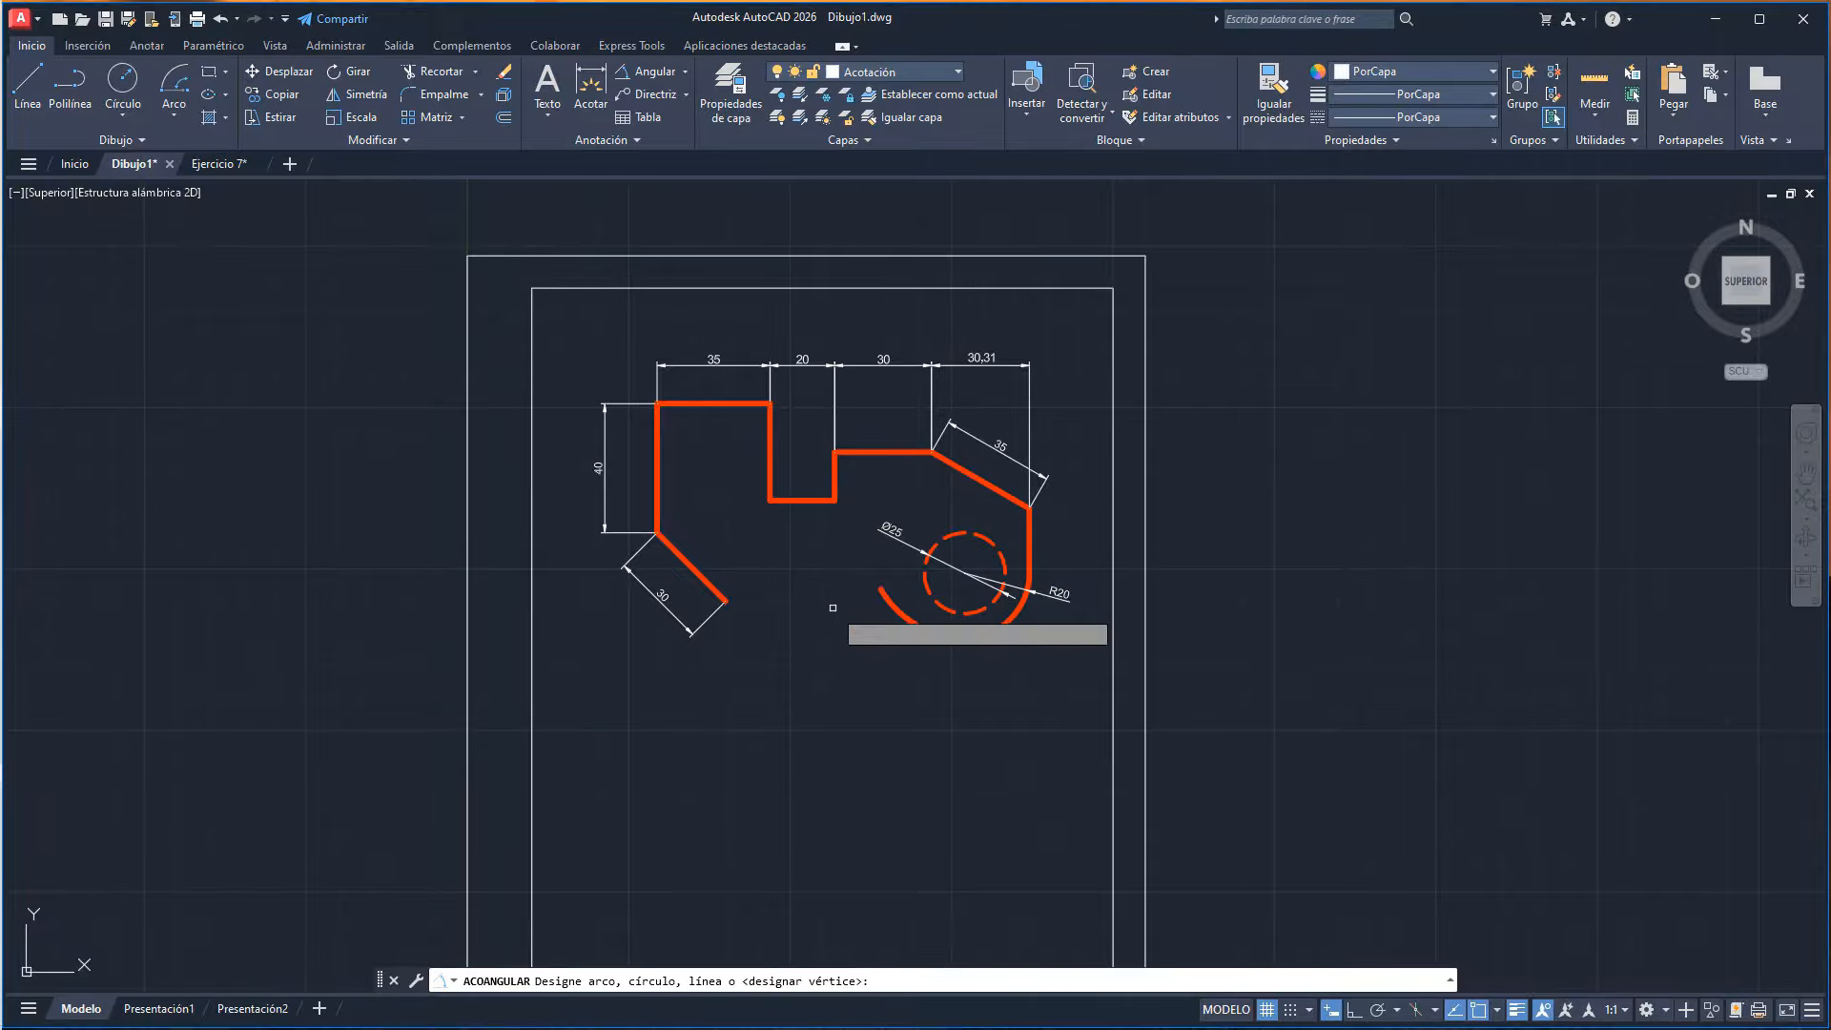
click(900, 619)
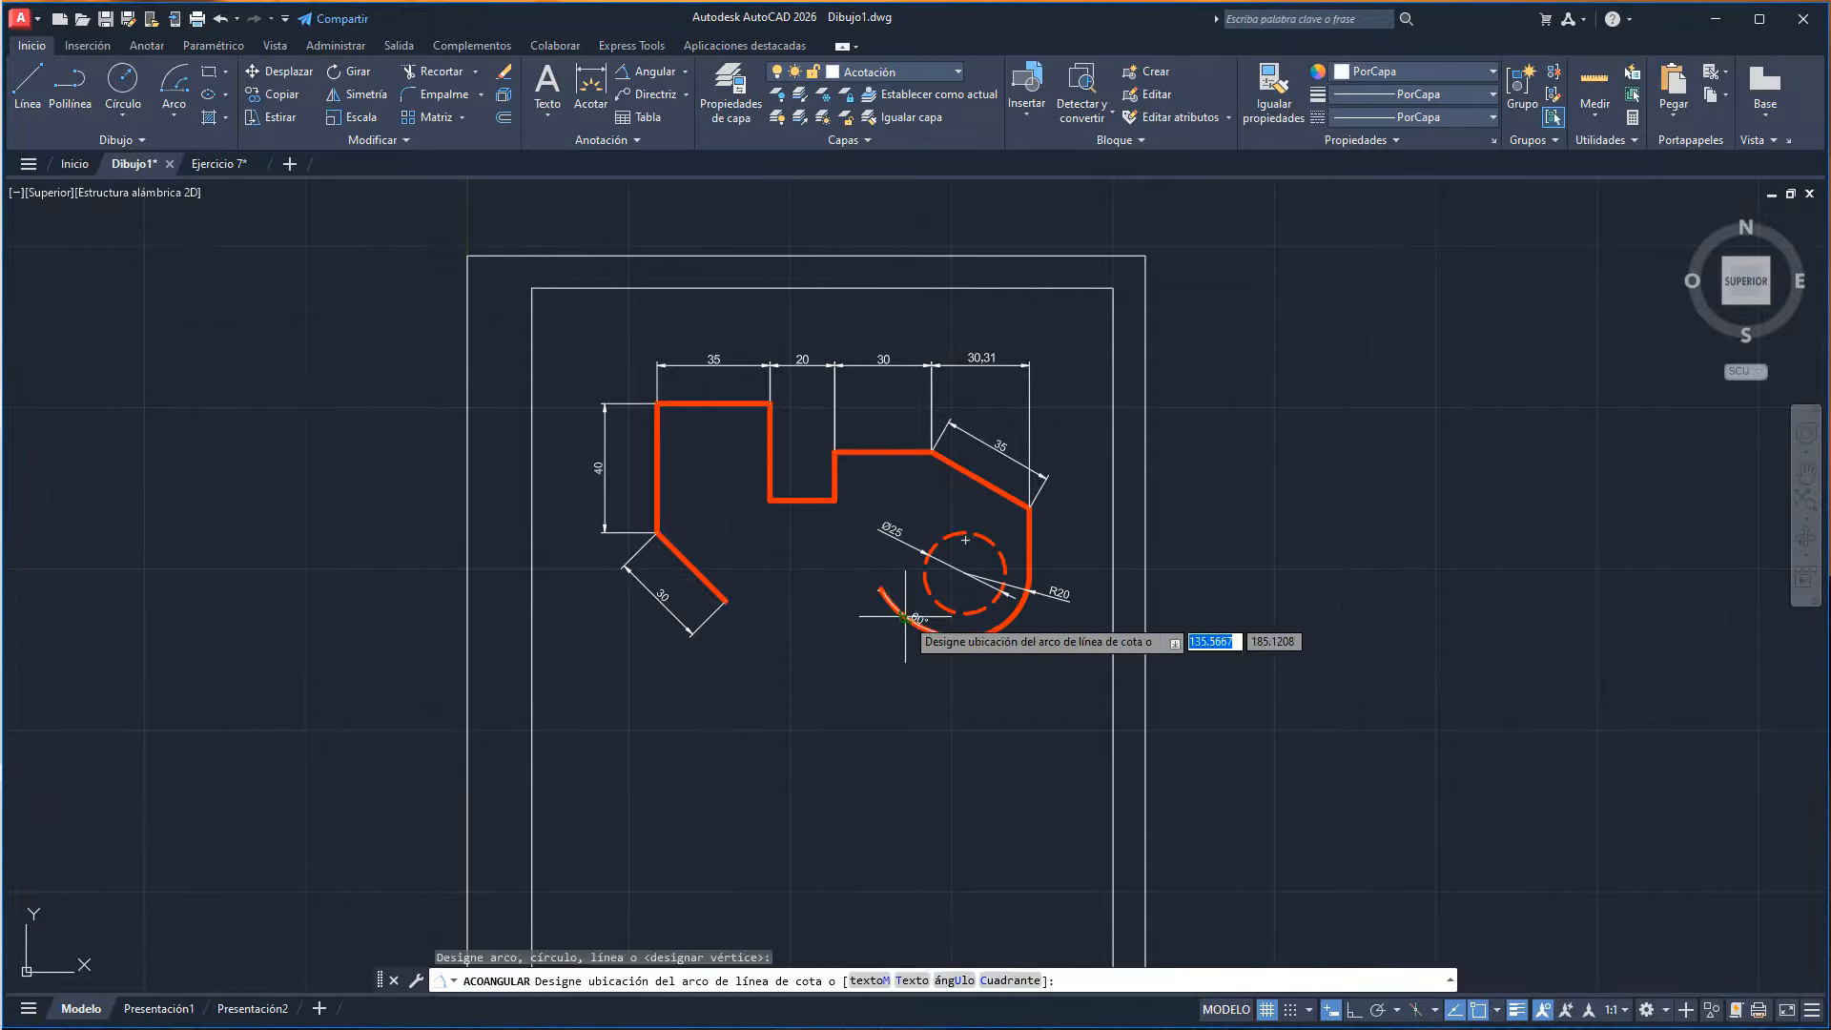
click(881, 638)
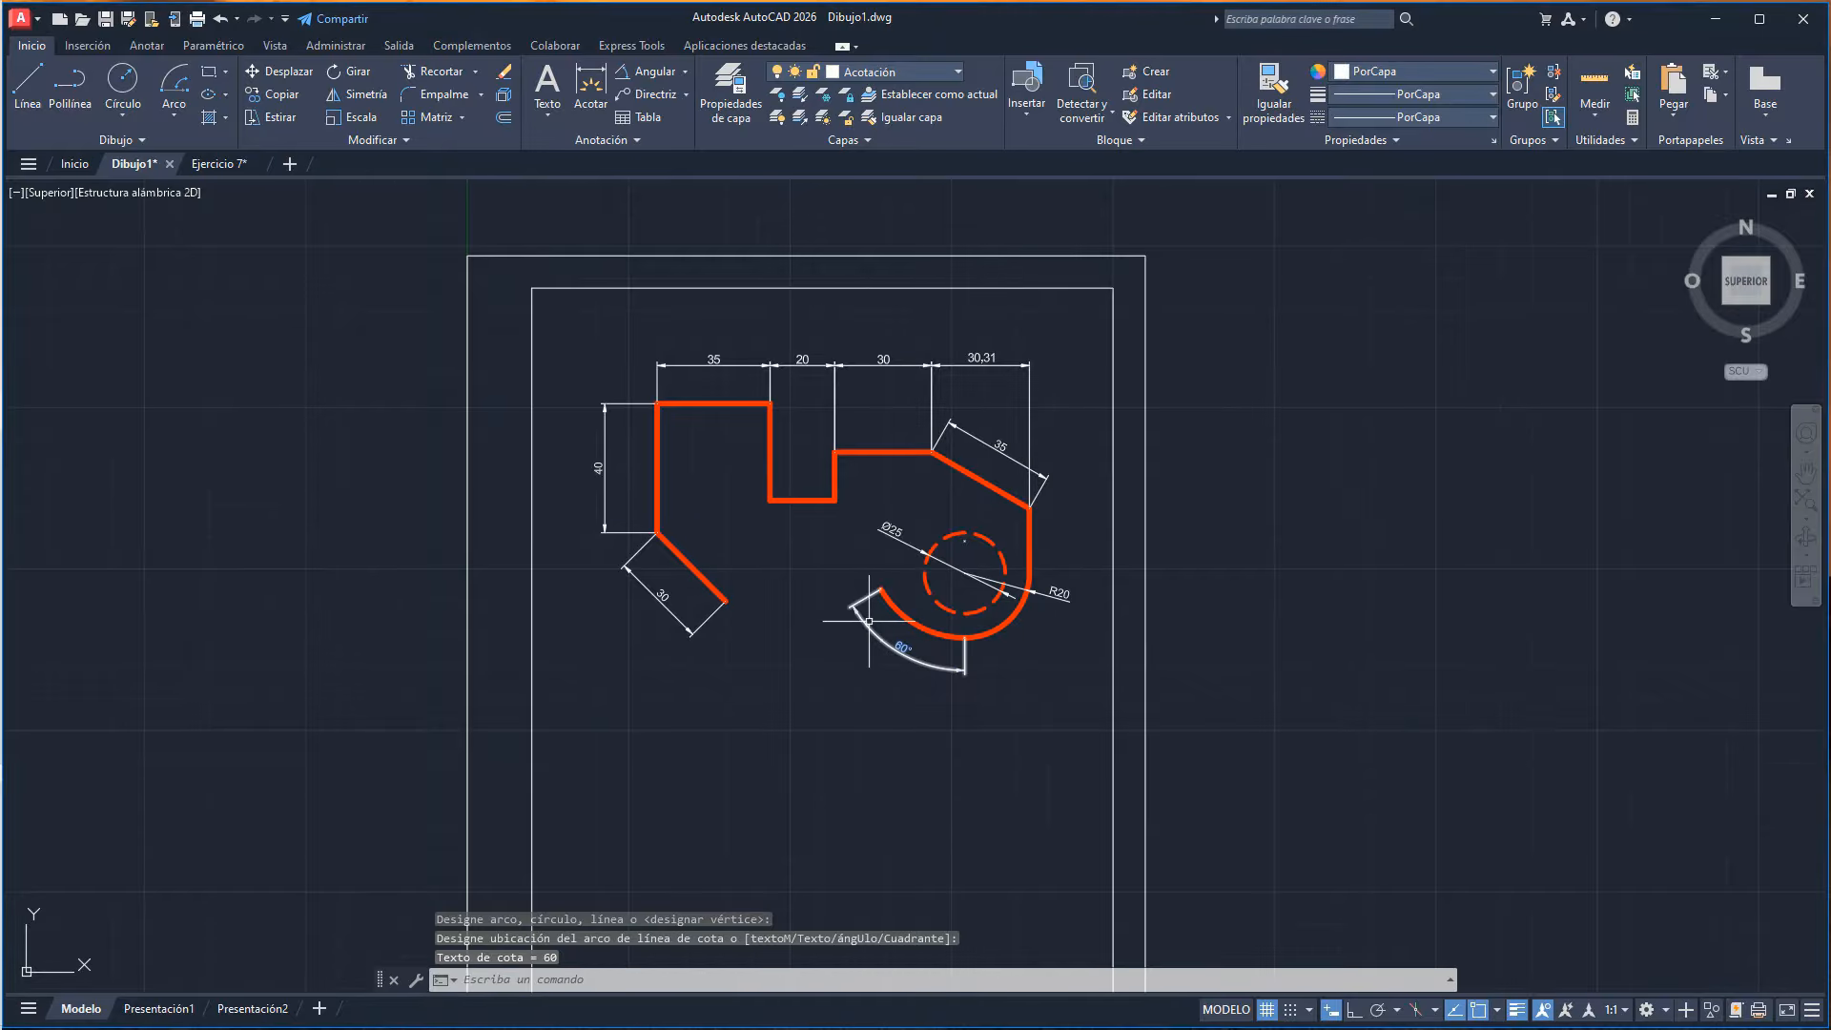
- Dimension the upper-right slope's angle from the horizontal, using its lower end as vertex and placing the dimension arc inside the contour
click(639, 76)
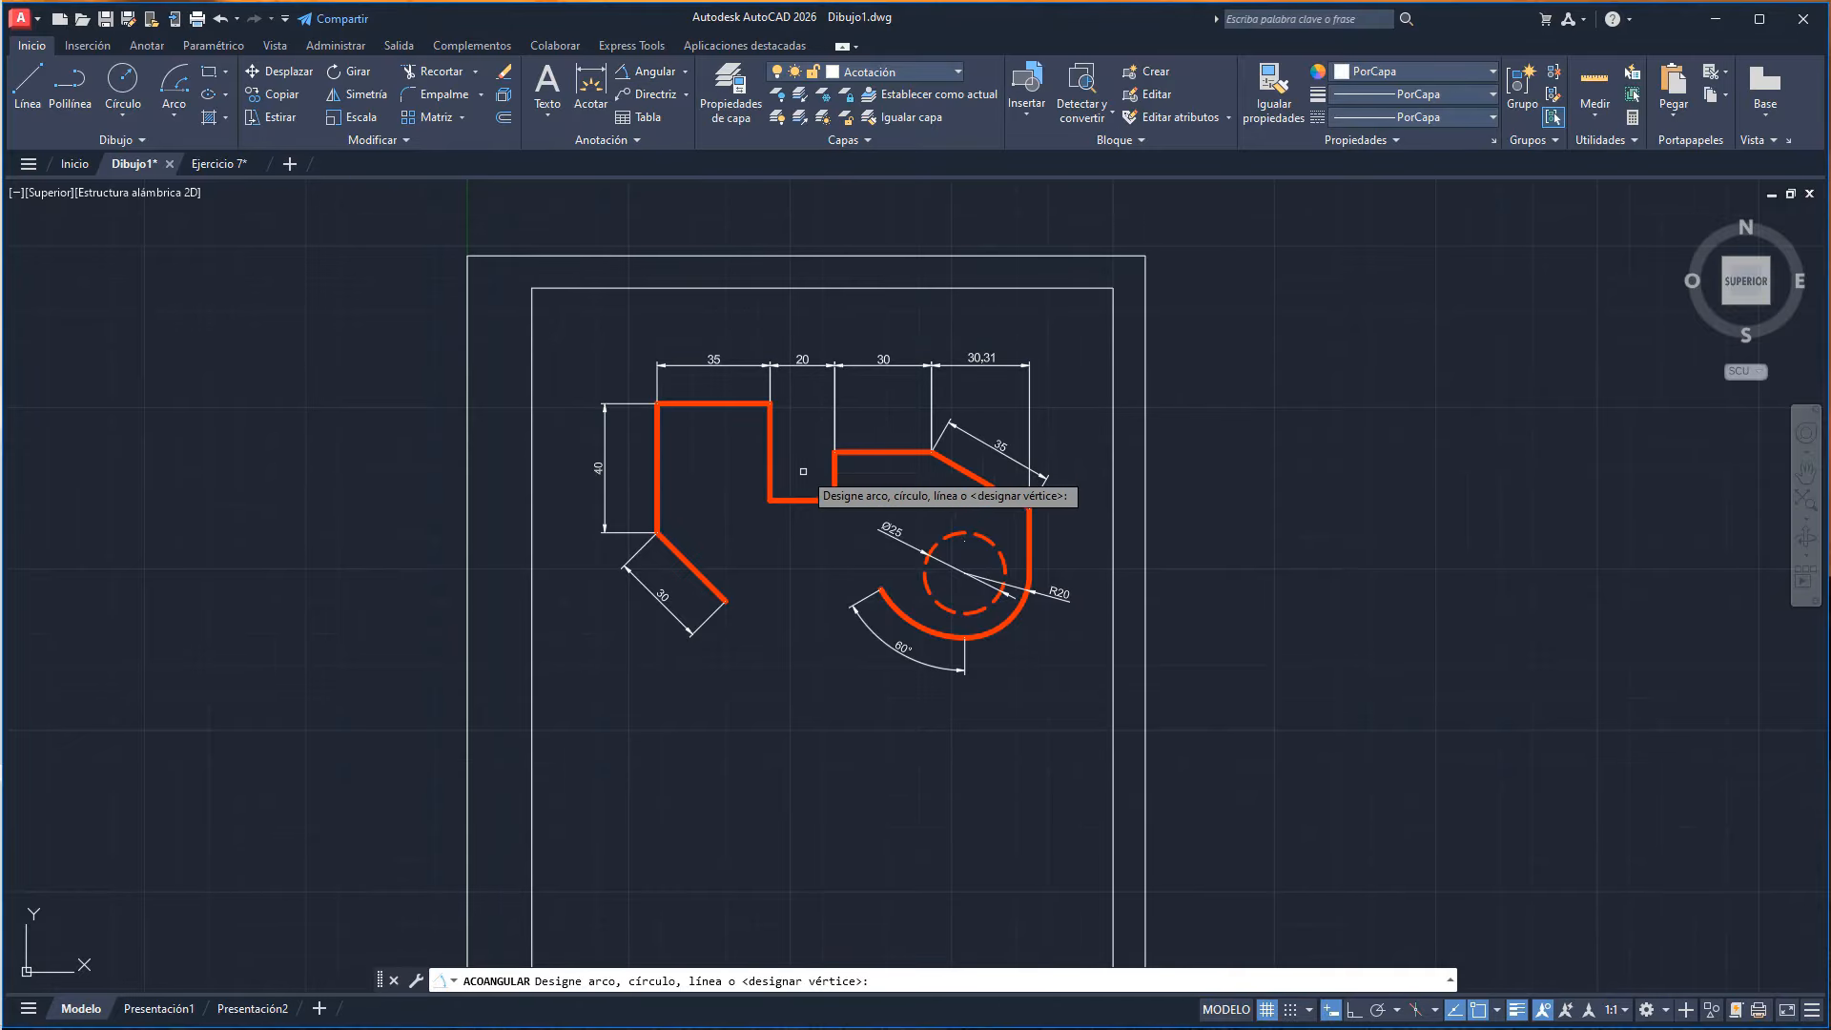
right_click(792, 579)
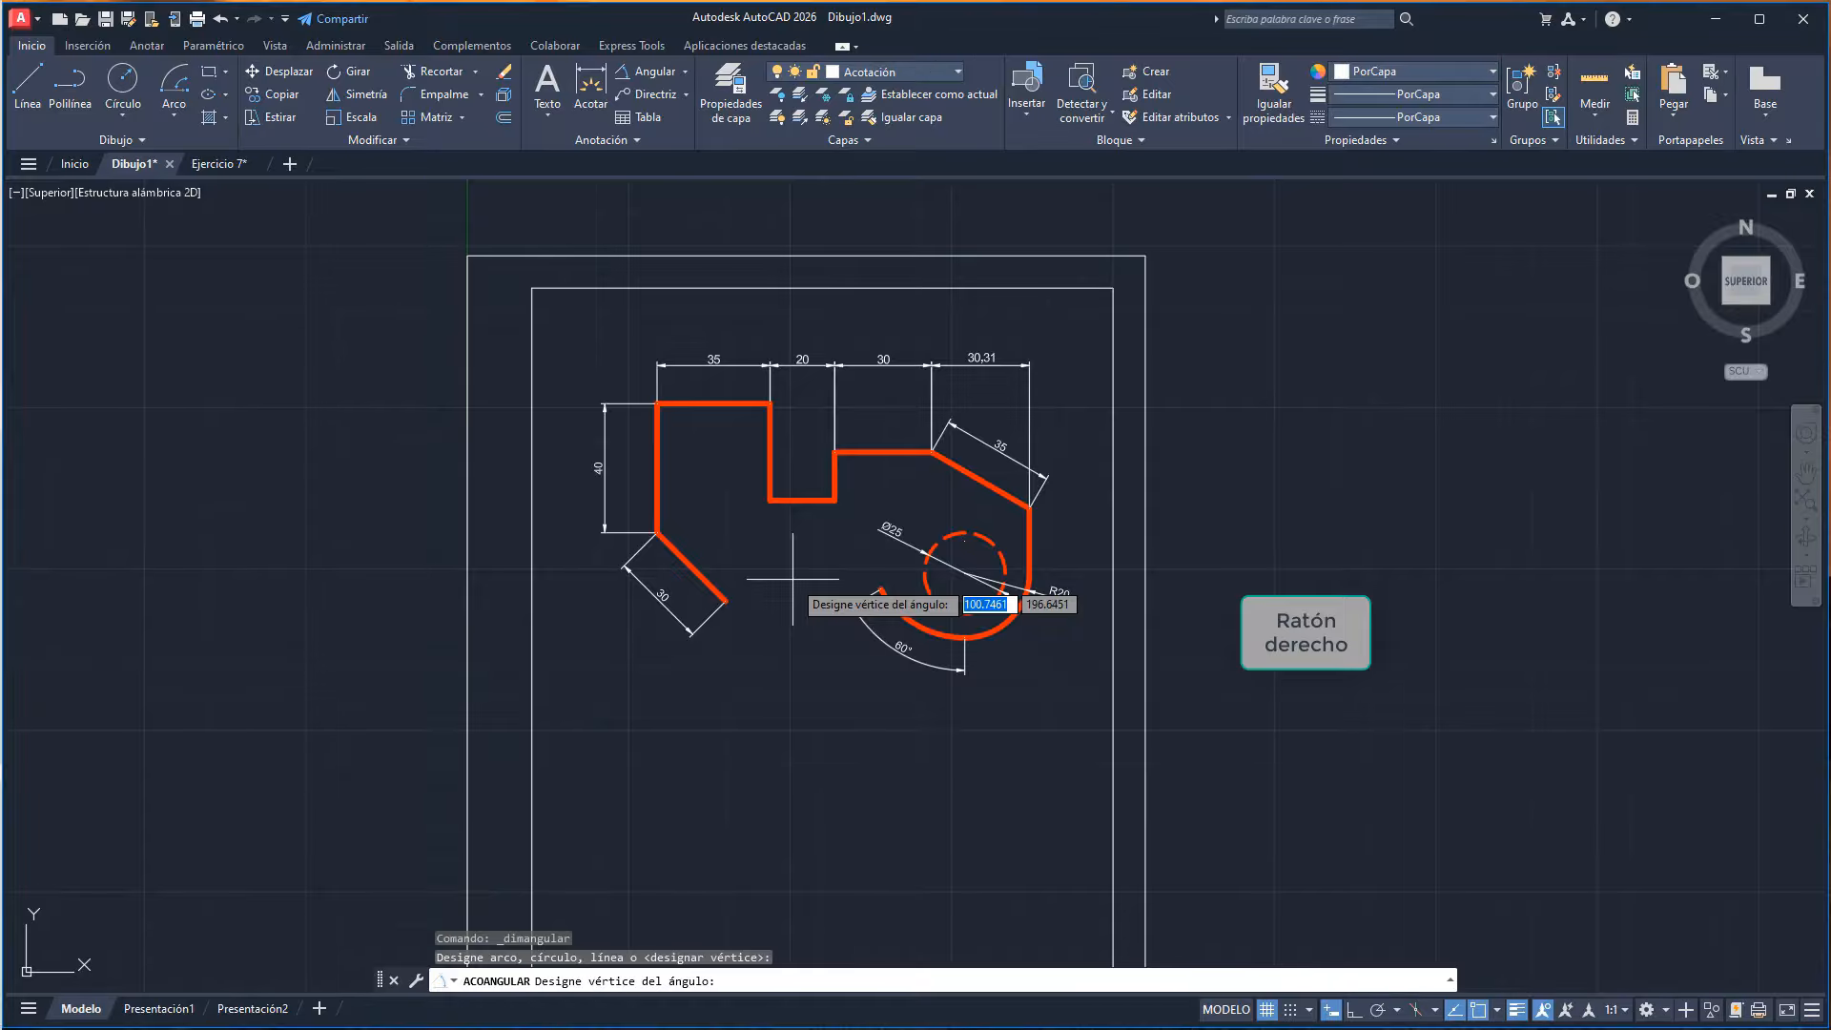
click(1028, 507)
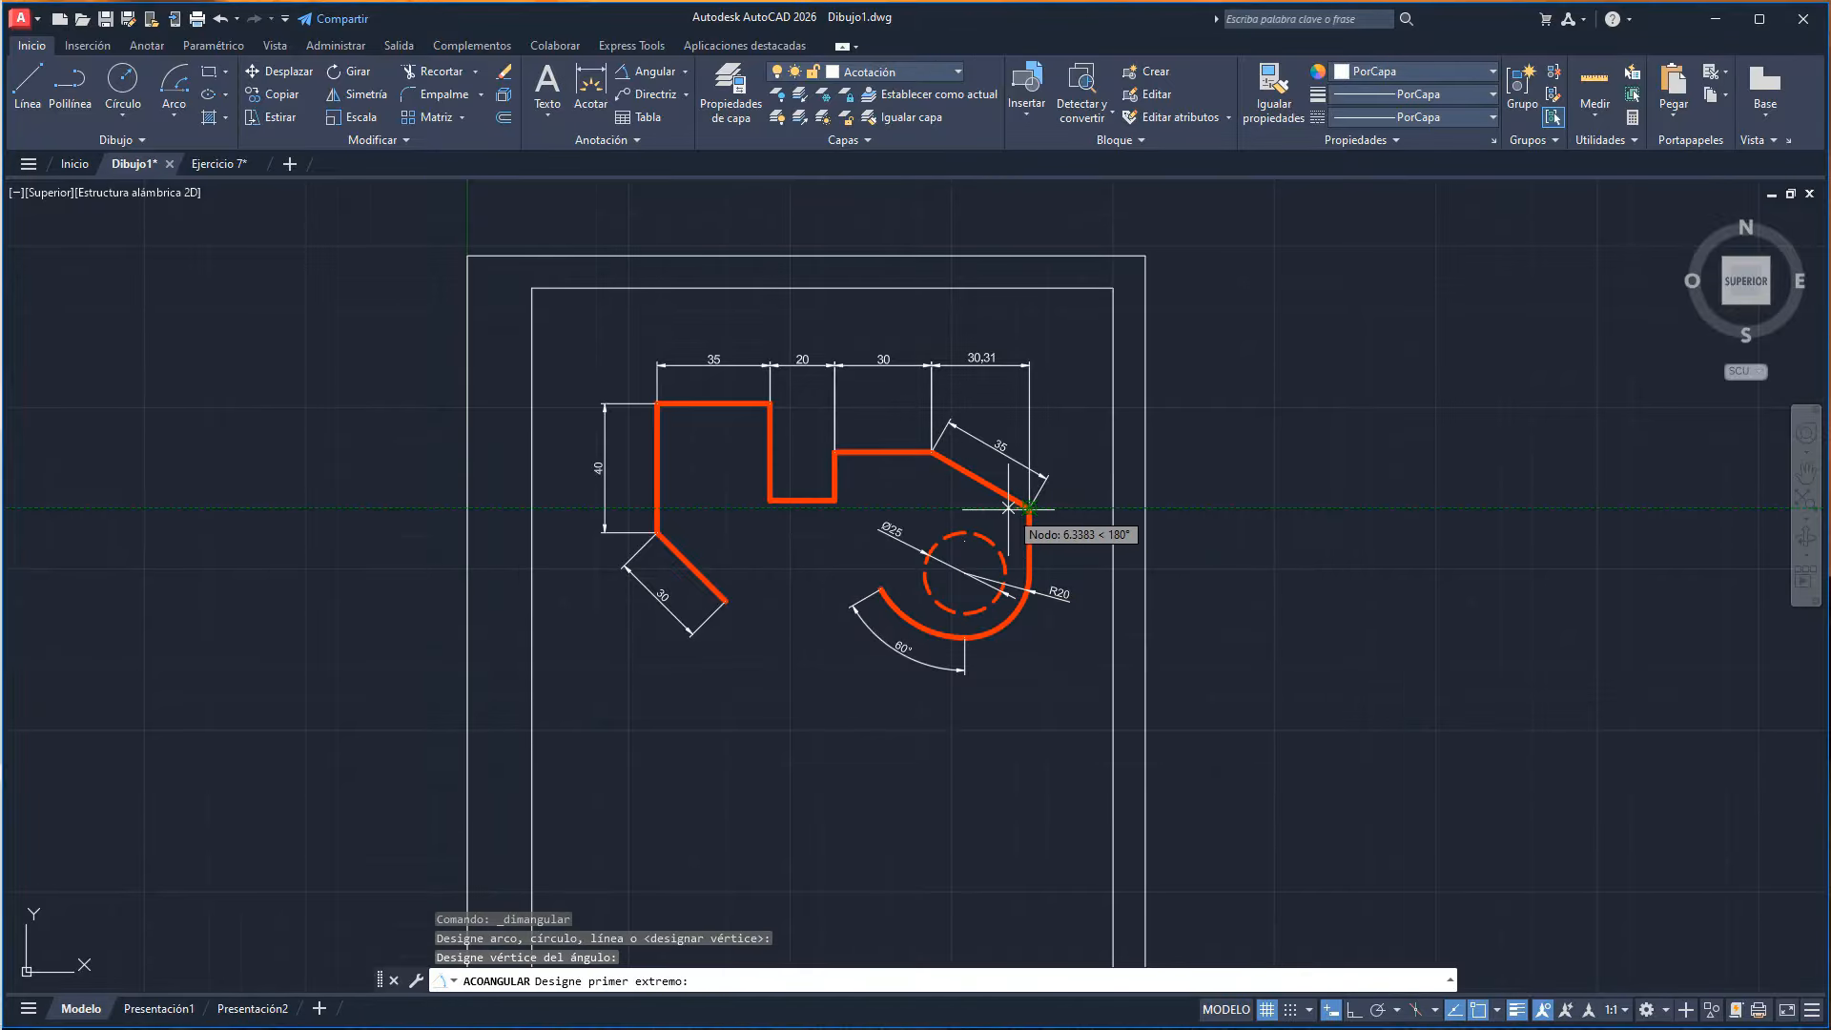
click(956, 508)
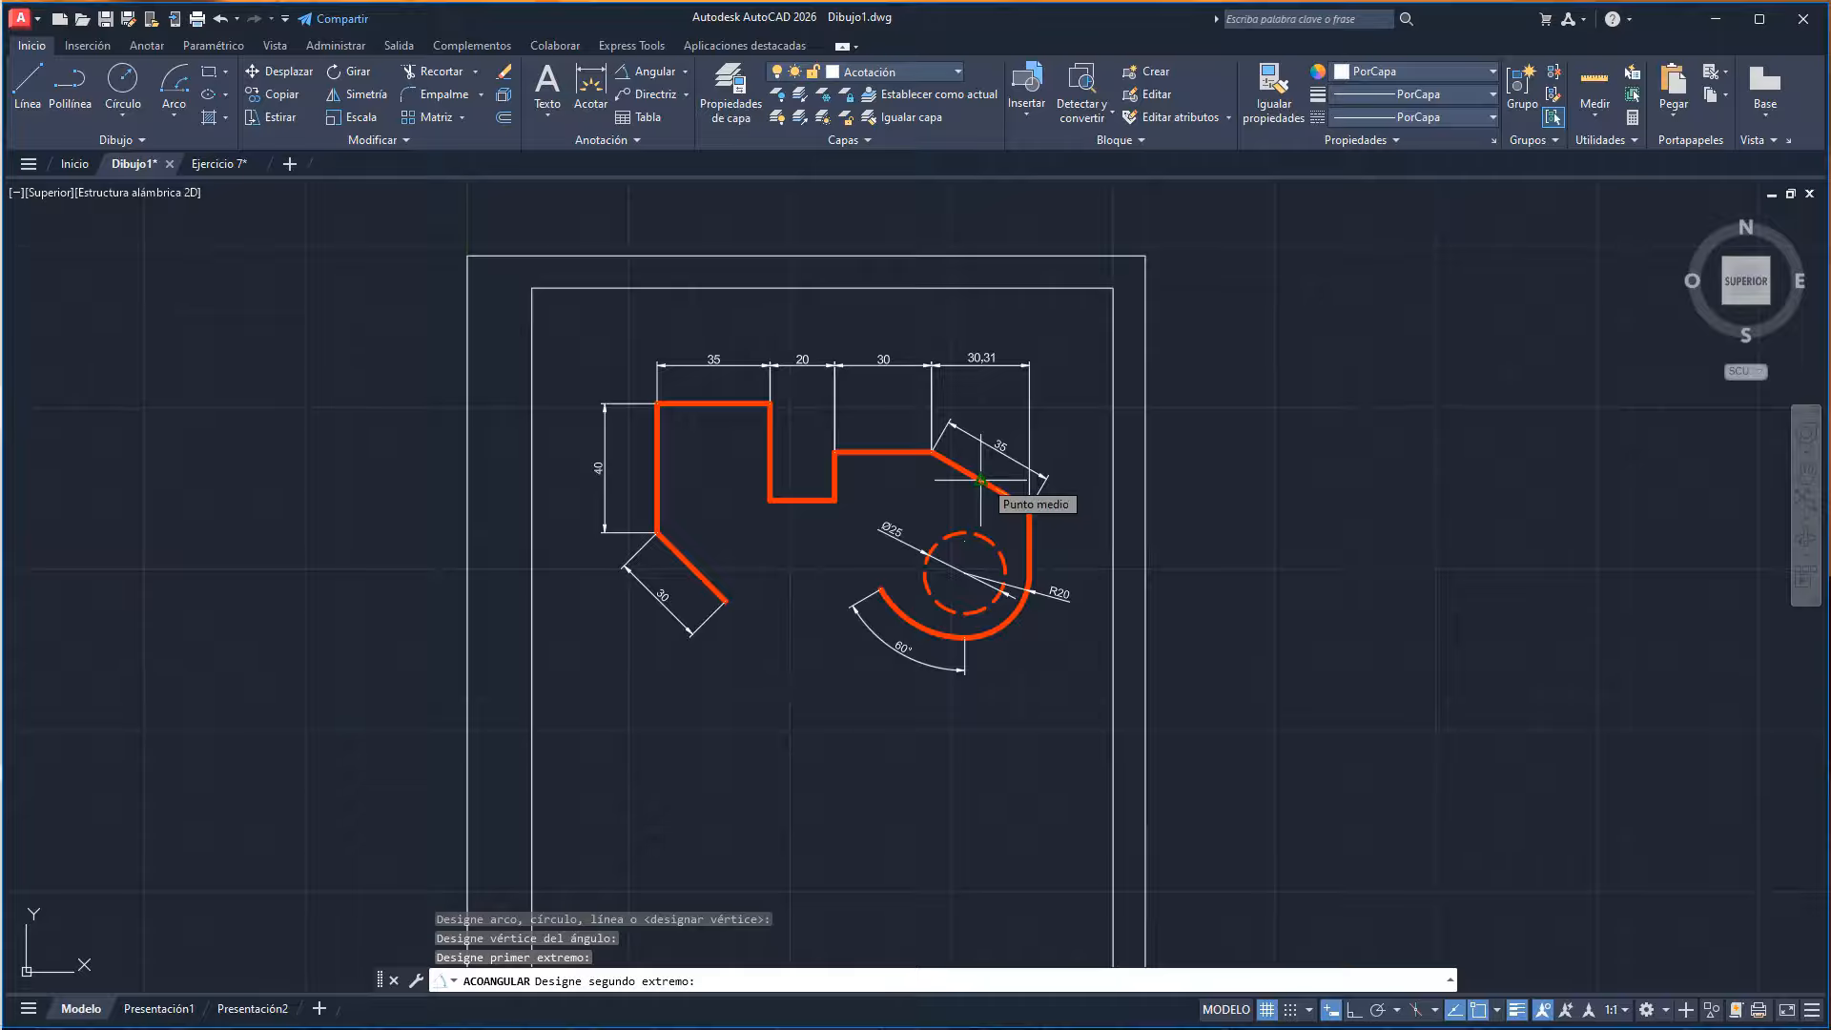
click(981, 479)
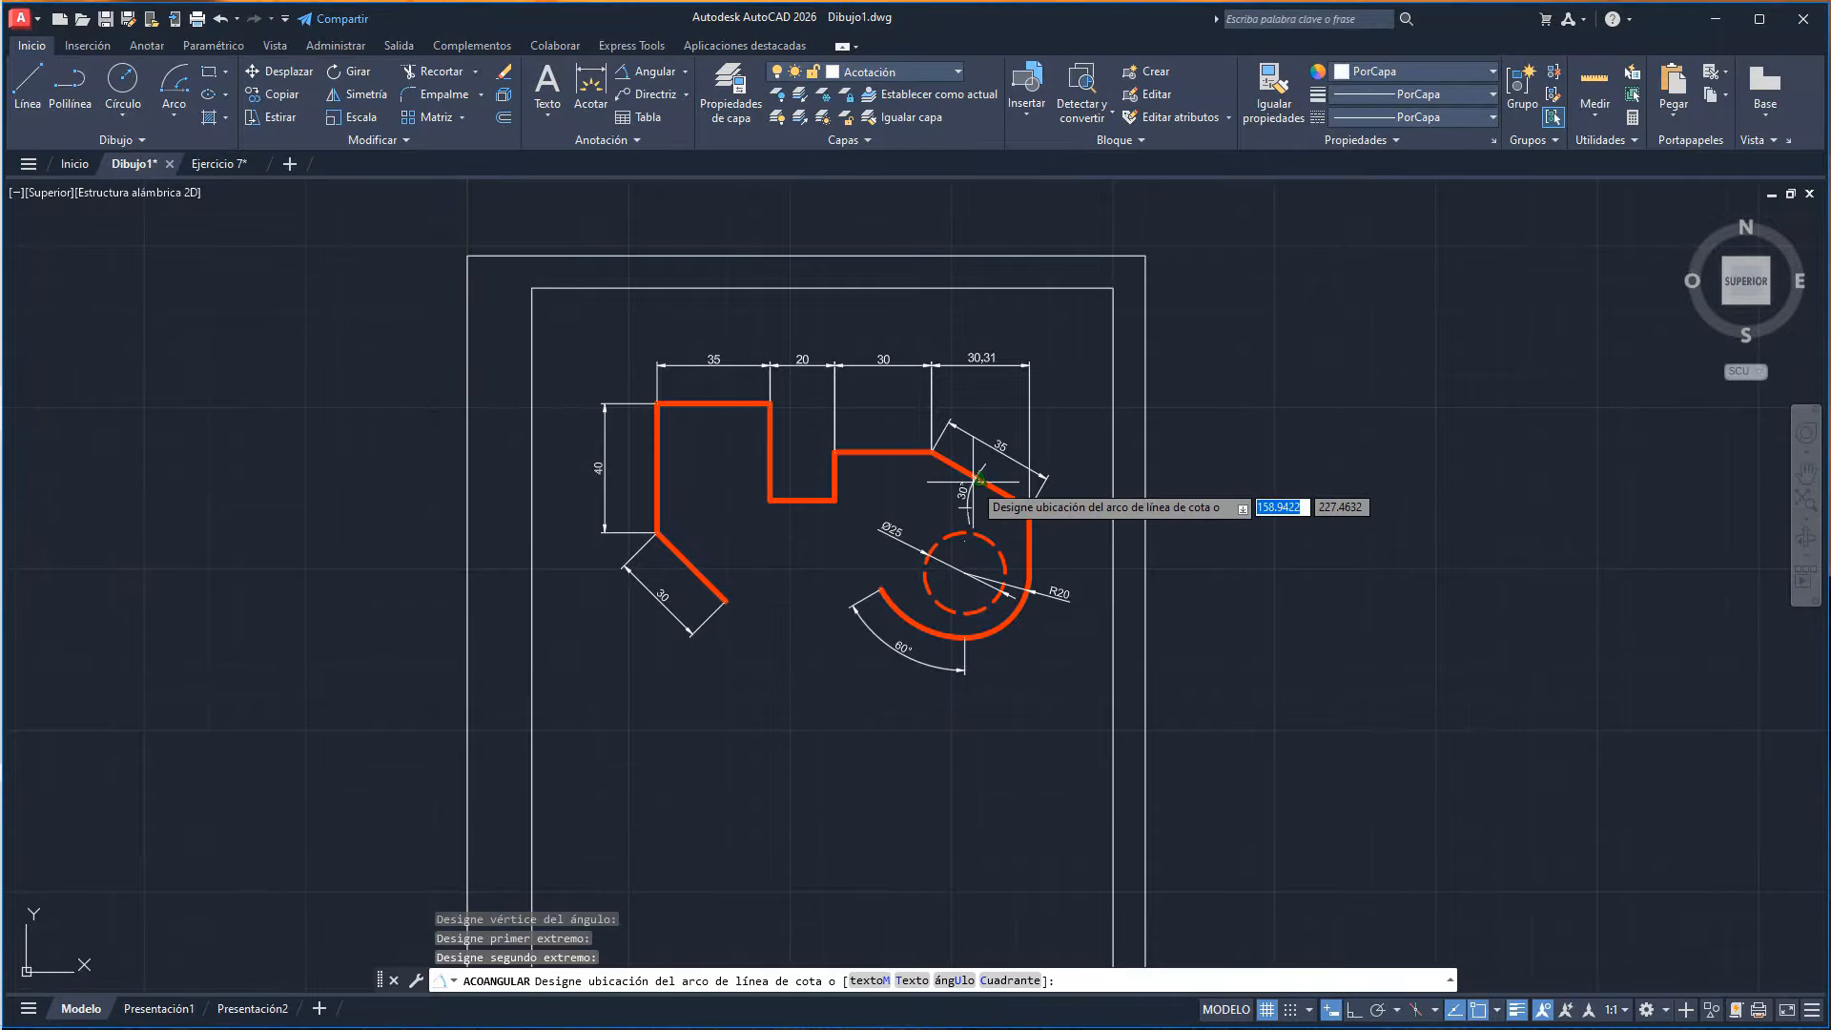
click(937, 506)
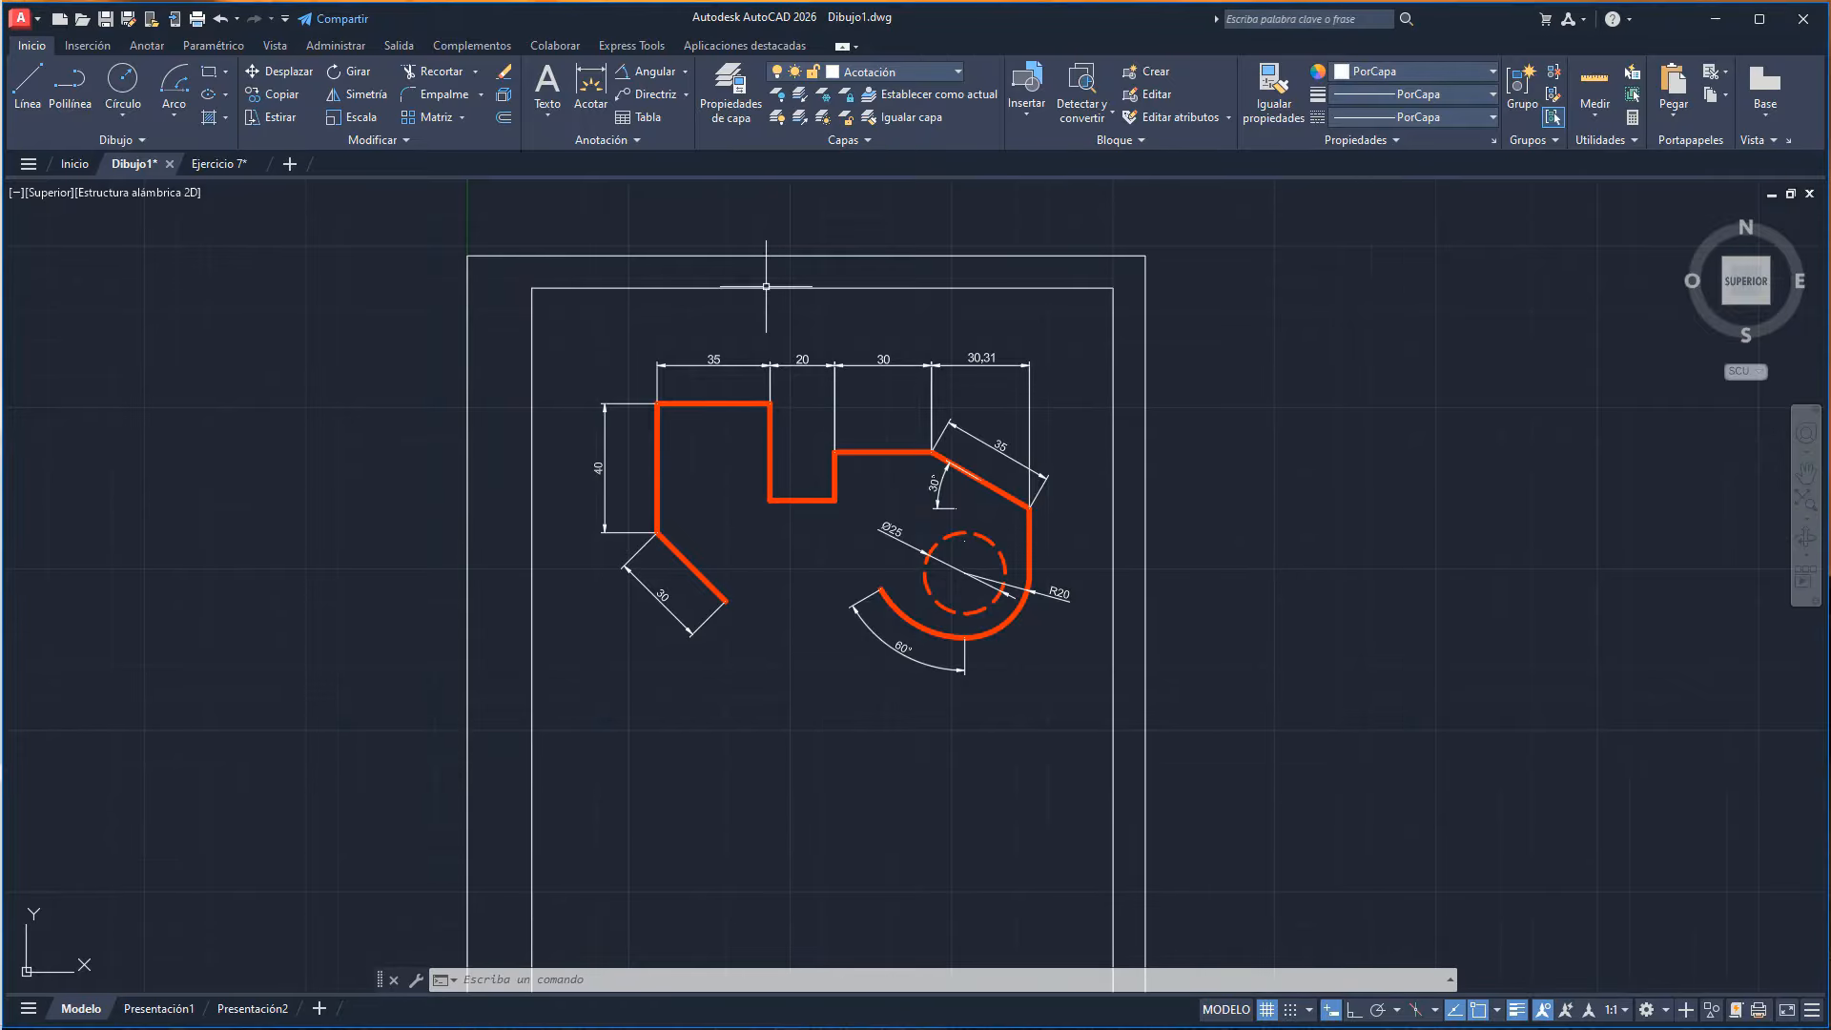
- Add a vertical linear dimension from the top-left corner to the lower-left slope's lower end, outside the existing left-edge dimension
click(686, 76)
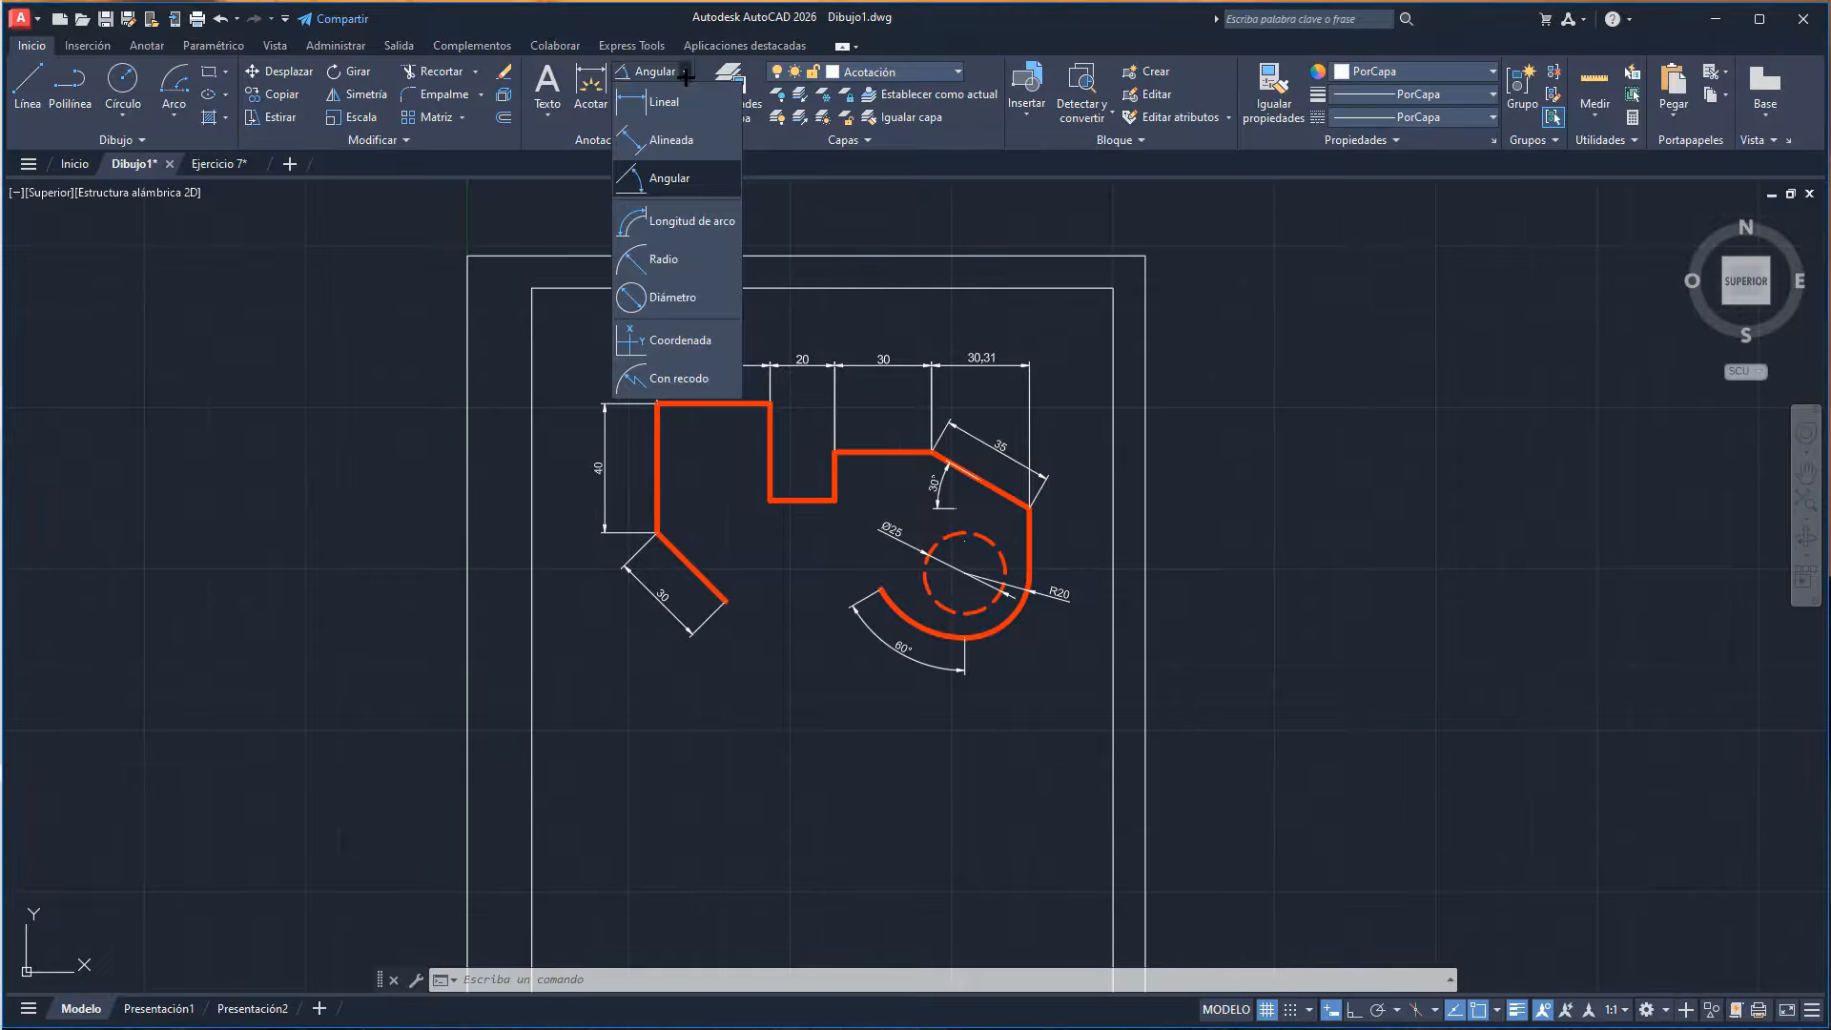
click(668, 102)
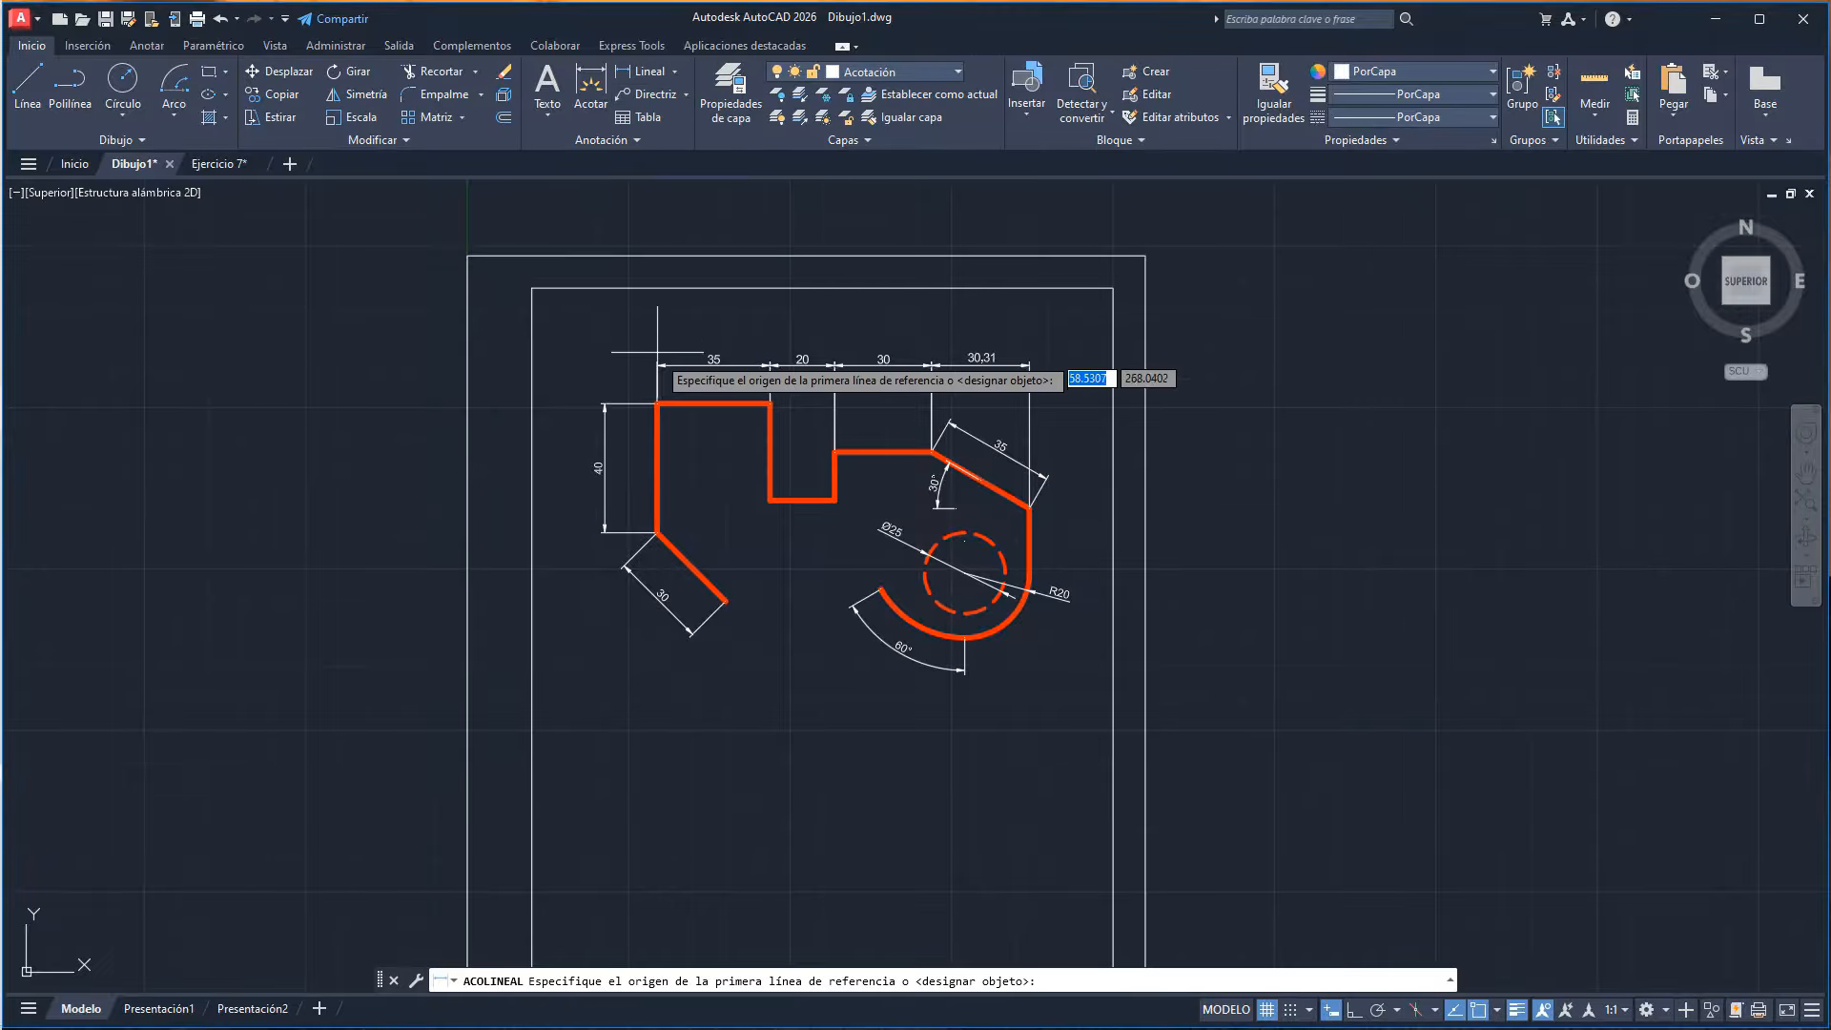
click(657, 404)
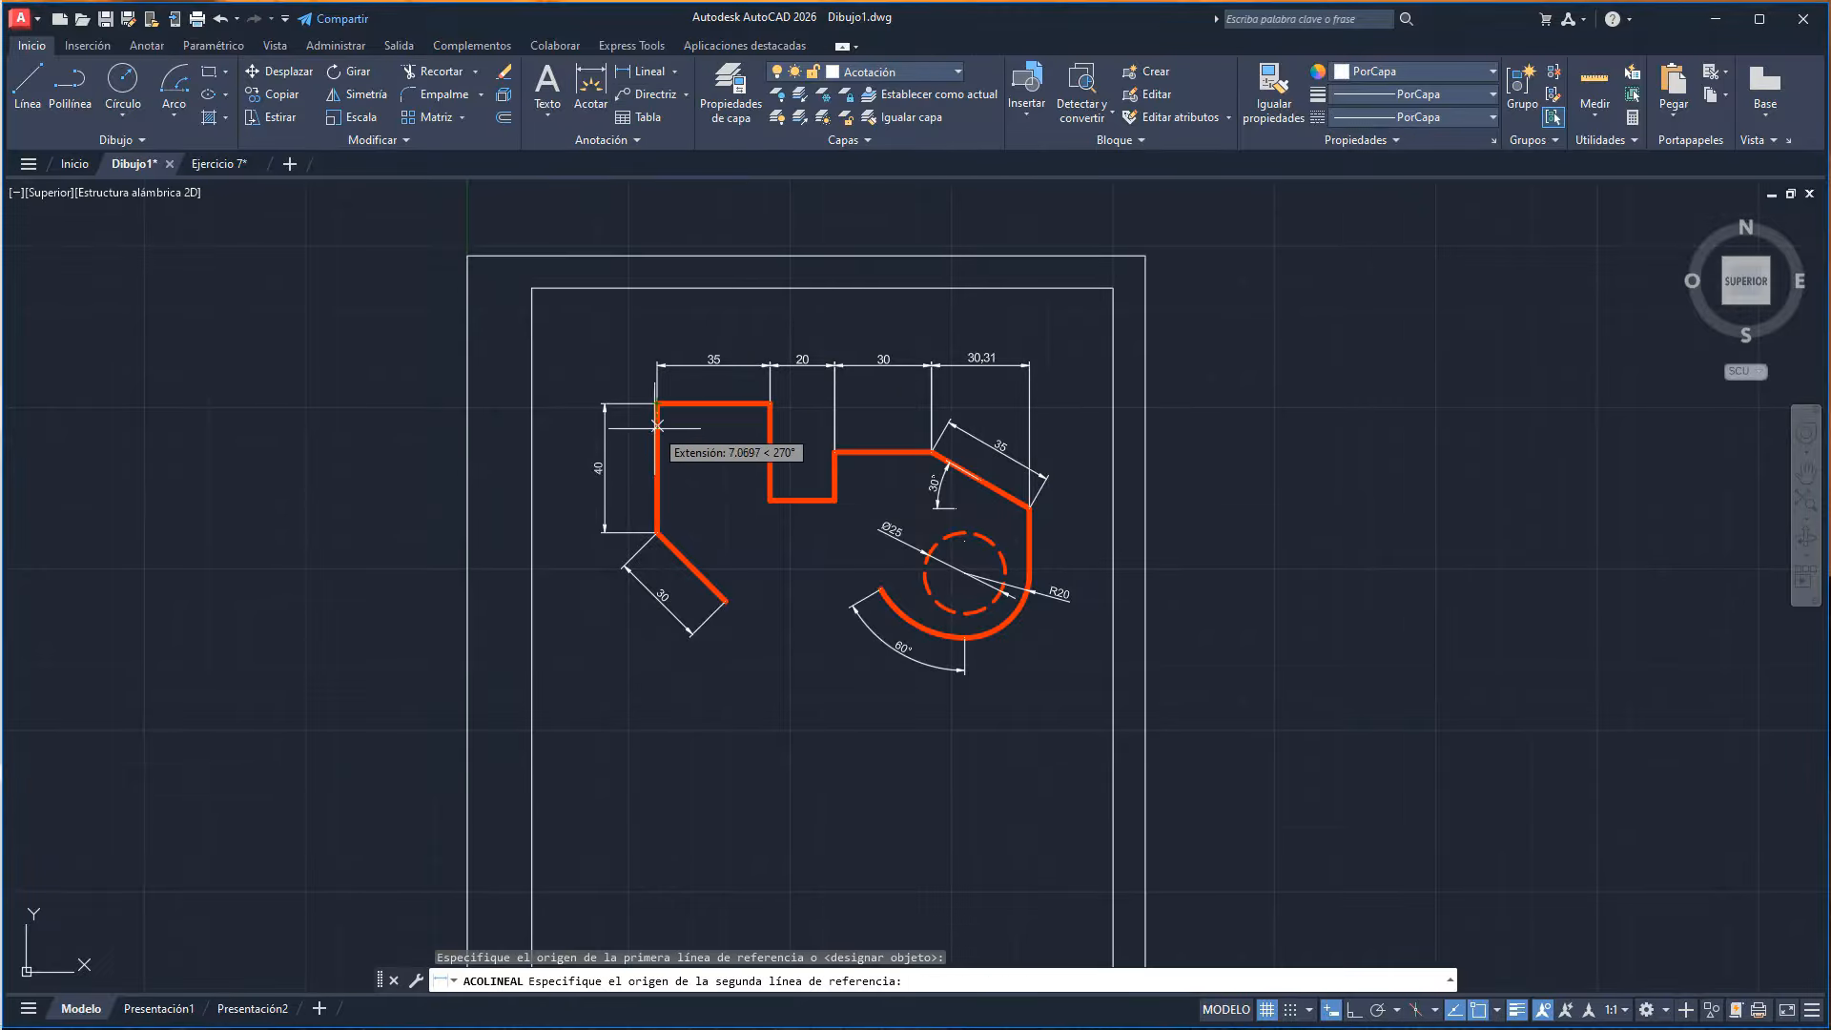
click(702, 601)
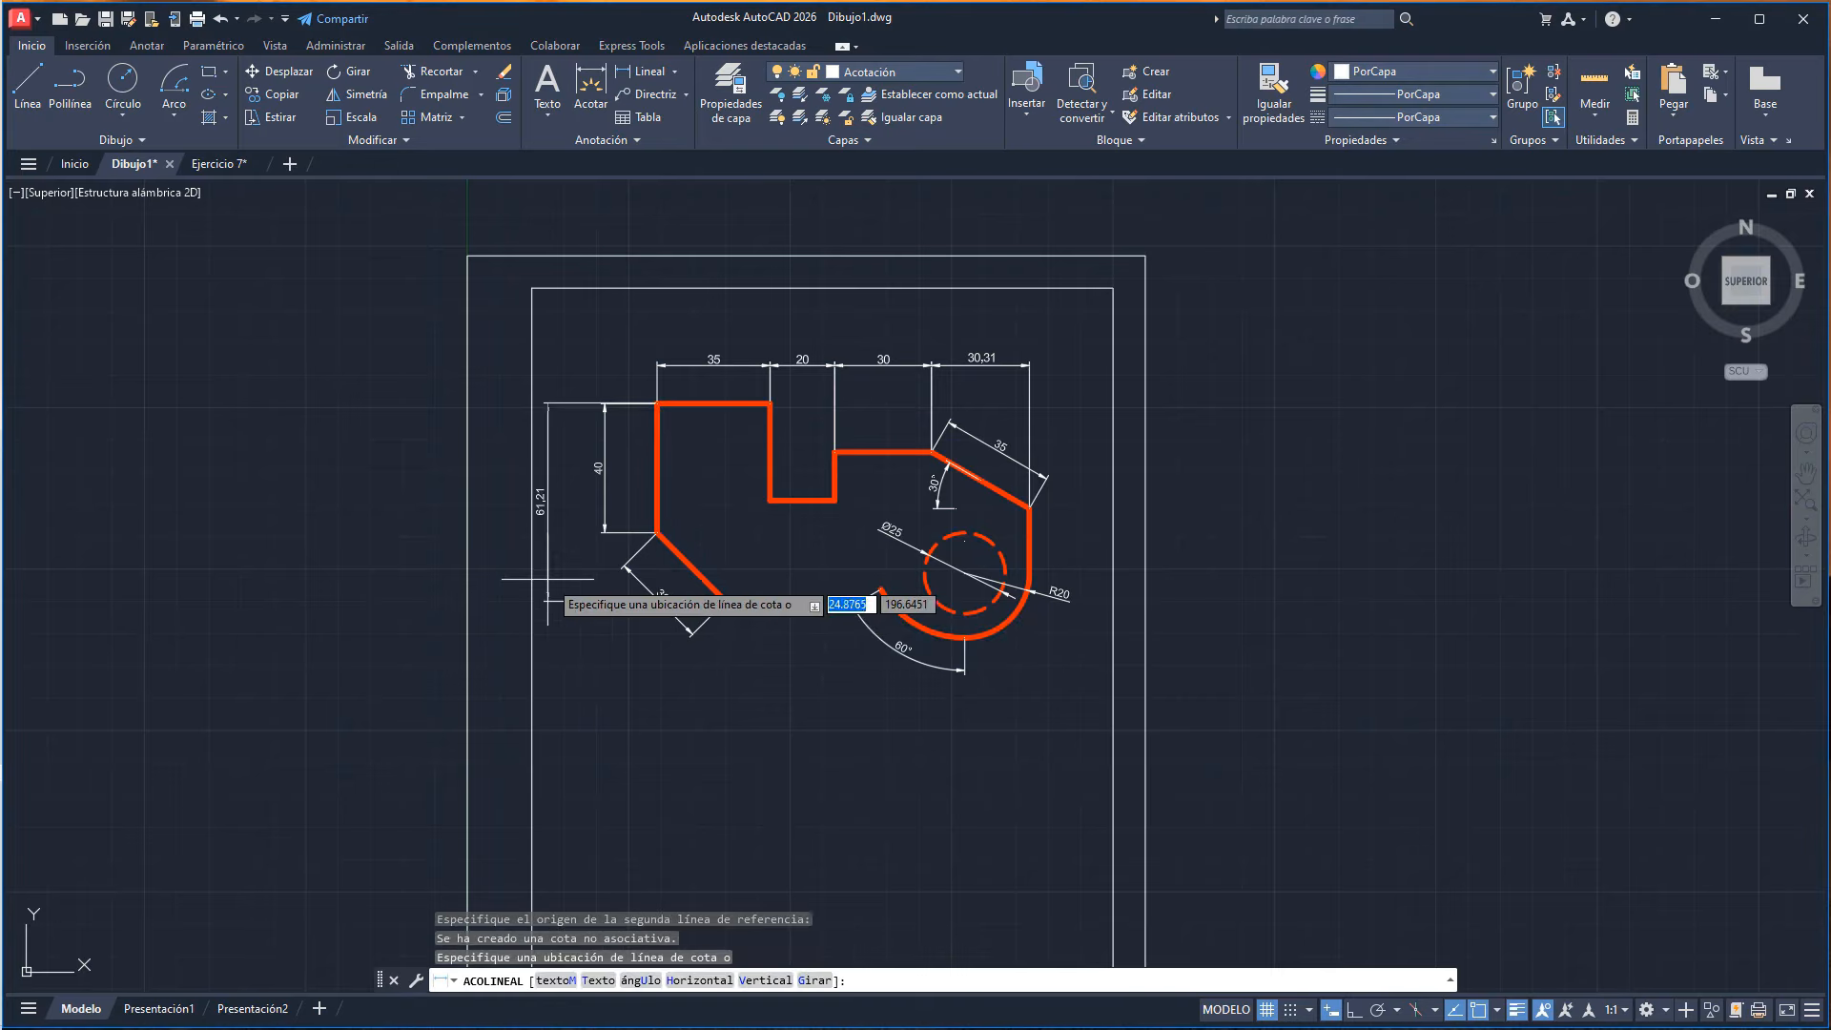
click(569, 600)
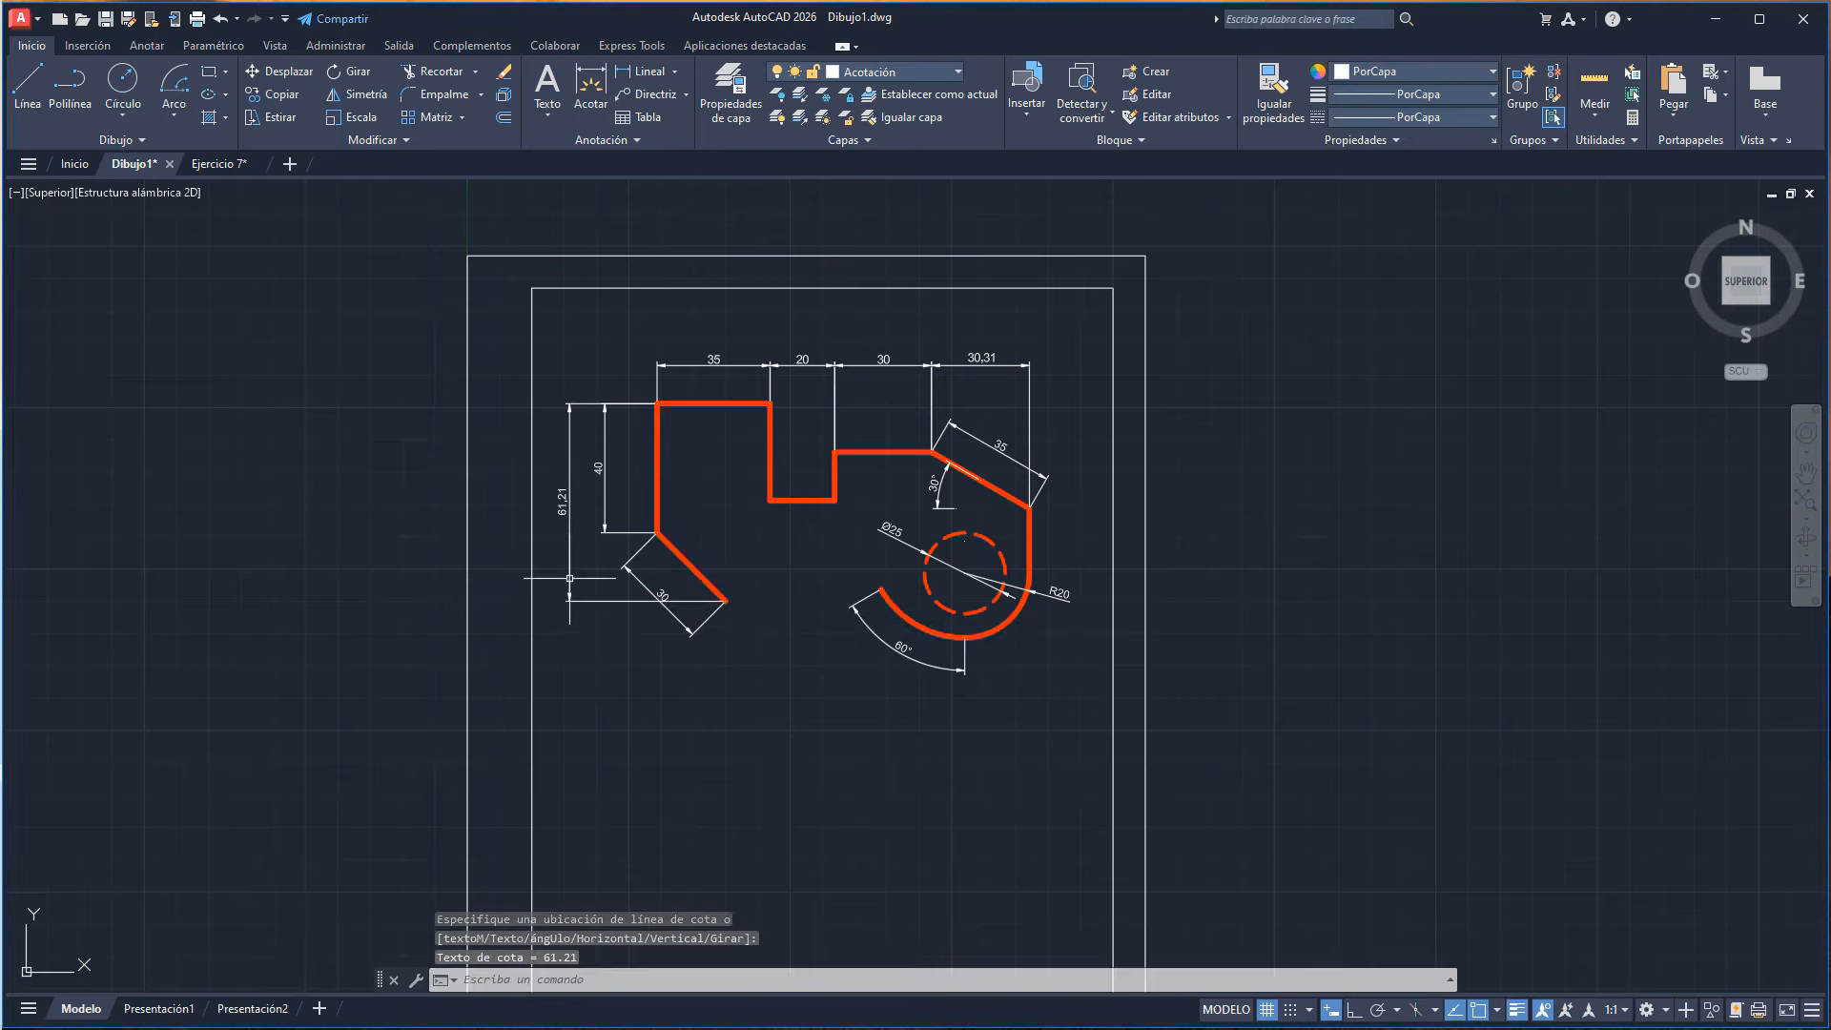
- Add a vertical linear dimension to the contour's short right edge, placing the dimension line outside to the right
click(641, 80)
click(1028, 508)
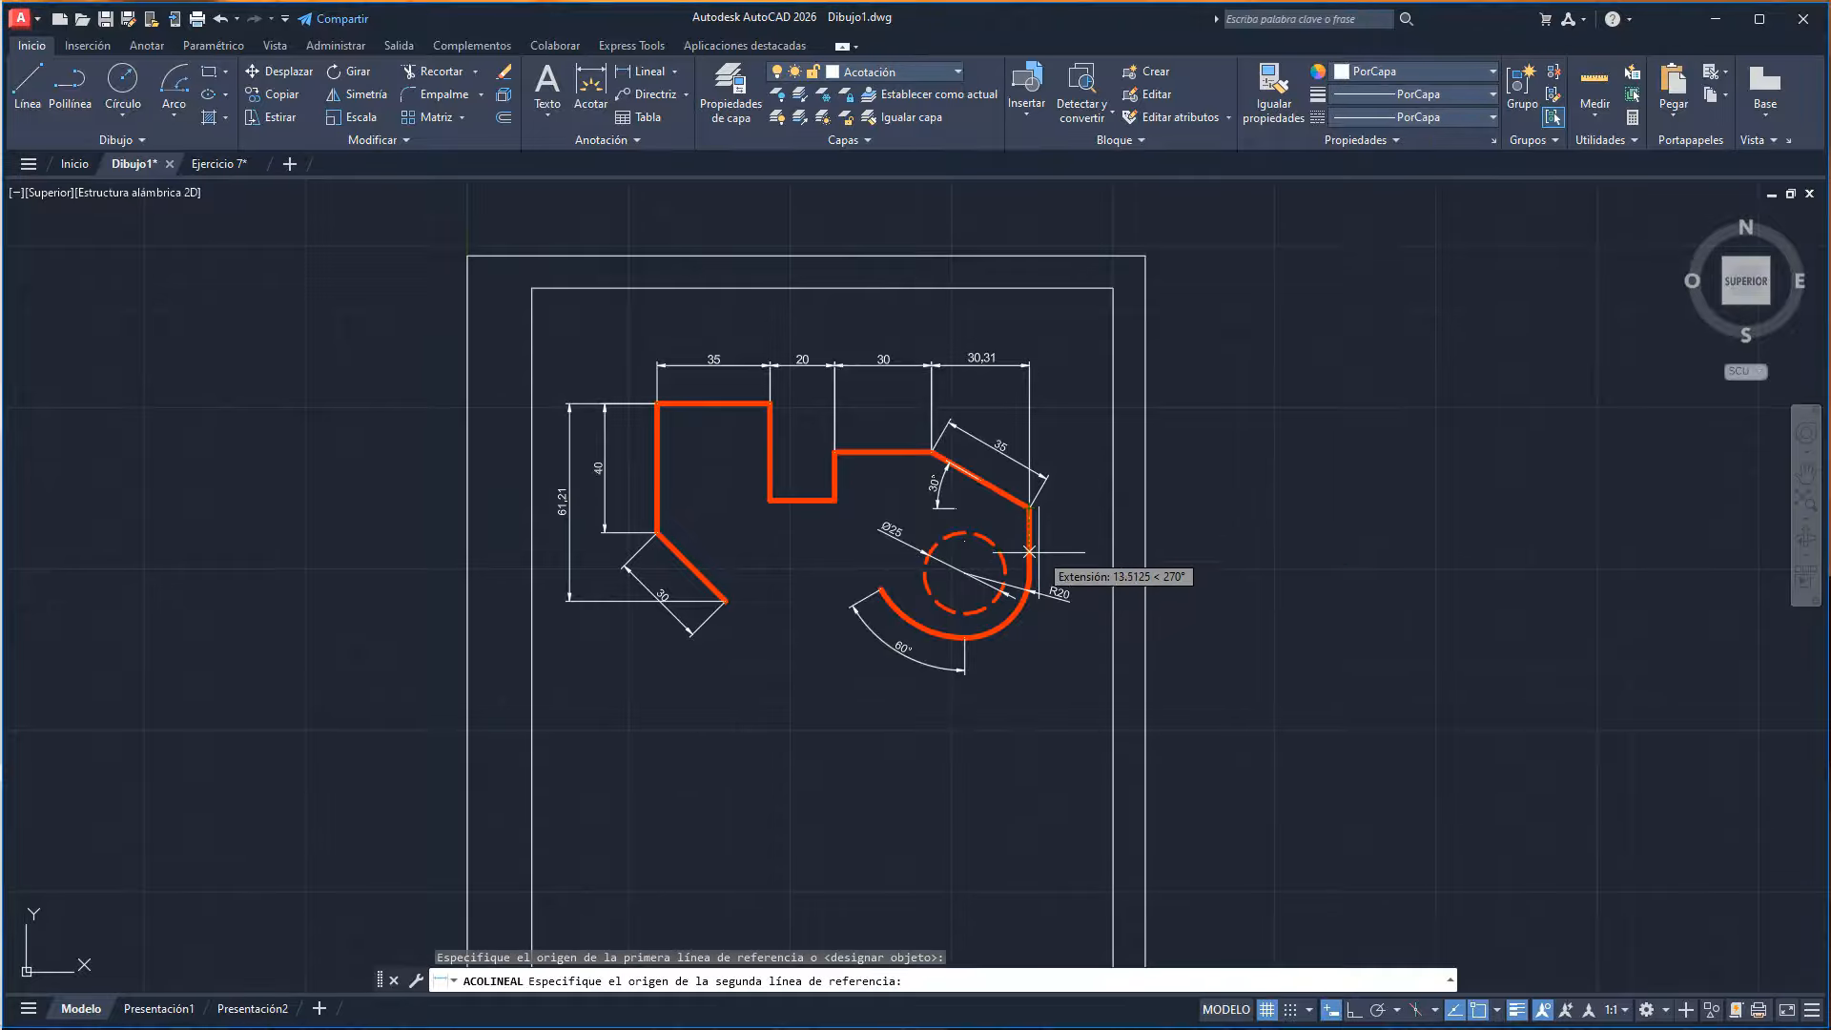
click(1029, 572)
click(1062, 572)
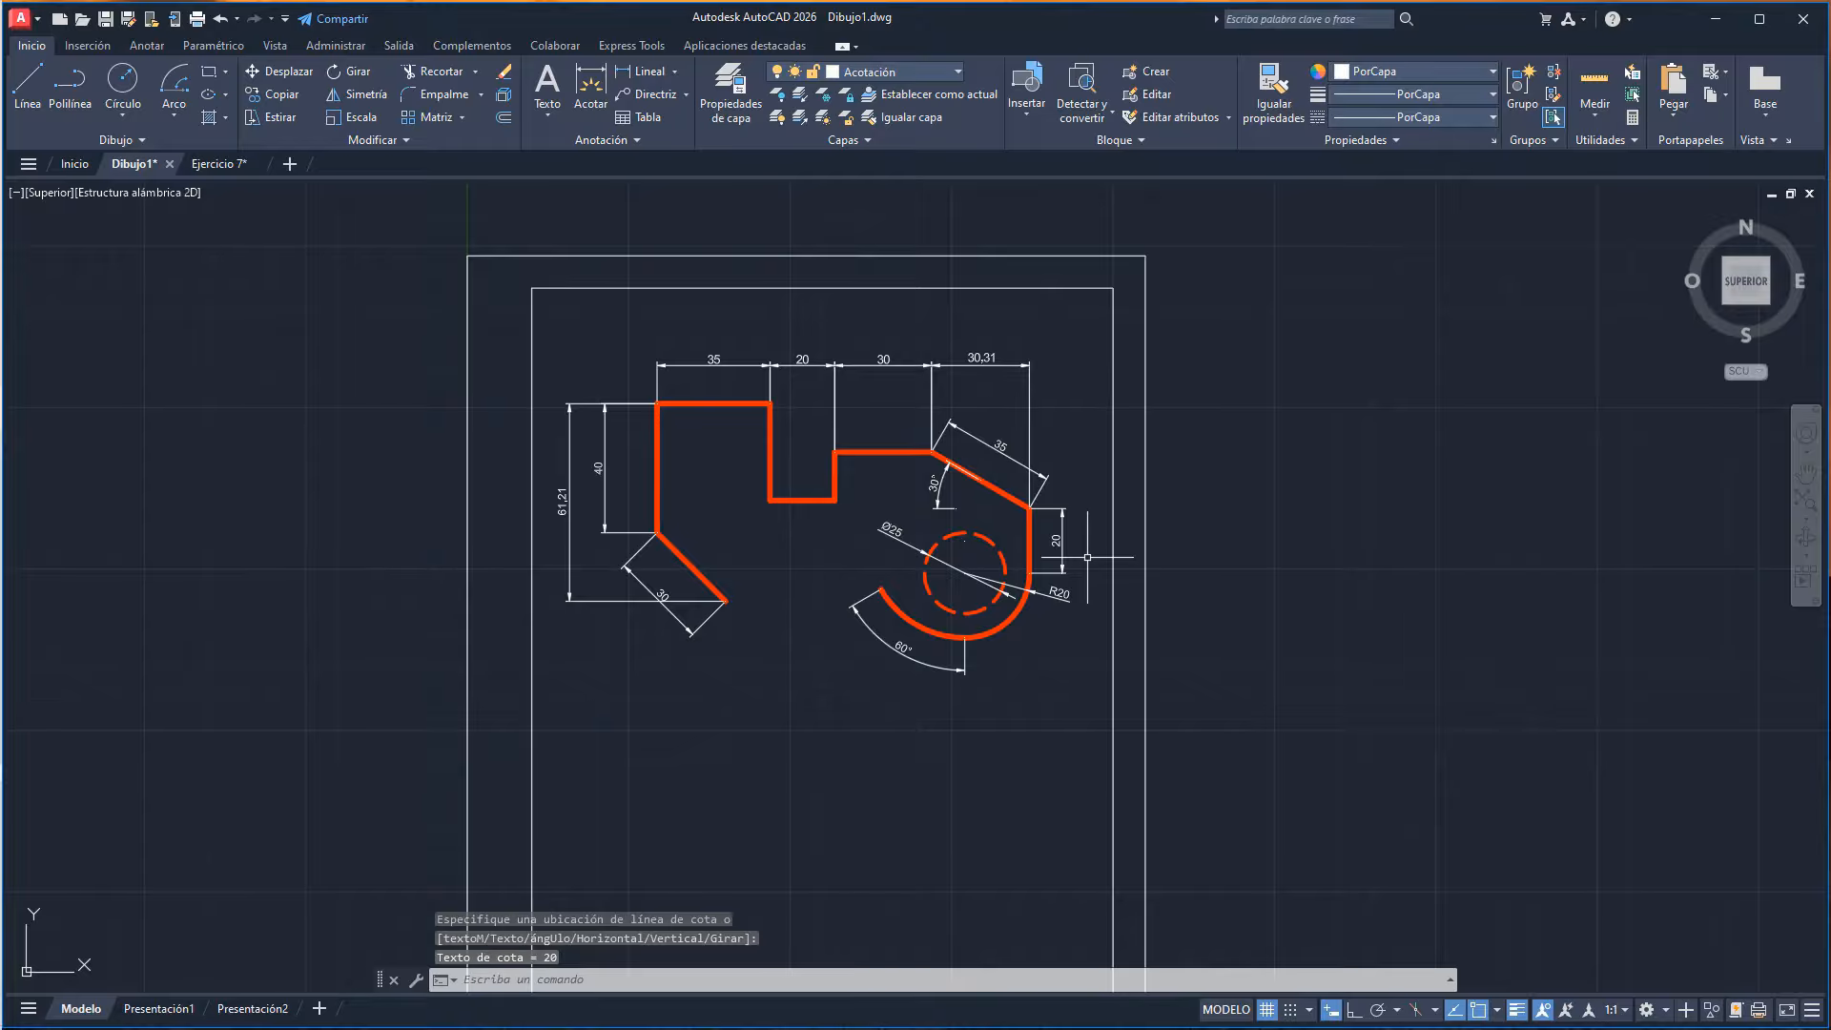
- Add a horizontal linear dimension to the notch's bottom edge, placing the dimension line just below it
click(644, 72)
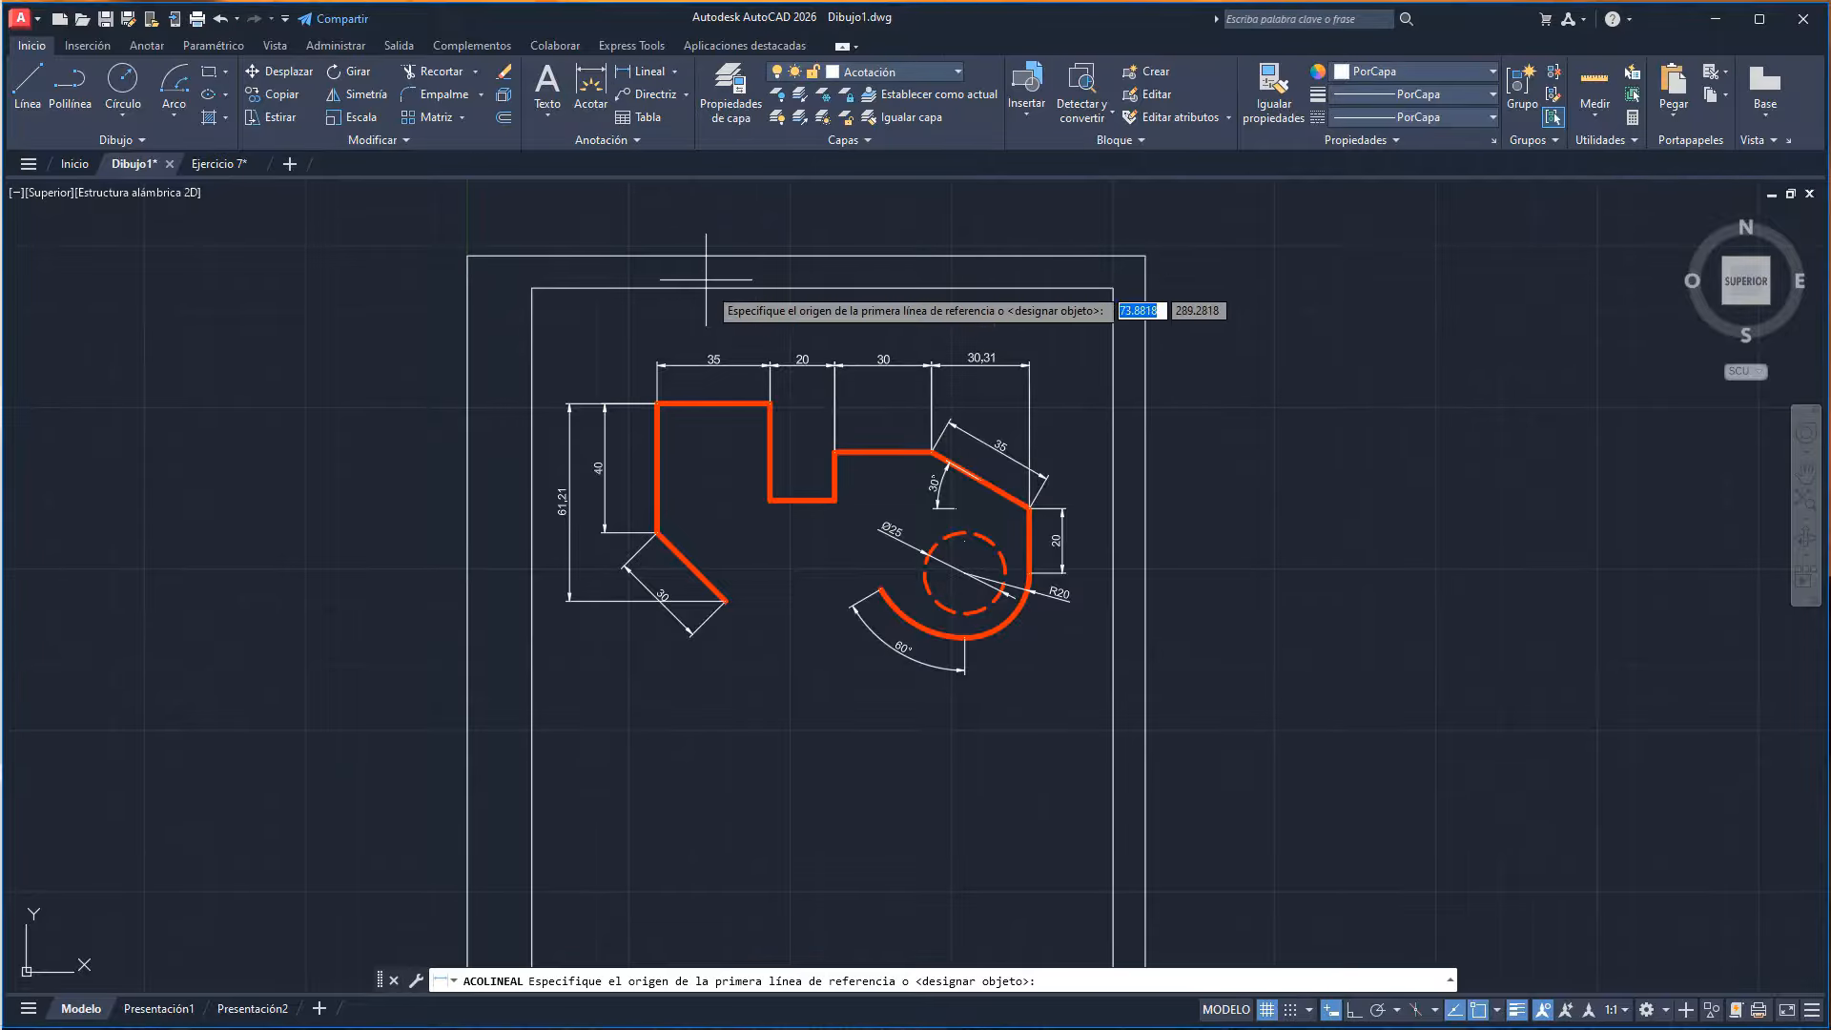
click(770, 499)
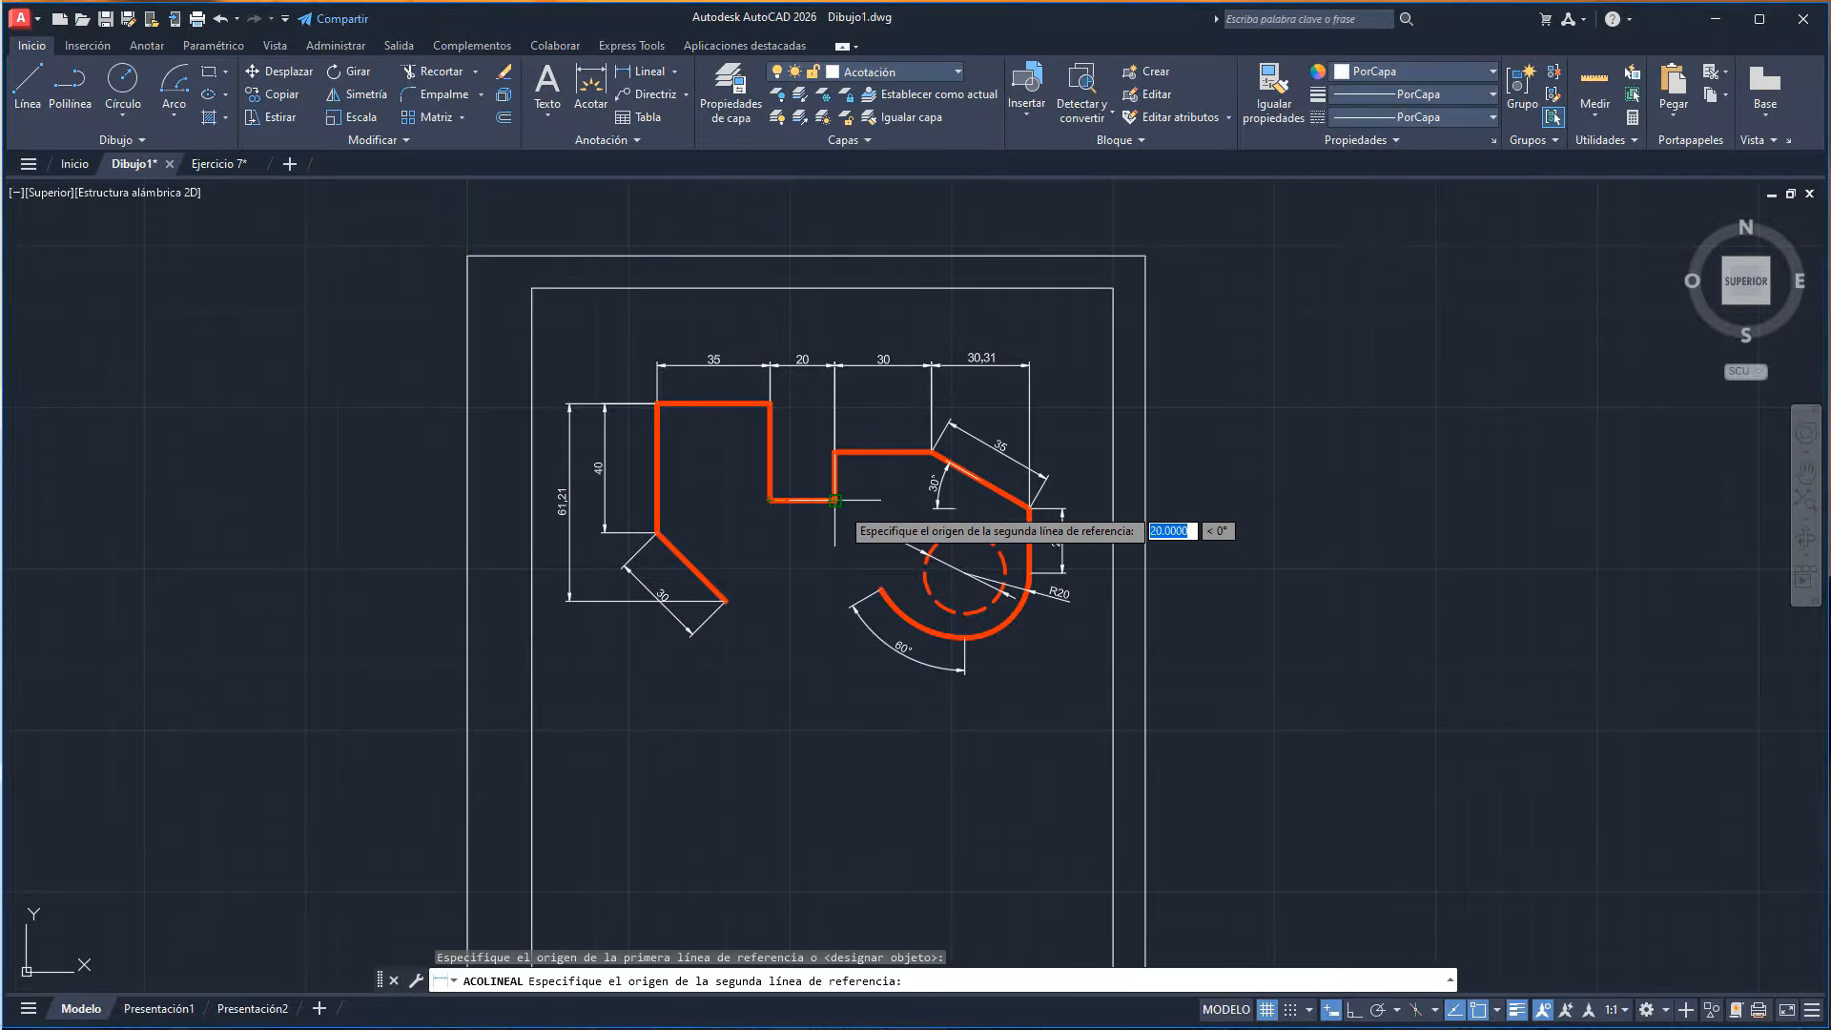
click(834, 499)
click(822, 520)
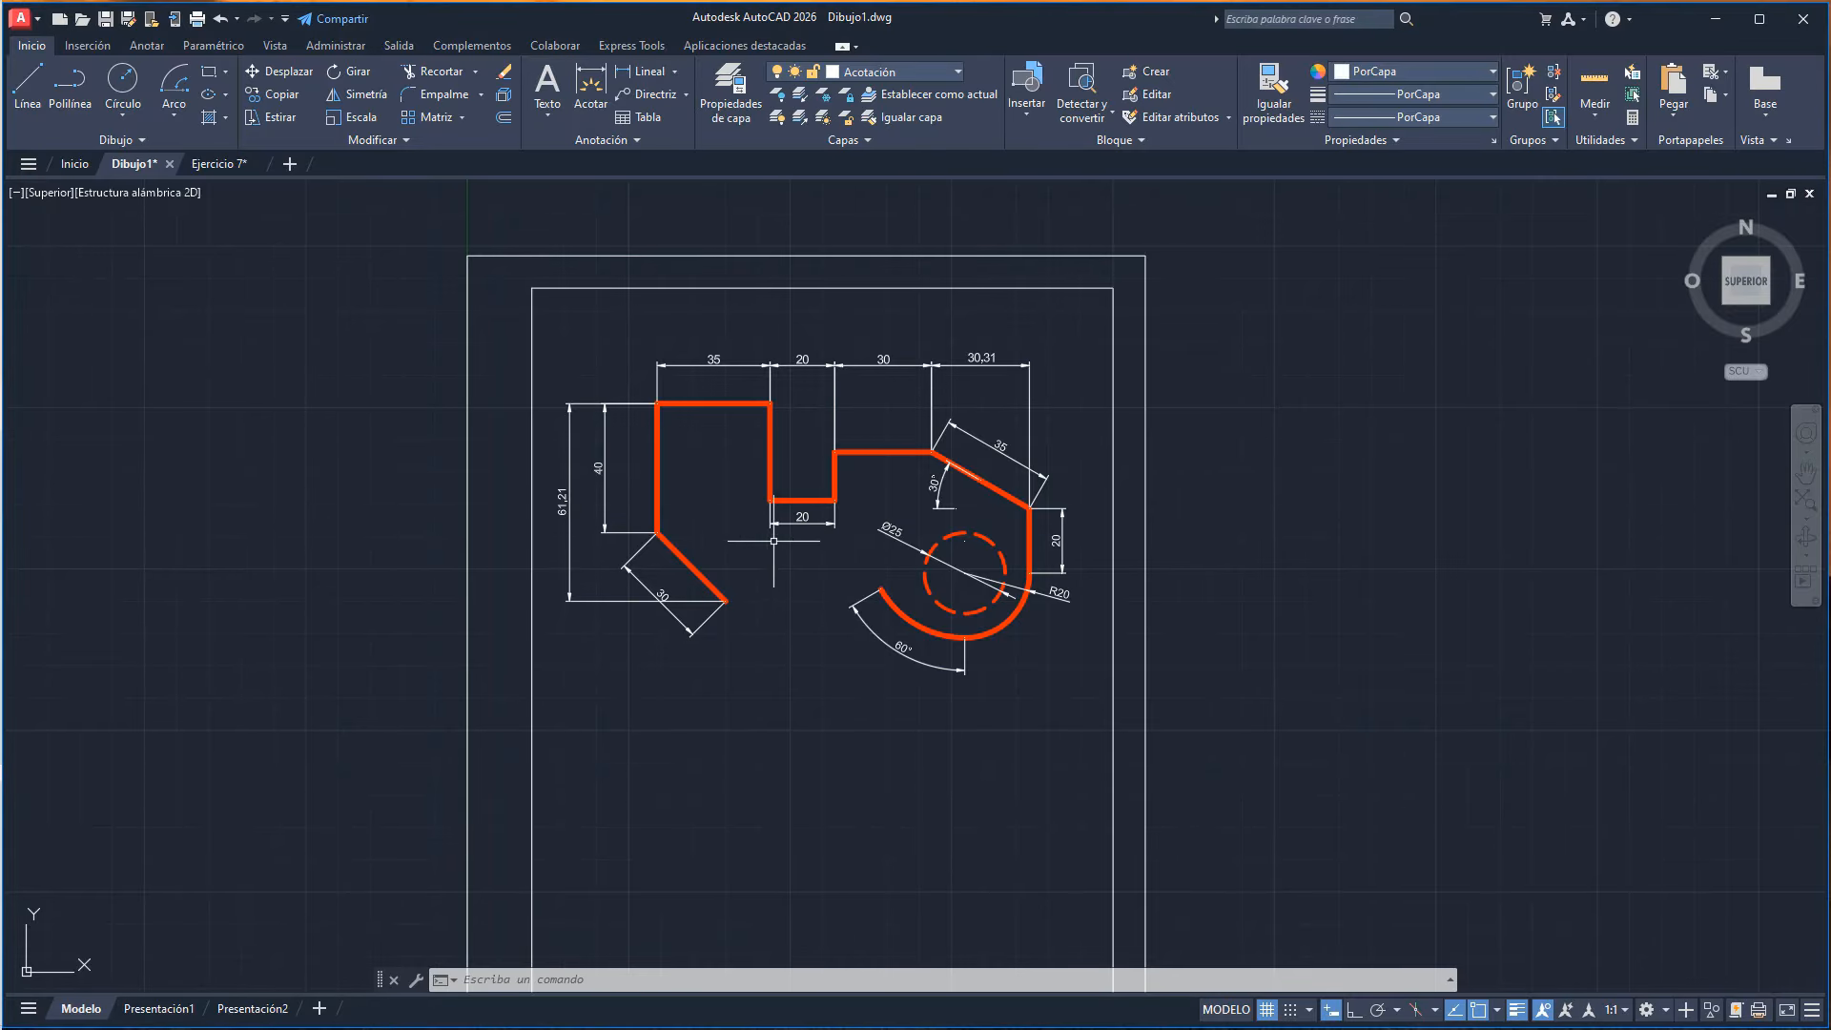
- Make the extension lines of the dimension below the notch oblique at an angle of -30
click(138, 47)
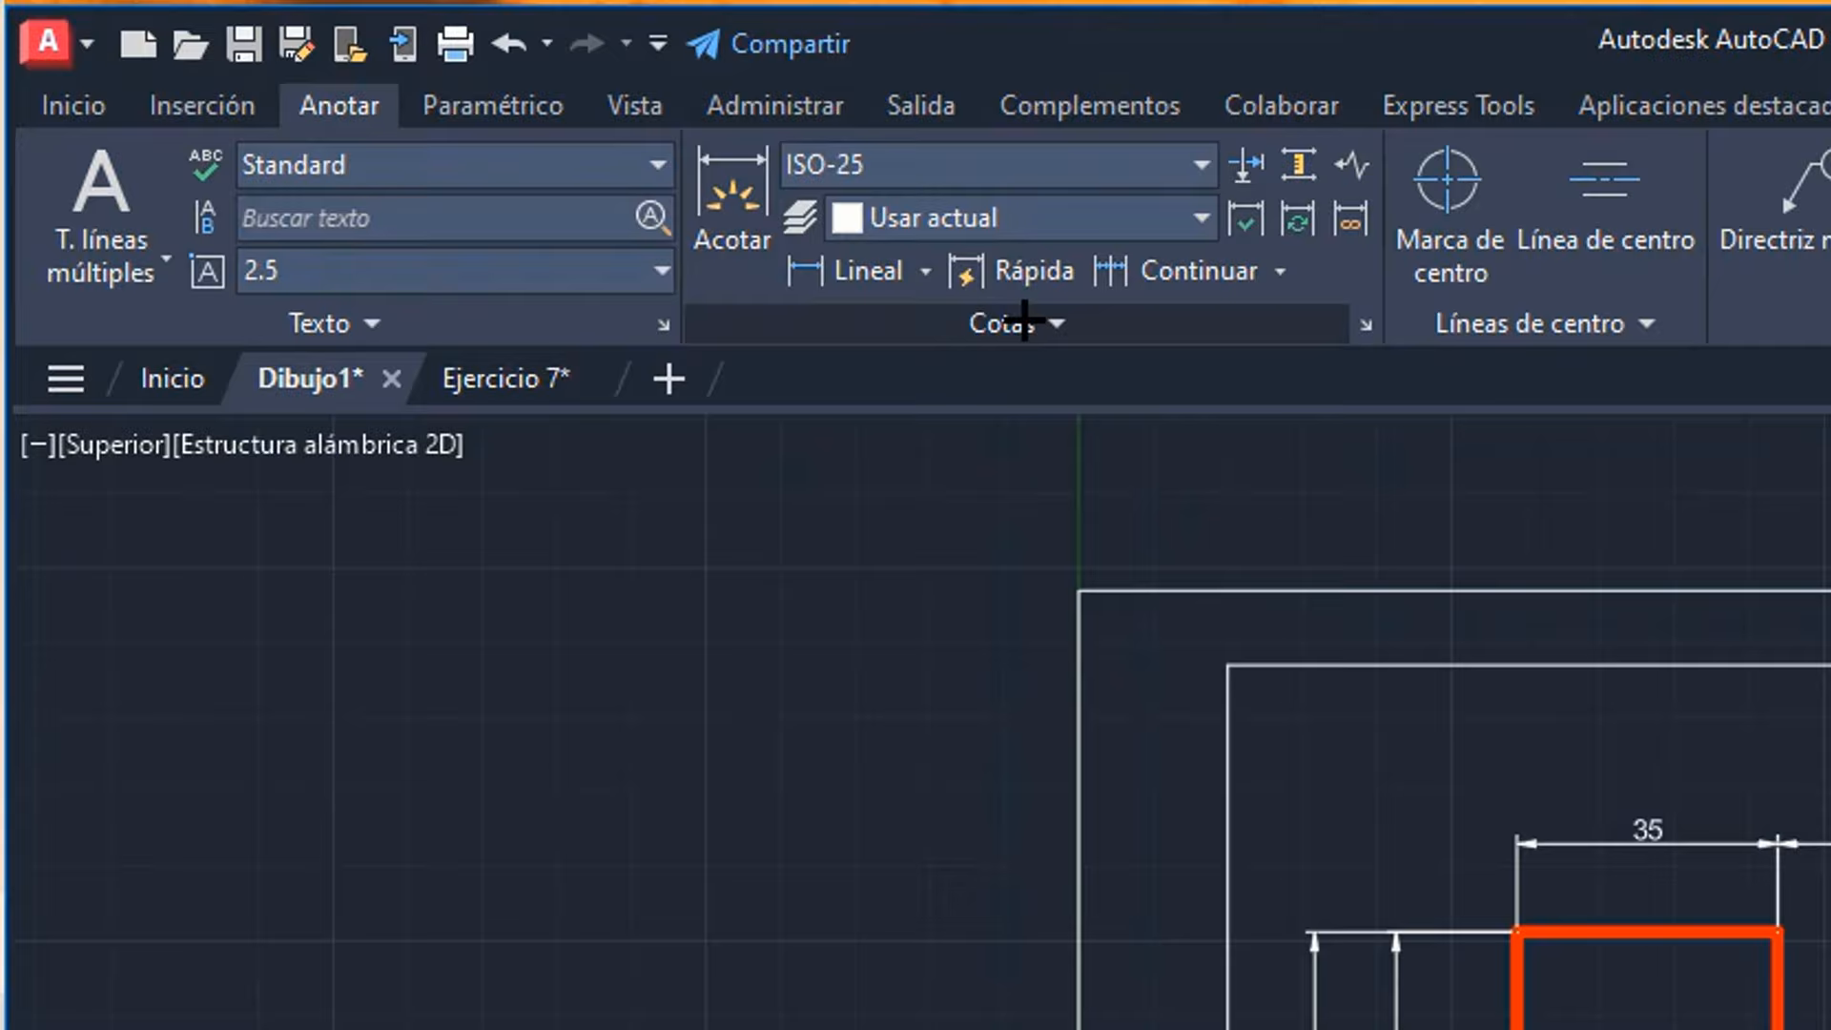
click(1025, 321)
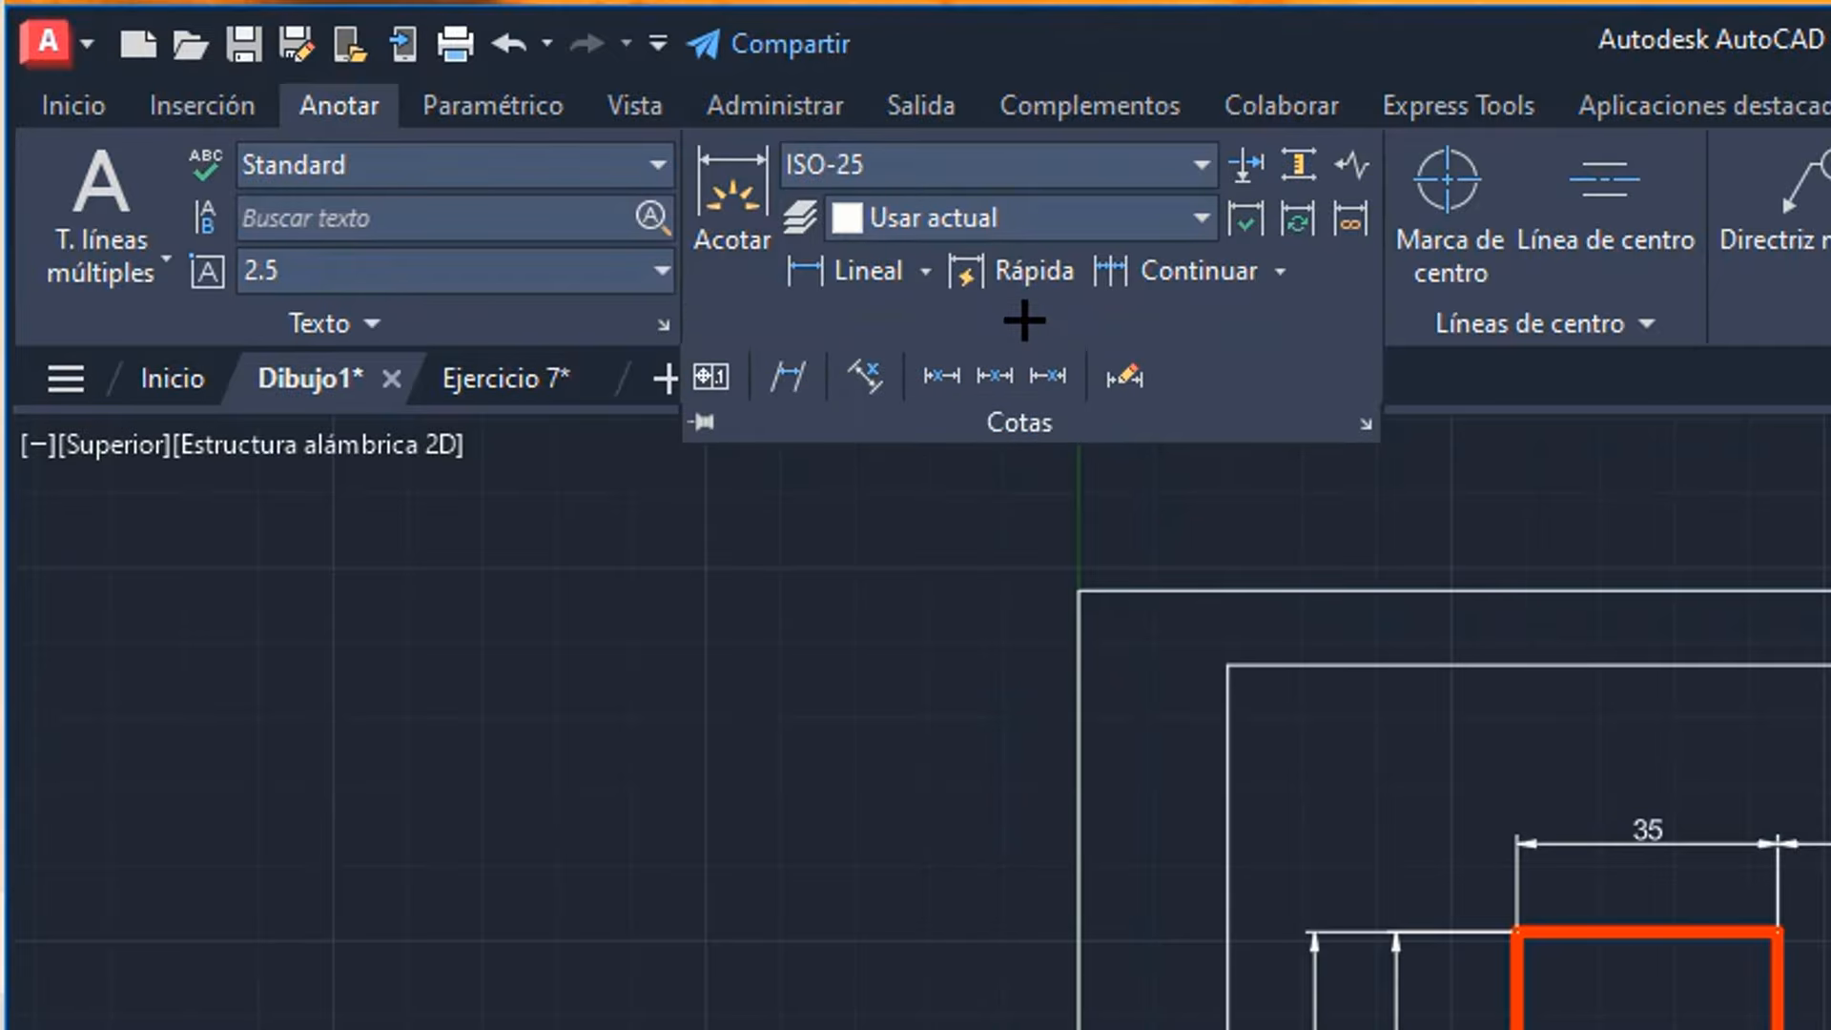
click(791, 374)
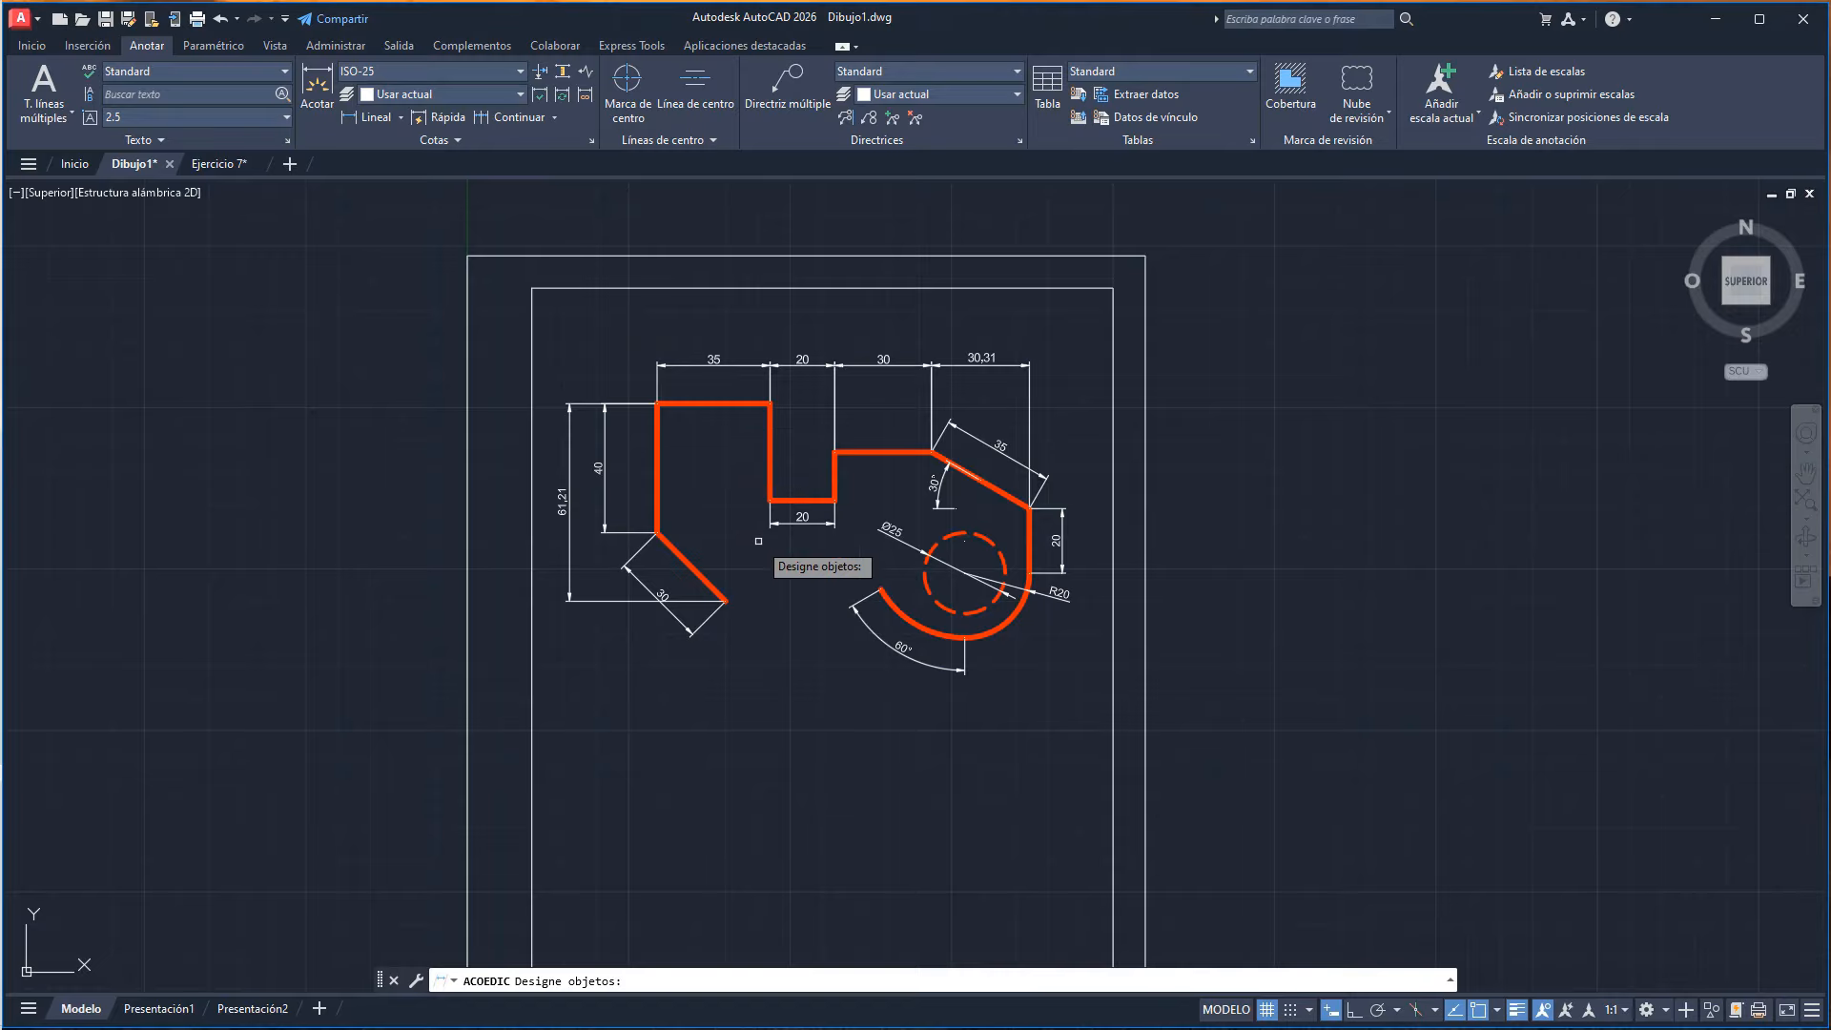
click(801, 518)
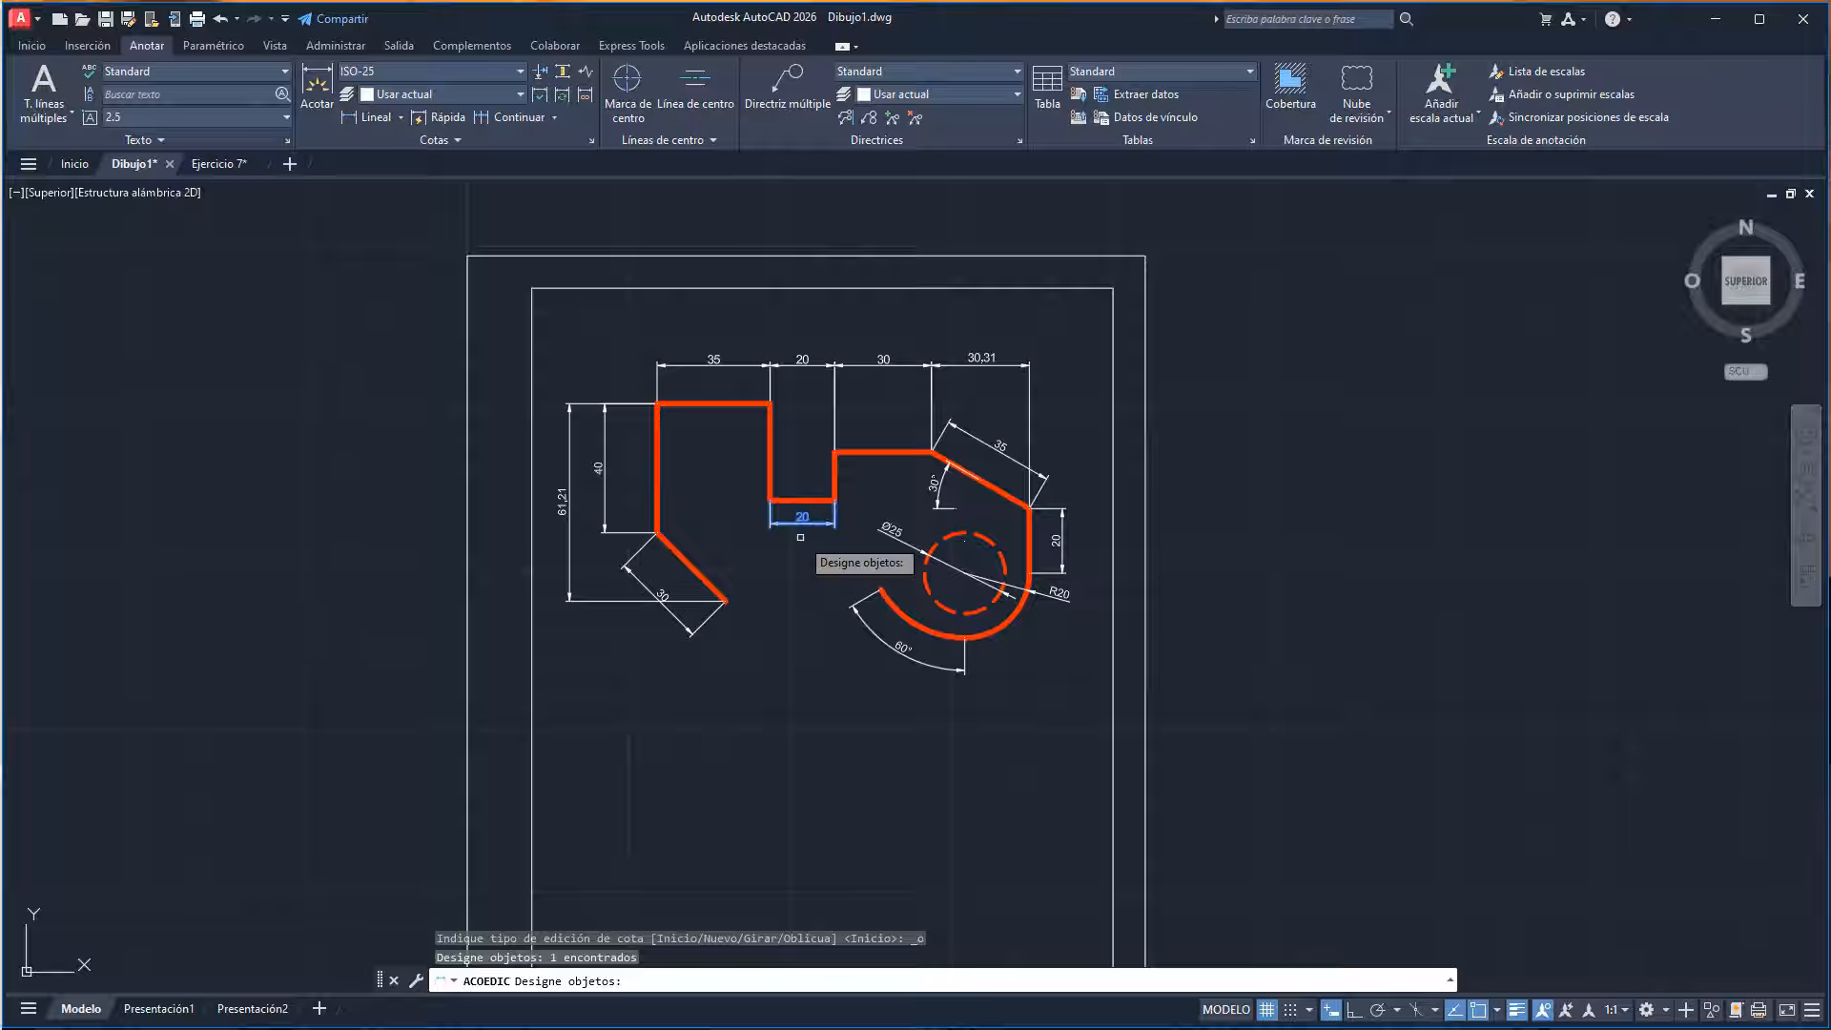
key(Return)
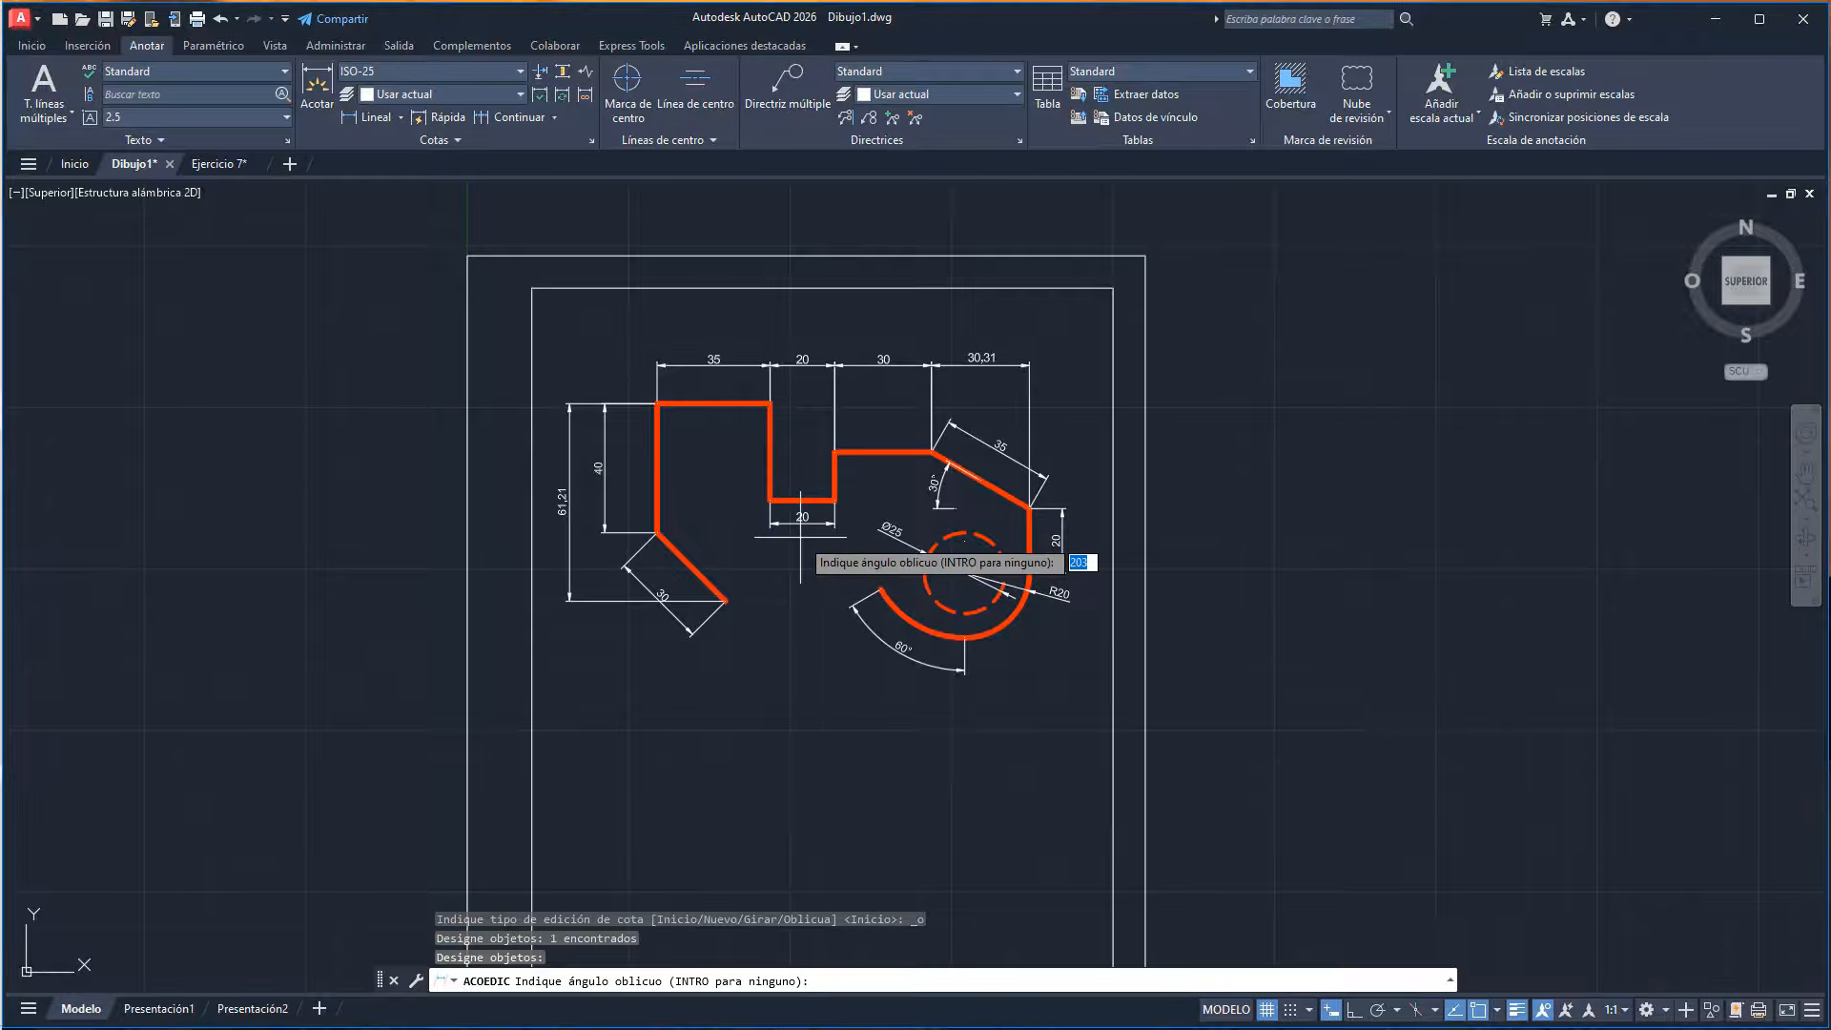
key(Return)
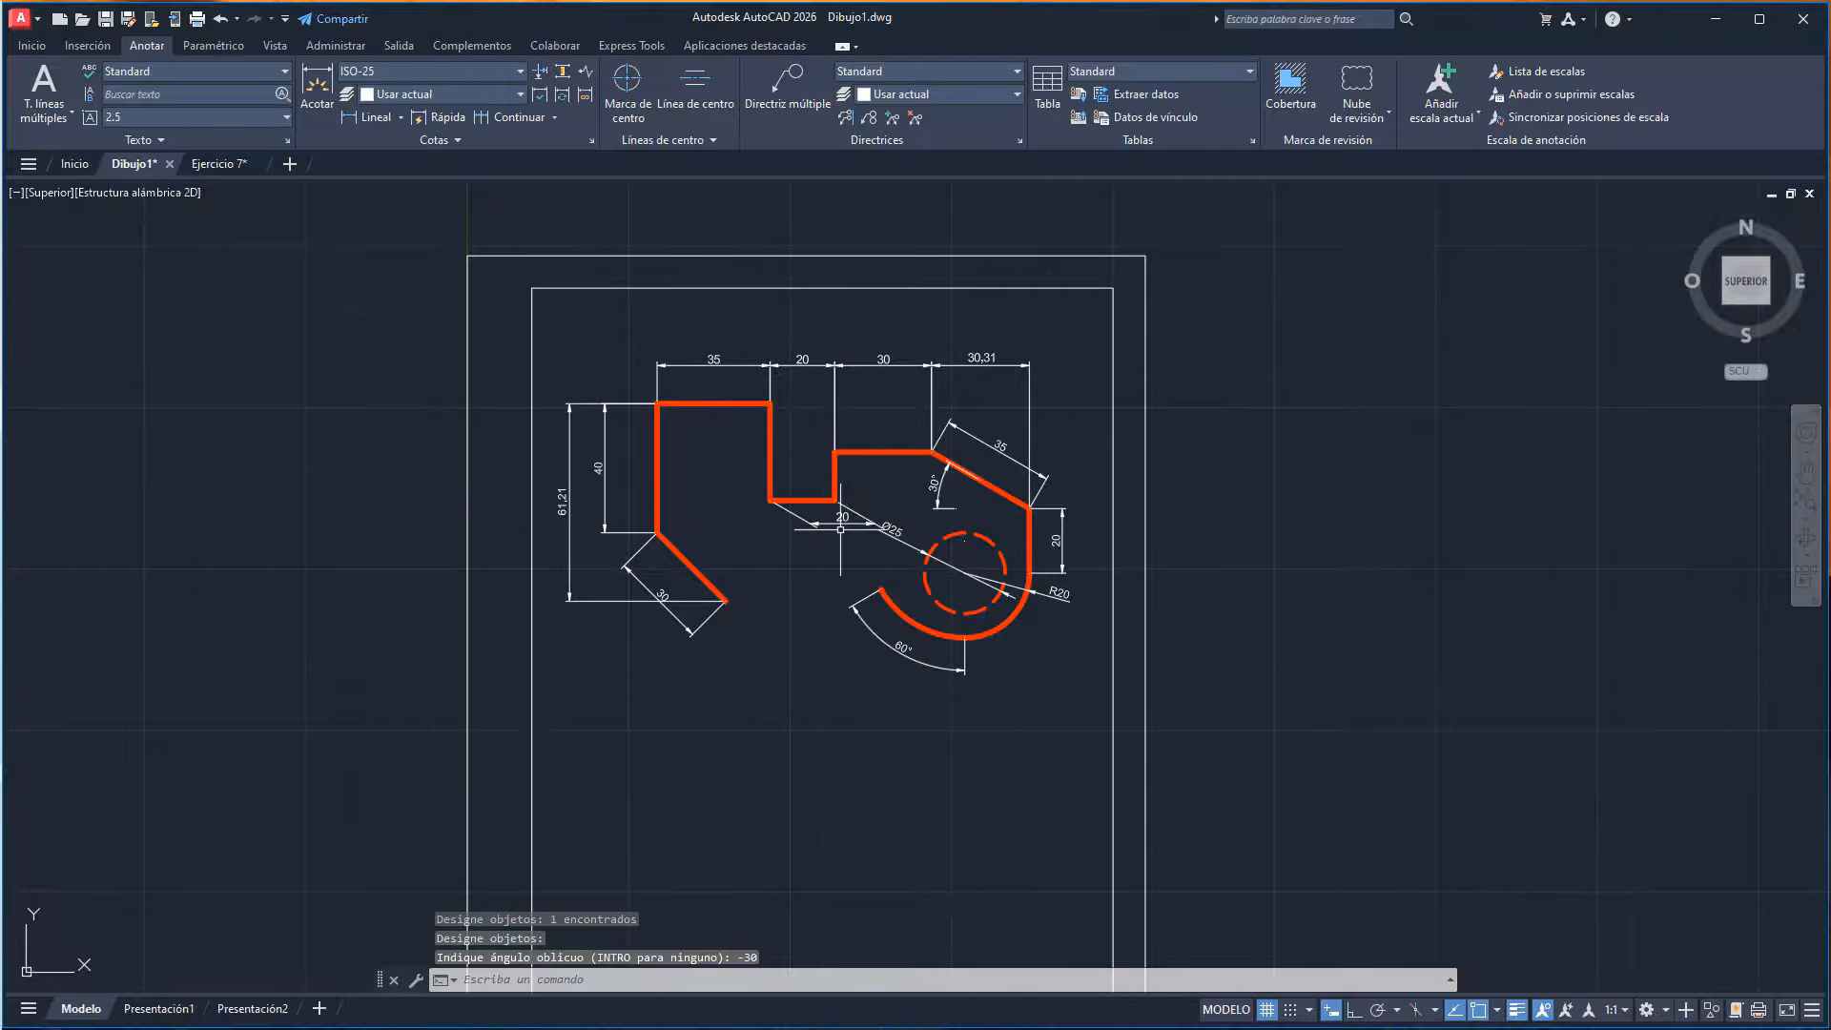
- Move the oblique dimension below the notch slightly closer to the contour
scroll(842, 529, up, 5)
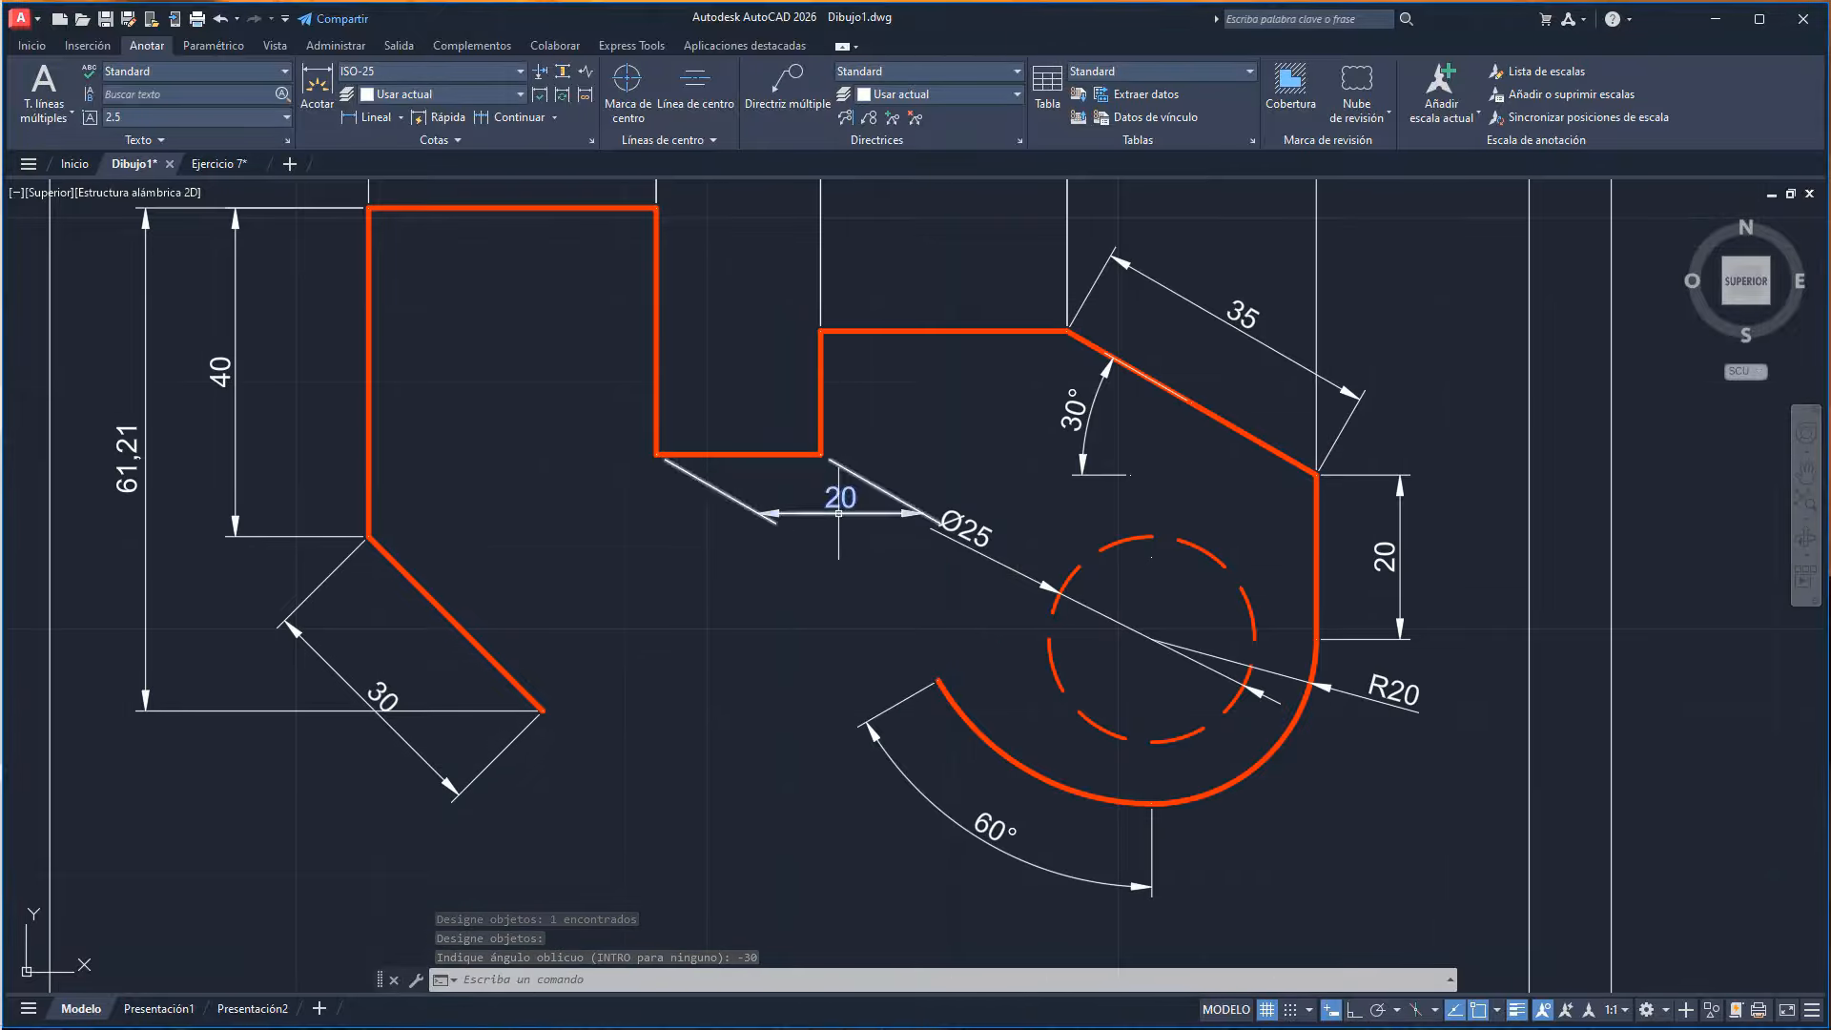
click(840, 497)
click(840, 496)
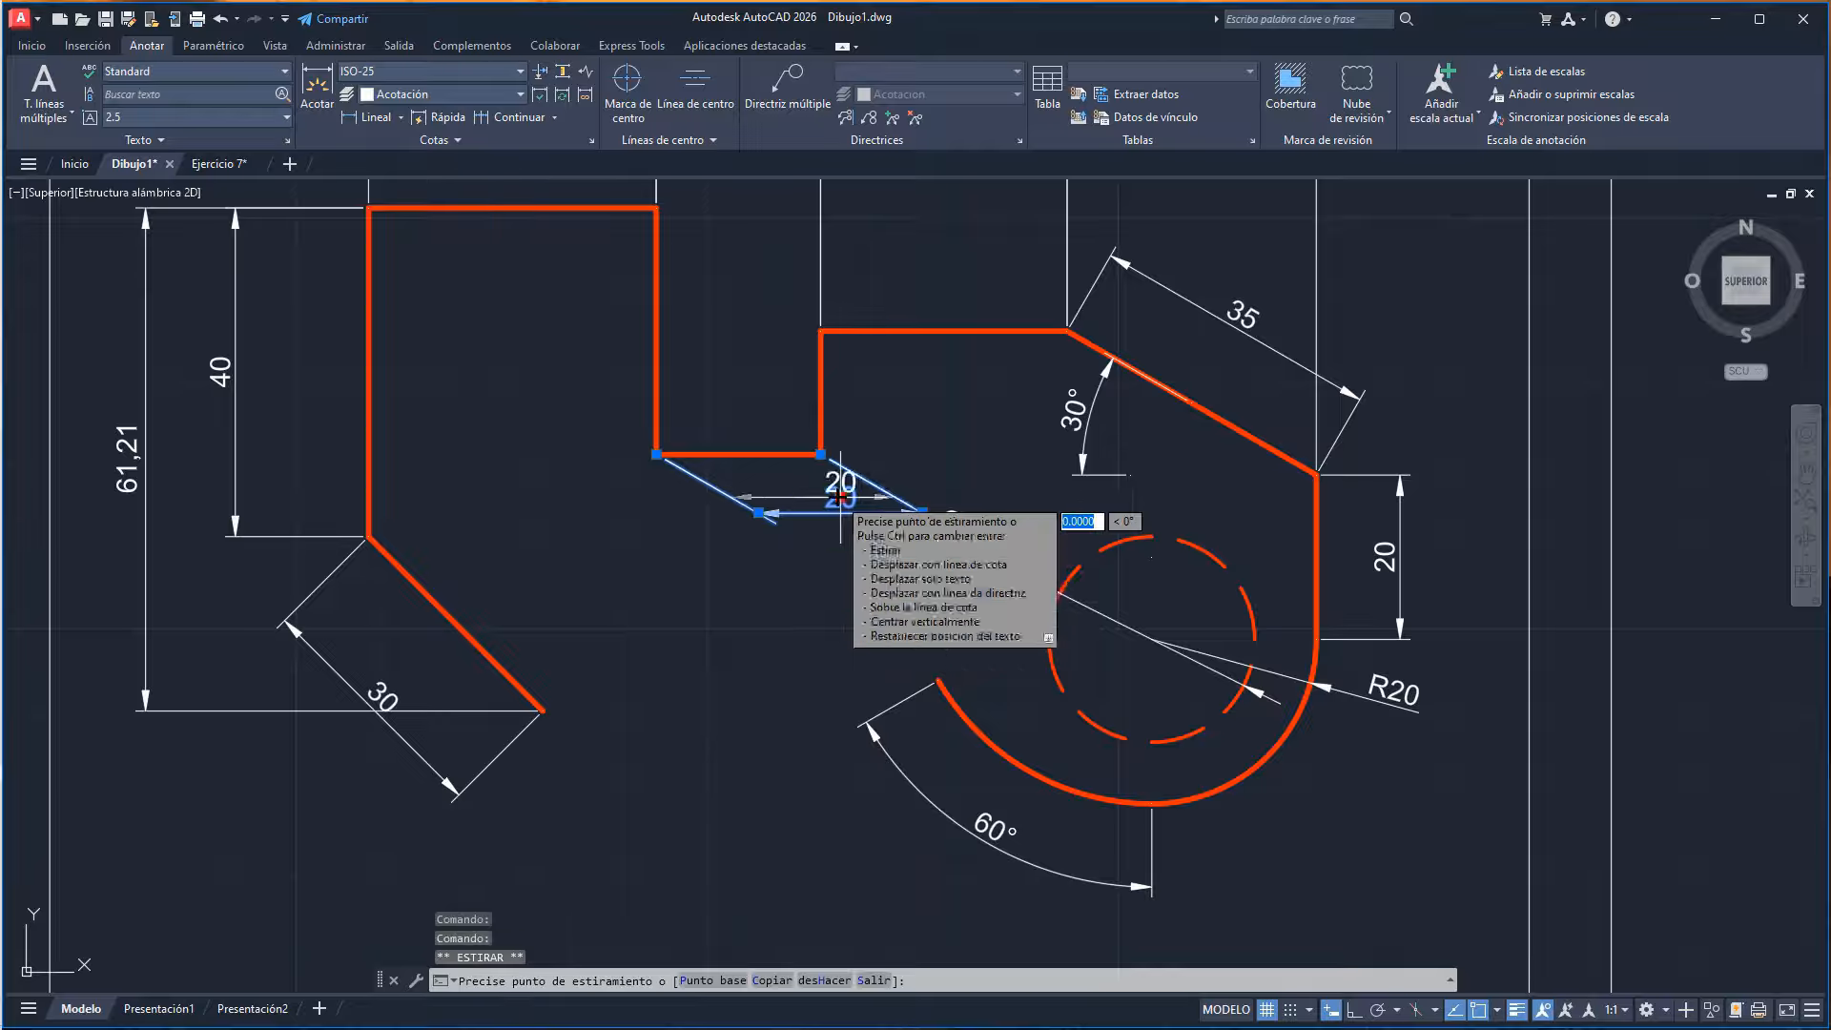
click(826, 497)
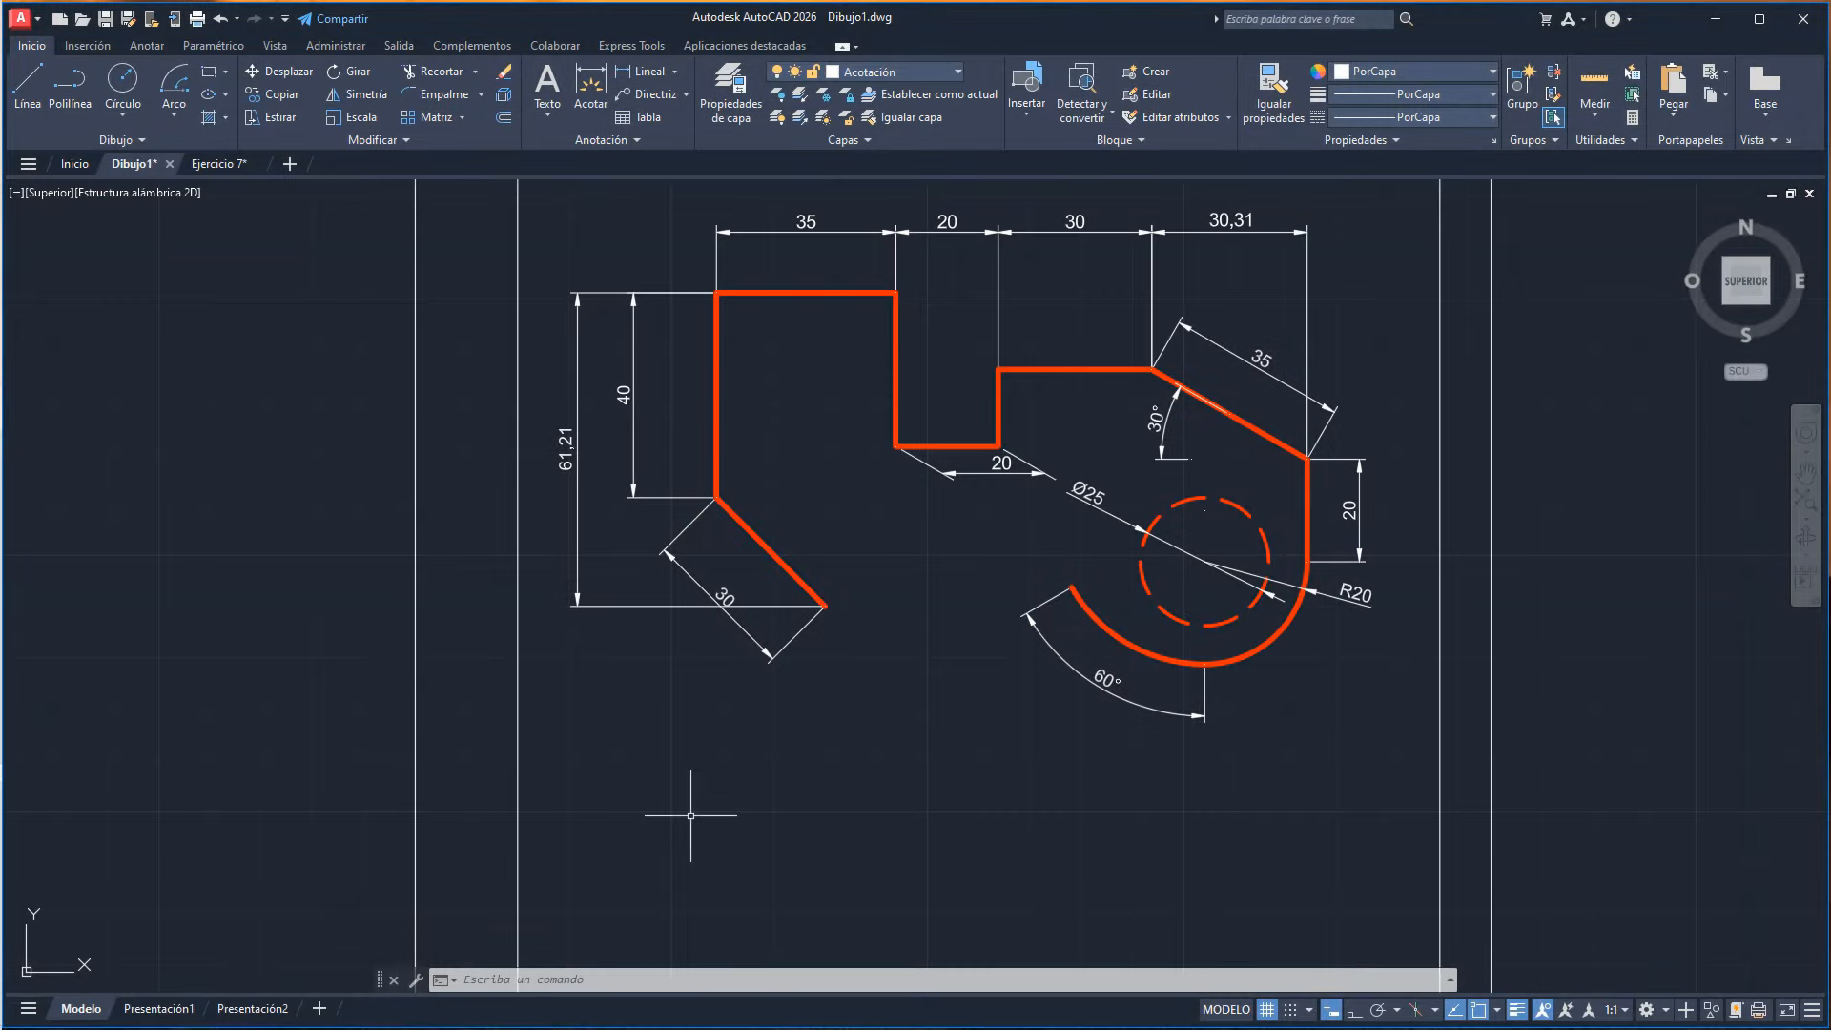
- Place a point at coordinates 70,160, below the contour's lower-left slope
text(p)
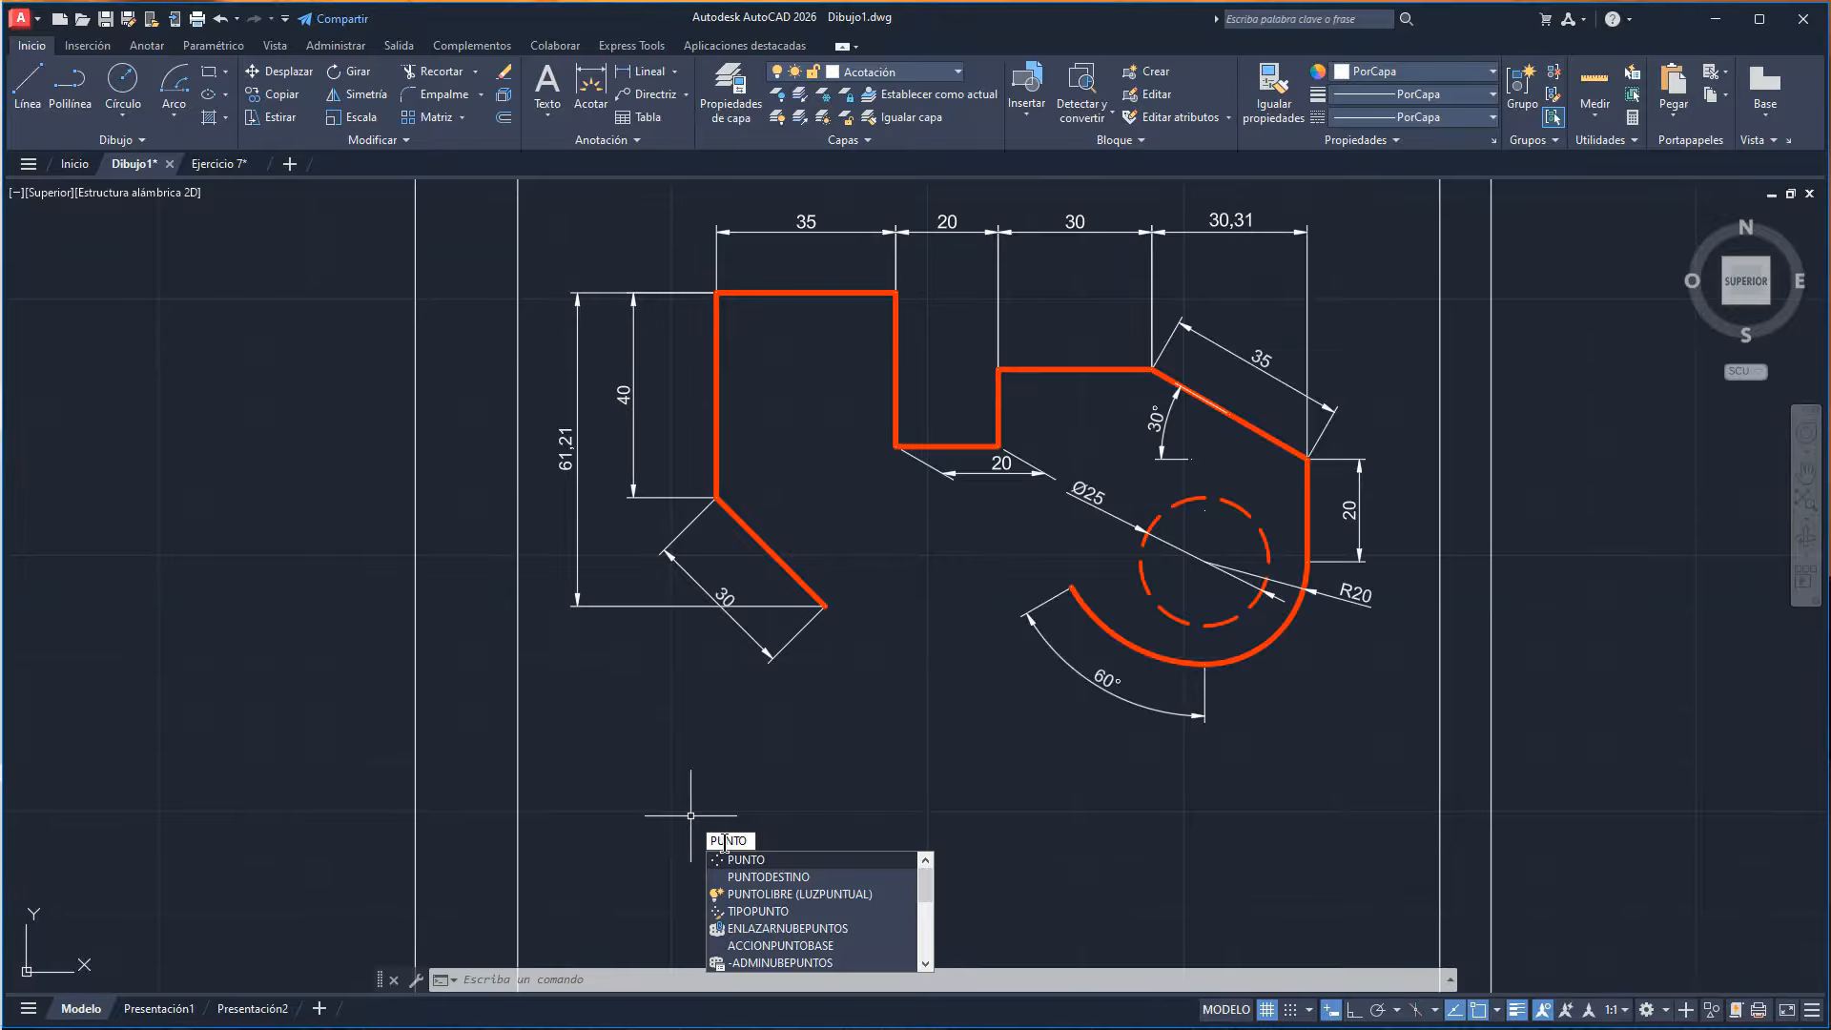
key(Return)
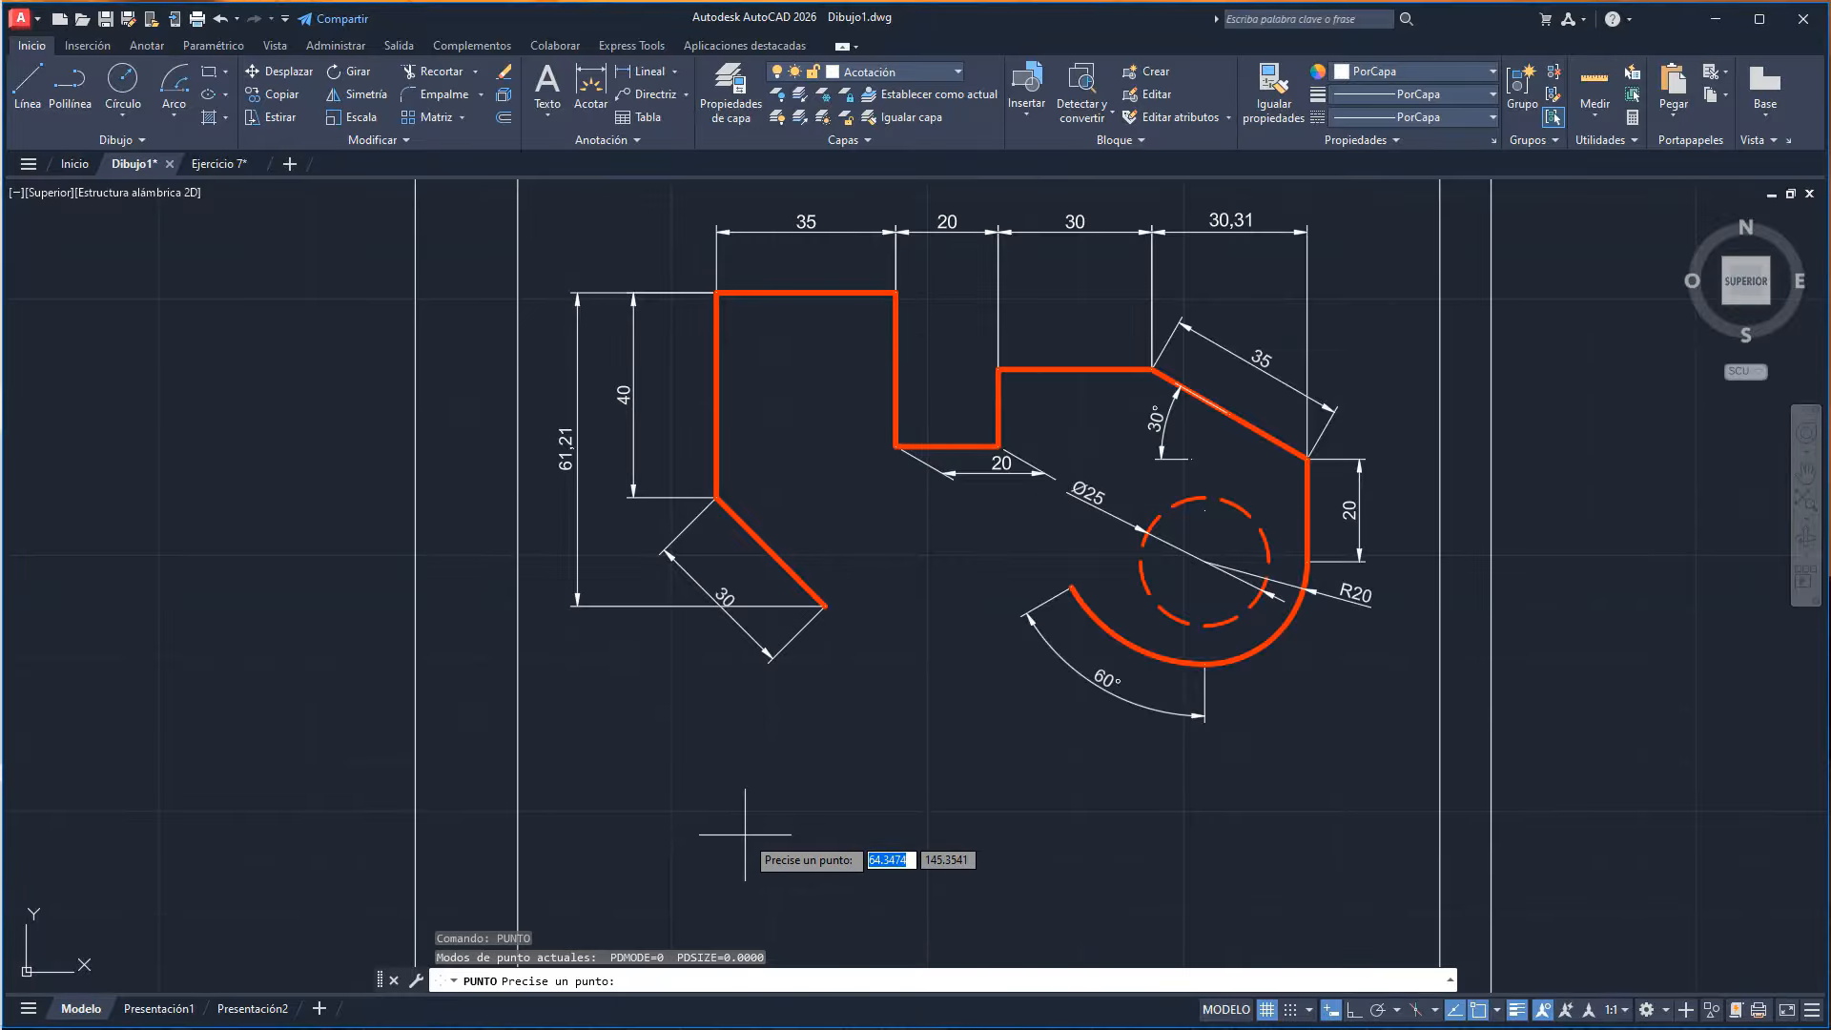
text(70)
key(Tab)
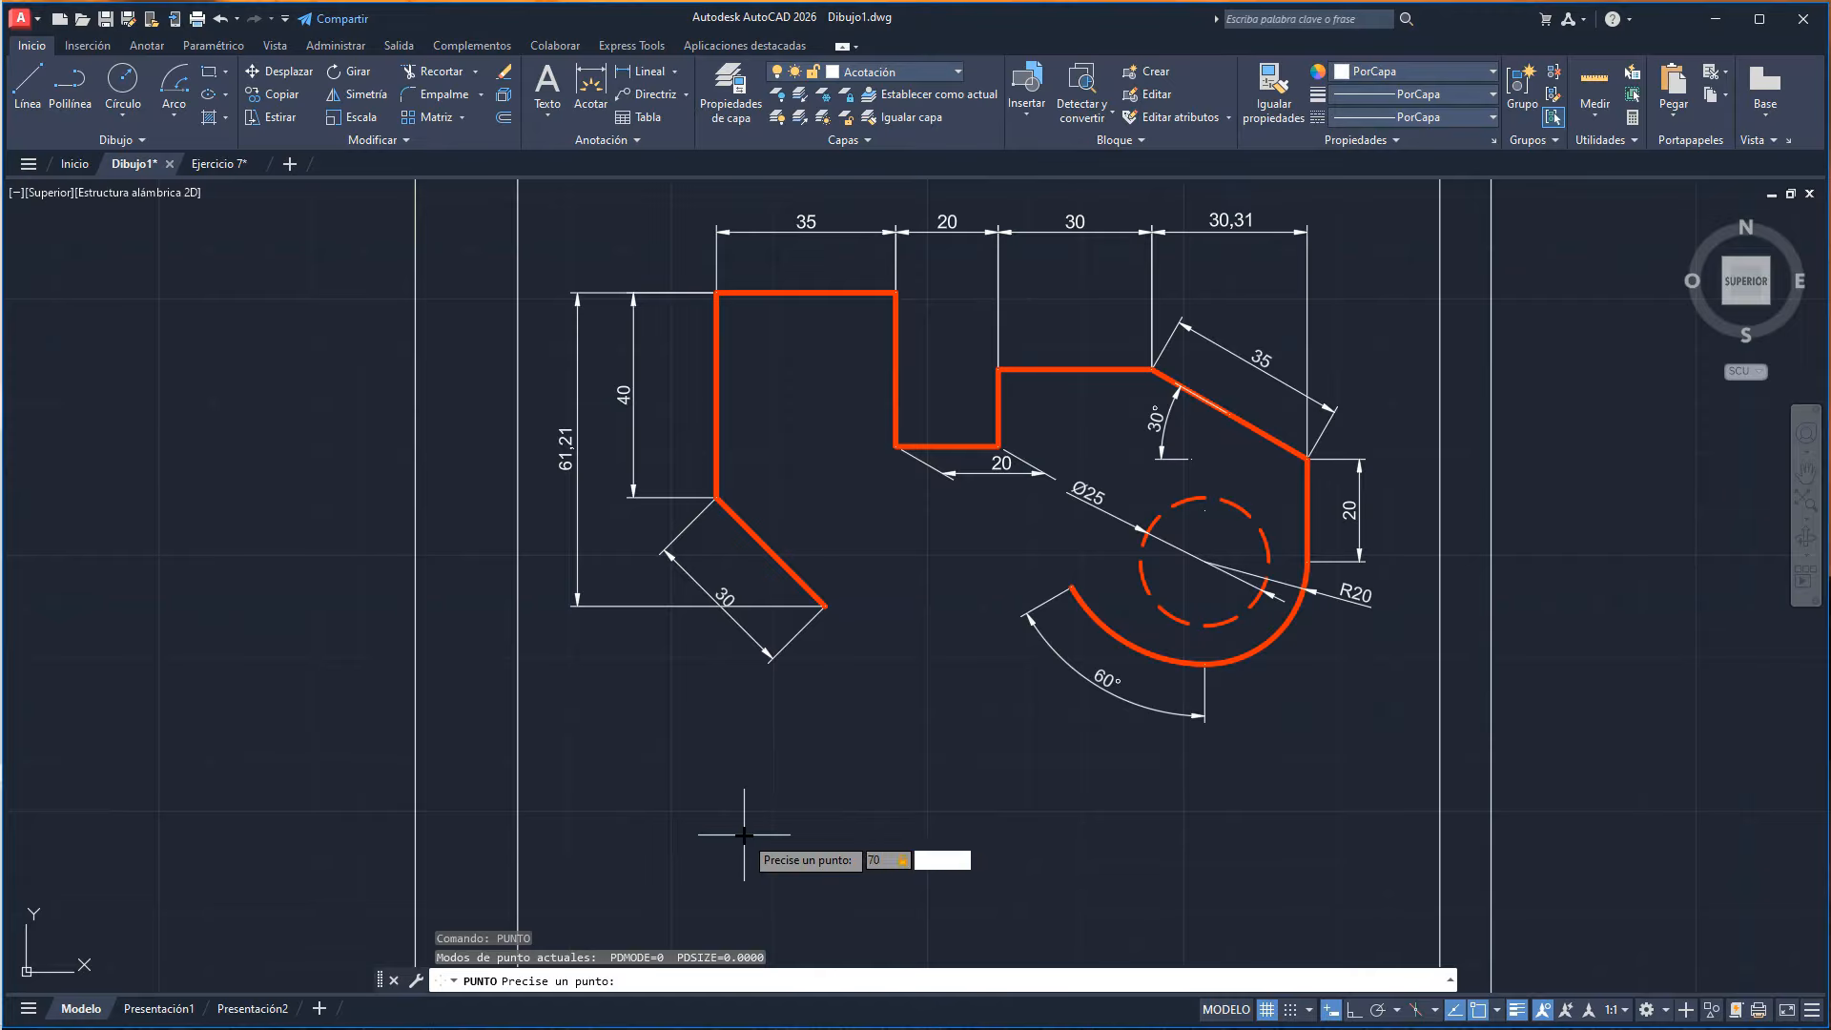
key(Return)
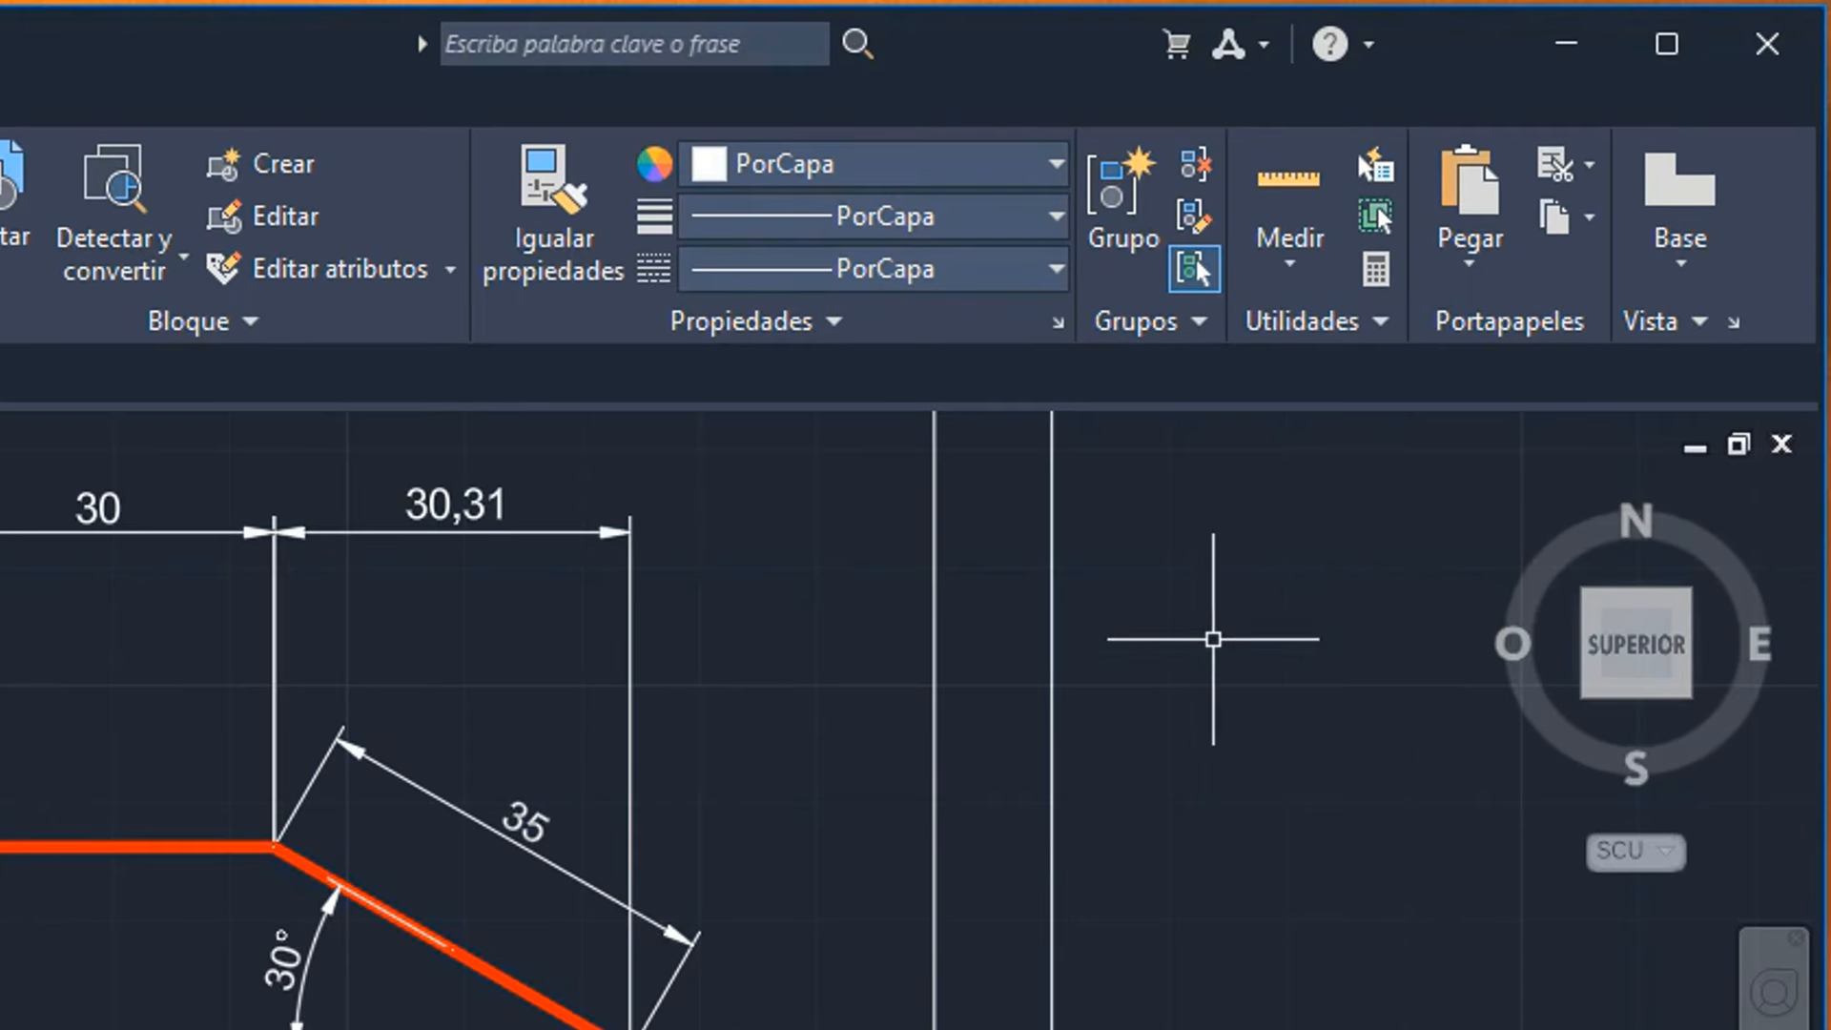
- Set the point style to a circle with a cross, sized 2.5 in absolute units
click(1323, 321)
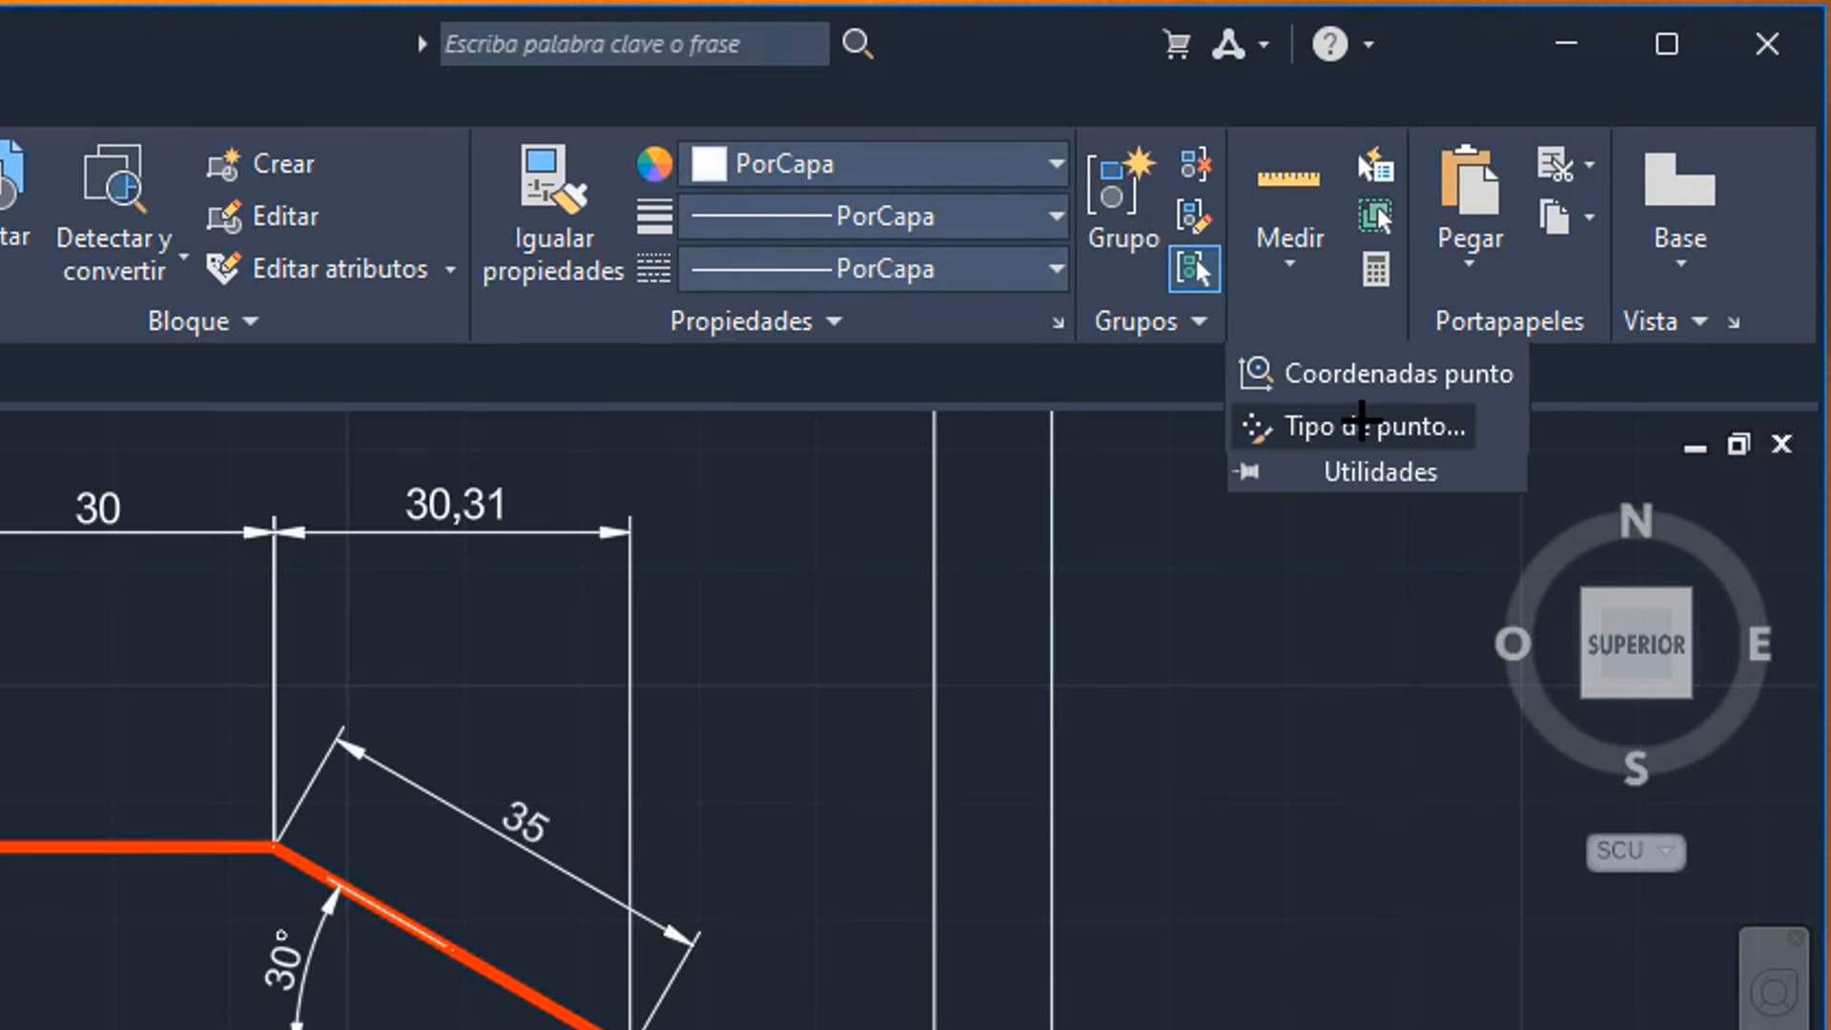
click(1361, 425)
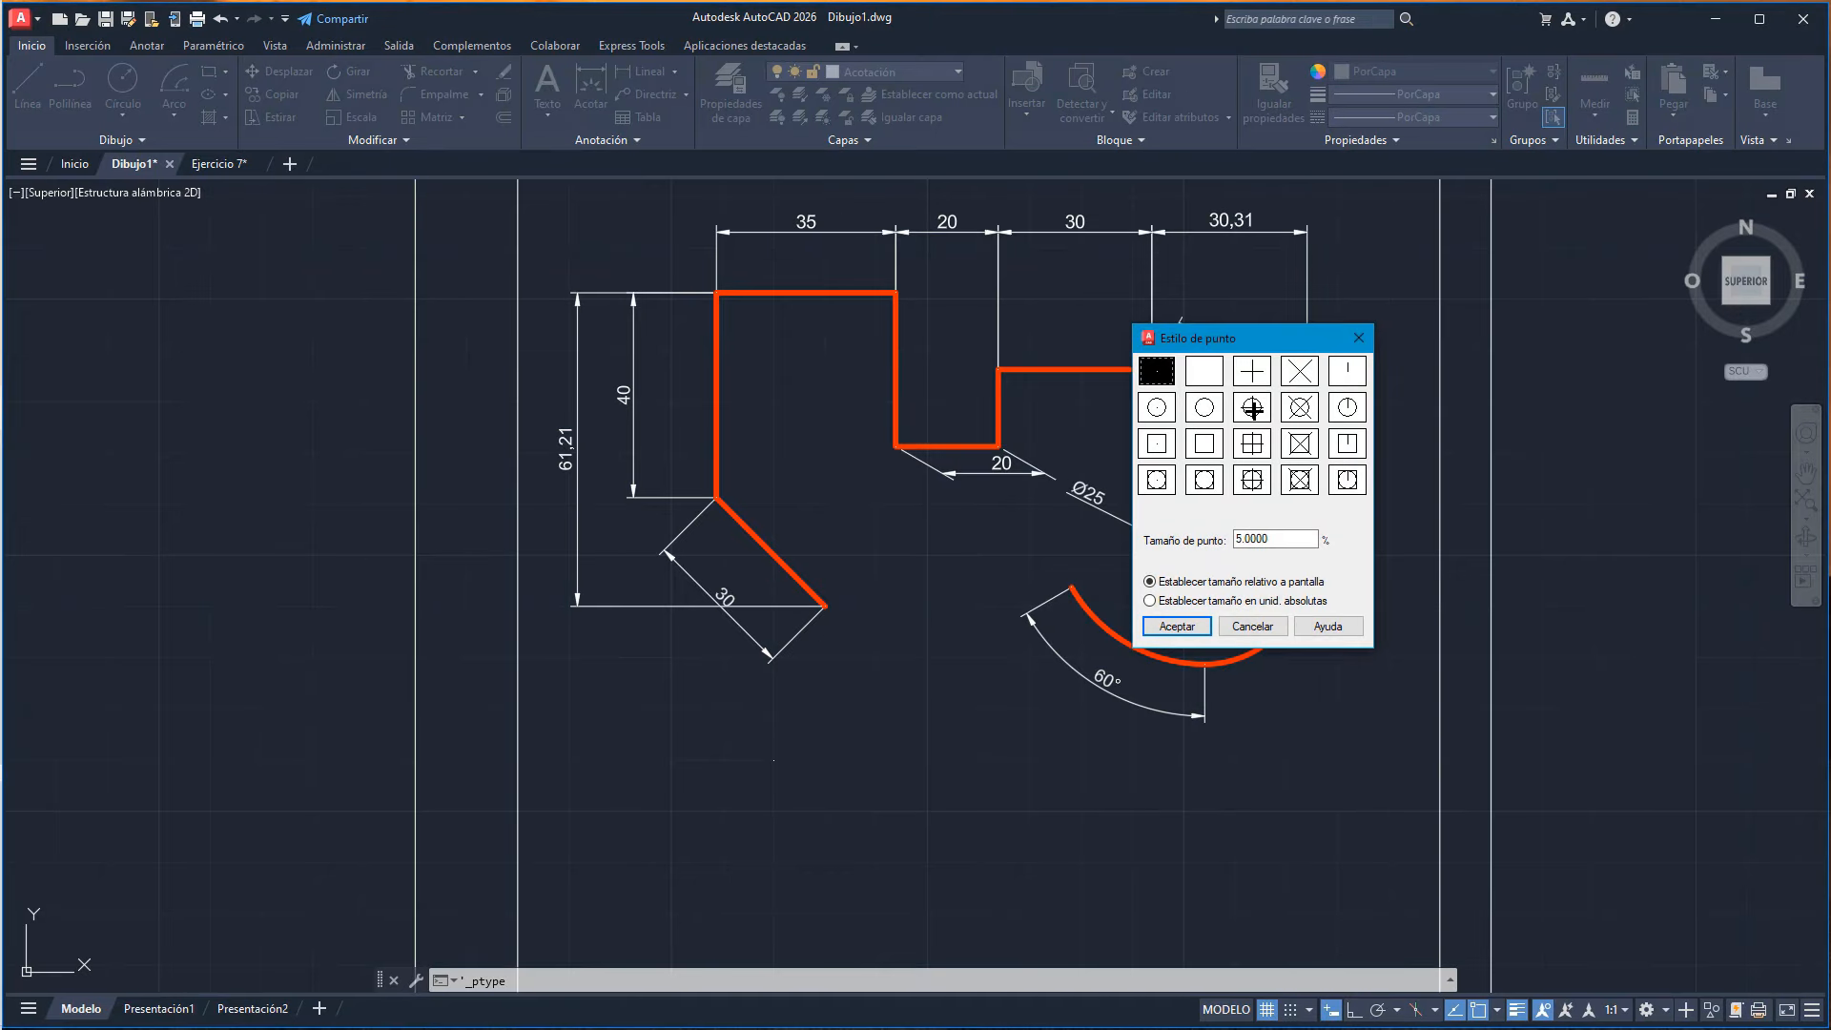
click(1252, 407)
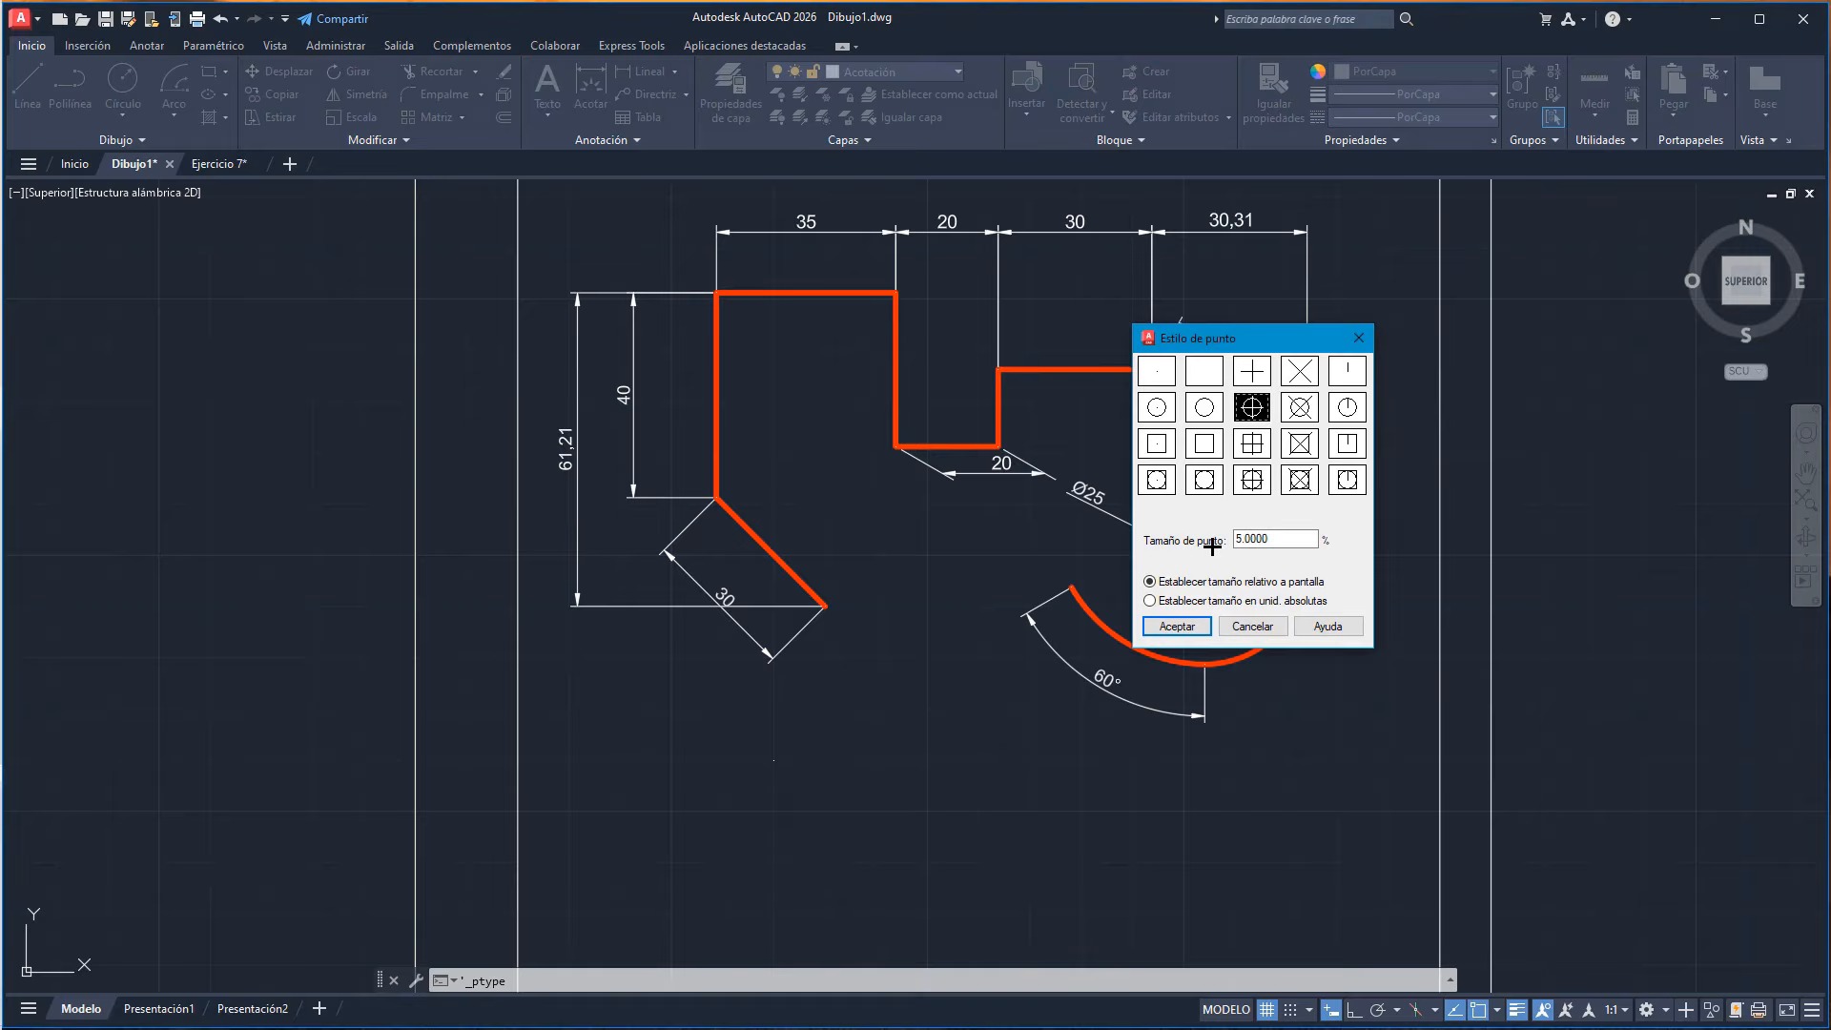
click(1151, 600)
double_click(1249, 539)
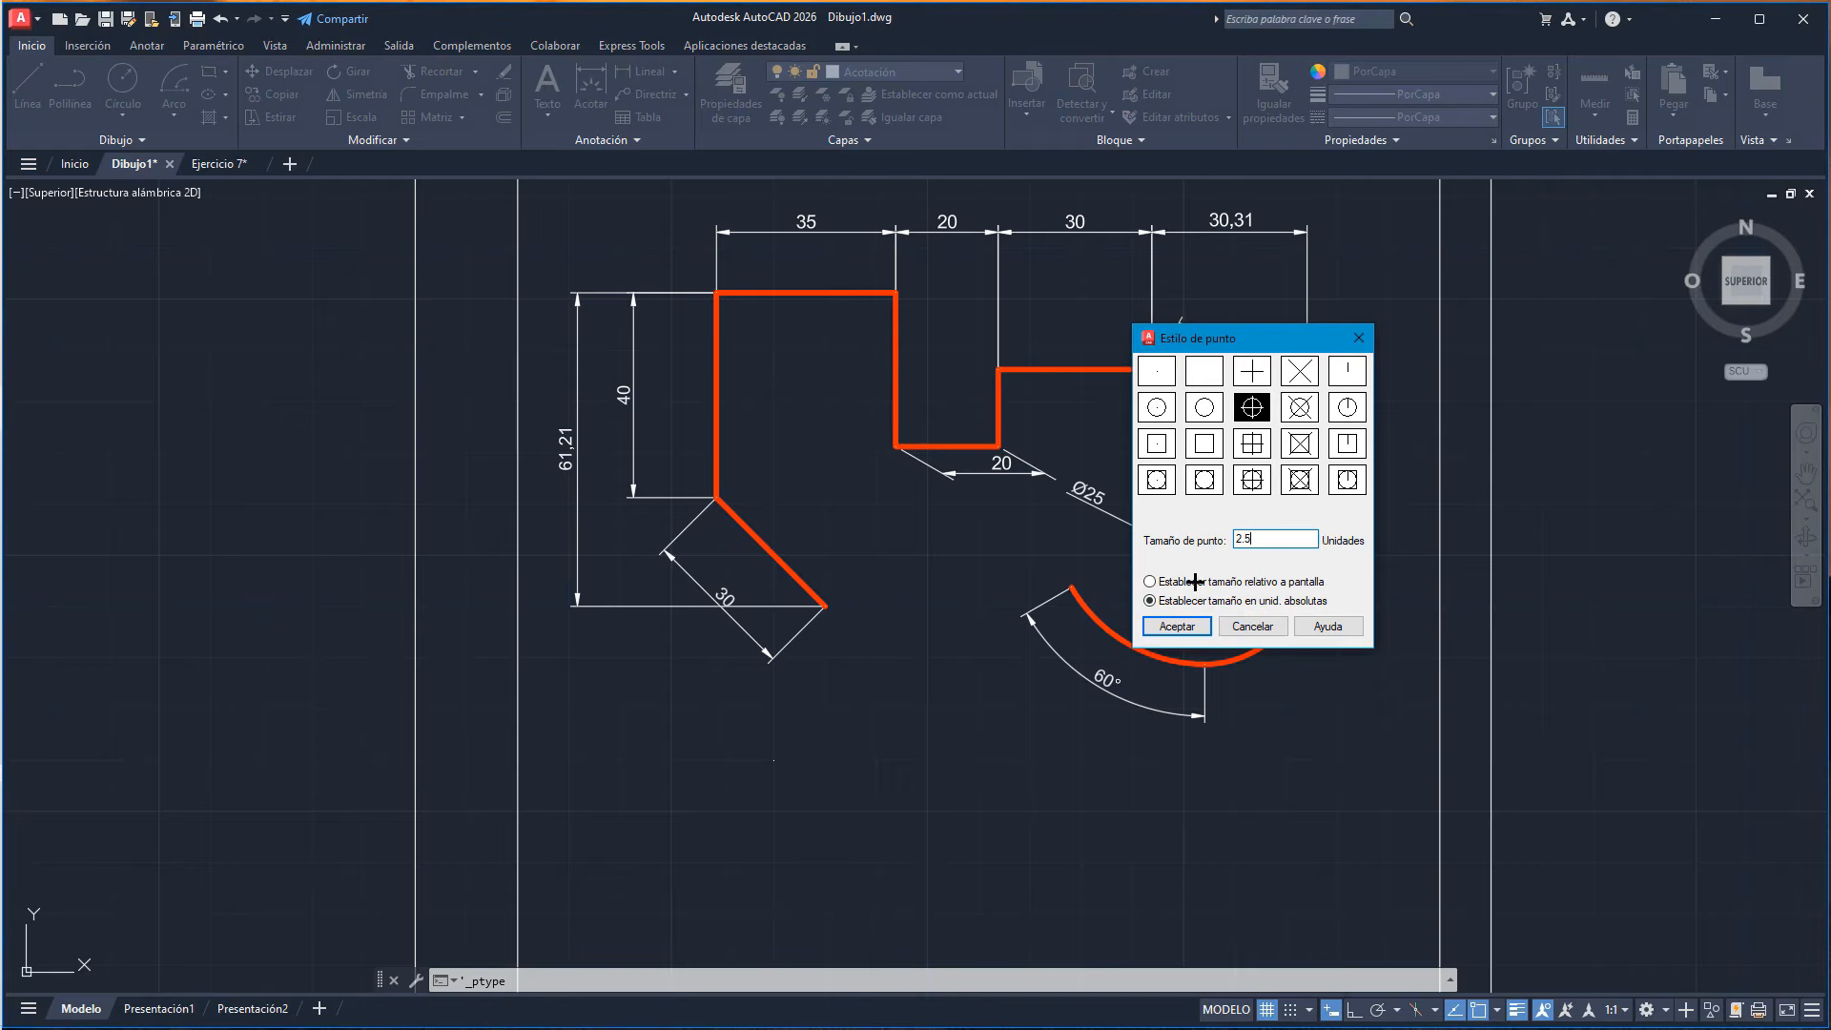
click(1187, 626)
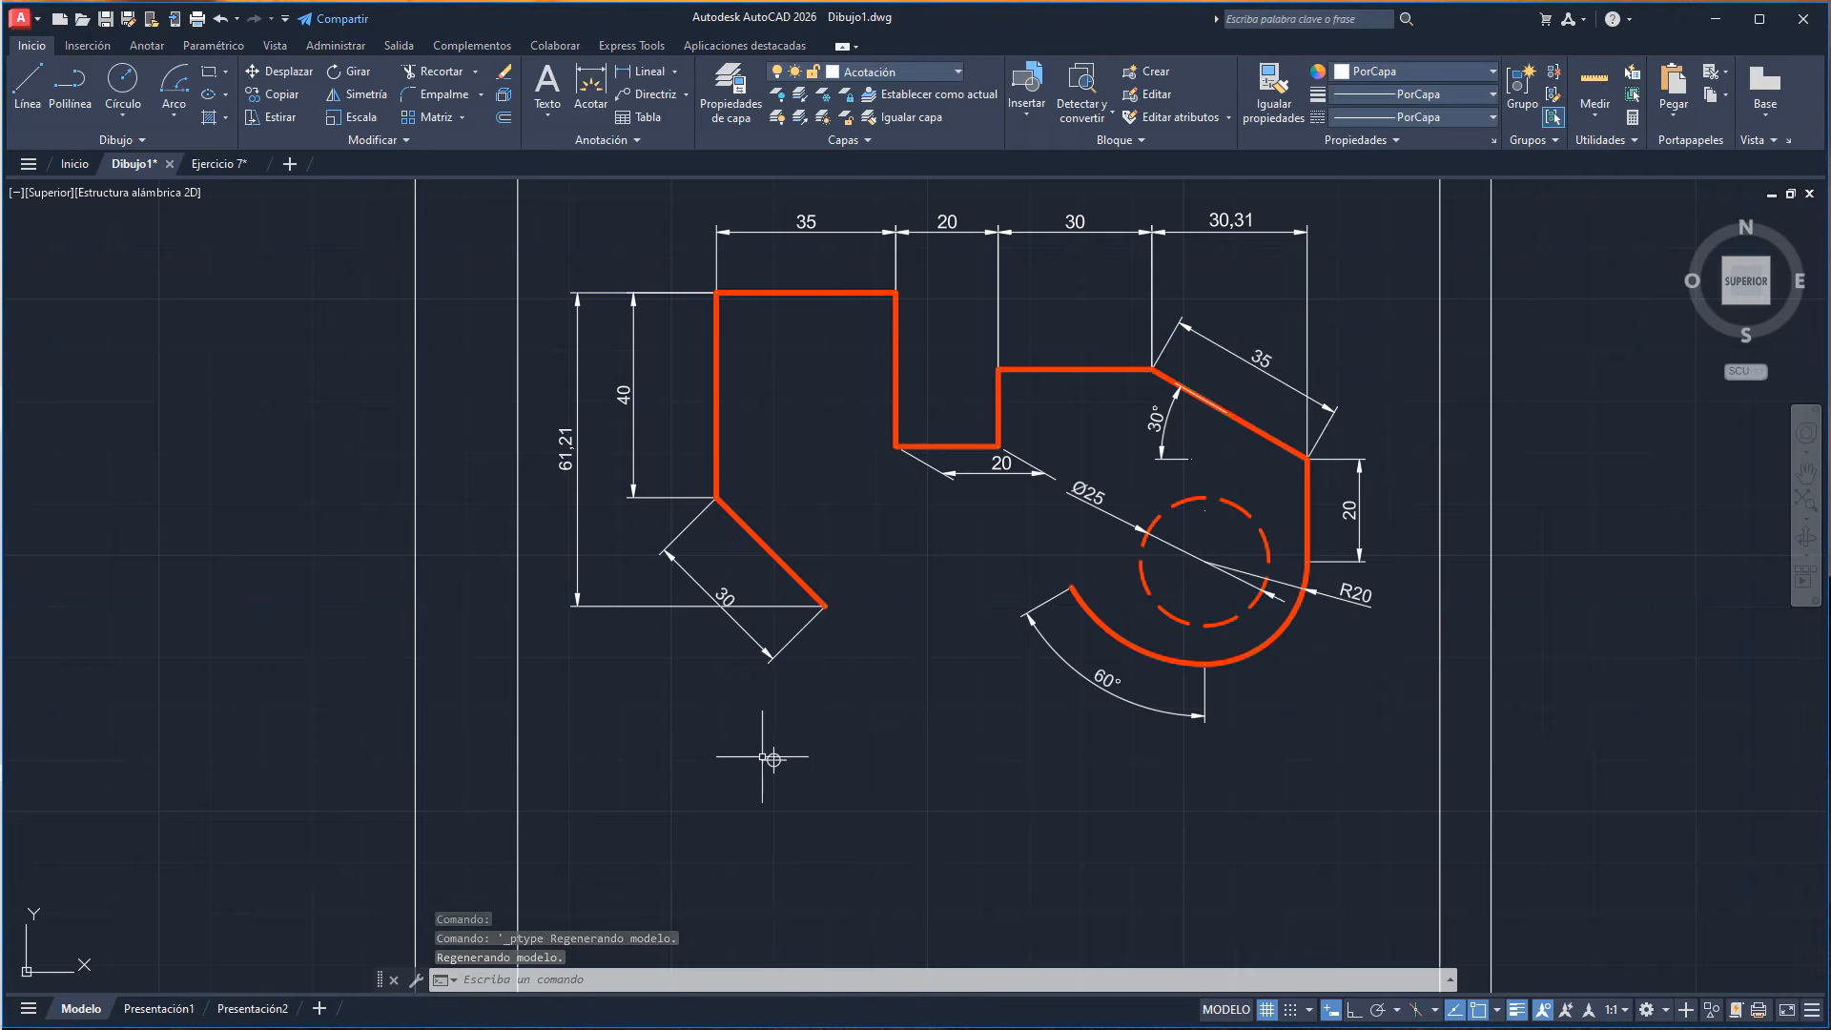
- Assign the point to the Contornos Vistos layer and deselect it
click(764, 757)
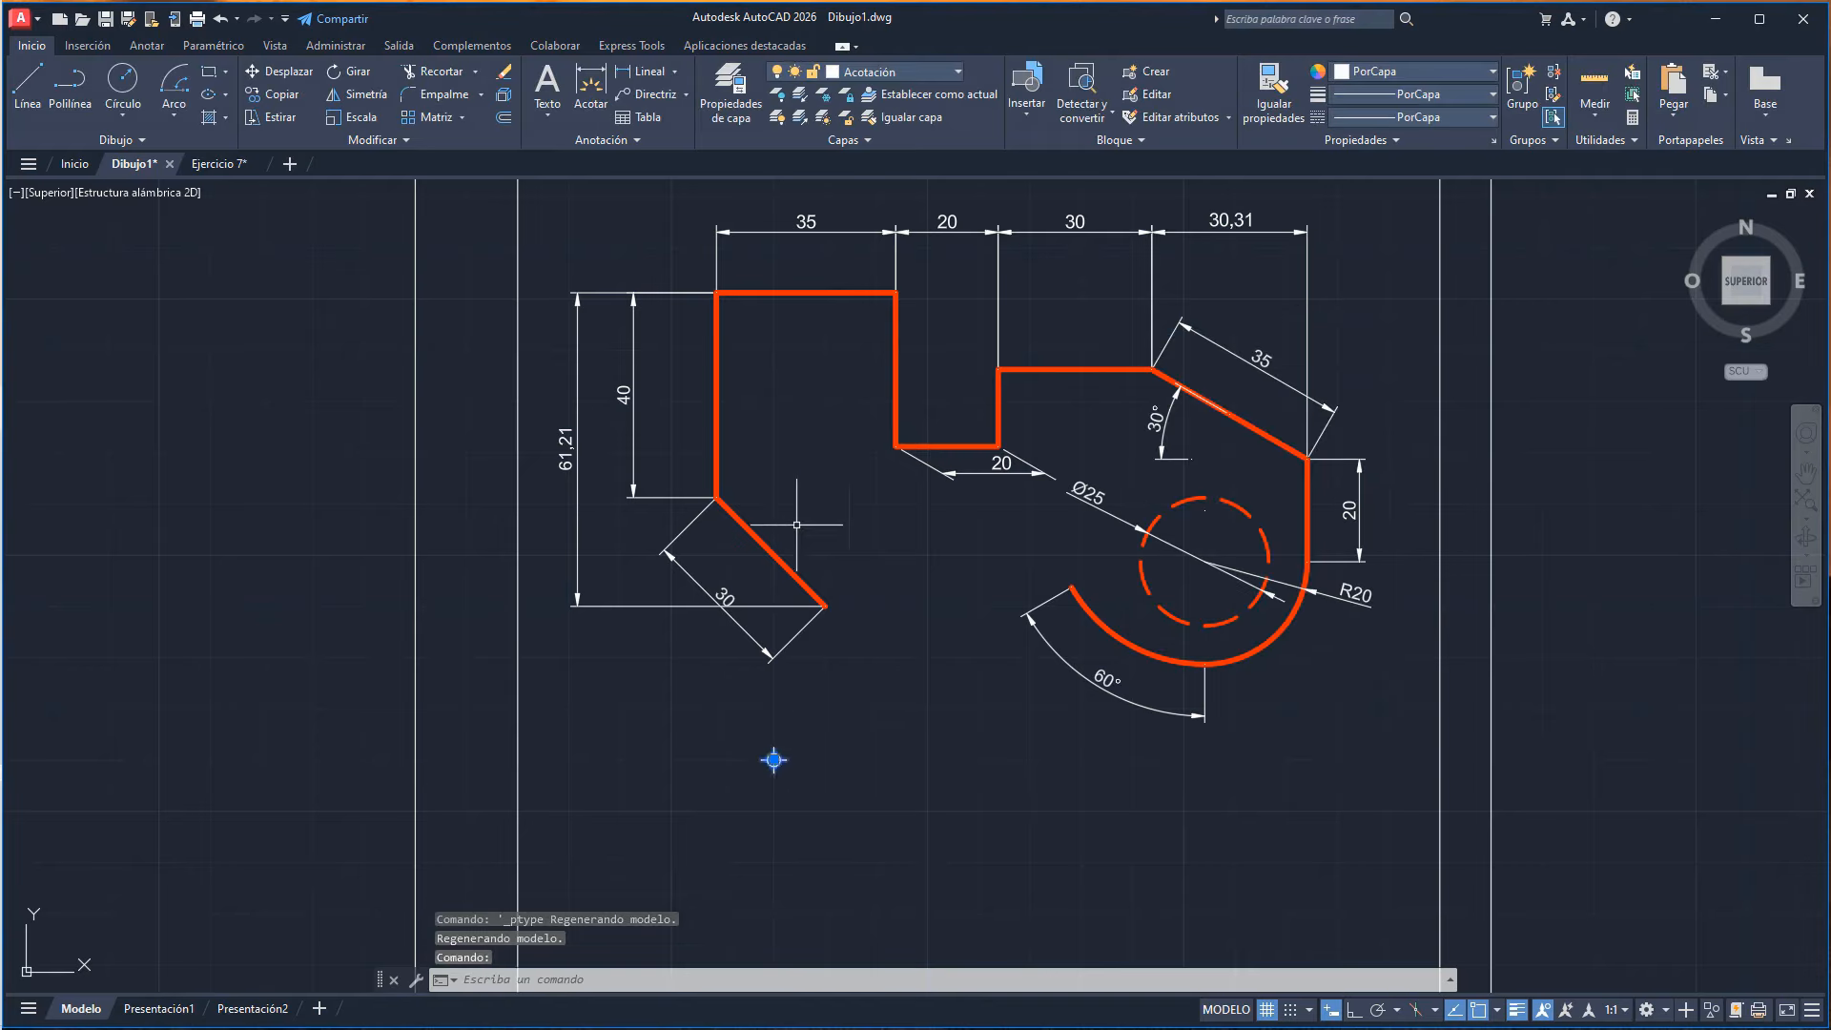
click(866, 72)
click(871, 163)
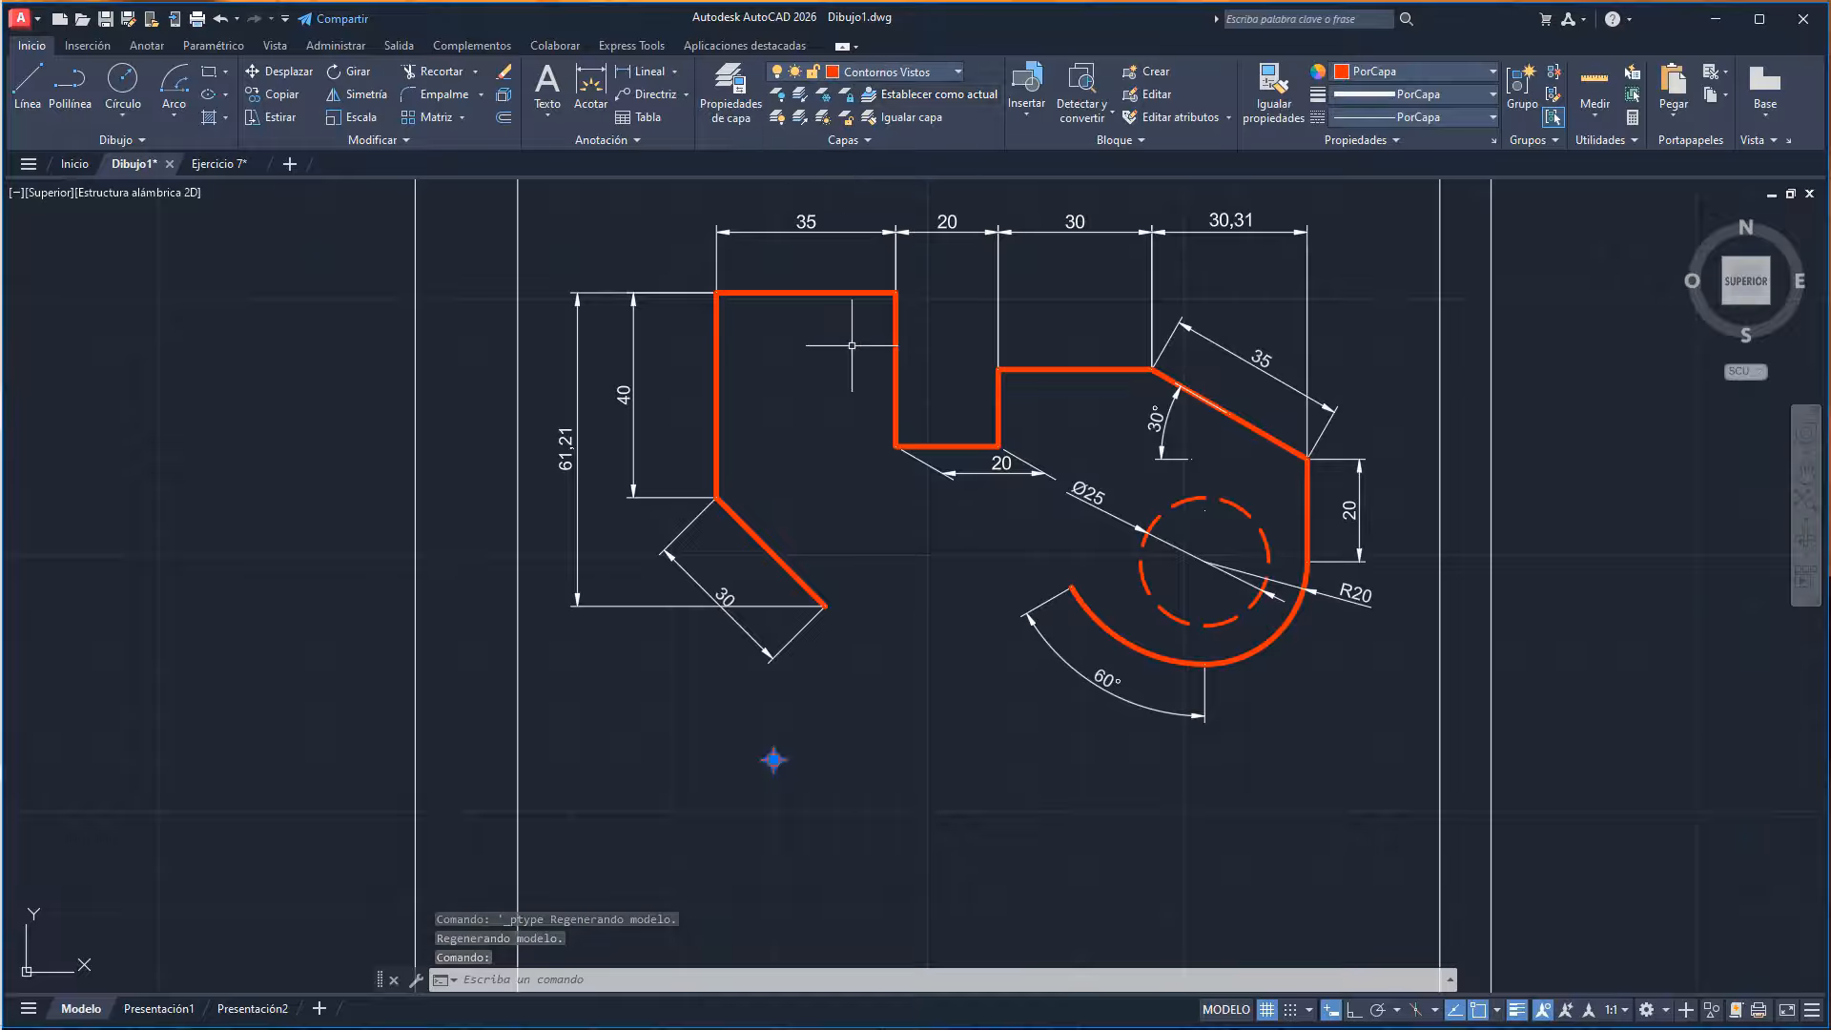
key(Escape)
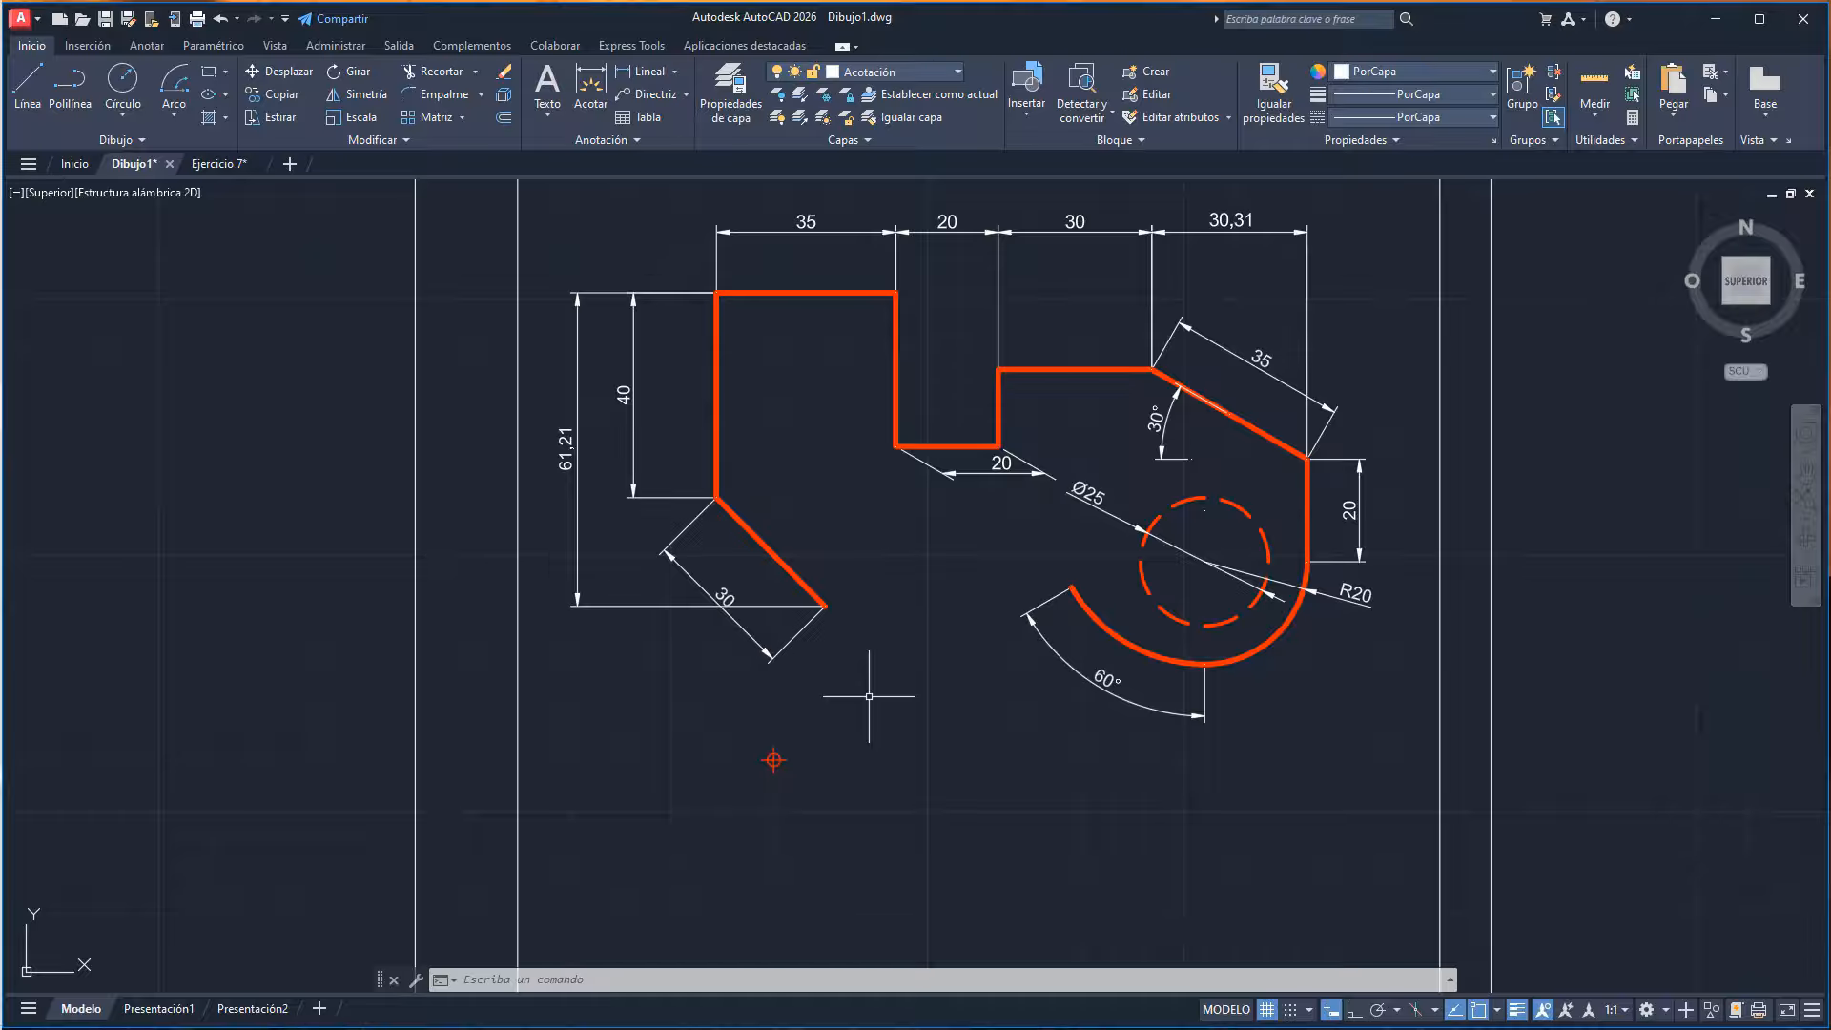
- Add an ordinate dimension for the point's Y coordinate, extending its leader horizontally to the left
click(675, 71)
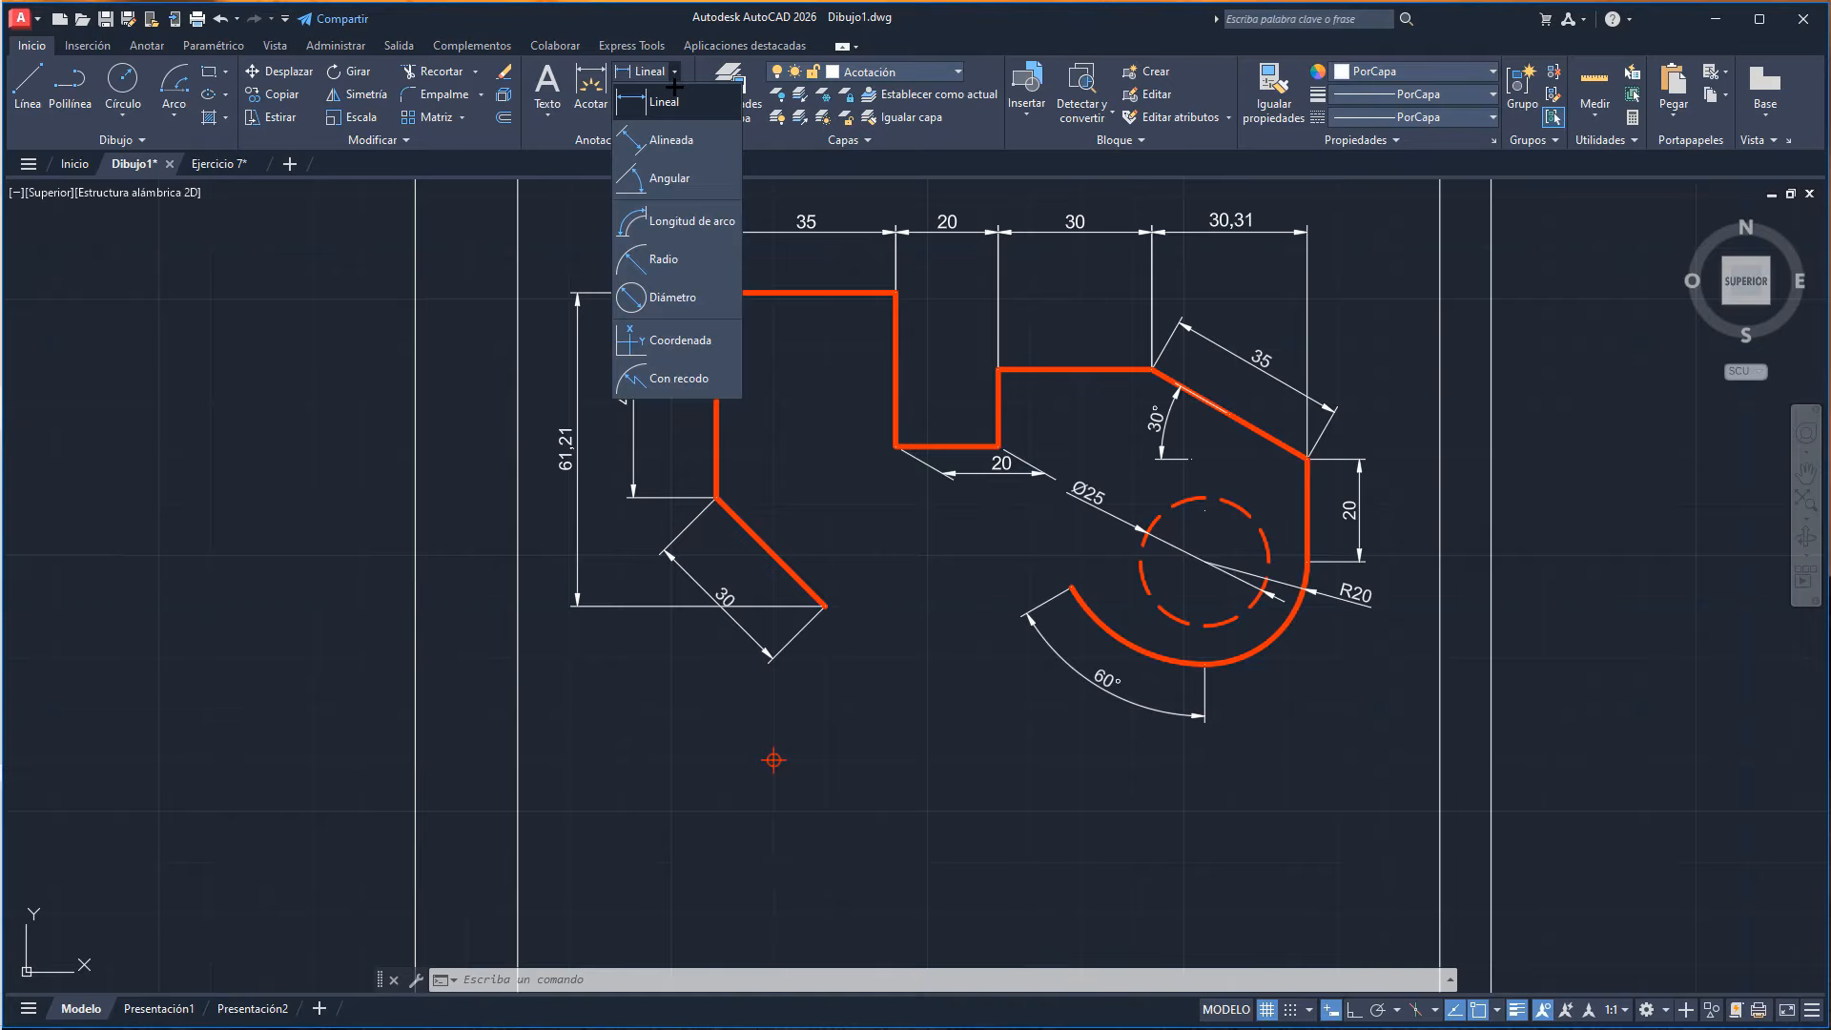
click(677, 339)
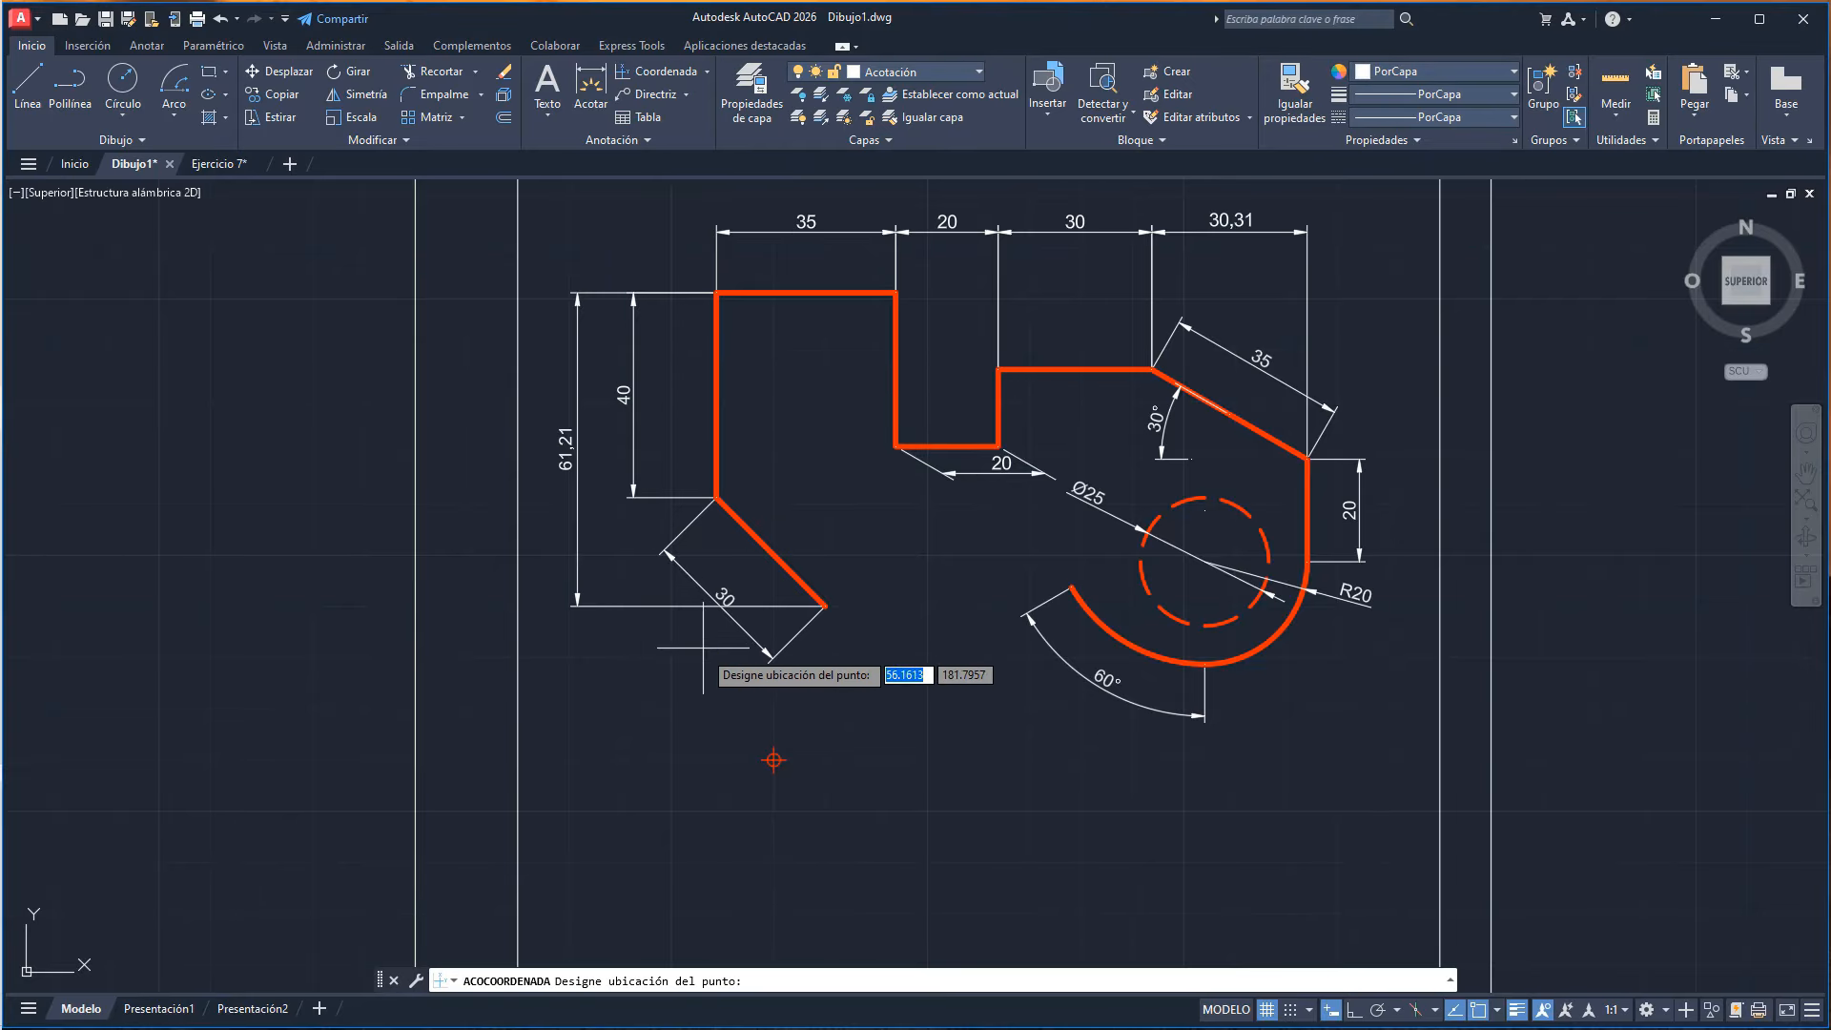
click(773, 758)
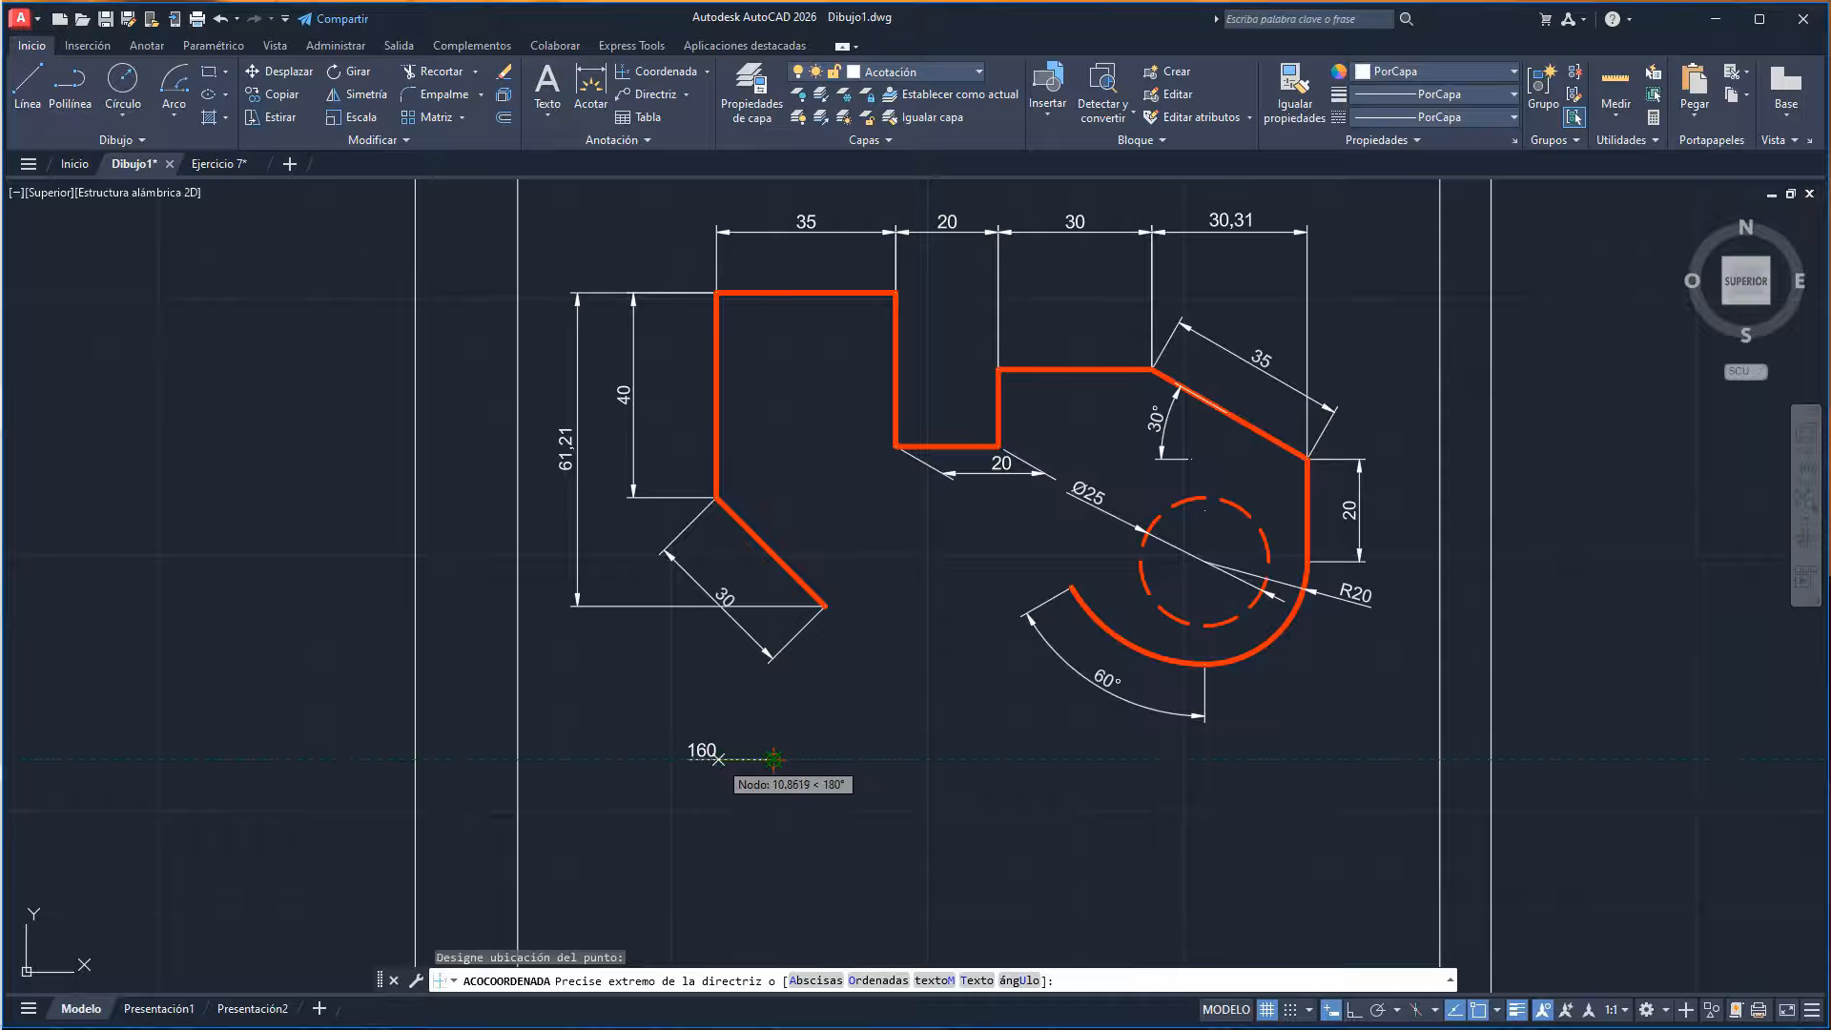
click(719, 759)
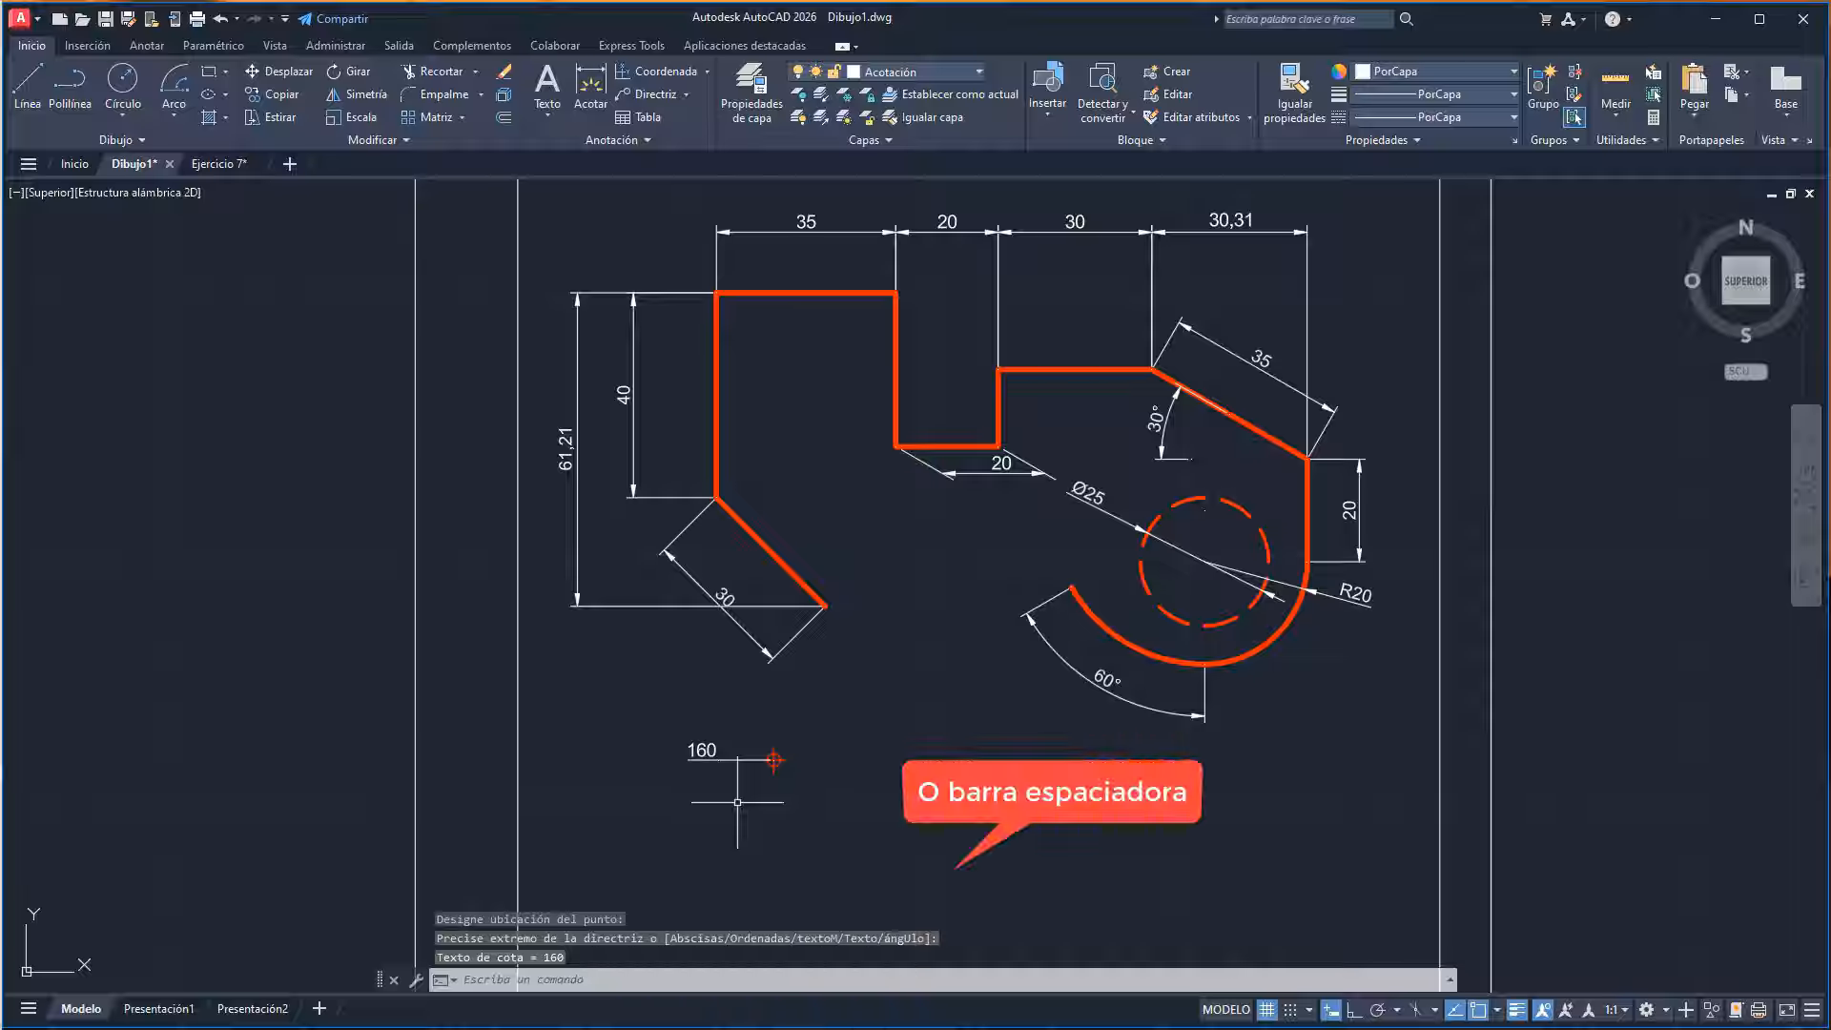
- Add an ordinate dimension for the same point's X coordinate, extending its leader vertically upward
right_click(737, 802)
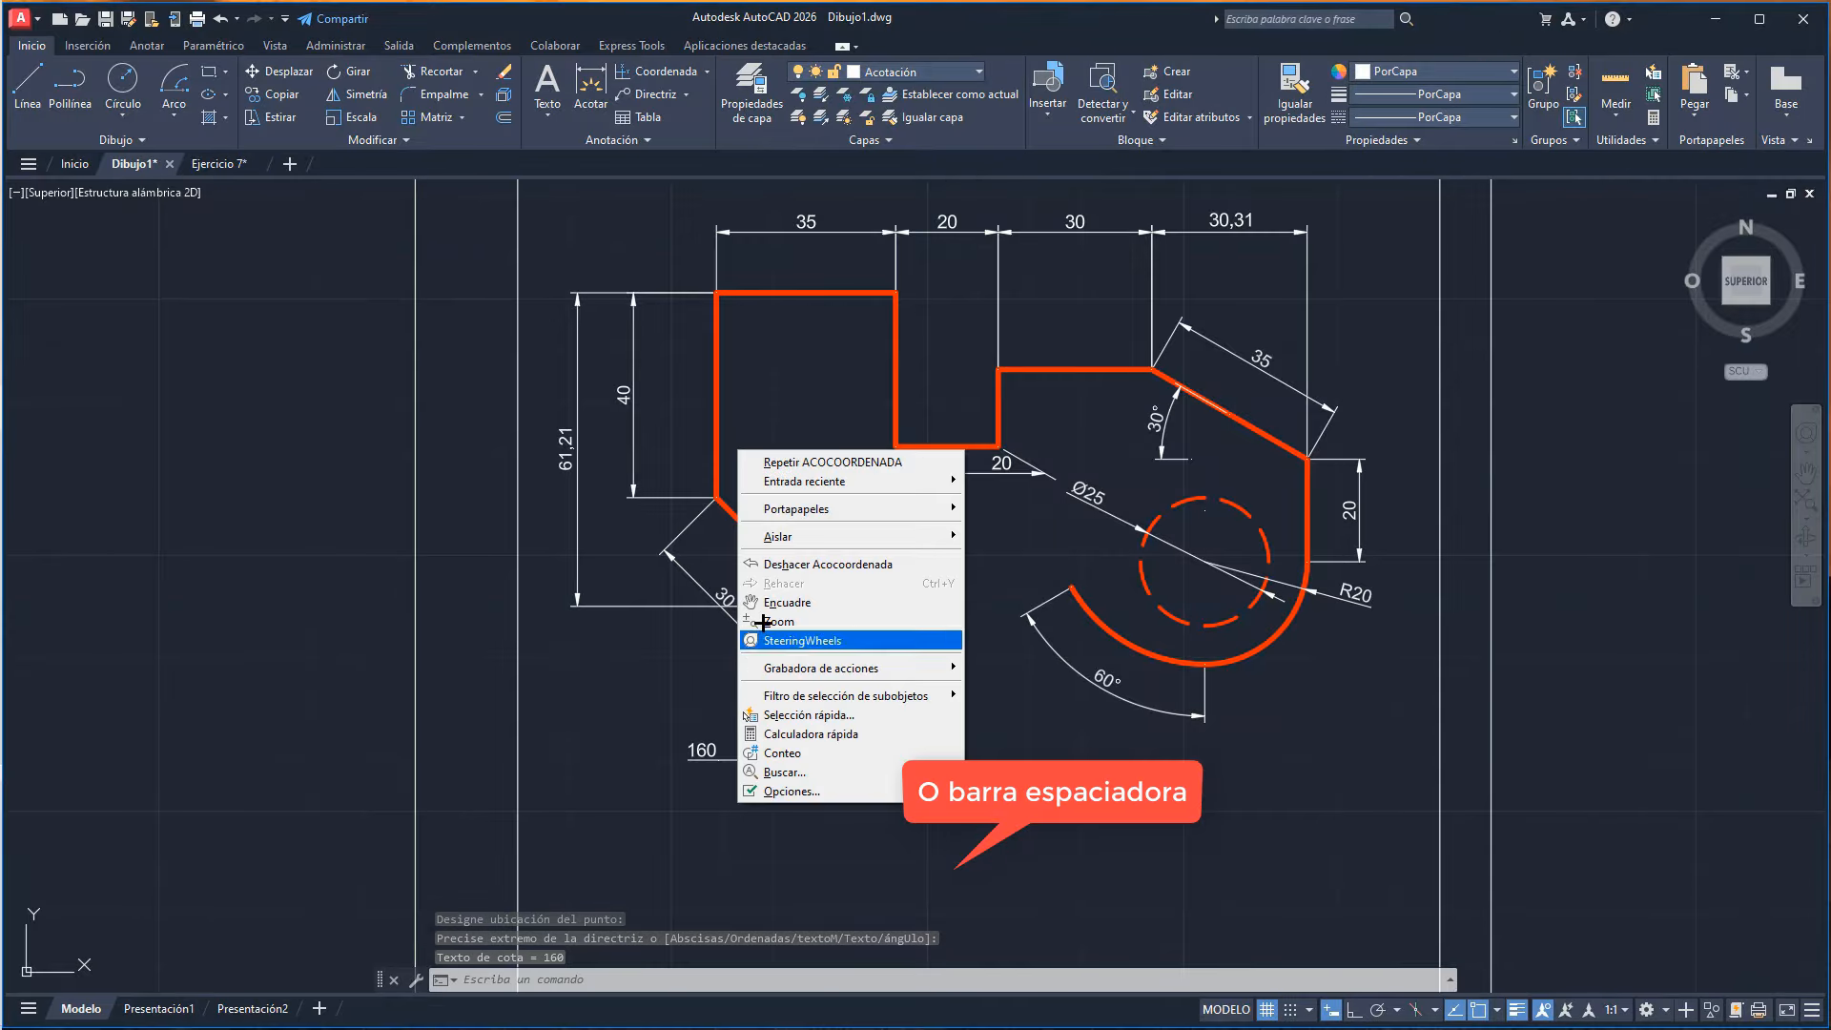
click(780, 463)
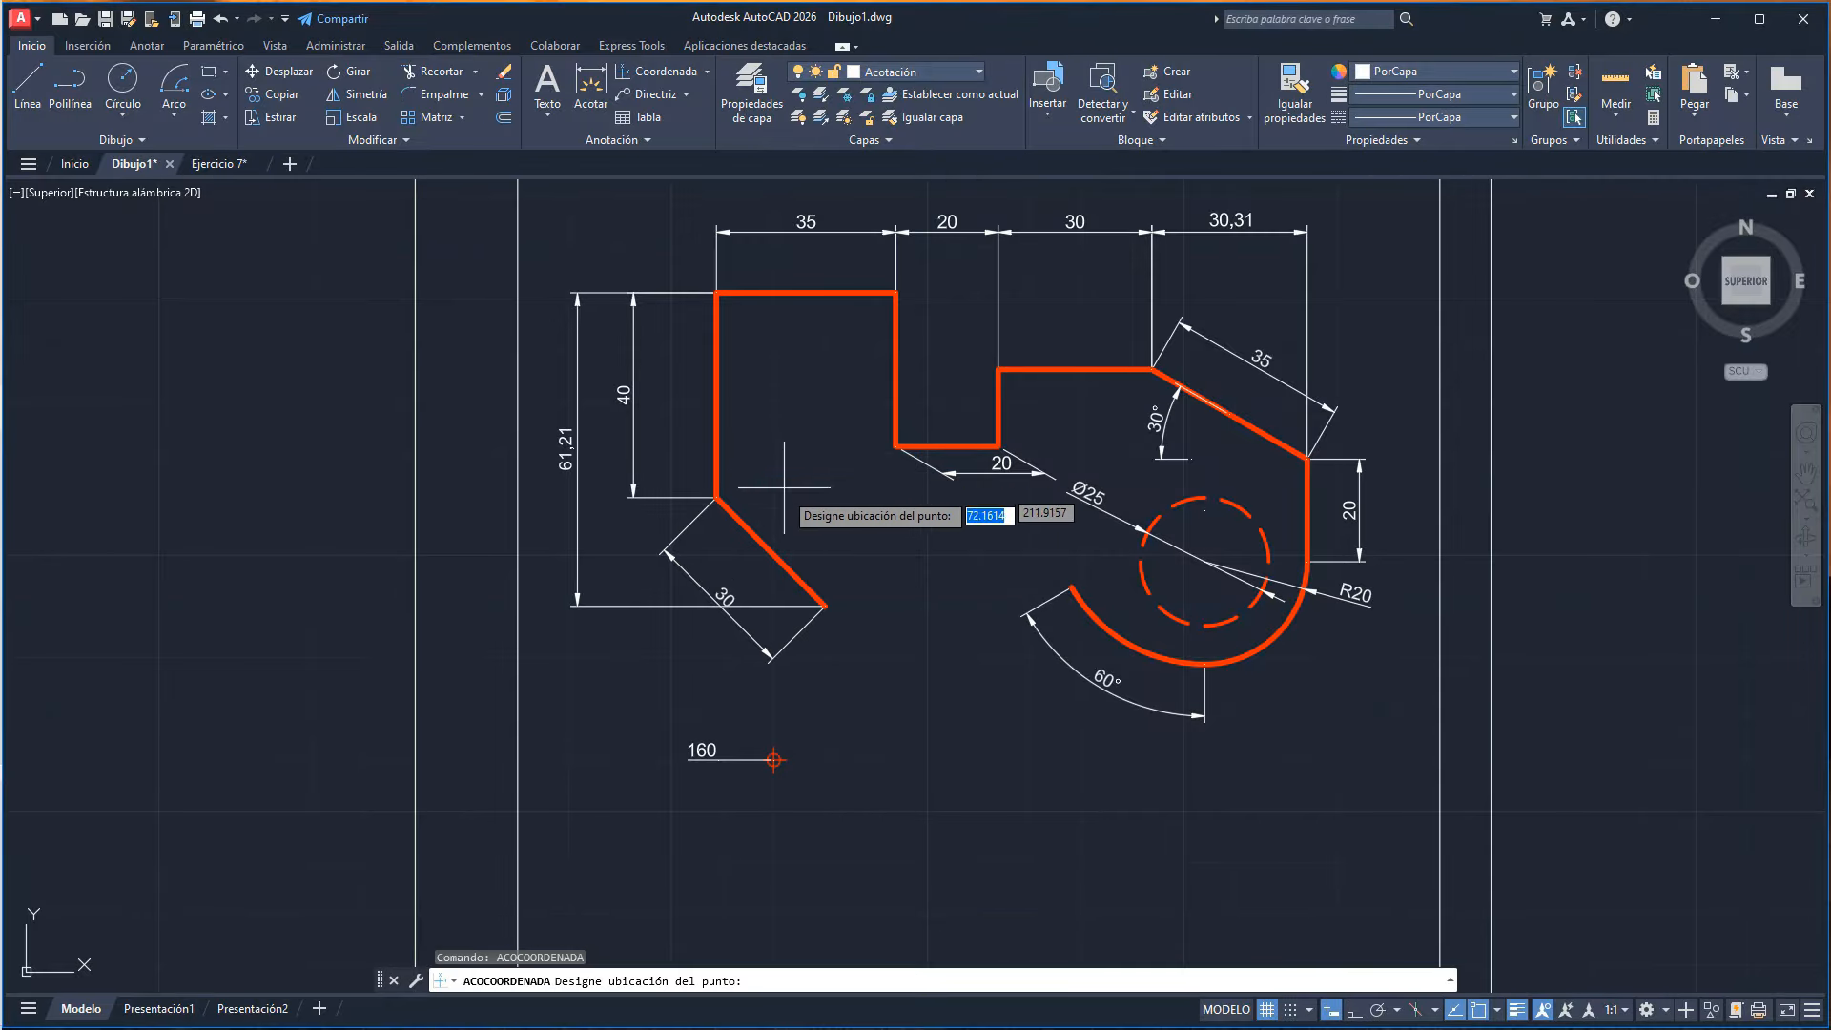
click(774, 760)
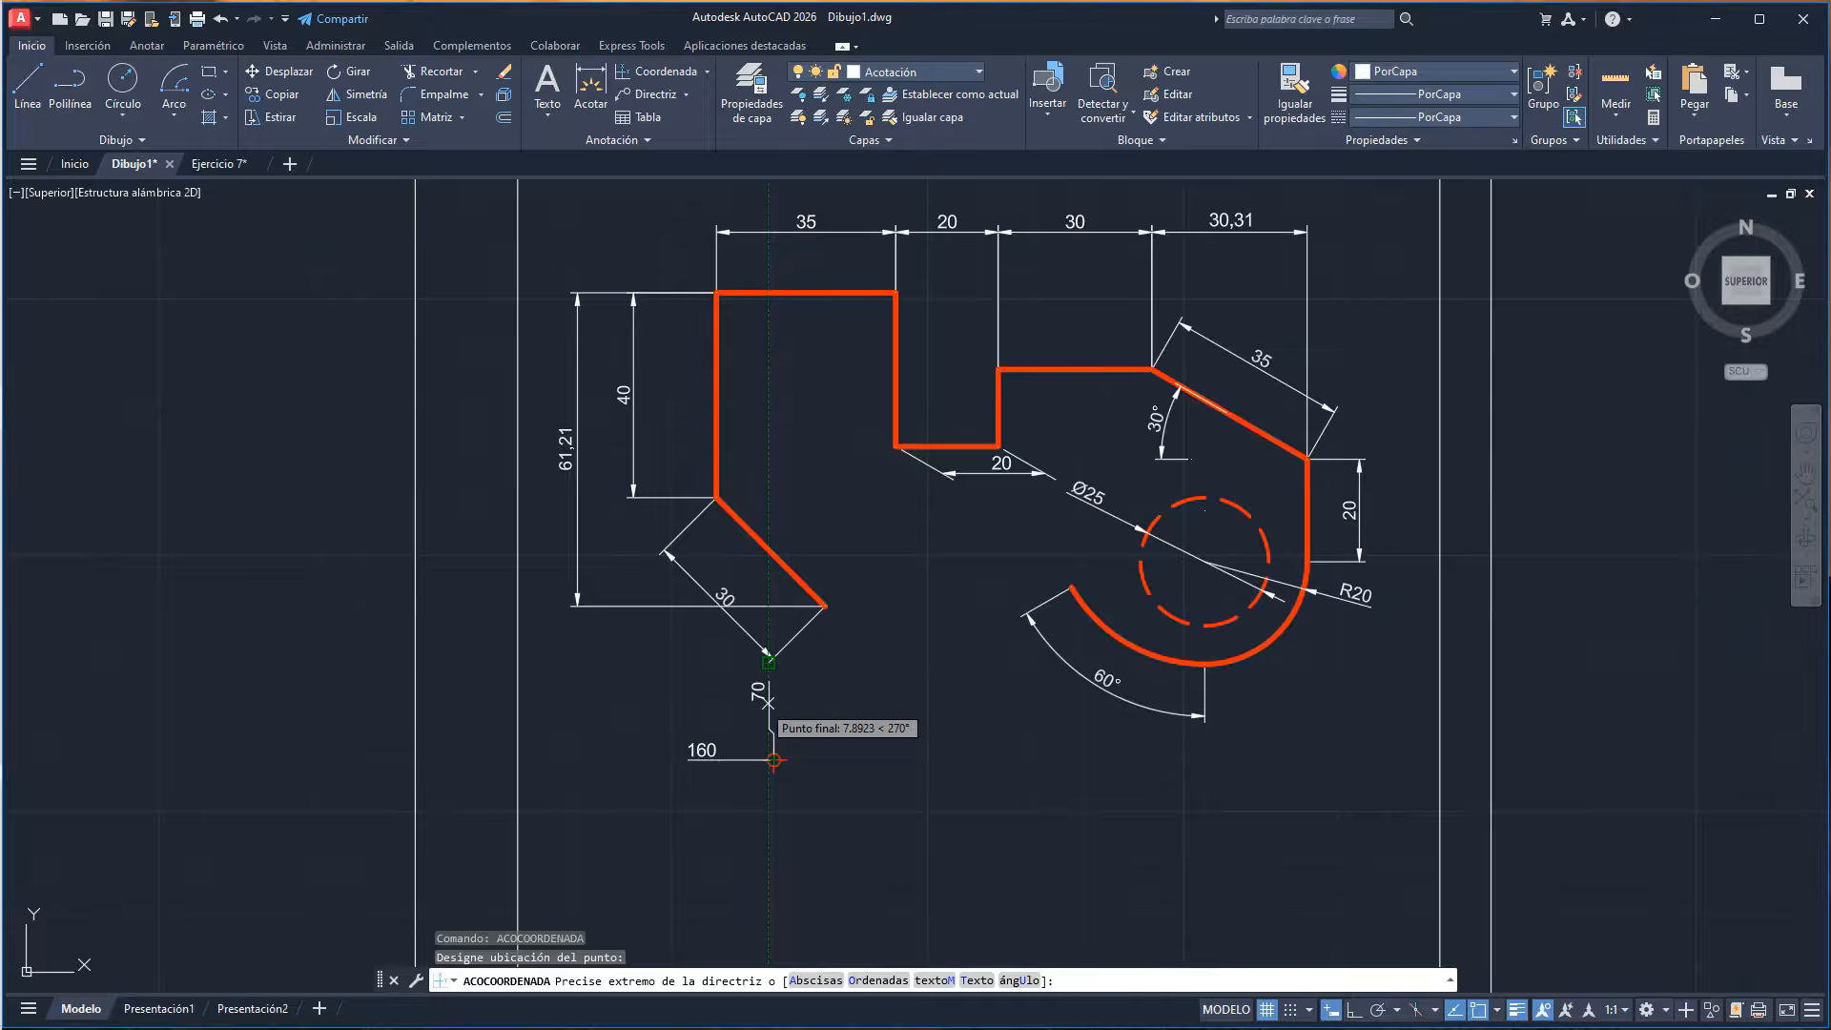
scroll(768, 706, up, 2)
click(779, 715)
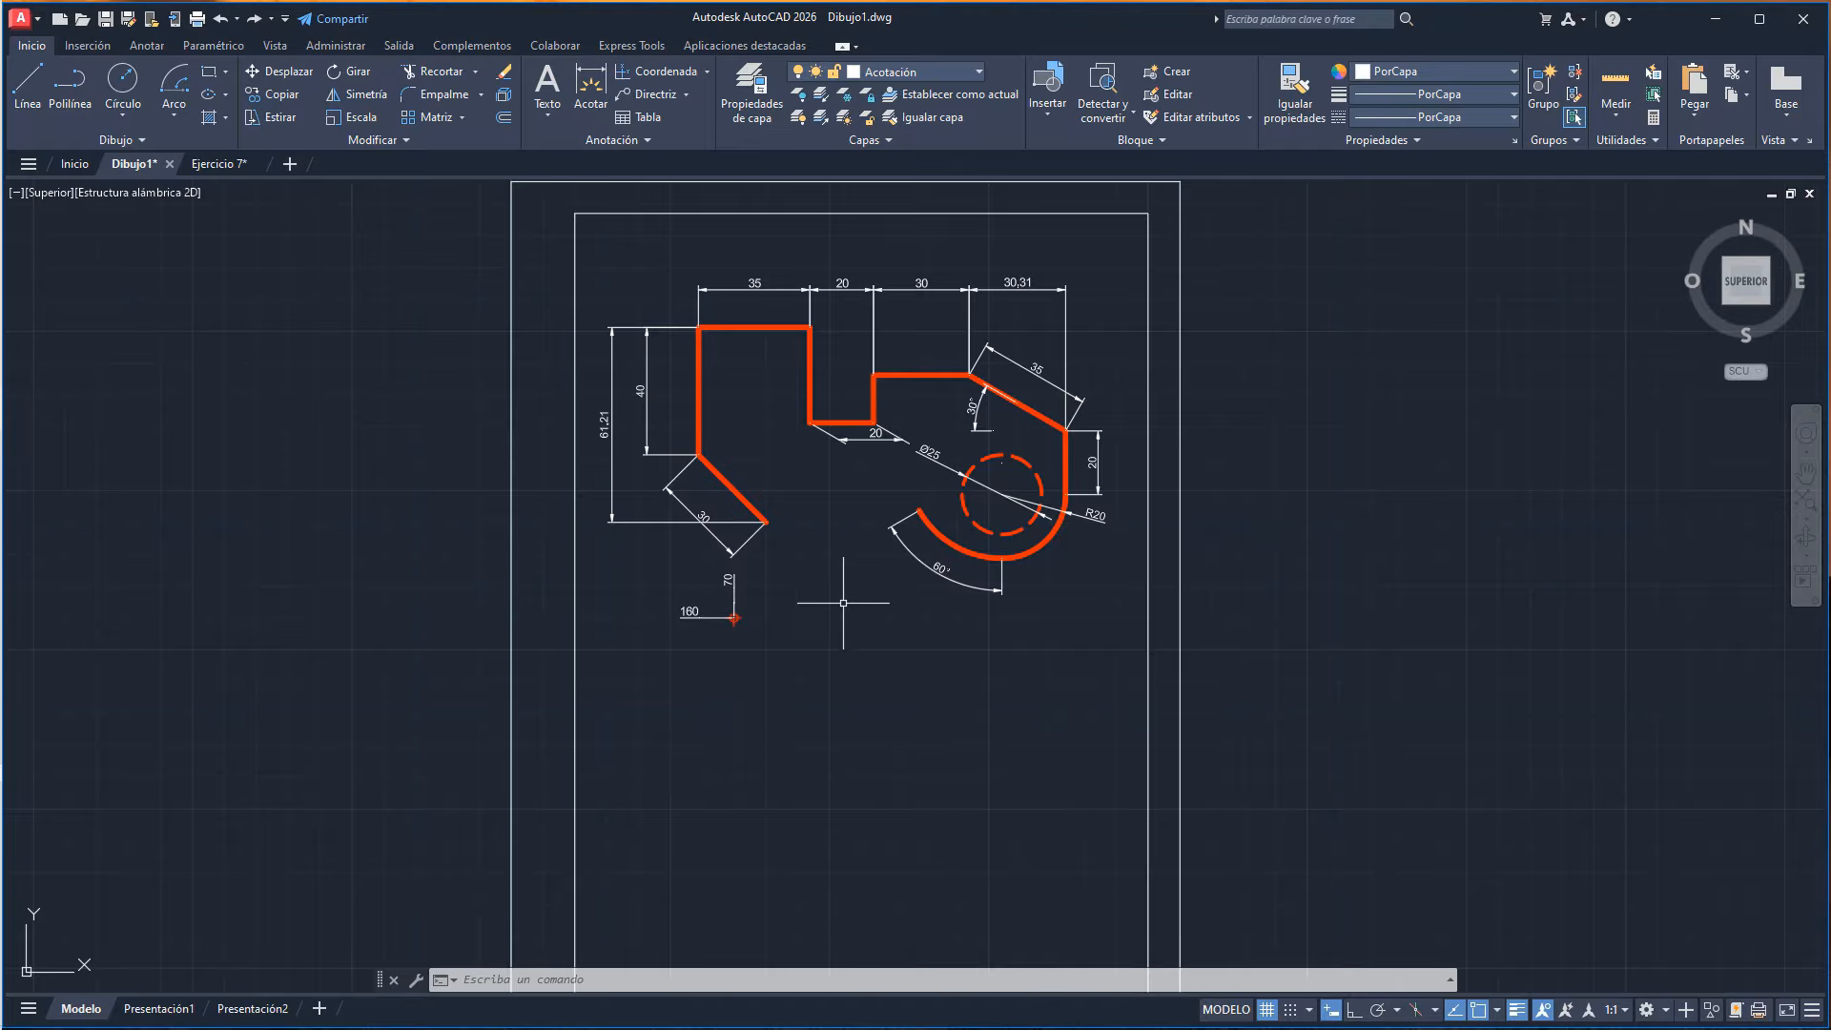
- Draw a rectangle inside the sheet frame, below the dimensioned part and the point
click(208, 72)
click(725, 673)
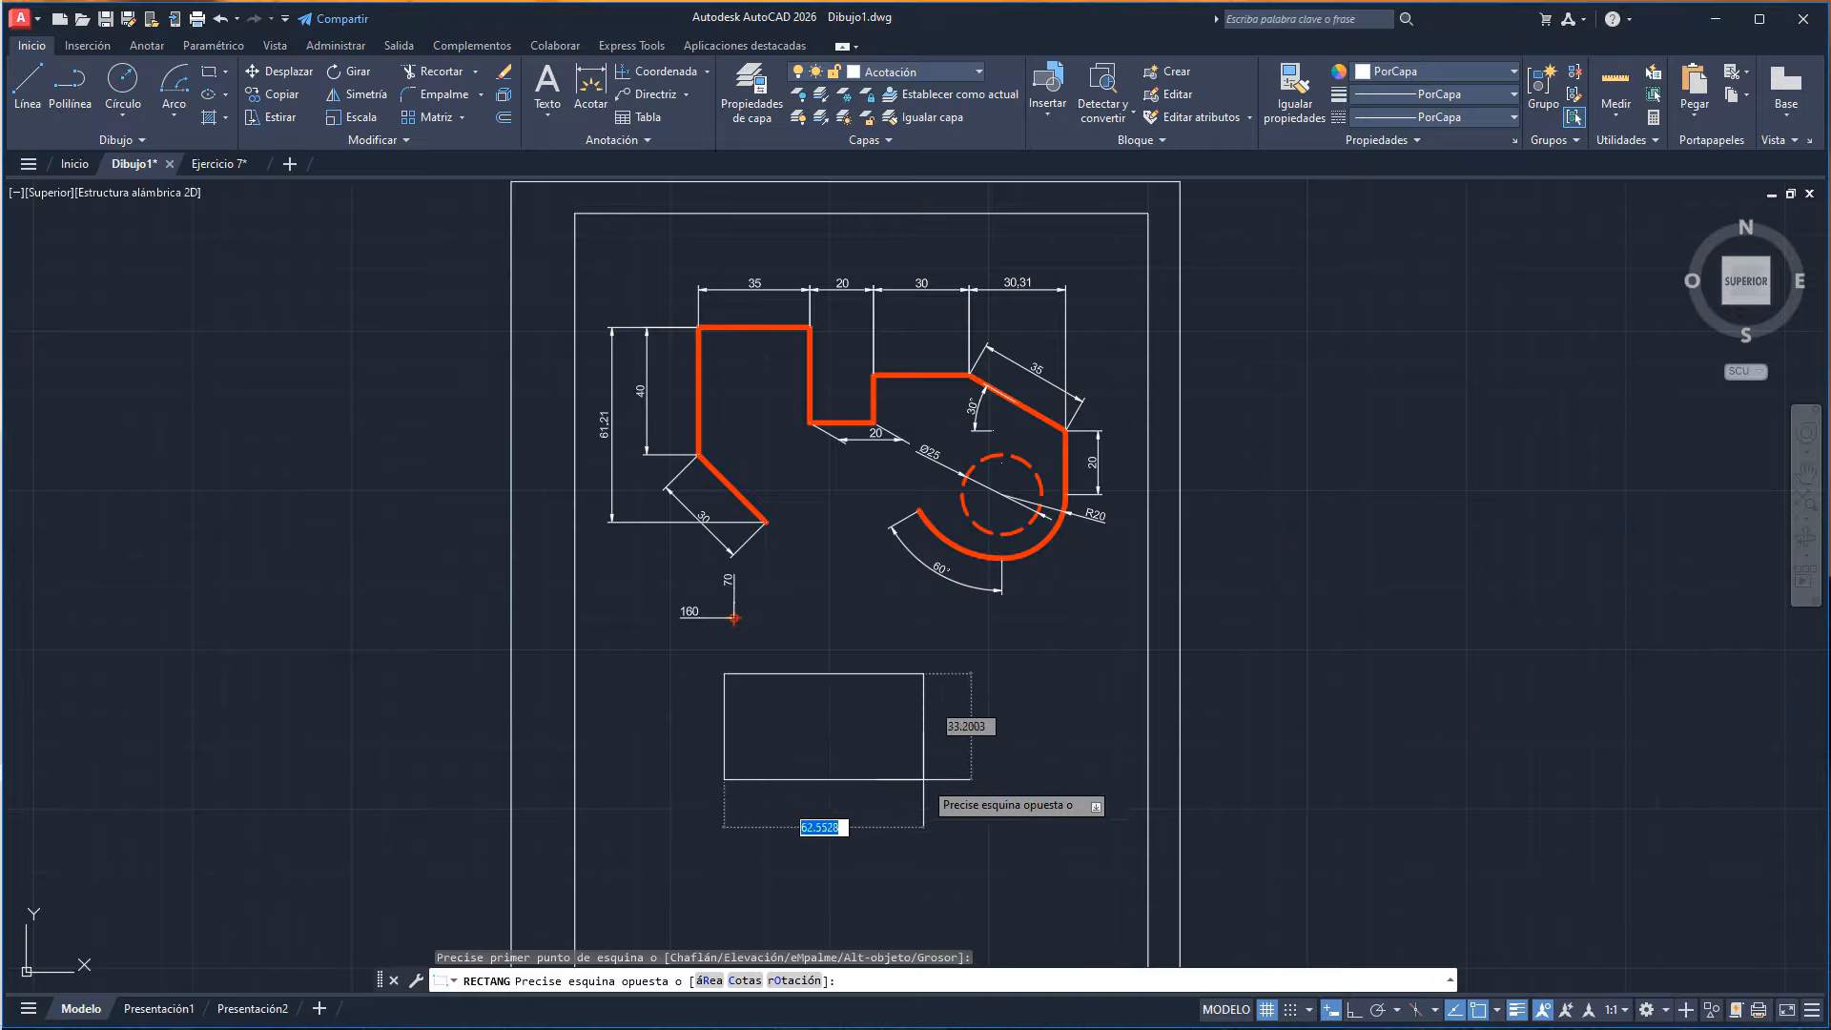
click(997, 875)
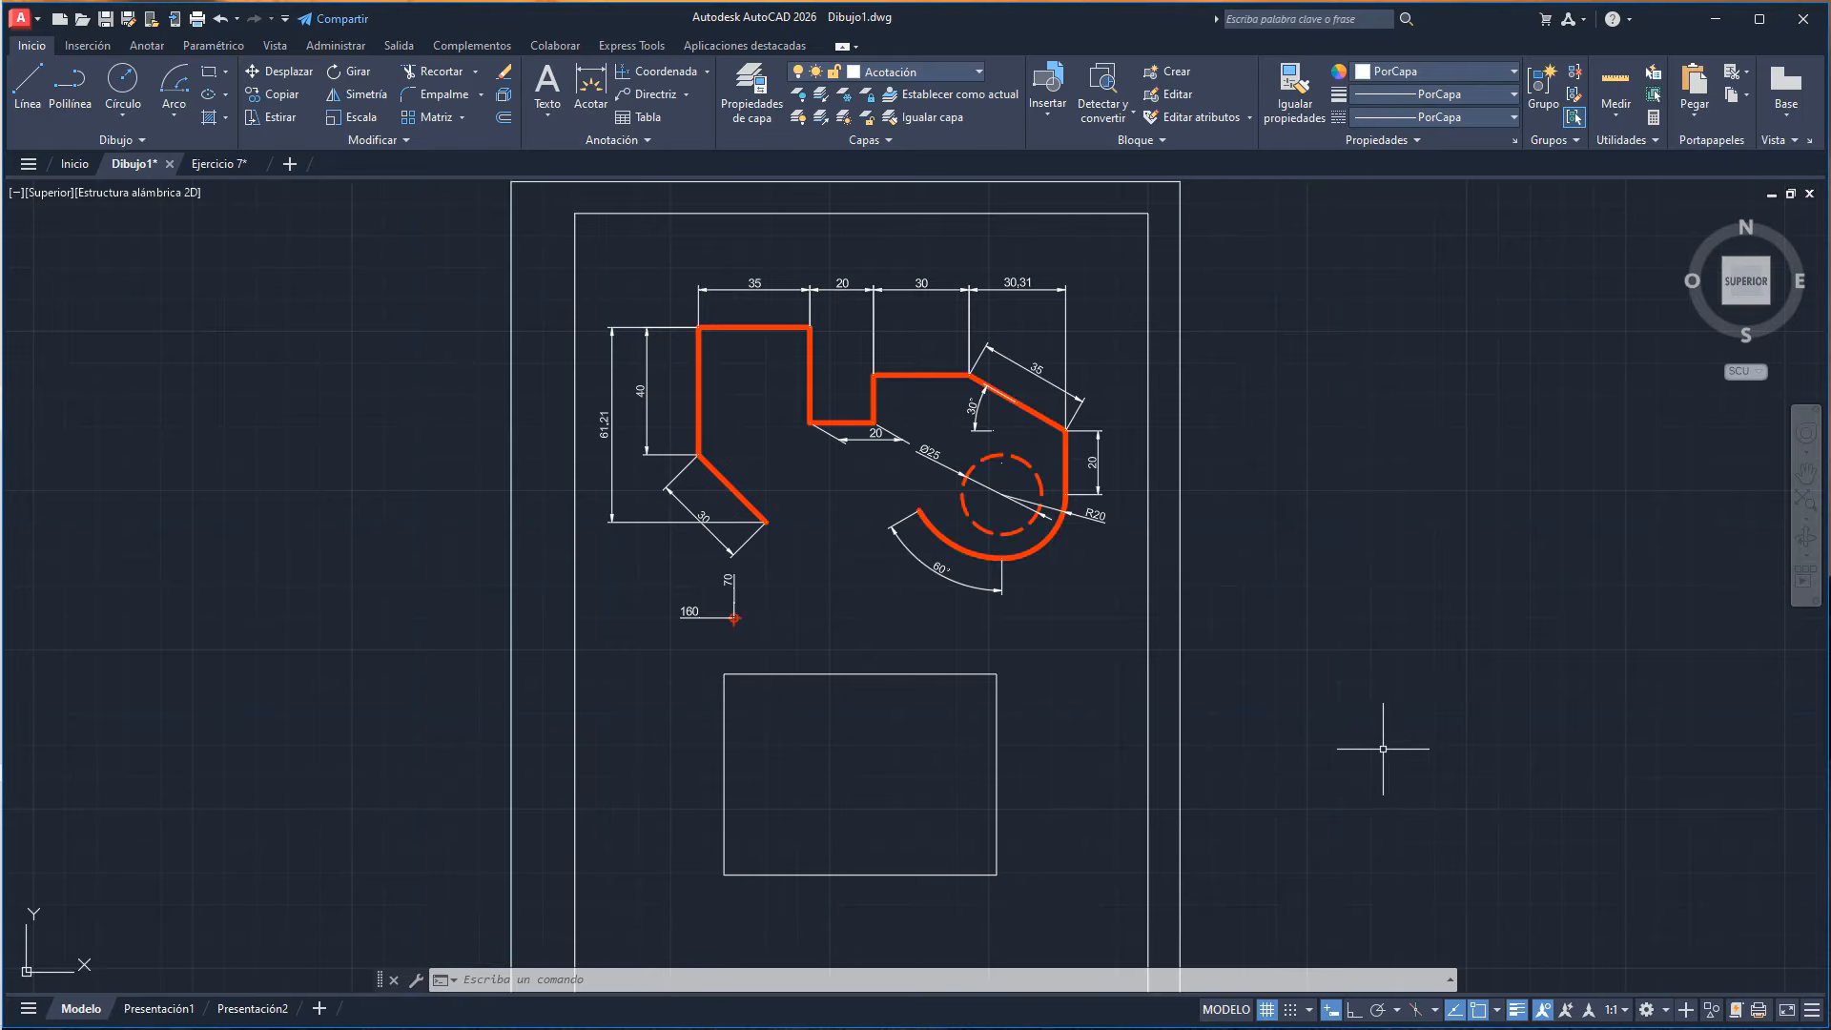
- Copy the dimensioned part with its point from the outline's lower-left vertex to the empty area right of the sheet
click(275, 93)
click(592, 271)
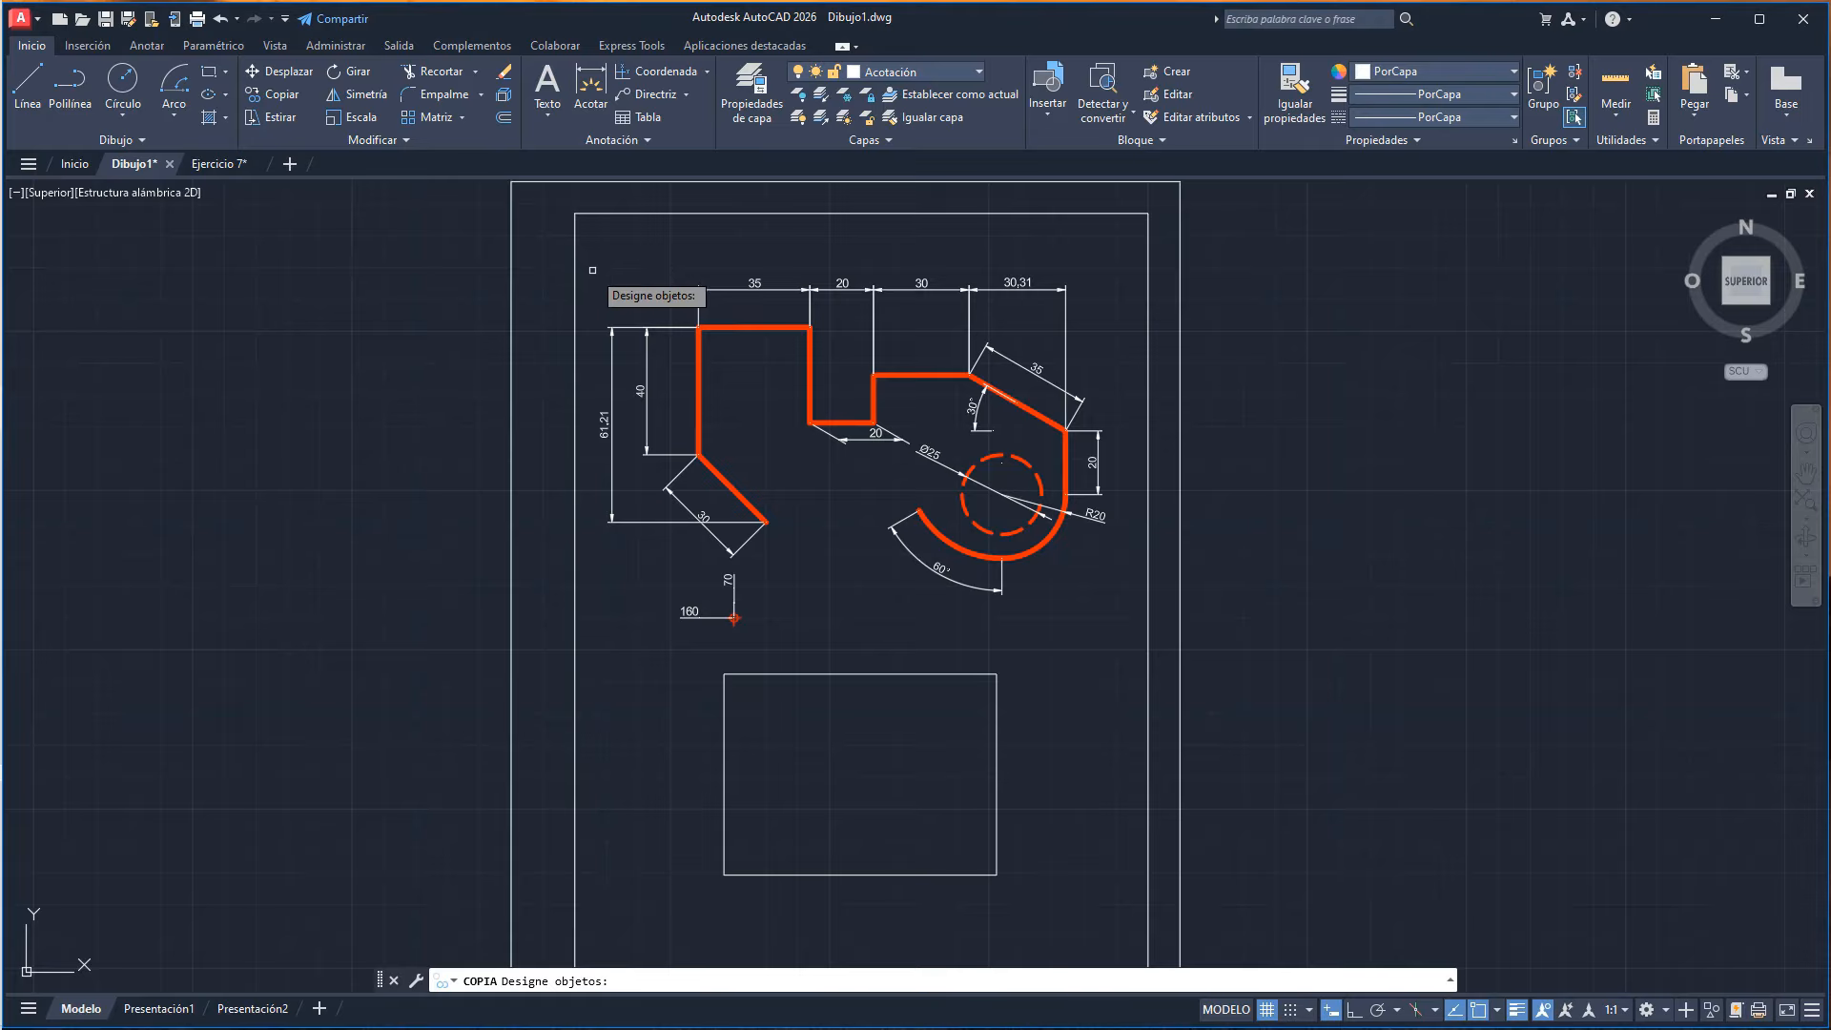
click(1137, 633)
key(Return)
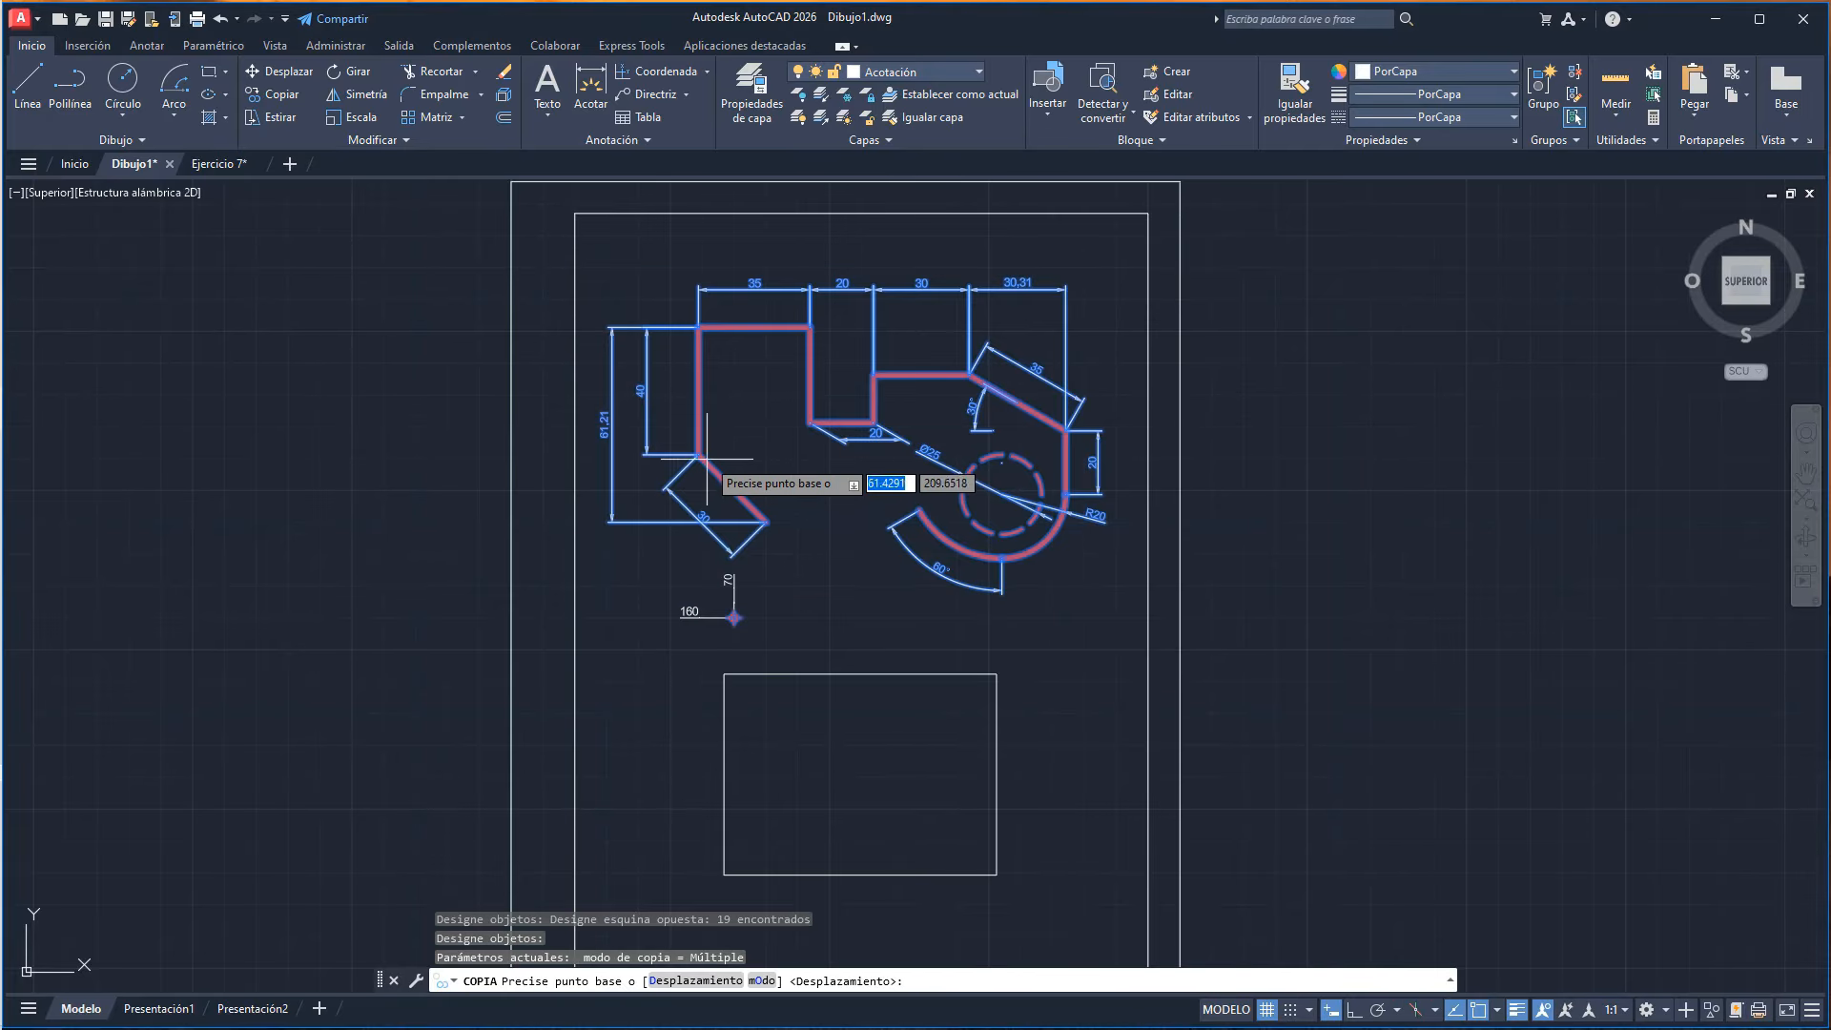
click(699, 455)
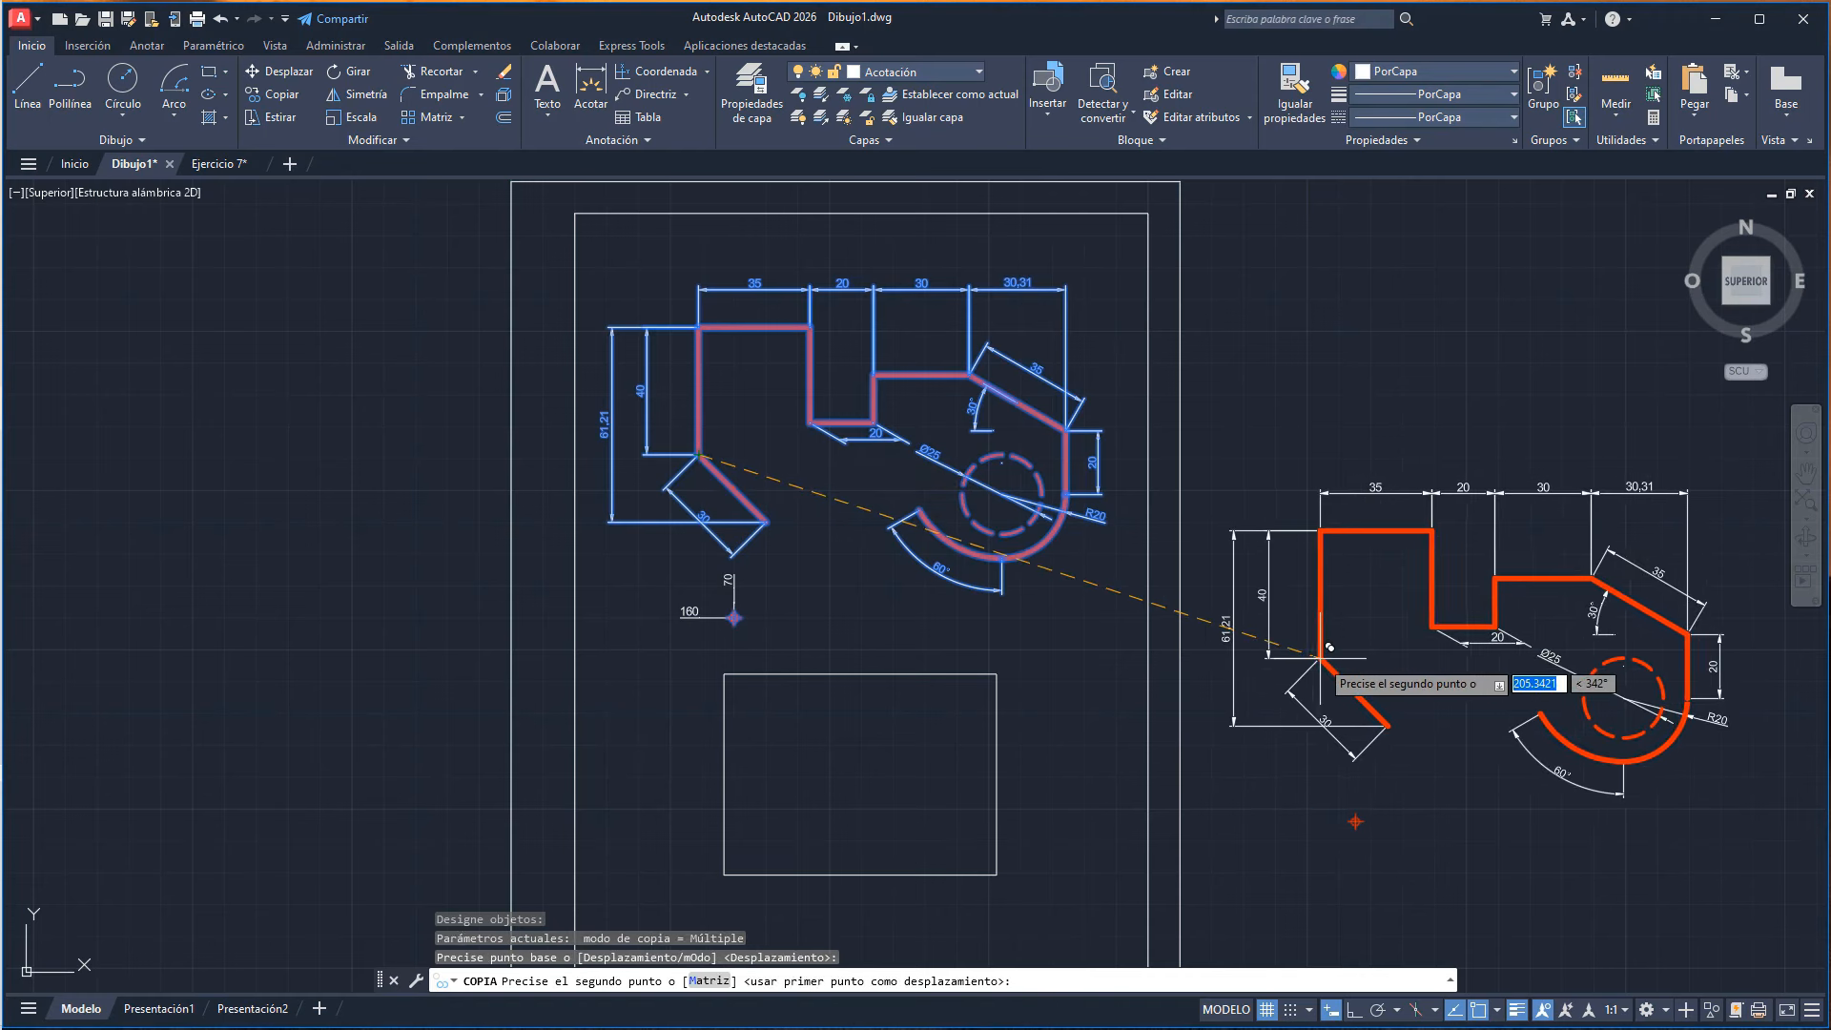
click(1319, 657)
key(Return)
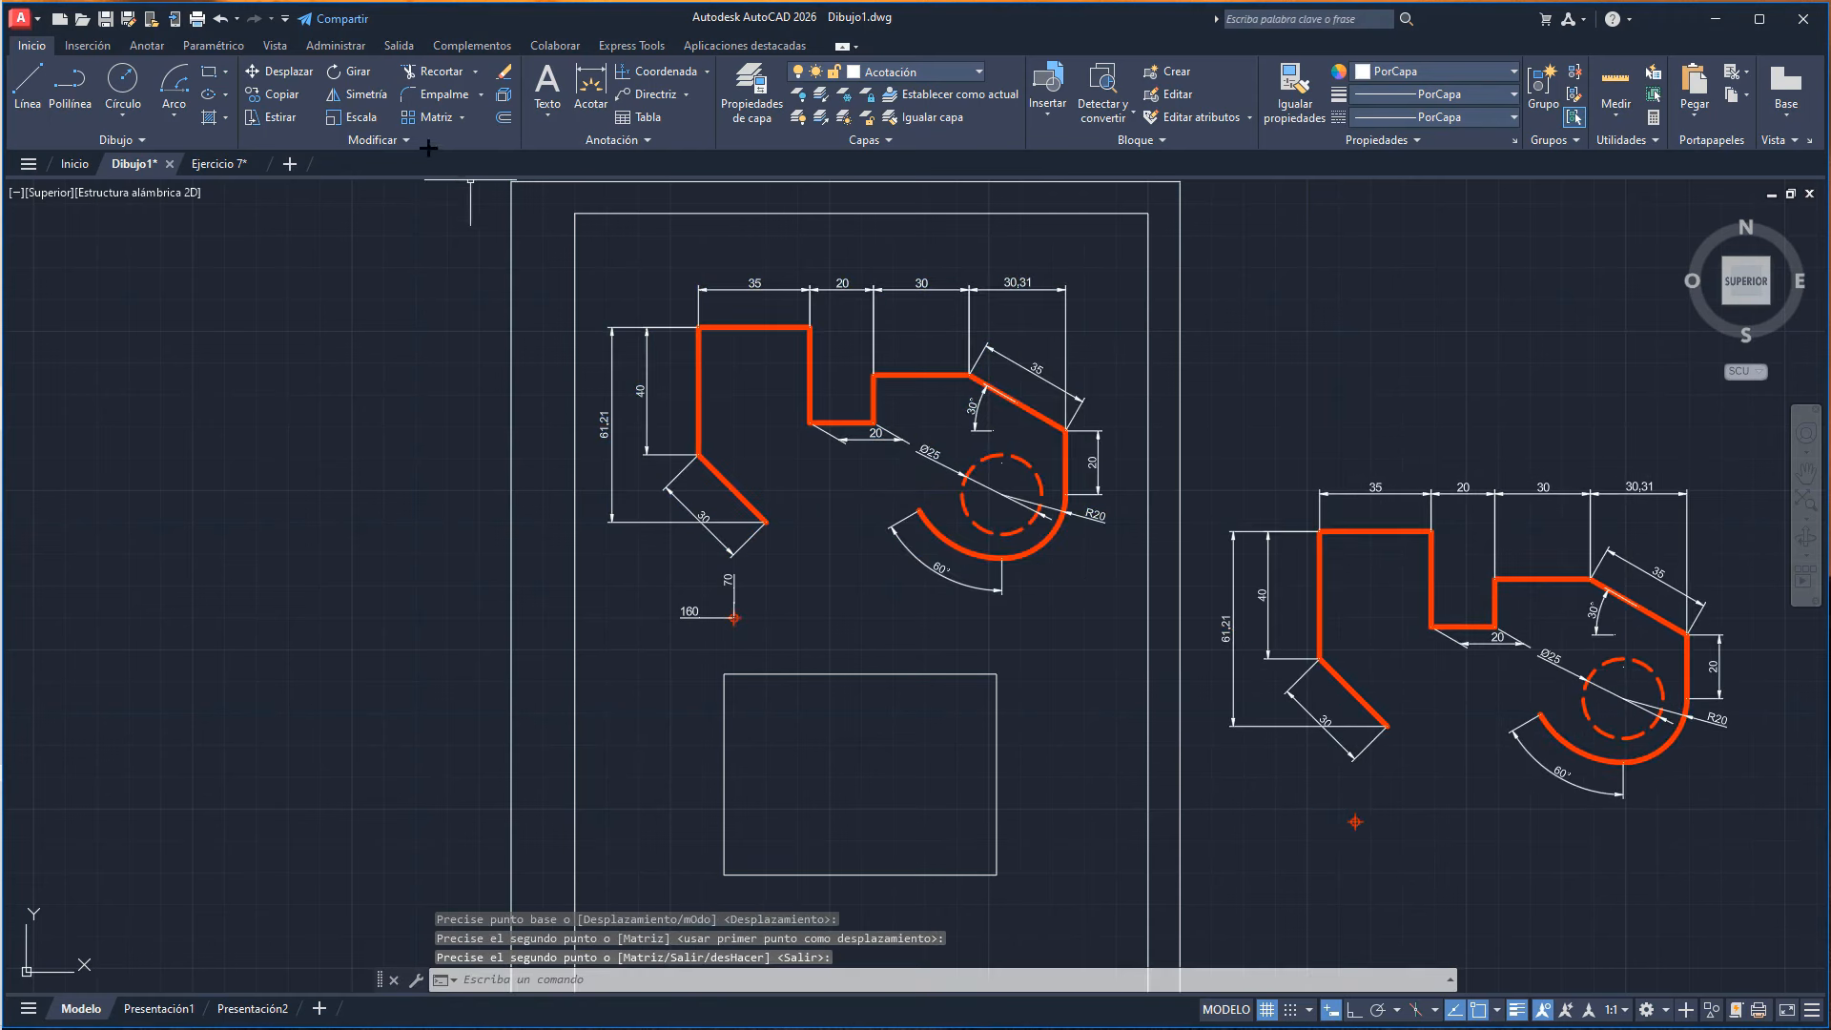
- Scale the copied part and its dimensions by a factor of 0.4 about the outline's lower-left vertex
click(372, 119)
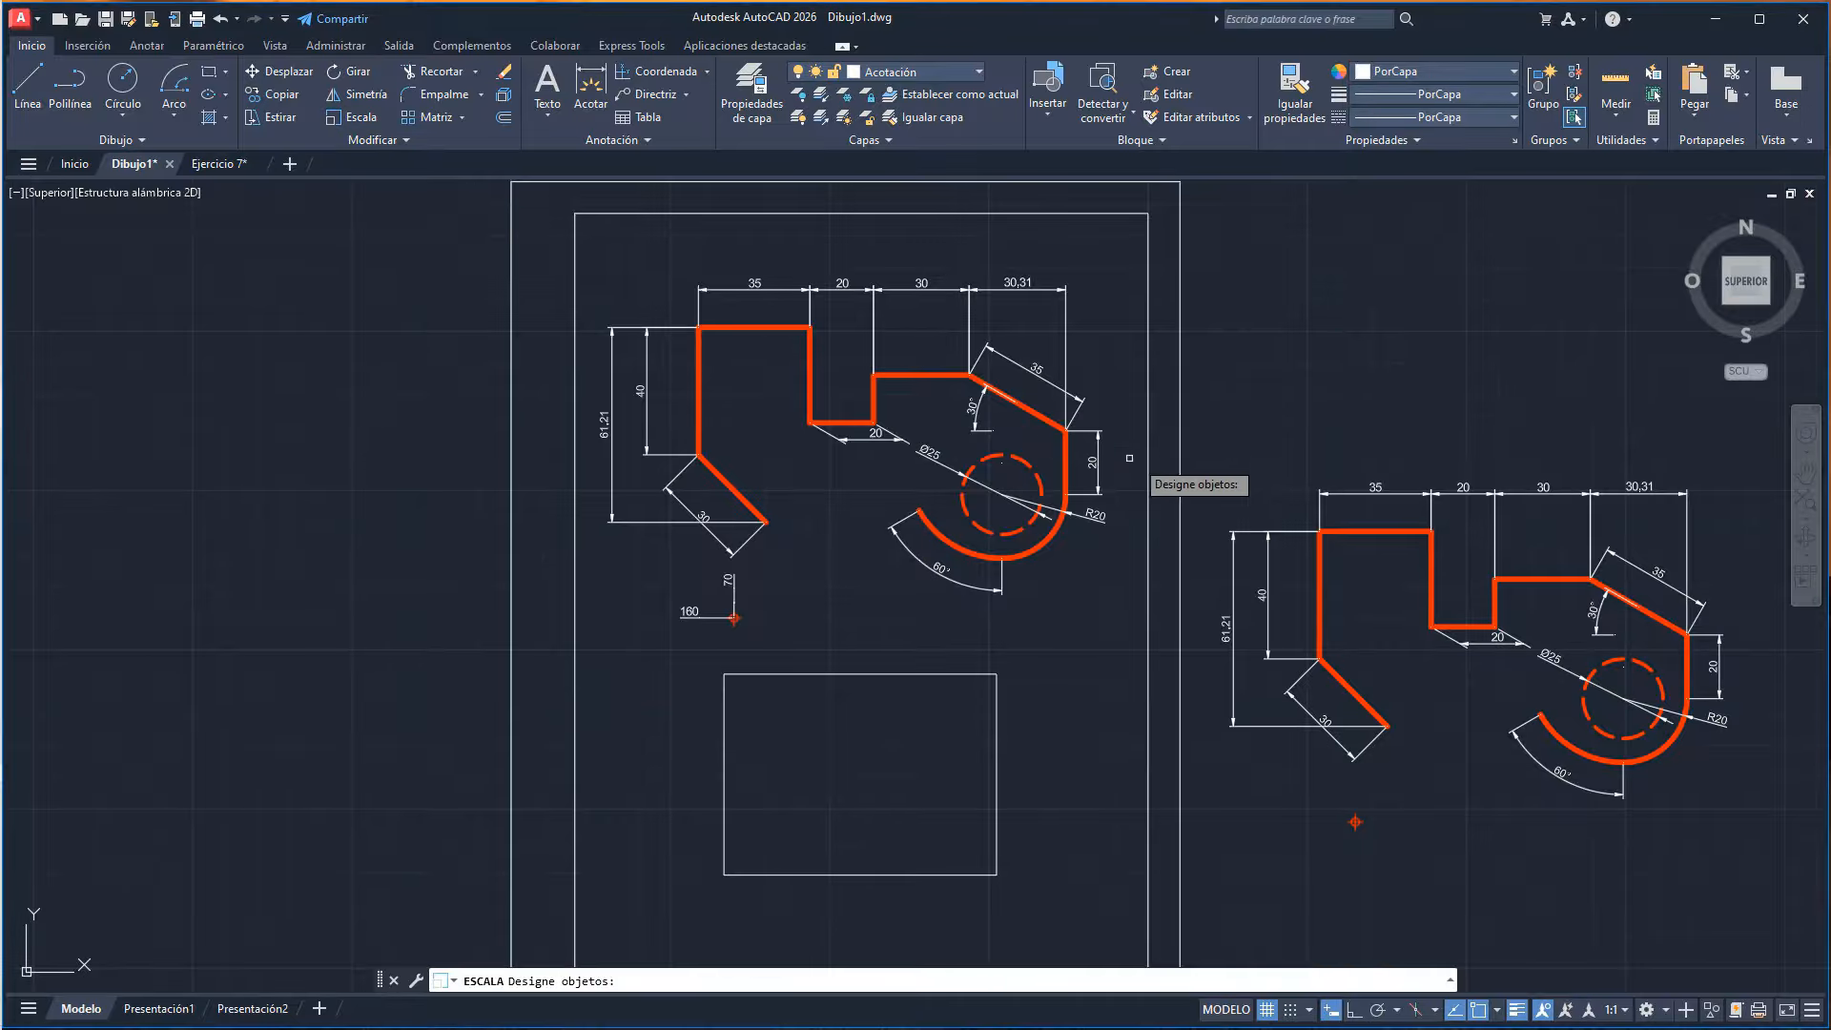
click(1196, 456)
click(1695, 819)
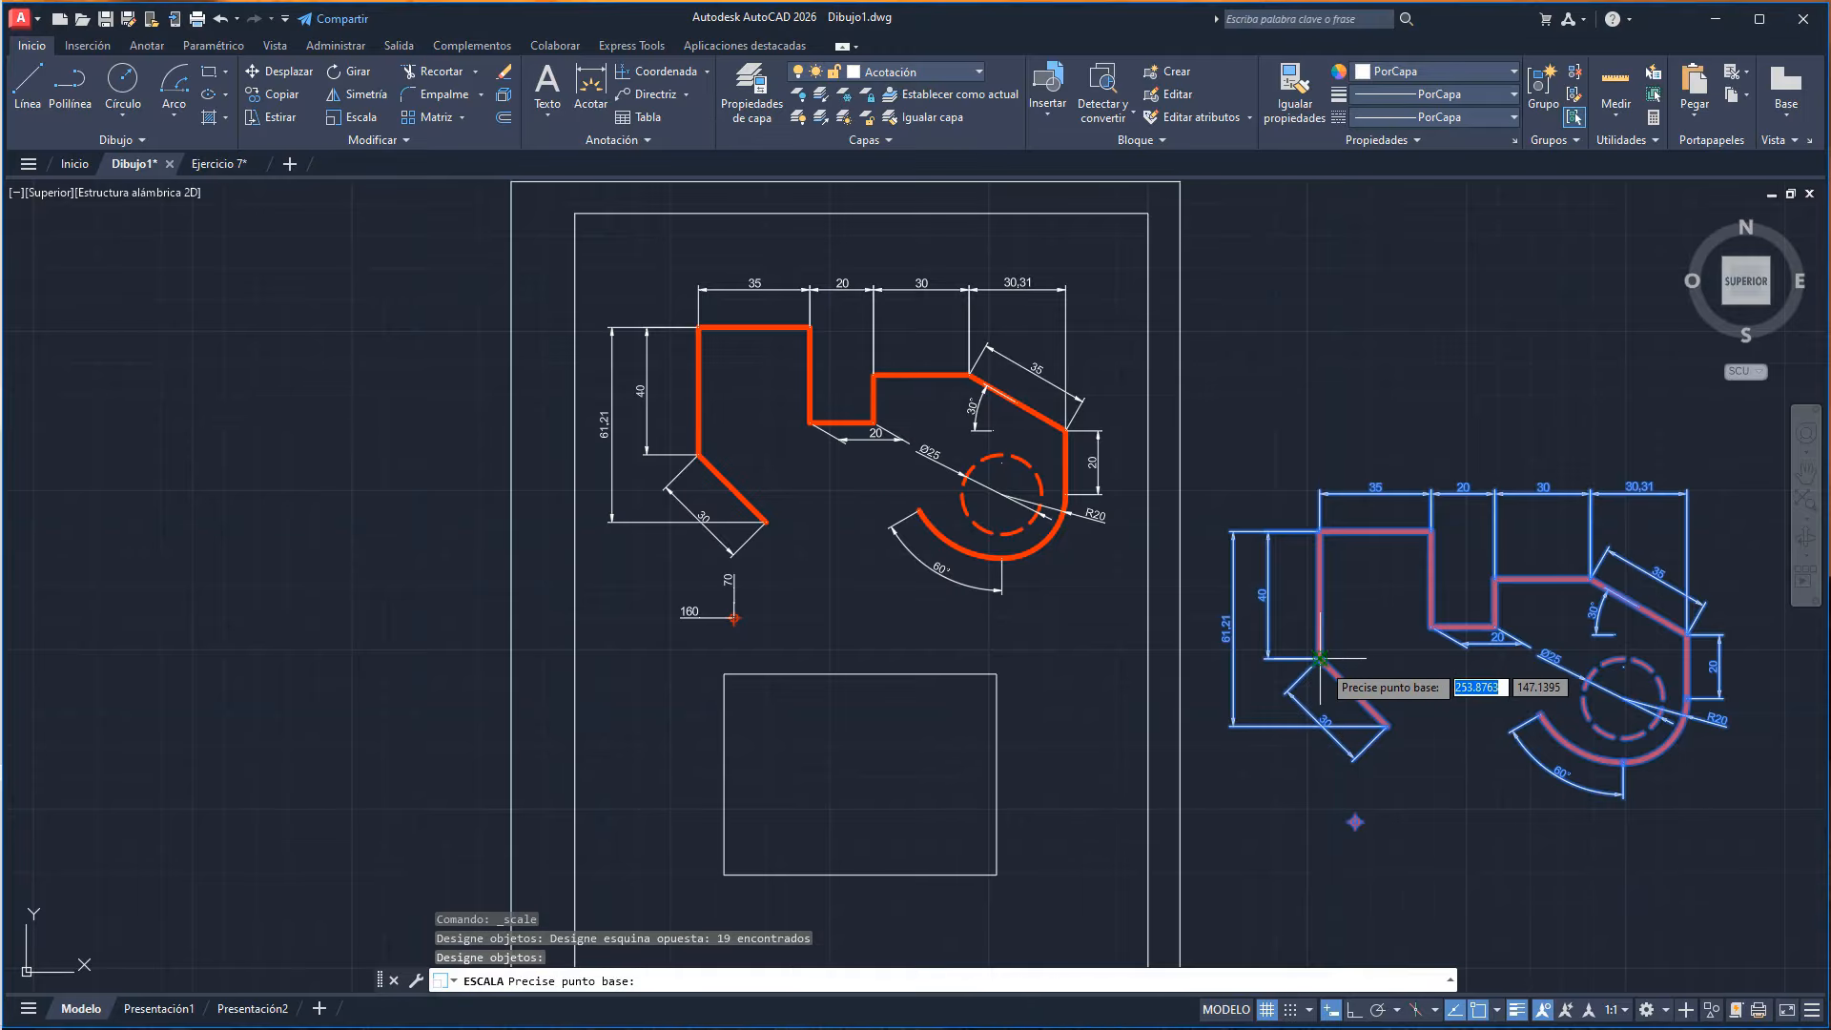
click(1329, 702)
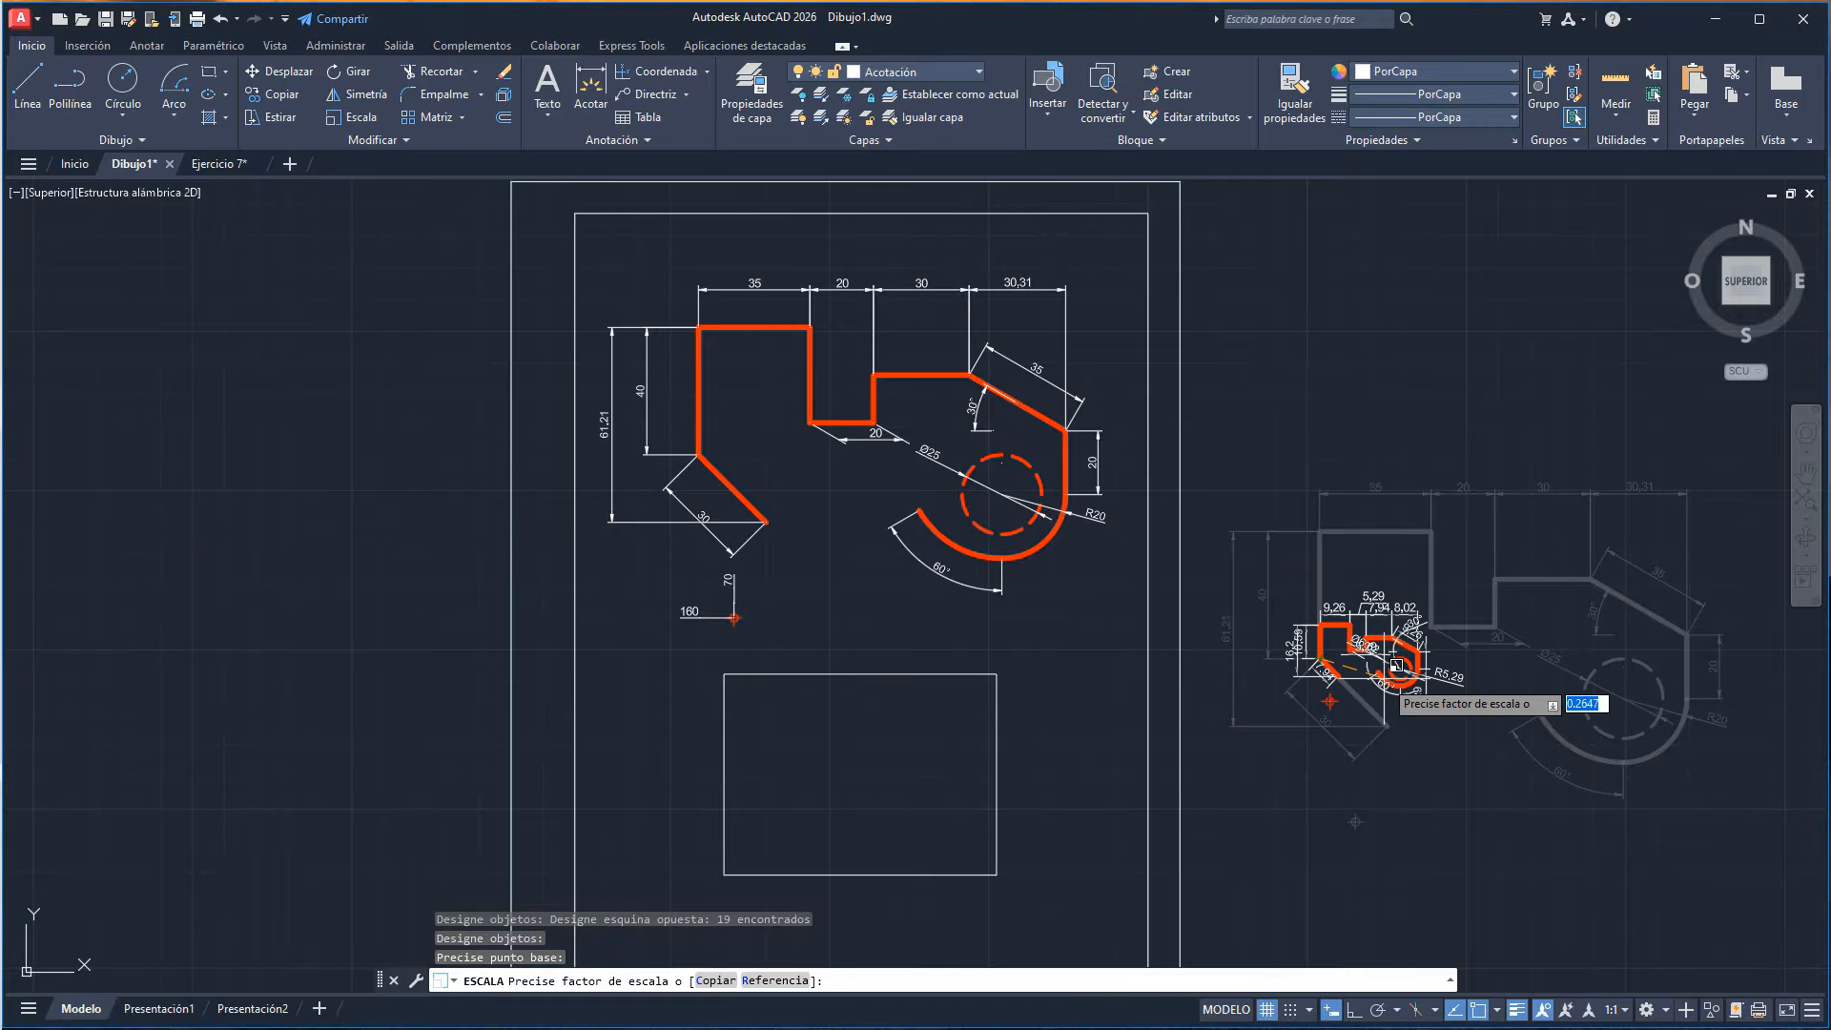
text(0.4)
key(Return)
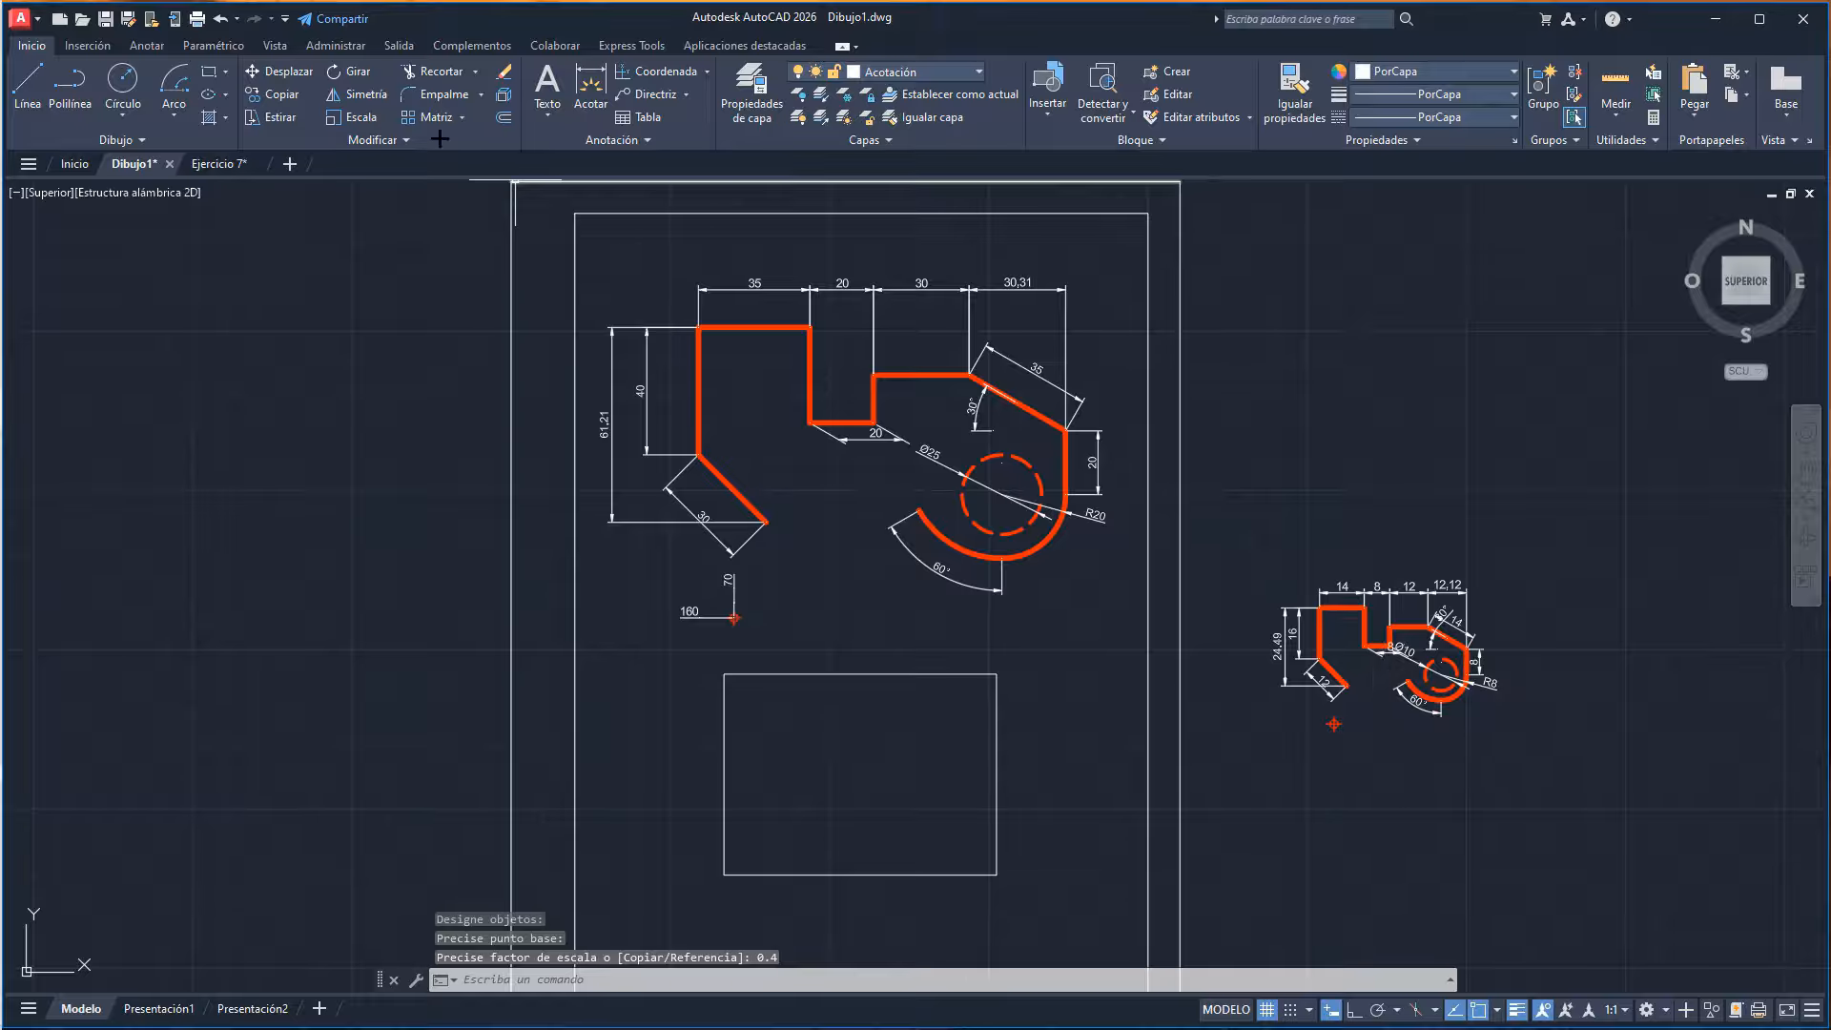
- Move the scaled-down copy with its dimensions and point into the rectangle below the original part
click(279, 78)
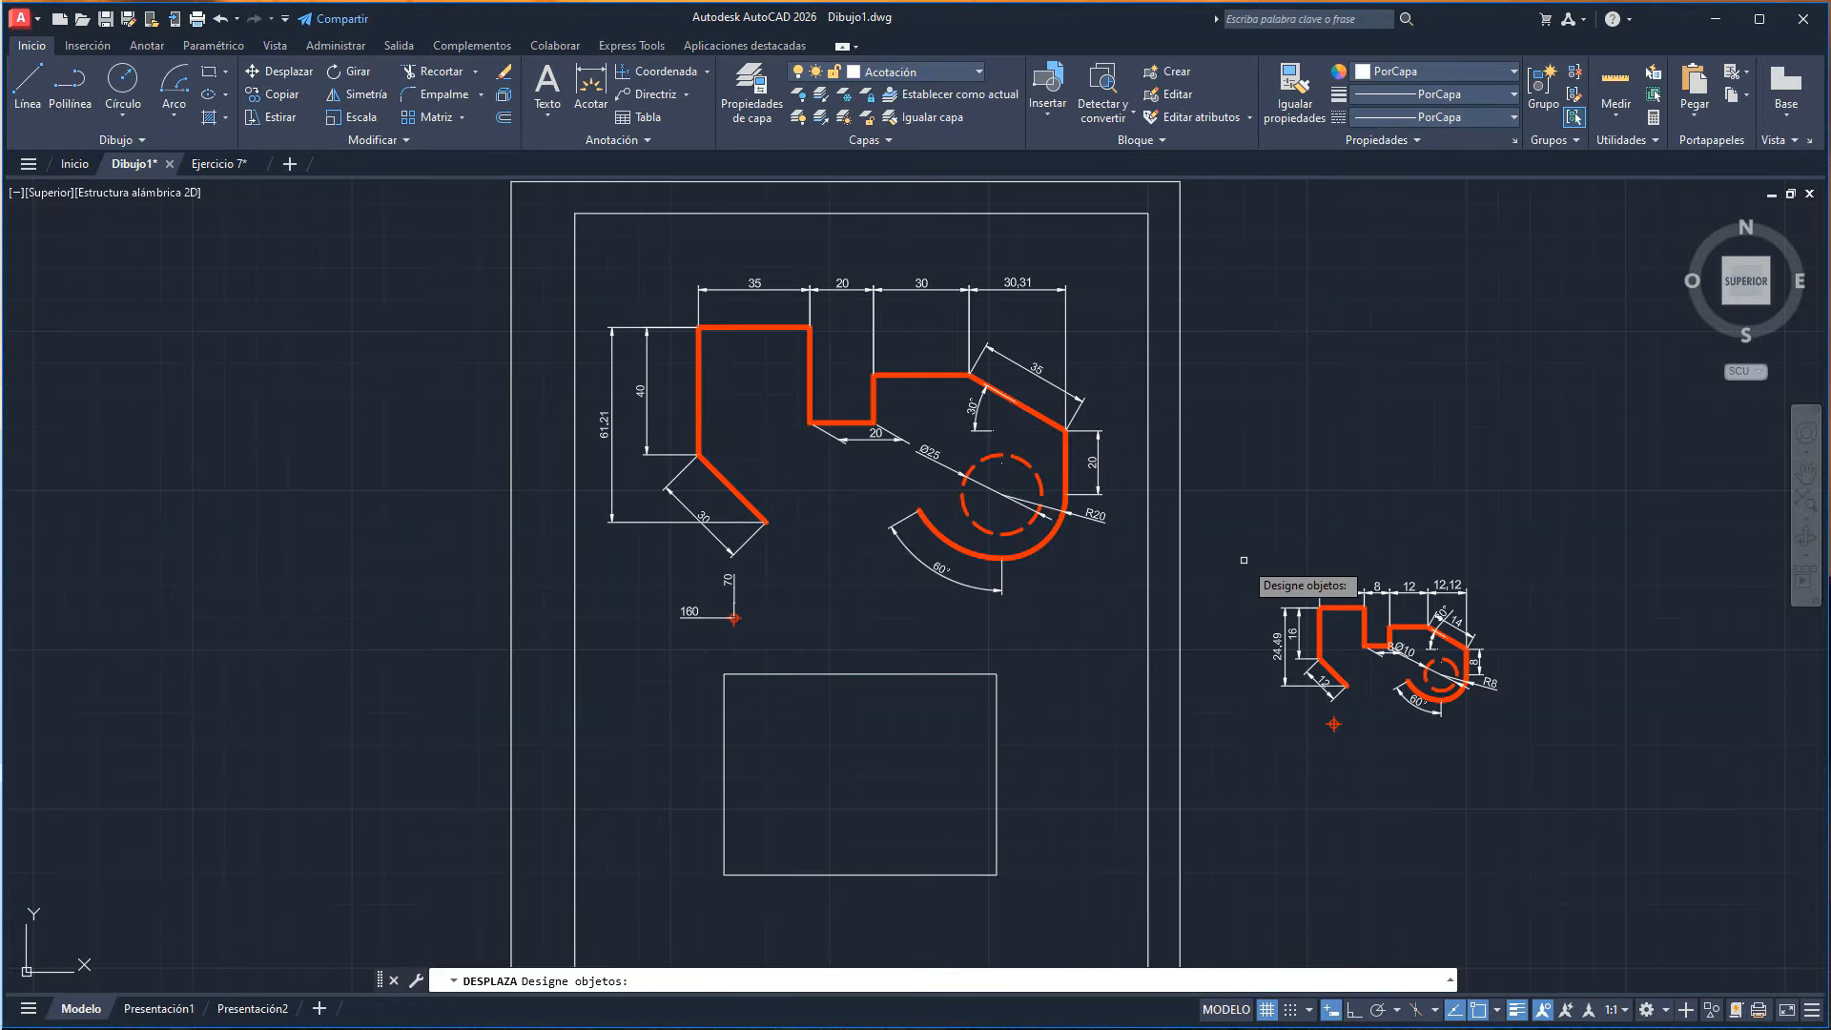
click(1243, 560)
click(1537, 739)
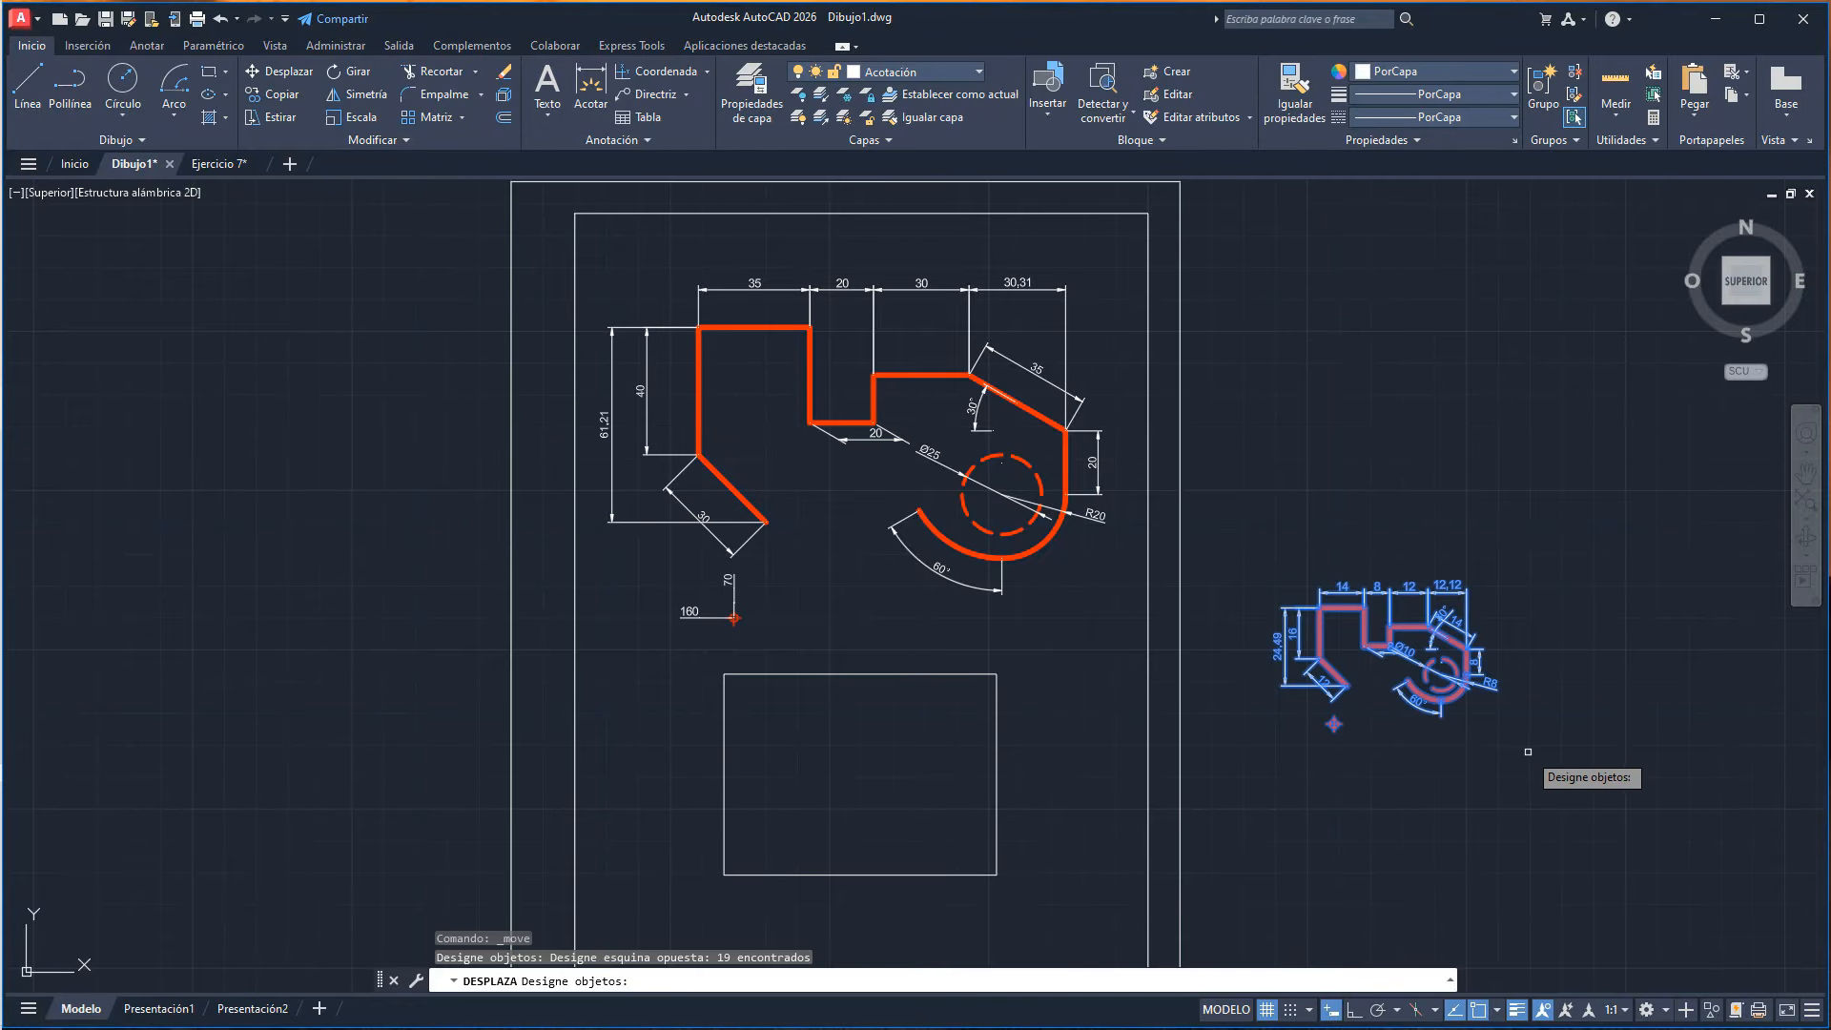
key(Return)
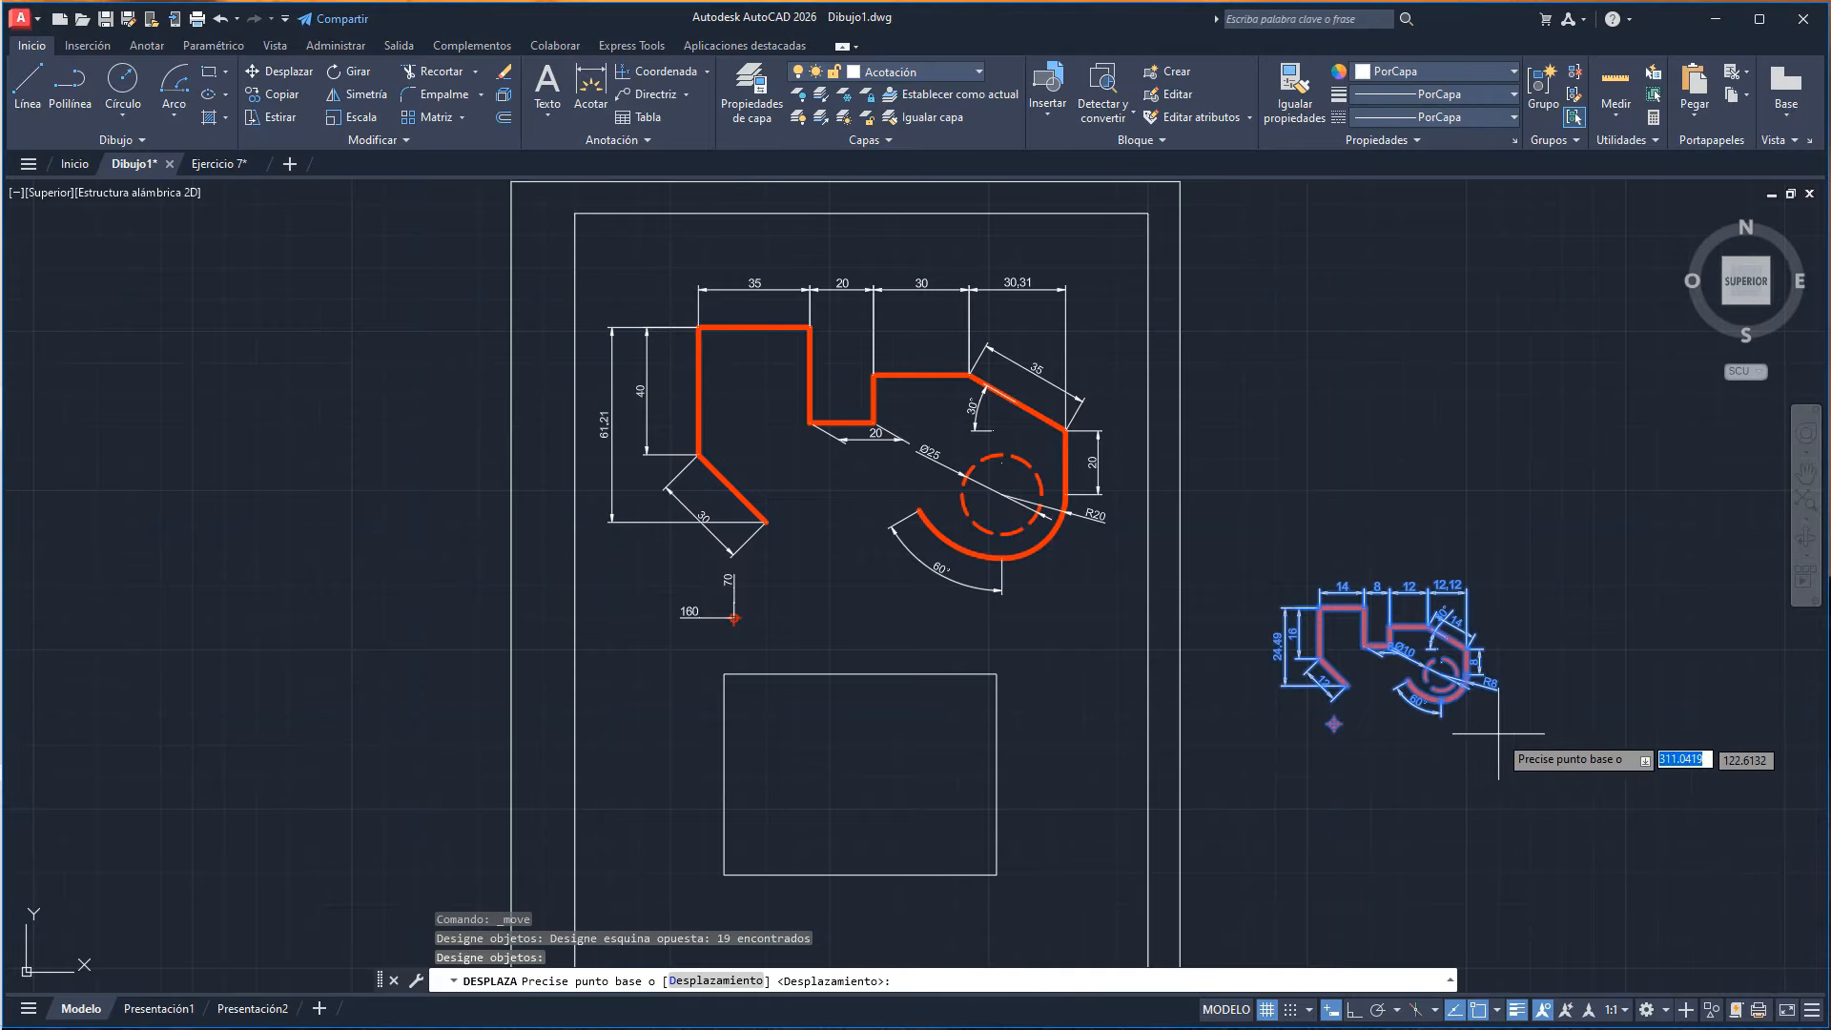
click(1366, 646)
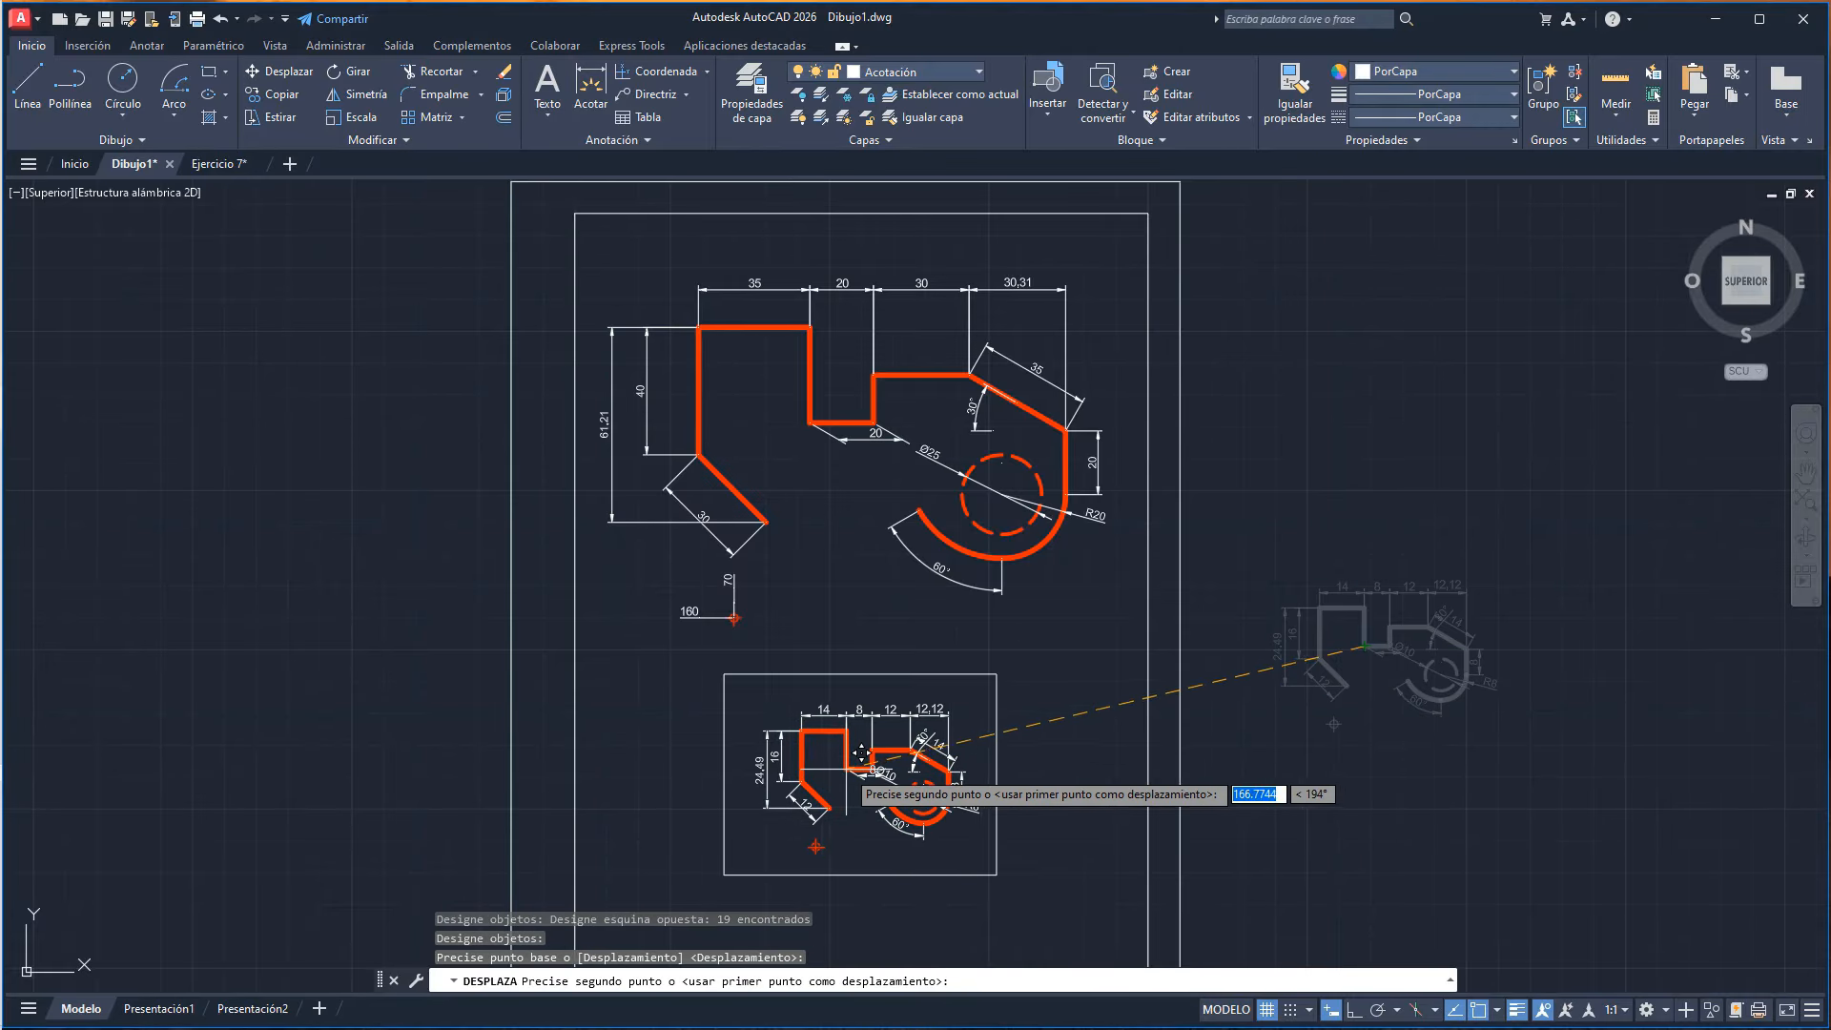
click(846, 767)
key(Return)
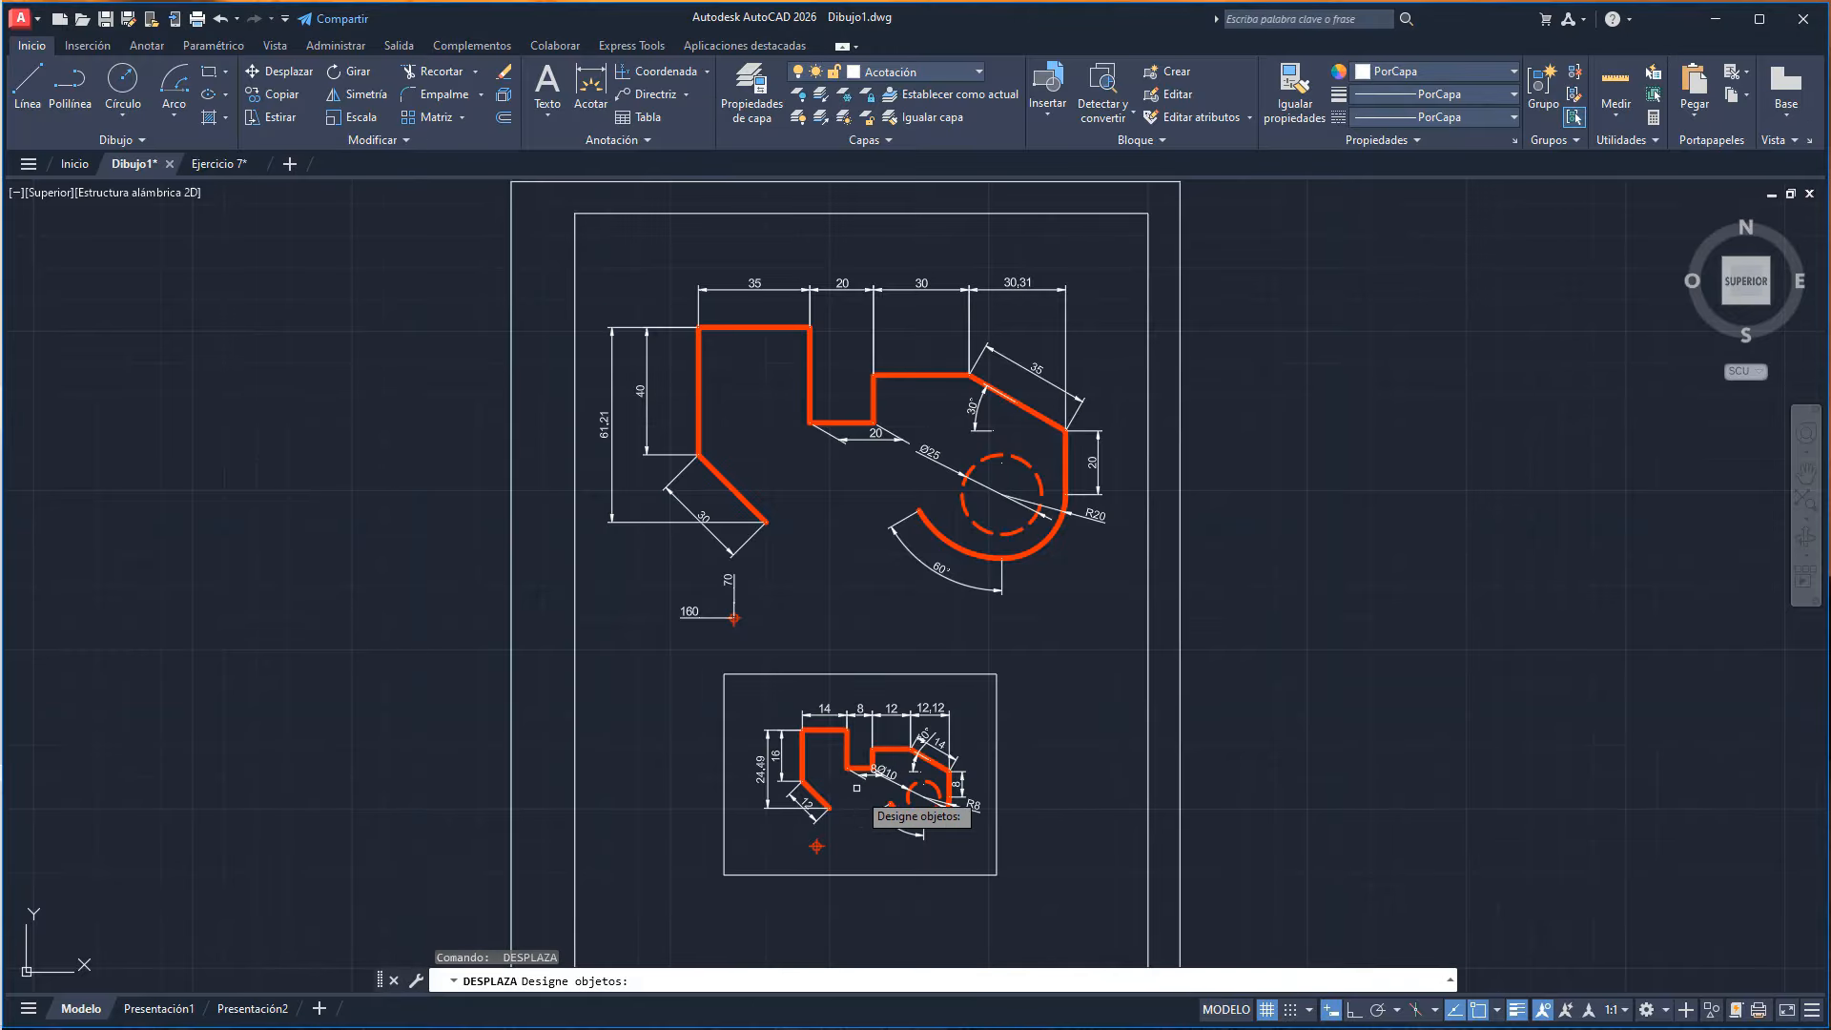
key(Return)
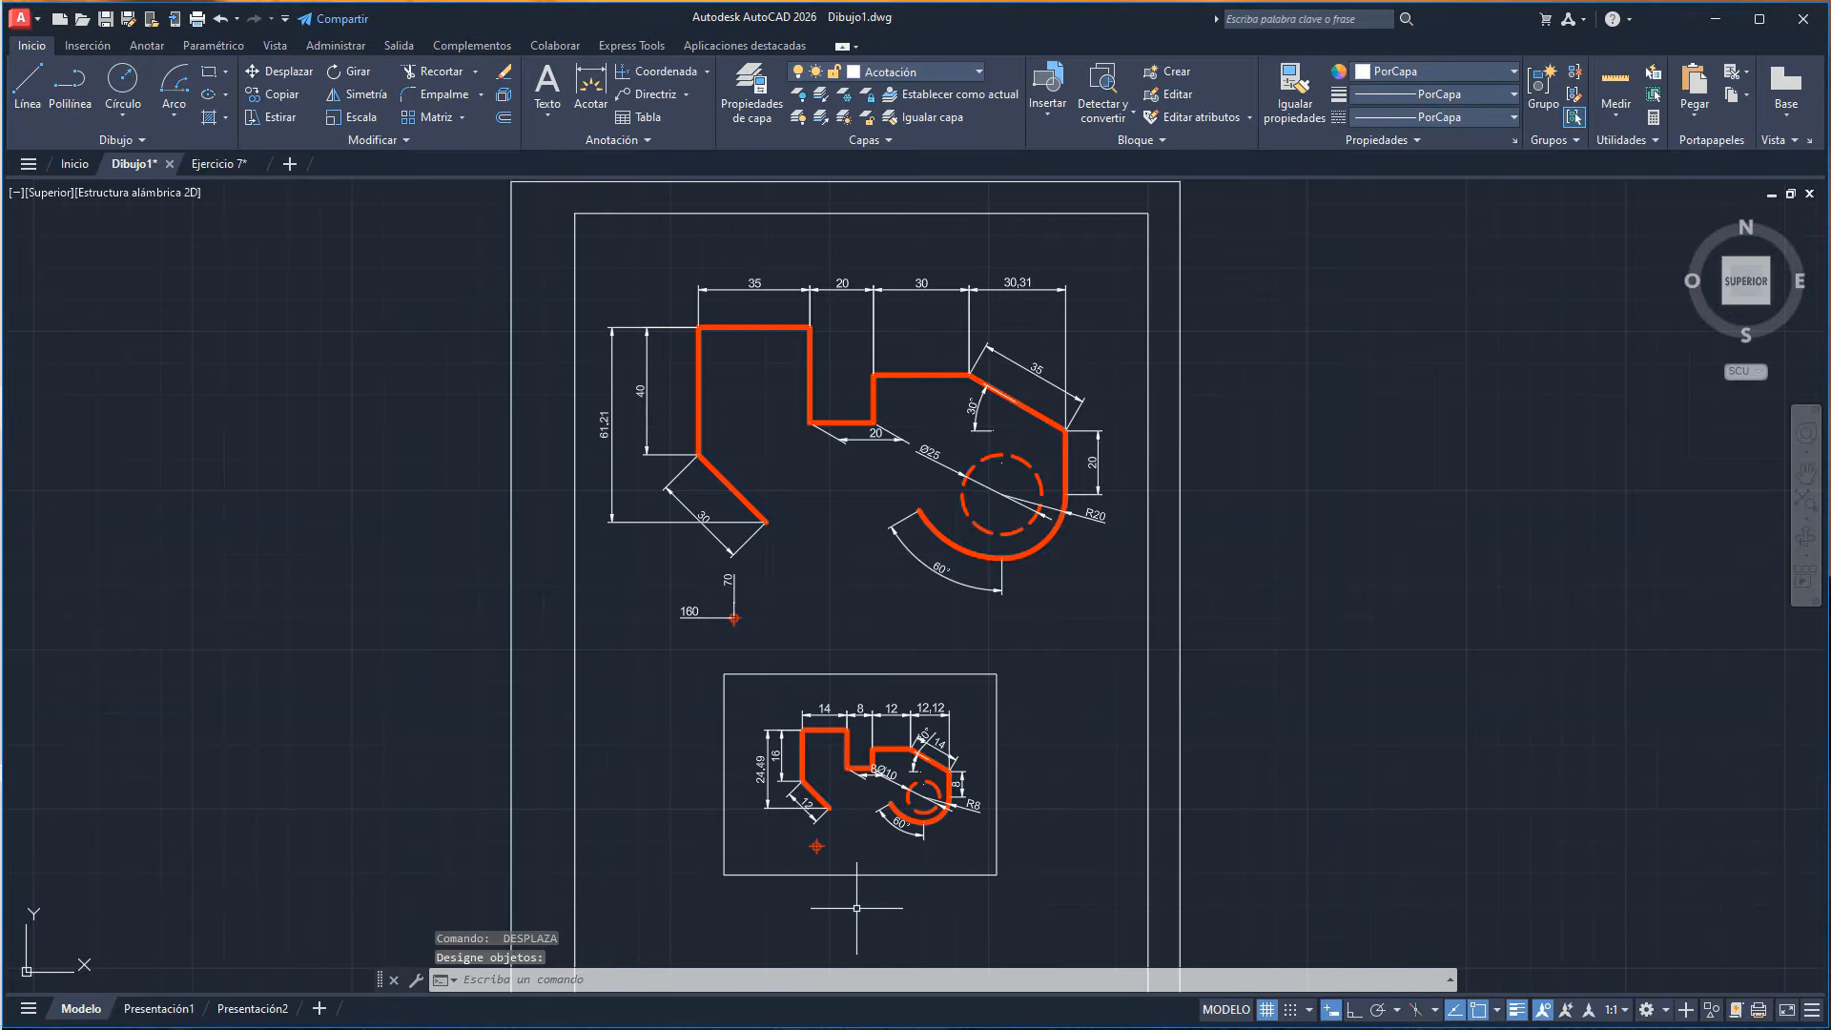
- Create a new dimension style named escala 0.4 based on ISO-25
scroll(857, 908, up, 4)
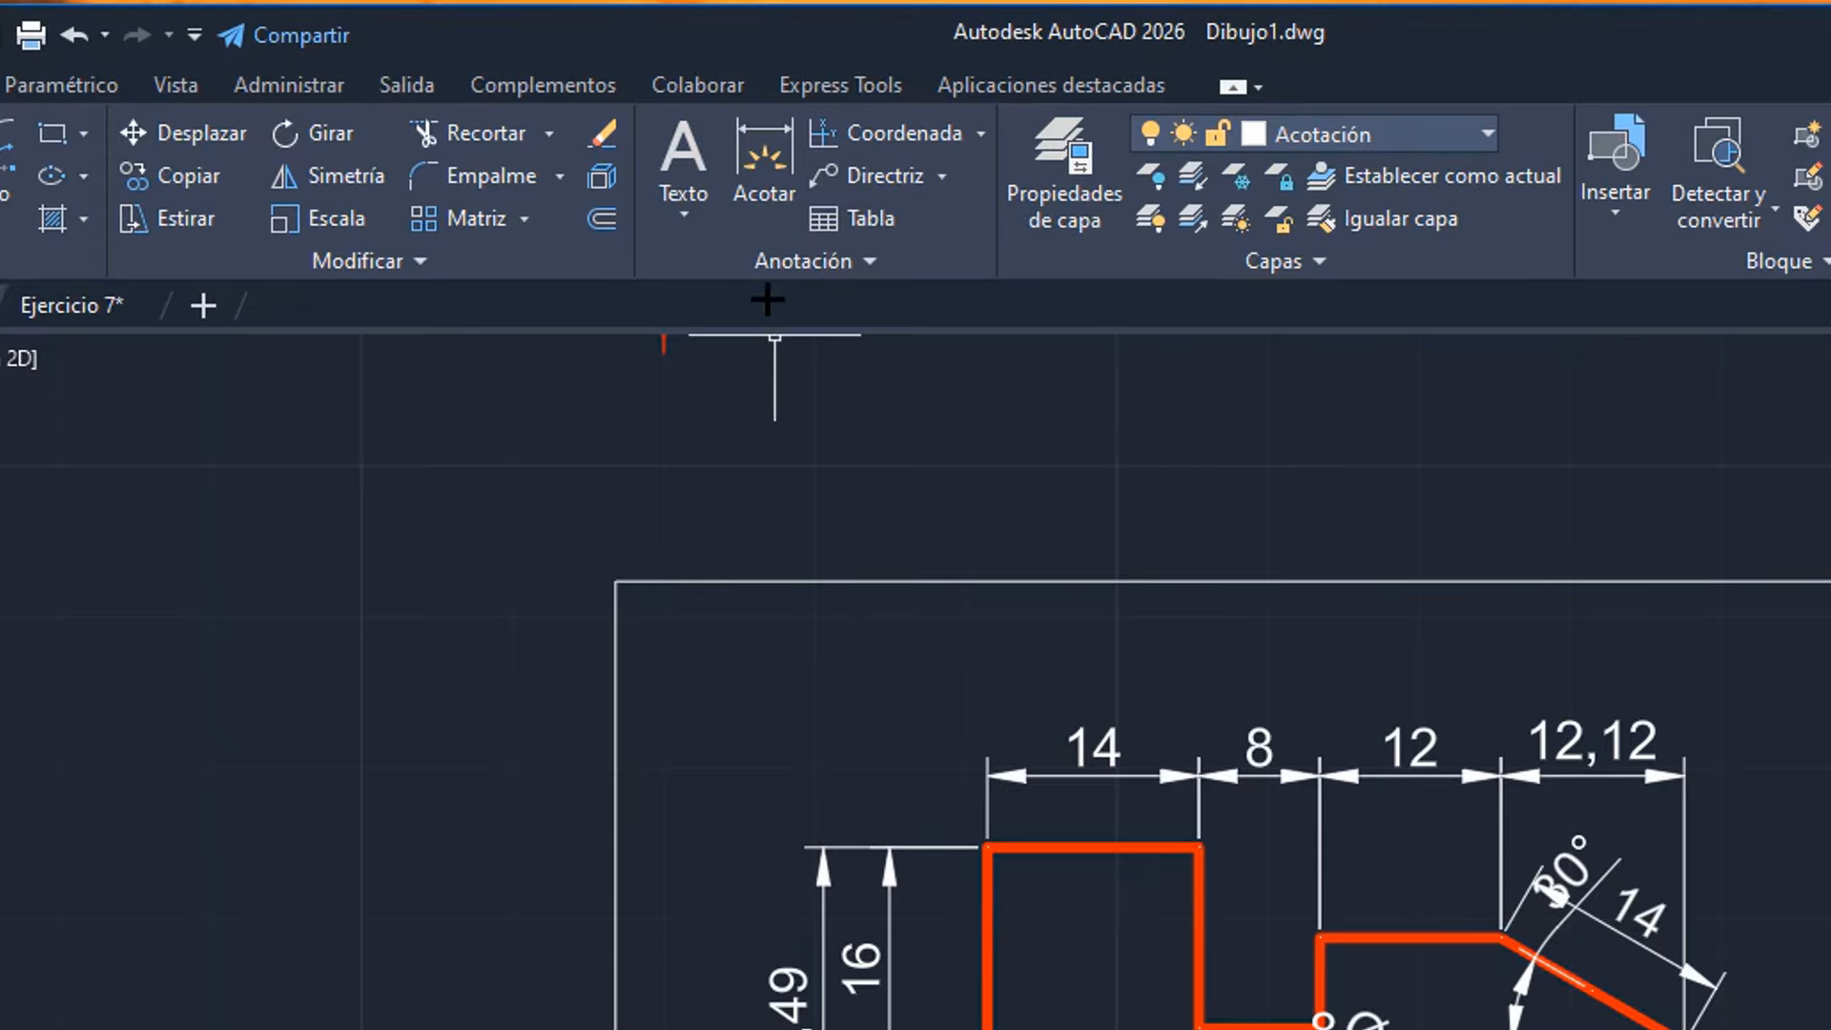
click(760, 262)
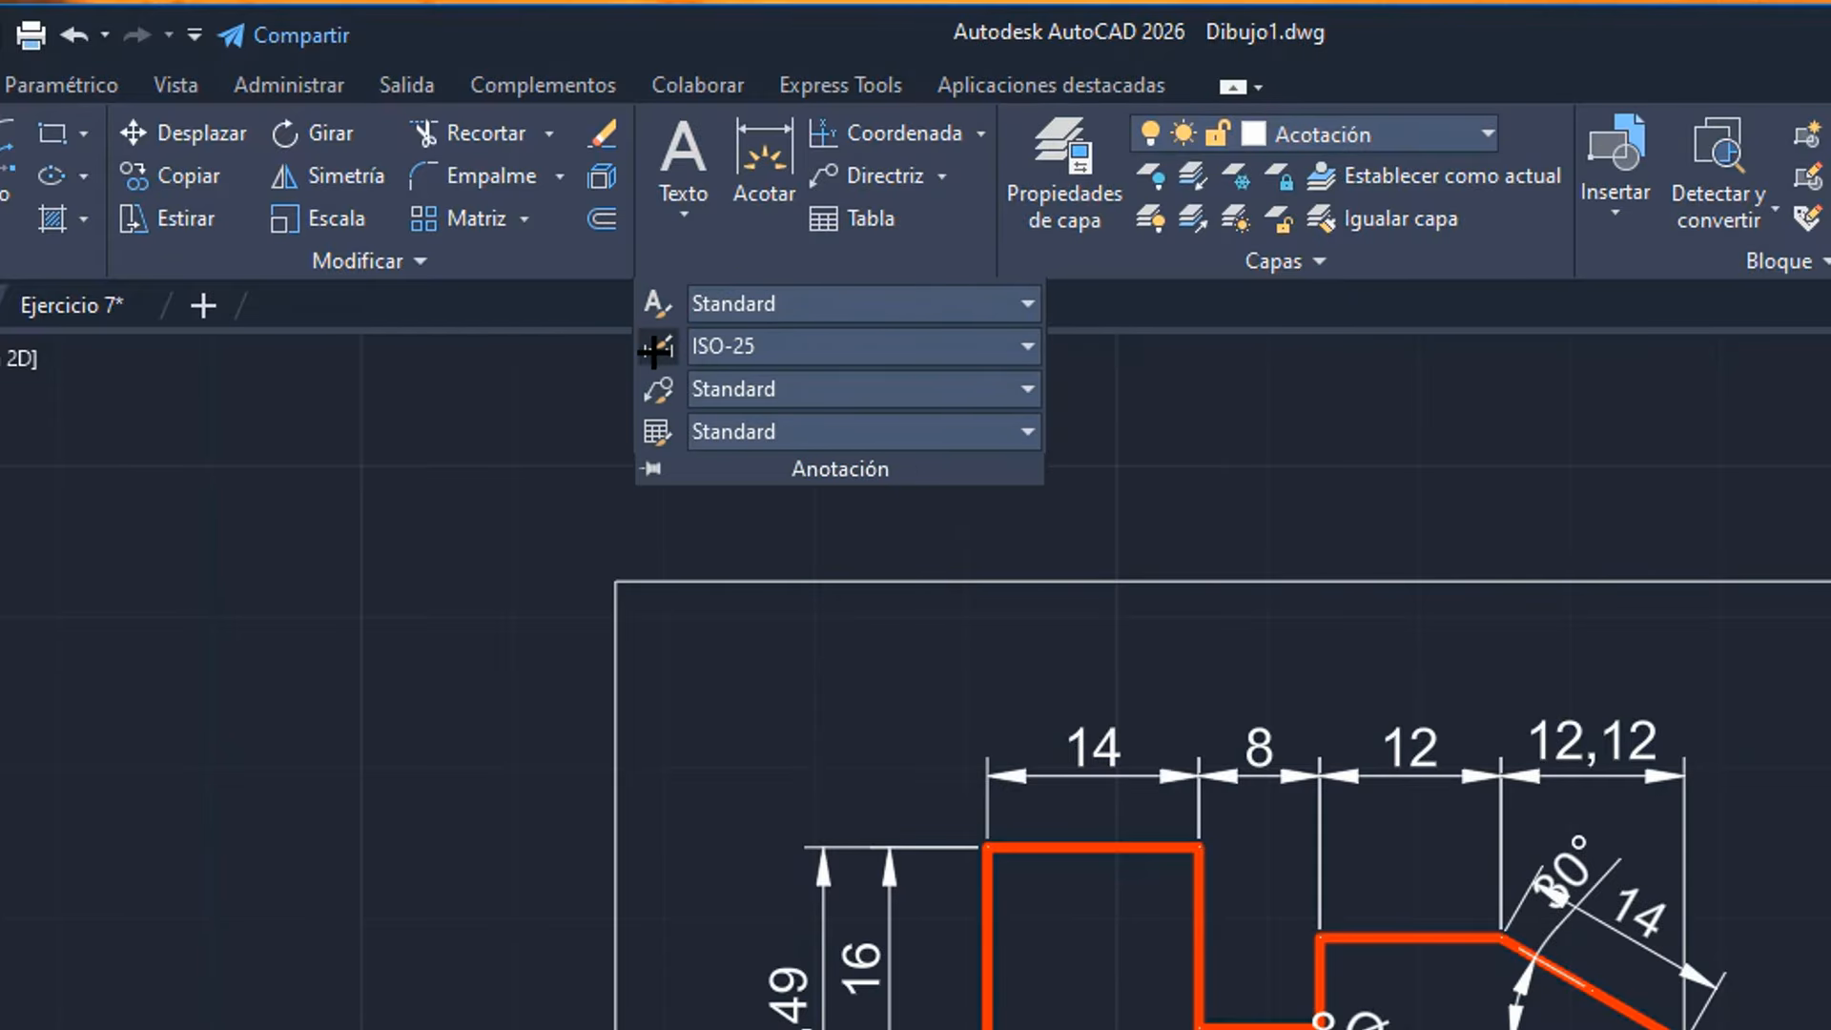
click(655, 351)
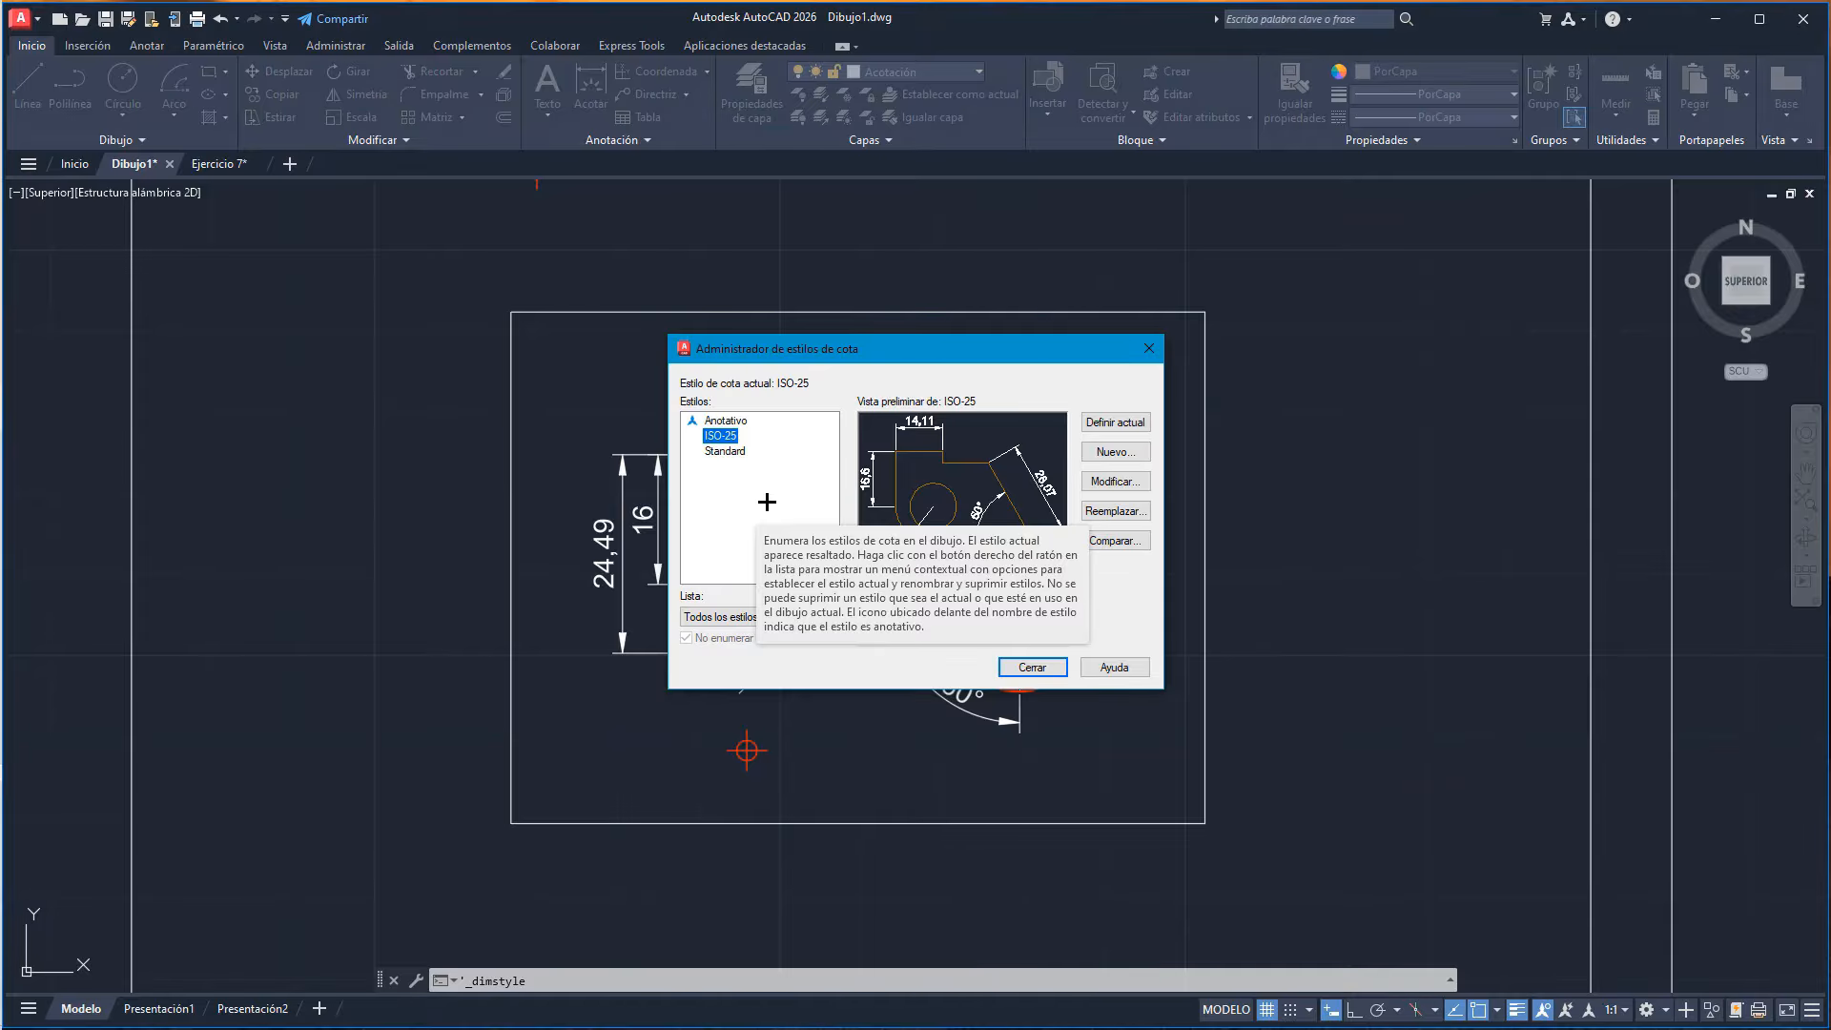
click(1096, 454)
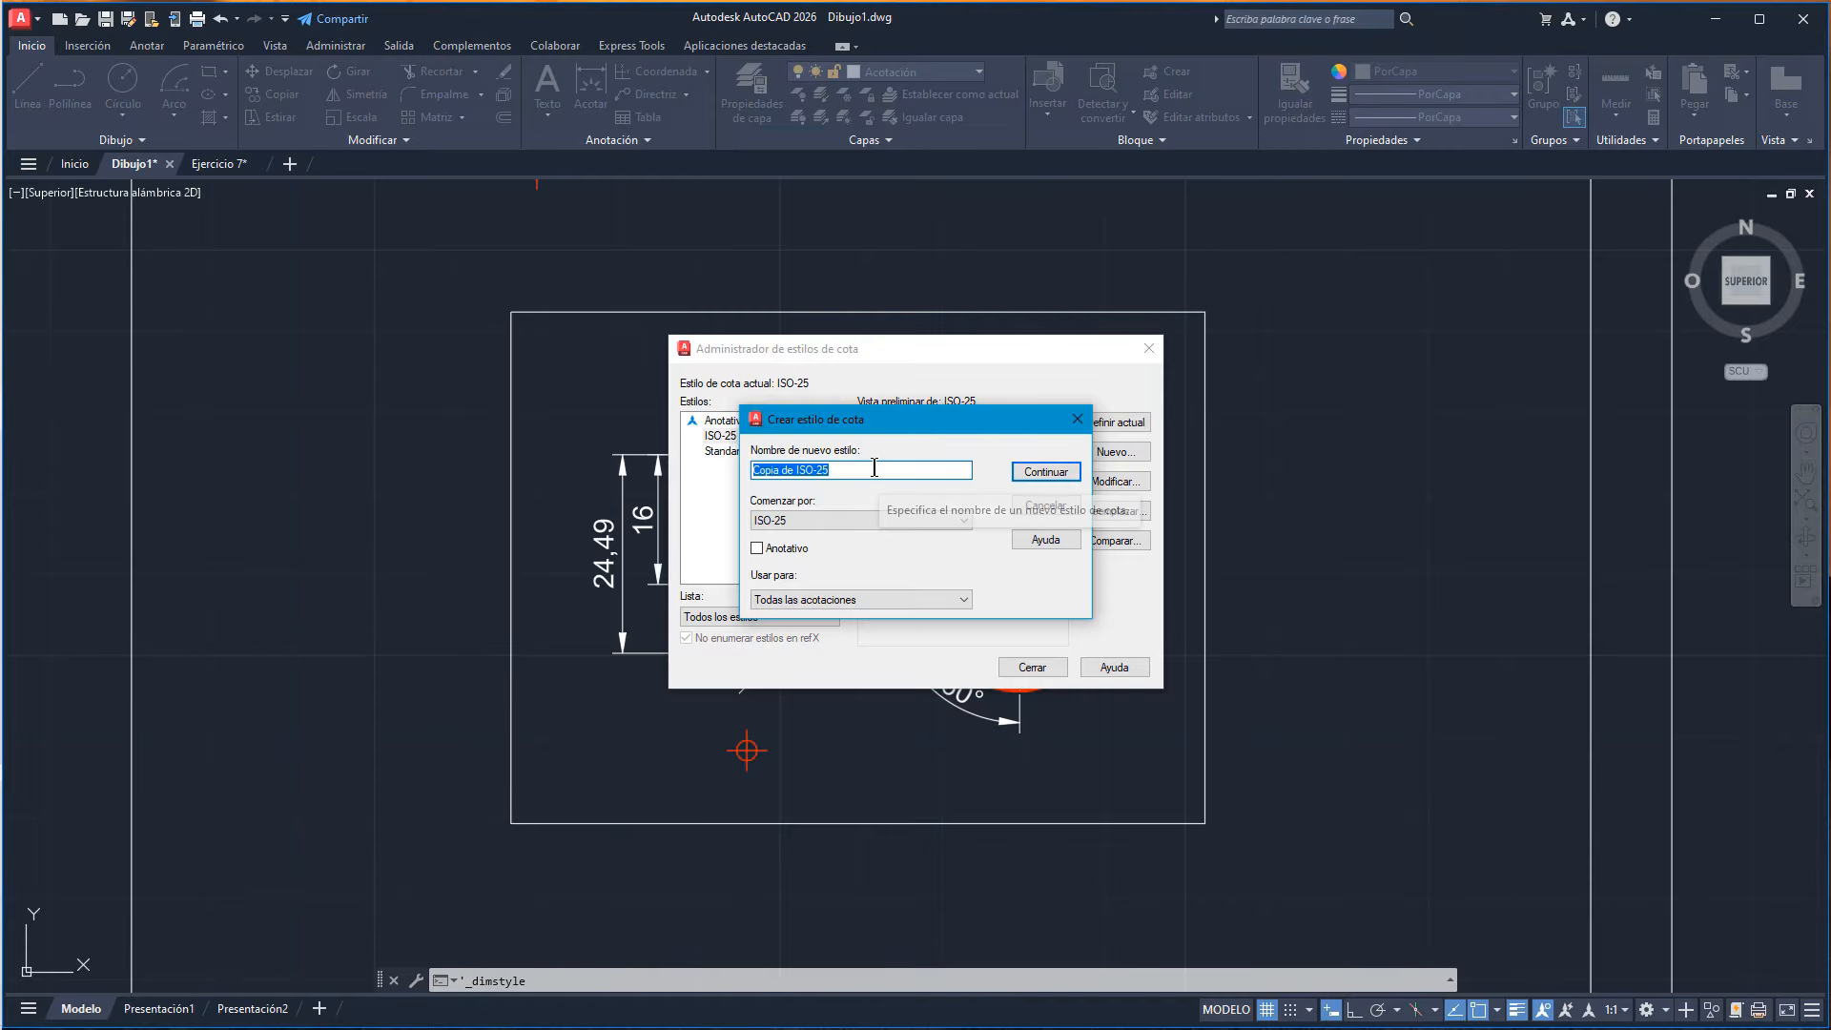
text(escala)
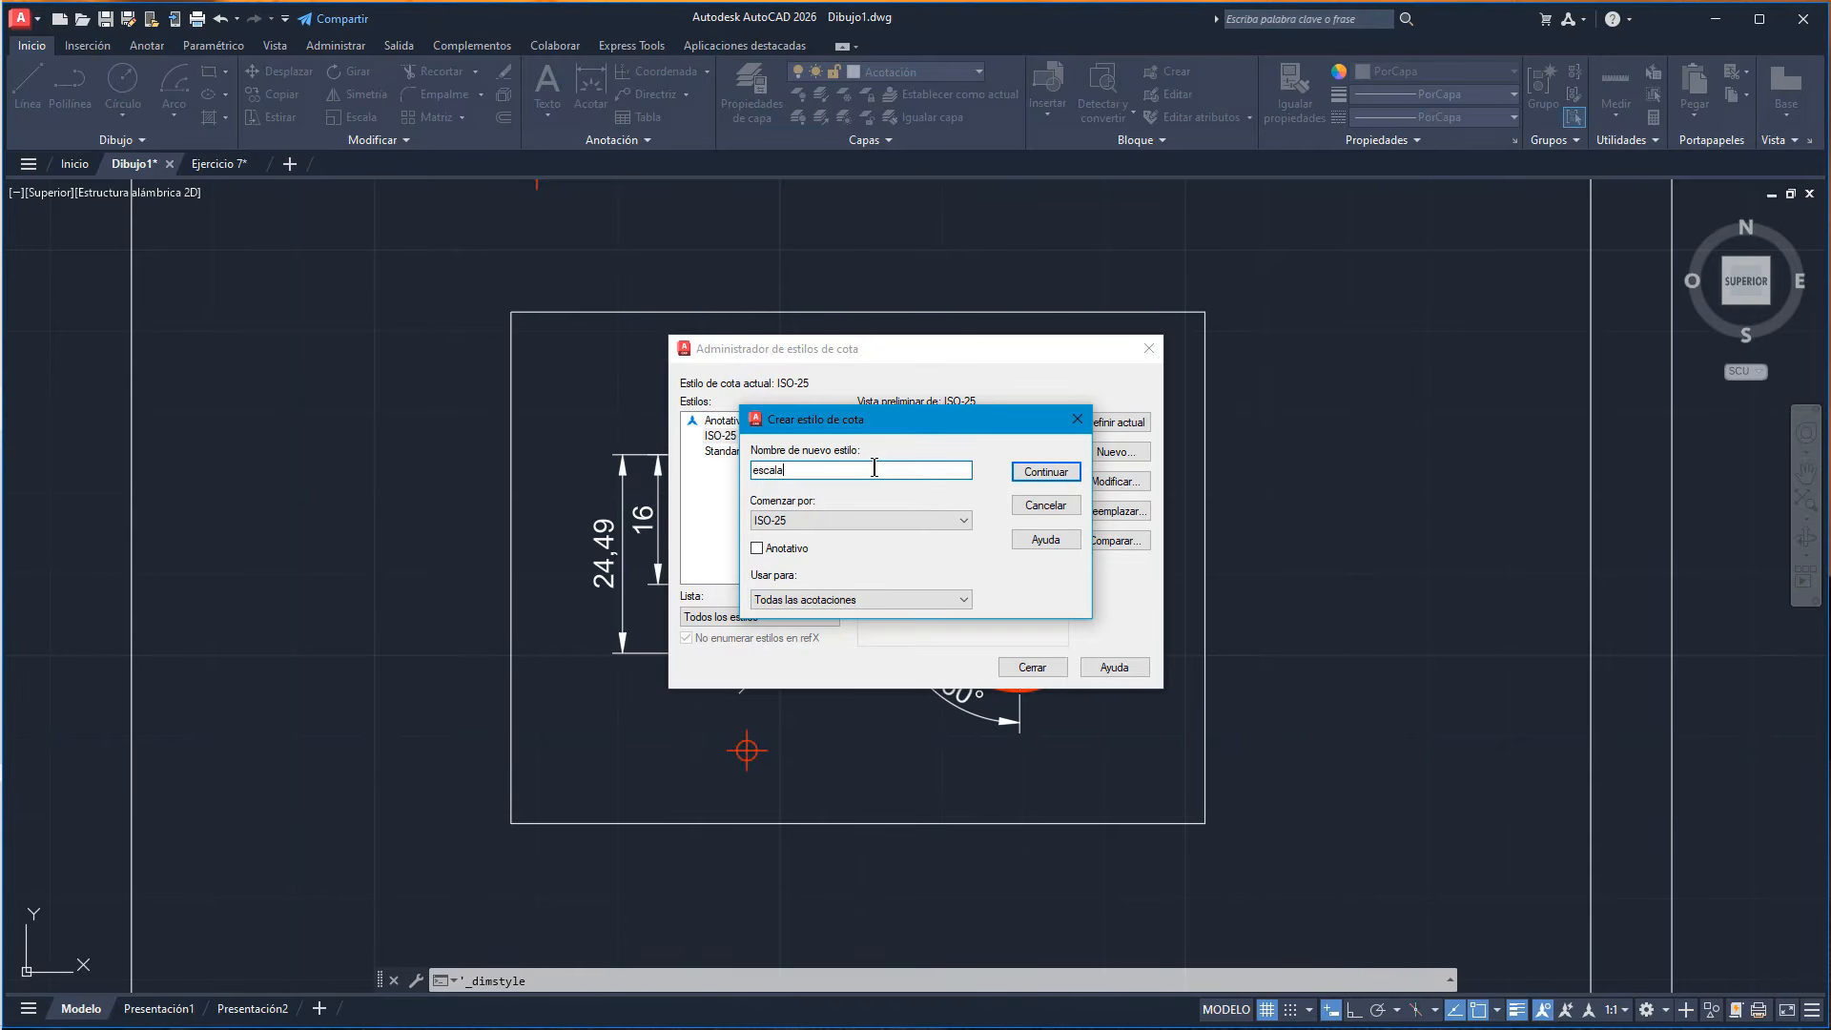
text( 0.4)
click(1061, 468)
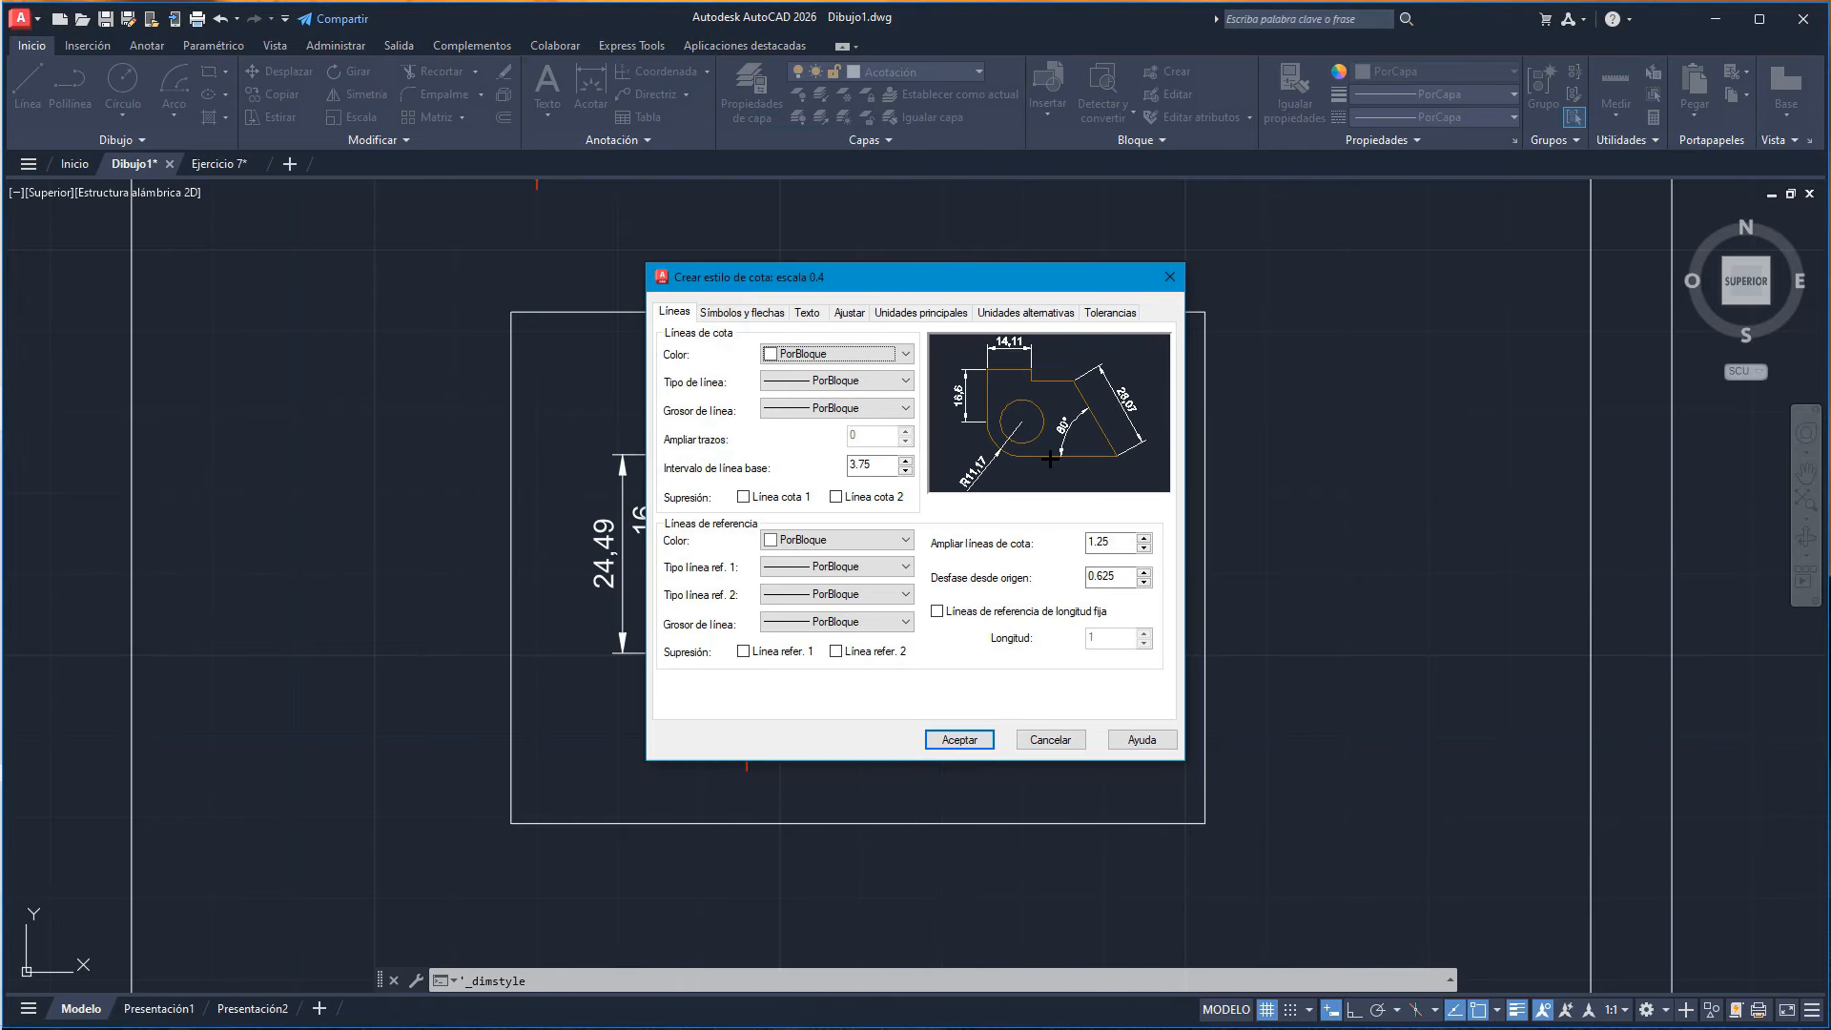
- Set the new style's overall scale to 0.4, adjust its measurement scale factor for full-size values, and close the style manager
click(851, 314)
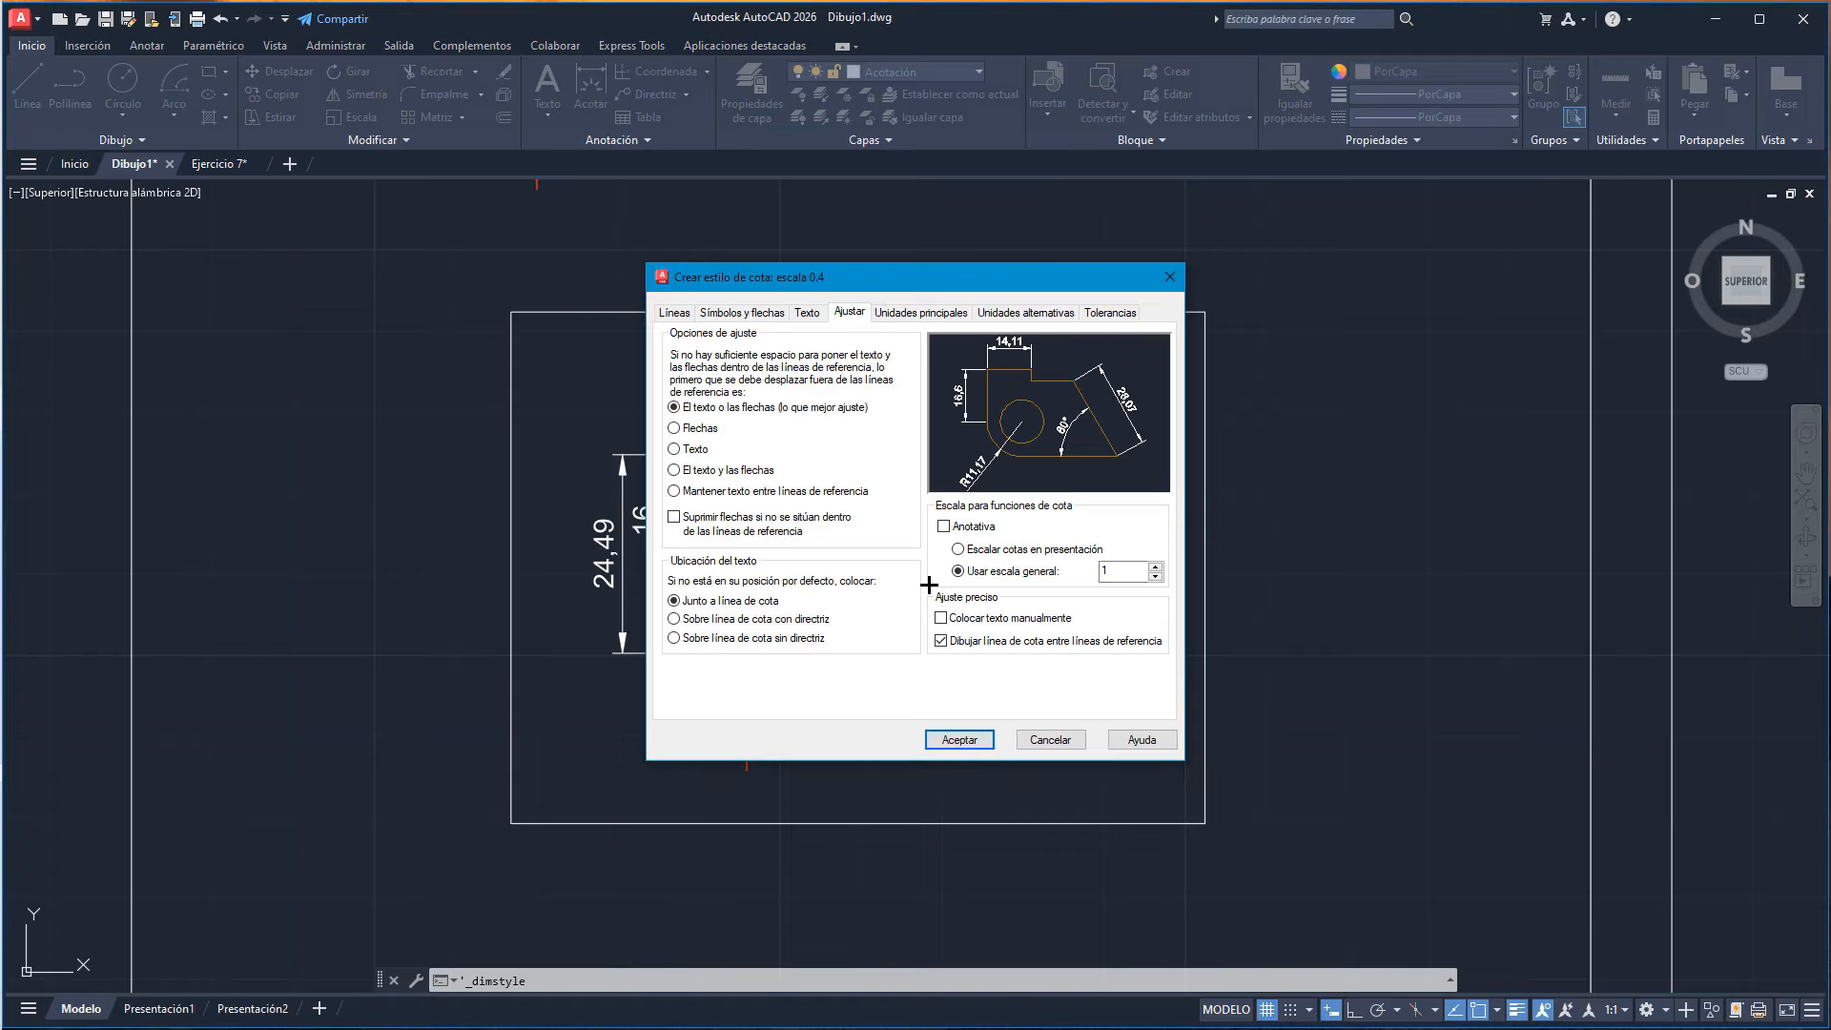
click(1116, 571)
double_click(1098, 570)
text(0.4)
click(909, 315)
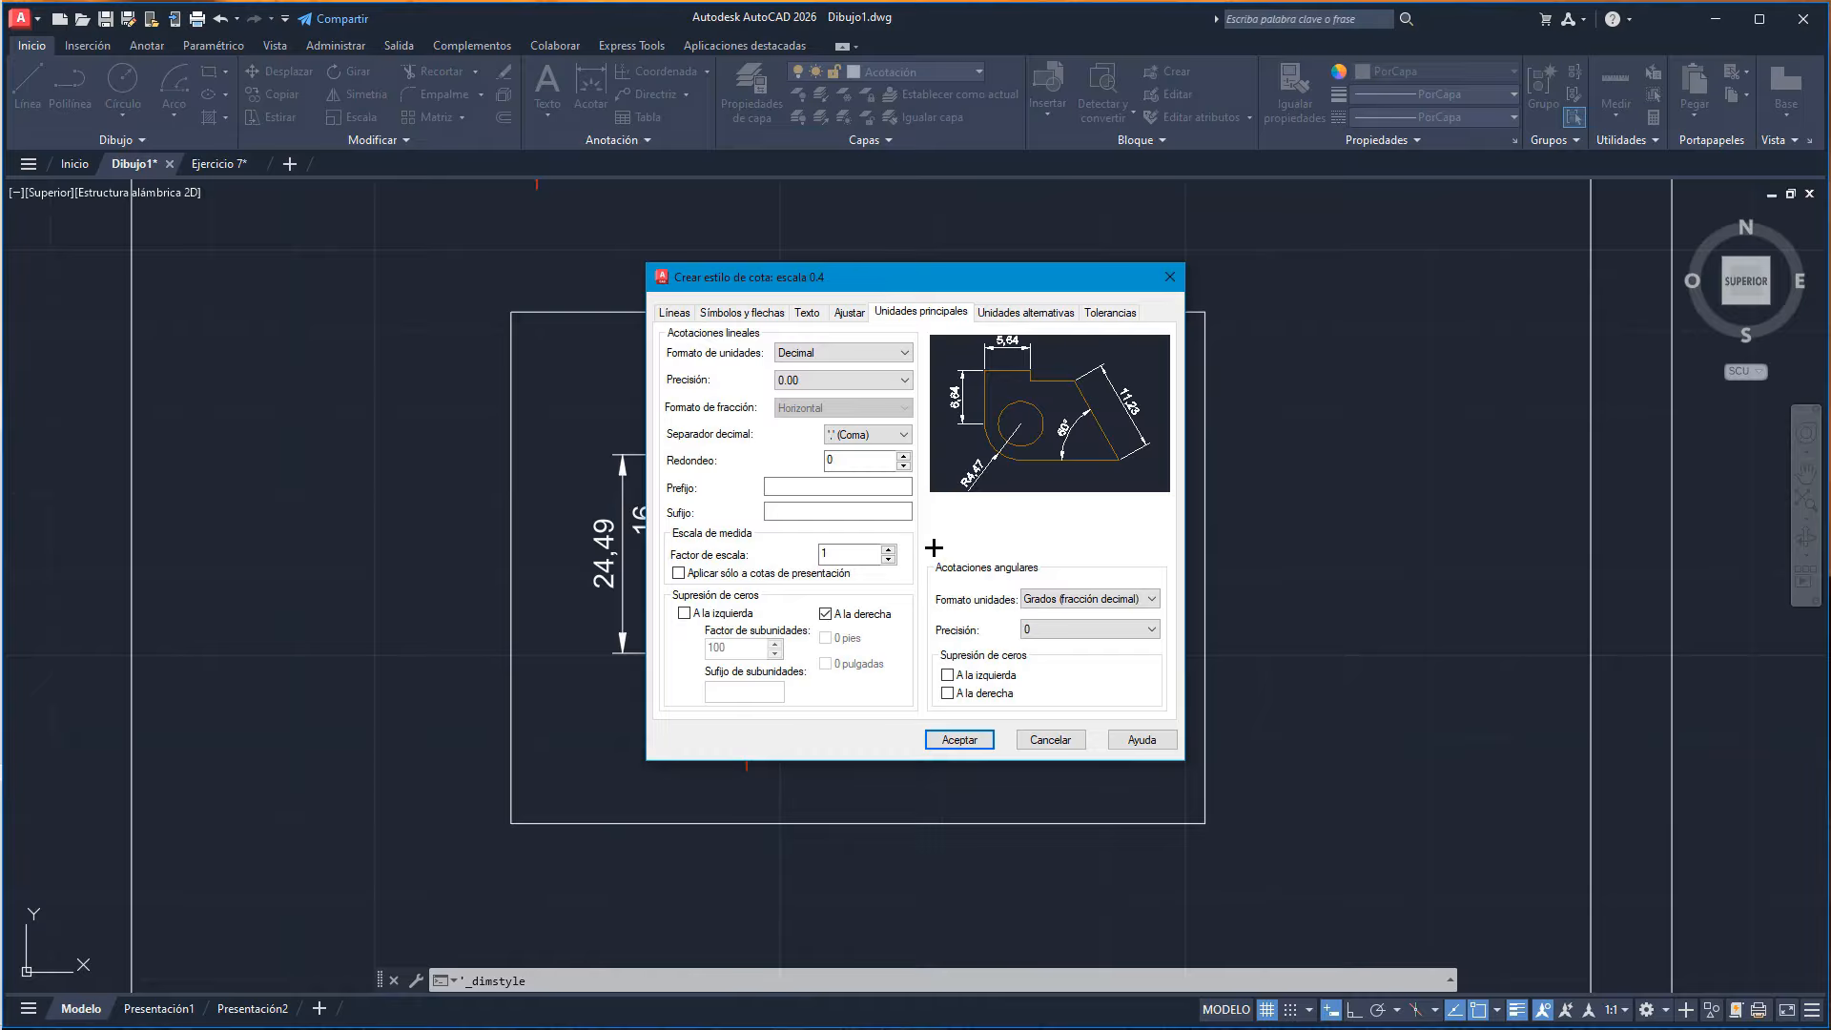
double_click(845, 553)
click(971, 738)
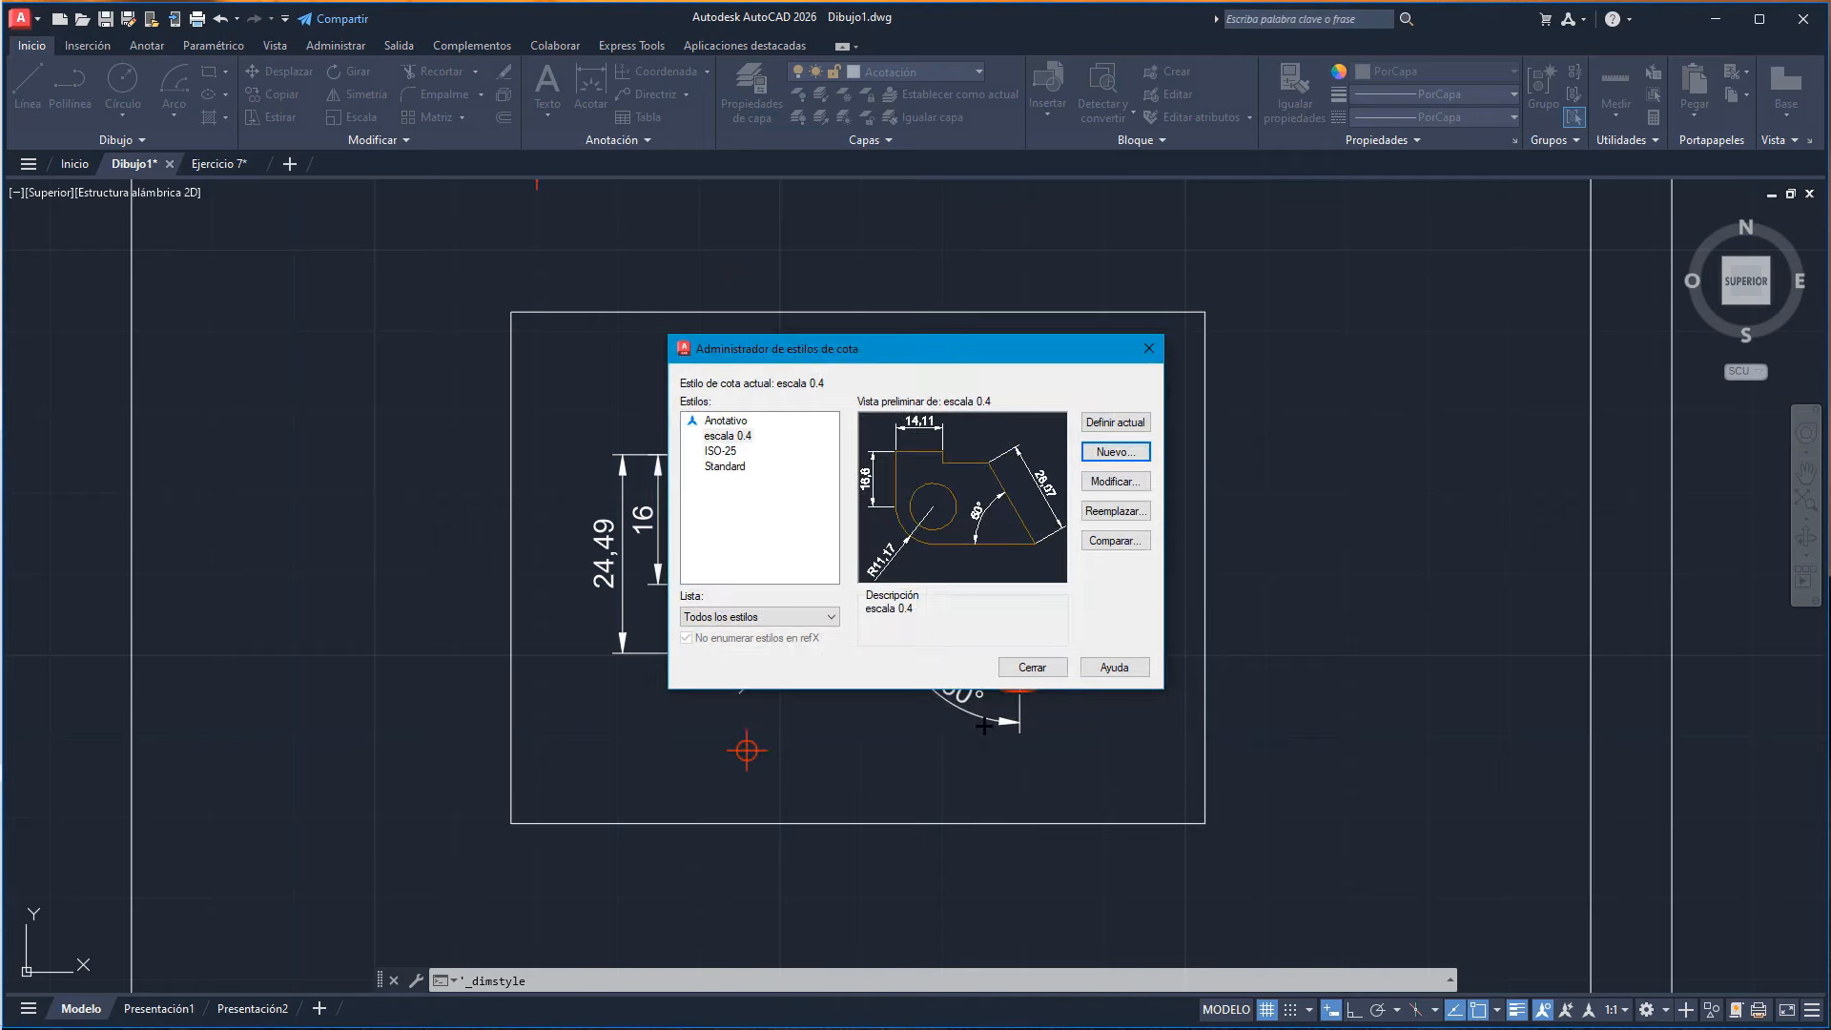
click(754, 436)
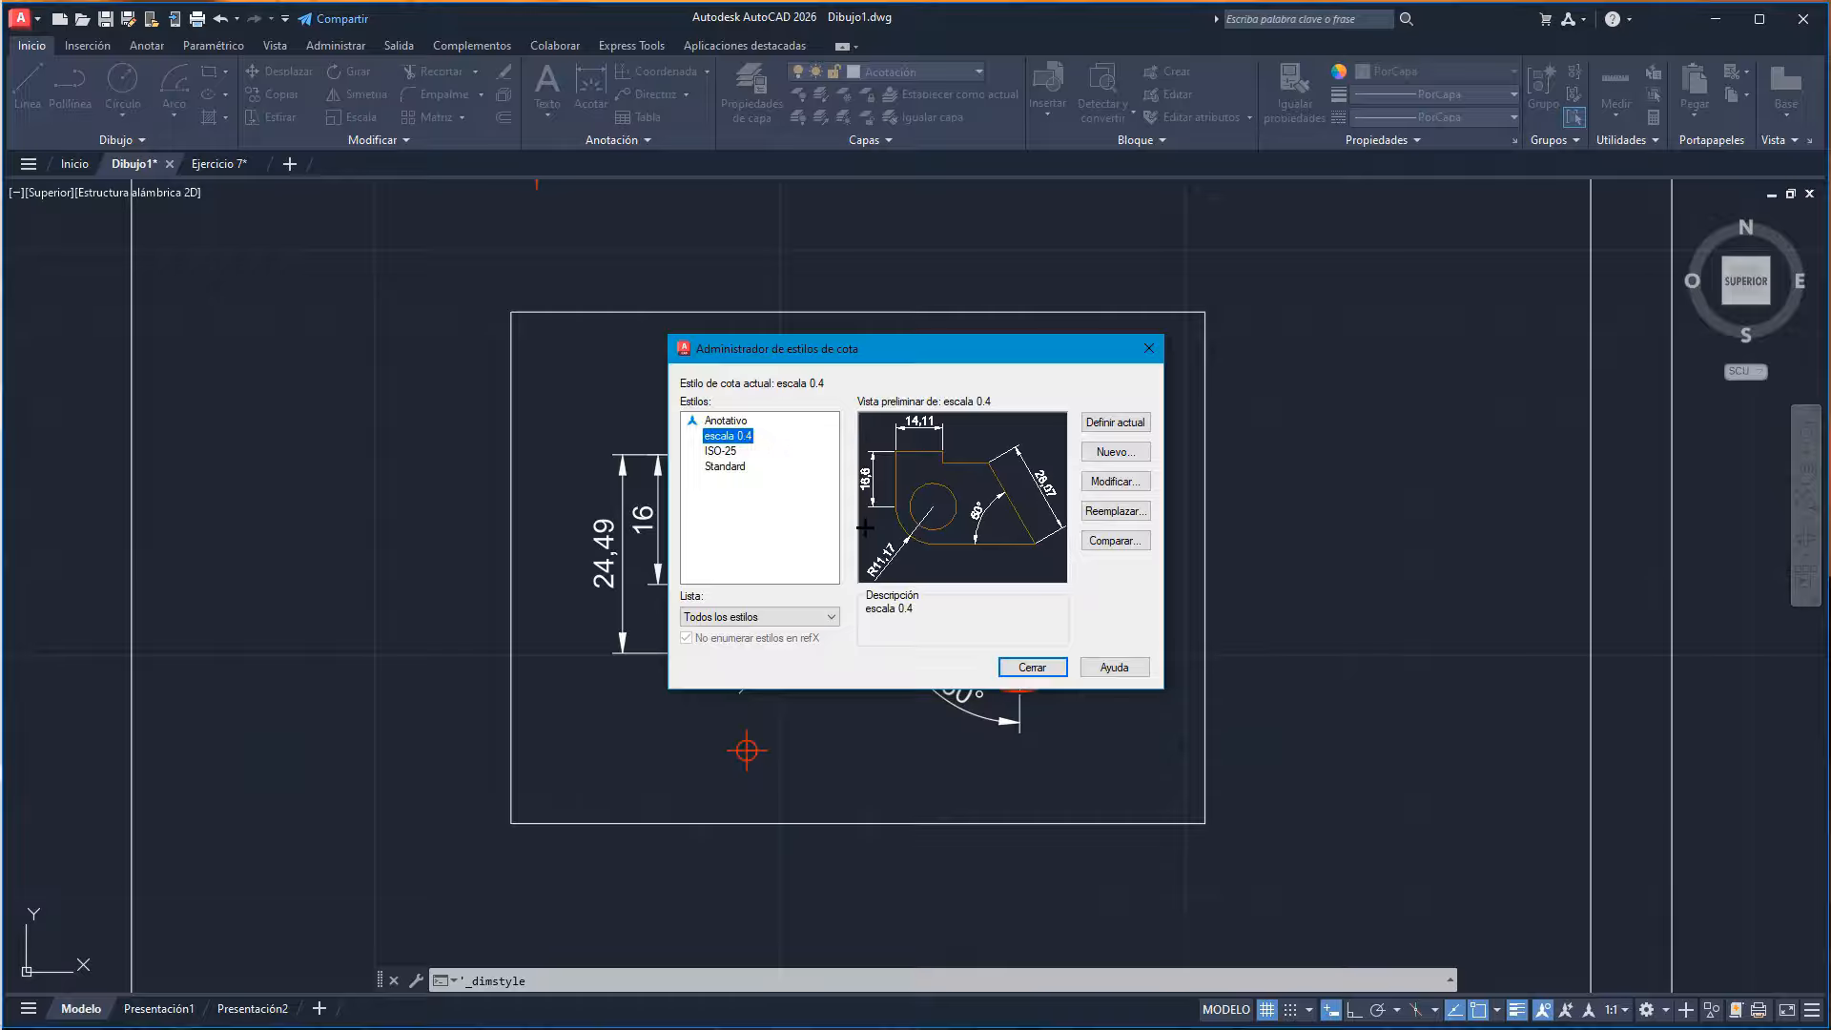
click(1029, 667)
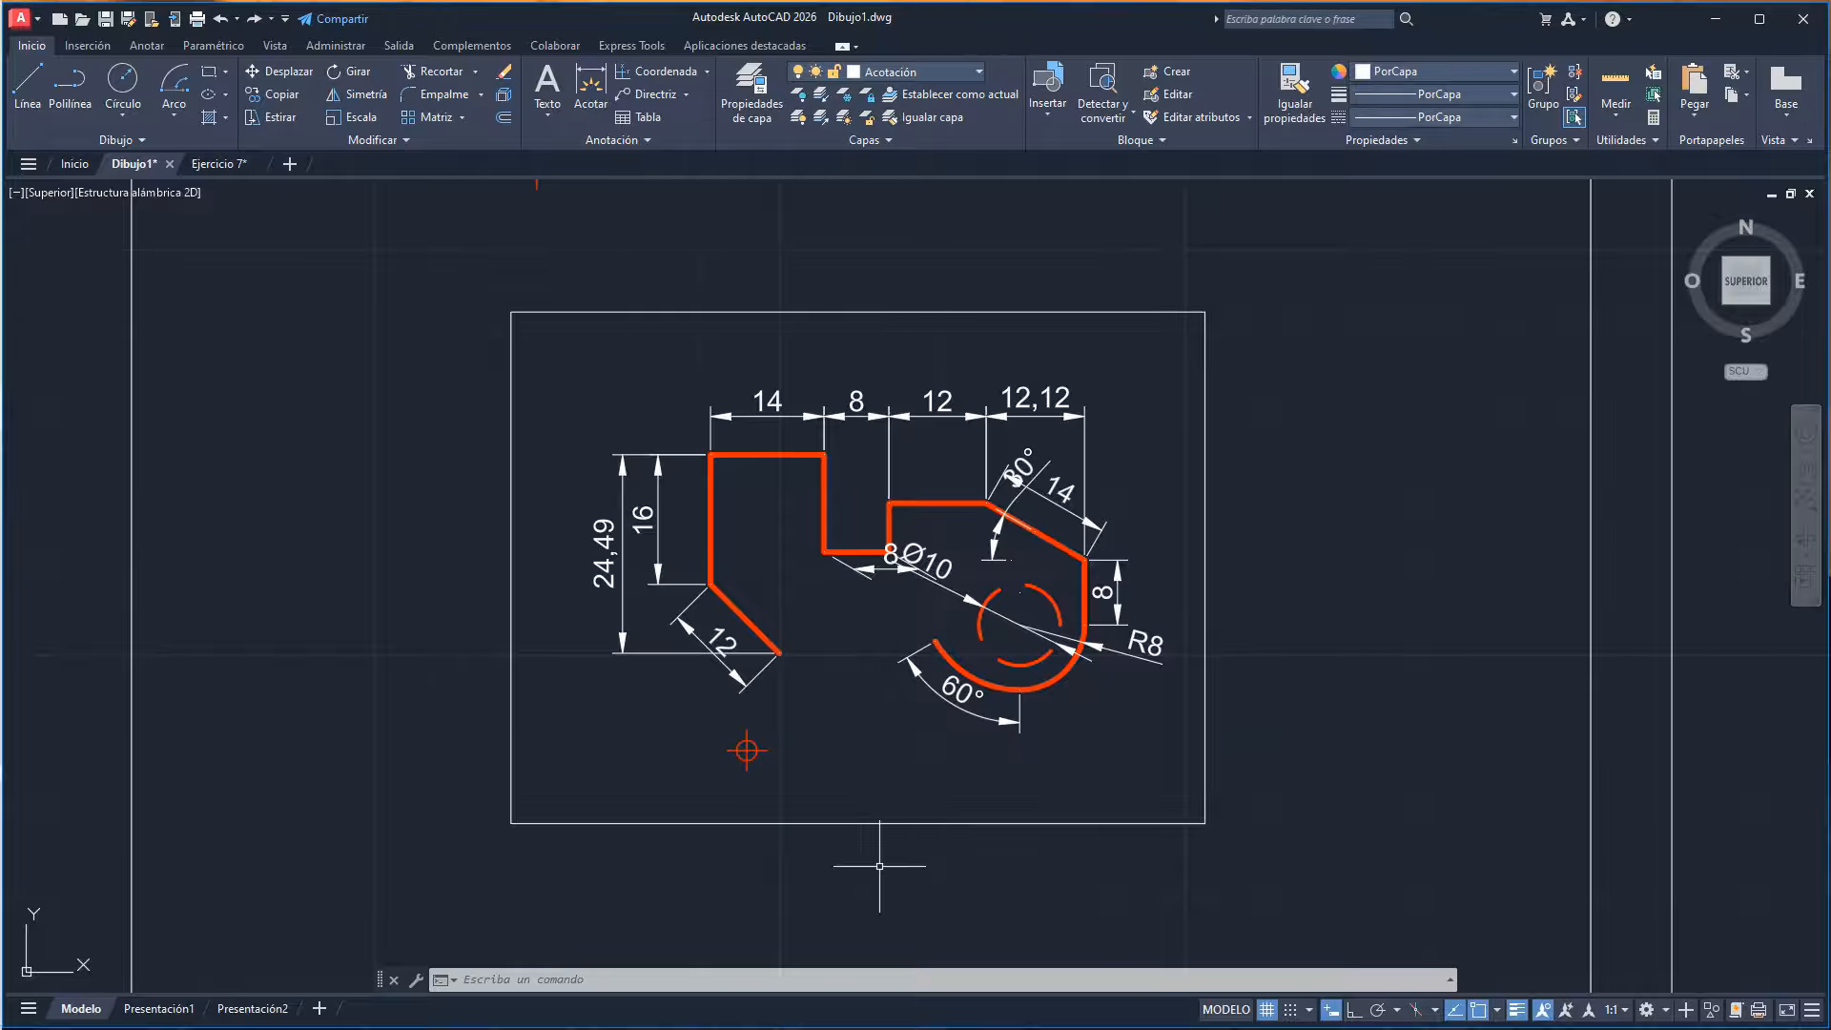
- Assign the escala 0.4 dimension style to the 12,12 dimension of the scaled copy and close its properties
click(1055, 416)
right_click(1054, 435)
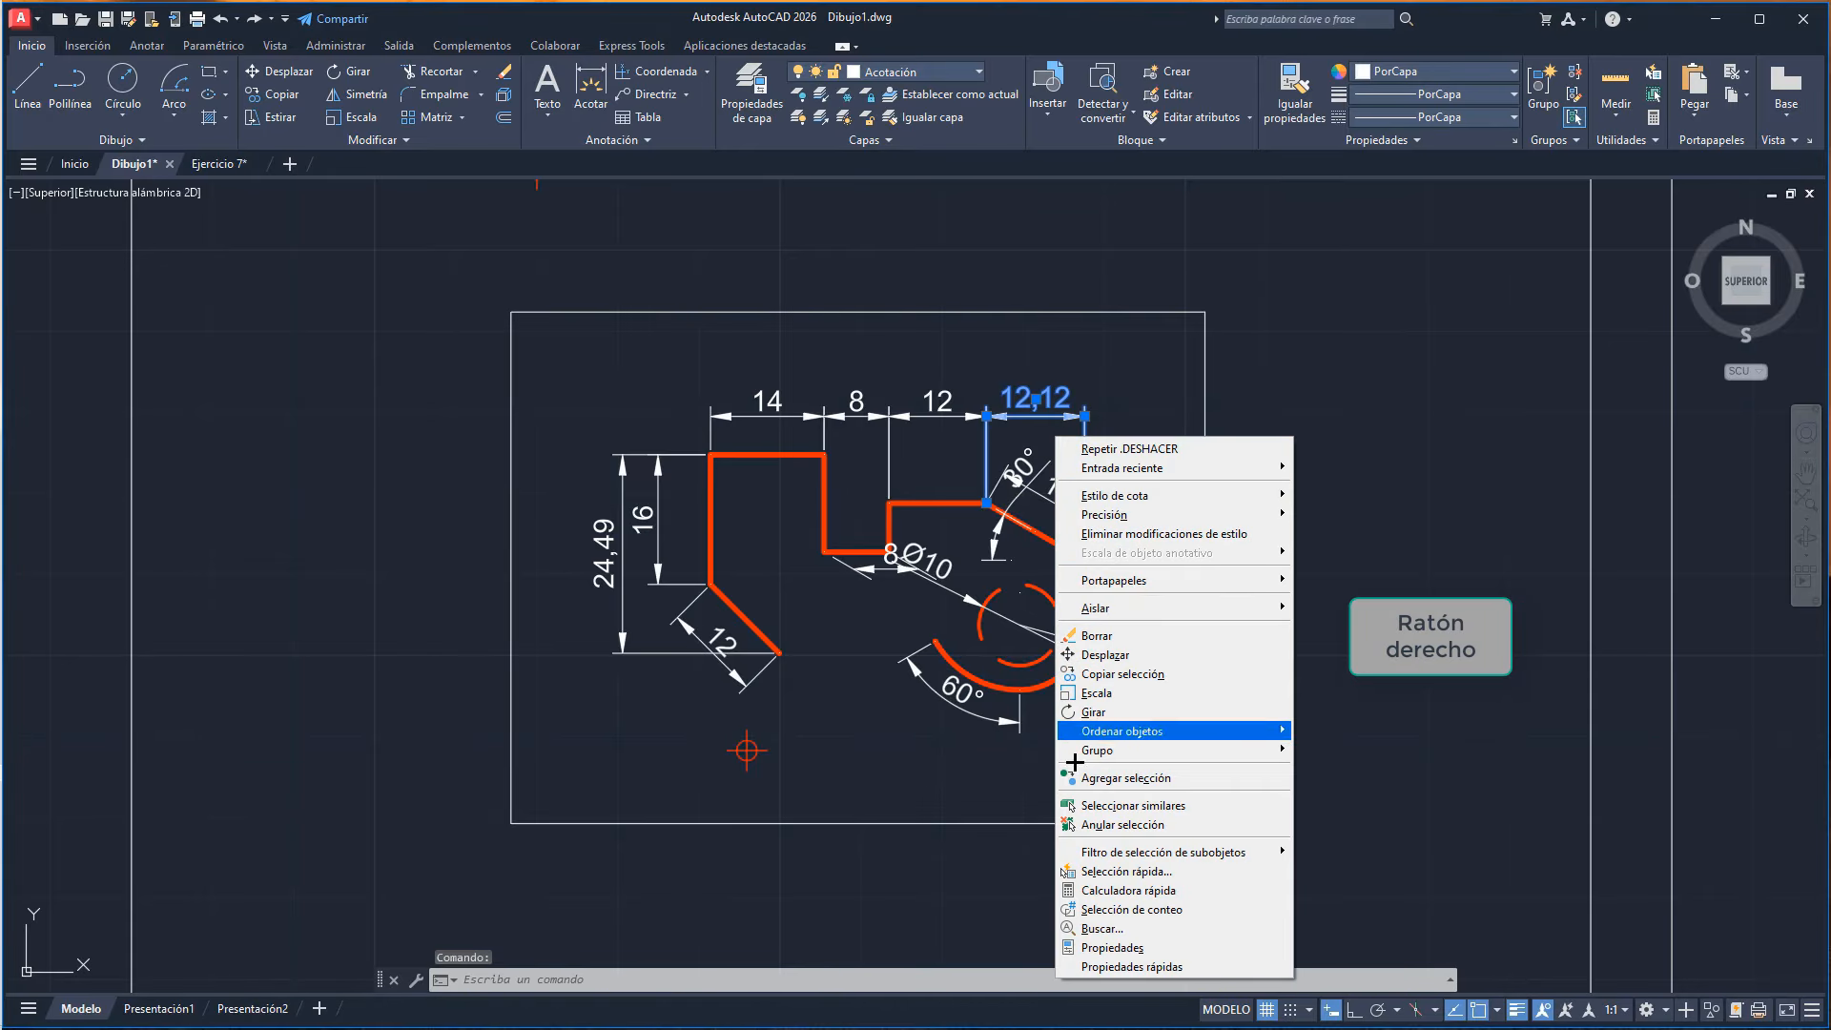
click(1088, 947)
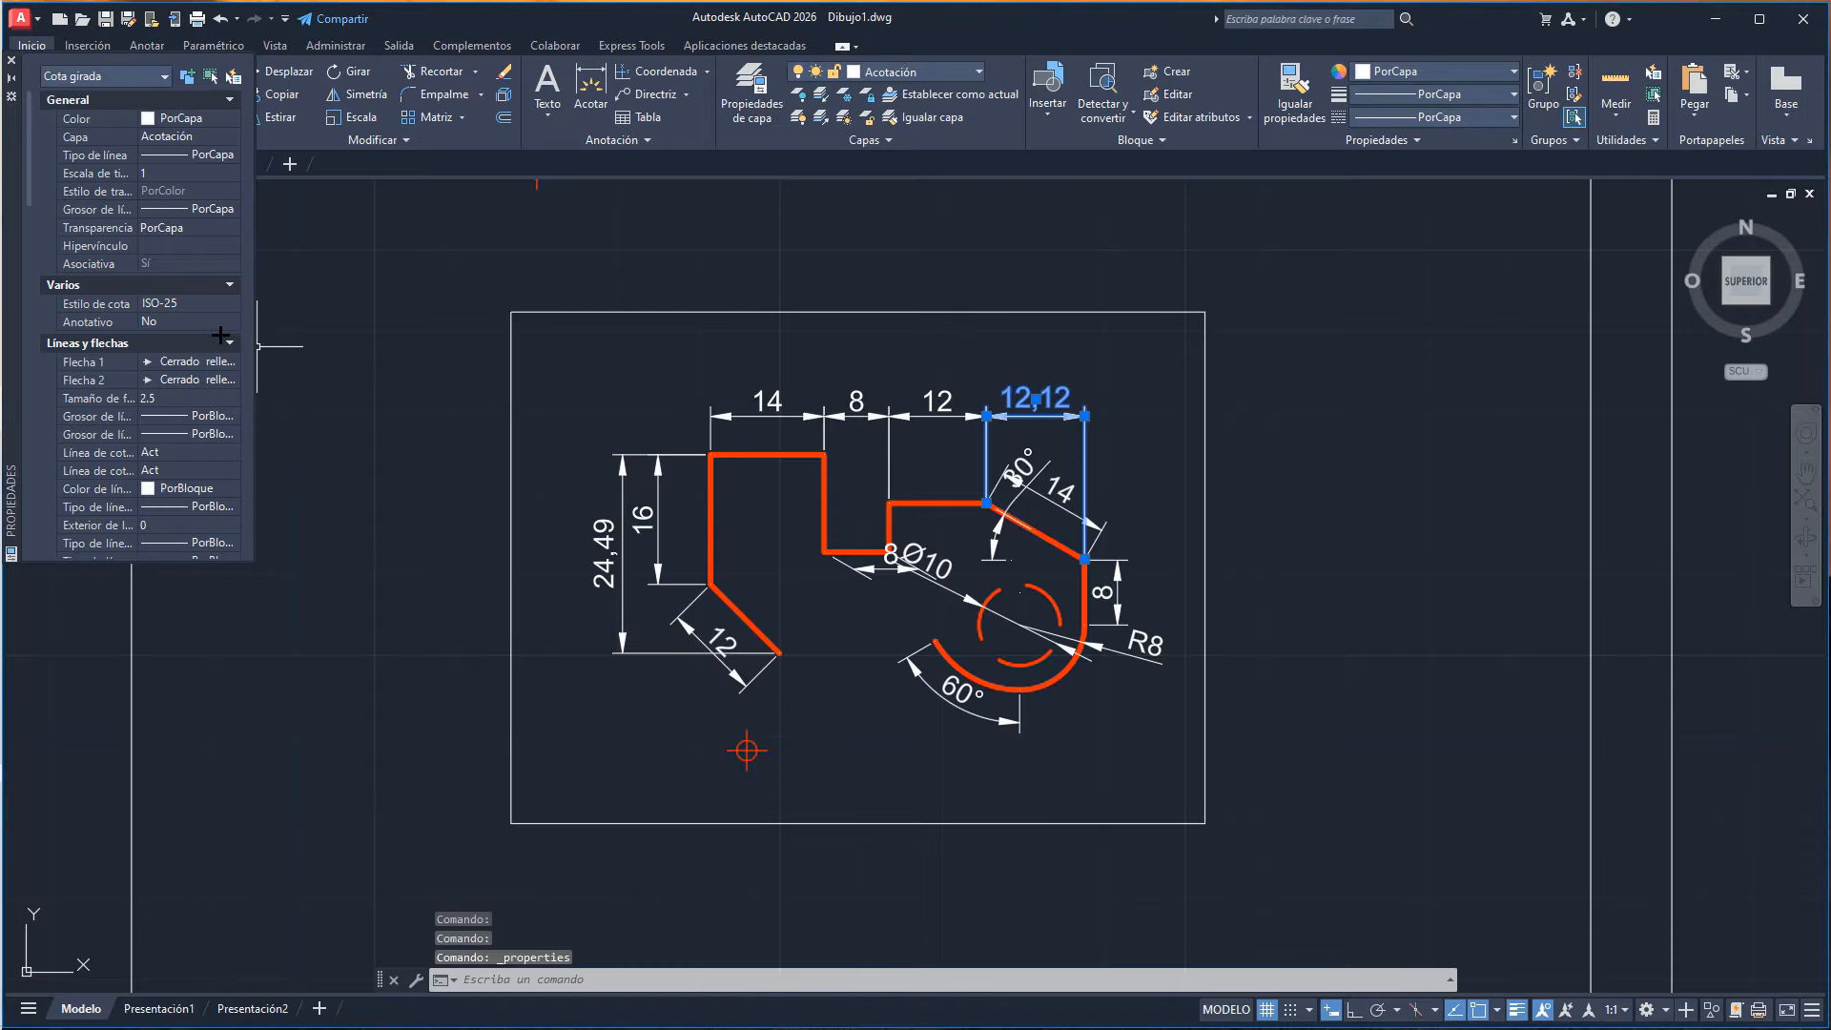
click(196, 303)
click(233, 303)
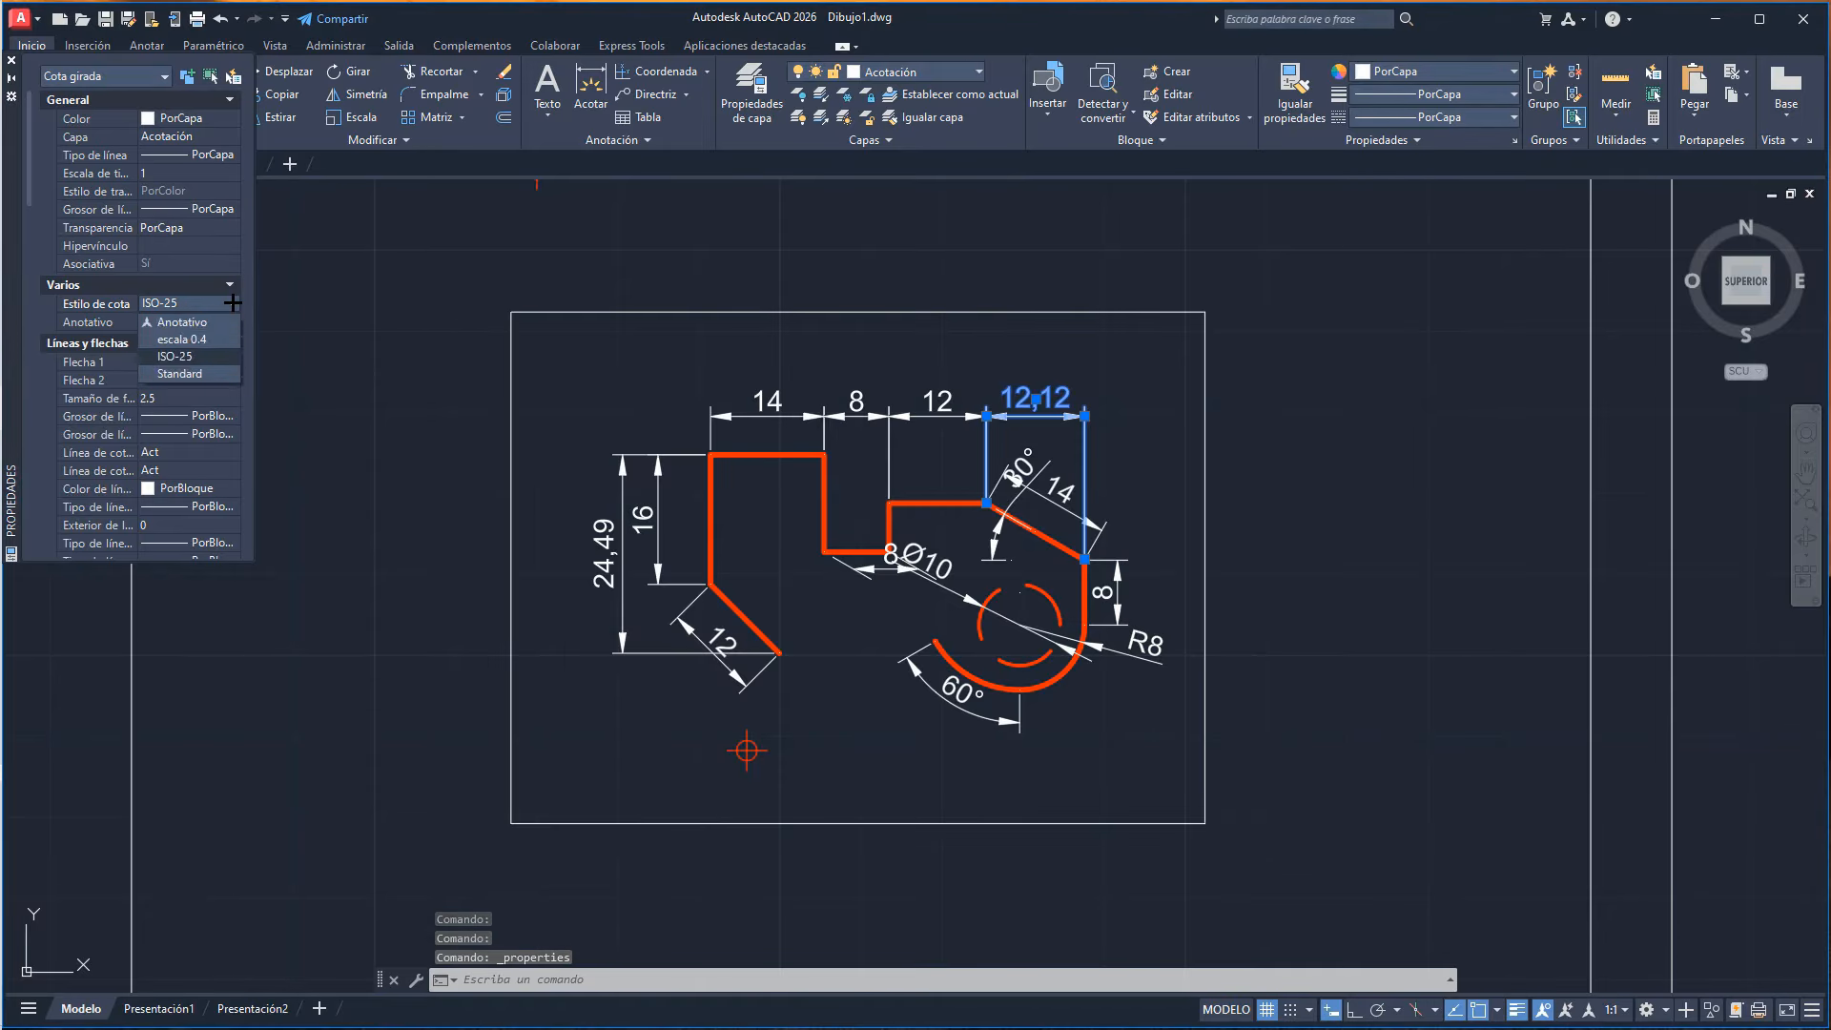
click(226, 340)
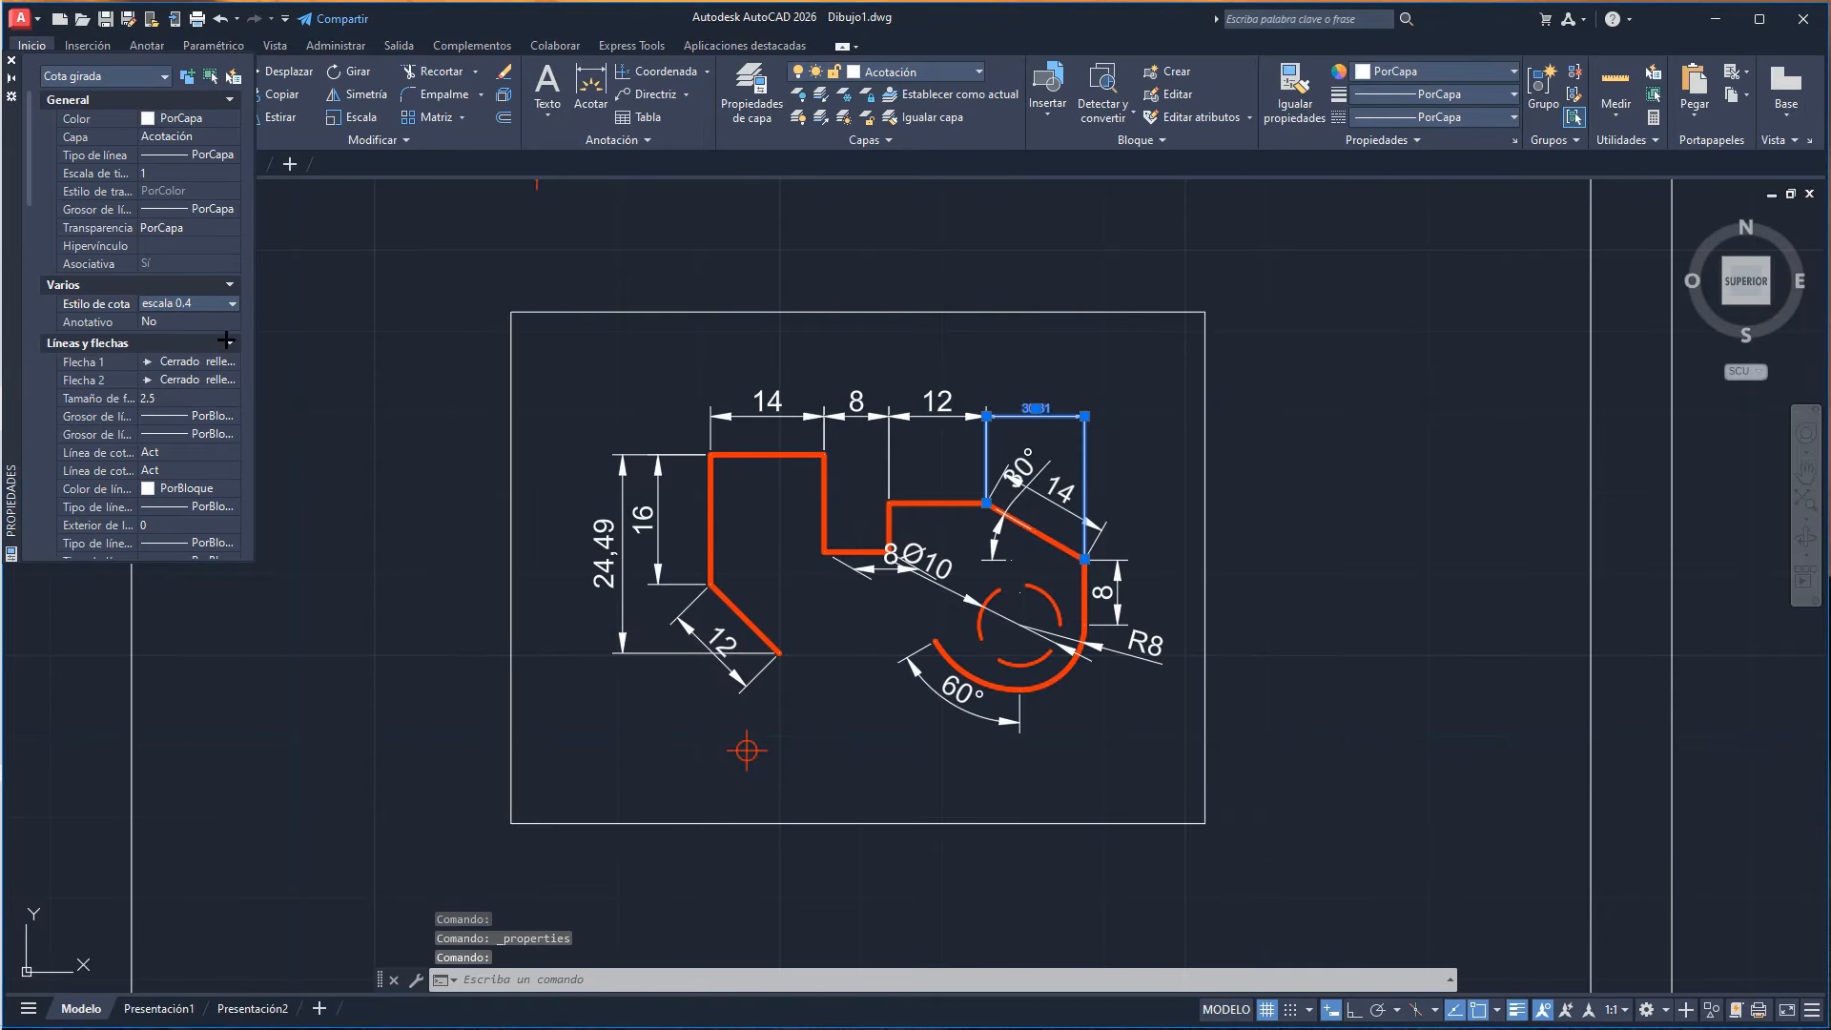
key(Escape)
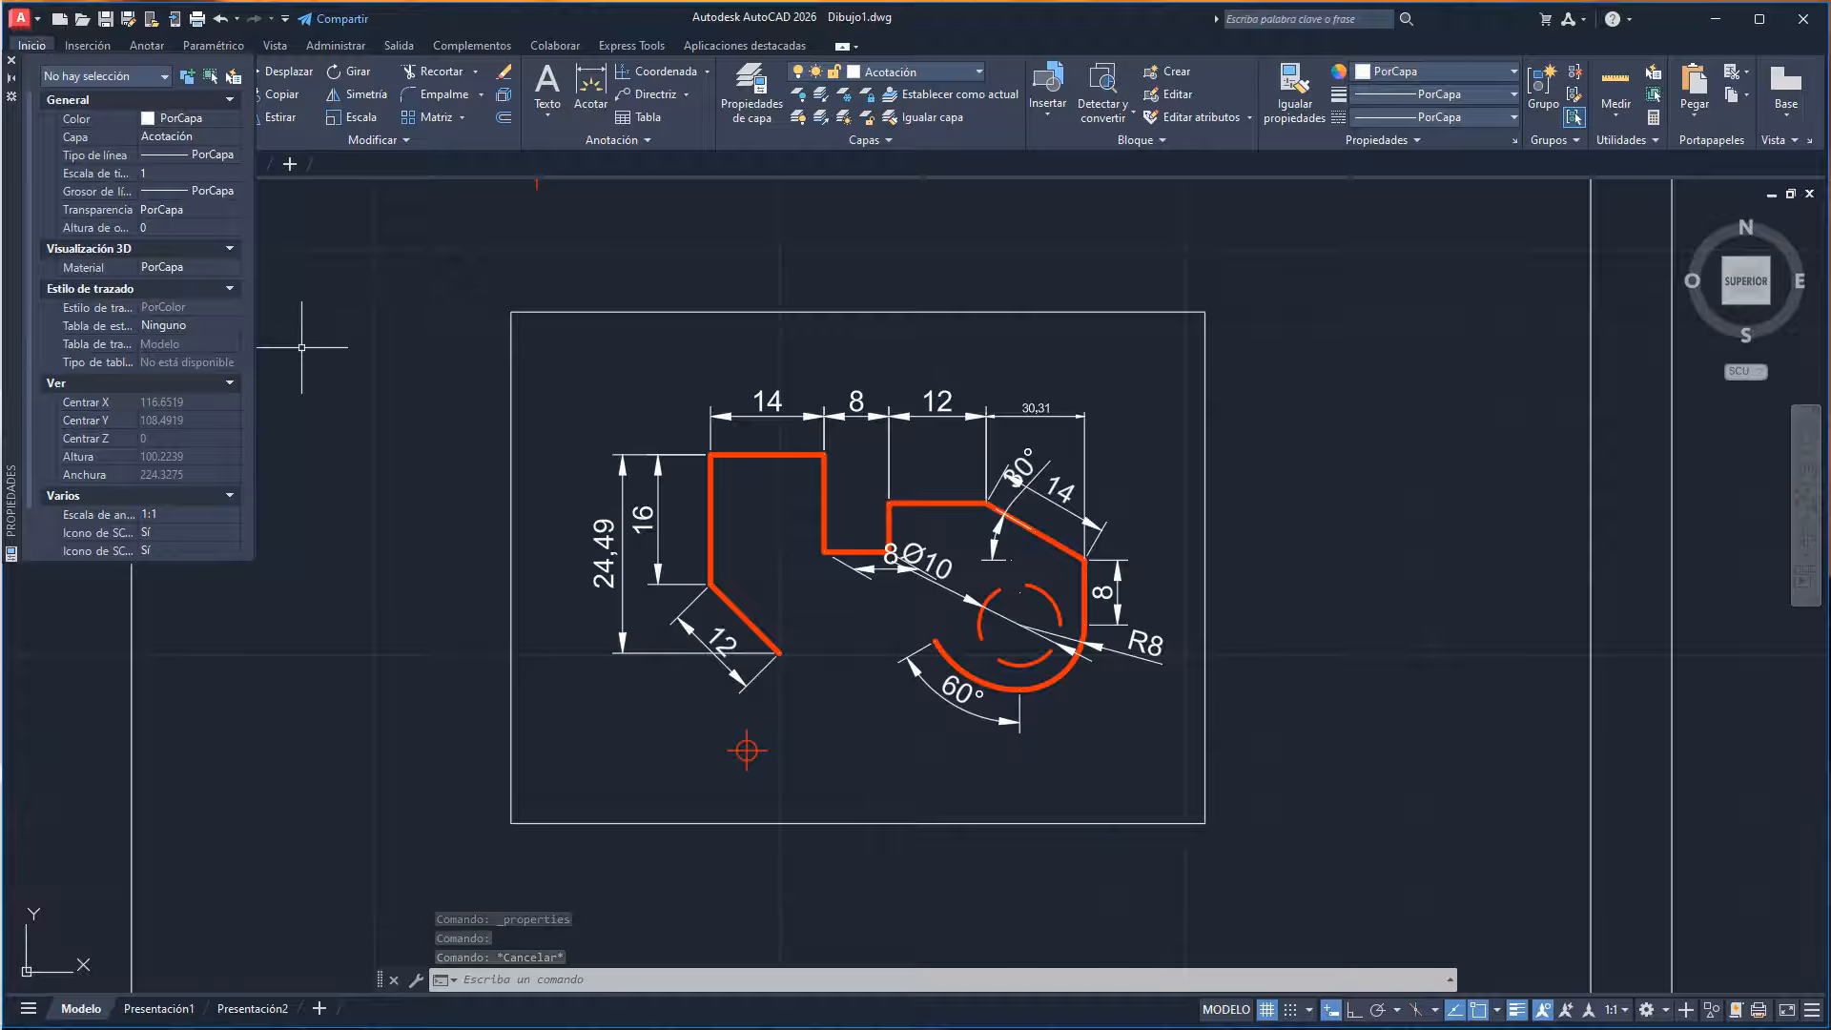
key(ctrl+1)
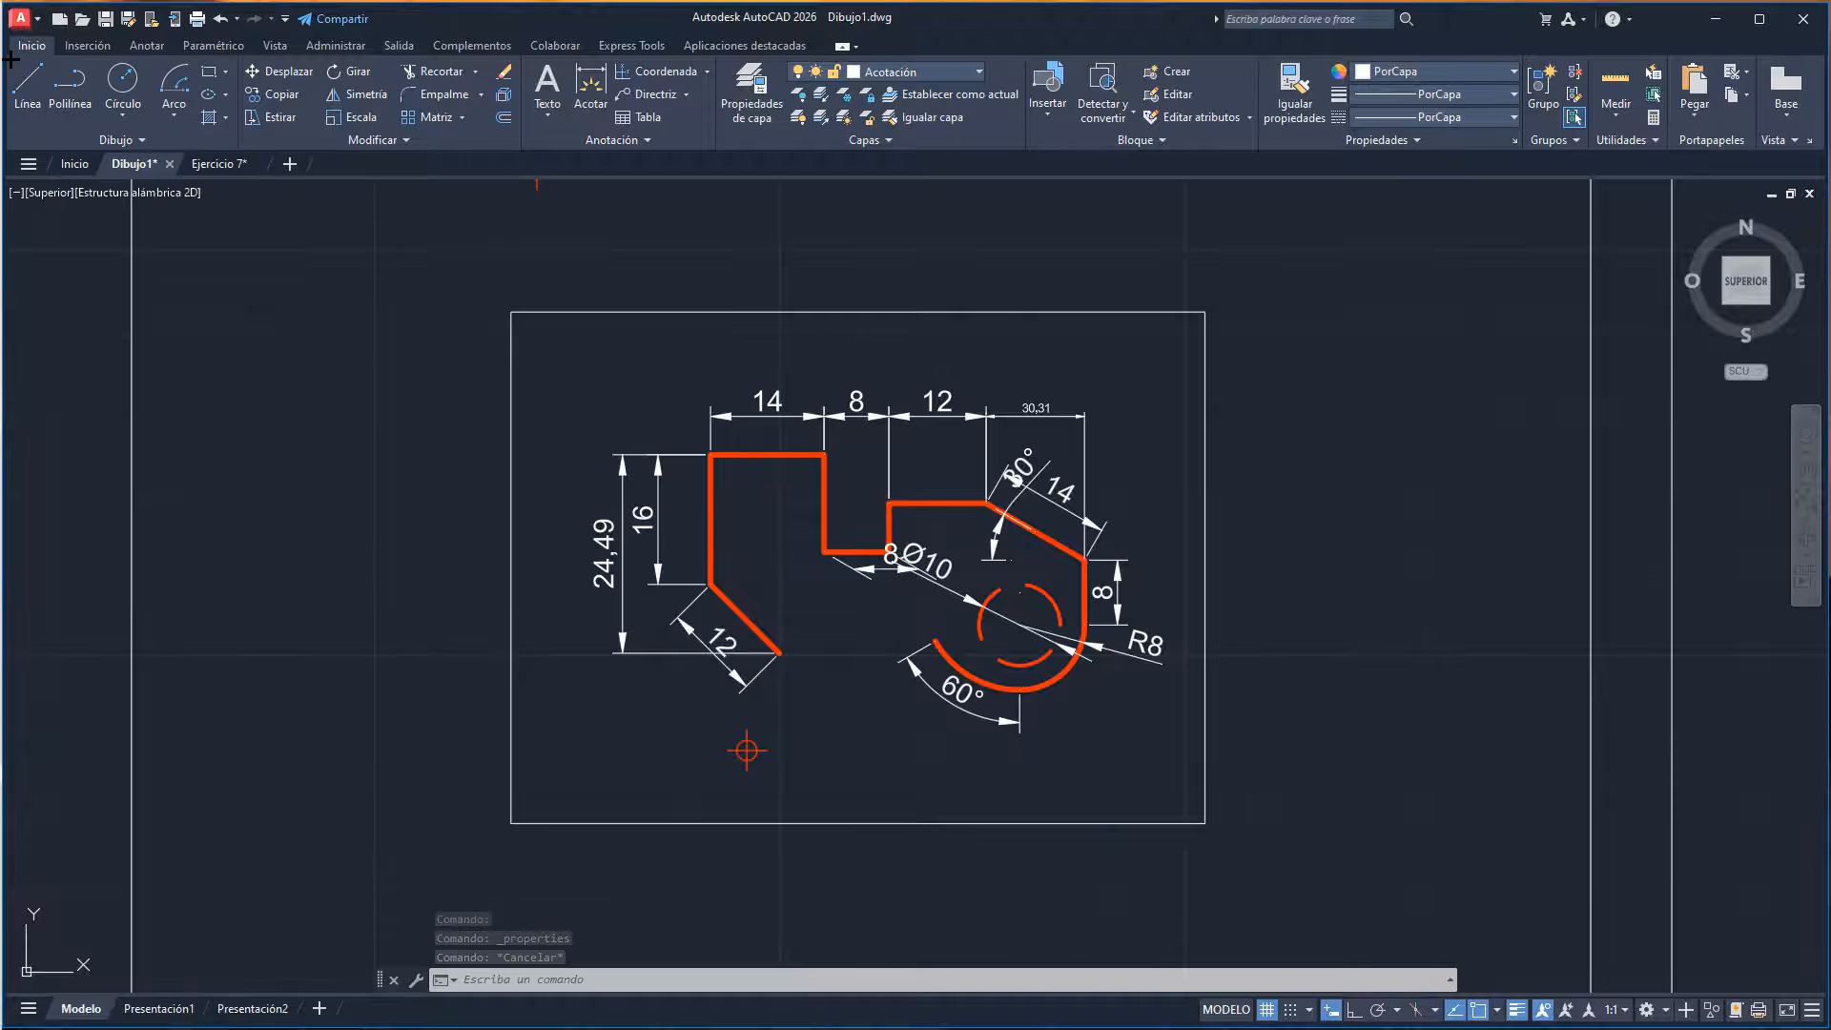
- Select everything in the scaled copy's rectangle and filter it with Quick Select to objects whose layer equals Acotación
click(565, 374)
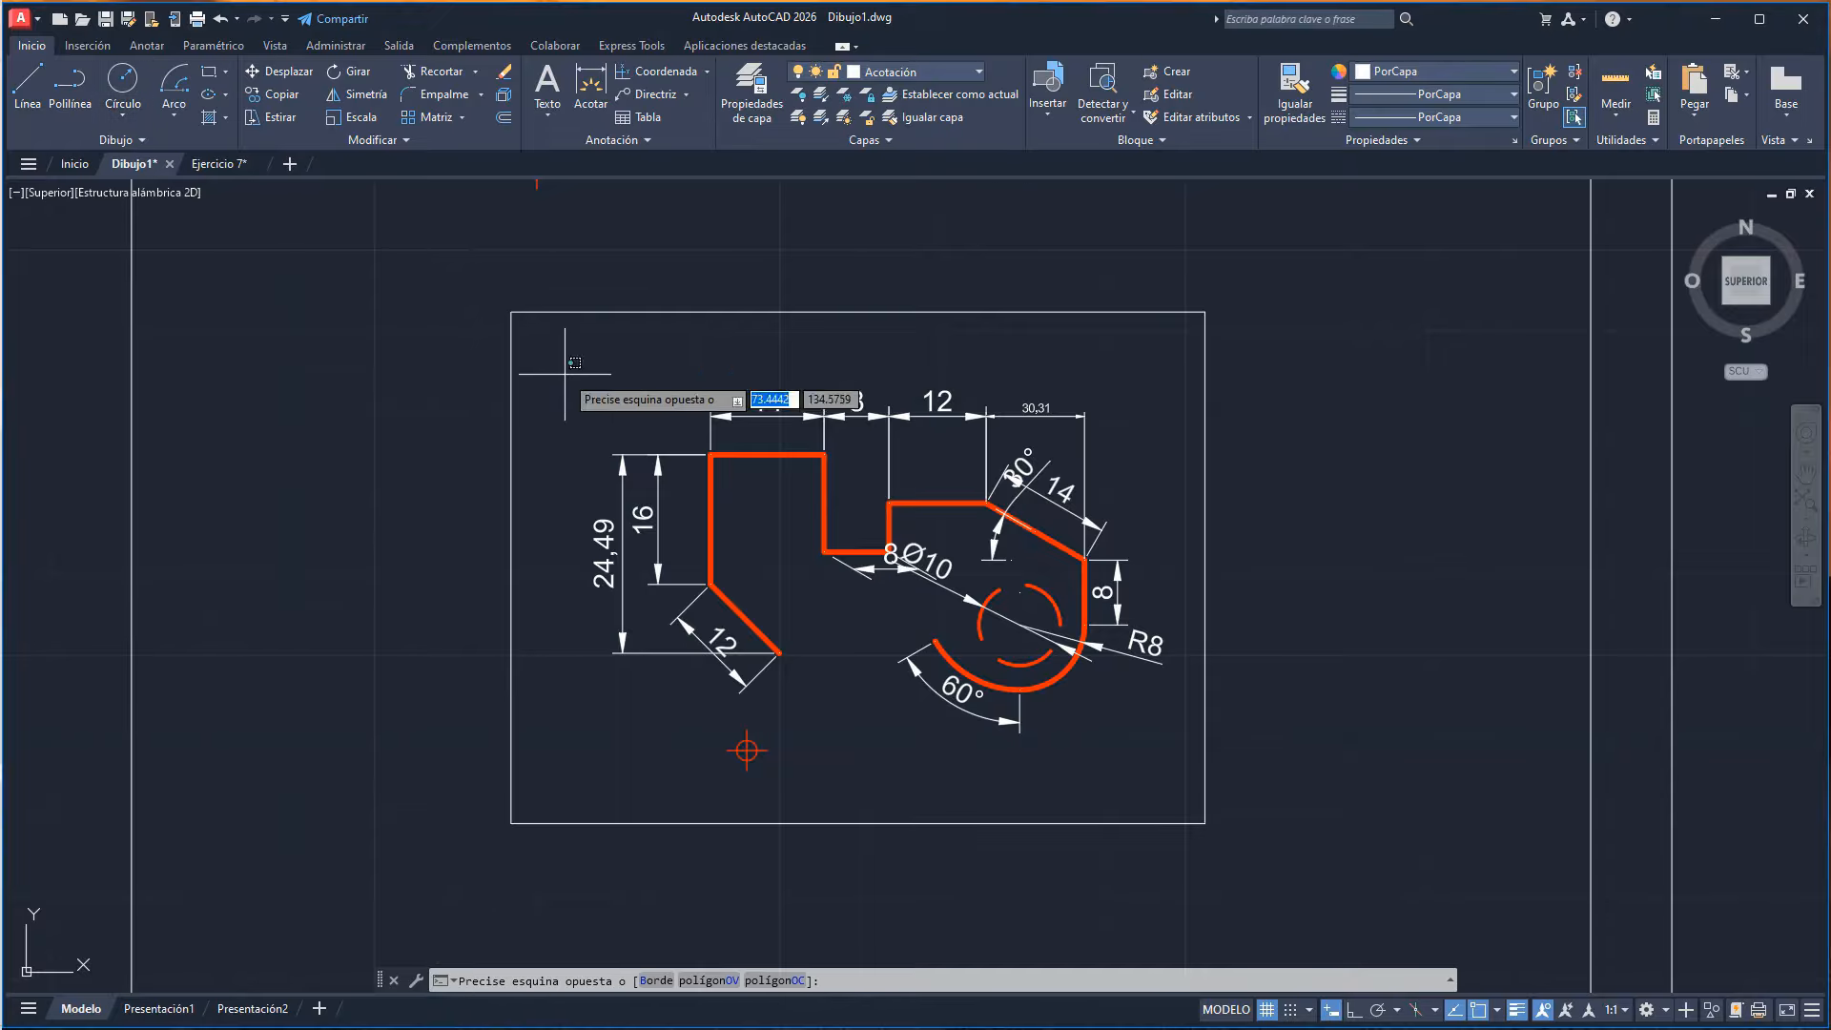
click(1189, 768)
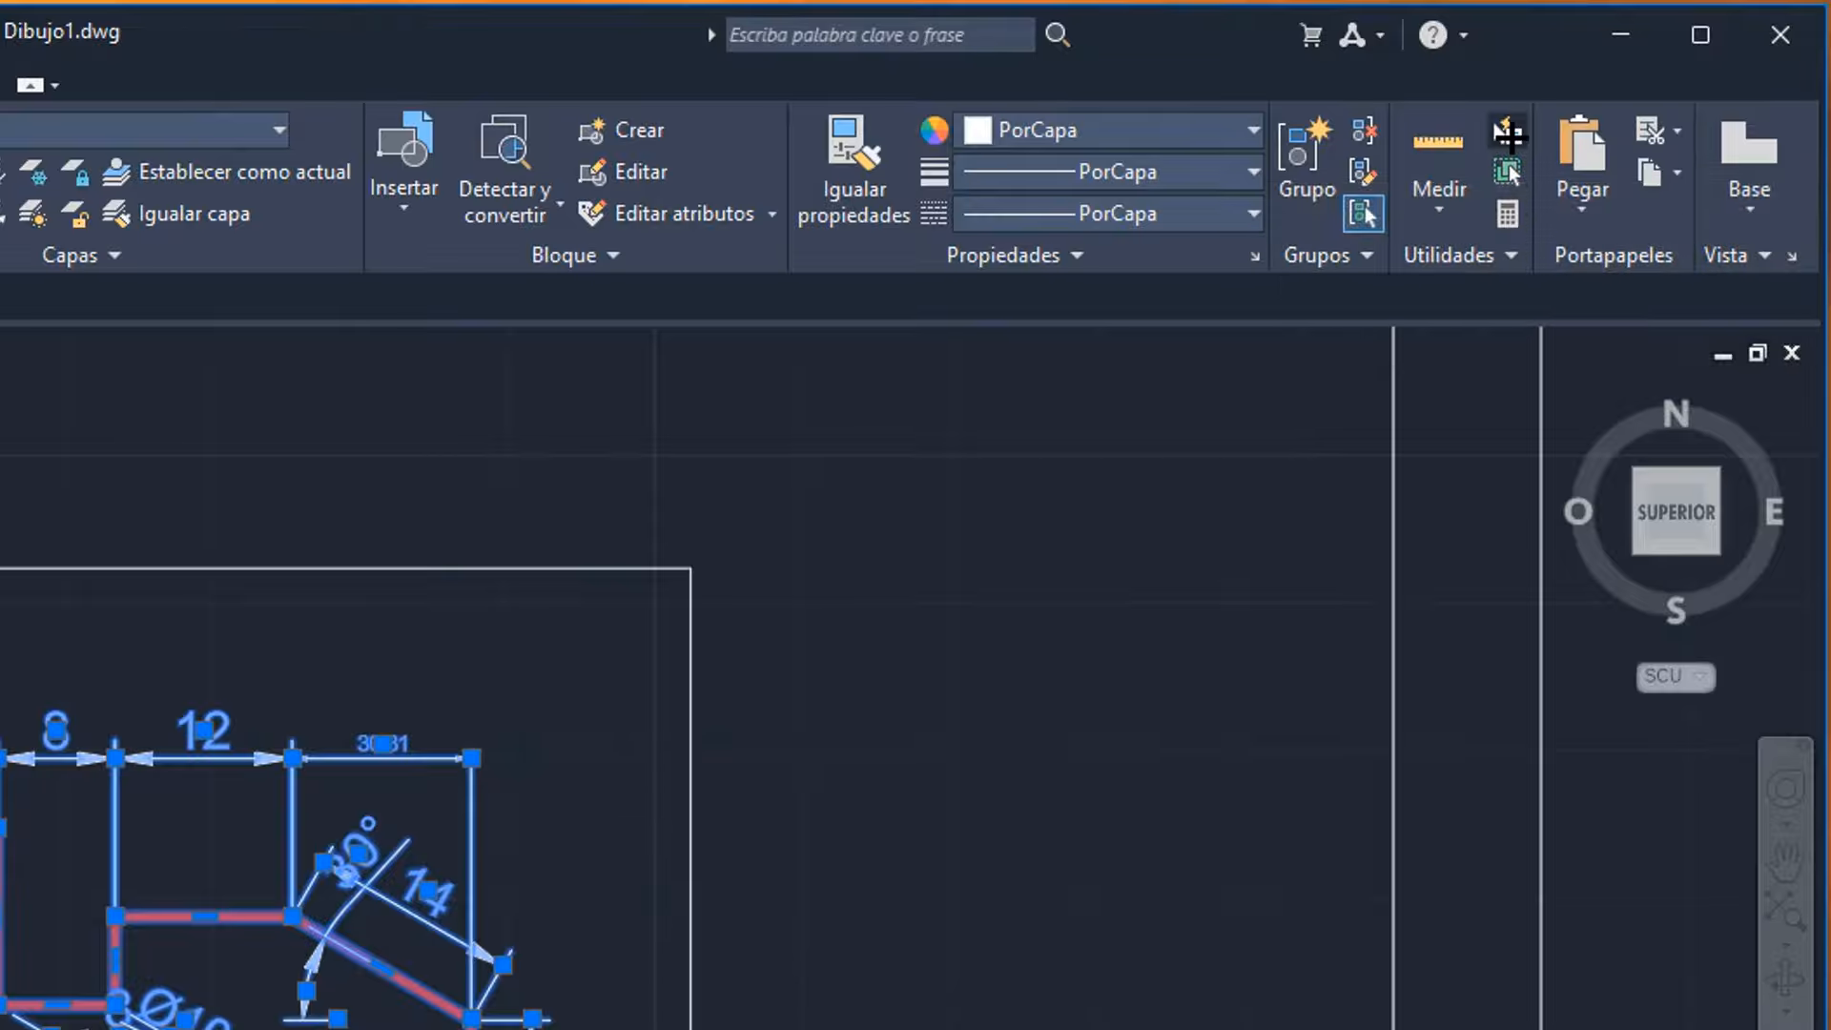
click(1507, 137)
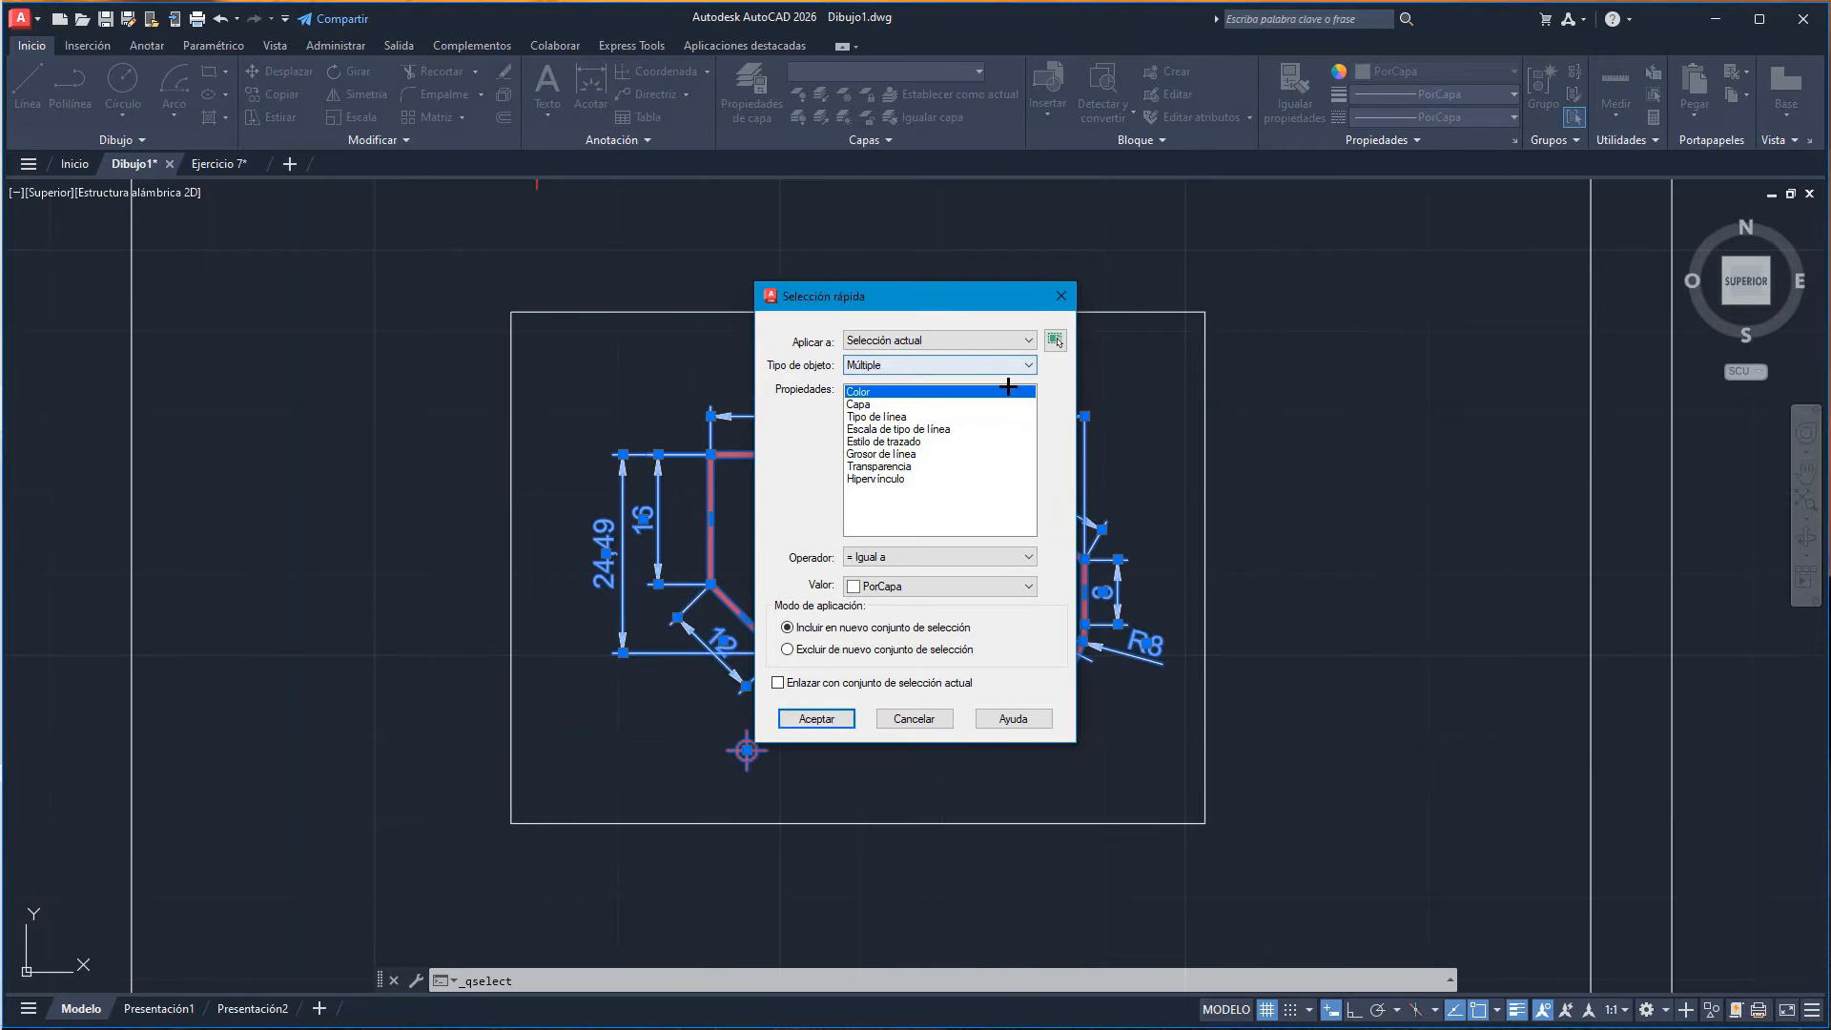
click(1009, 403)
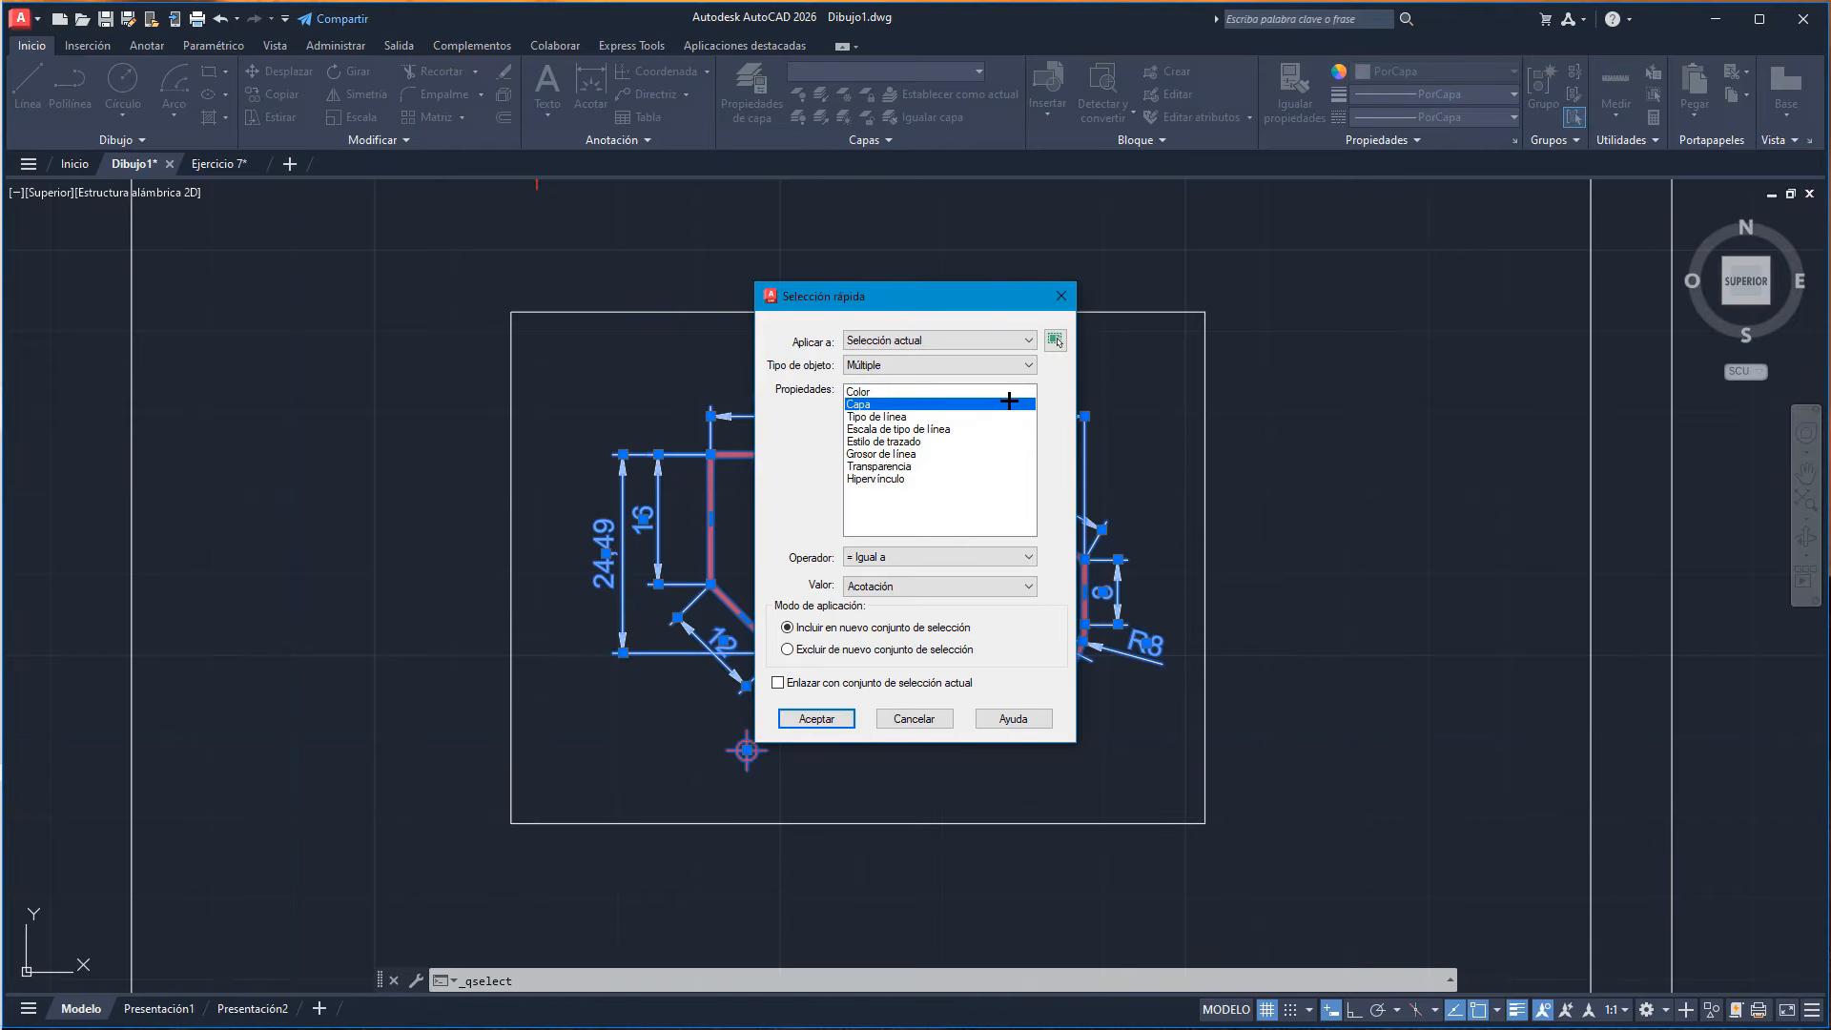
click(1002, 587)
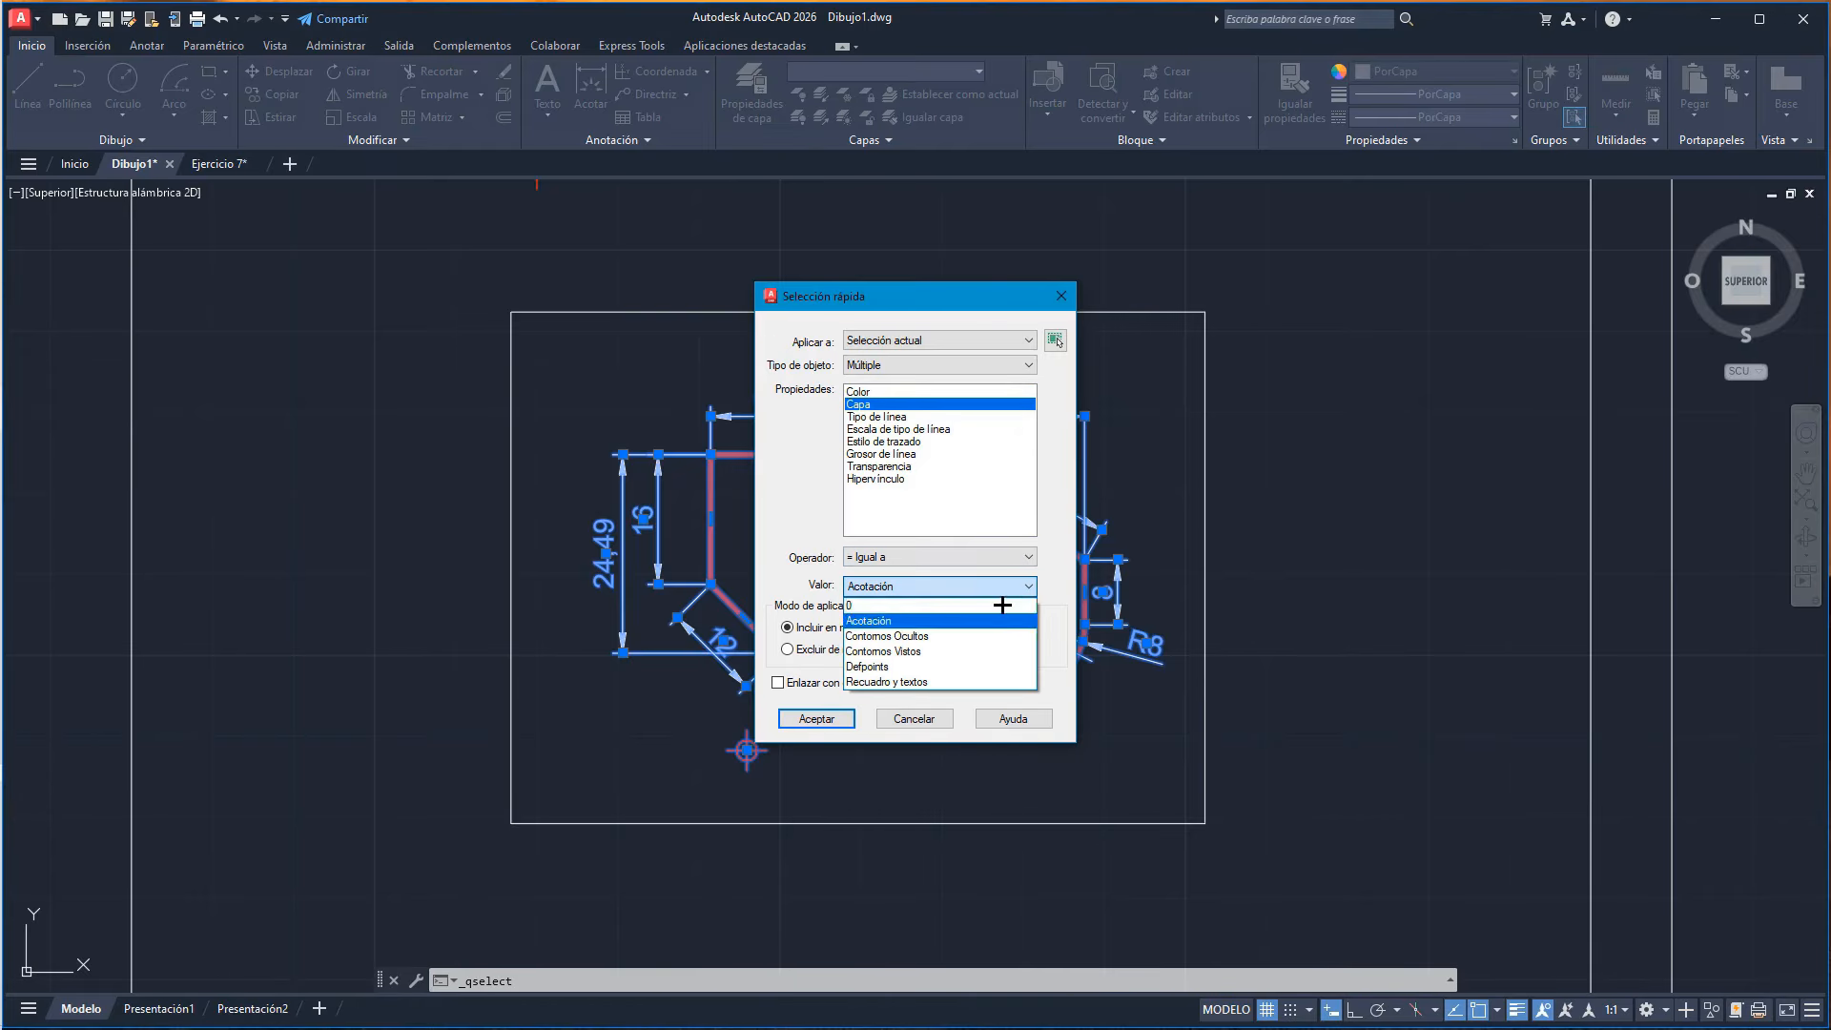
click(1004, 621)
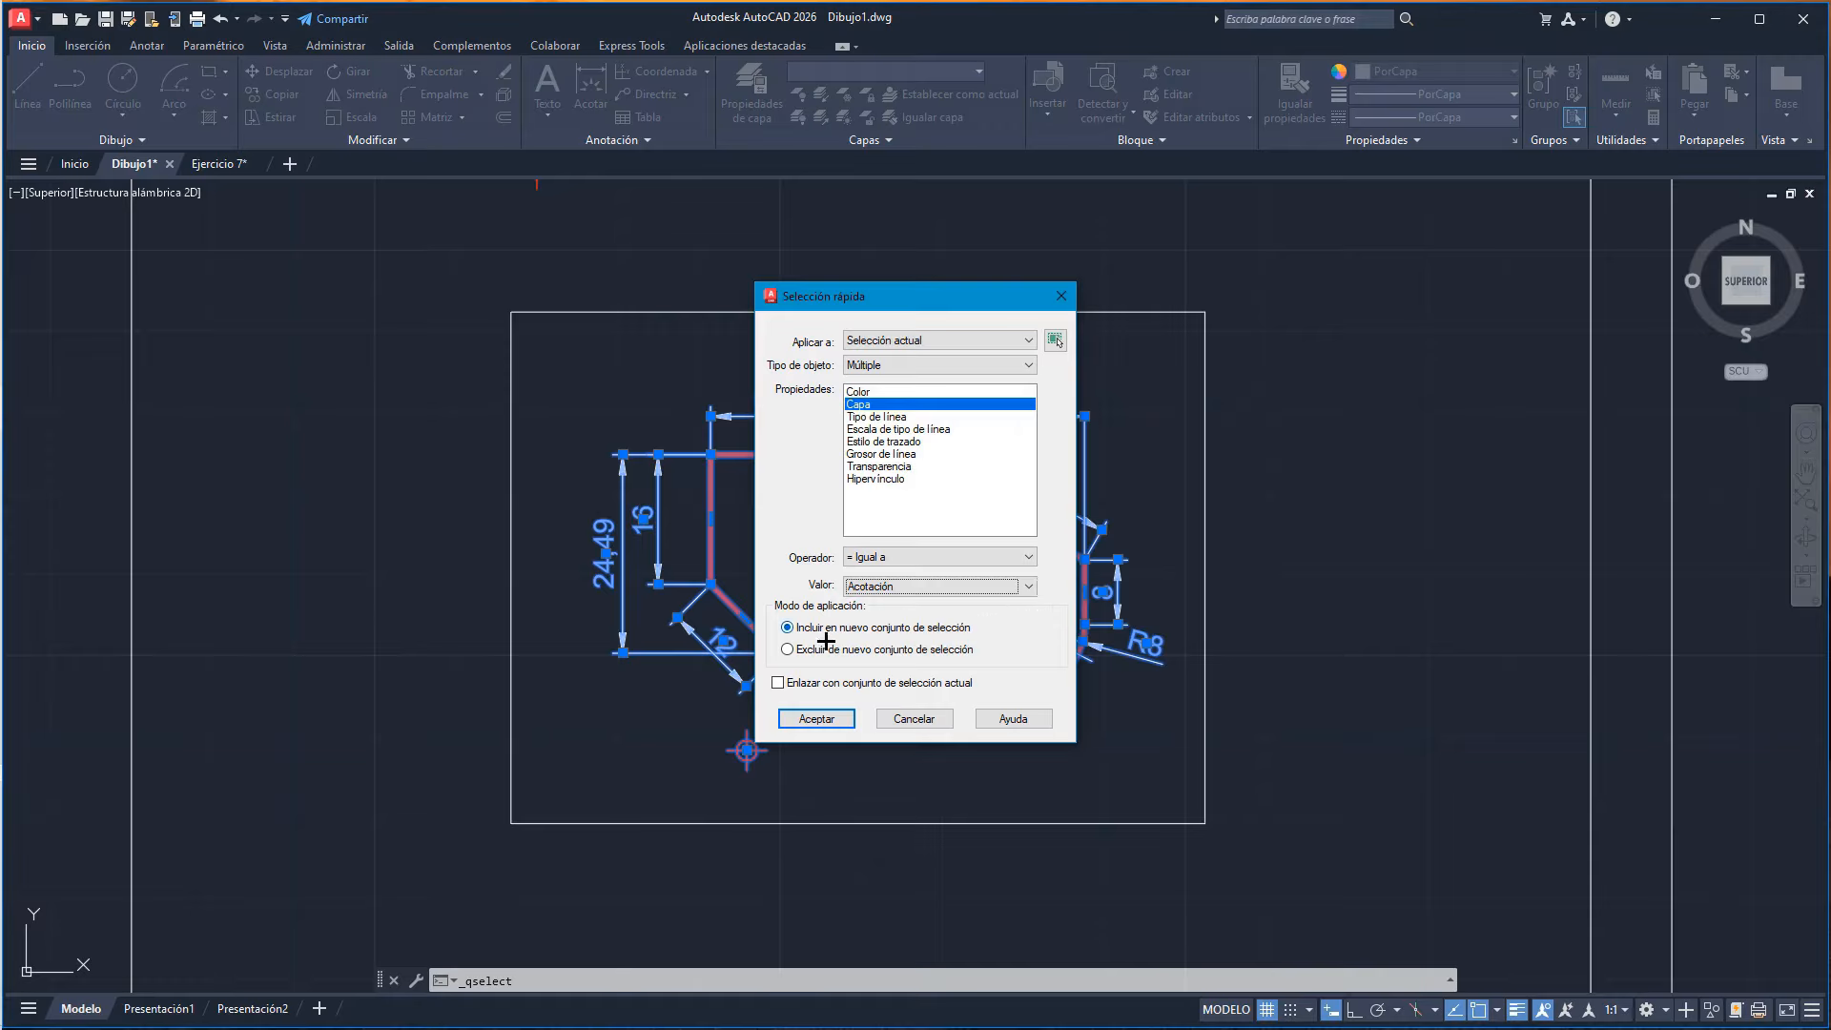
click(841, 719)
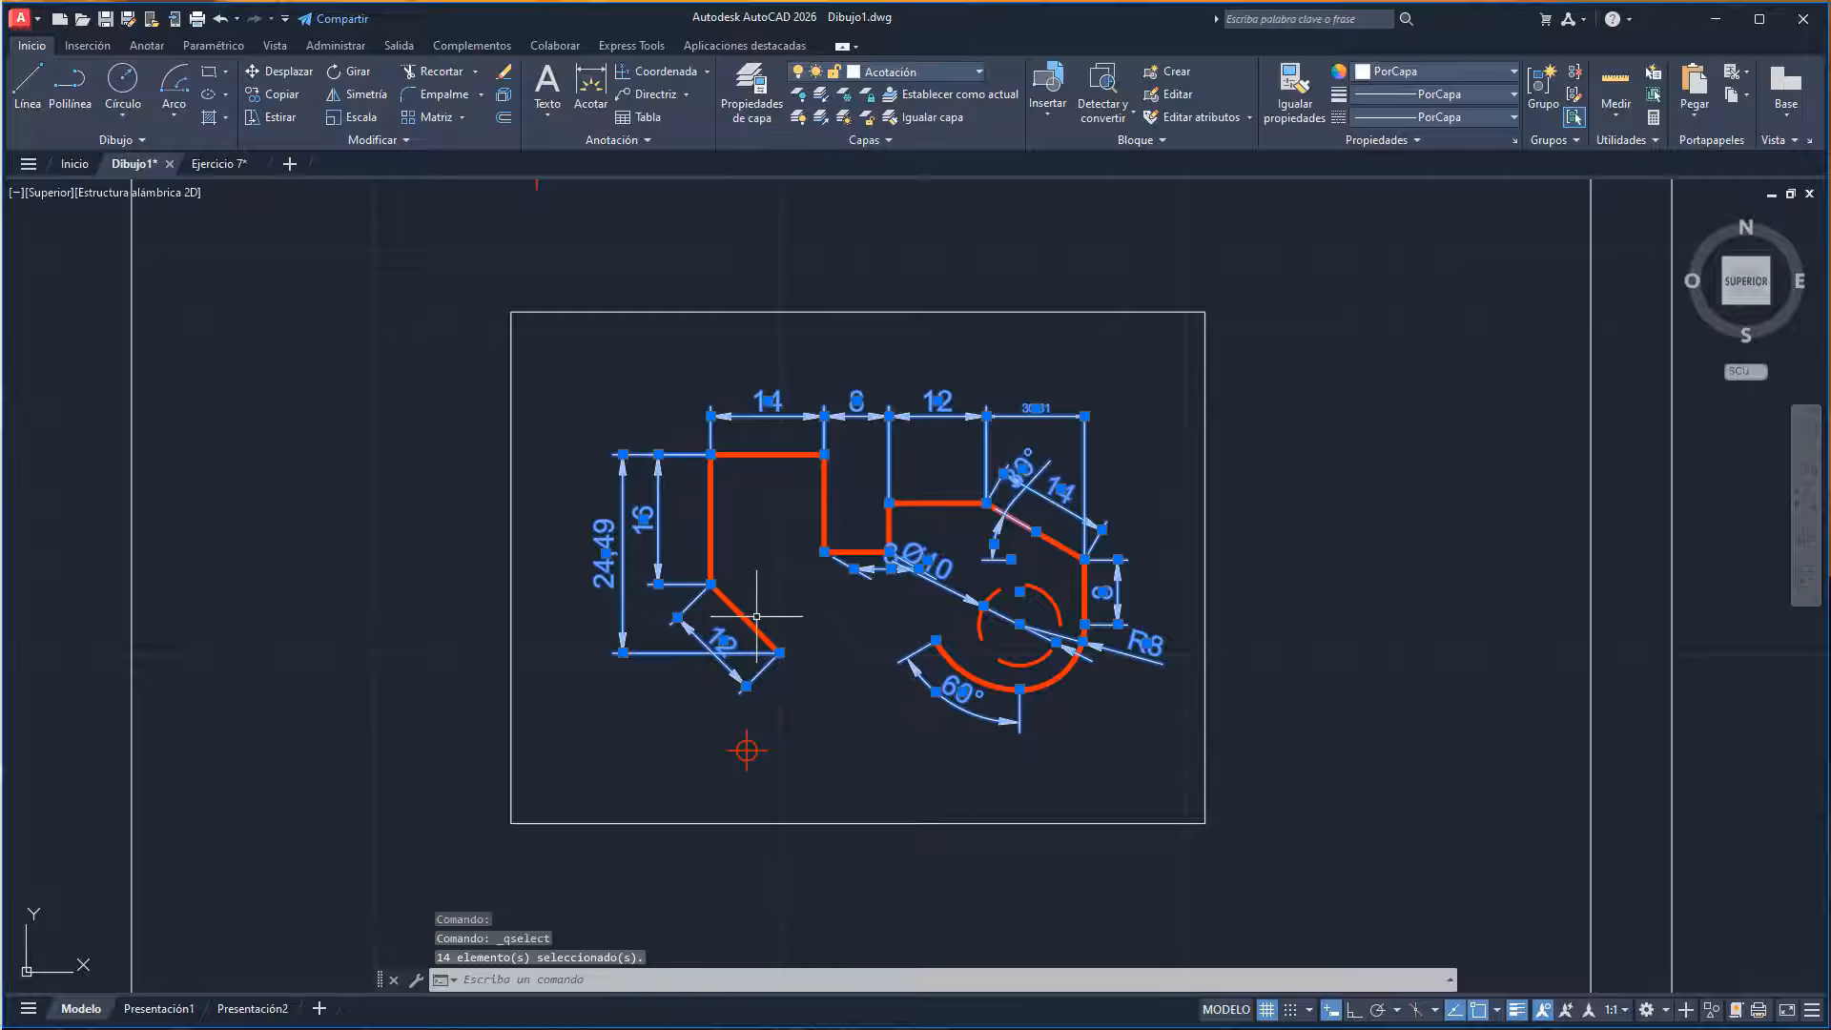
- Assign the escala 0.4 dimension style to all selected dimensions of the scaled copy and clear the selection
right_click(576, 386)
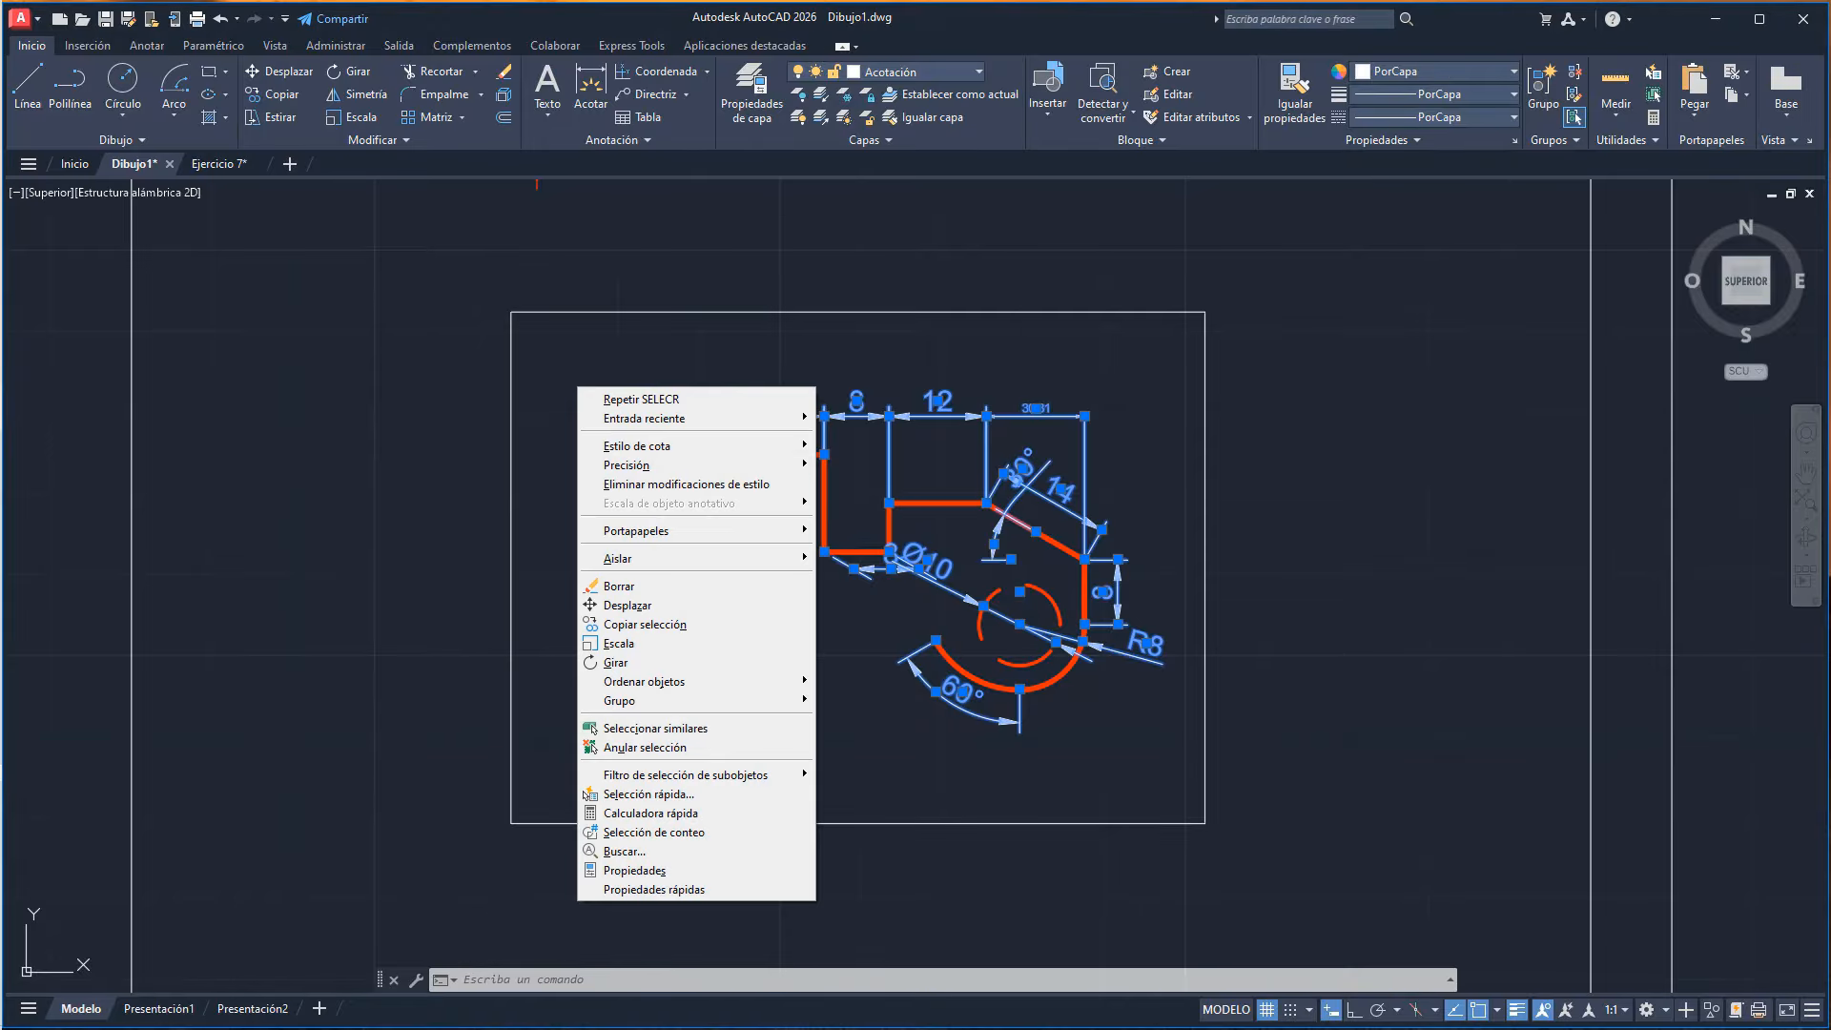
click(659, 869)
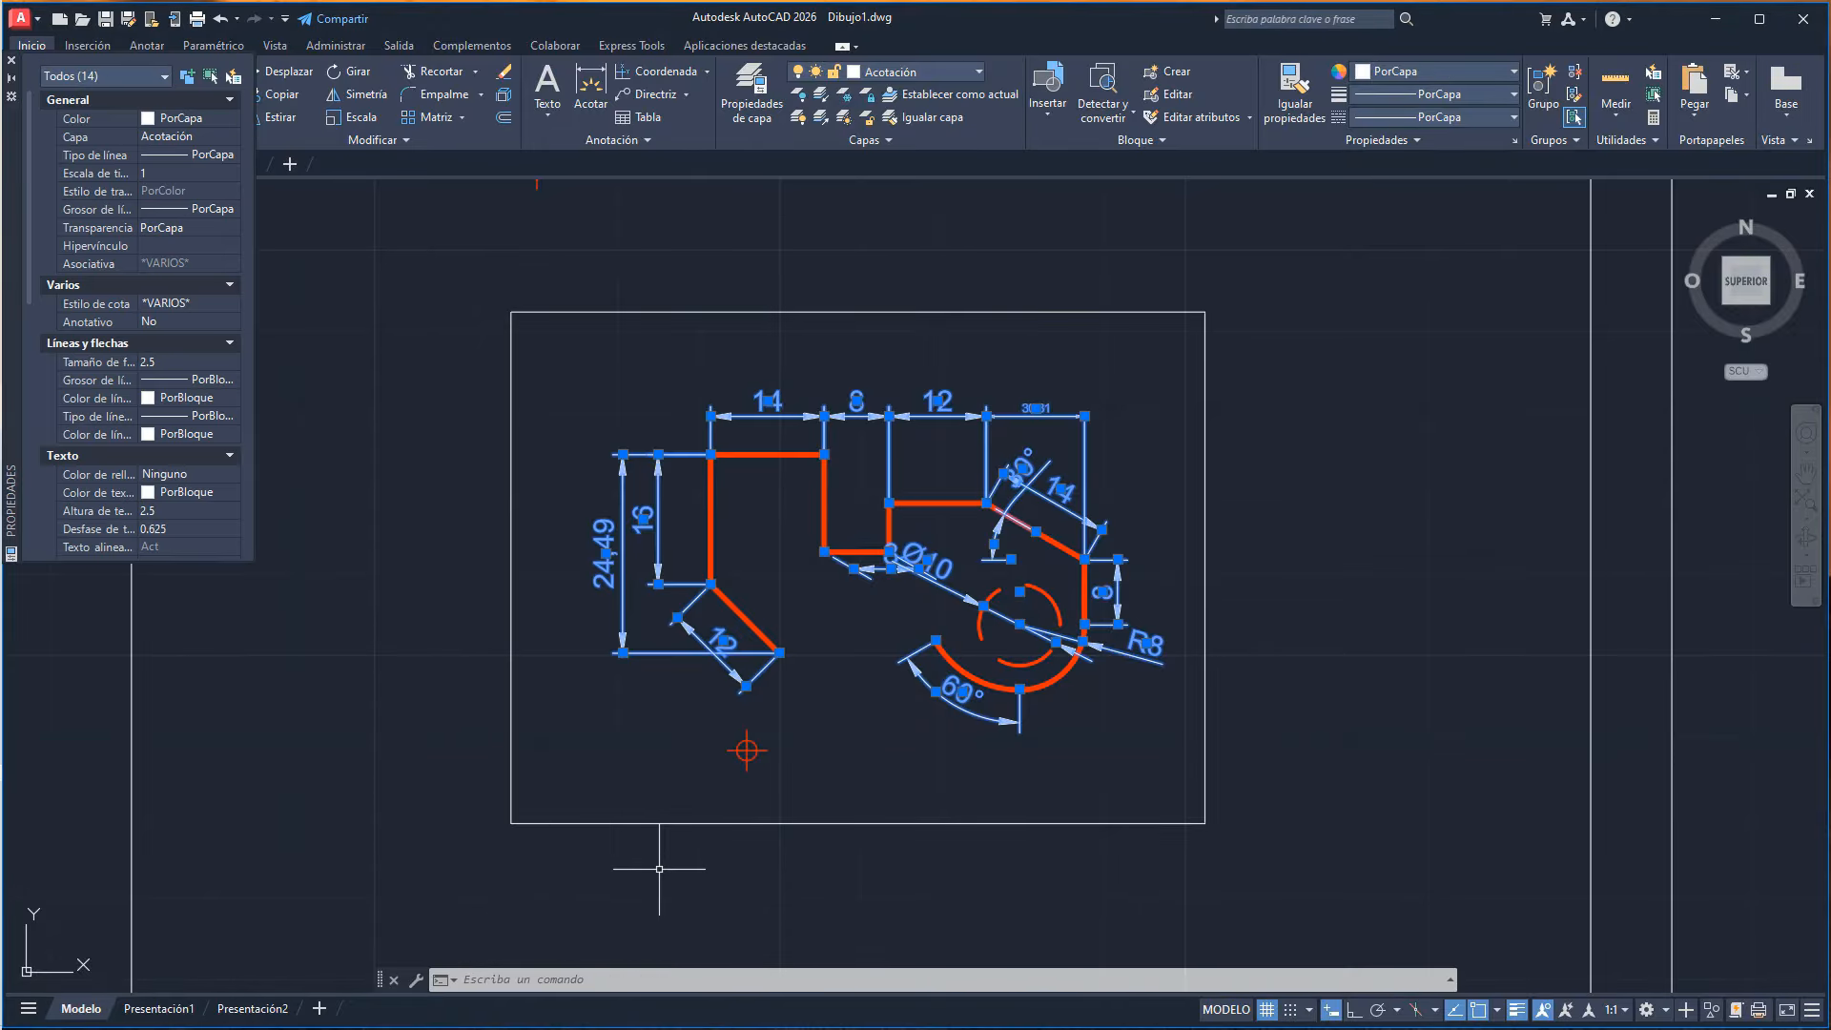
click(213, 304)
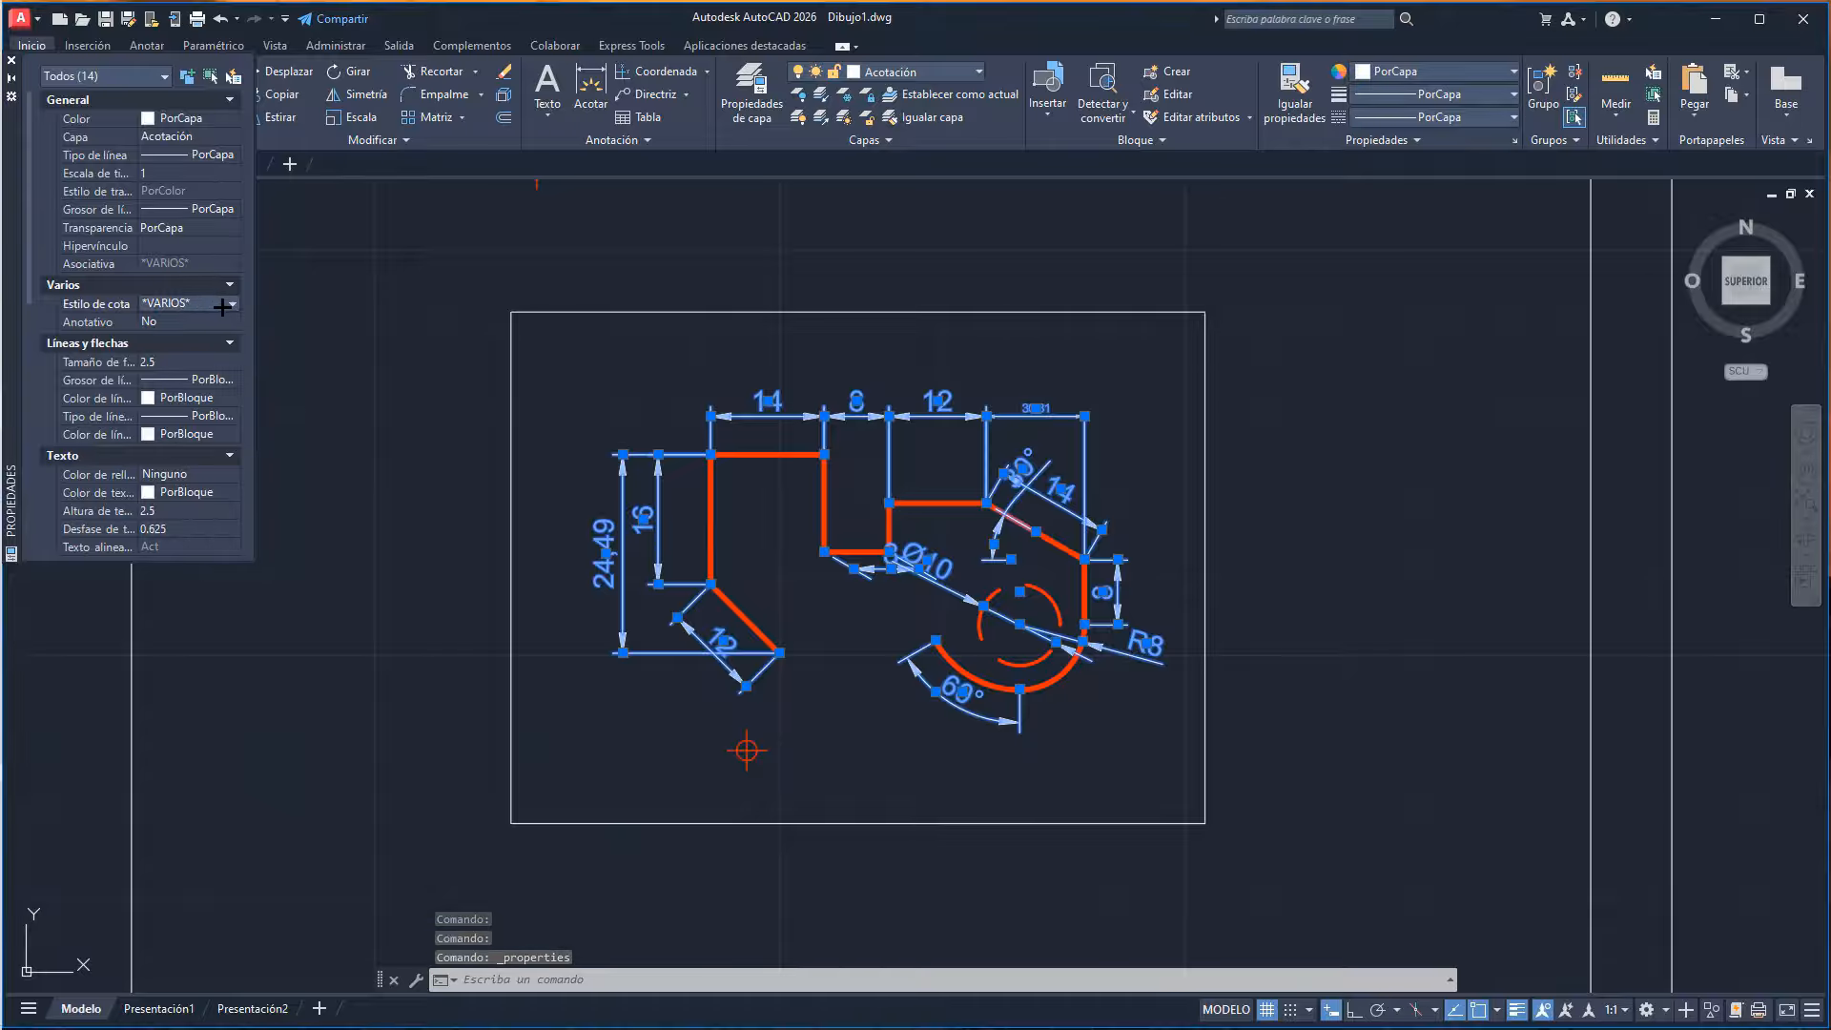
click(232, 304)
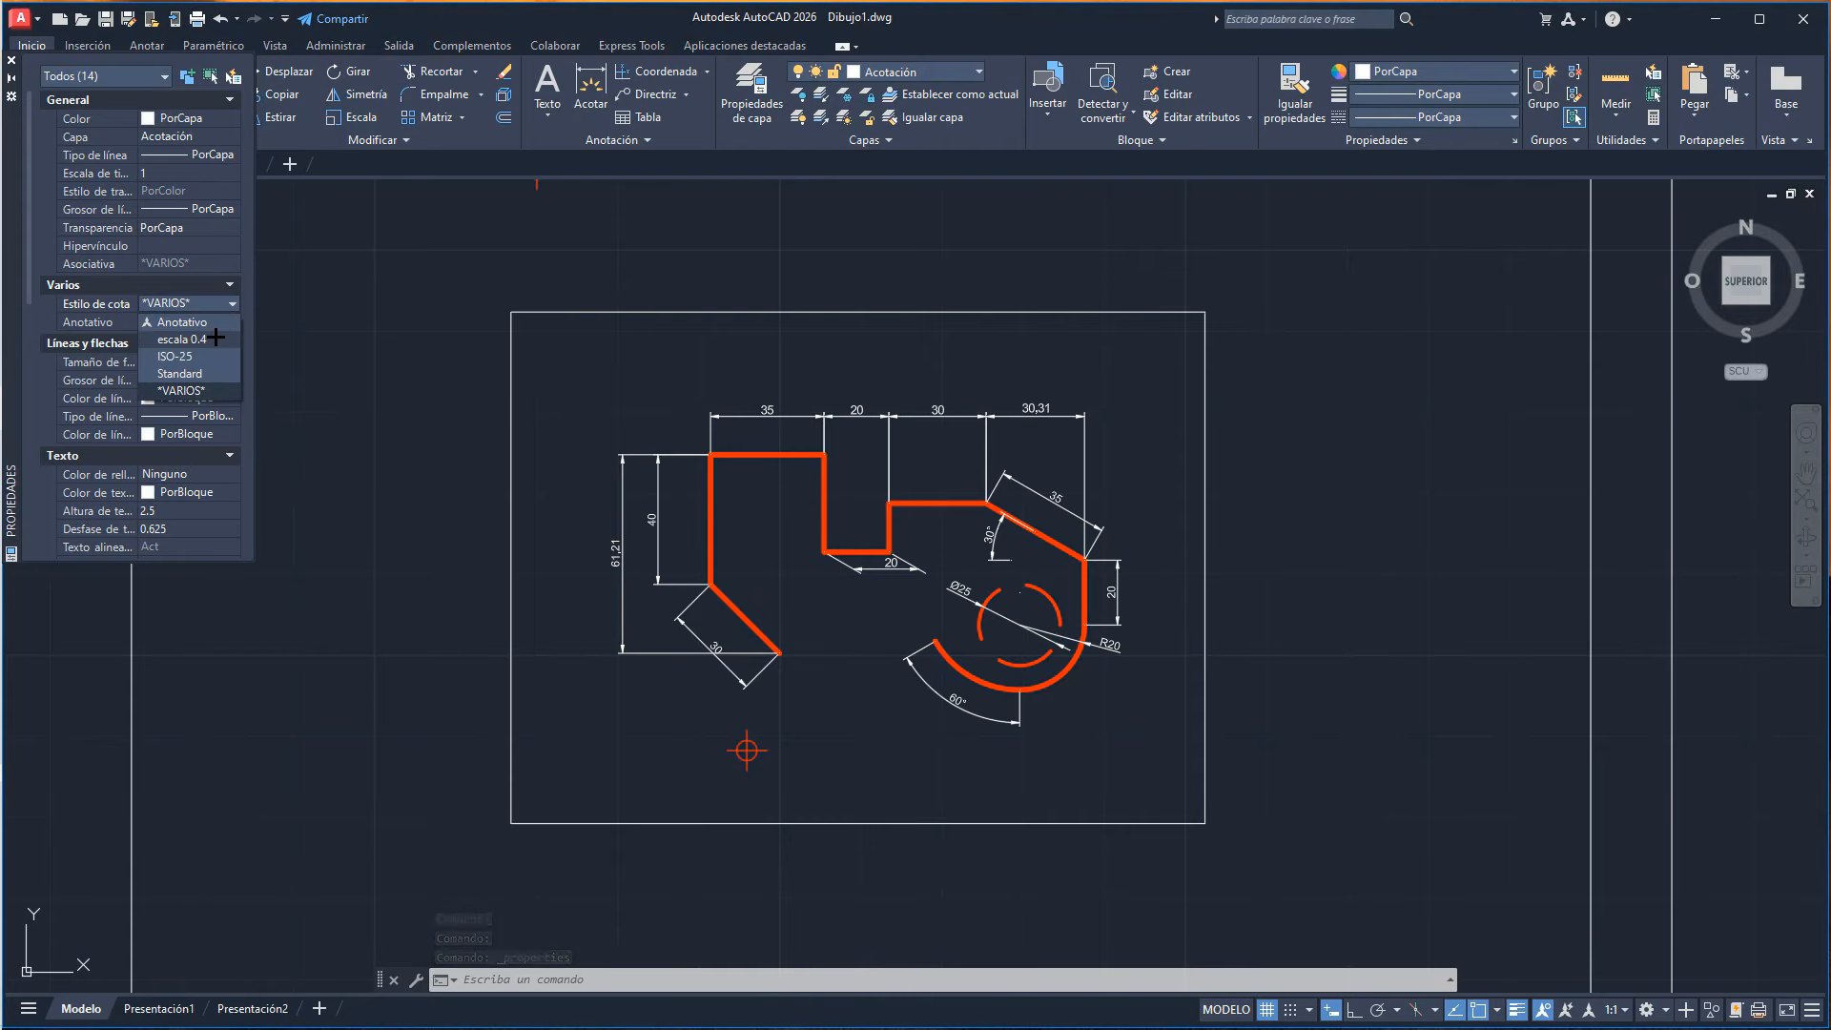
click(181, 339)
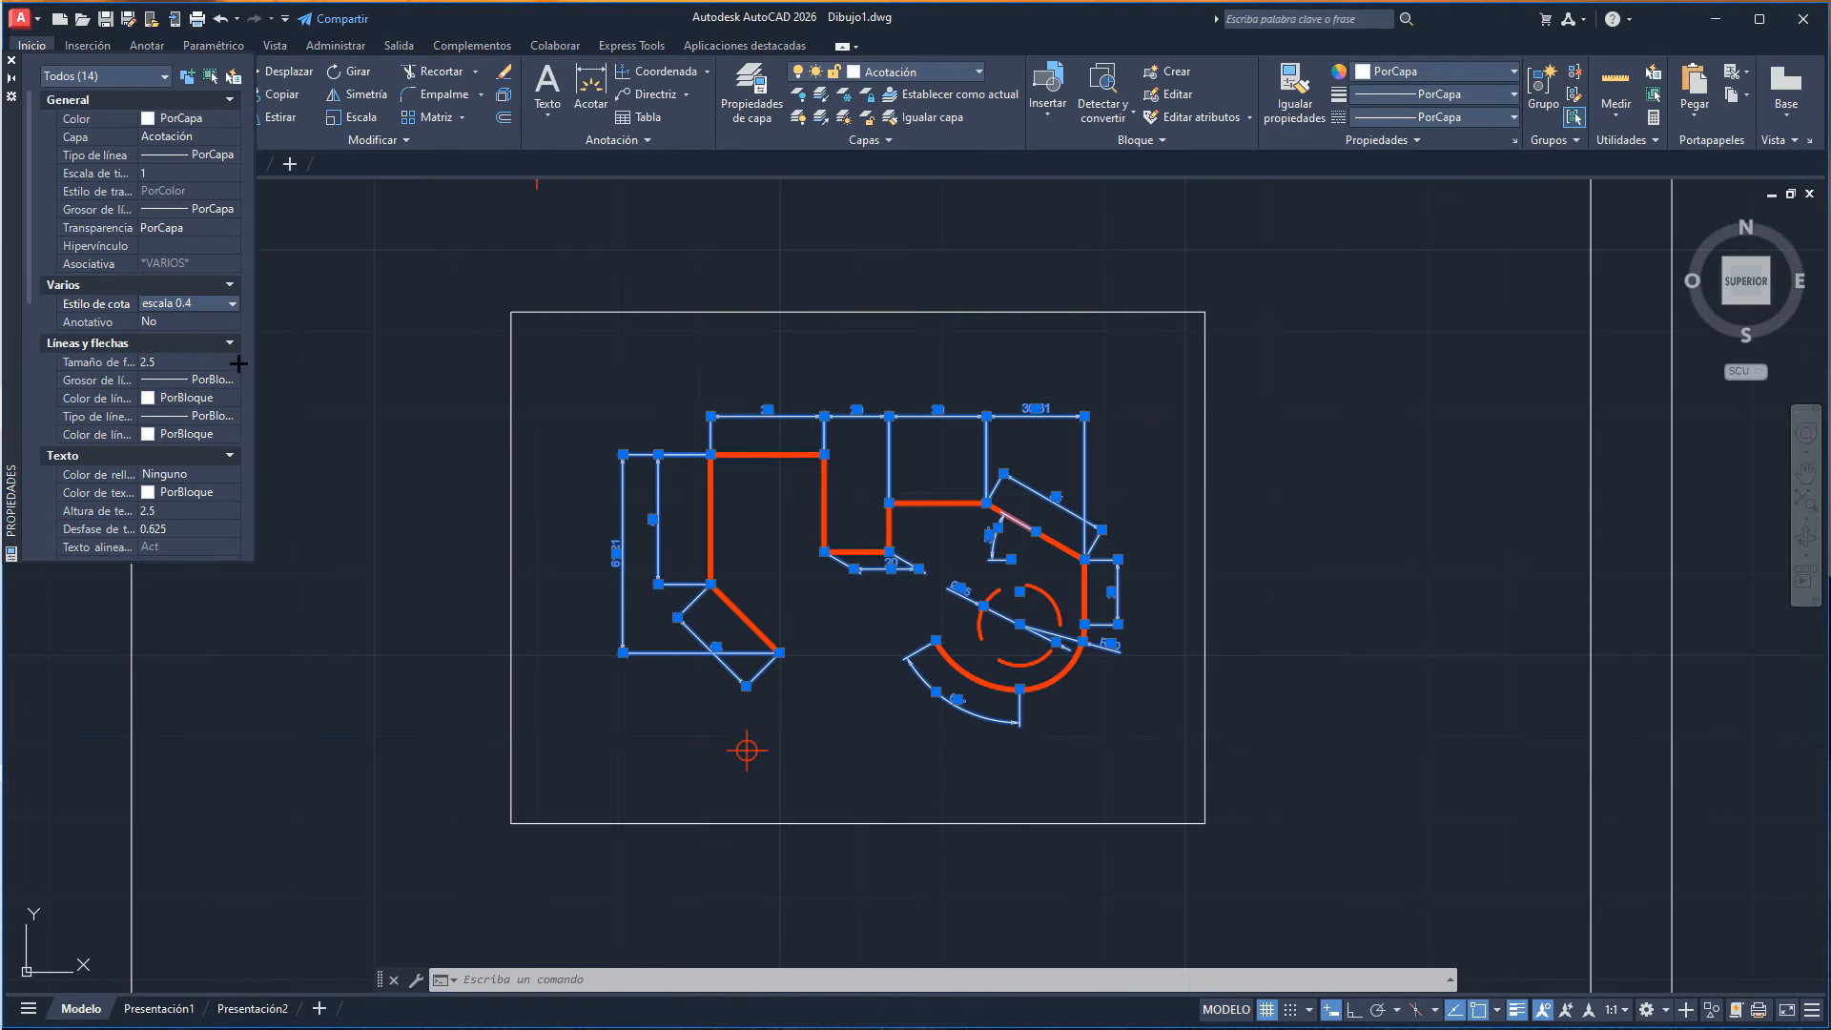
key(Escape)
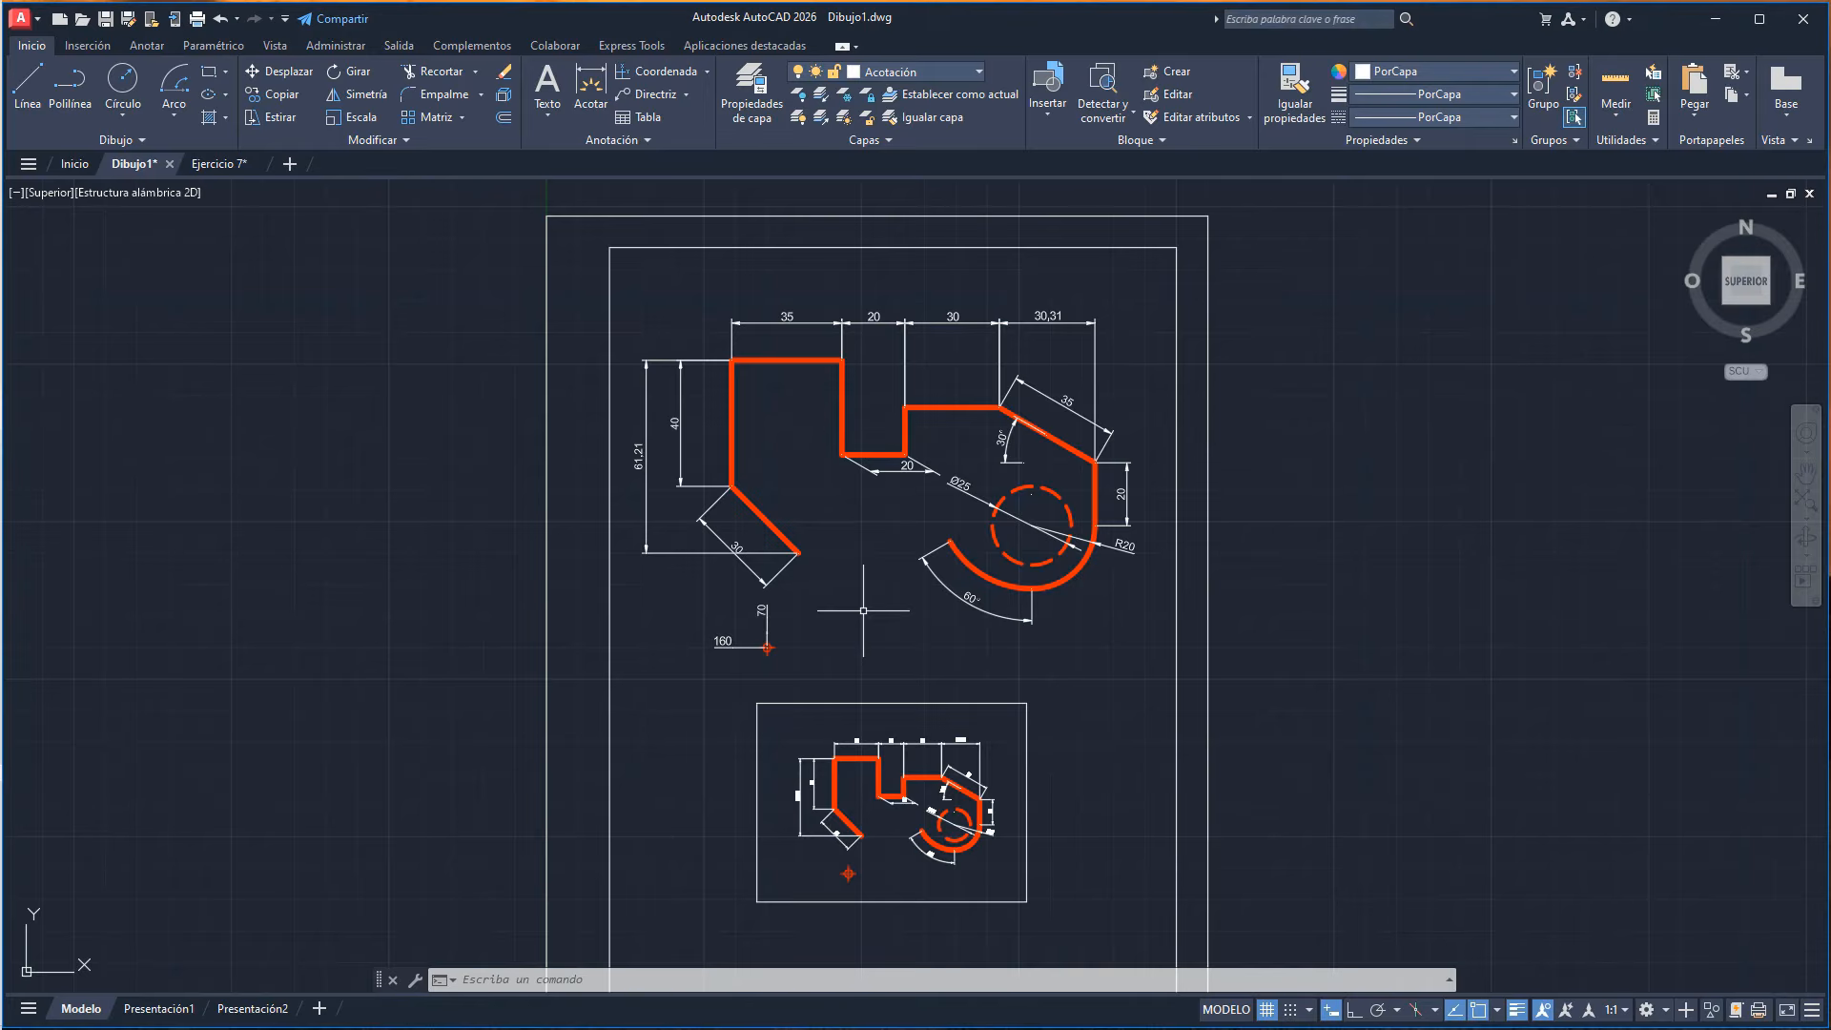
- Add a multileader reading "Ángulo de 45º" that points to the sloped 30 mm edge of the original part
click(660, 95)
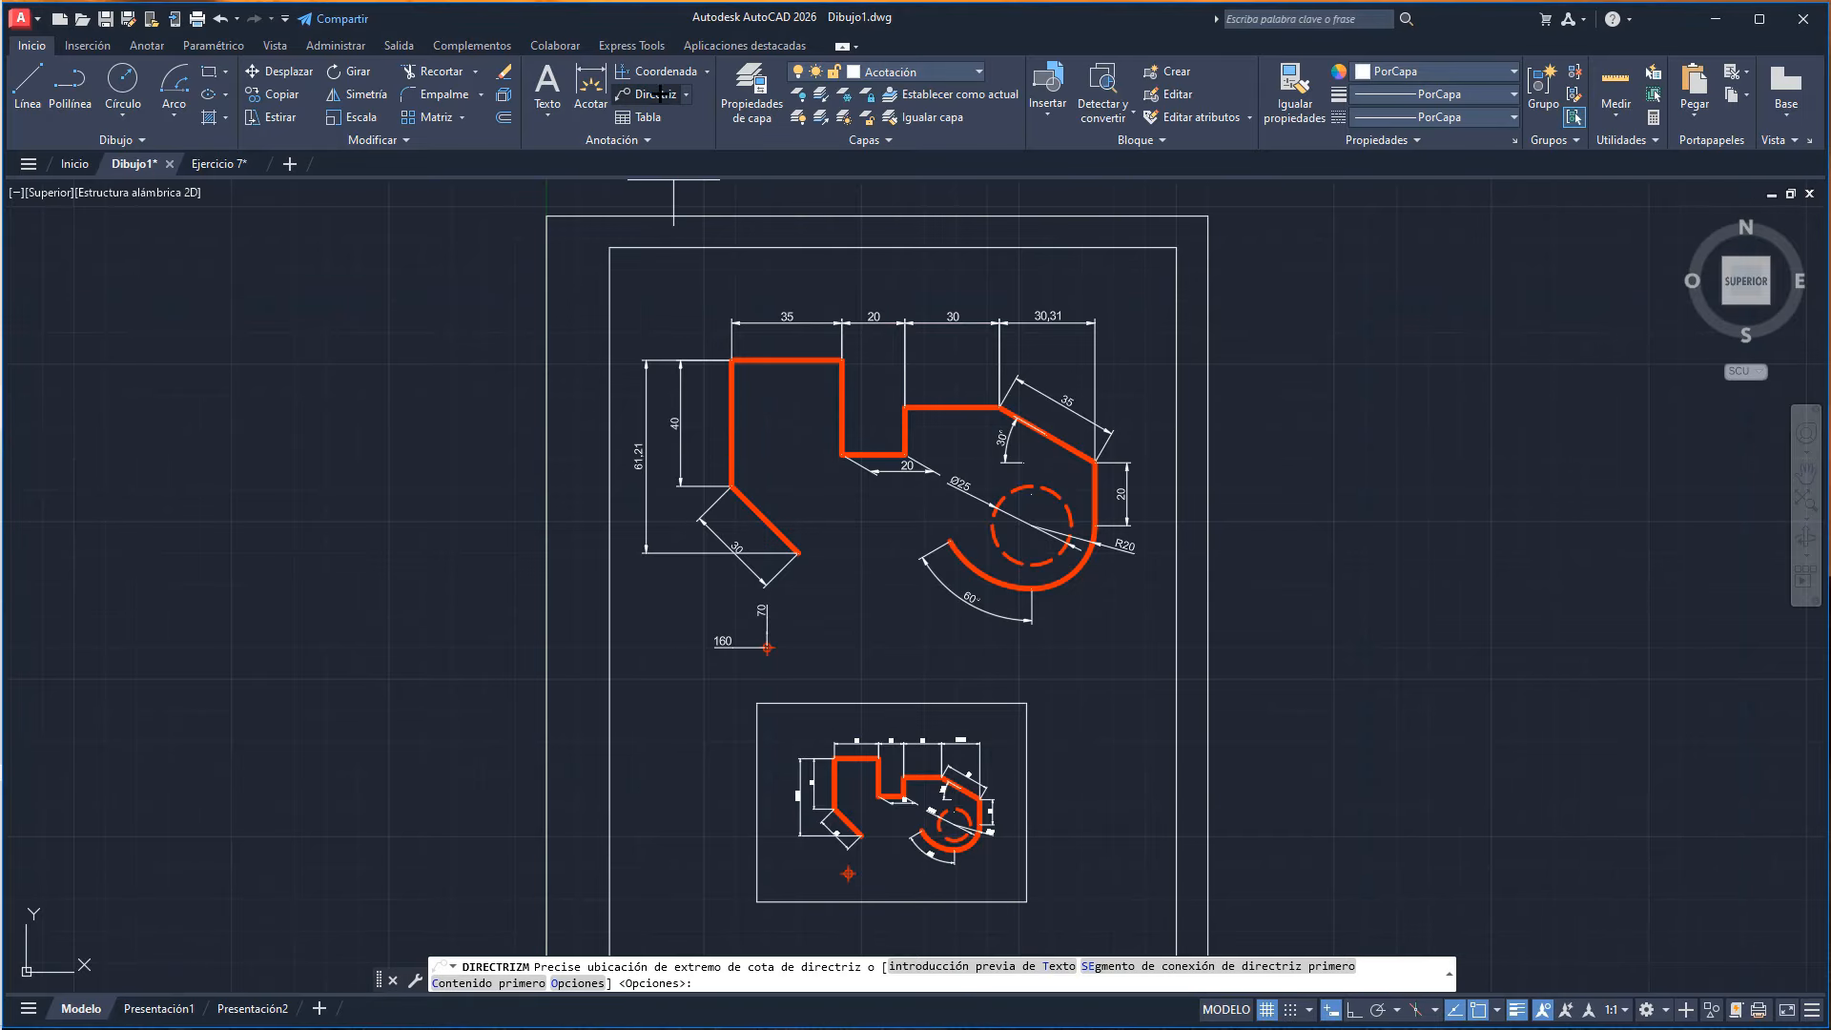
click(767, 515)
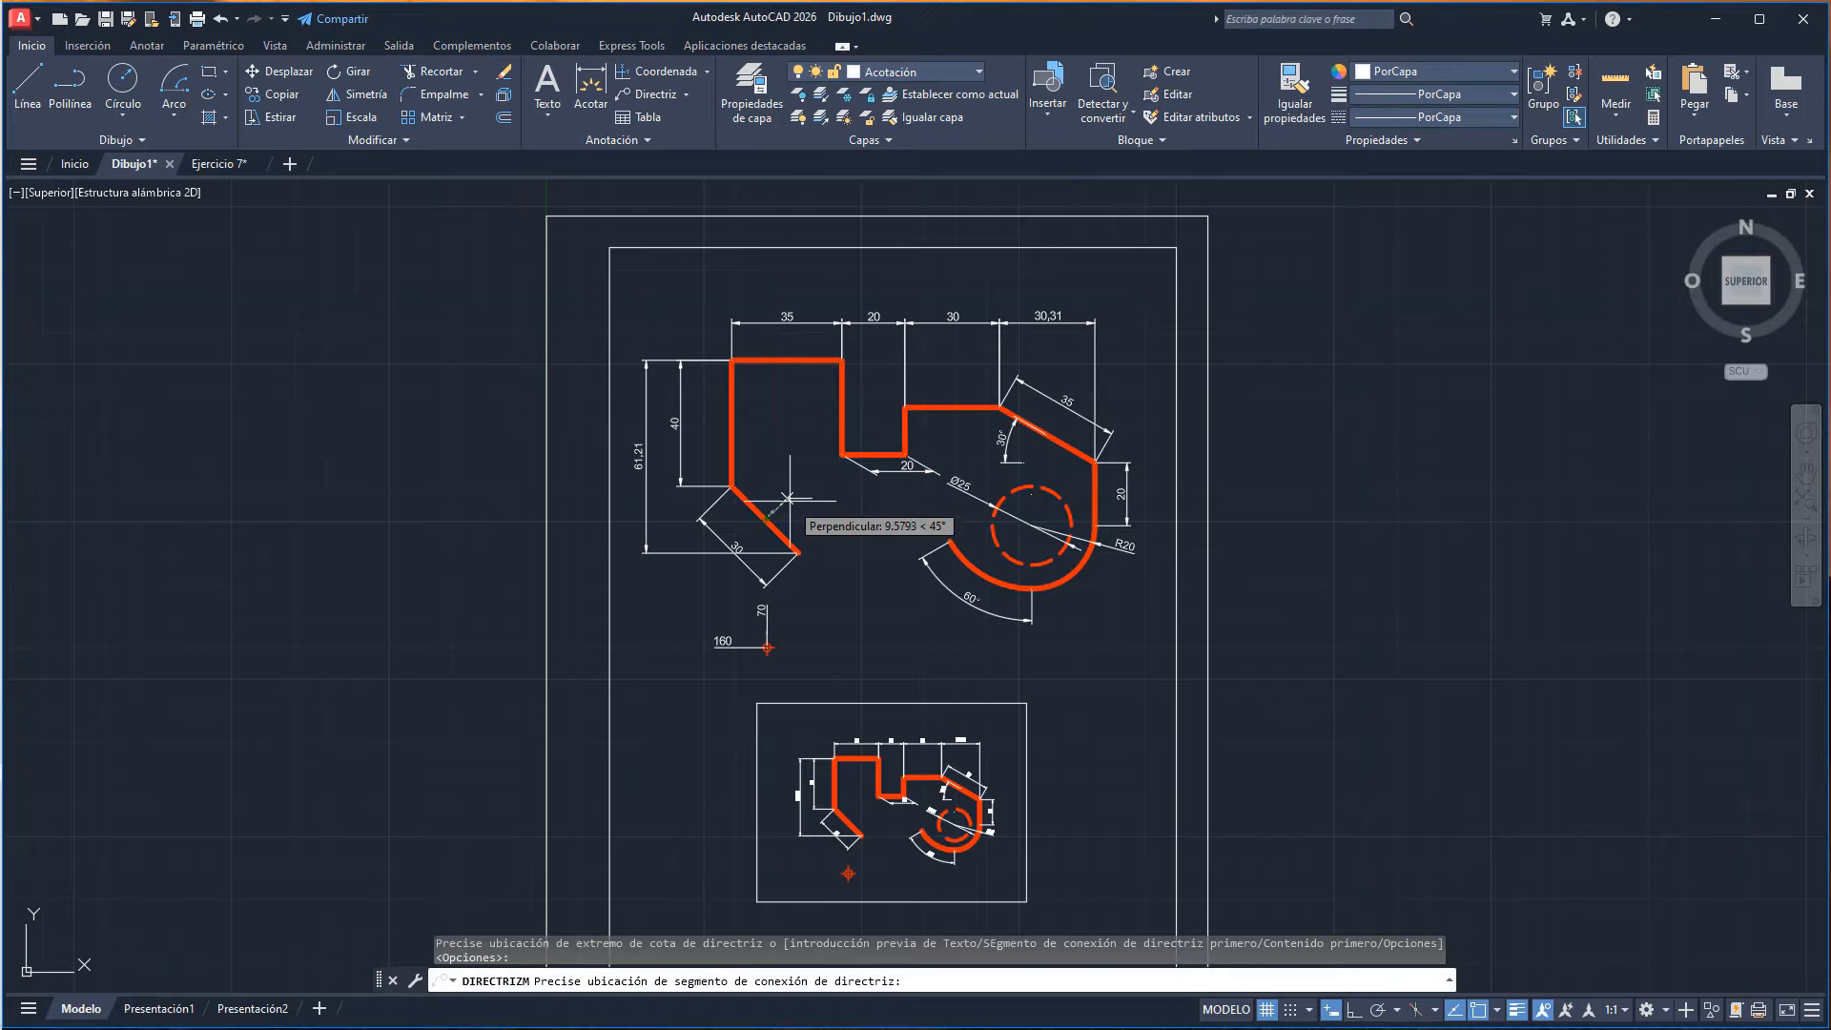
click(787, 497)
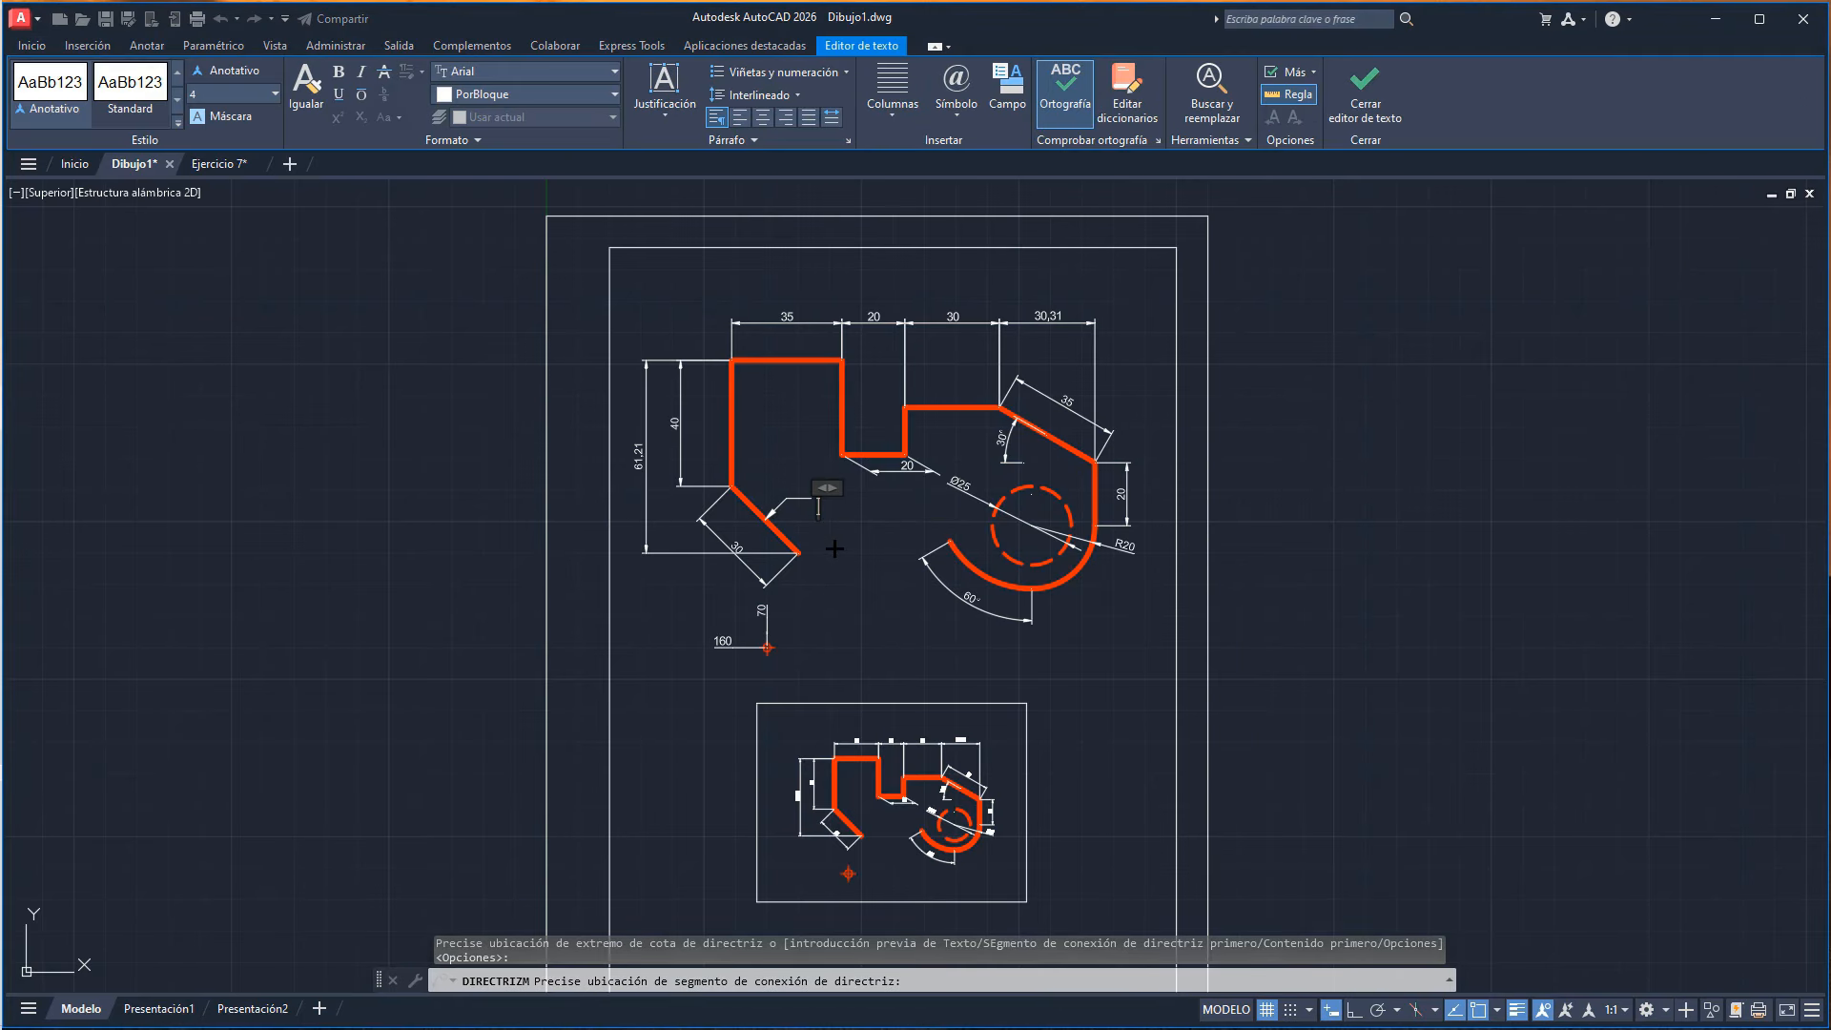
text(Angu)
text(lo)
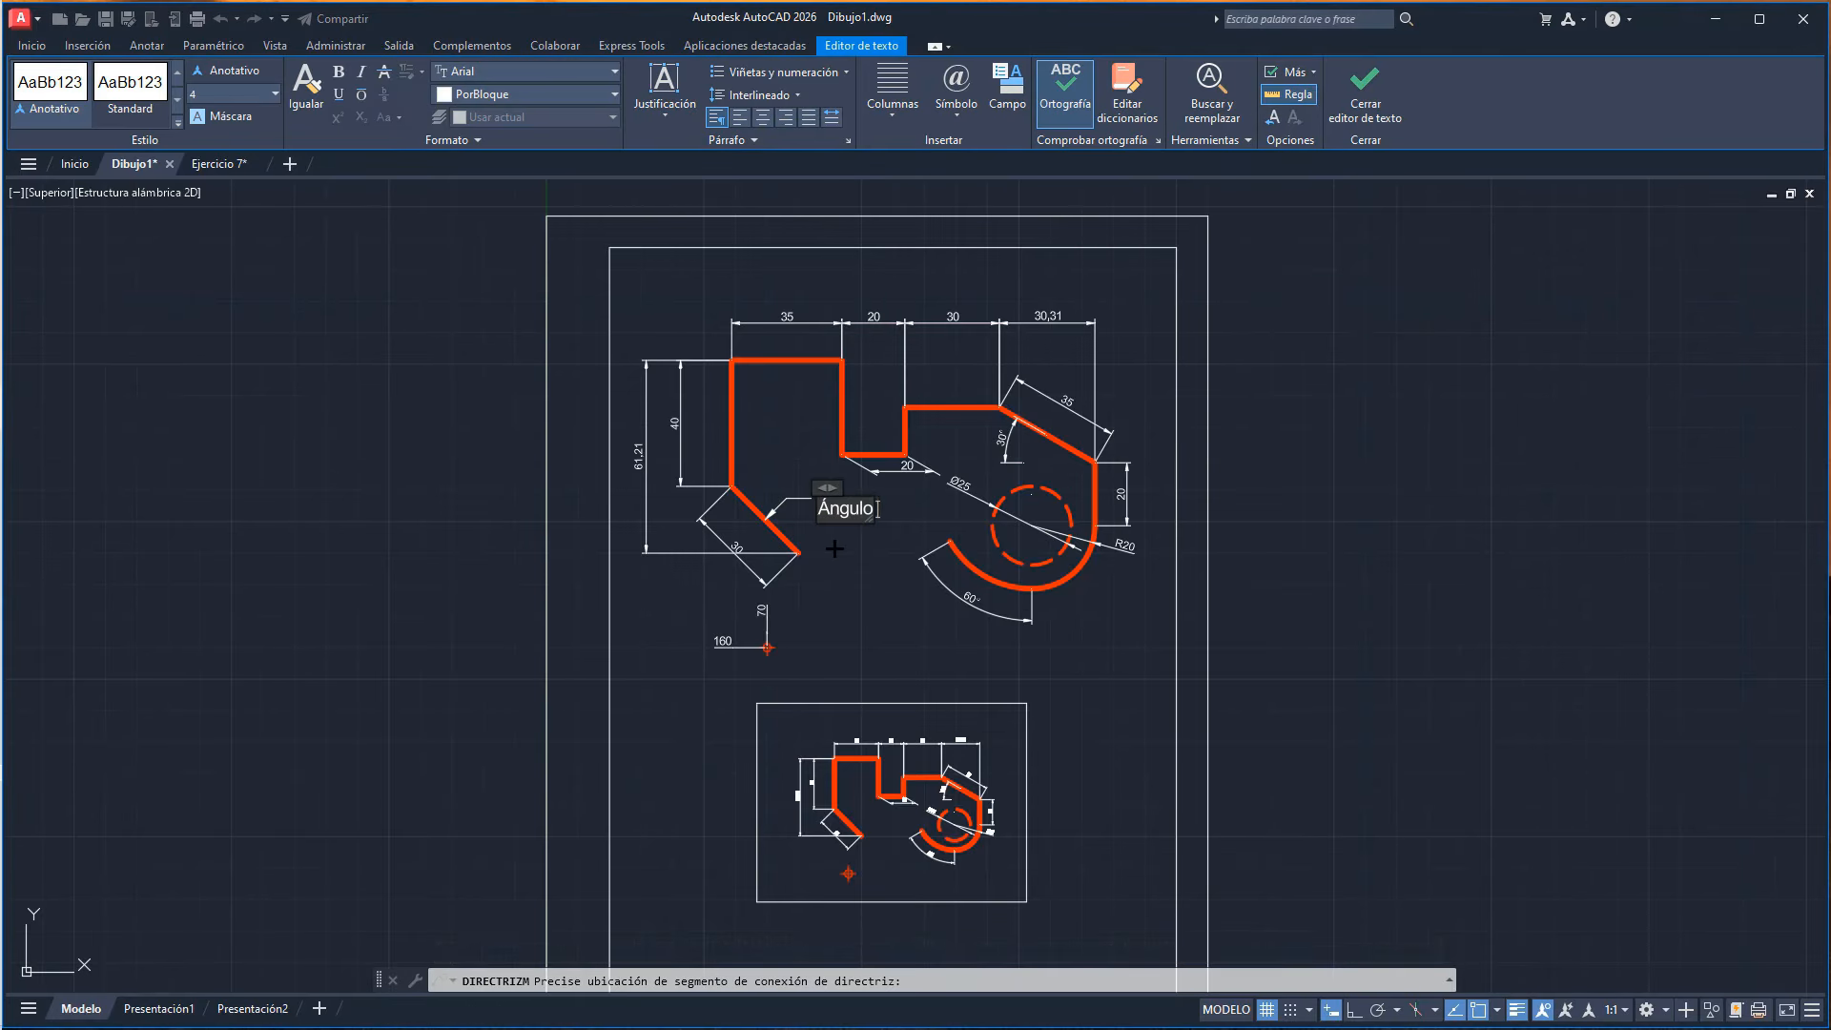
text( de 45º)
click(843, 551)
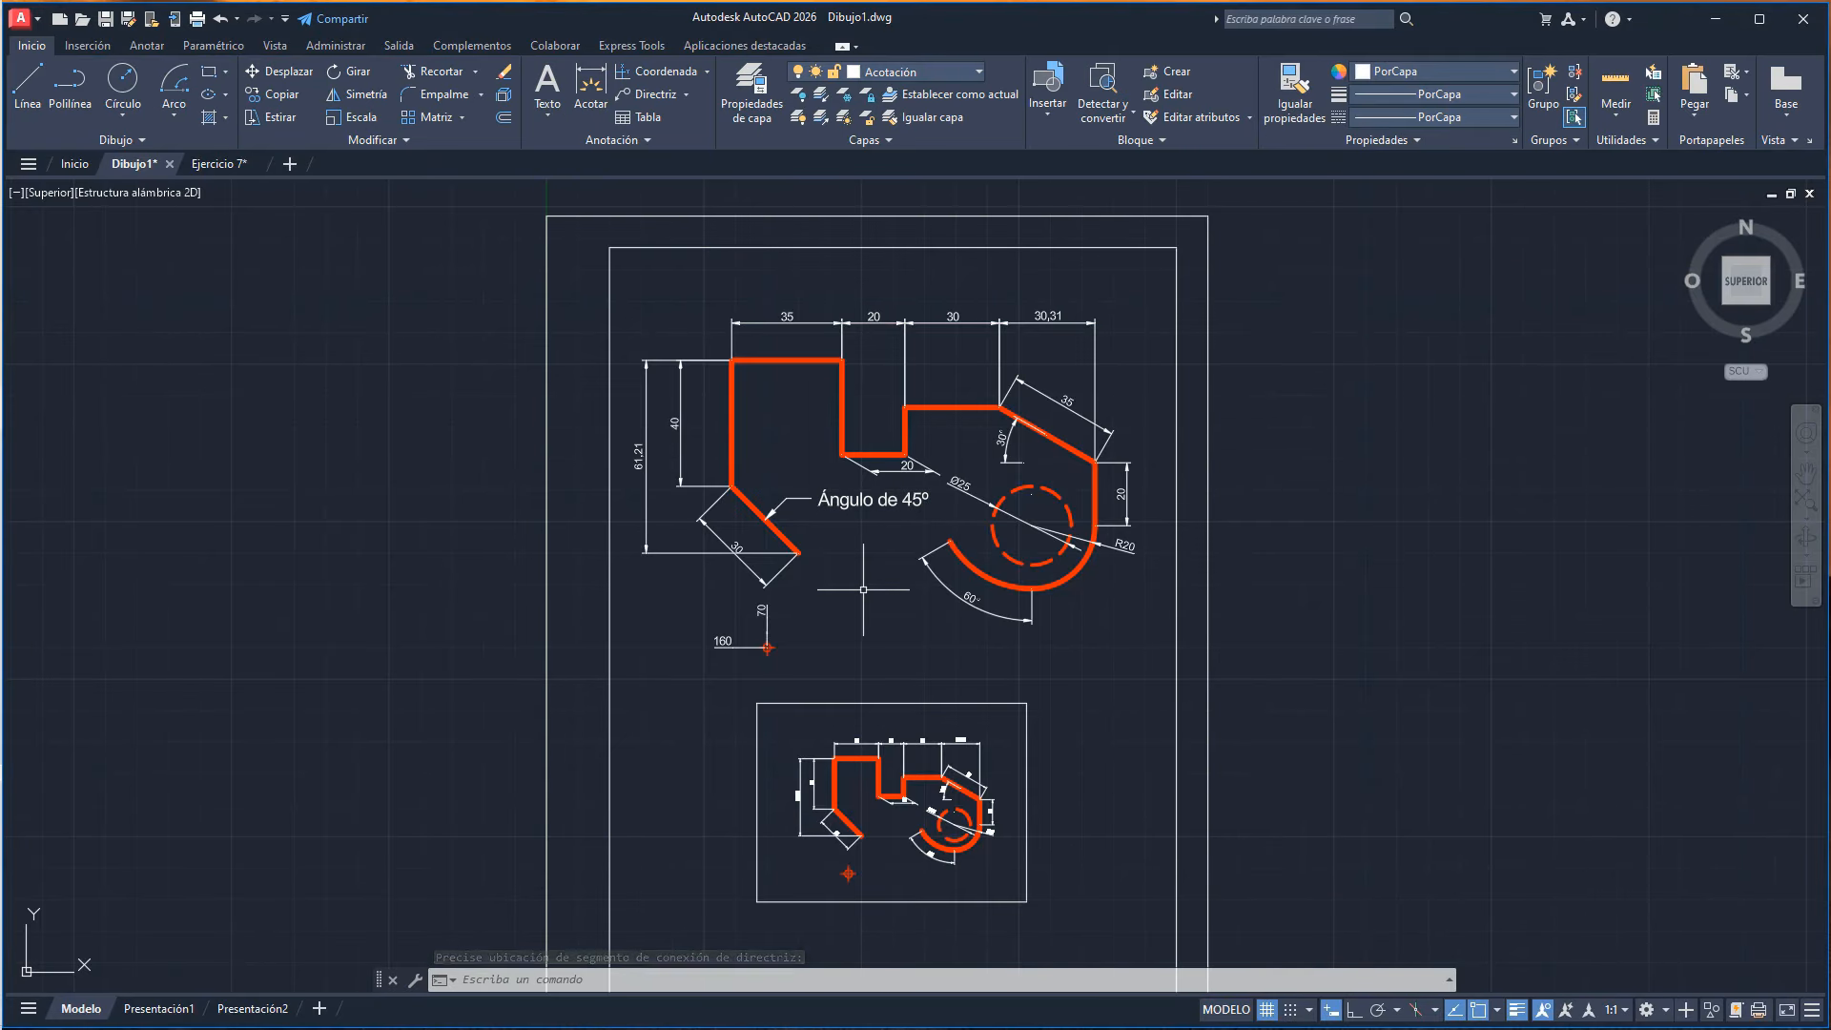
- Modify the Standard multileader style, adjusting its arrowhead size and setting the text height to 2.5, and close the style manager
click(656, 143)
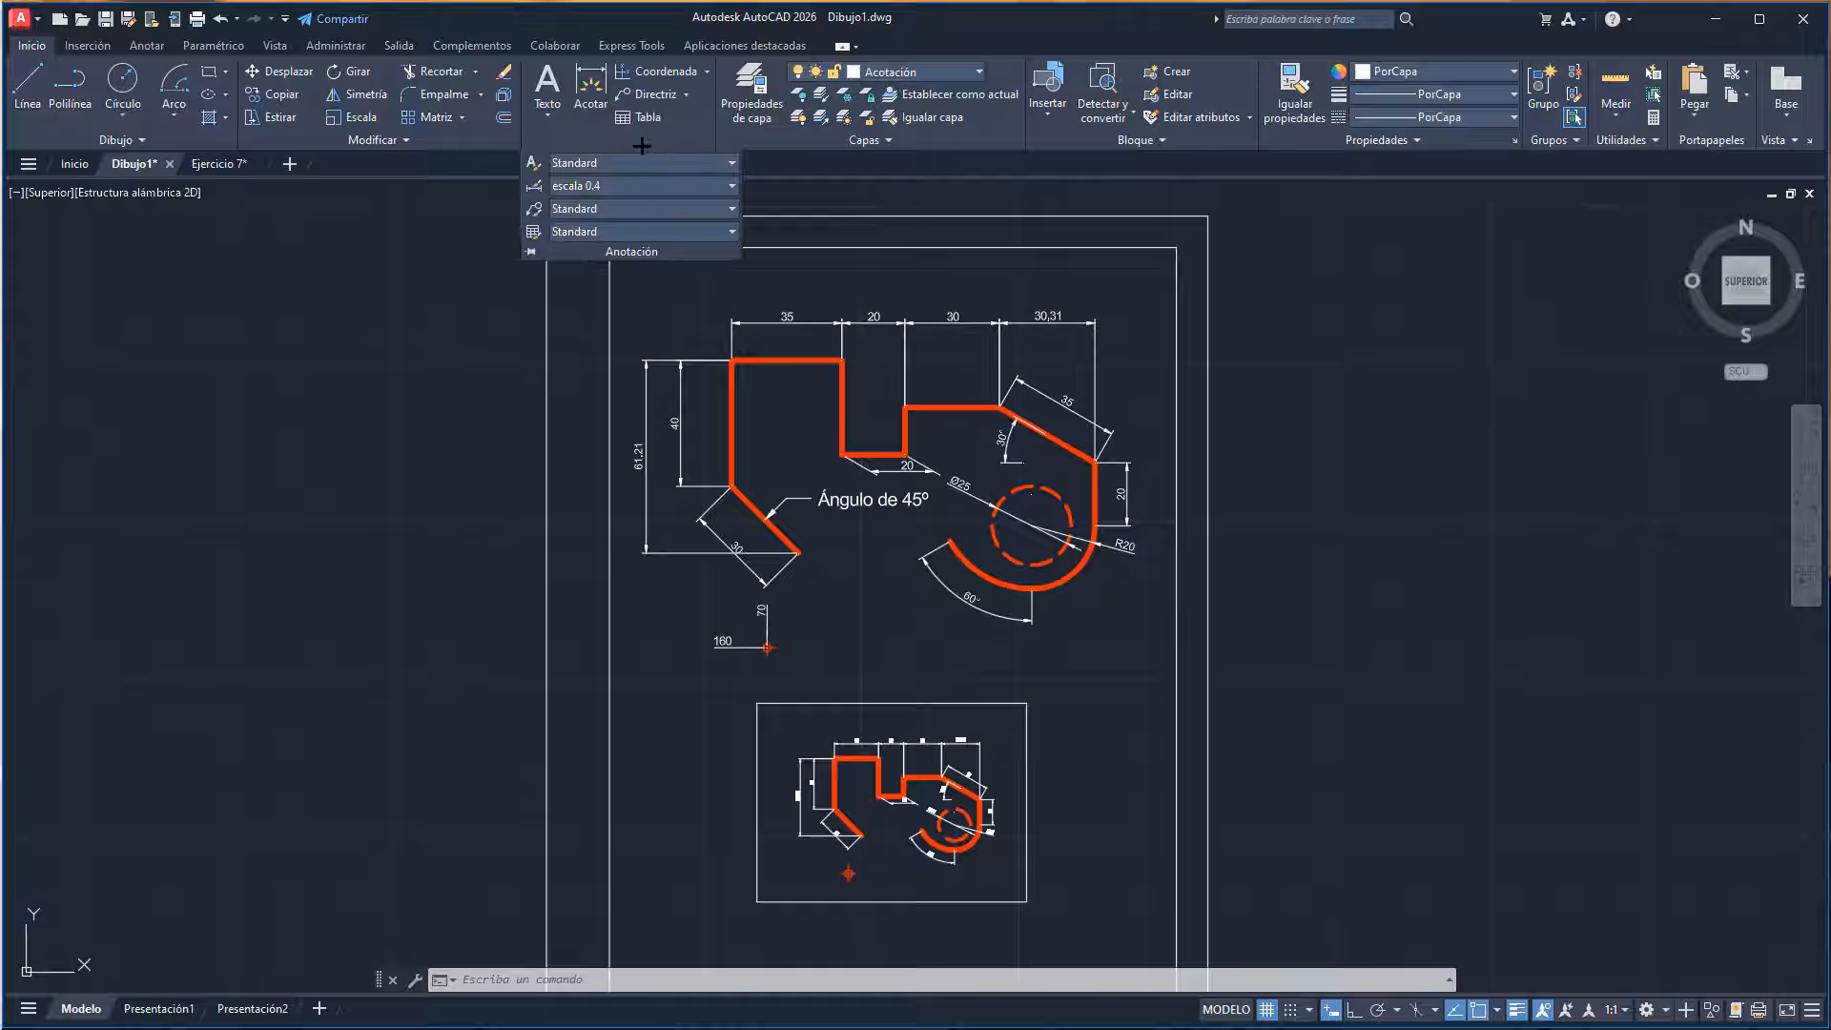
click(535, 210)
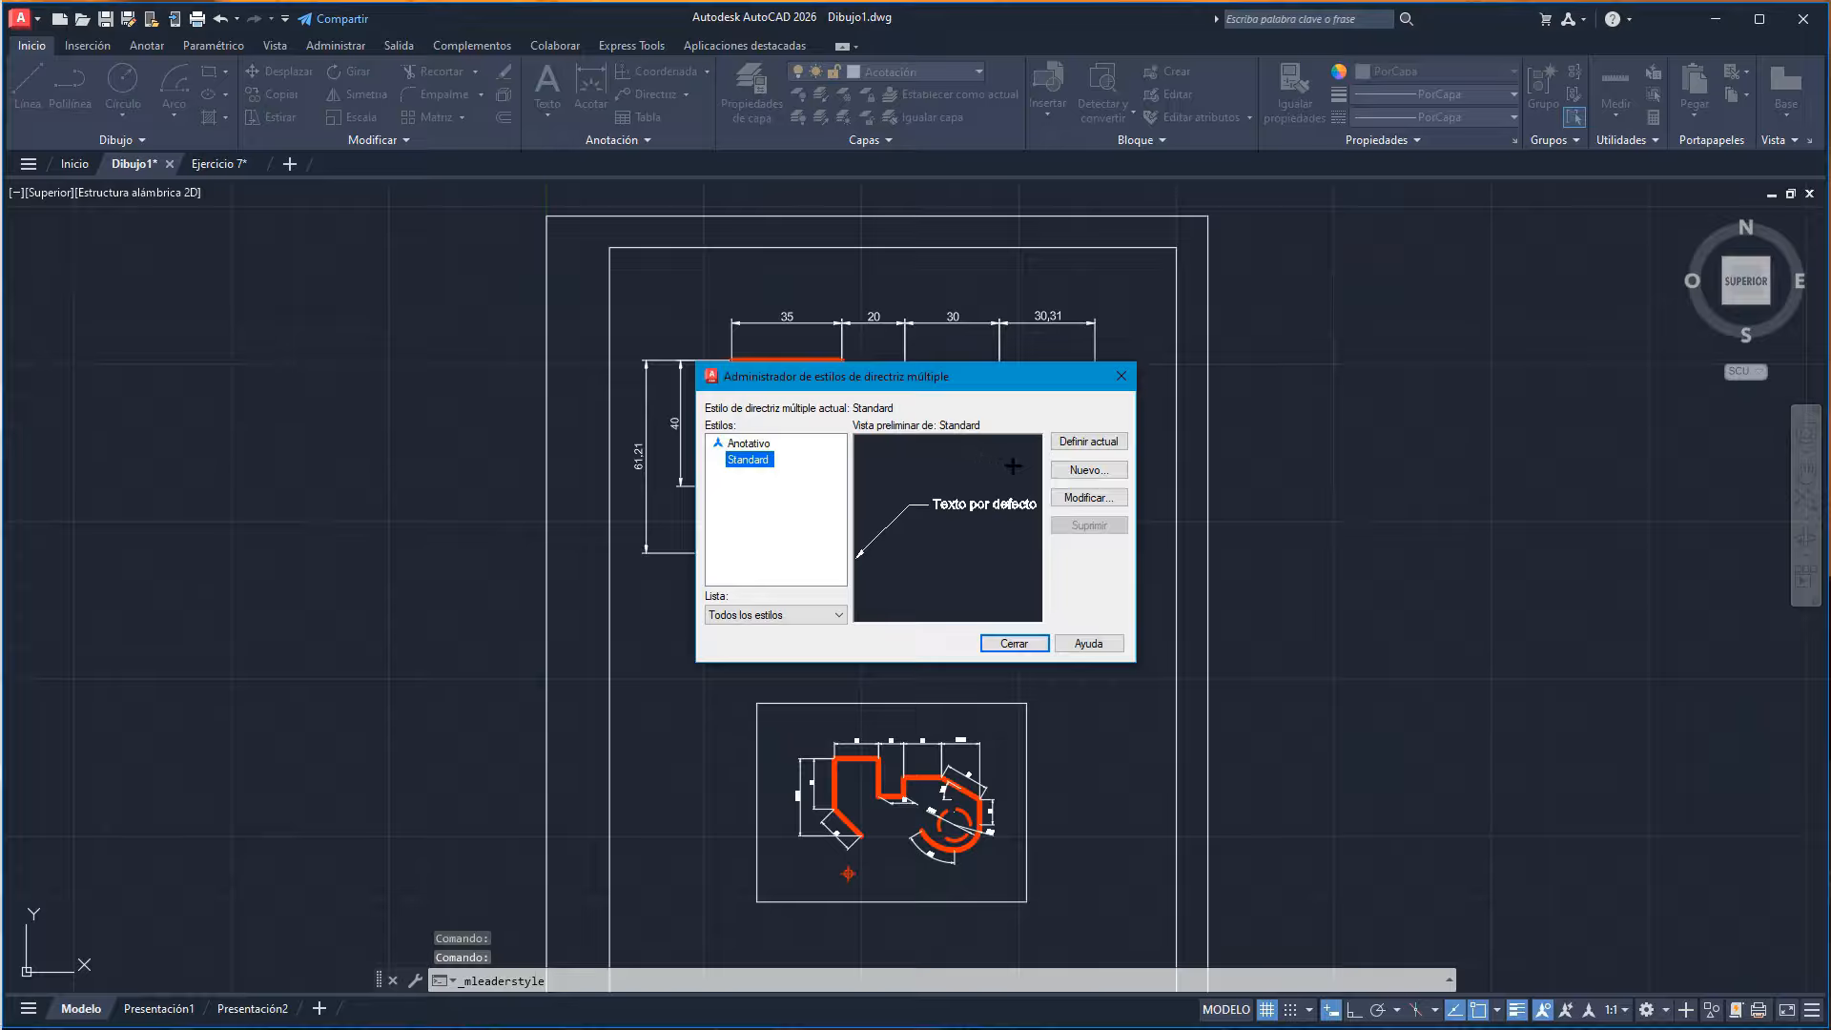
click(1072, 497)
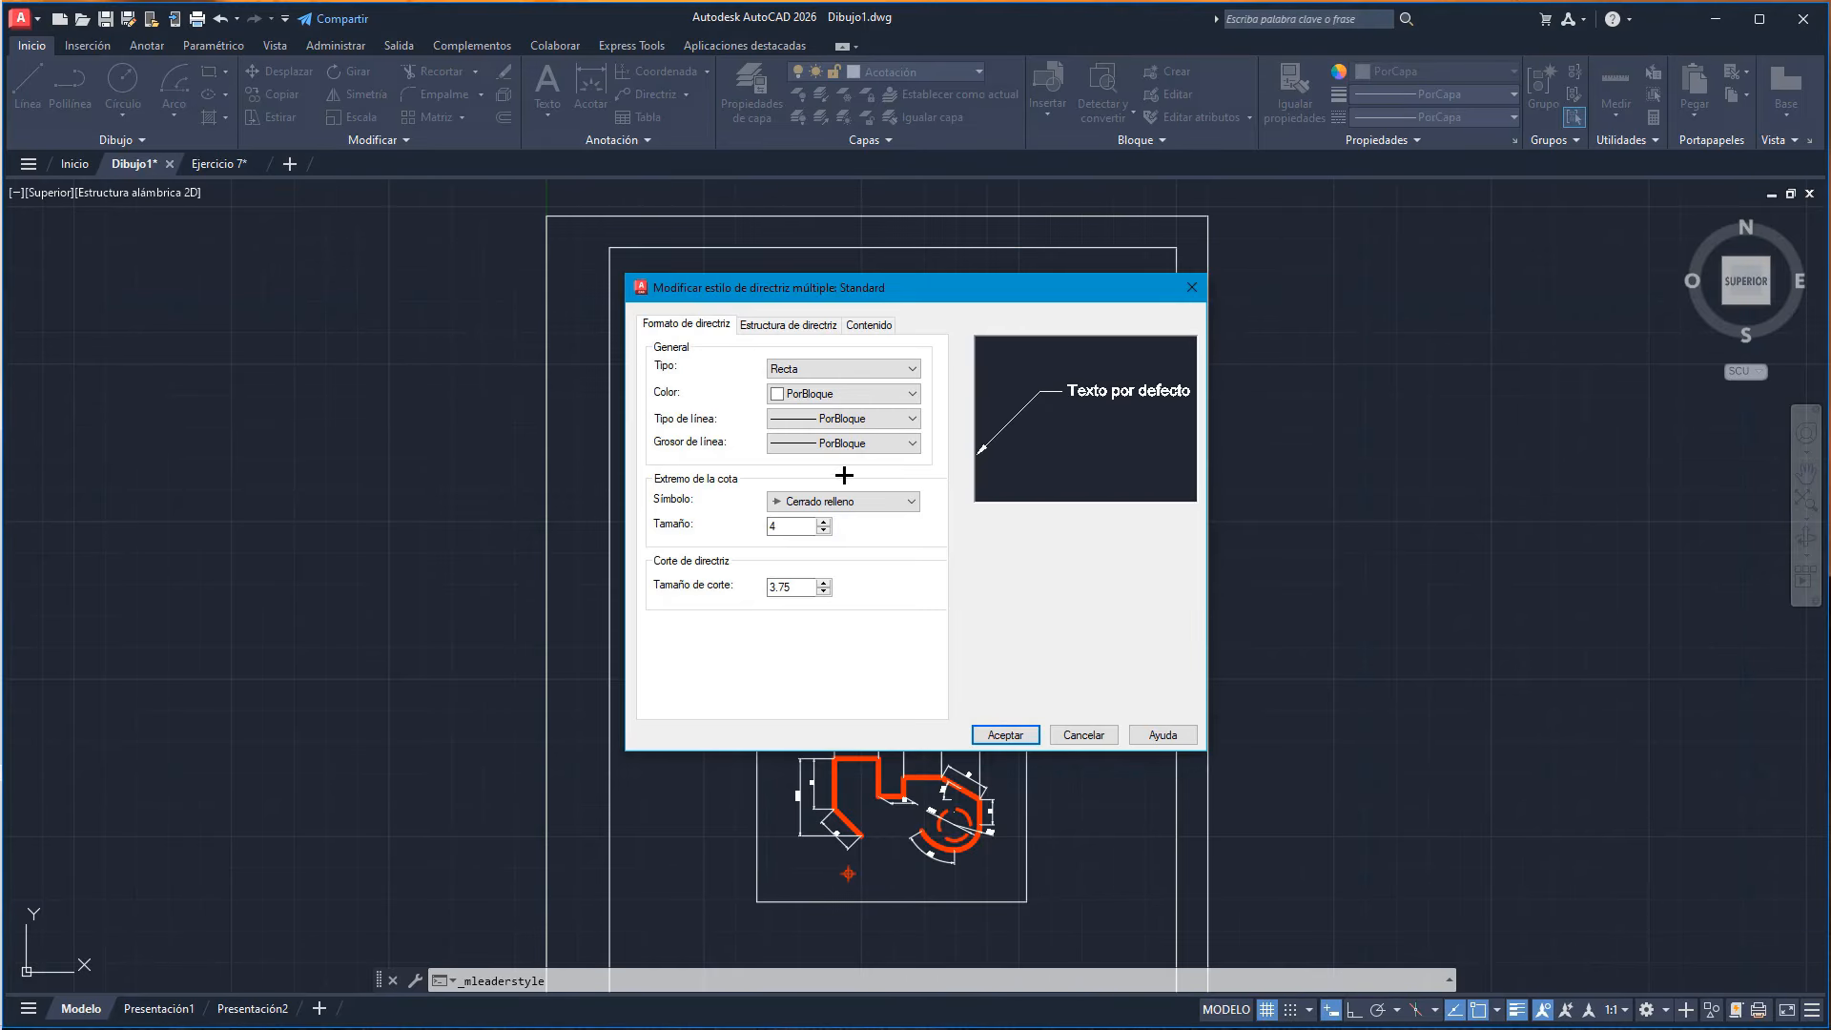
double_click(792, 526)
click(866, 323)
click(828, 502)
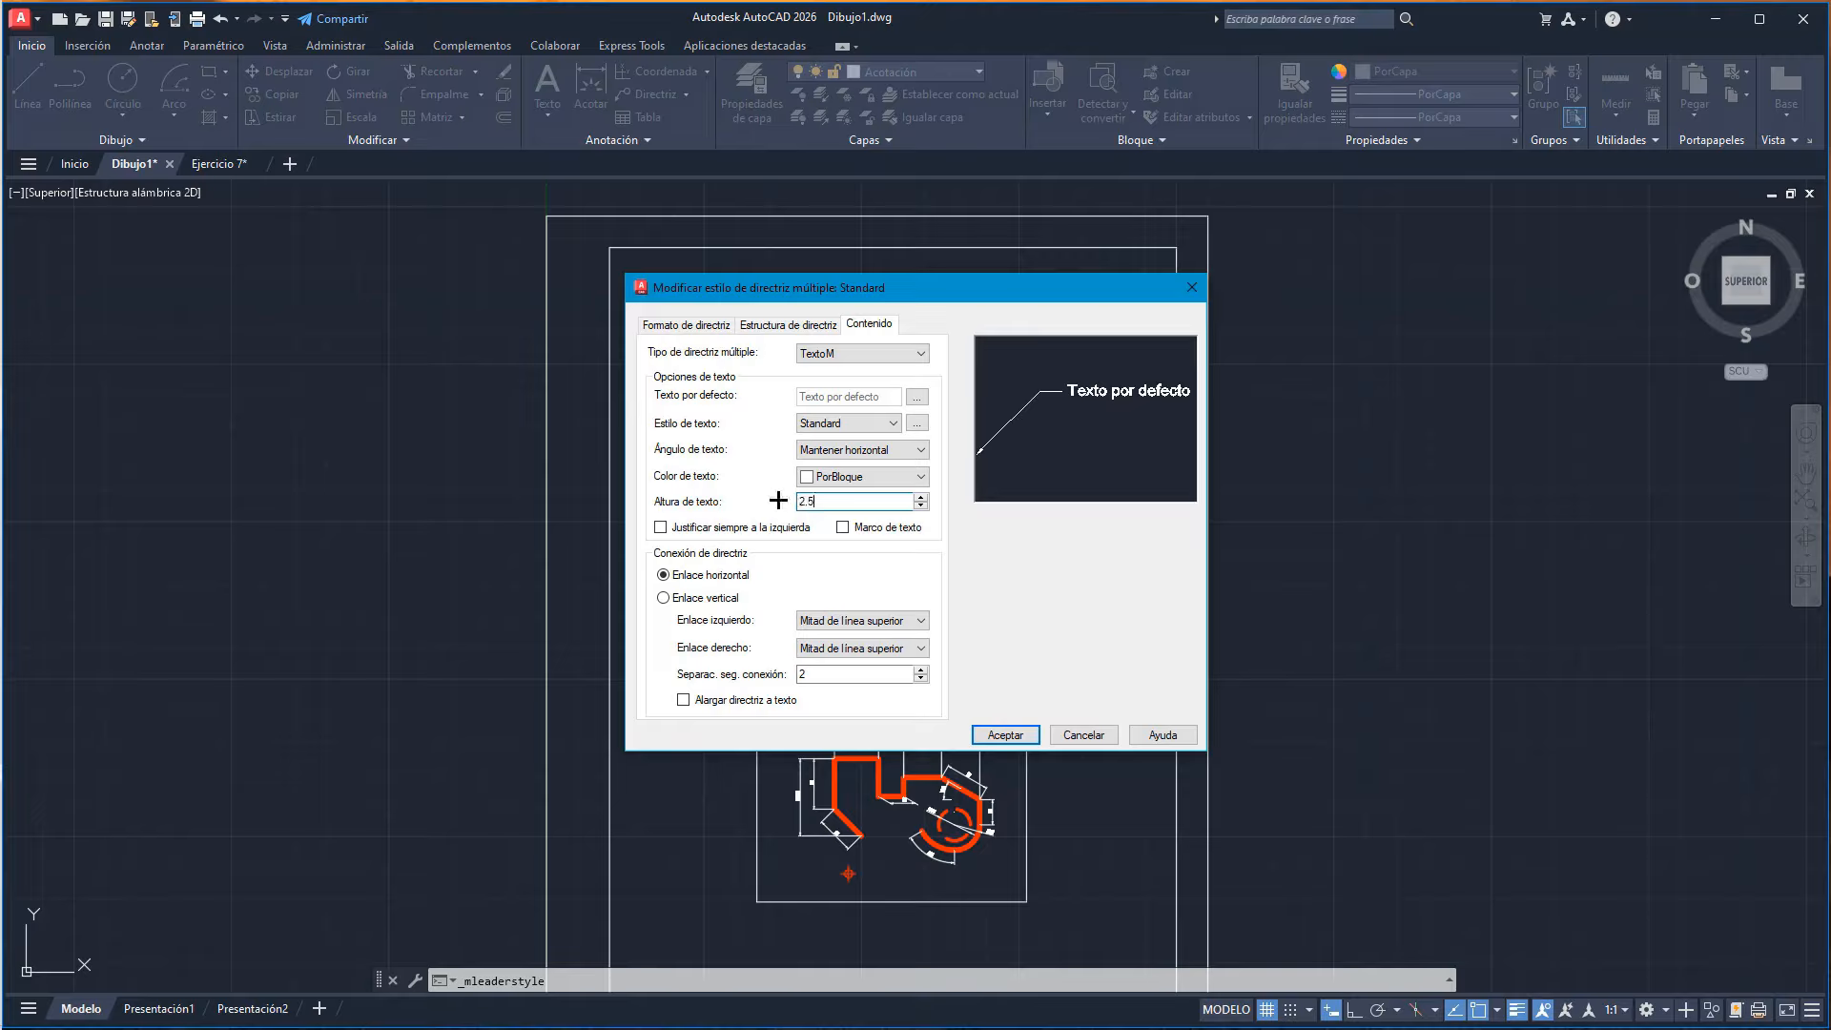
text(2.5)
click(1005, 735)
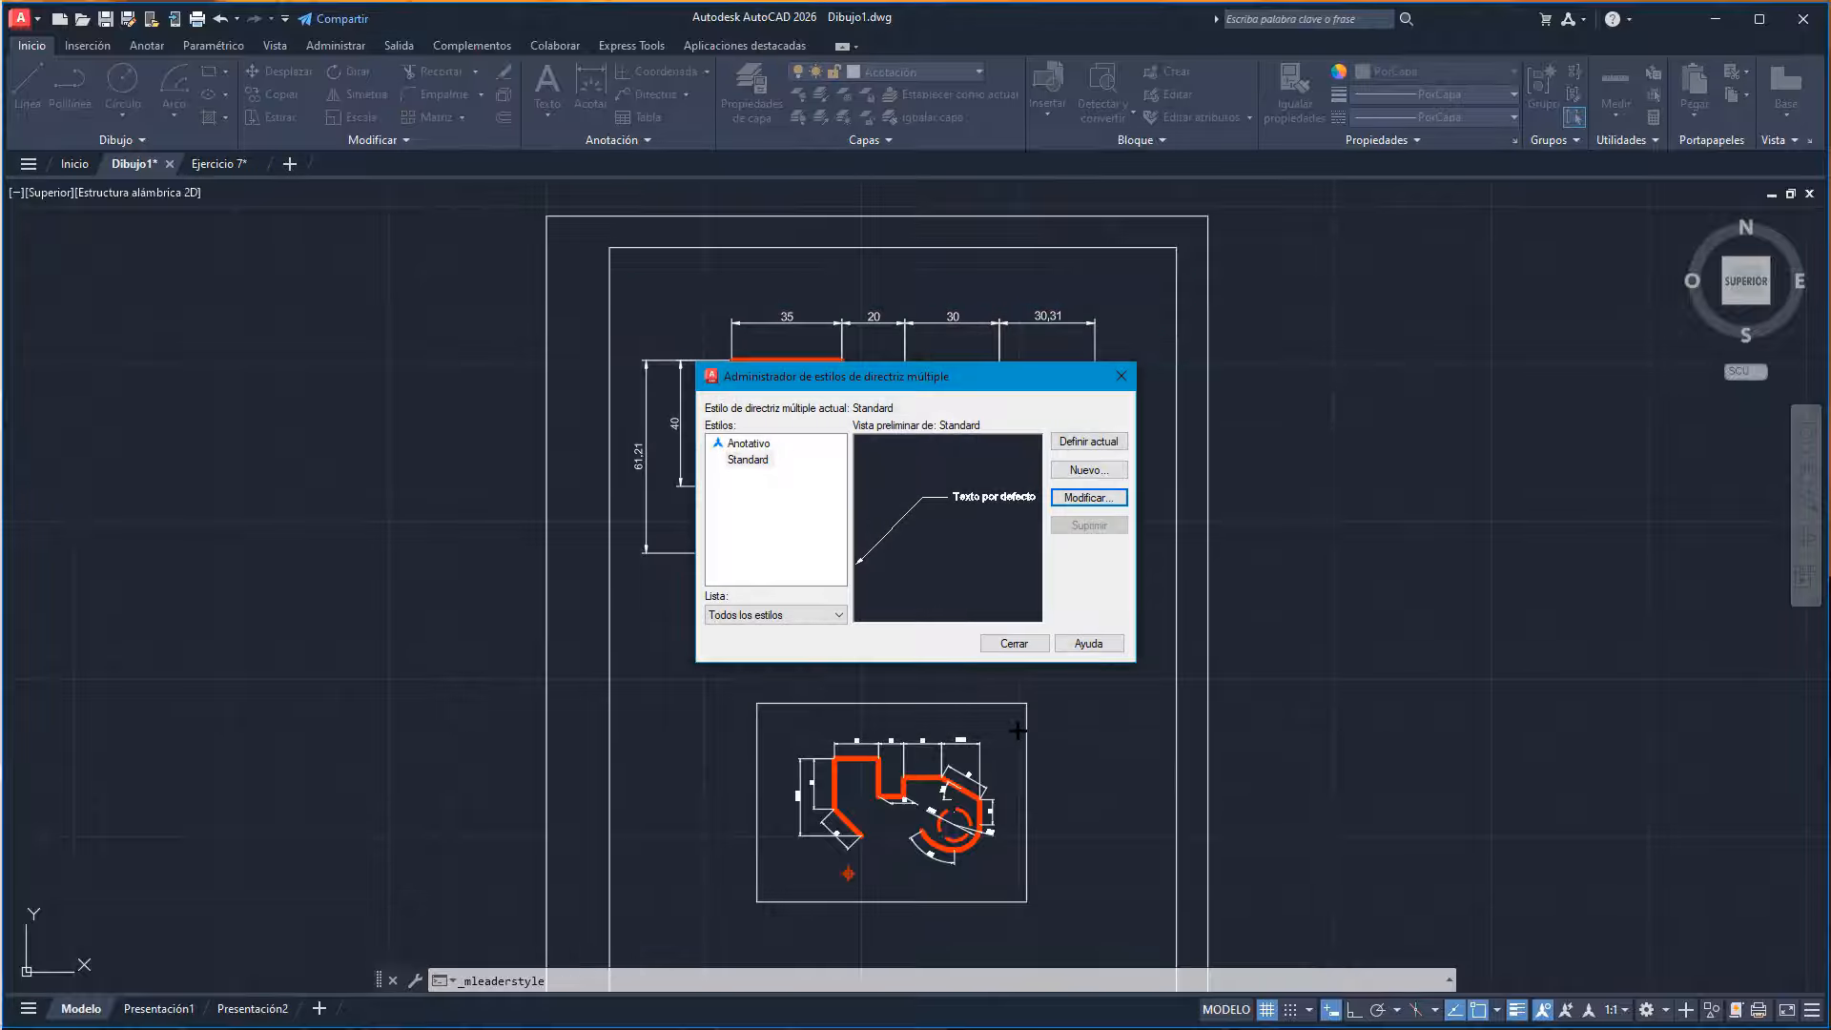
click(1015, 644)
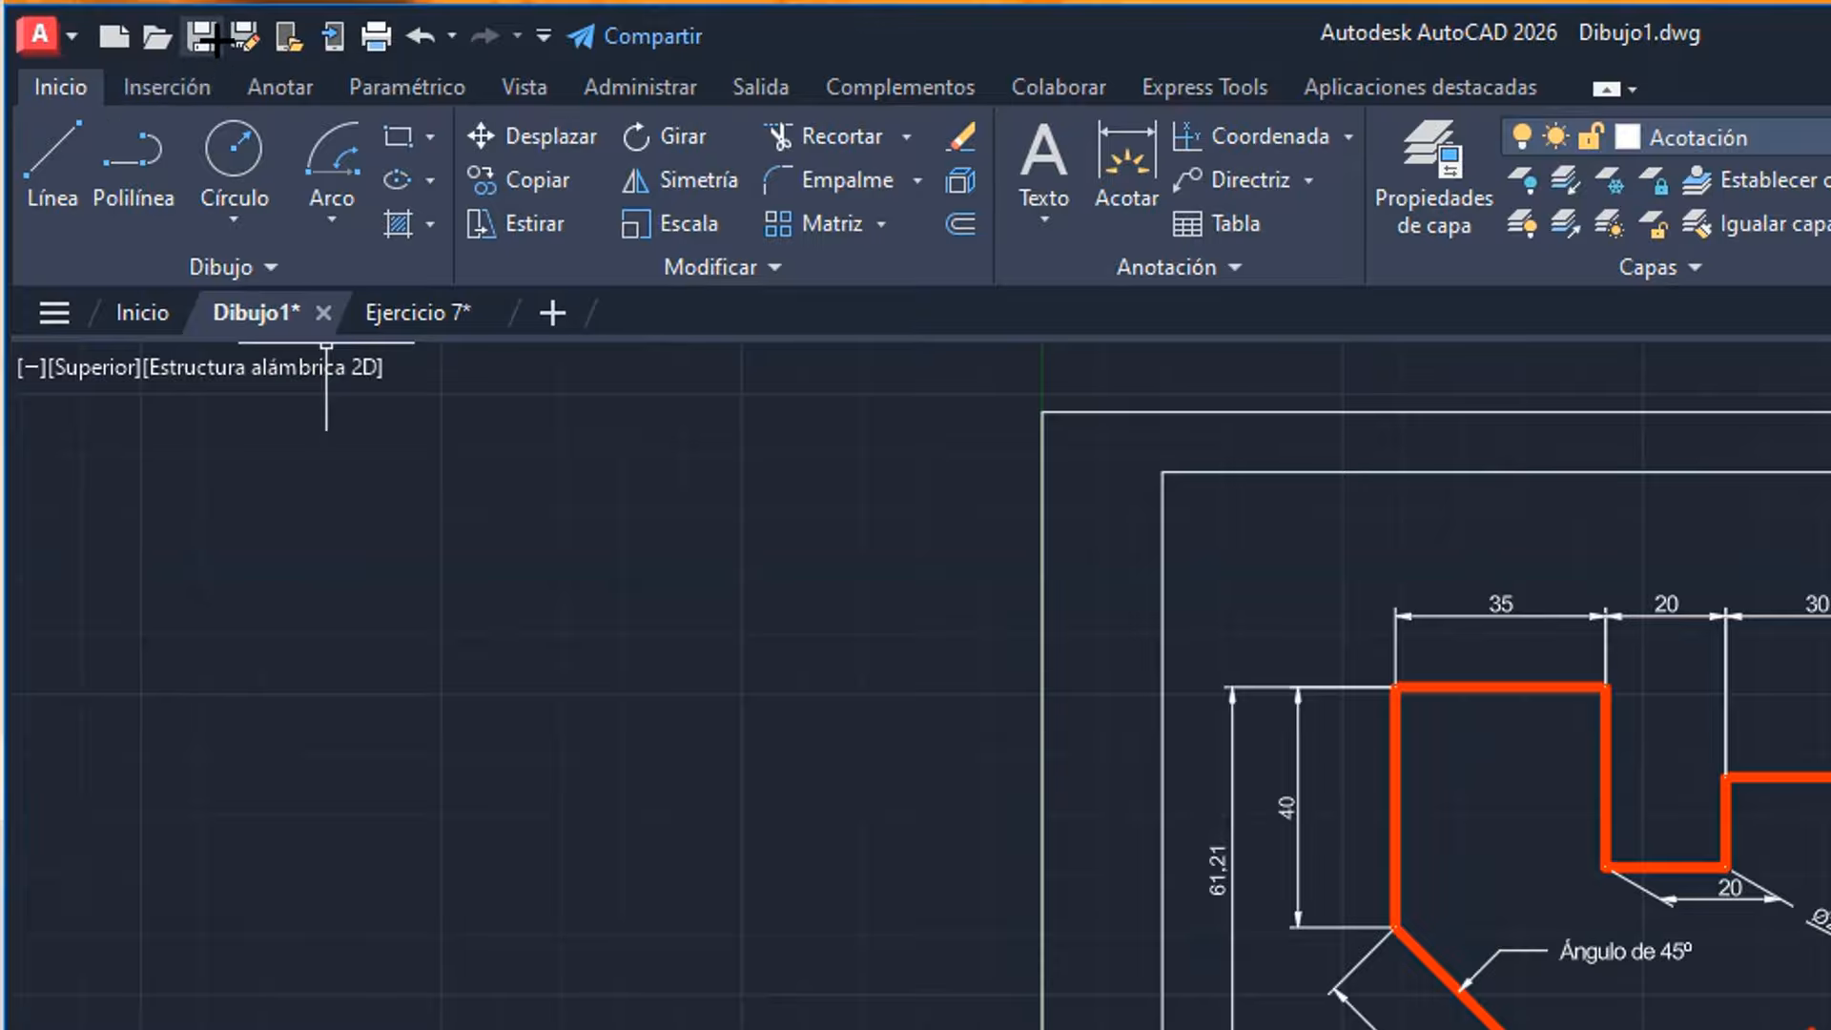
- Save the drawing and replace the proposed file name with one starting with "pra"
click(214, 38)
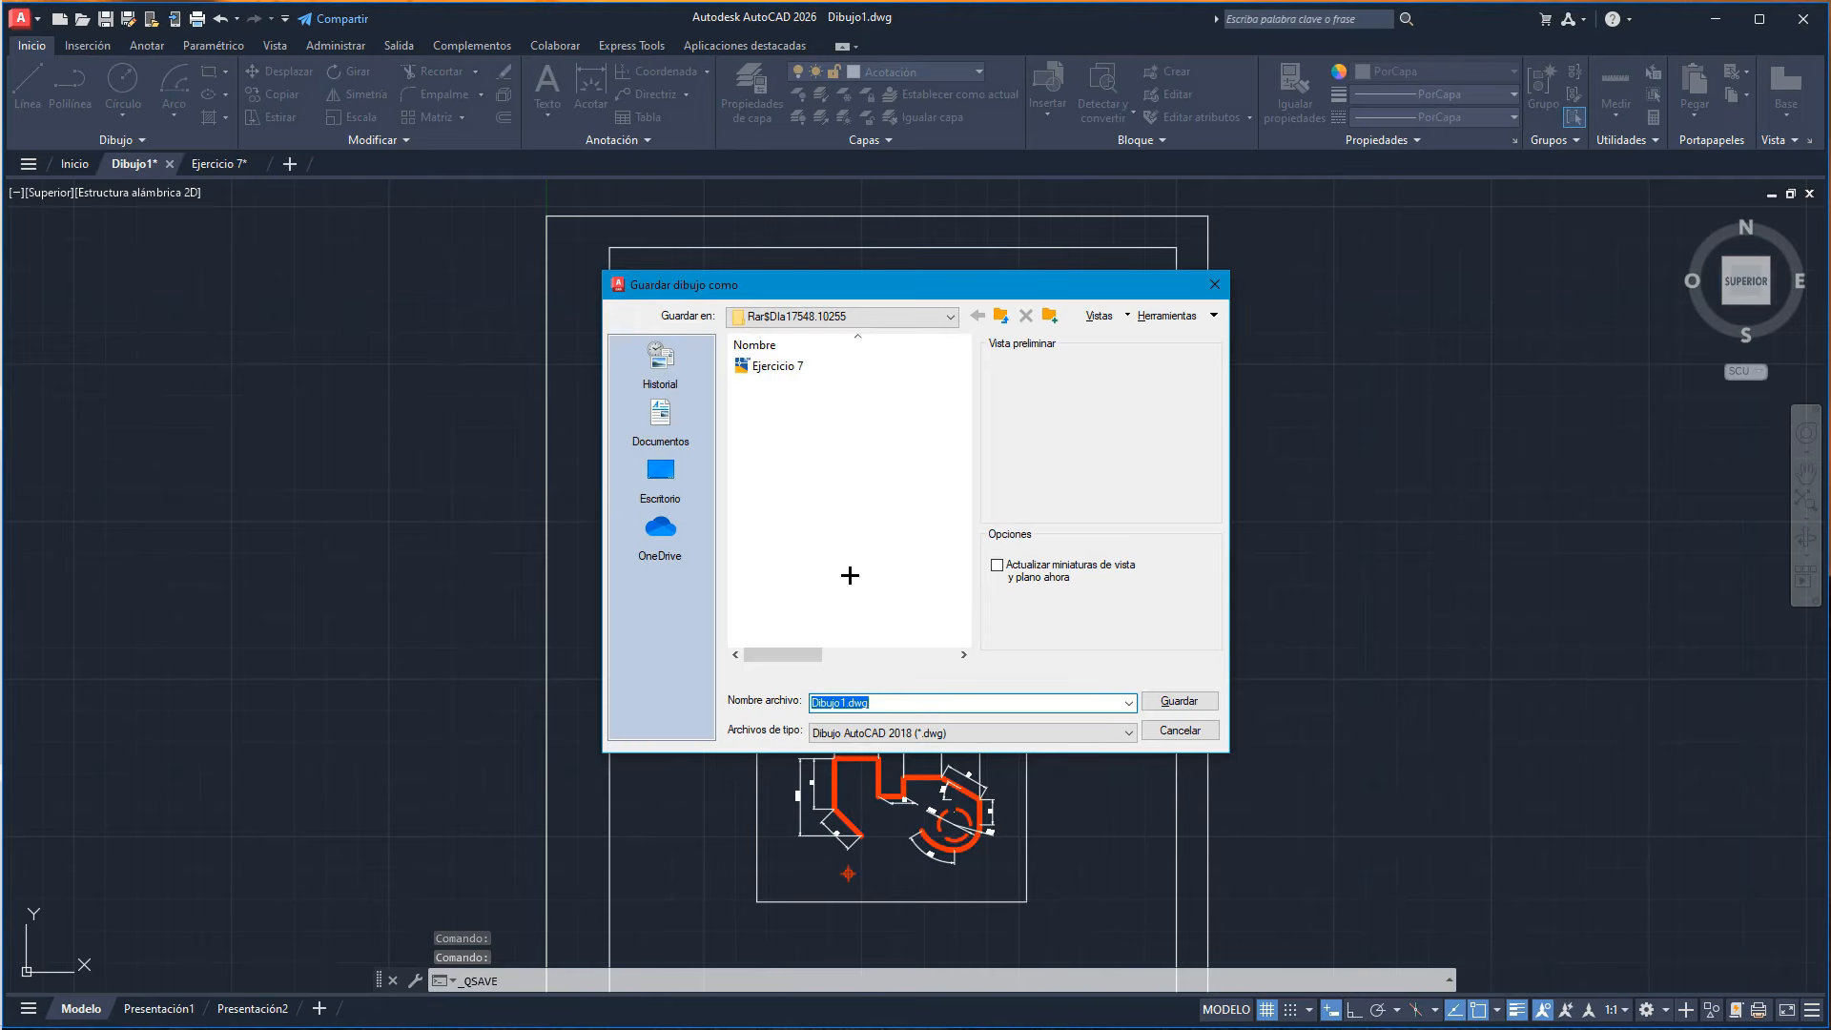
text(pra)
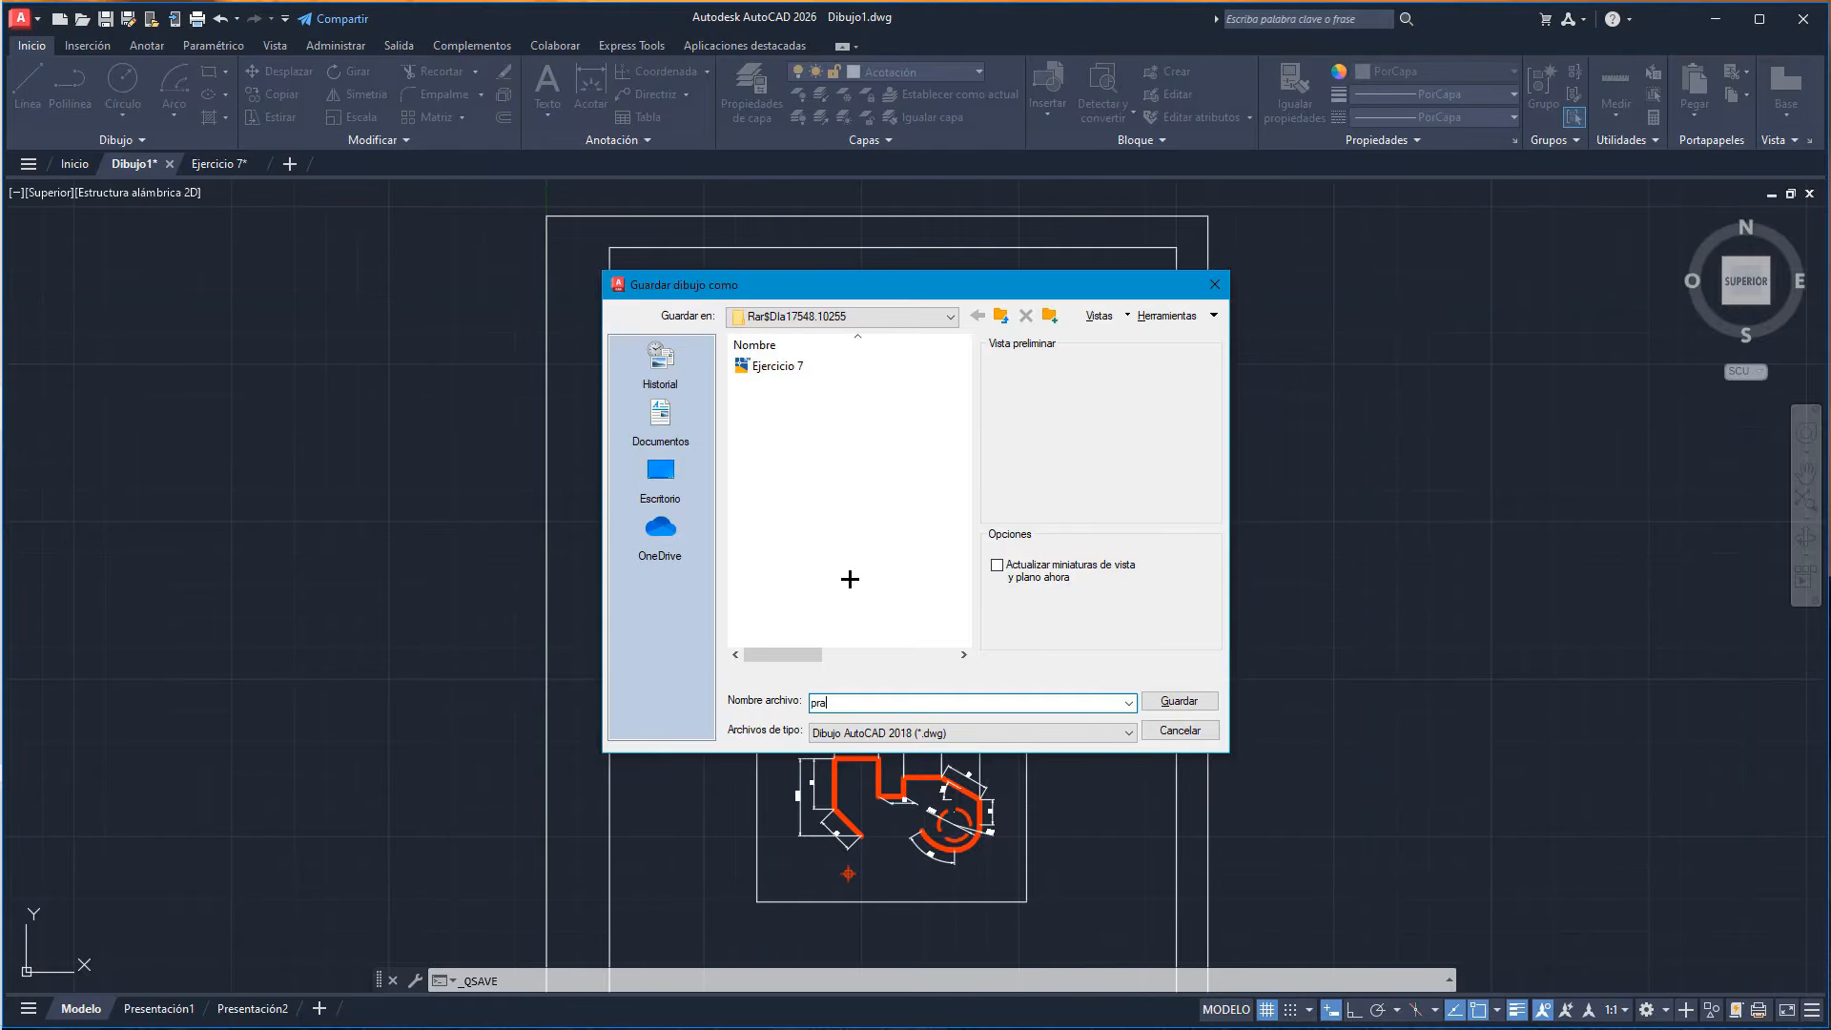